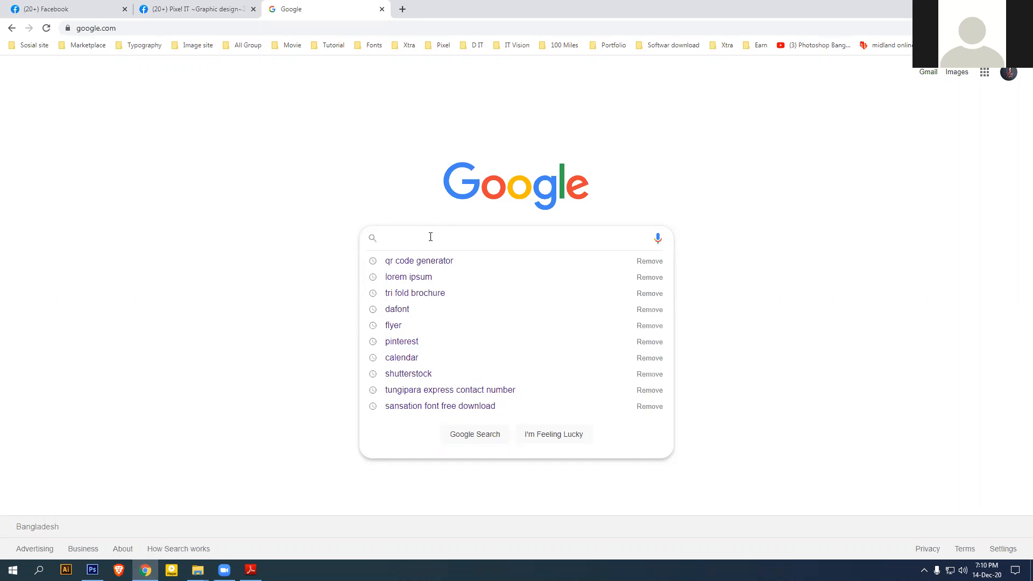
Go to graphicriver.net and browse its categories, including Print's brochures, business cards and flyers
click(309, 28)
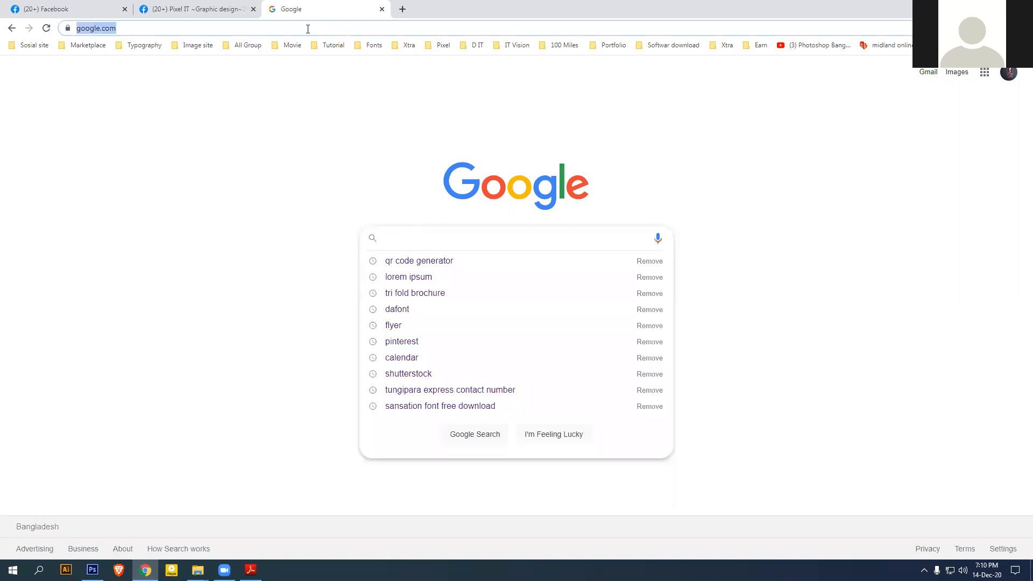
text(gra)
key(Return)
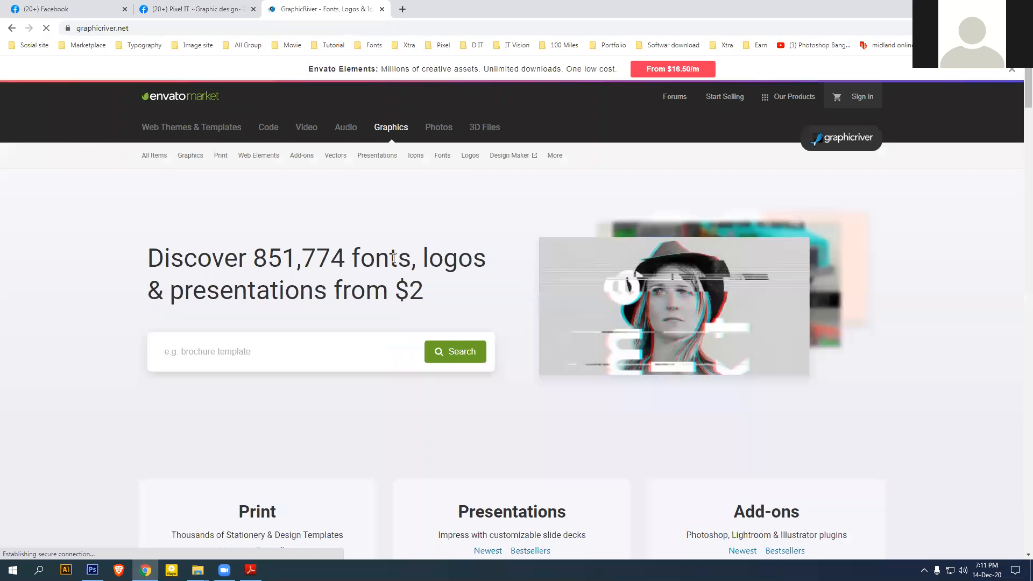
mouse_move(388, 162)
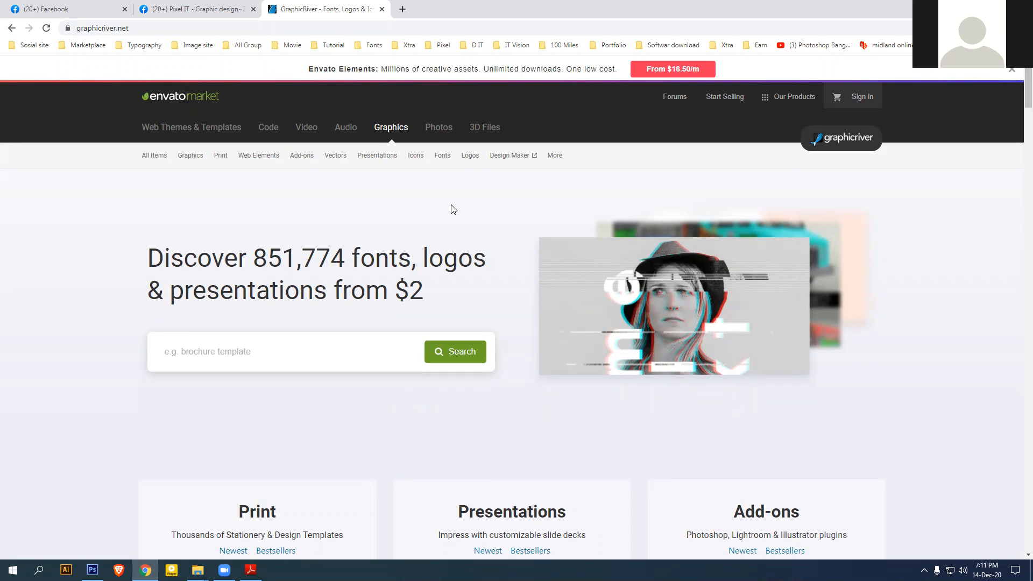
mouse_move(220, 157)
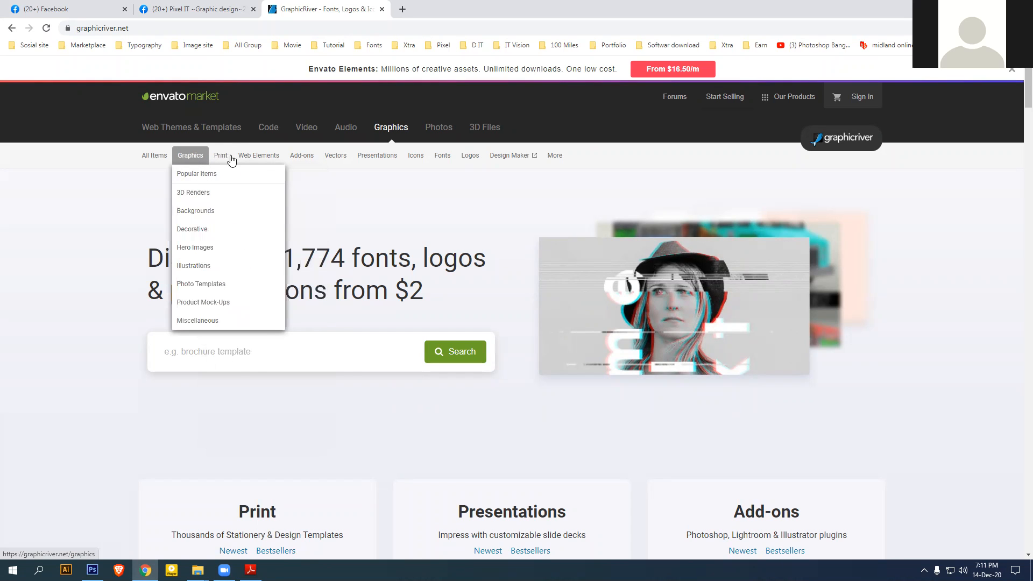
mouse_move(270, 158)
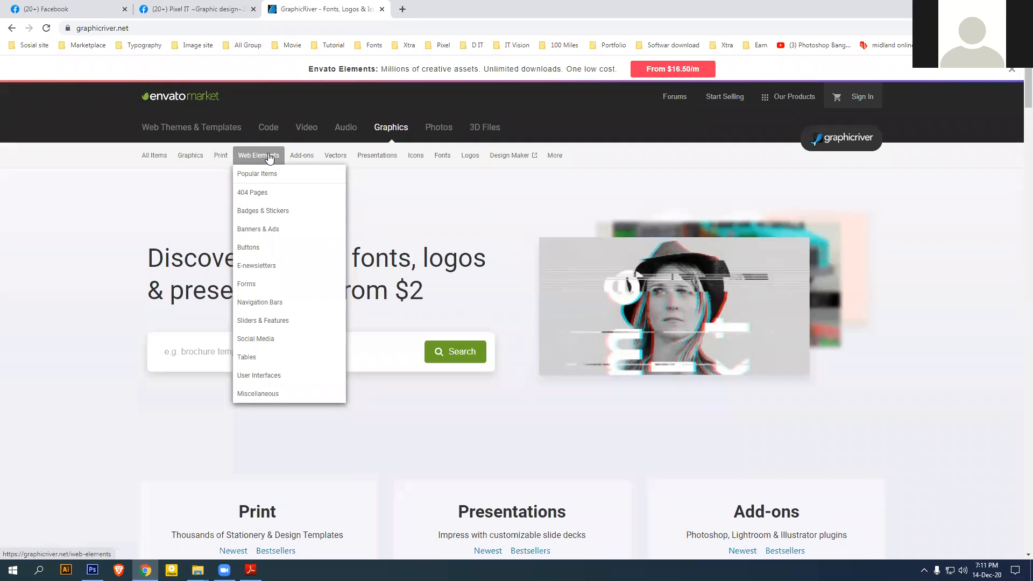
mouse_move(335, 157)
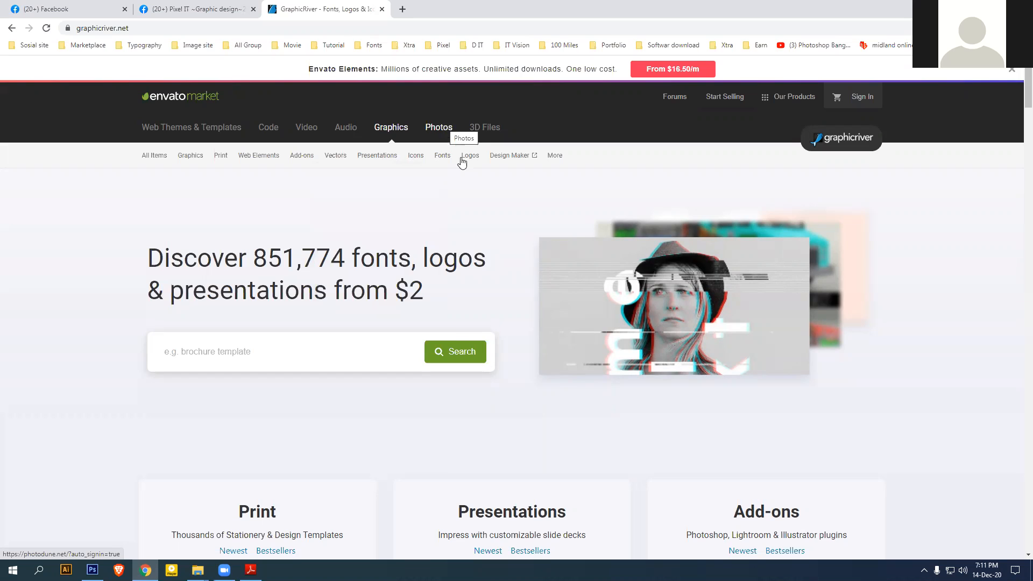
mouse_move(469, 164)
mouse_move(439, 158)
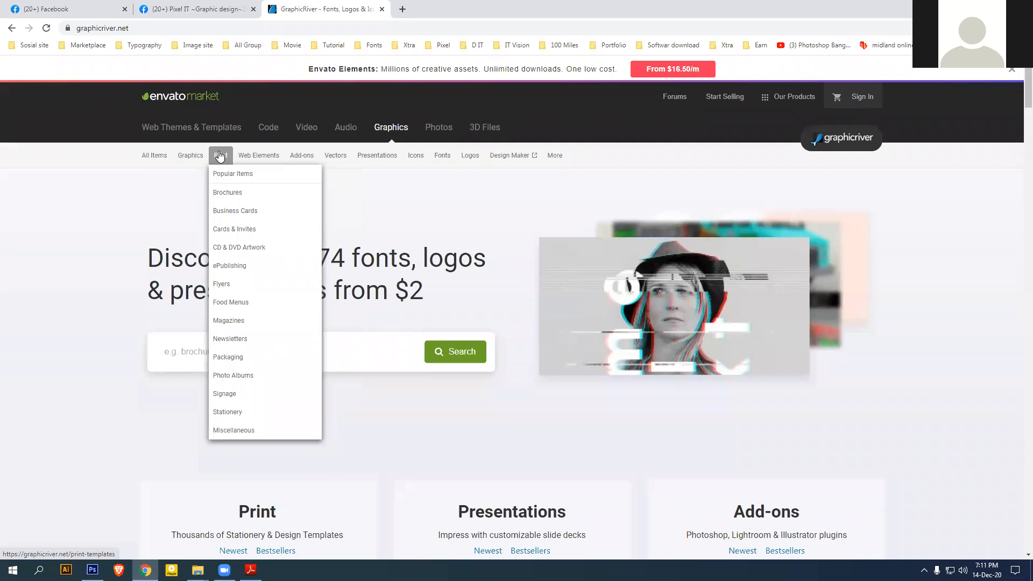
Search the Print templates category for 'business flyer'
click(219, 156)
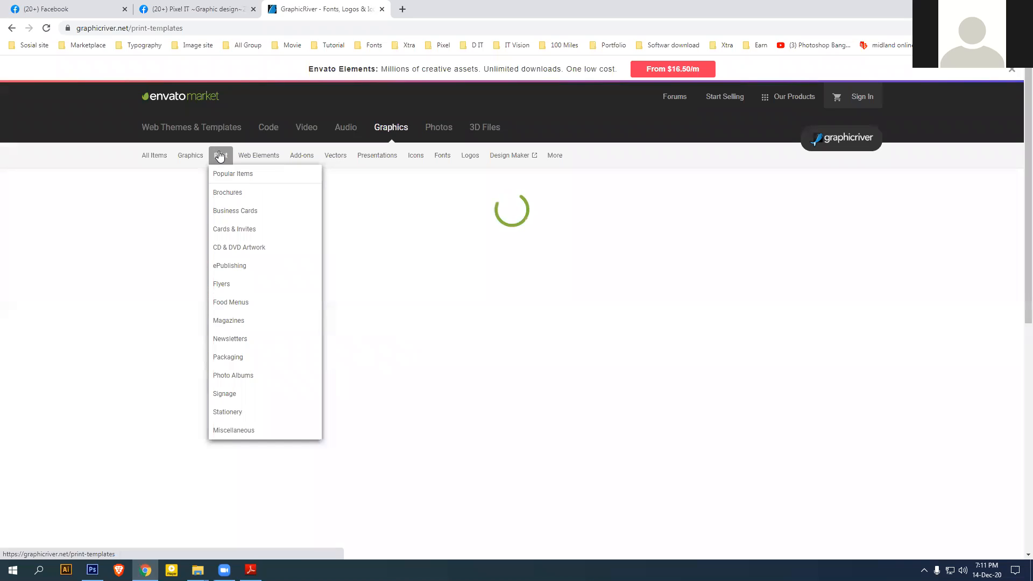
click(683, 202)
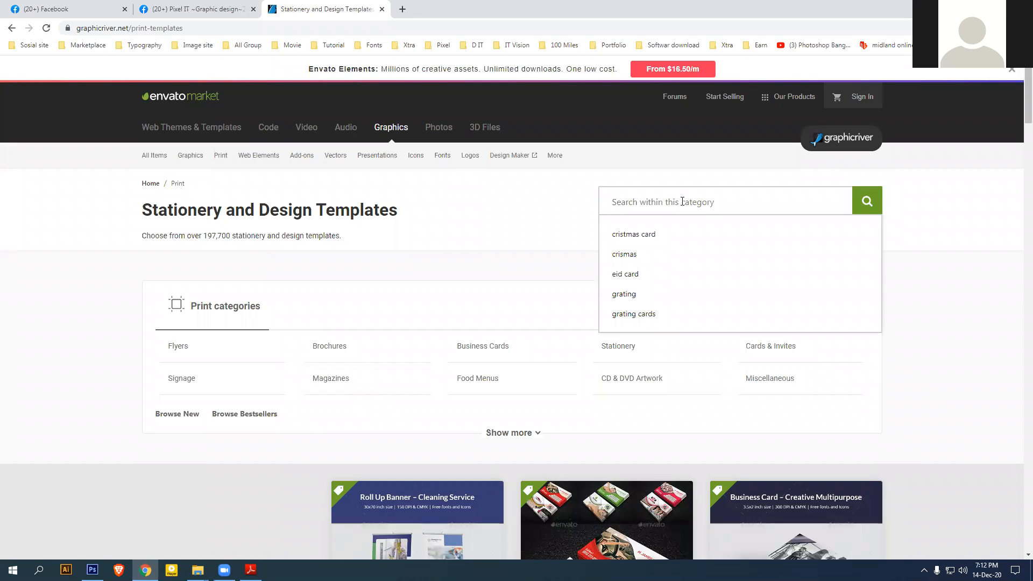
text(bus)
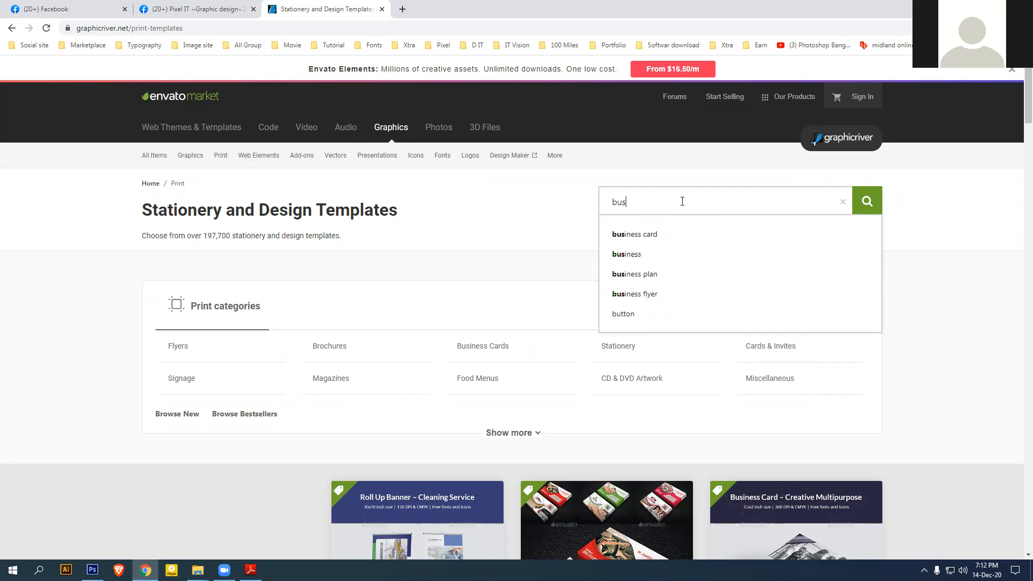
text(iness flyer)
key(Return)
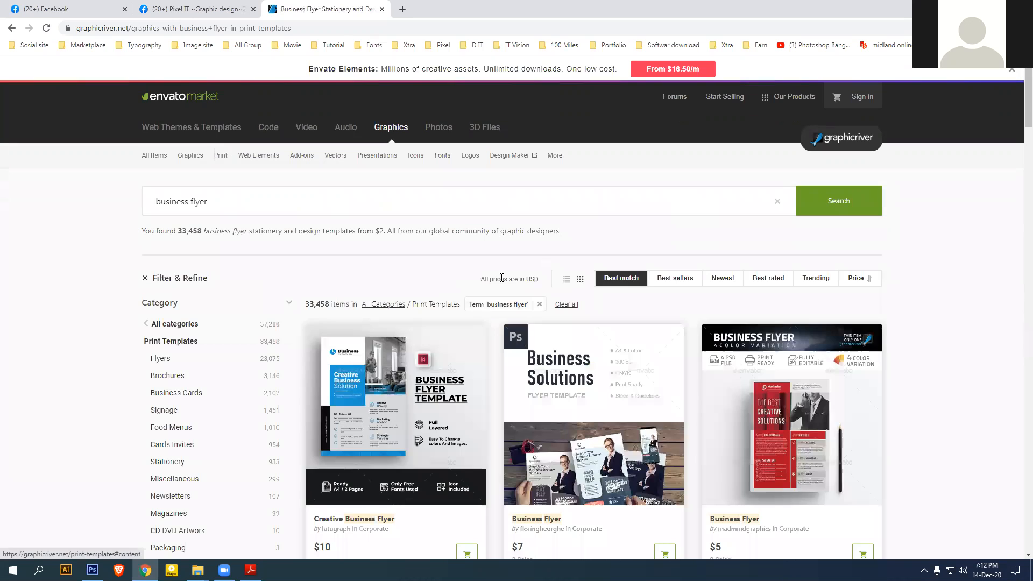
scroll(502, 277, down, 4)
Preview the $5 Business Flyer item, then return to the business flyer results
click(382, 448)
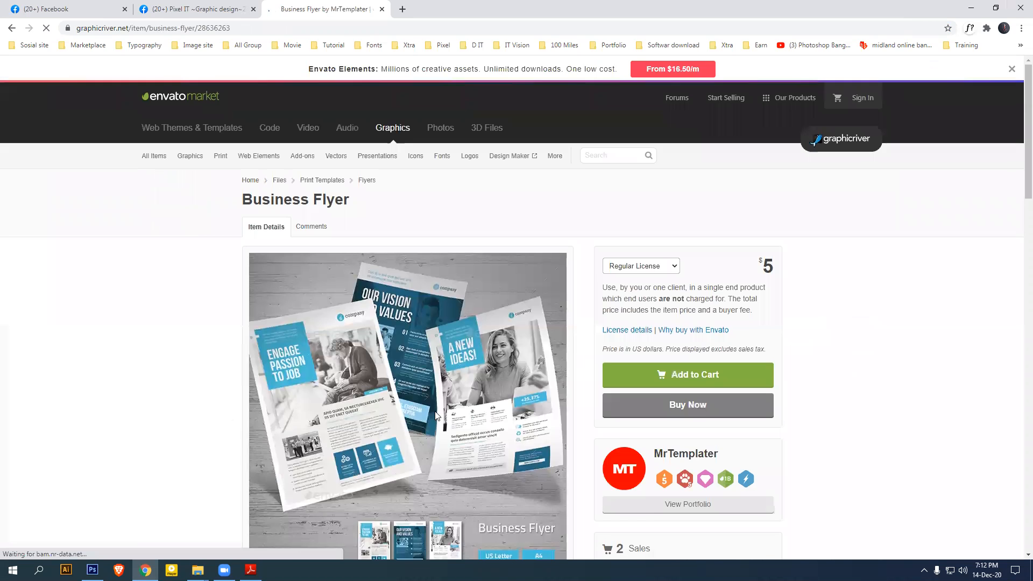
scroll(456, 371, down, 6)
scroll(478, 384, down, 2)
scroll(478, 384, up, 5)
click(12, 28)
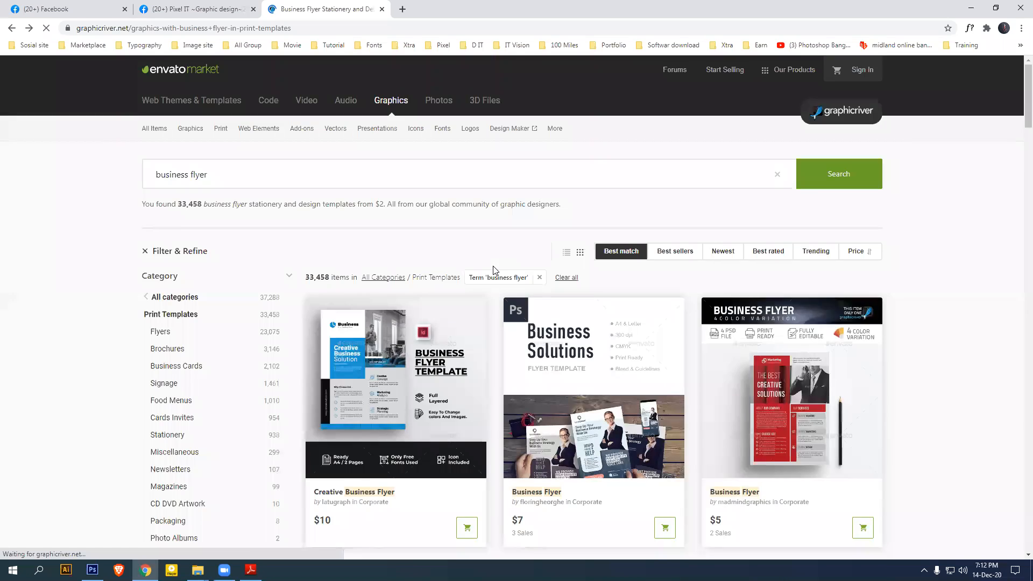
scroll(491, 270, down, 4)
scroll(493, 304, up, 4)
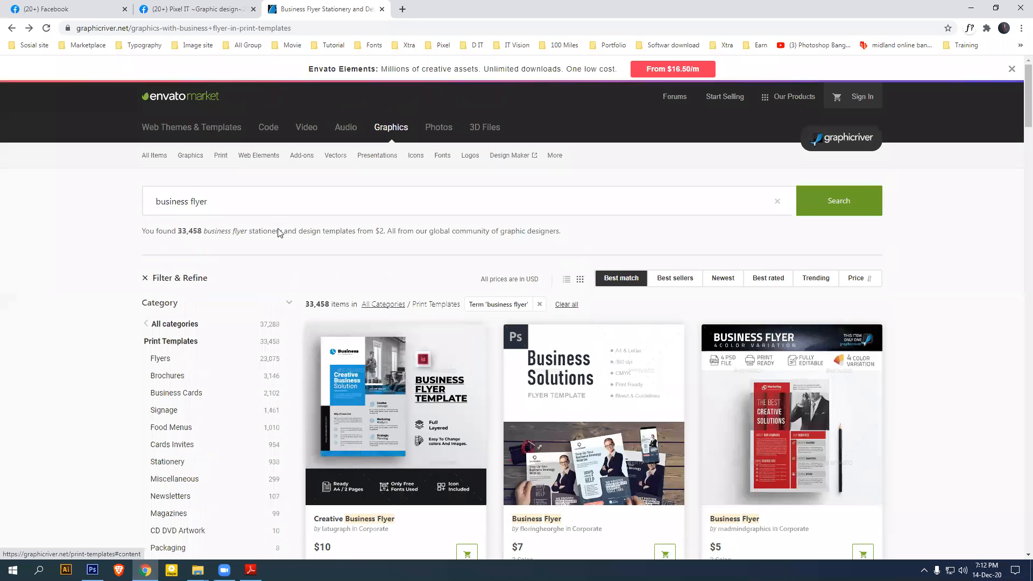
Change the search to 'comic flyer' and view the $8 Comic Book Flyer PSD template
double_click(189, 201)
text(comic)
key(Return)
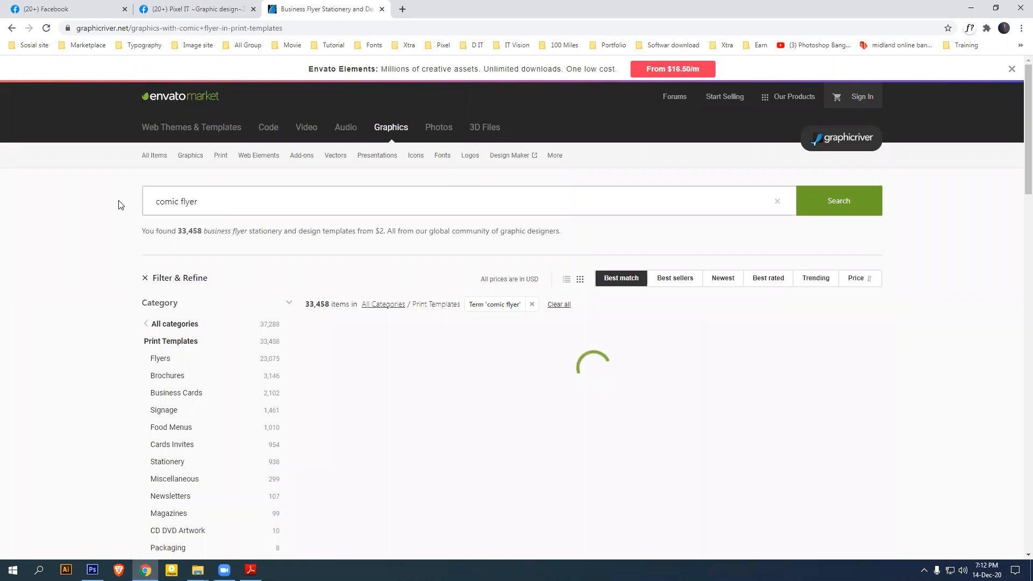
scroll(519, 366, down, 3)
click(425, 288)
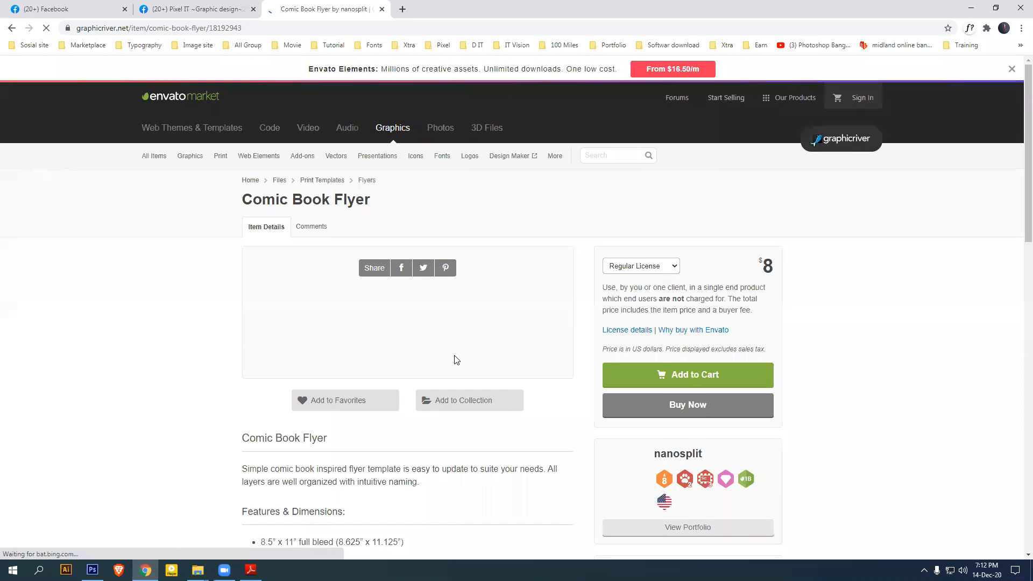
scroll(504, 321, down, 4)
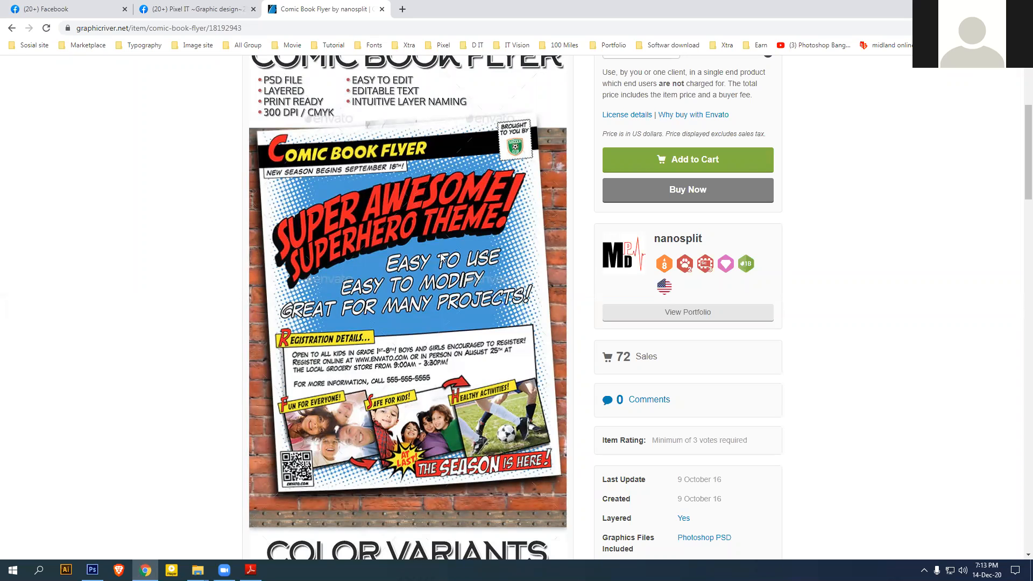
scroll(448, 276, up, 4)
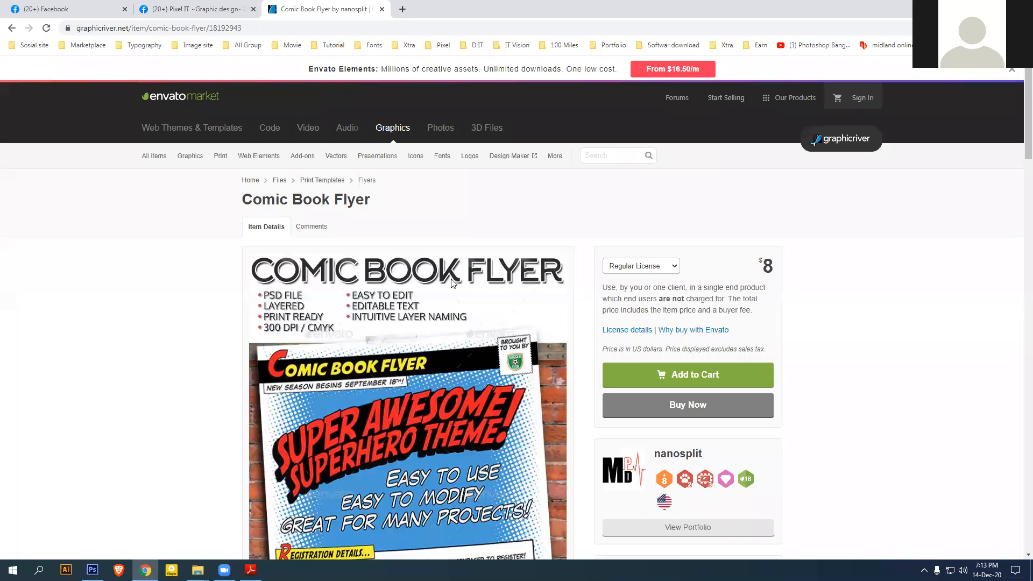
Run a new GraphicRiver search for 'horror flyer'
click(610, 157)
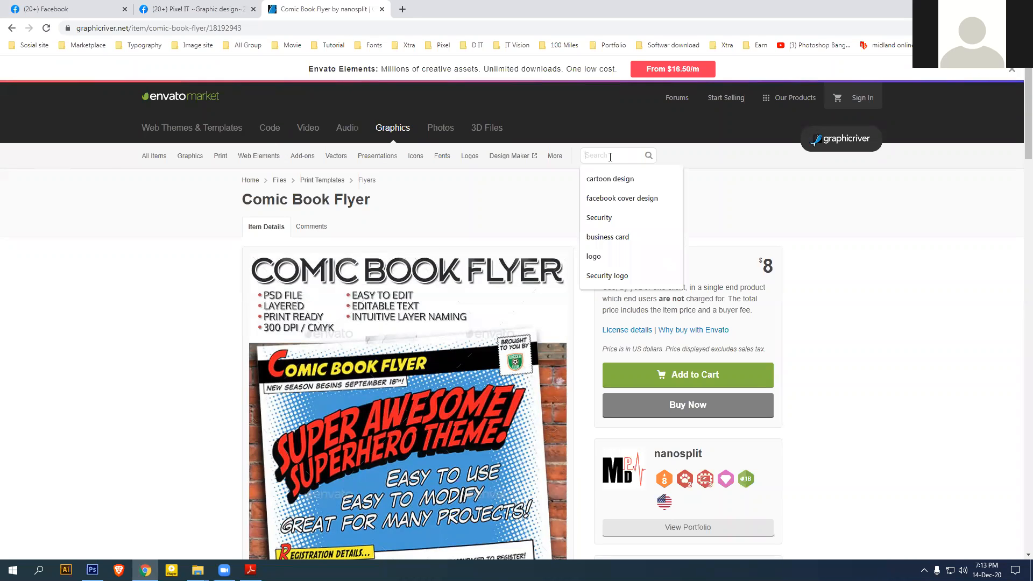
text(horr)
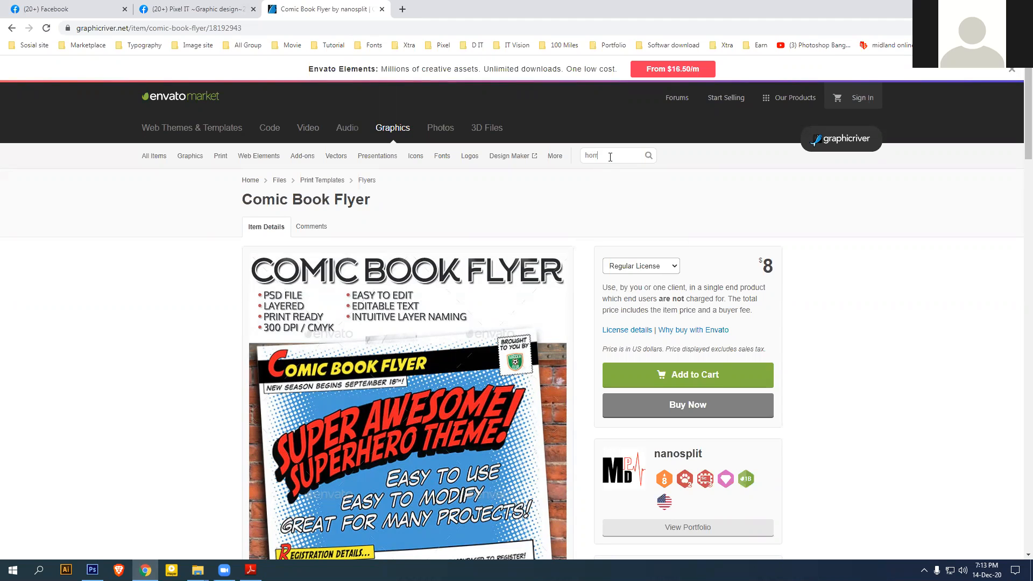
text(or)
key(BackSpace)
key(BackSpace)
text(flyer)
key(Return)
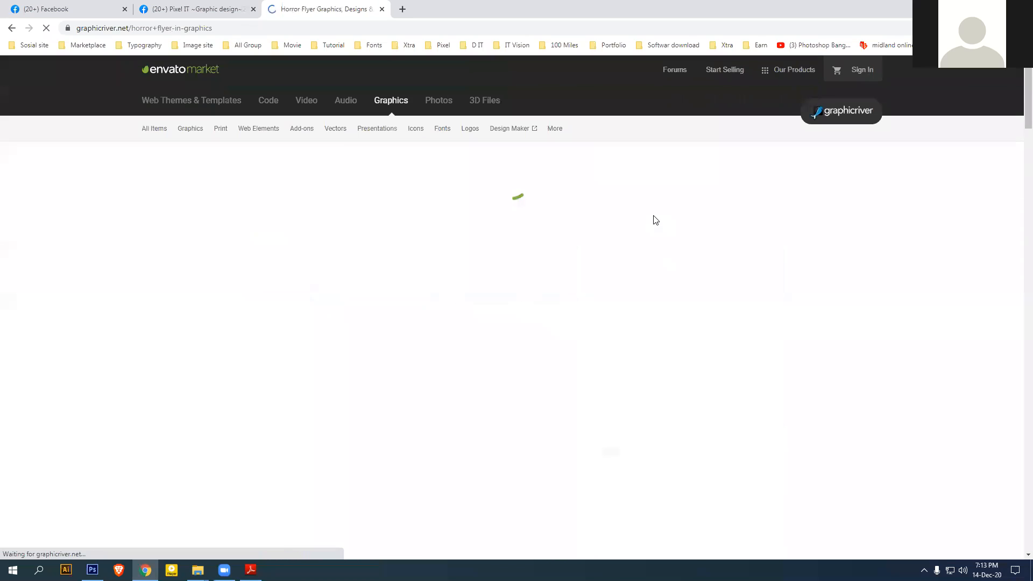
scroll(657, 226, down, 3)
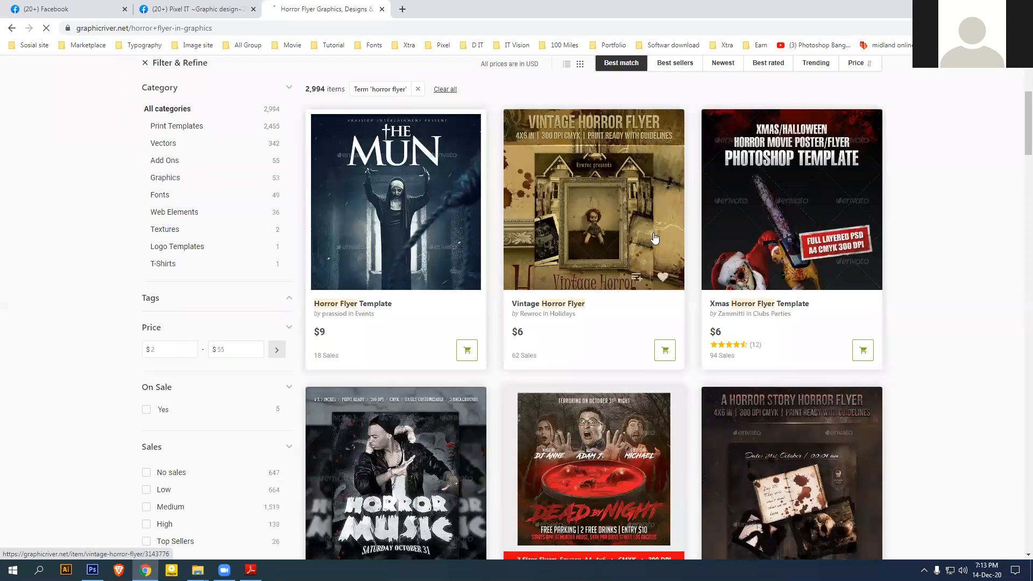
scroll(423, 258, down, 4)
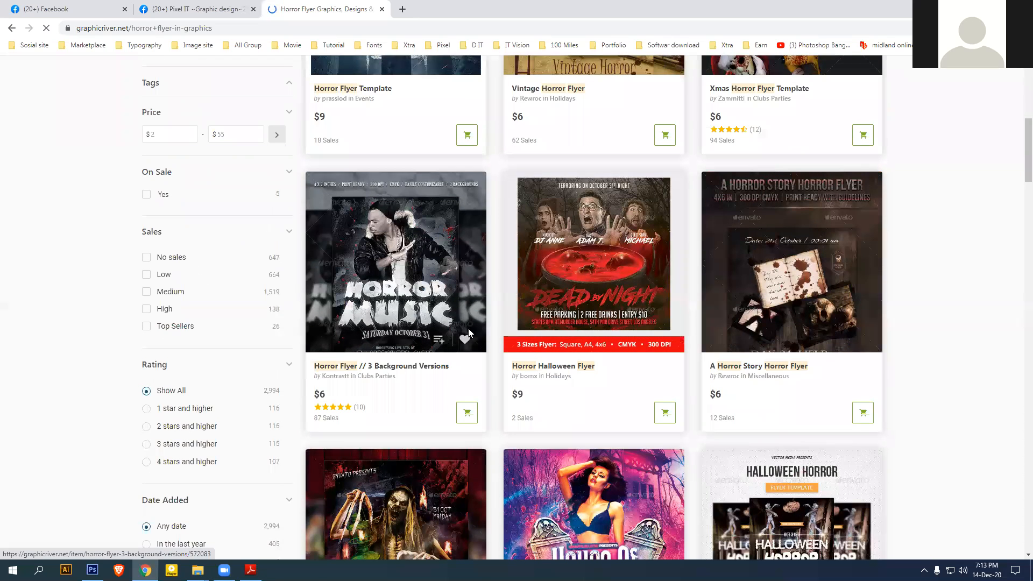
Look over the Horror Flyer // 3 Background Versions item, then browse the 2,994 horror flyer results
click(430, 334)
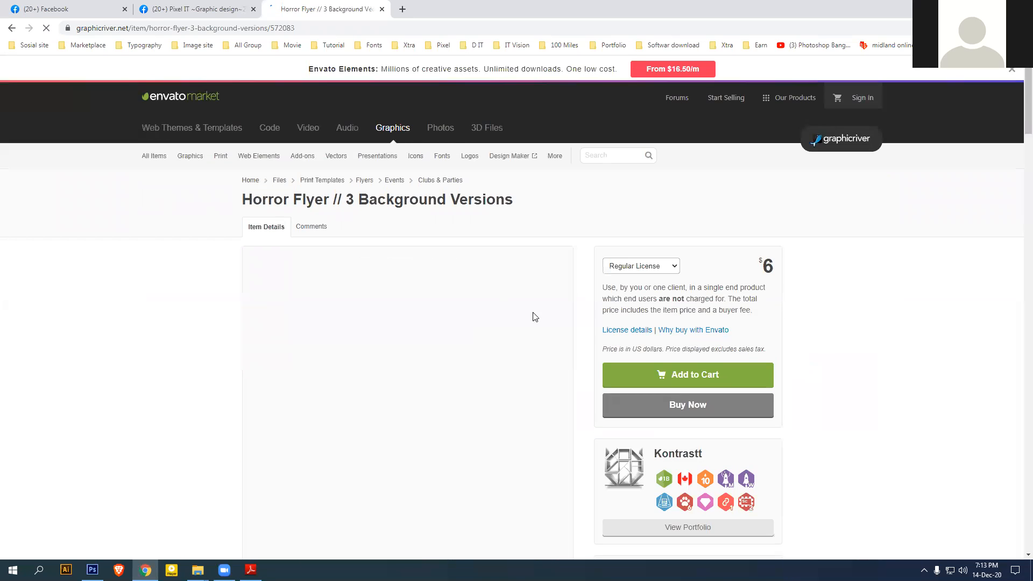
scroll(538, 317, down, 4)
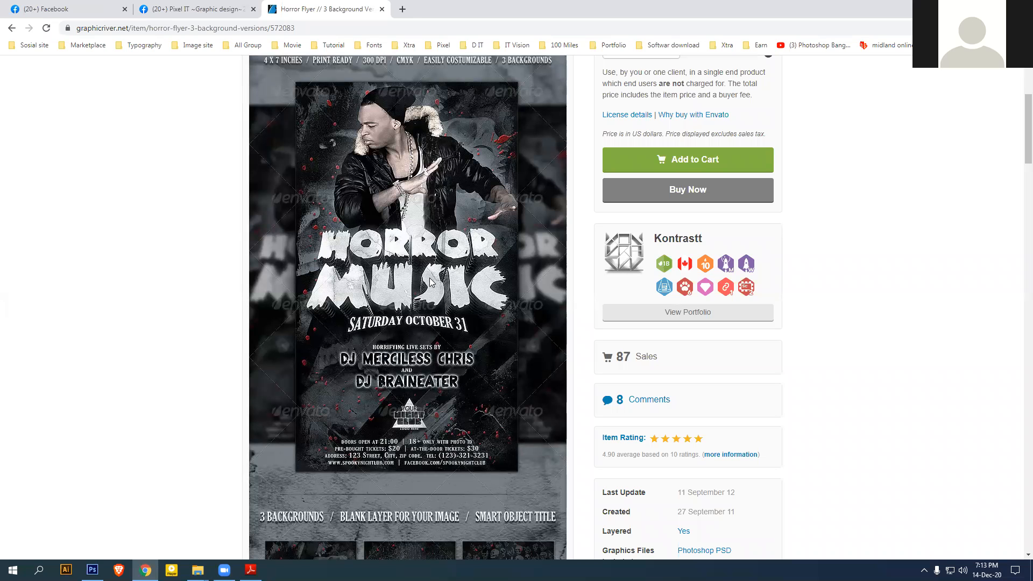
scroll(431, 281, up, 4)
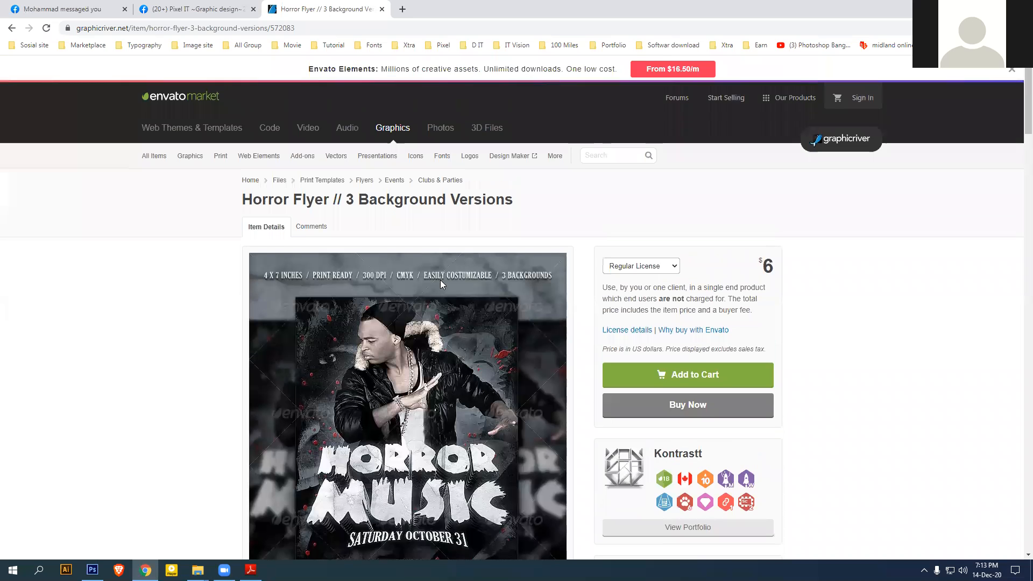
click(11, 29)
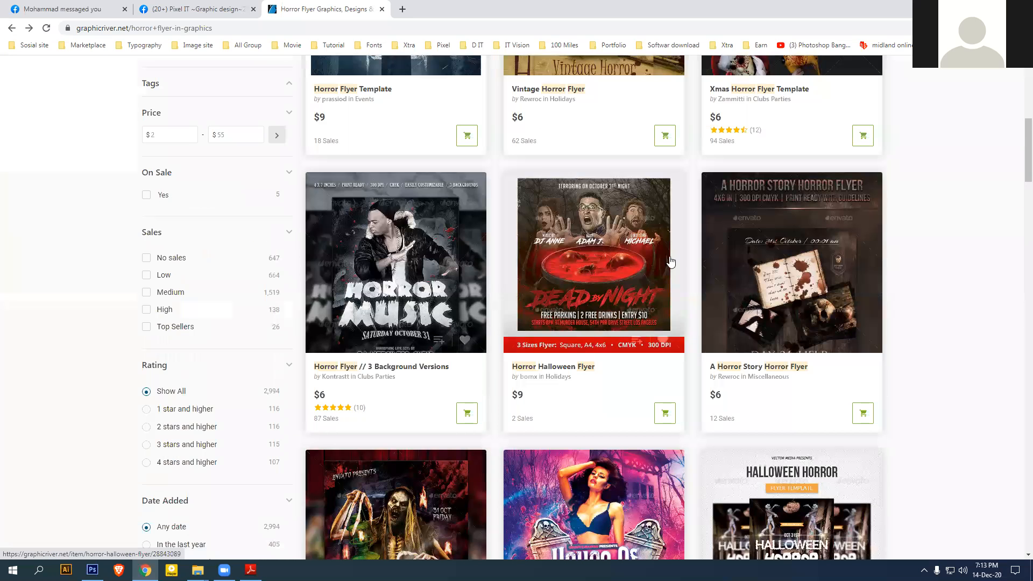
scroll(679, 253, down, 3)
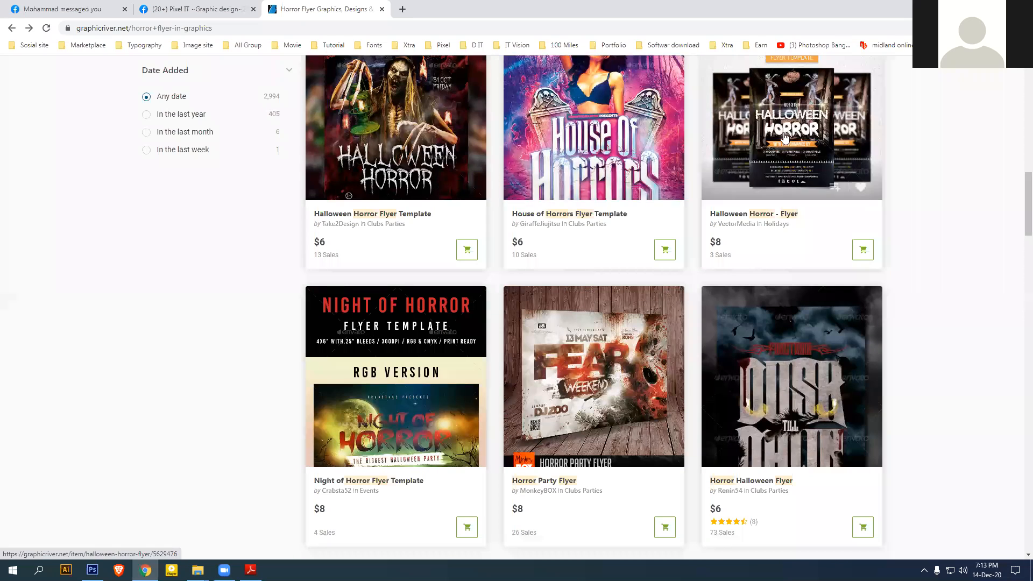
scroll(780, 410, down, 4)
scroll(786, 376, down, 5)
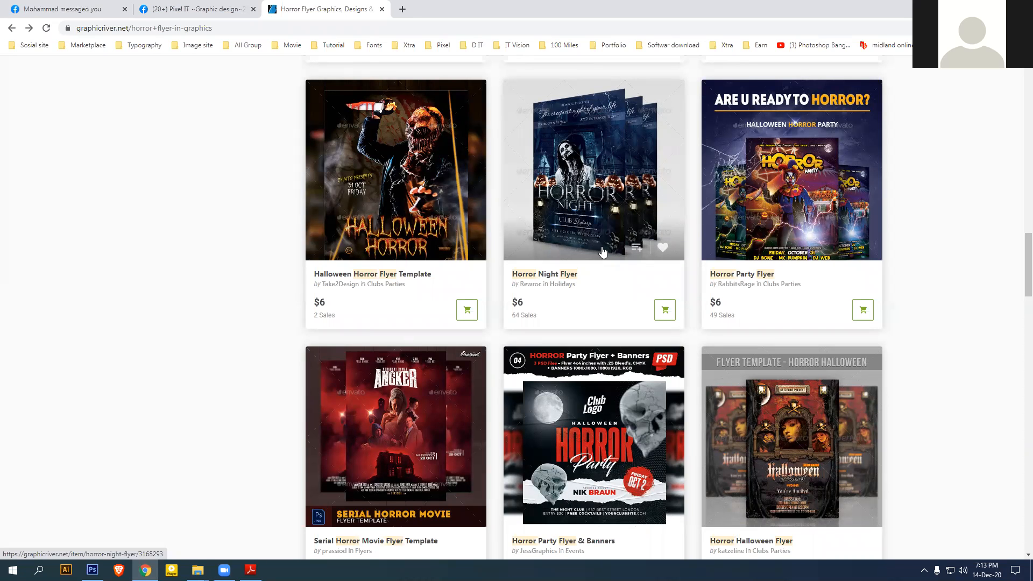
scroll(587, 221, up, 12)
scroll(603, 253, up, 12)
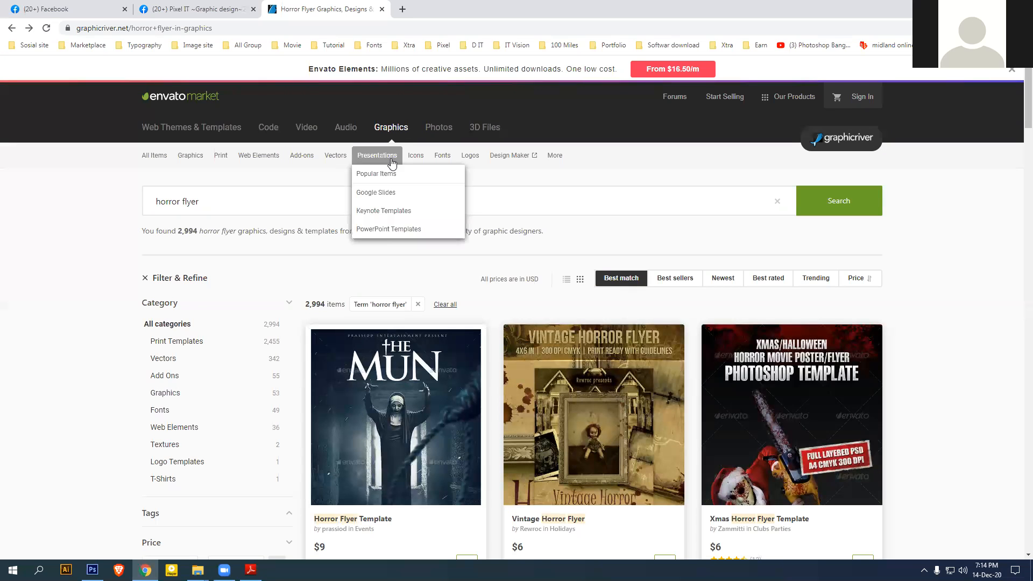
In a new tab, search Google for dafont and open dafont.com
click(403, 9)
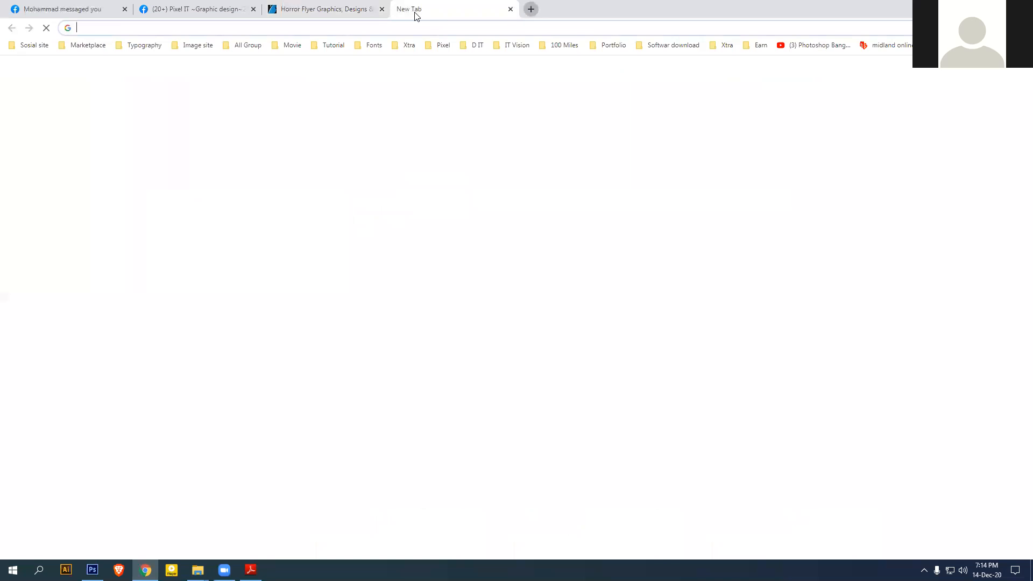
text(ga)
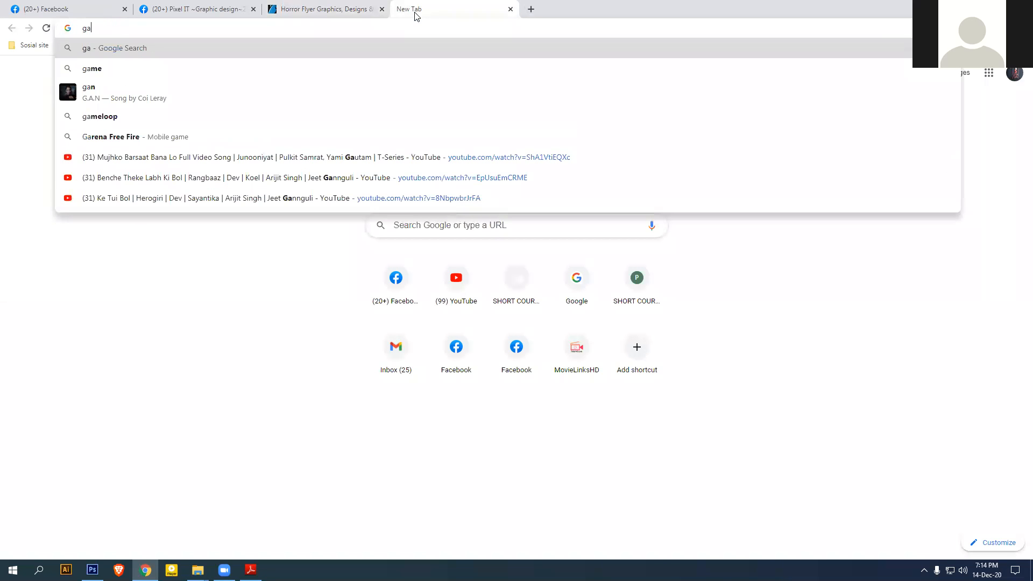
key(BackSpace)
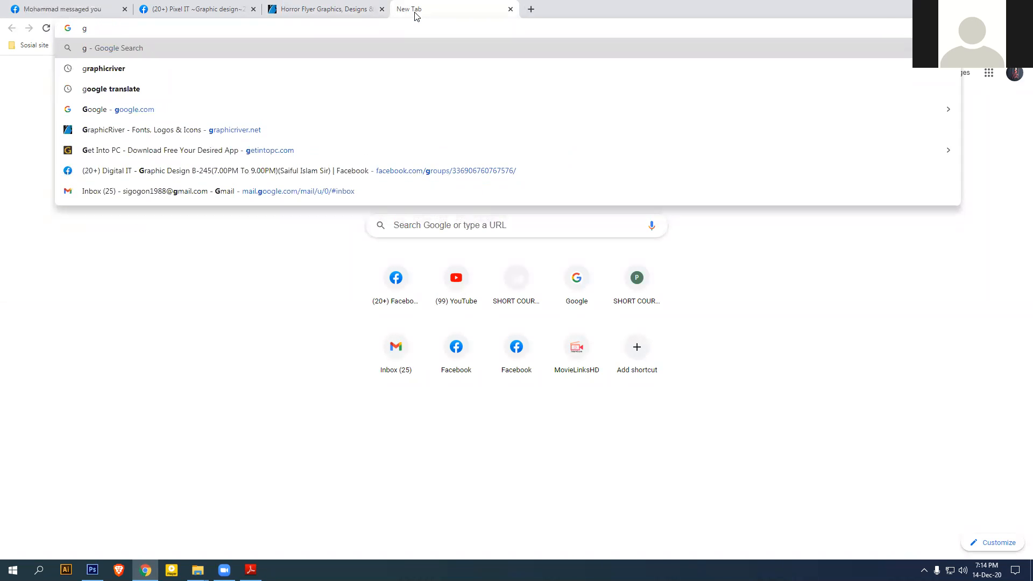
text(oogle.com)
key(Return)
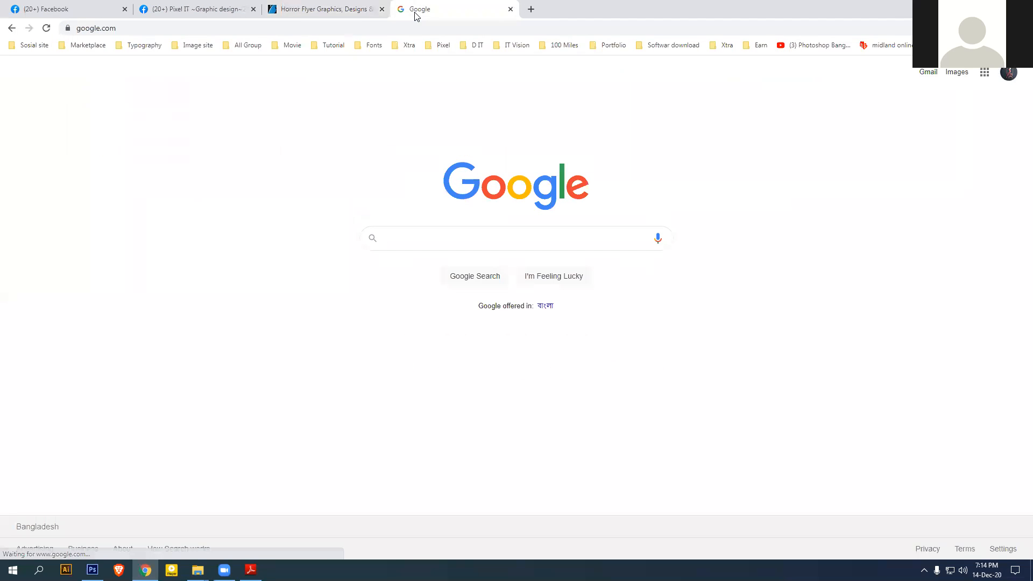
text(da)
key(Down)
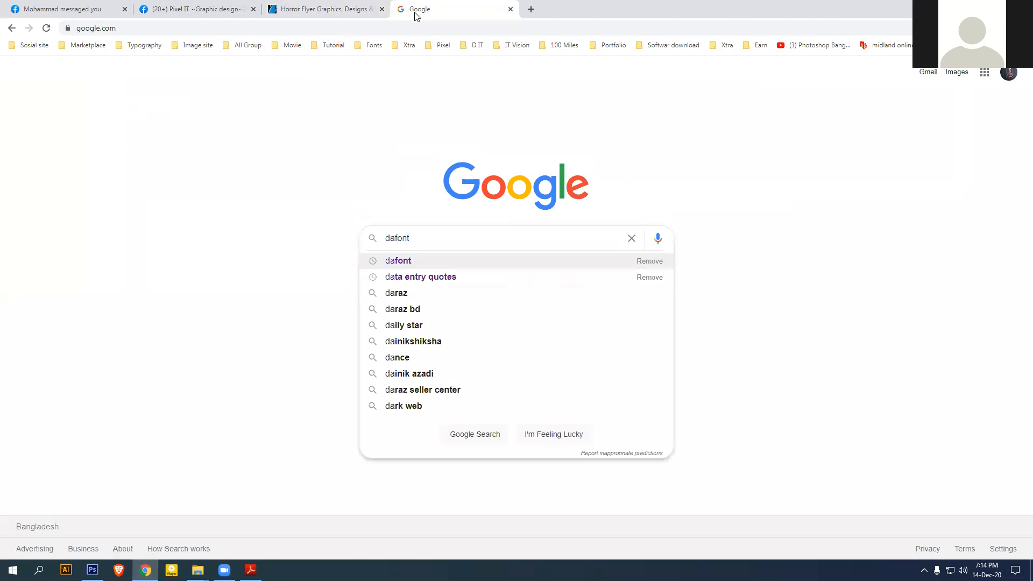
key(Return)
click(155, 178)
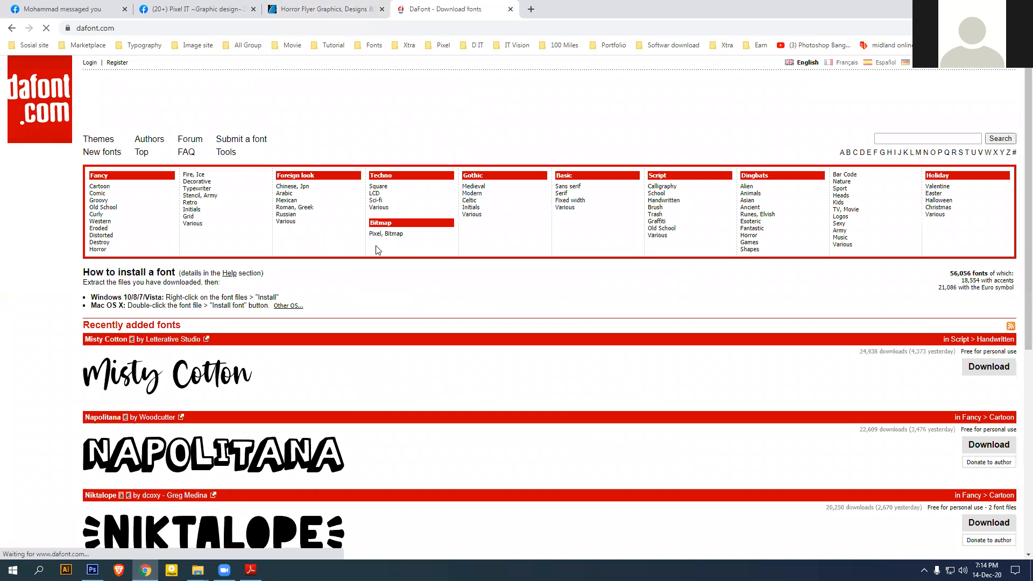
Browse the Cartoon fonts category
click(109, 189)
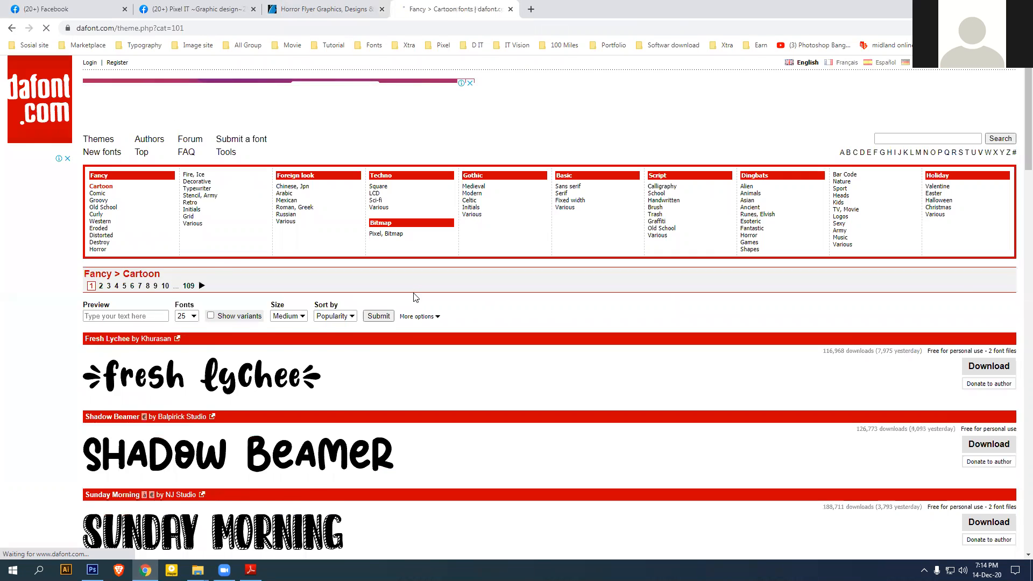
scroll(351, 374, down, 5)
scroll(323, 356, down, 5)
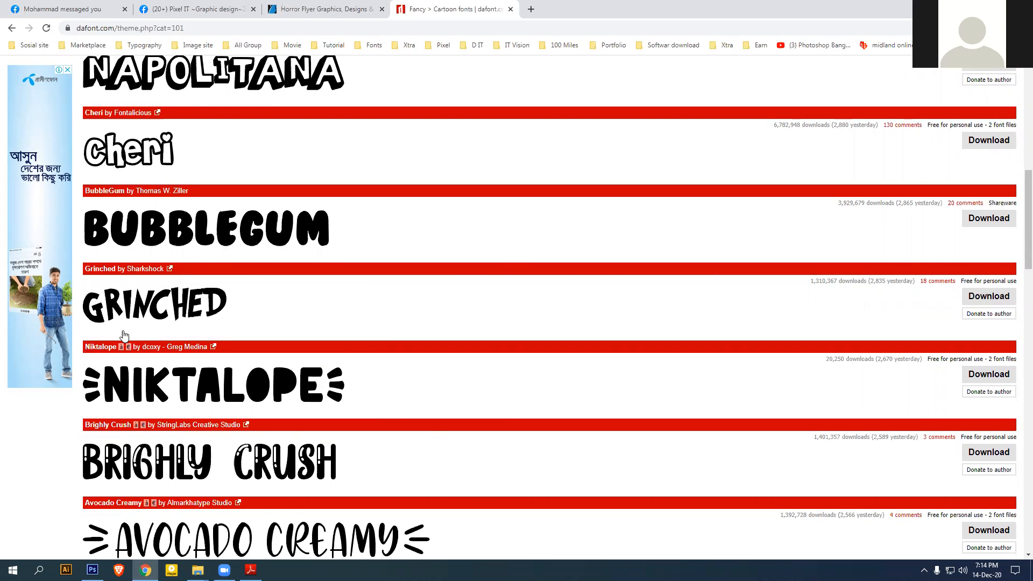
scroll(346, 357, down, 7)
scroll(355, 353, down, 6)
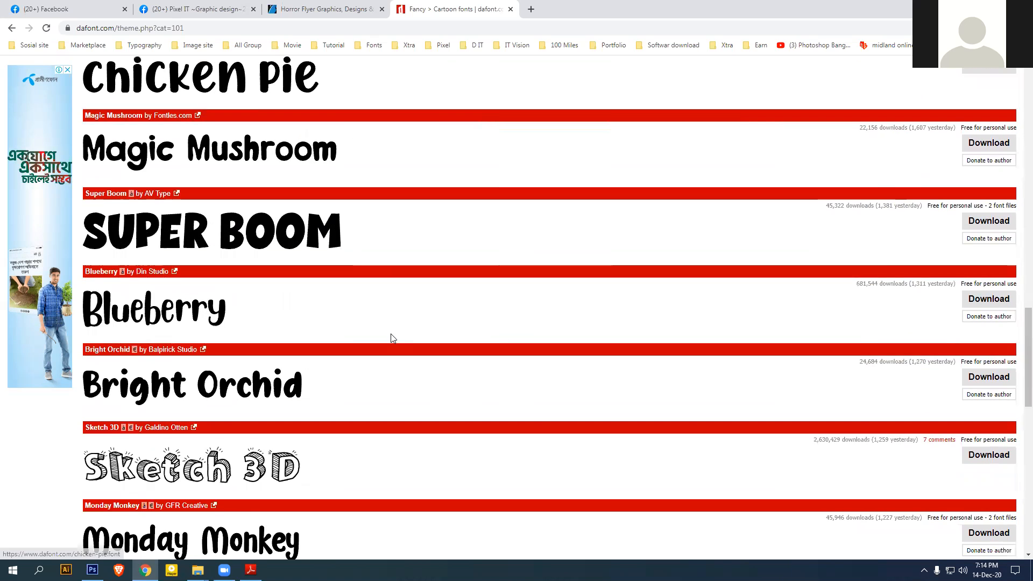
scroll(423, 359, up, 20)
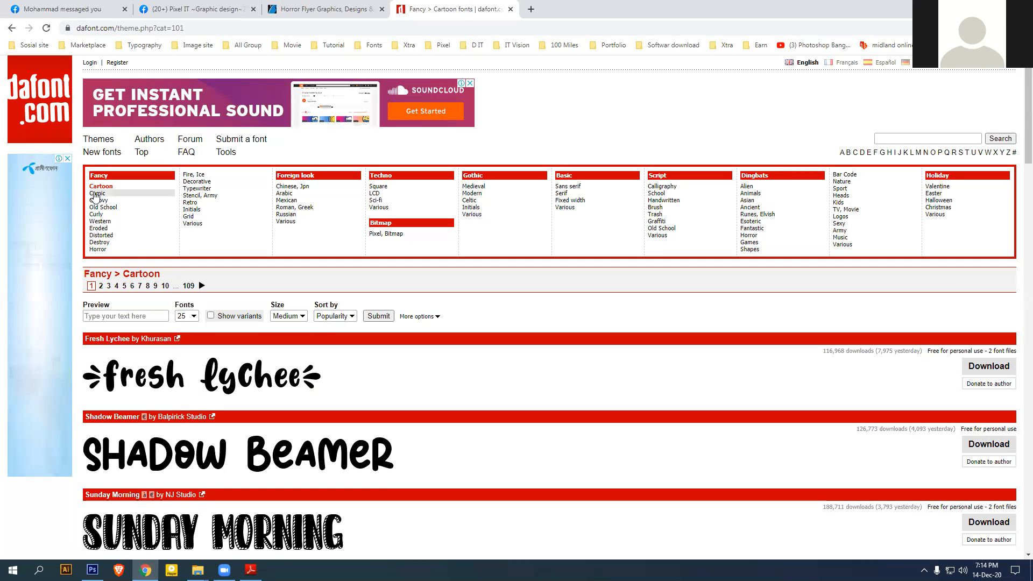
Browse the Comic fonts category
click(97, 194)
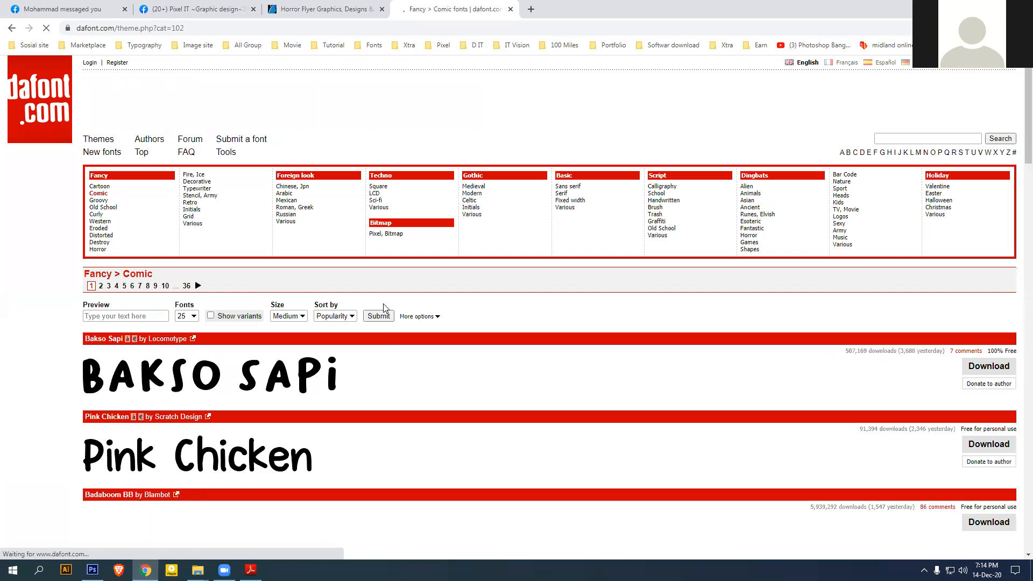
scroll(419, 397, down, 6)
scroll(418, 397, down, 4)
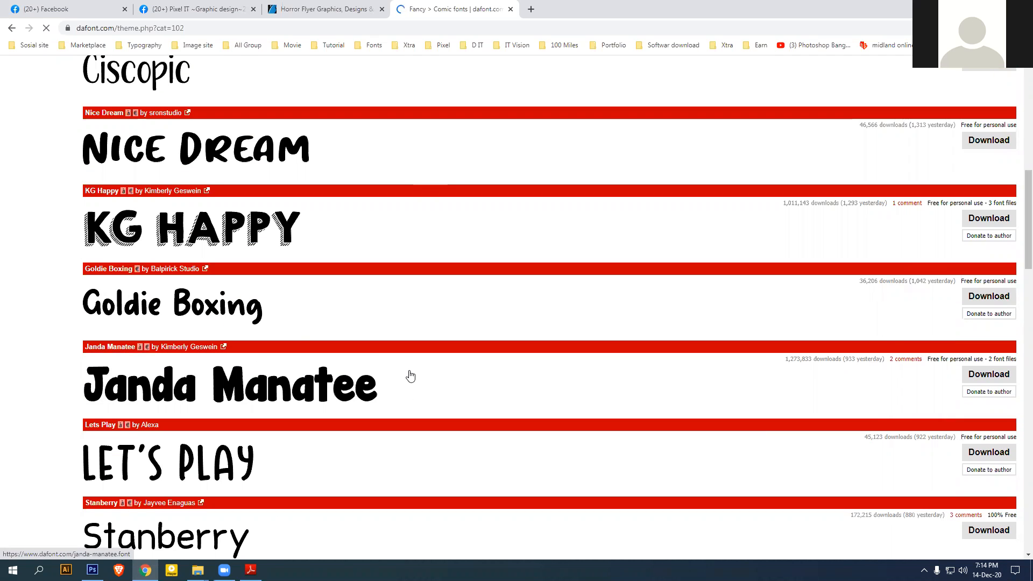
scroll(414, 376, up, 10)
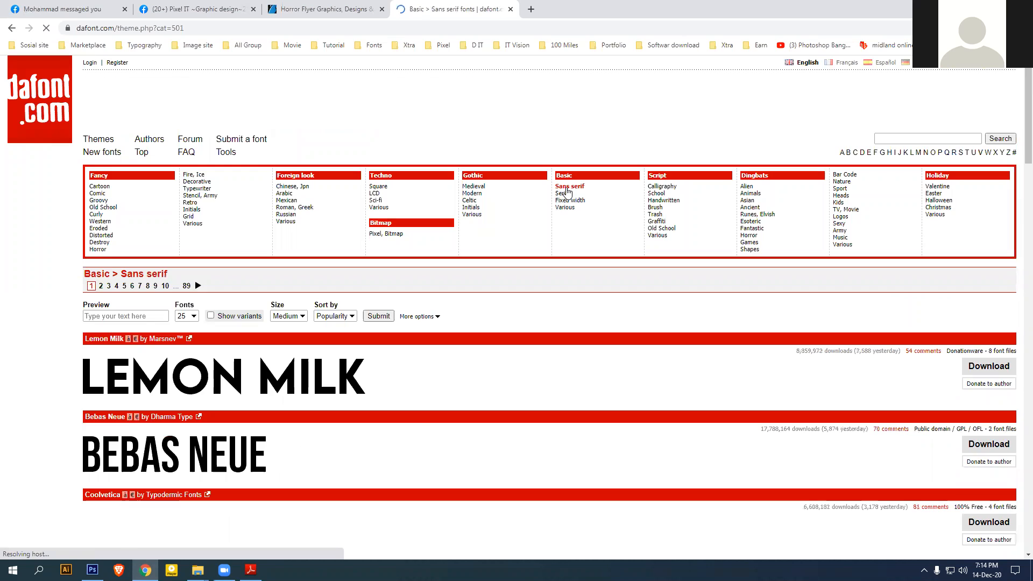
scroll(282, 373, down, 5)
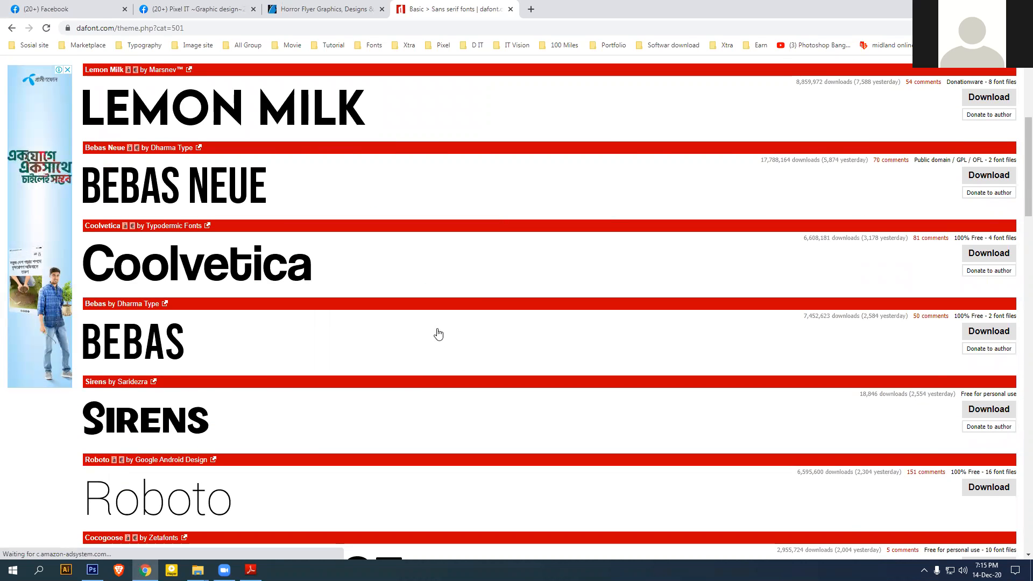
scroll(438, 336, up, 4)
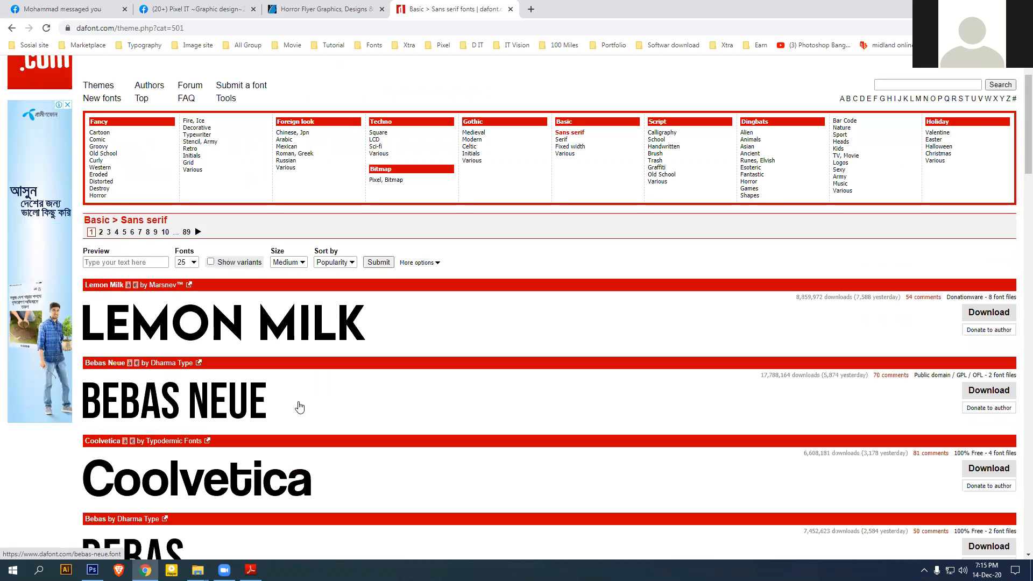
scroll(298, 409, down, 4)
scroll(472, 344, up, 5)
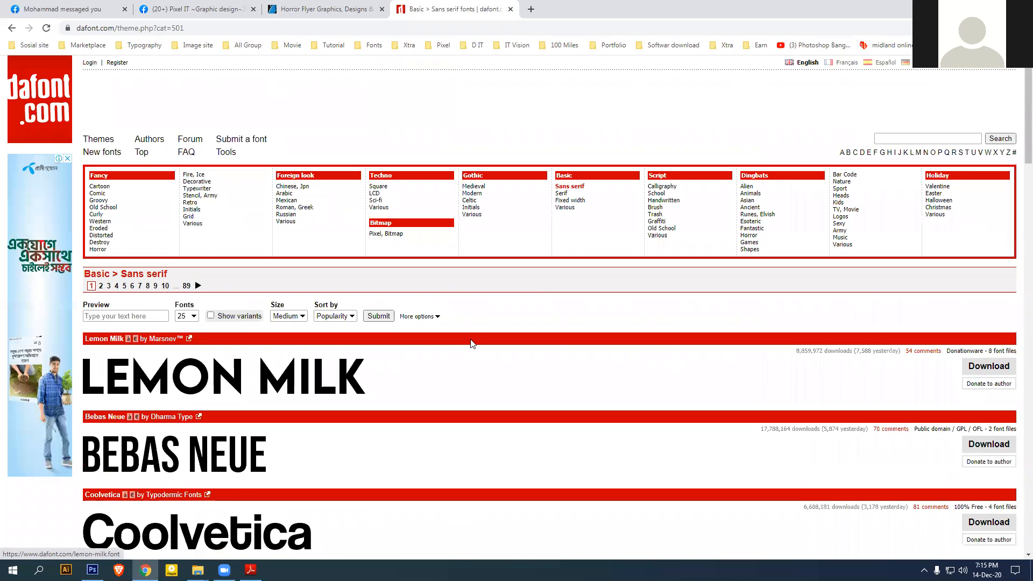
Browse the Basic > Serif fonts category
click(562, 194)
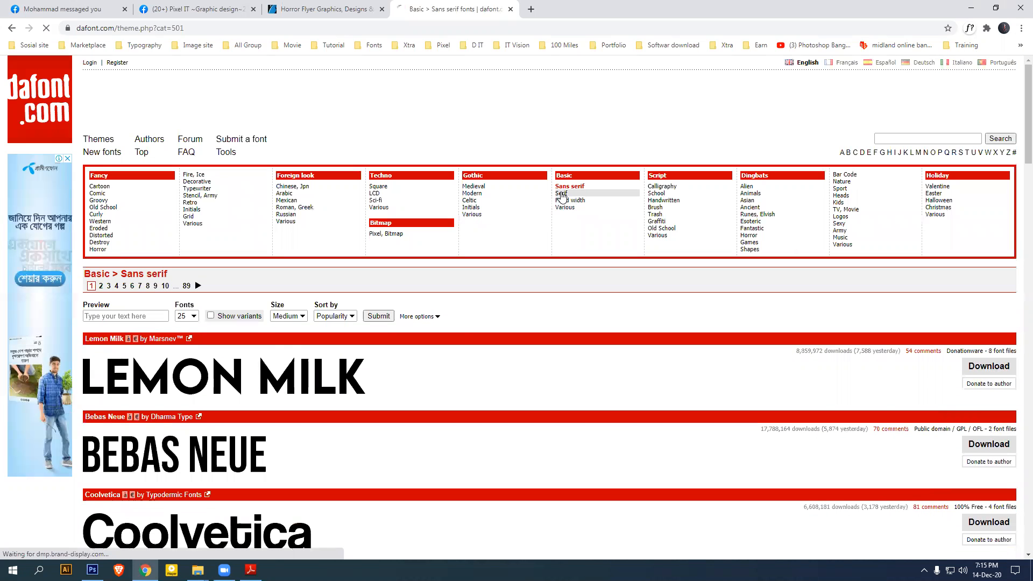
scroll(455, 433, down, 6)
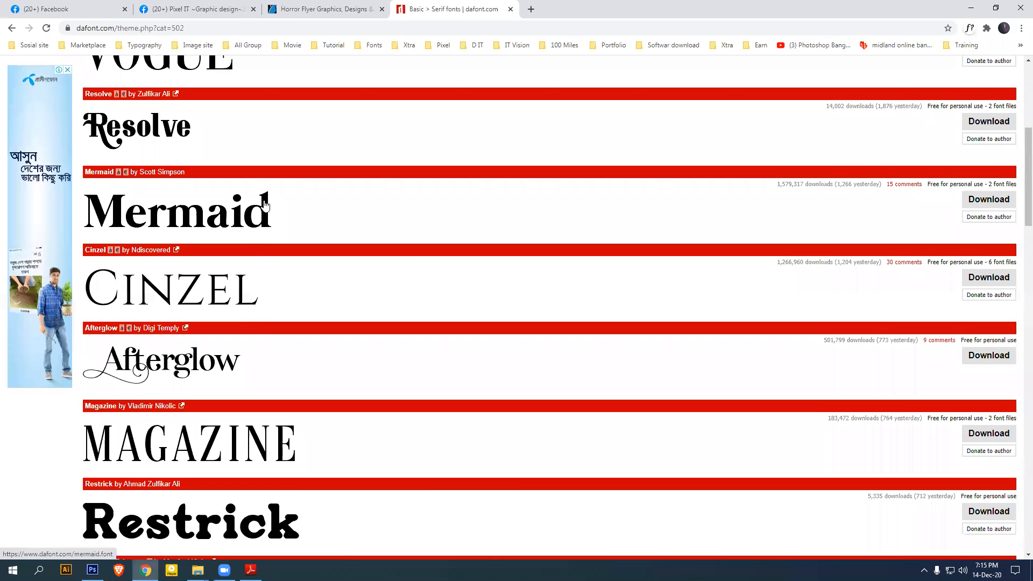
scroll(218, 216, up, 2)
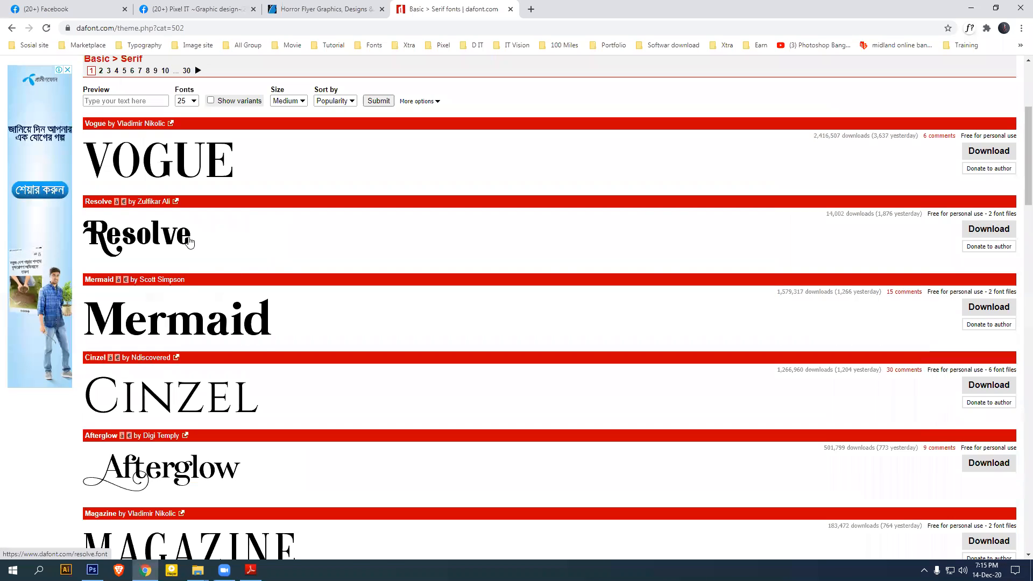
scroll(301, 327, down, 4)
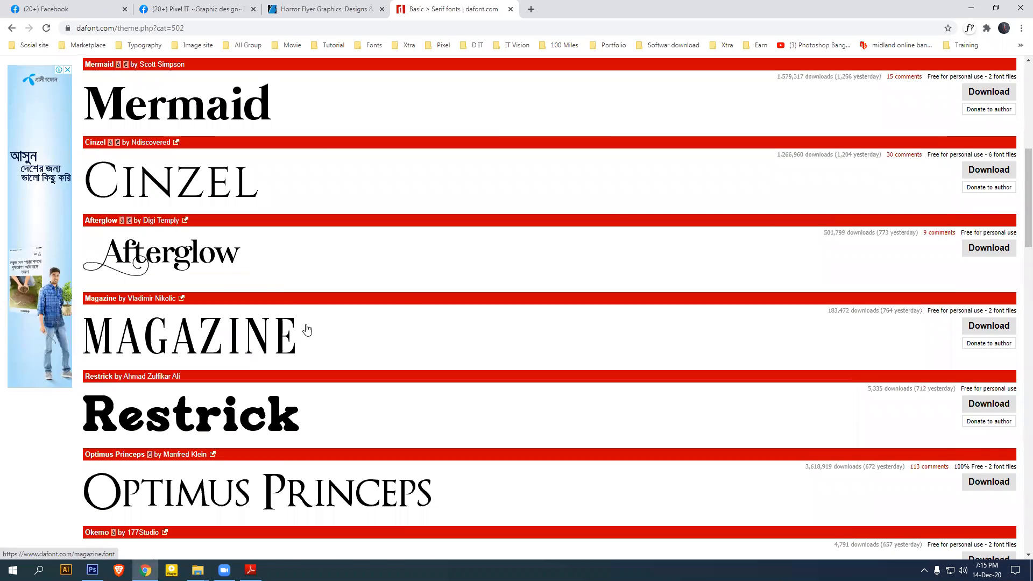
scroll(424, 332, up, 6)
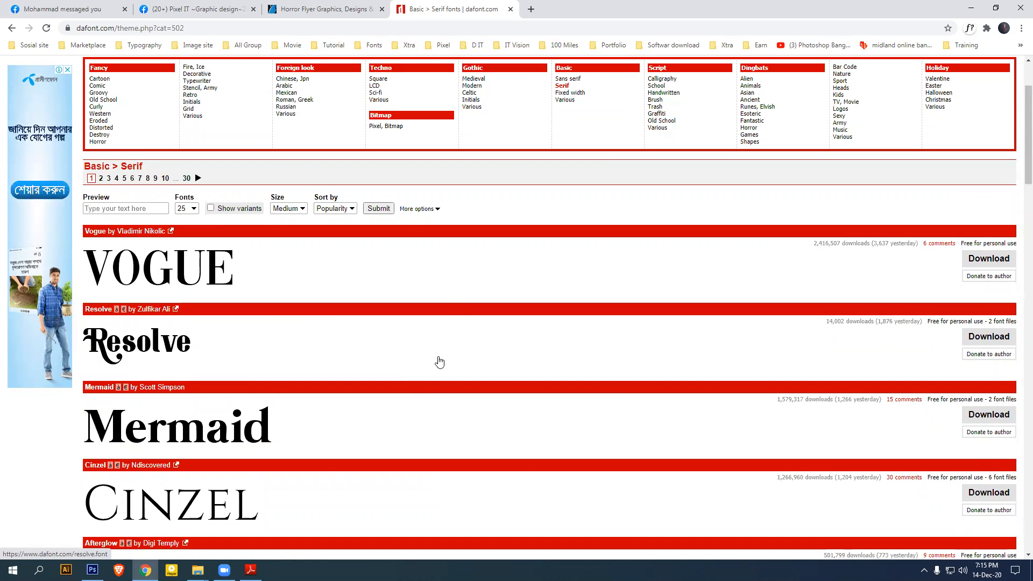
Revisit the Sans serif fonts, then return to the Serif list with Vogue, Resolve and Cinzel
click(575, 82)
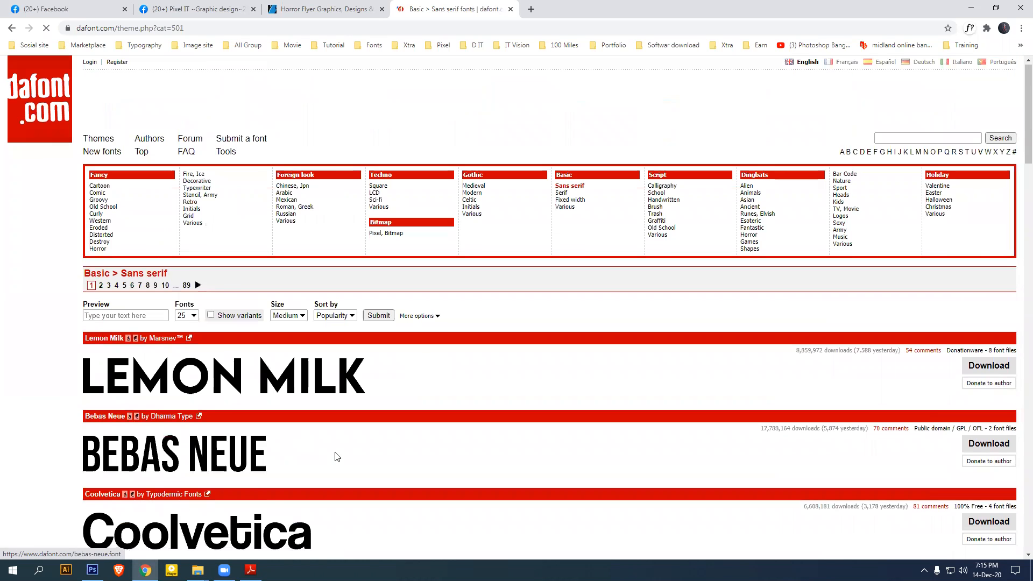
scroll(337, 456, down, 7)
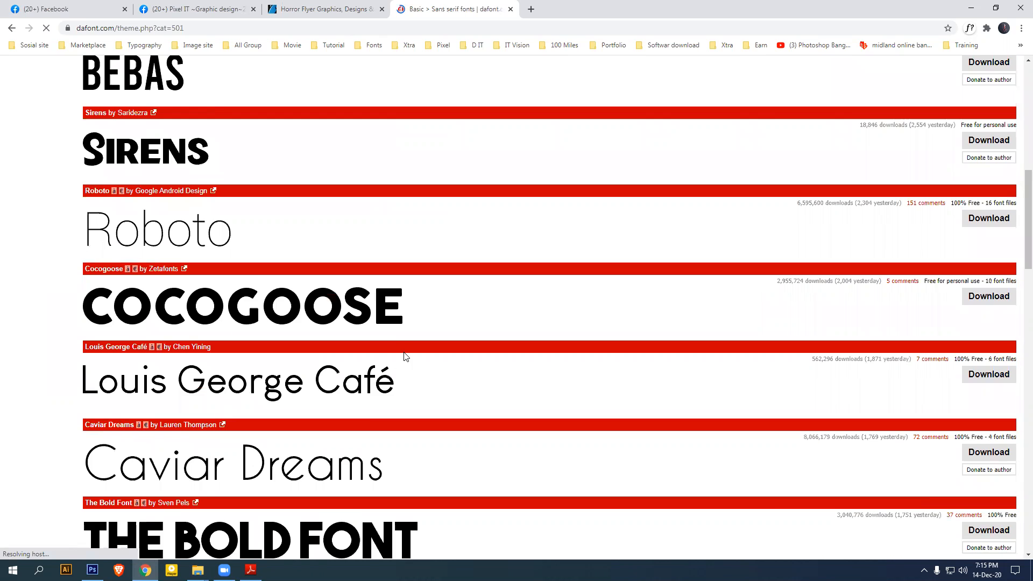
scroll(404, 358, down, 6)
scroll(435, 380, up, 7)
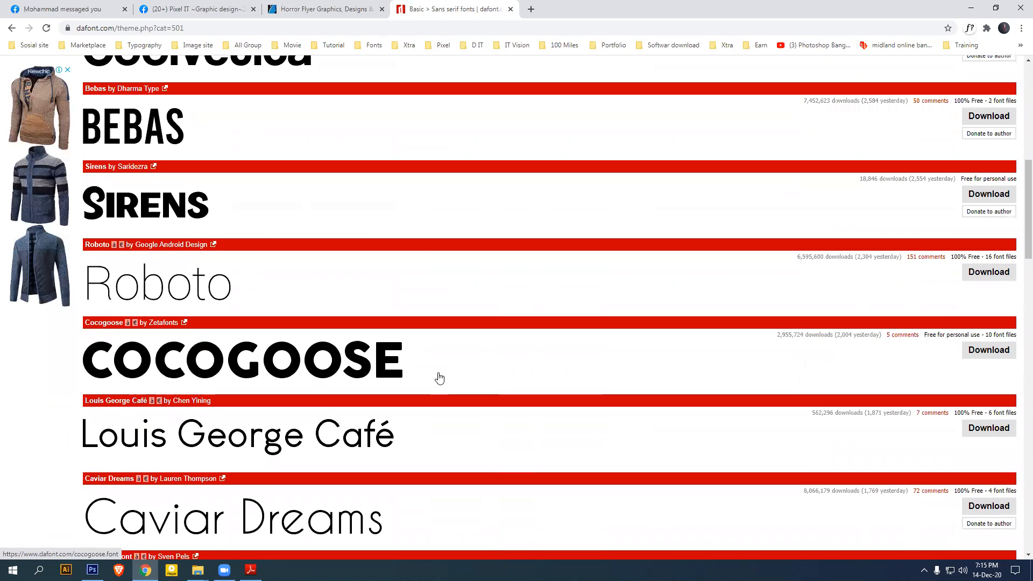
scroll(439, 379, up, 7)
scroll(471, 376, up, 2)
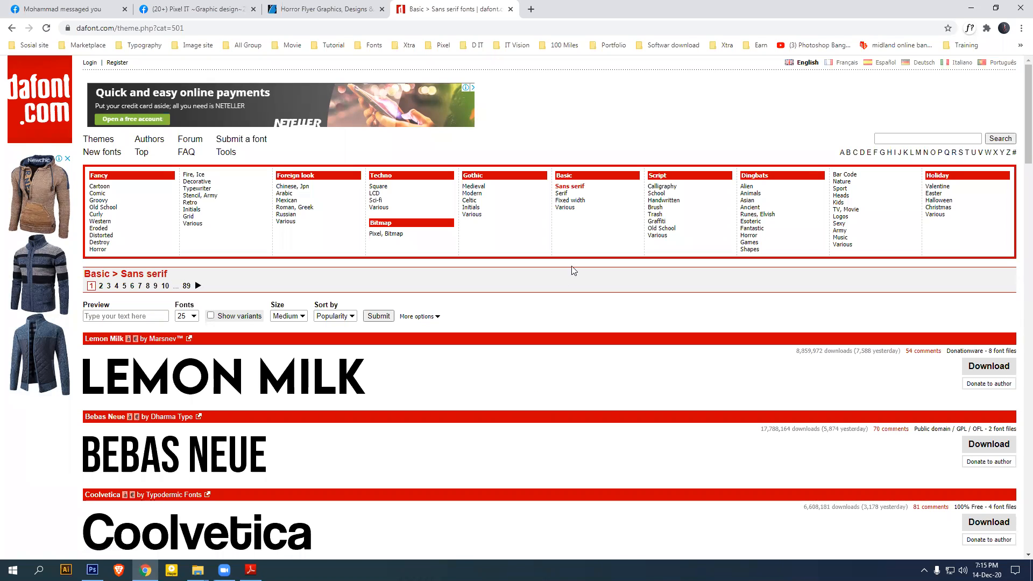
click(562, 194)
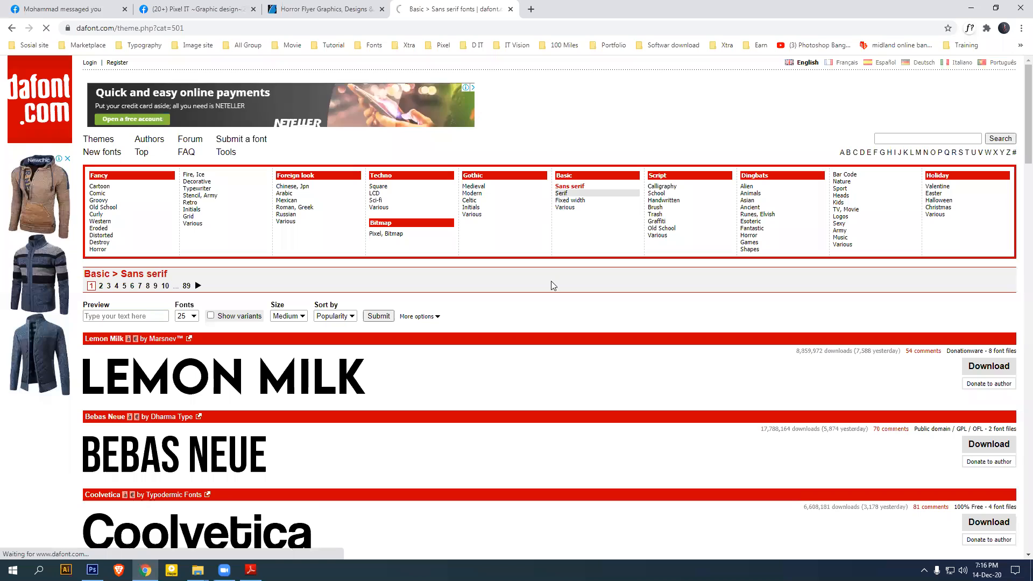
scroll(547, 317, down, 5)
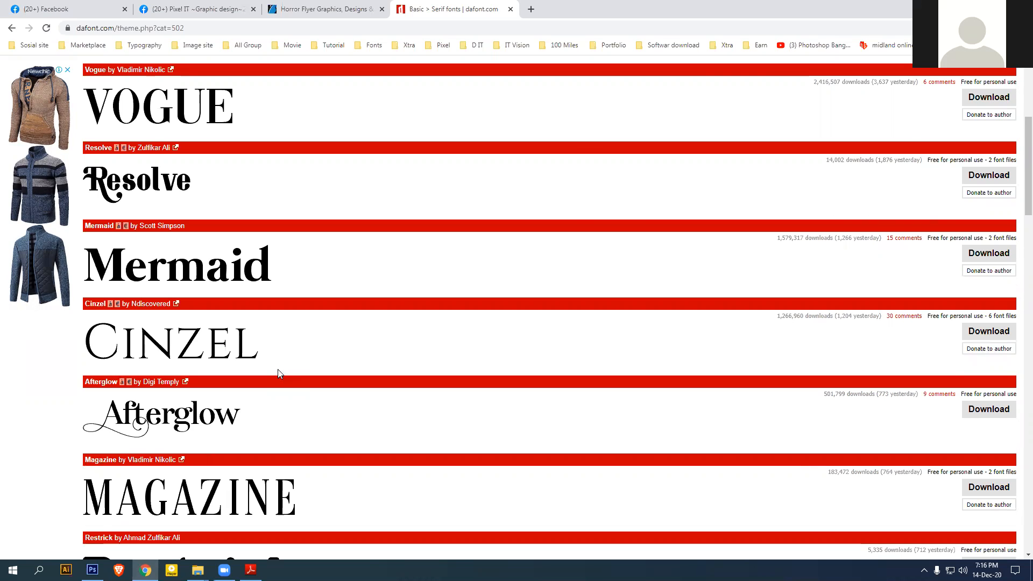
In a new tab, search Google Images for 'magazine fonts'
click(531, 10)
text(g)
click(551, 49)
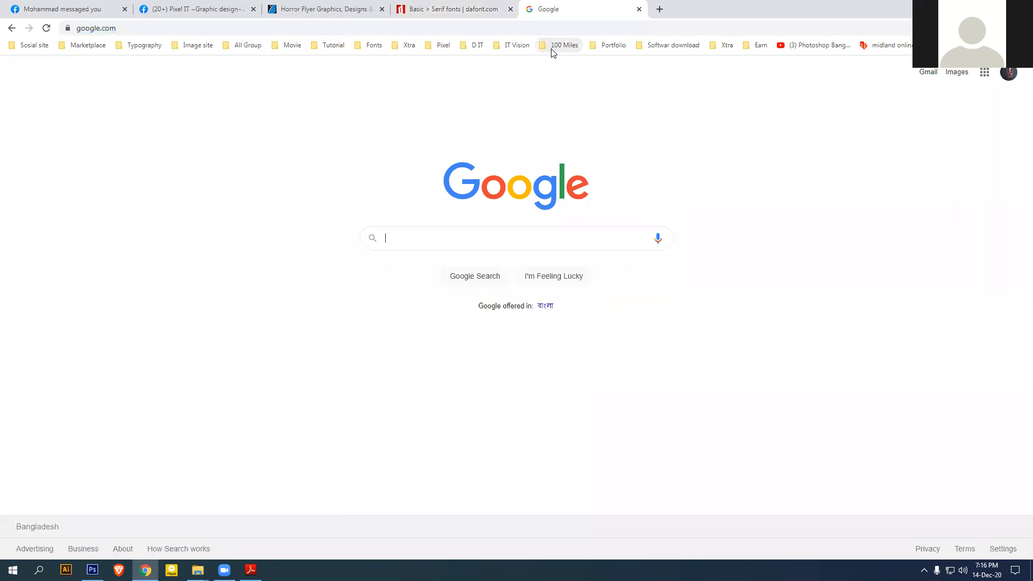
text(mag)
key(Down)
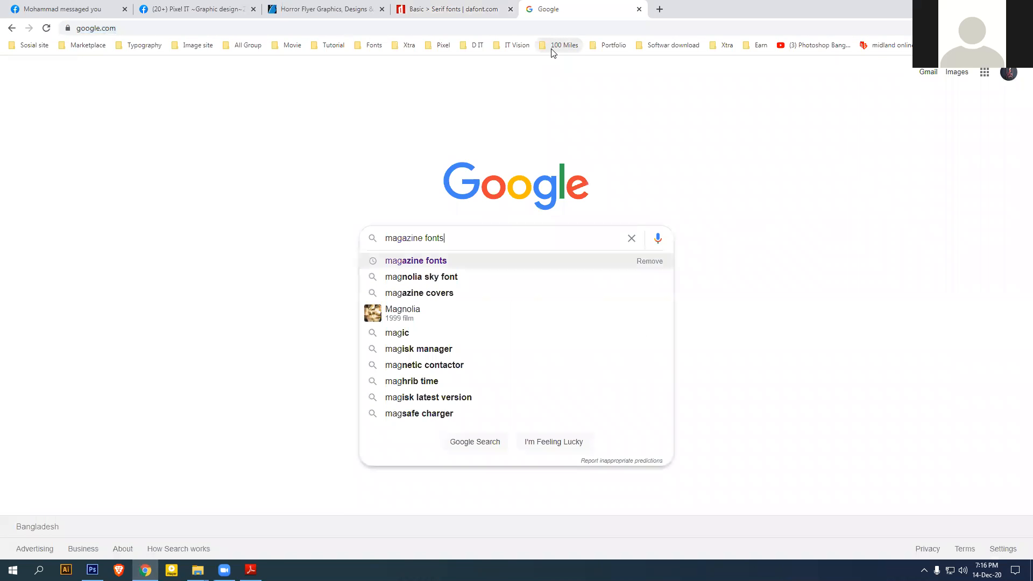
key(Return)
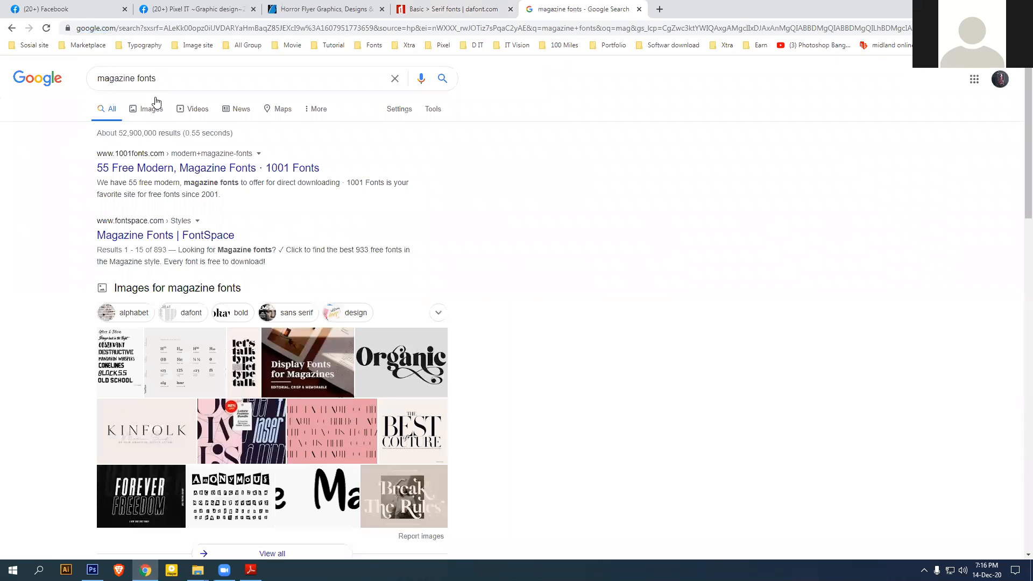
click(155, 117)
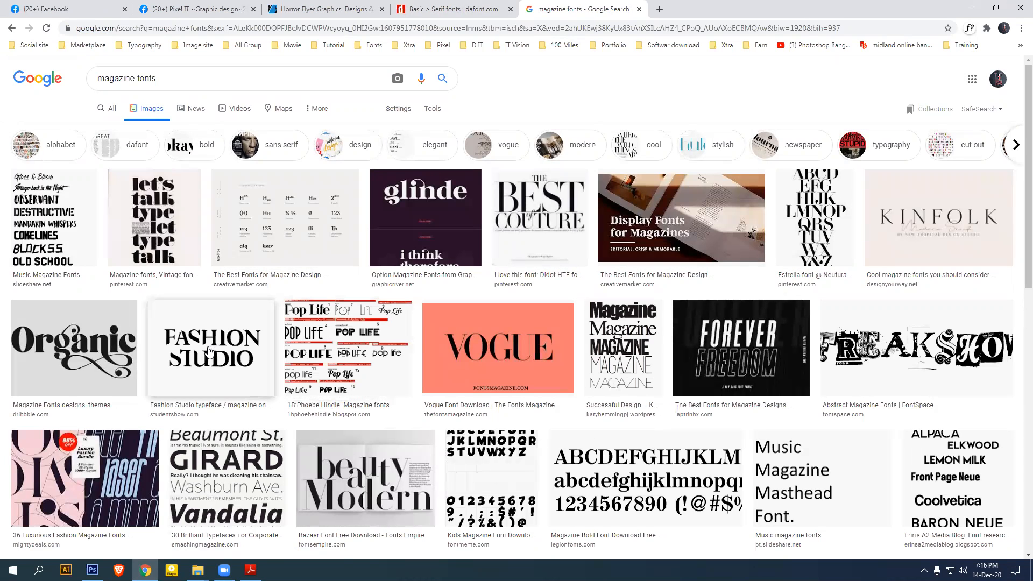
Look through the magazine font images, previewing Different Music Magazine Fonts, then return to DaFont's Serif list
scroll(741, 386, down, 4)
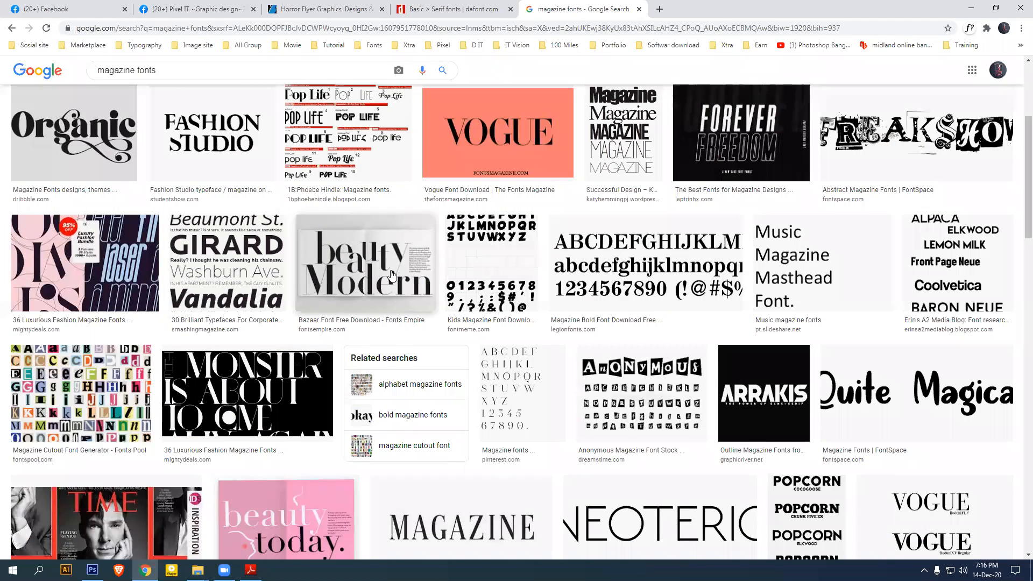
scroll(391, 275, down, 6)
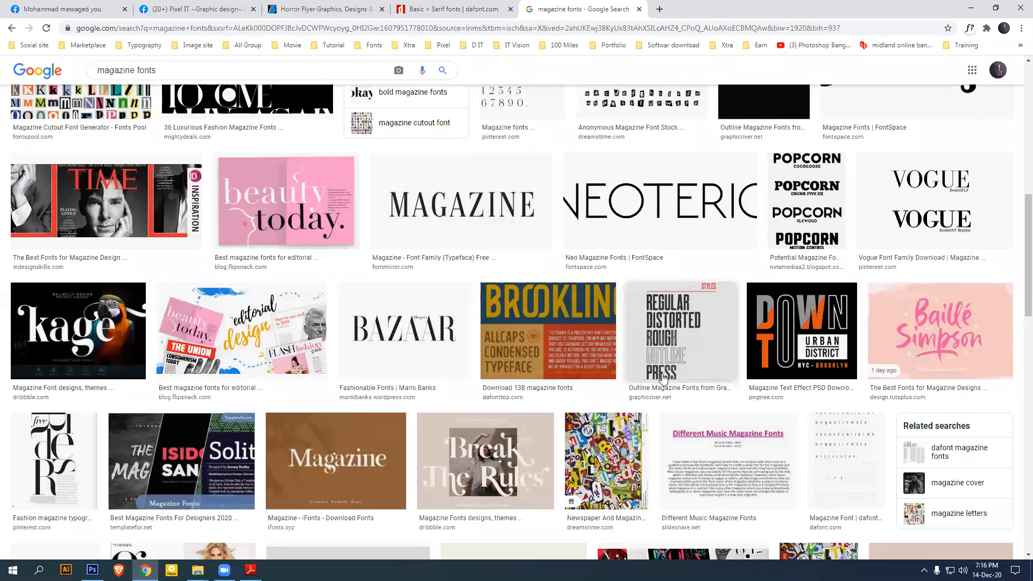
scroll(648, 373, down, 4)
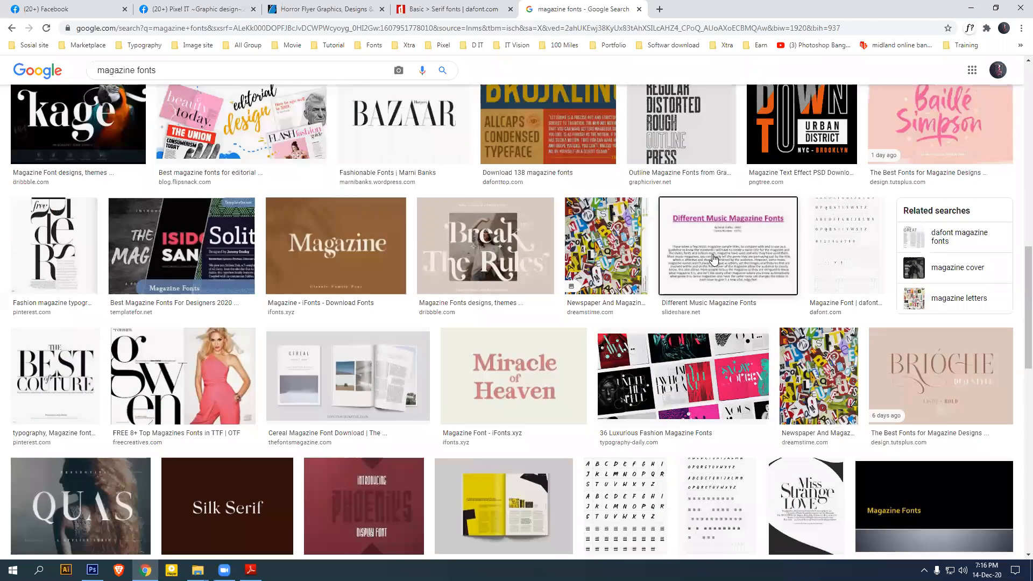
click(714, 260)
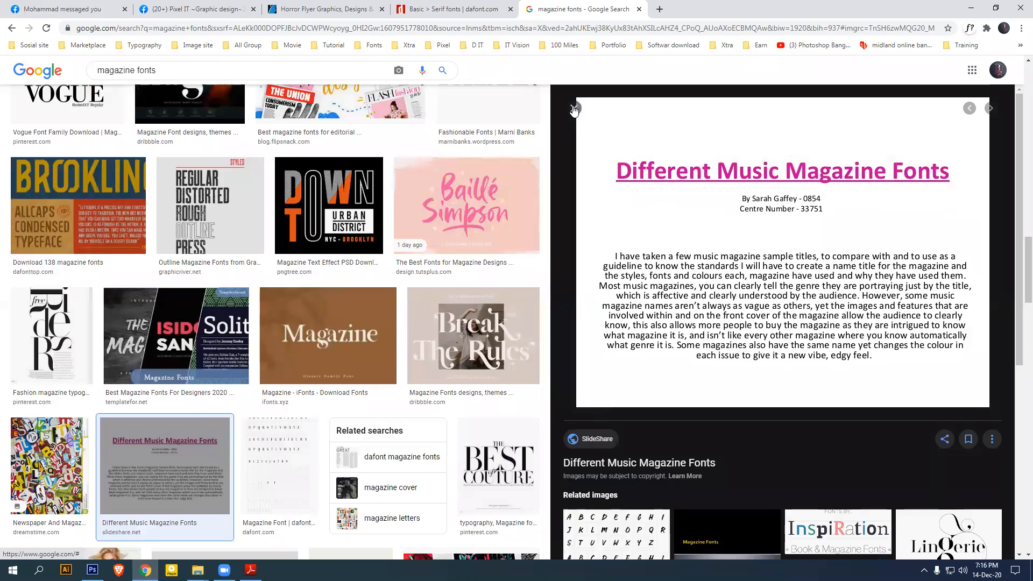
click(574, 108)
scroll(402, 316, down, 6)
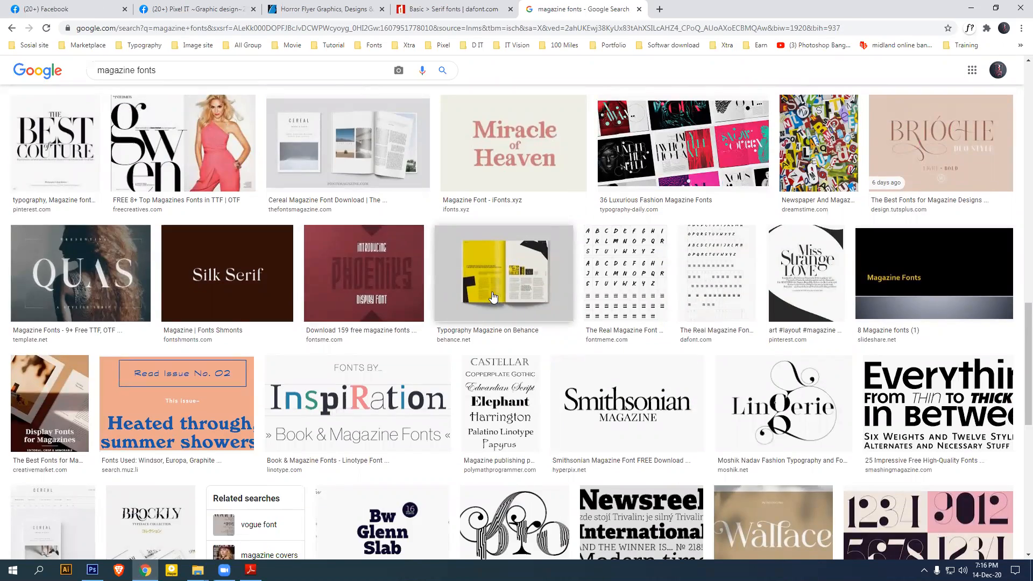
scroll(504, 304, down, 5)
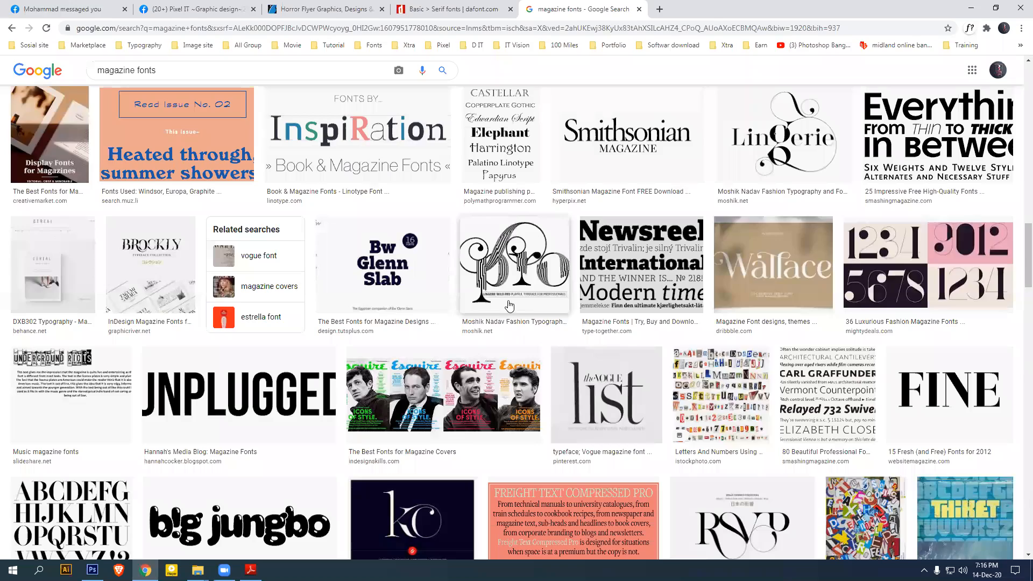
scroll(510, 306, up, 15)
scroll(493, 372, up, 5)
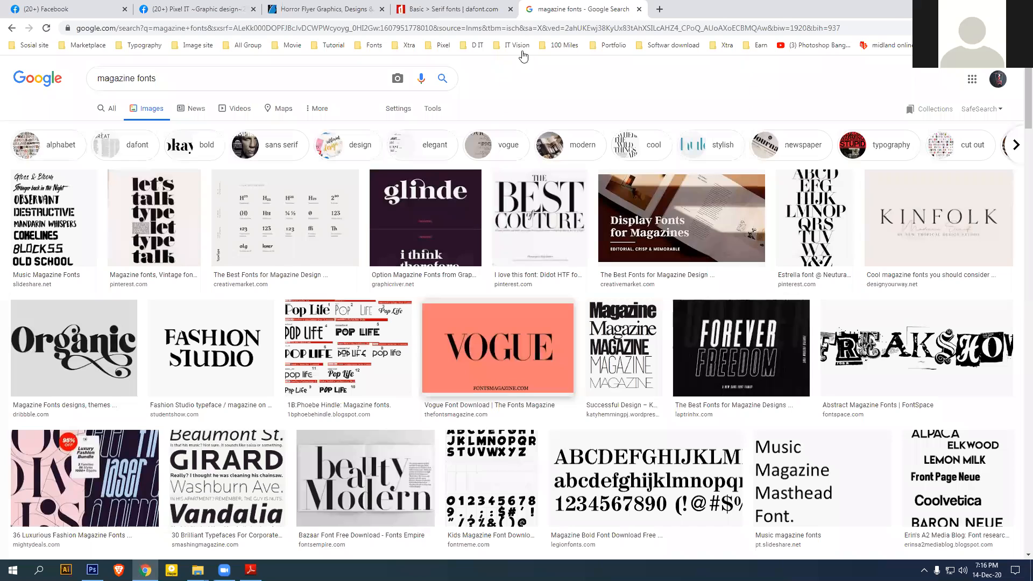
click(458, 7)
scroll(460, 355, up, 5)
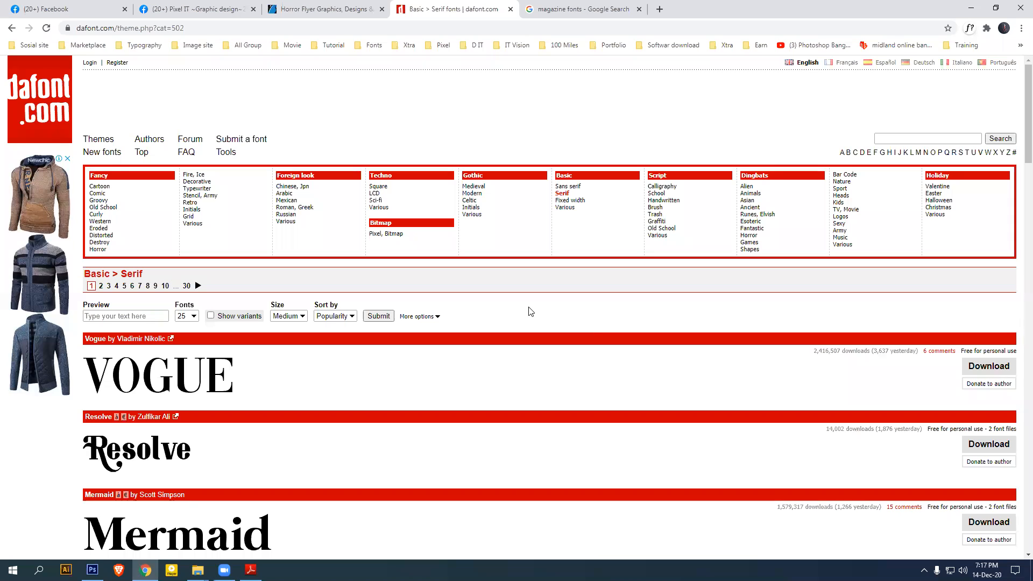
Compare Sans serif with Serif, settling on Sans serif topped by Lemon Milk and Bebas Neue
click(570, 187)
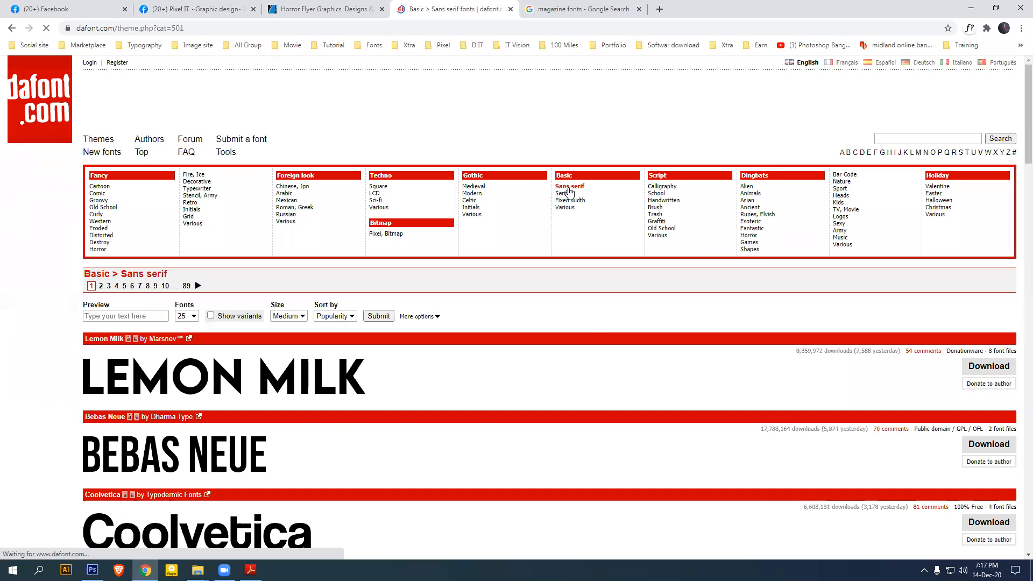
click(563, 194)
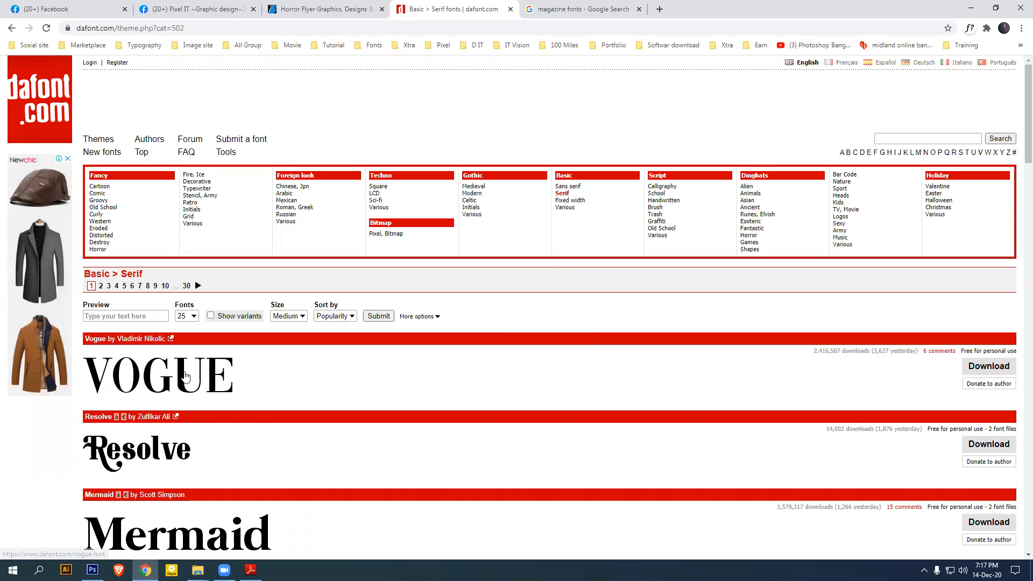
click(569, 187)
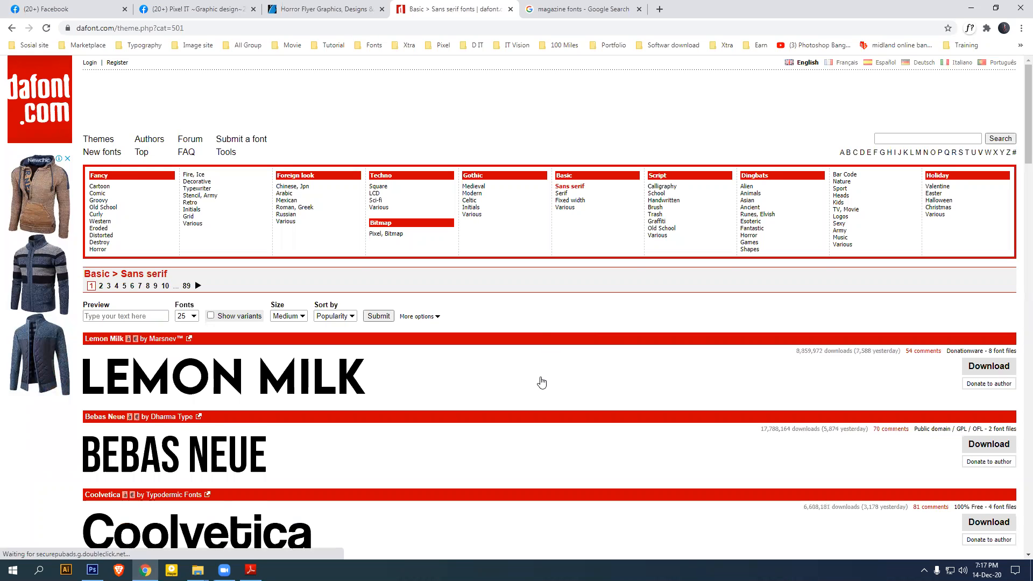
scroll(541, 383, down, 6)
scroll(549, 397, up, 6)
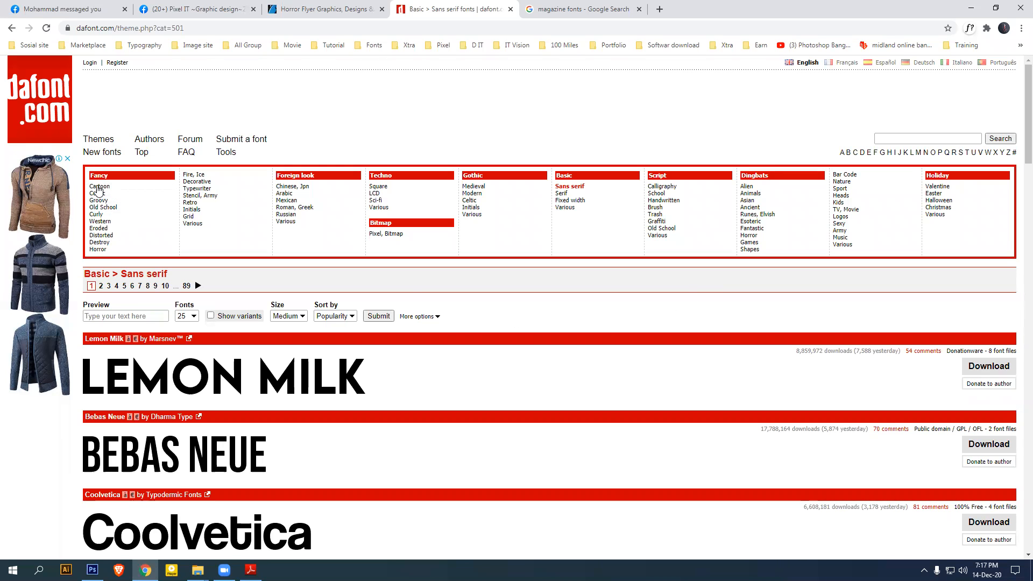
Browse the Horror and Western font categories
click(98, 250)
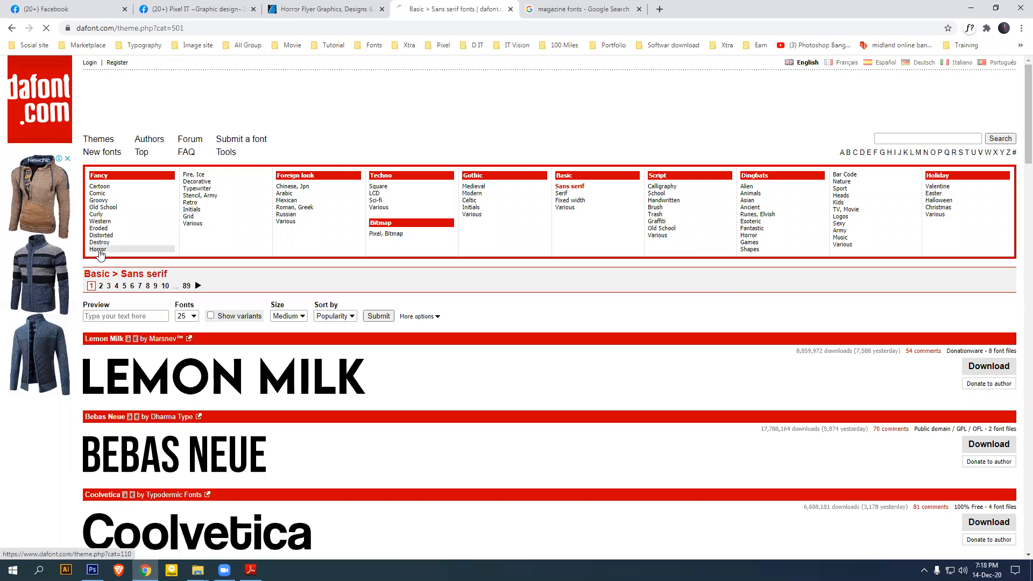
scroll(122, 311, down, 5)
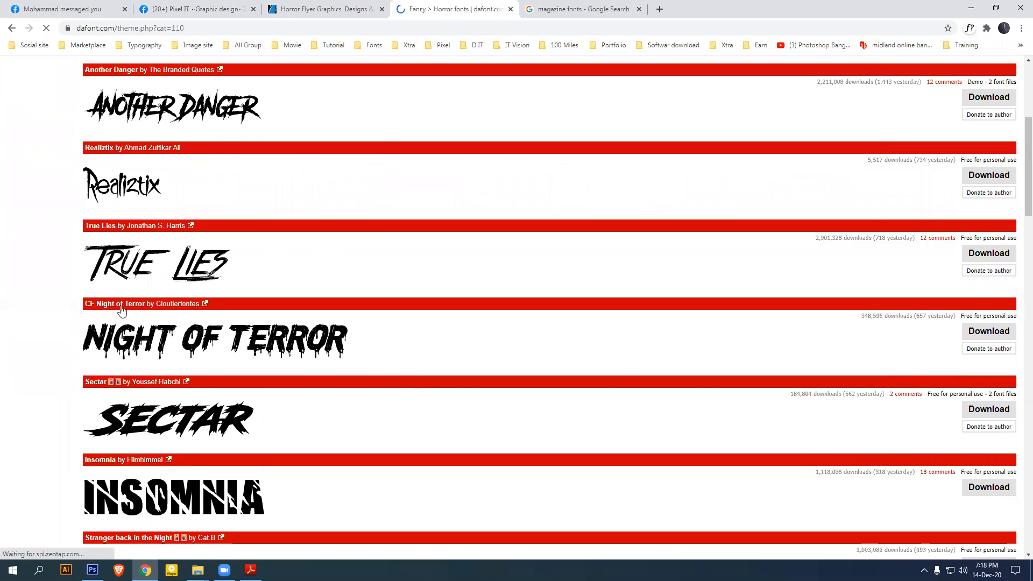
scroll(284, 316, down, 4)
scroll(284, 316, down, 4)
scroll(339, 364, up, 12)
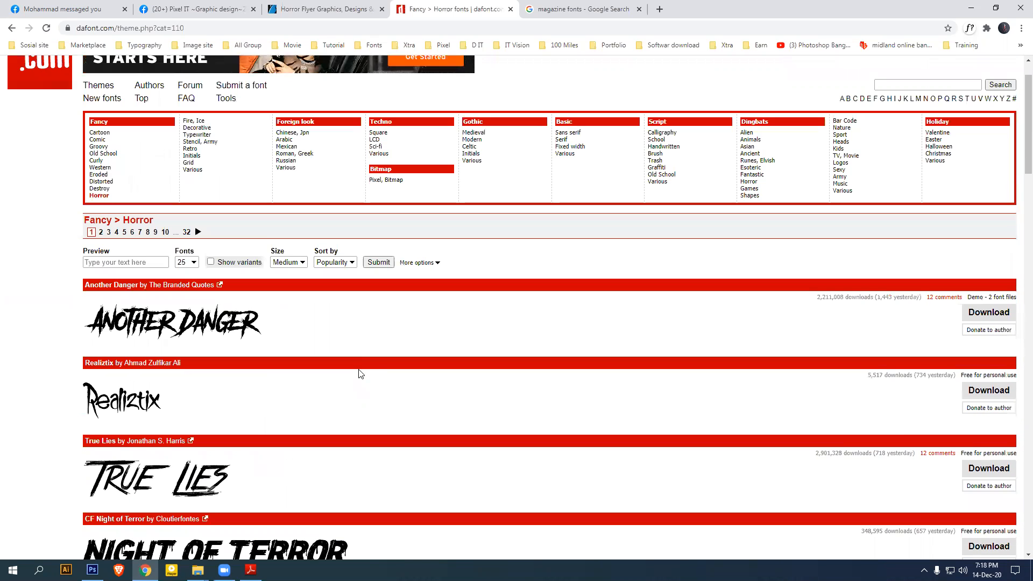
click(98, 169)
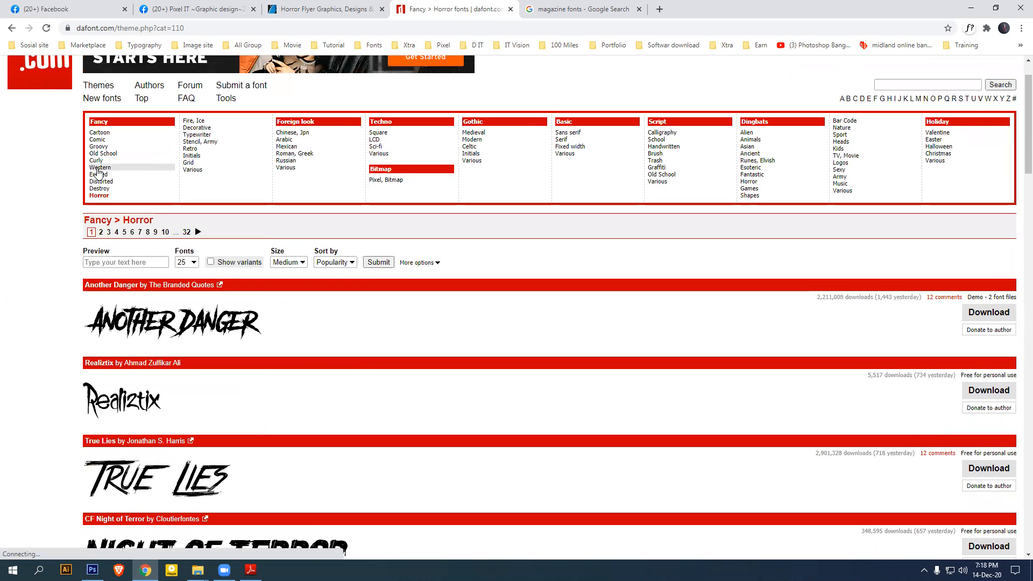
scroll(399, 334, down, 5)
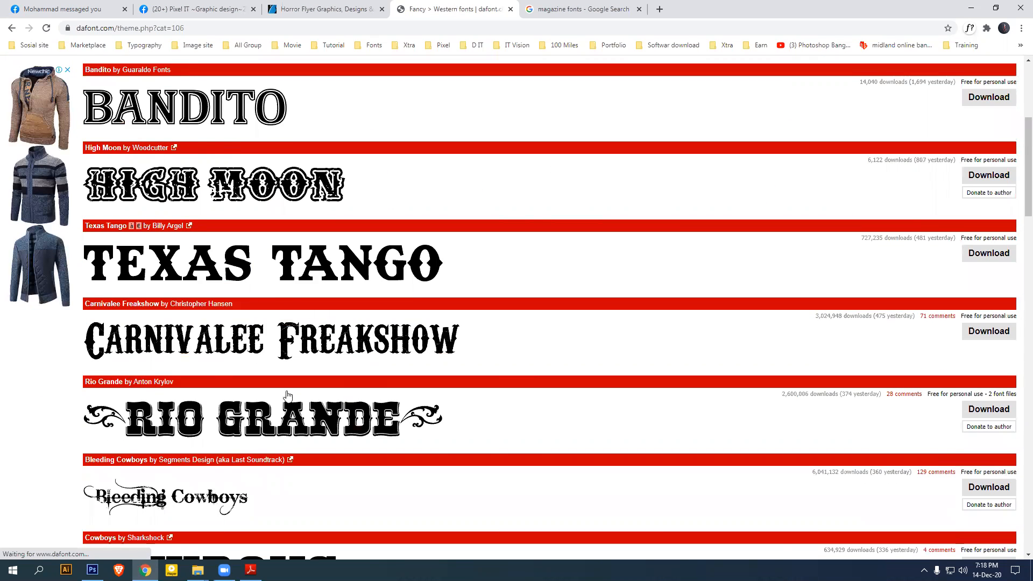
scroll(290, 396, down, 2)
scroll(285, 397, up, 7)
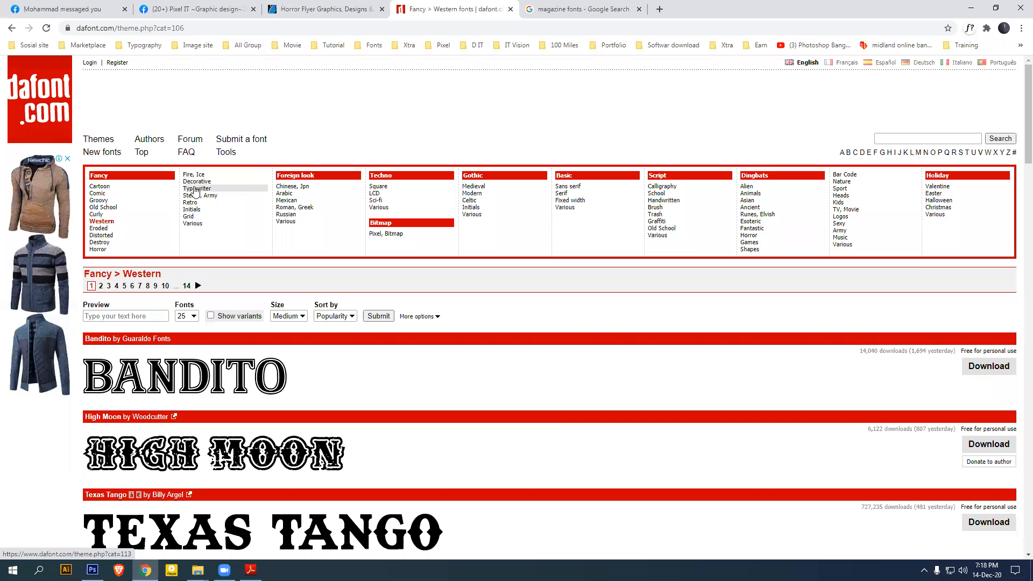
Browse the Typewriter, Chinese Jpn and Arabic font categories
click(214, 190)
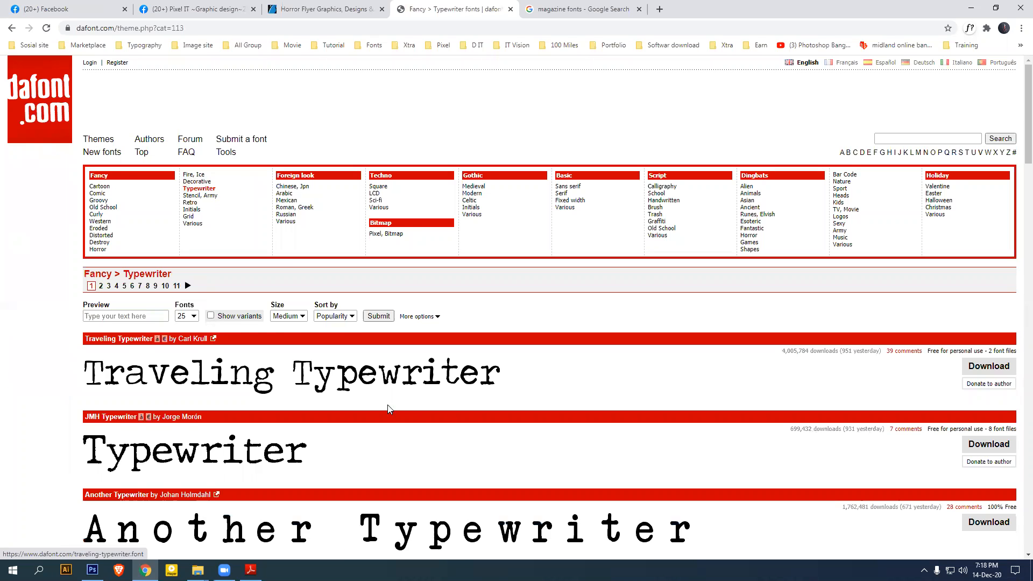
scroll(353, 332, down, 5)
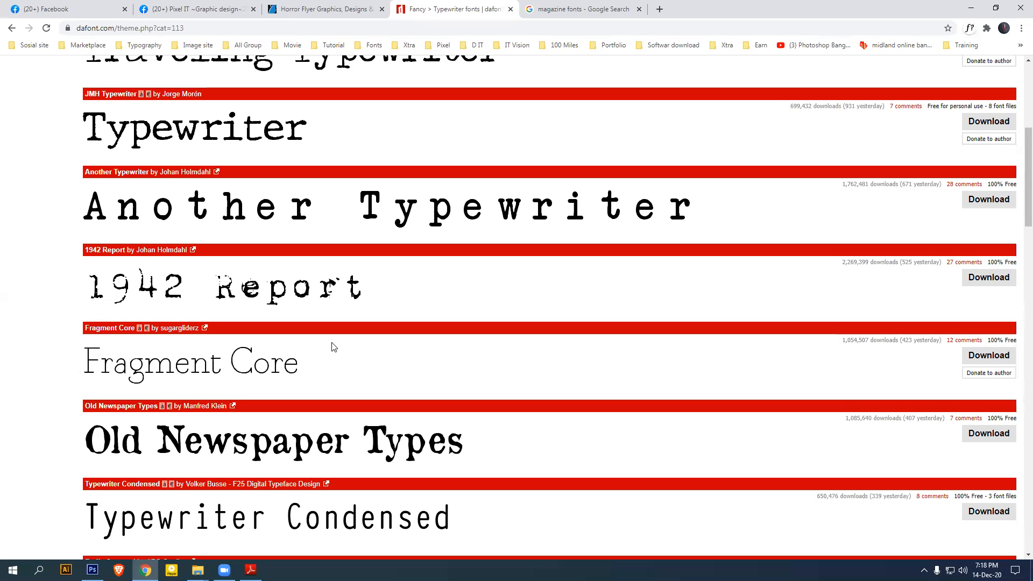
scroll(344, 347, down, 5)
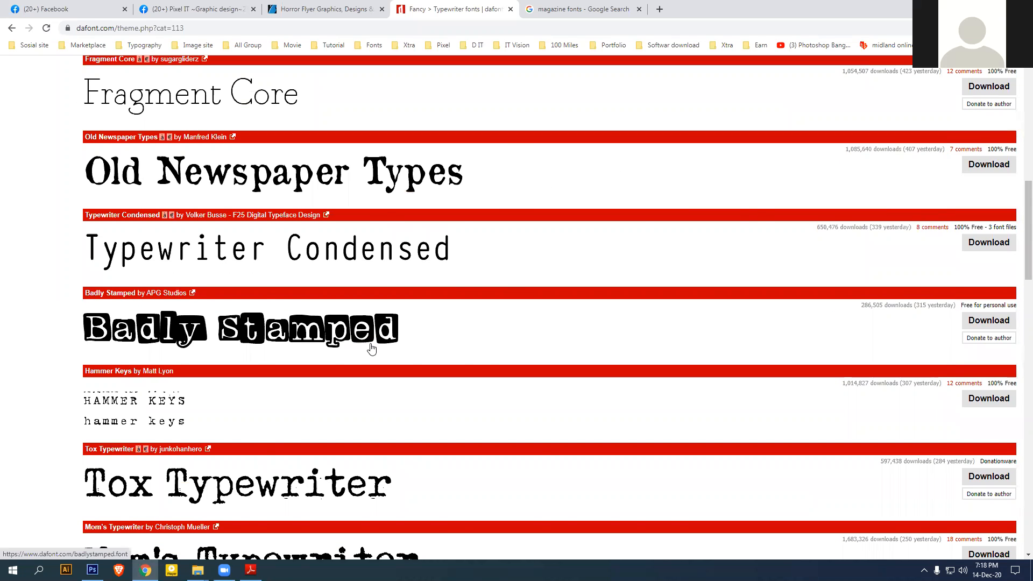
scroll(393, 349, up, 10)
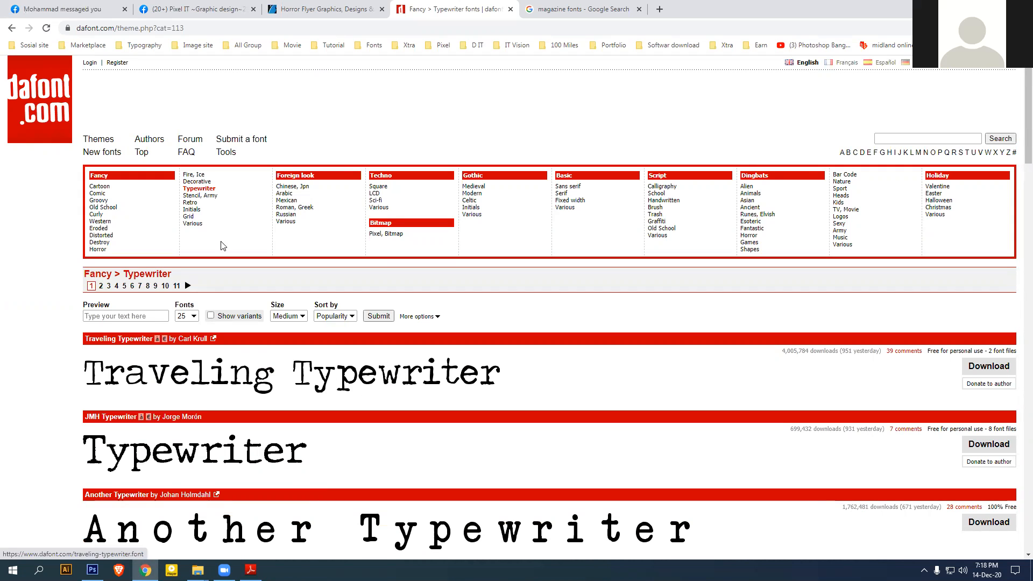
click(292, 188)
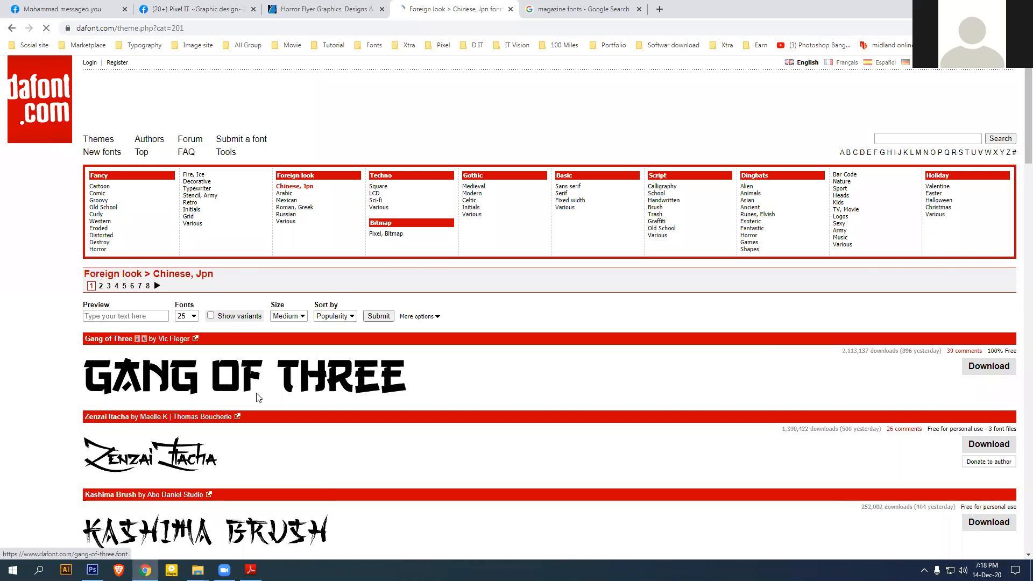
scroll(331, 407, down, 4)
scroll(333, 414, up, 4)
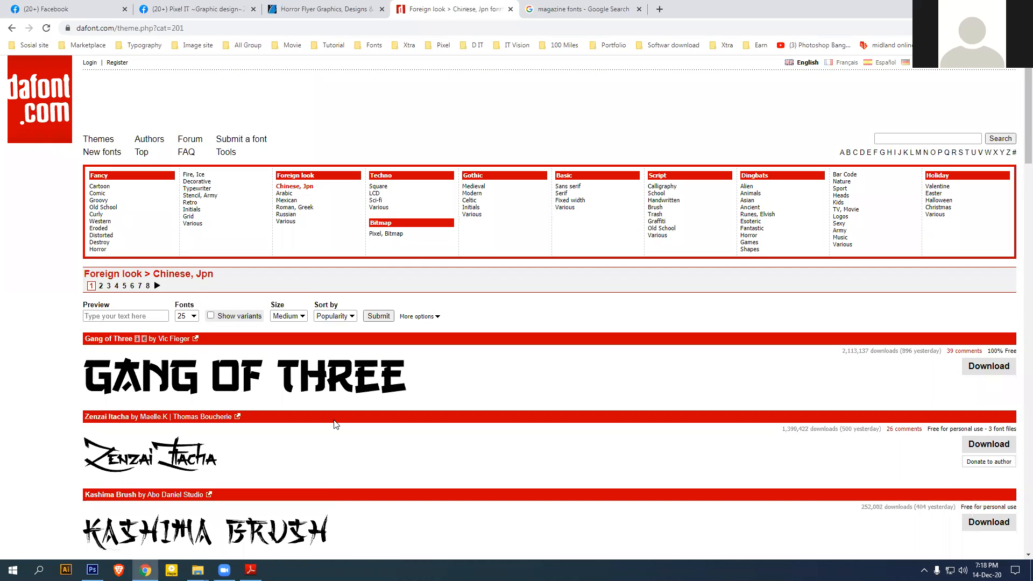
click(286, 194)
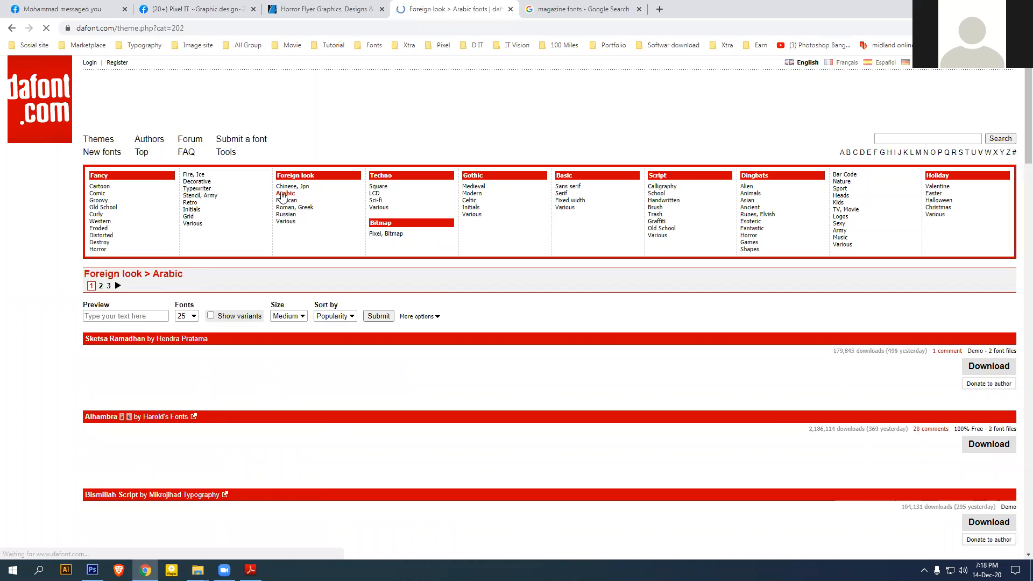
scroll(336, 437, down, 4)
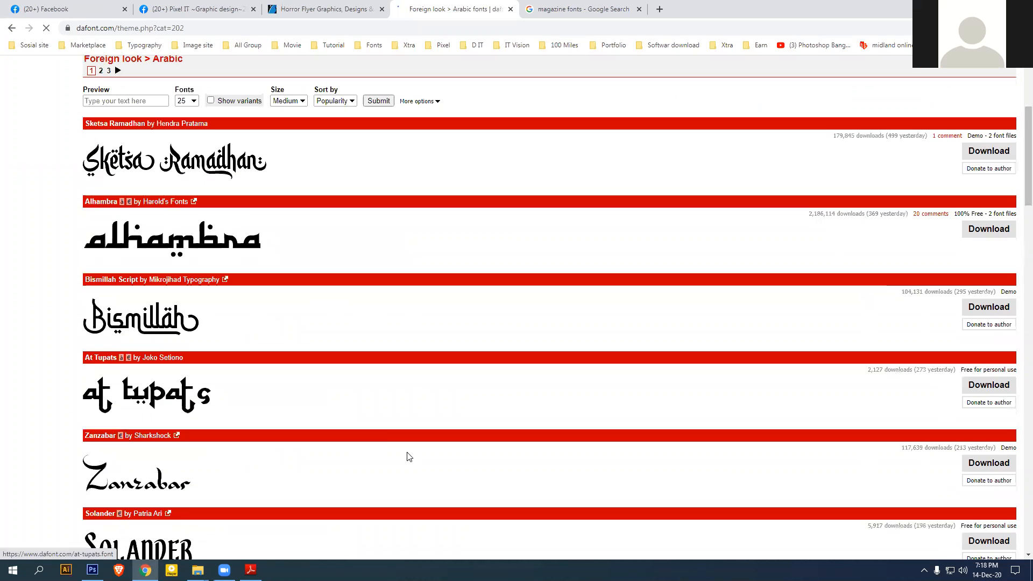
scroll(398, 455, up, 4)
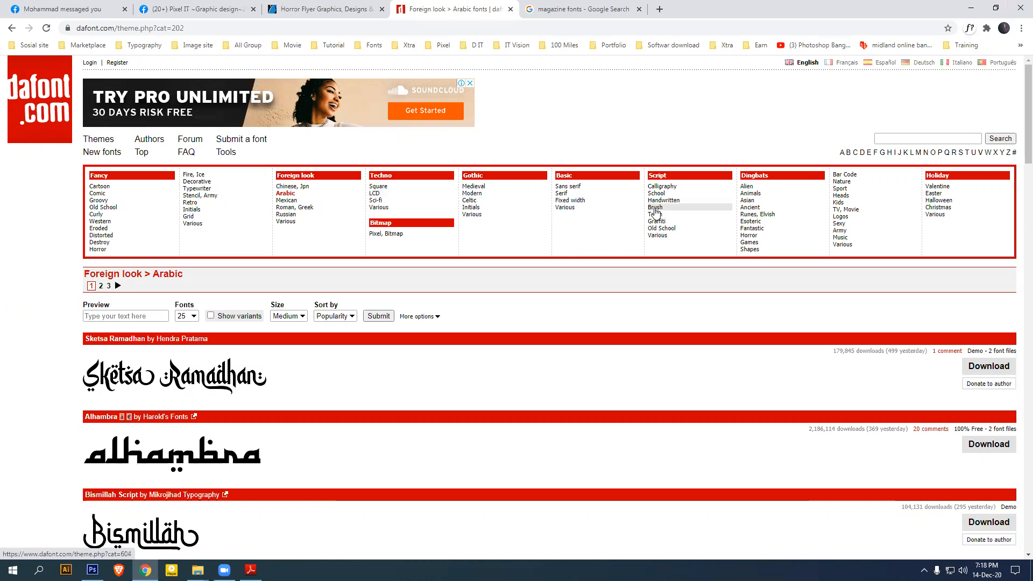
Browse the Brush and Script Various categories, then return to the magazine fonts image results
click(655, 210)
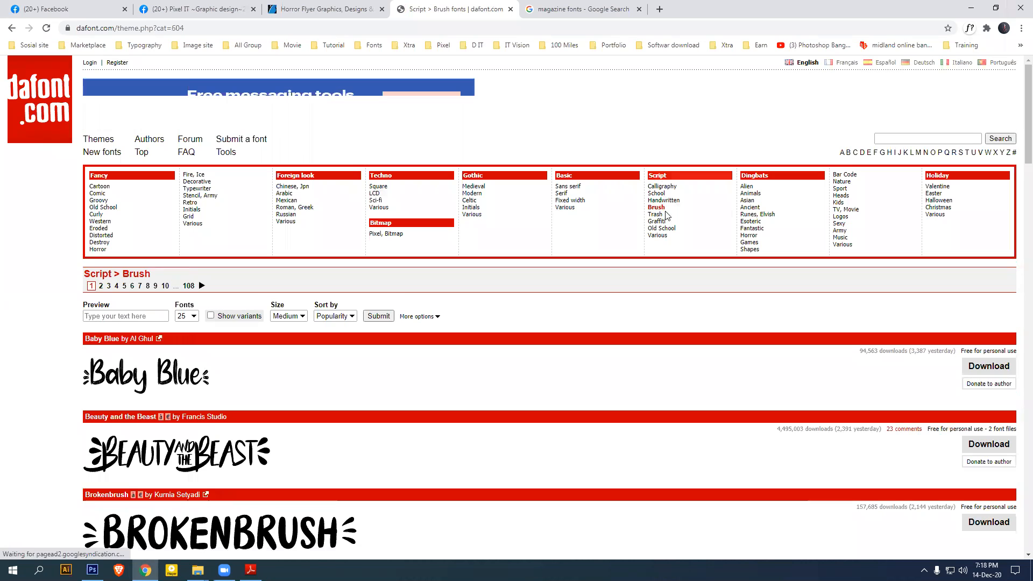
scroll(372, 425, down, 6)
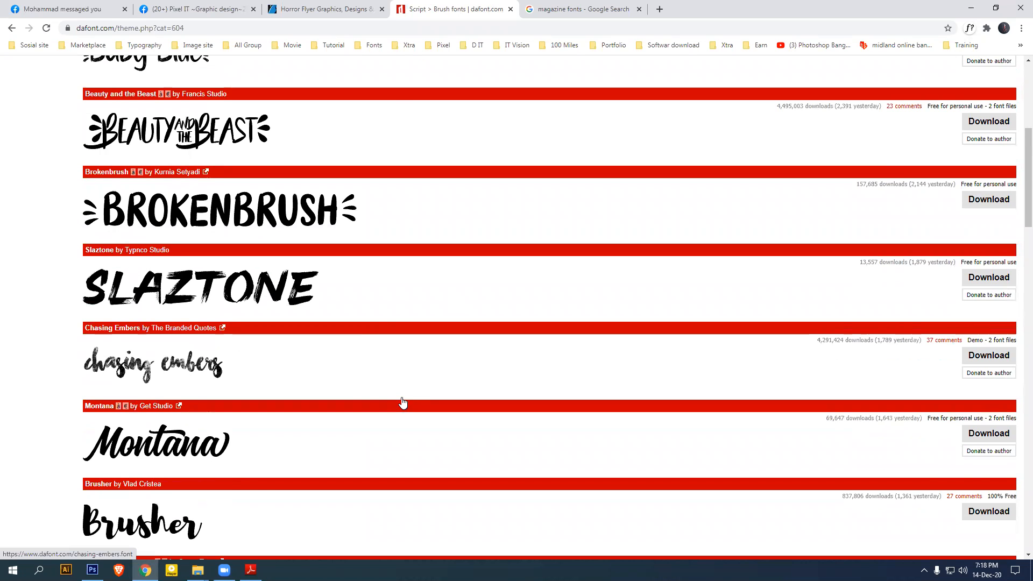
scroll(196, 389, down, 6)
scroll(381, 431, up, 12)
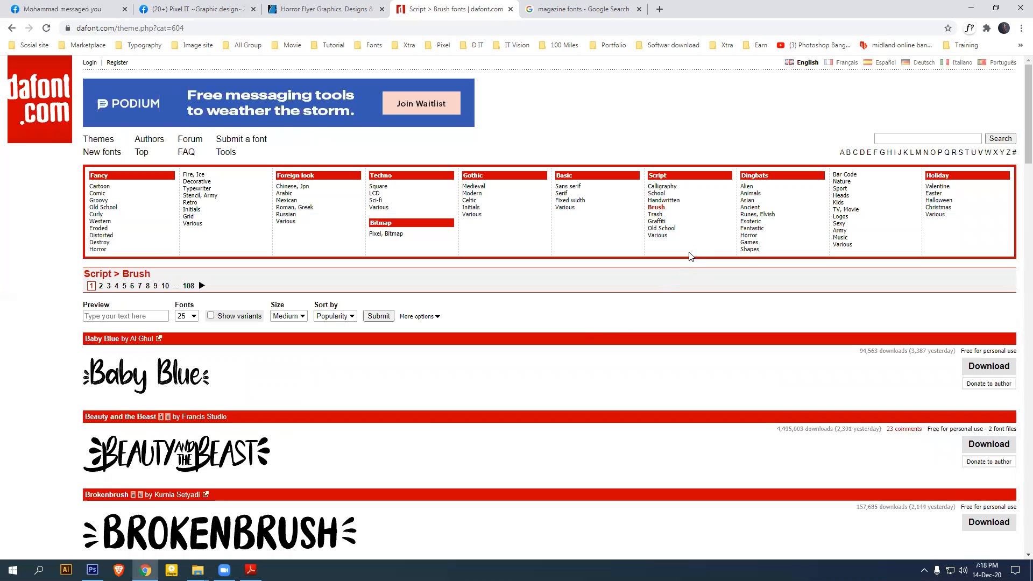
click(659, 237)
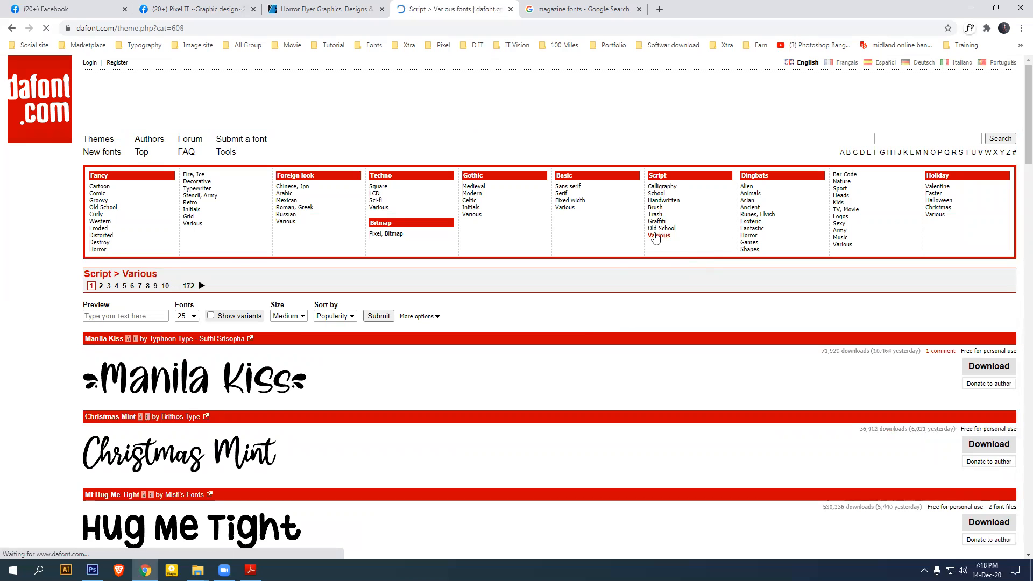
scroll(257, 514, down, 10)
scroll(468, 462, up, 8)
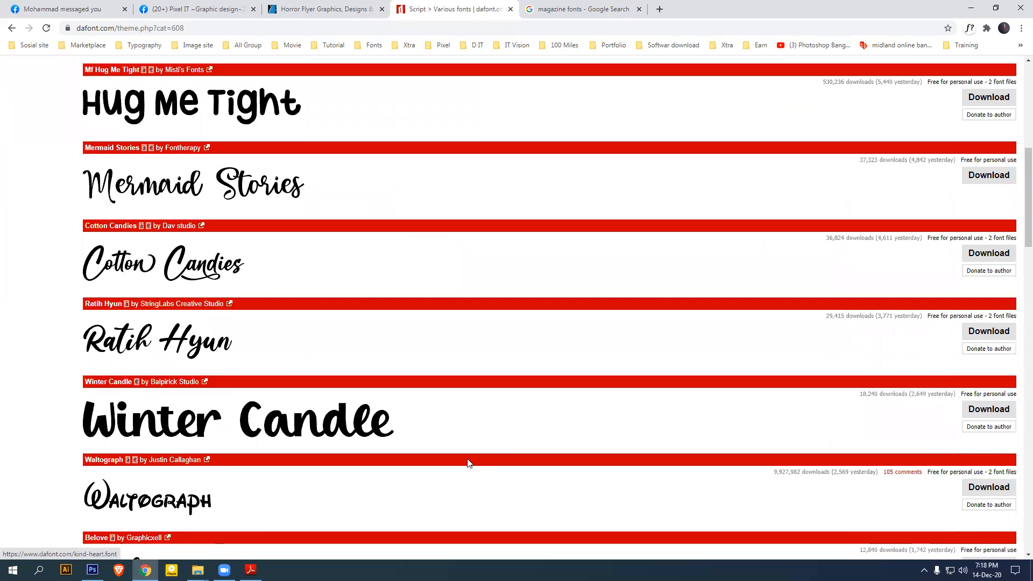
scroll(505, 456, up, 3)
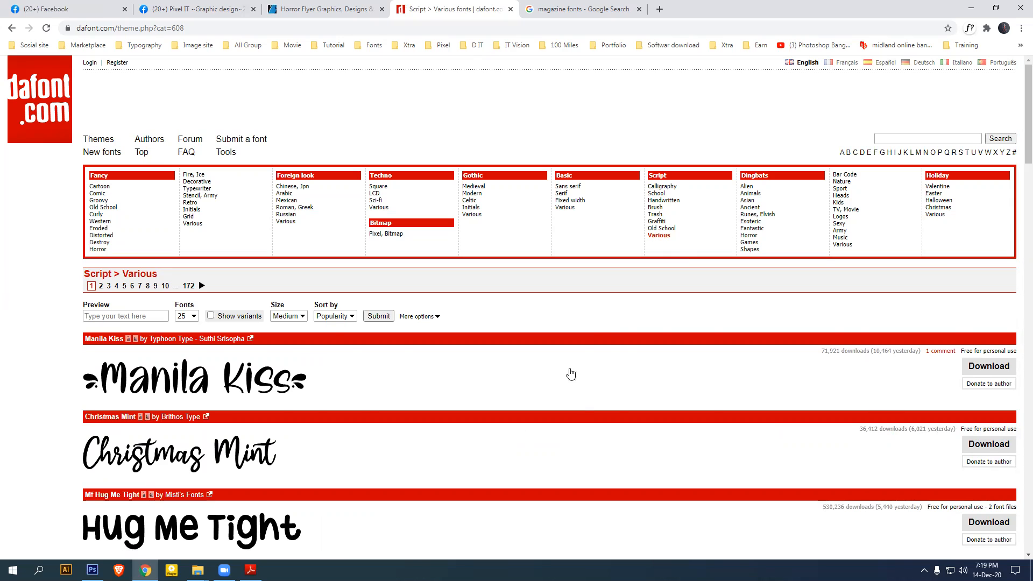
click(580, 9)
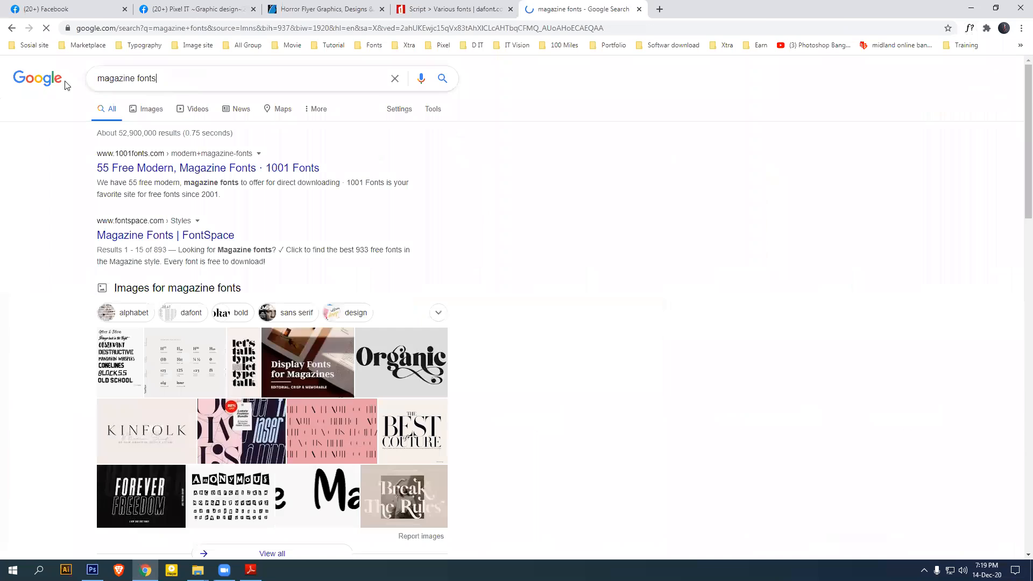
Replace the magazine fonts query with 'restaurant font free download' and run the search
drag(178, 77, 63, 85)
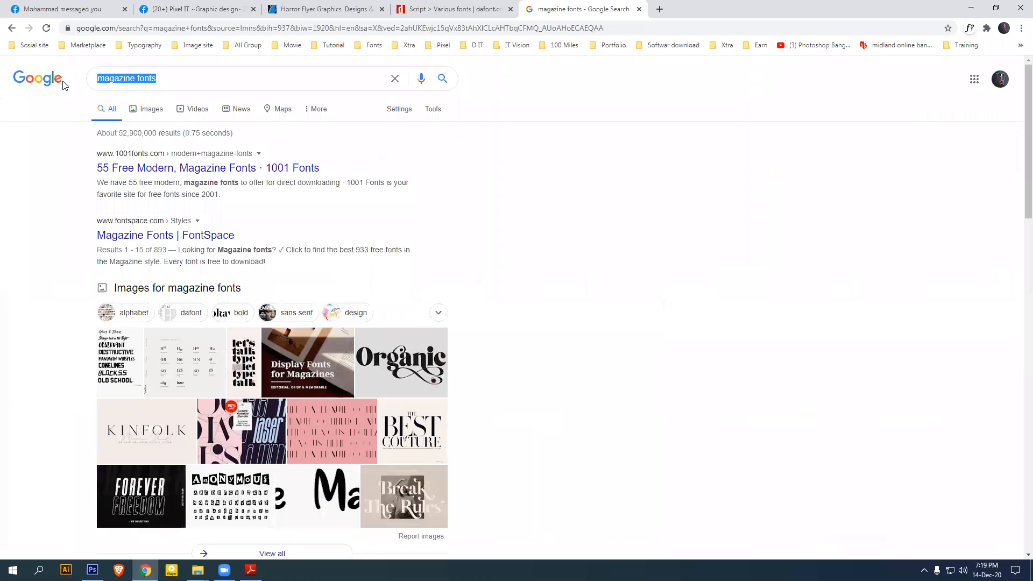
text(res)
key(Down)
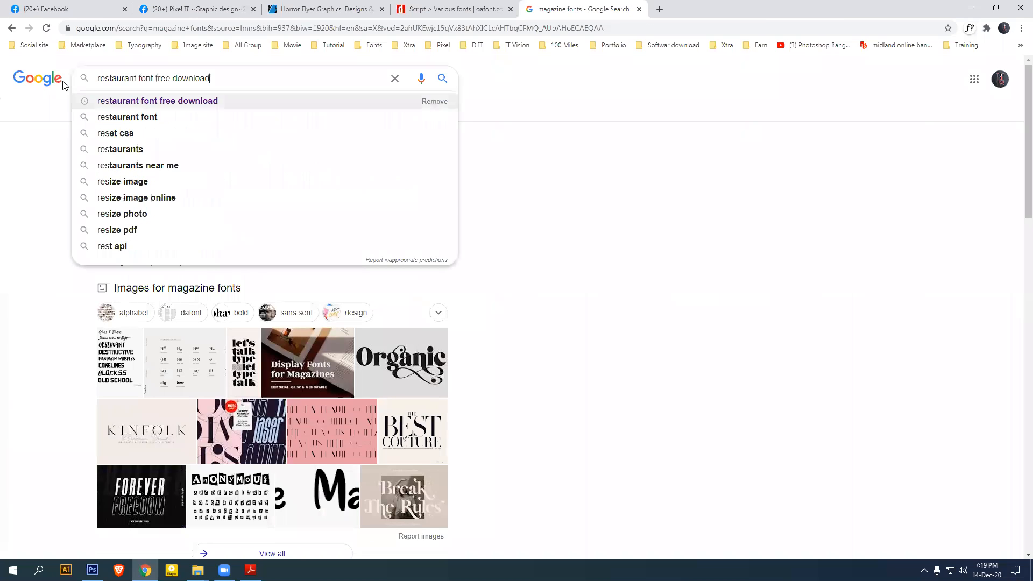
key(Return)
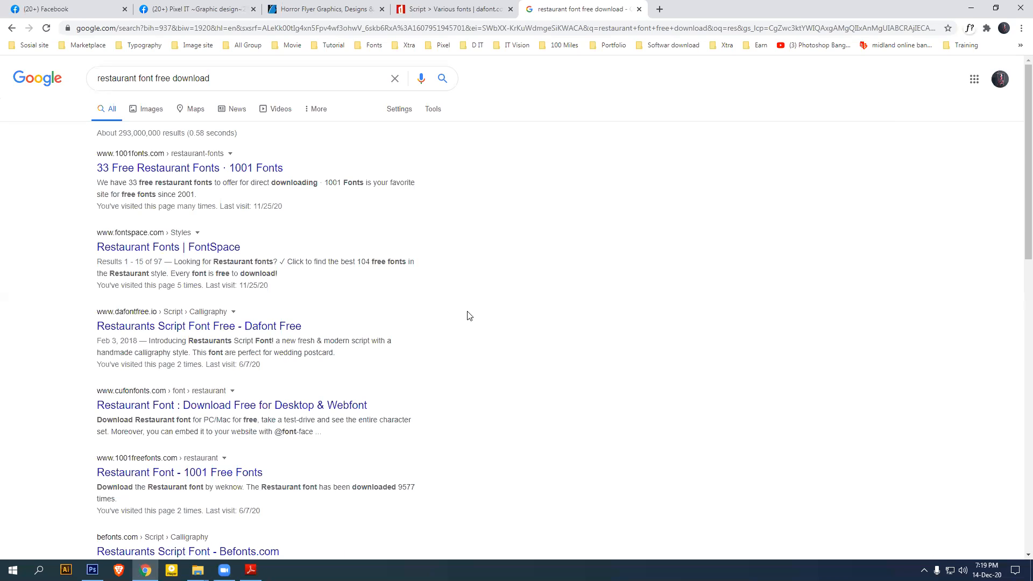
Check the dafont script fonts page, then rerun the 'restaurant font free download' search
key(ctrl+shift+Tab)
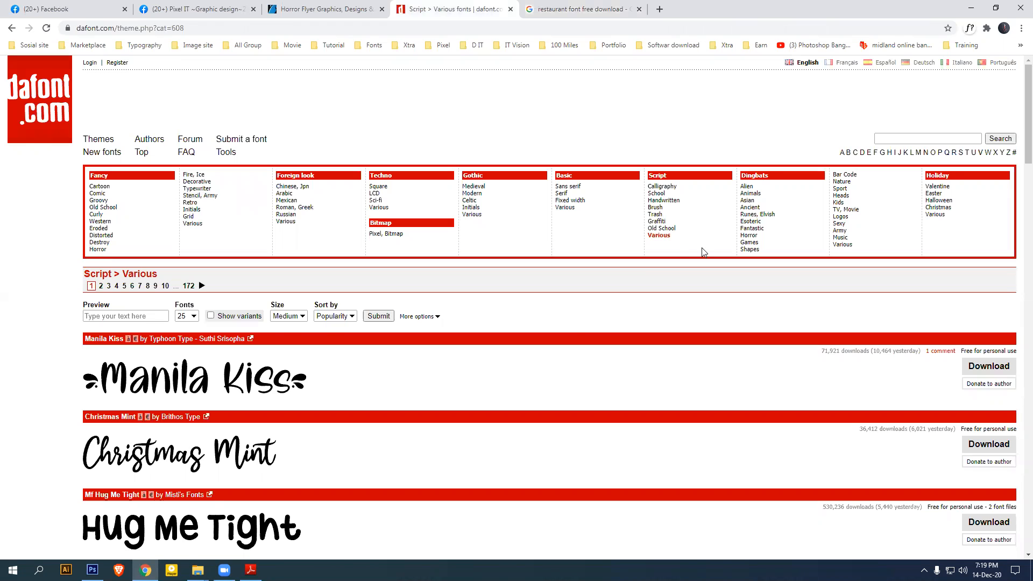
click(601, 4)
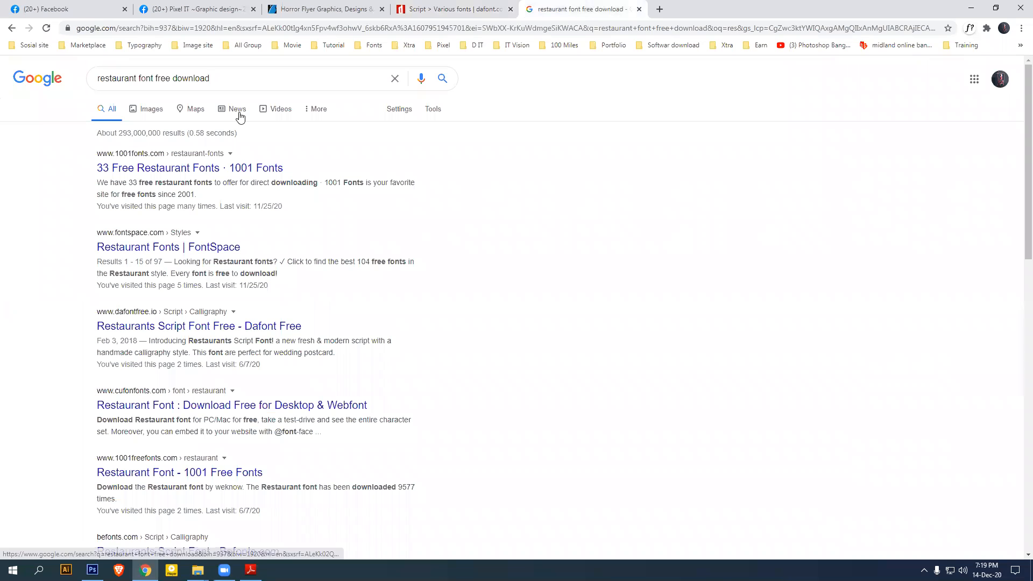
click(232, 77)
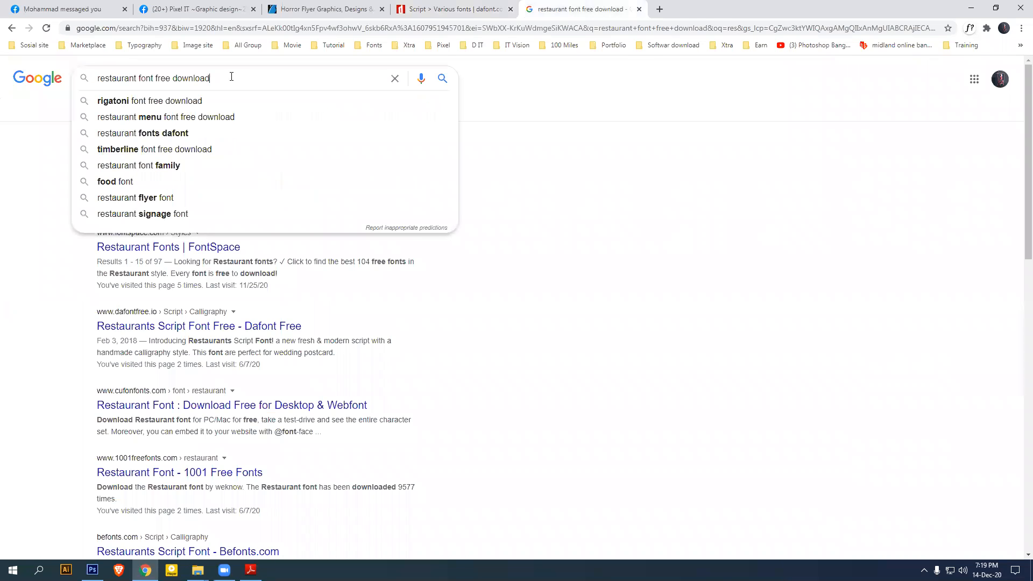
click(19, 201)
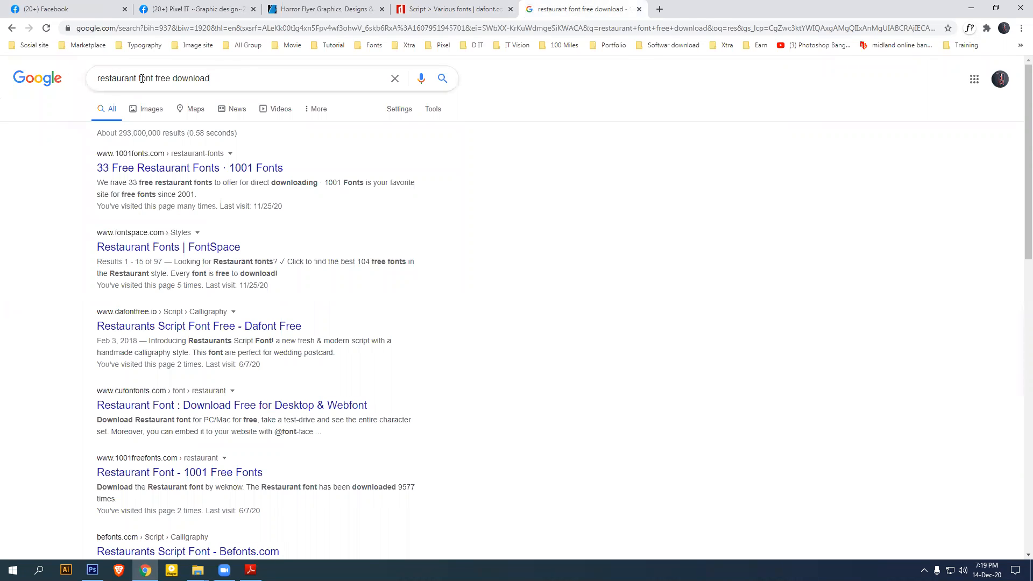
click(164, 79)
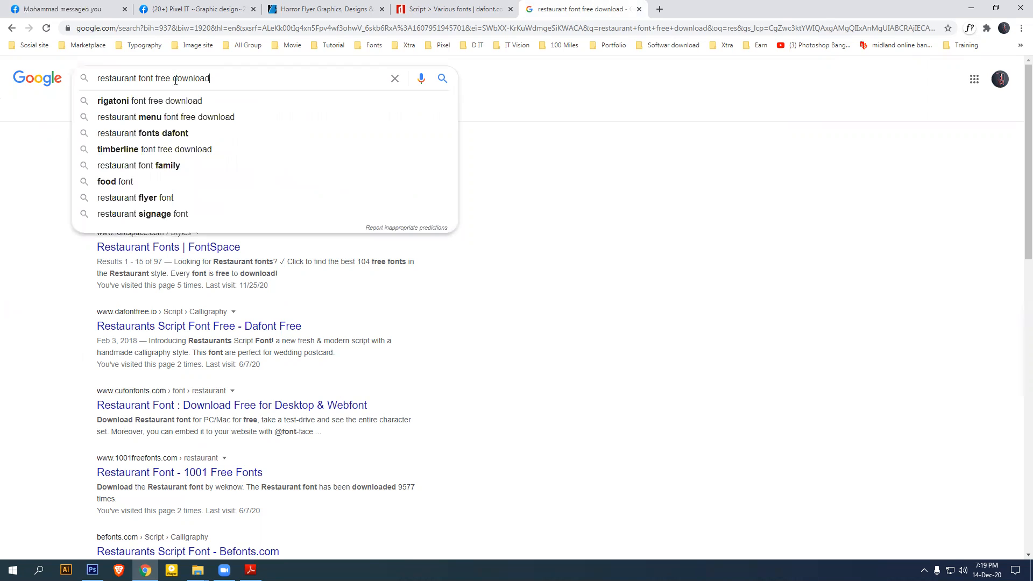
drag(157, 77, 154, 74)
click(220, 80)
click(16, 180)
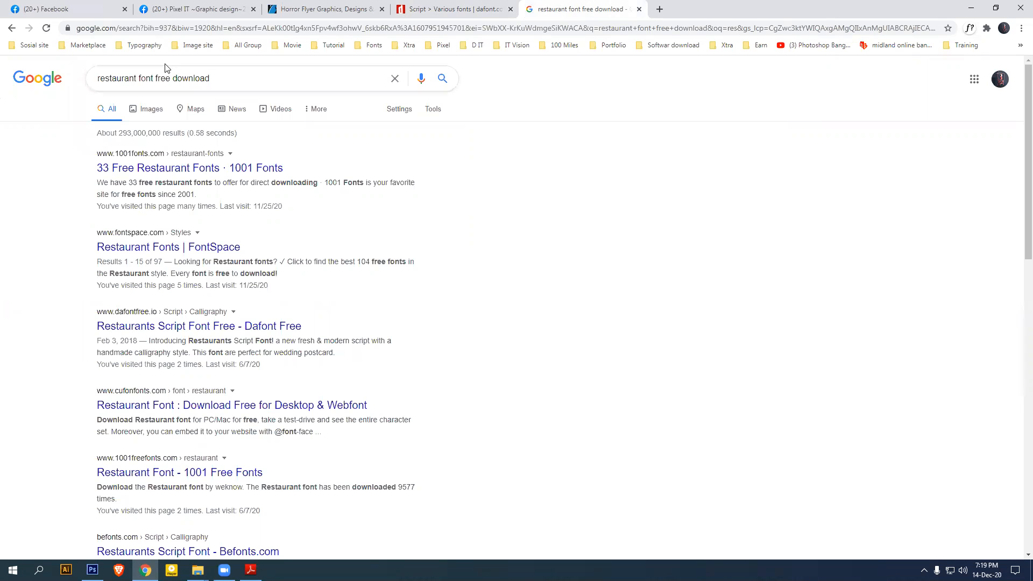
double_click(142, 79)
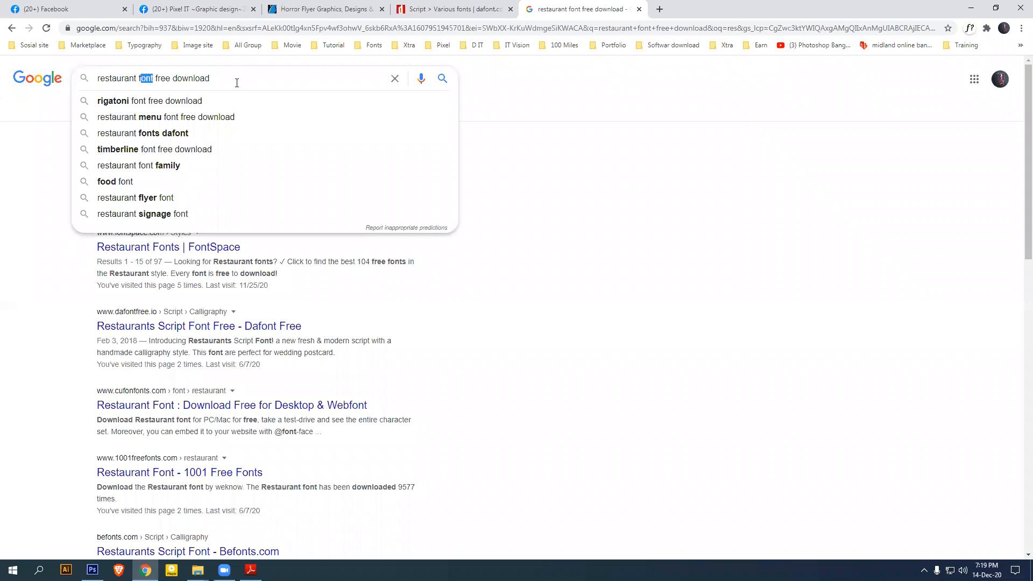
click(142, 78)
key(Return)
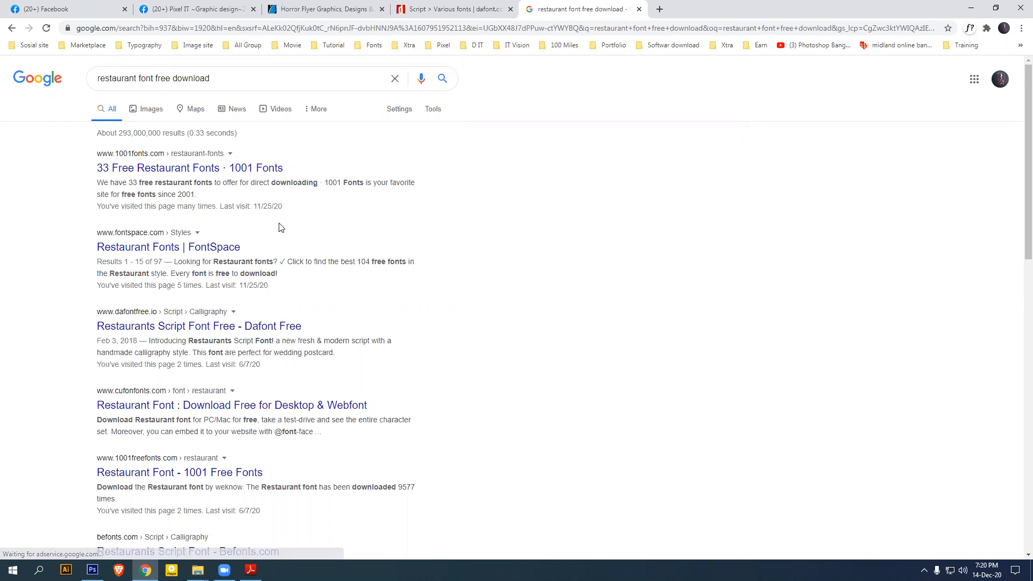
scroll(353, 217, down, 4)
scroll(348, 233, up, 4)
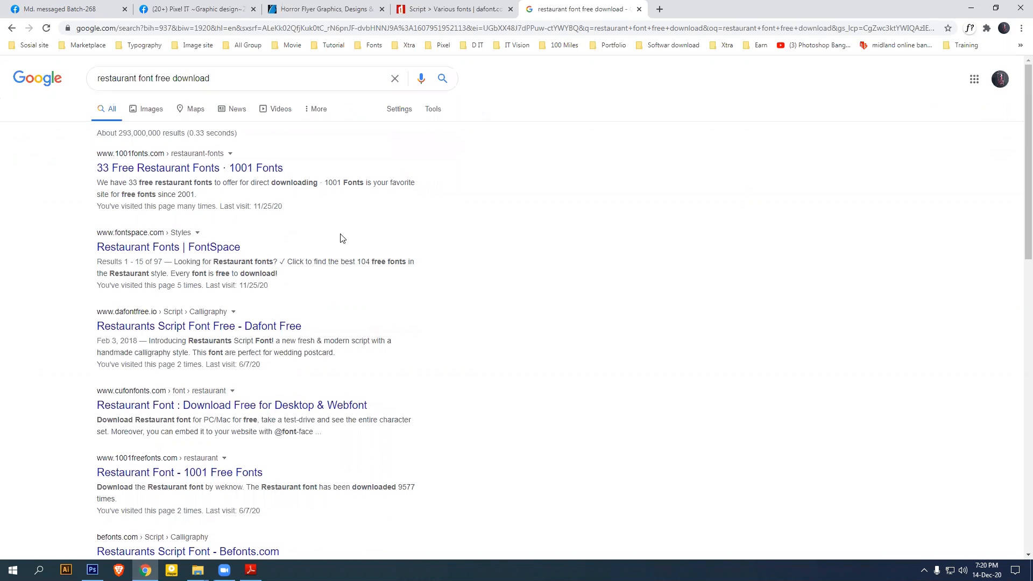
right_click(176, 171)
click(197, 178)
scroll(183, 180, down, 1)
scroll(183, 179, down, 2)
right_click(214, 221)
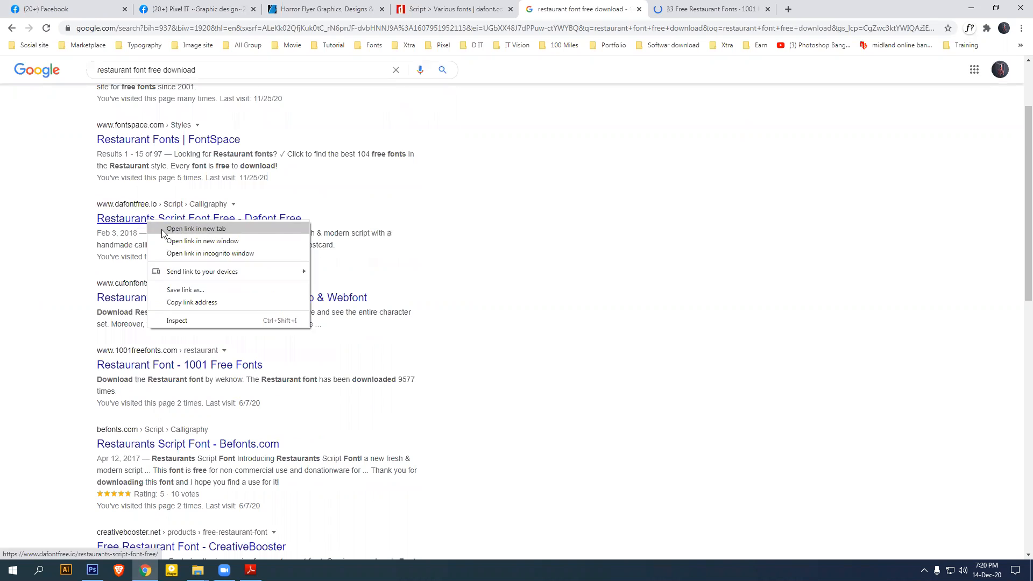
click(254, 233)
scroll(254, 232, down, 1)
scroll(254, 233, down, 2)
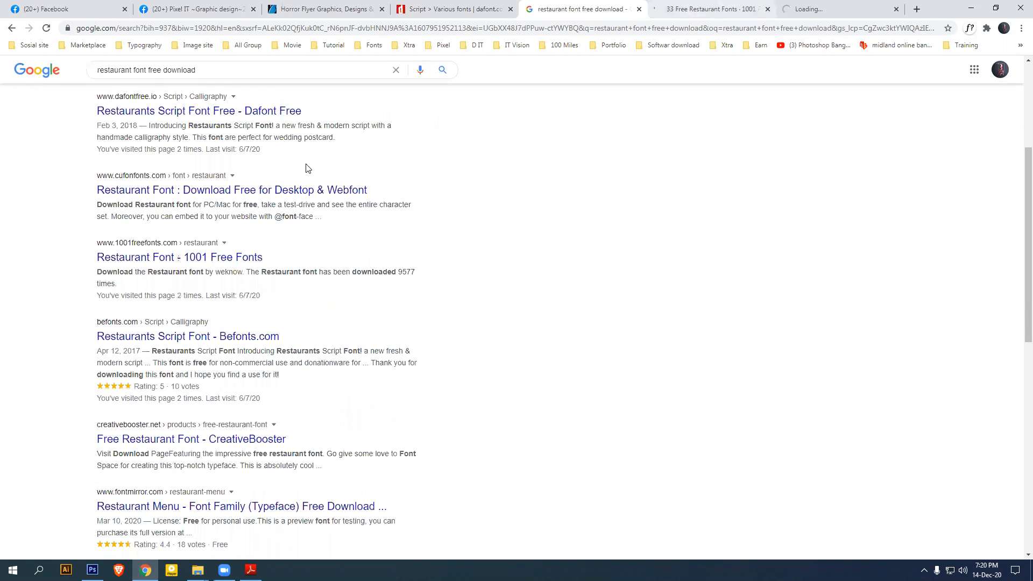
scroll(428, 261, down, 5)
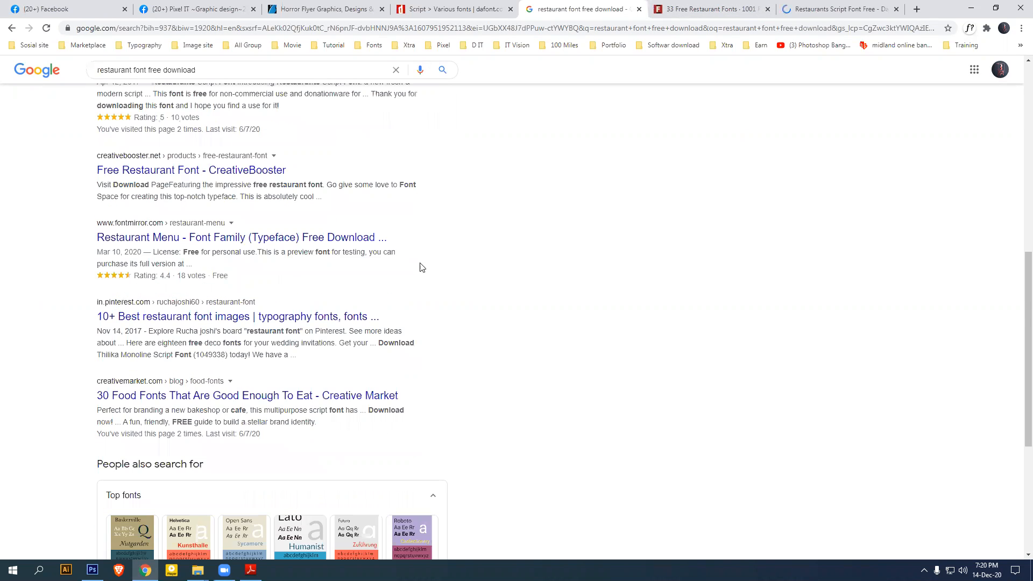
scroll(476, 270, up, 12)
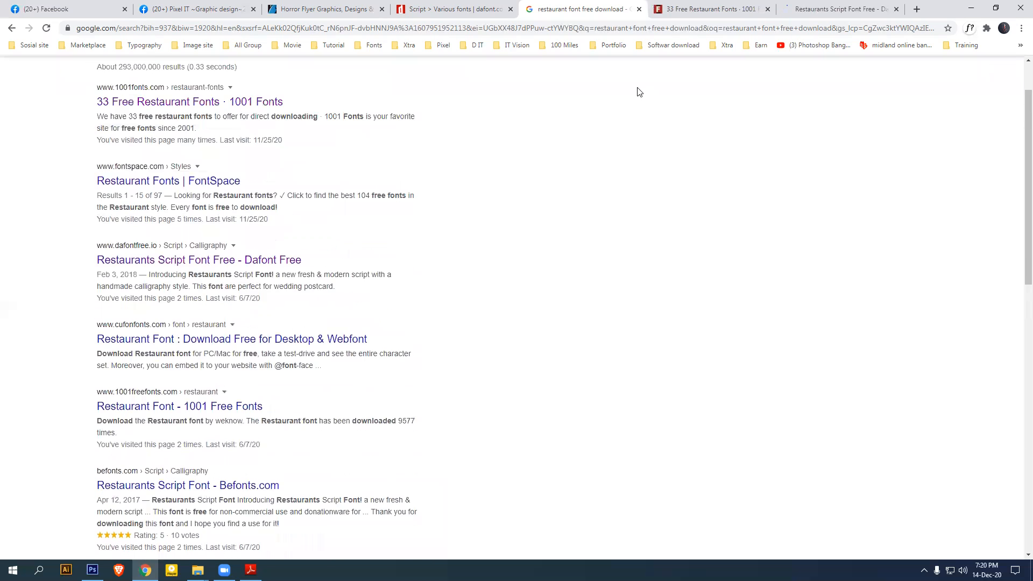
click(711, 9)
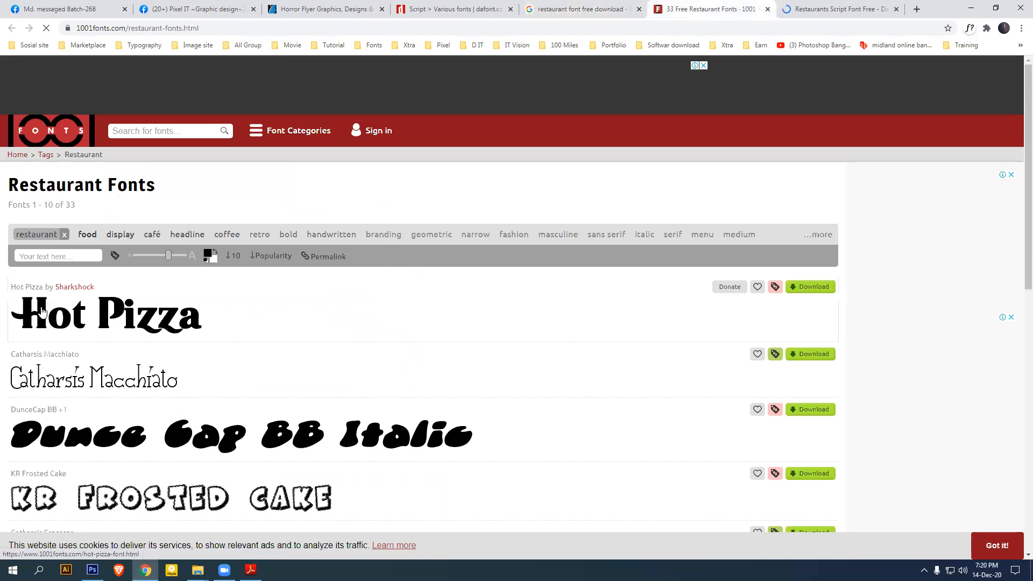
scroll(318, 327, down, 5)
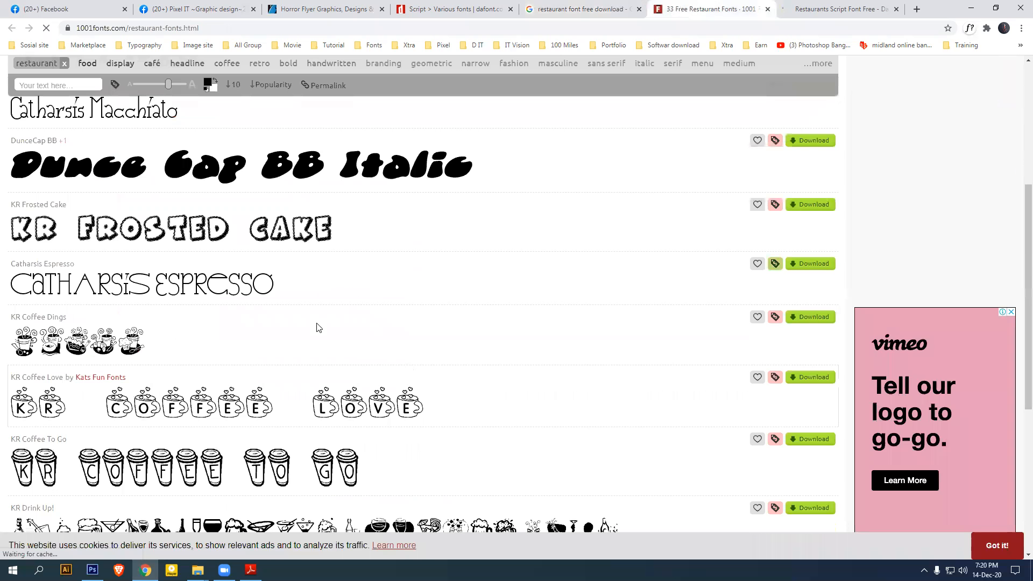
scroll(307, 325, down, 6)
scroll(306, 324, up, 6)
click(834, 9)
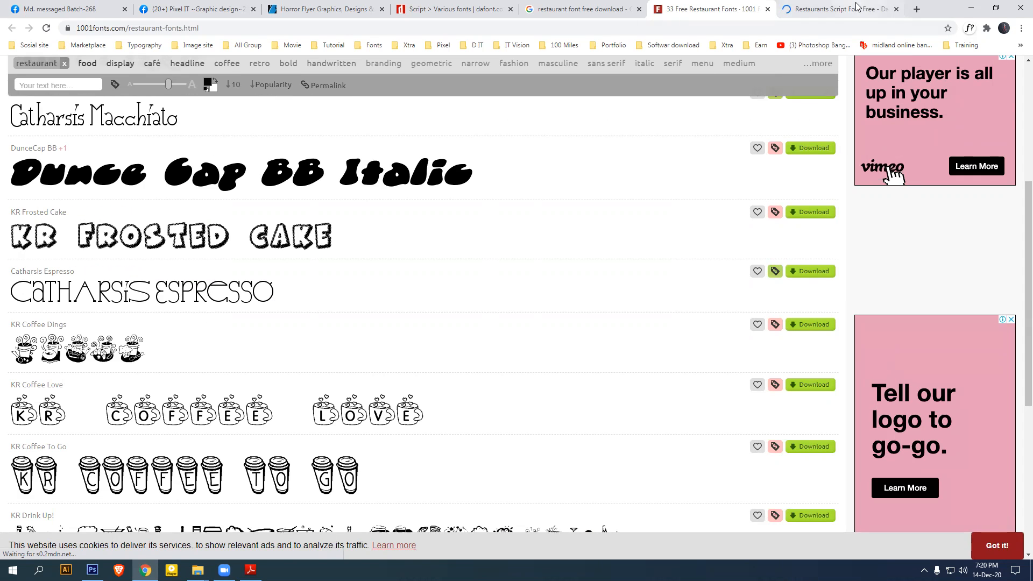
scroll(446, 289, down, 5)
scroll(272, 229, down, 15)
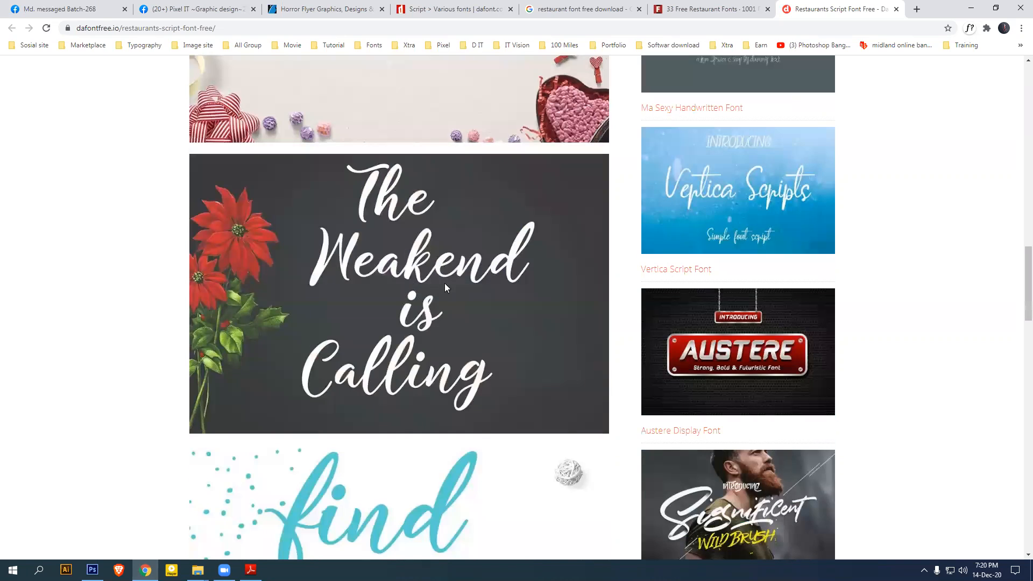
scroll(444, 283, down, 10)
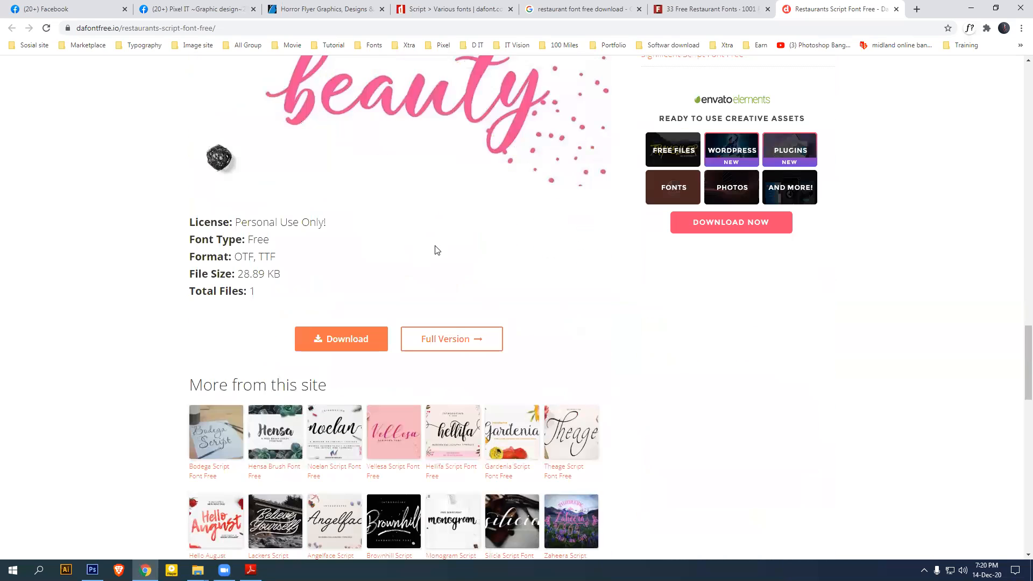
scroll(447, 253, up, 6)
click(896, 9)
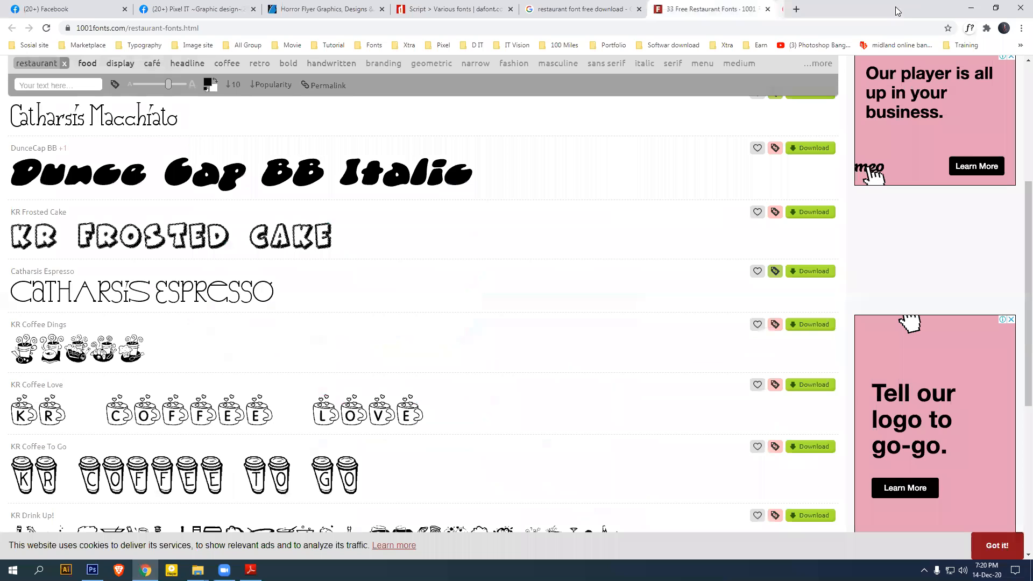
click(768, 10)
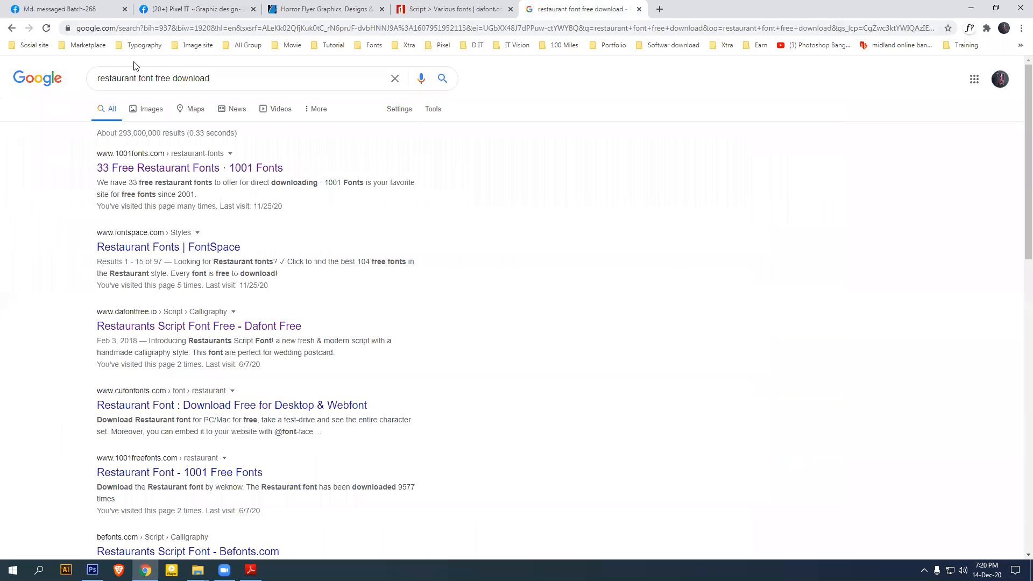
Change the search to 'horror font free download' after briefly viewing the dafont page
double_click(130, 79)
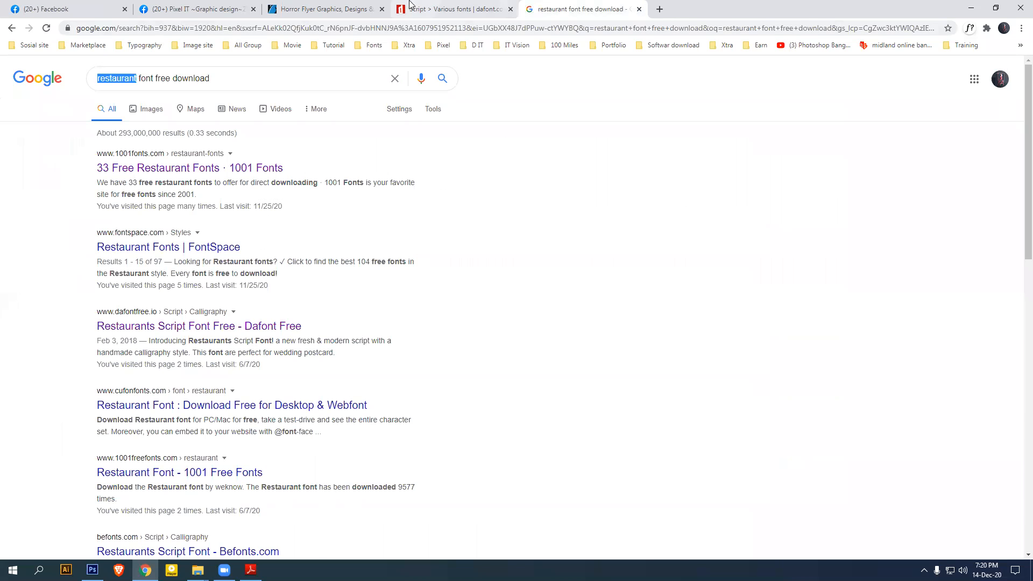
click(447, 9)
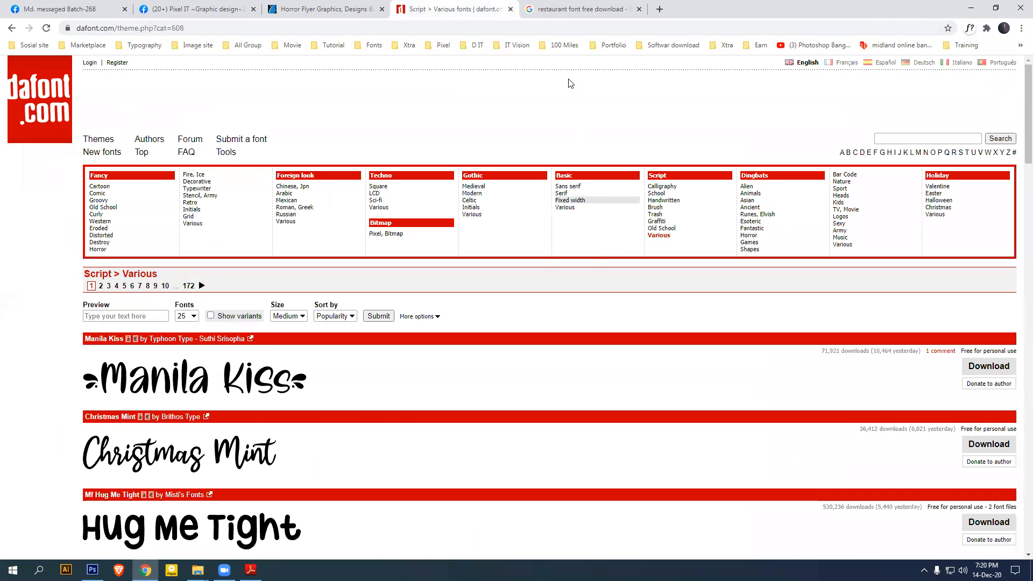
click(579, 9)
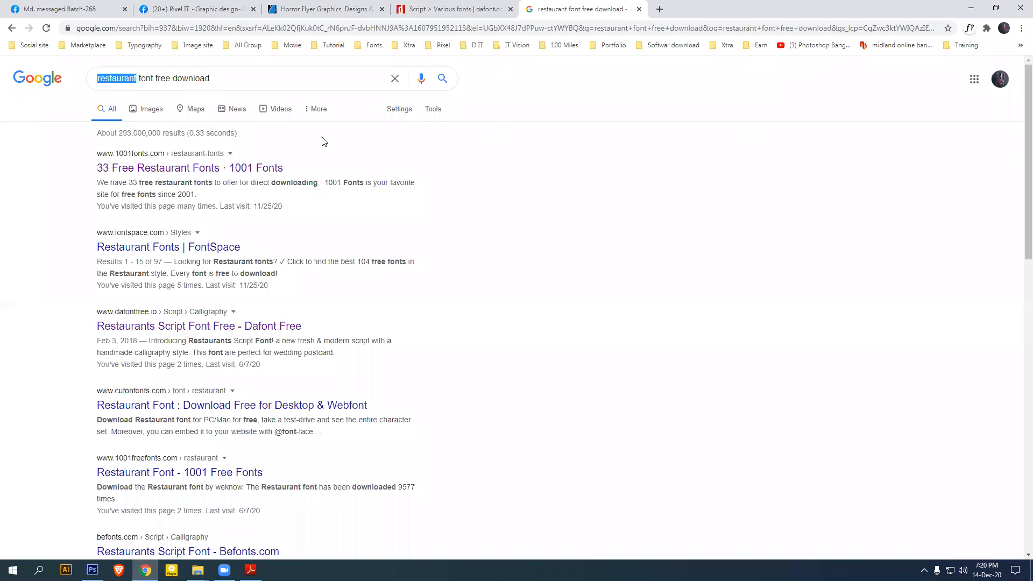
text(horro)
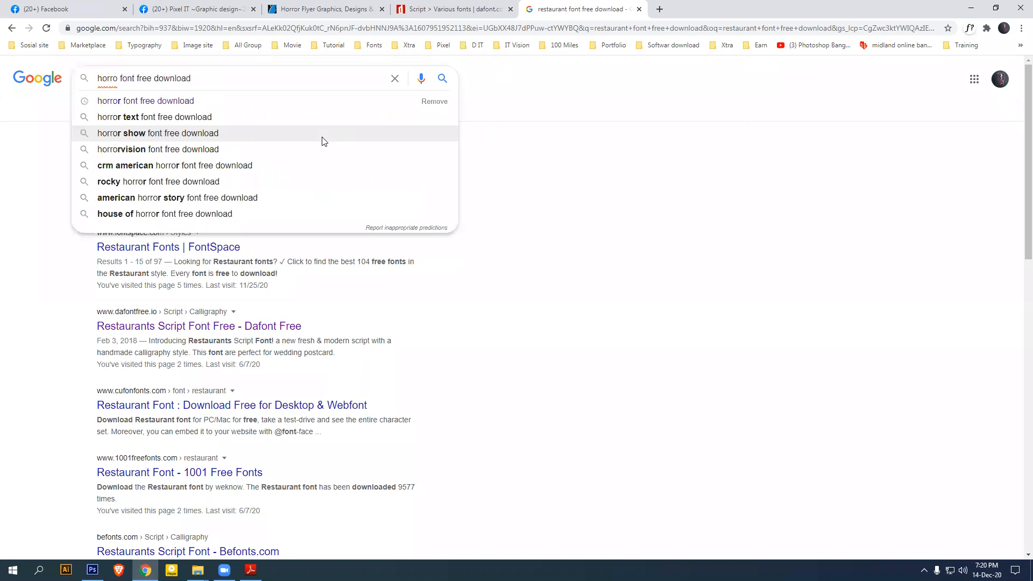
click(207, 102)
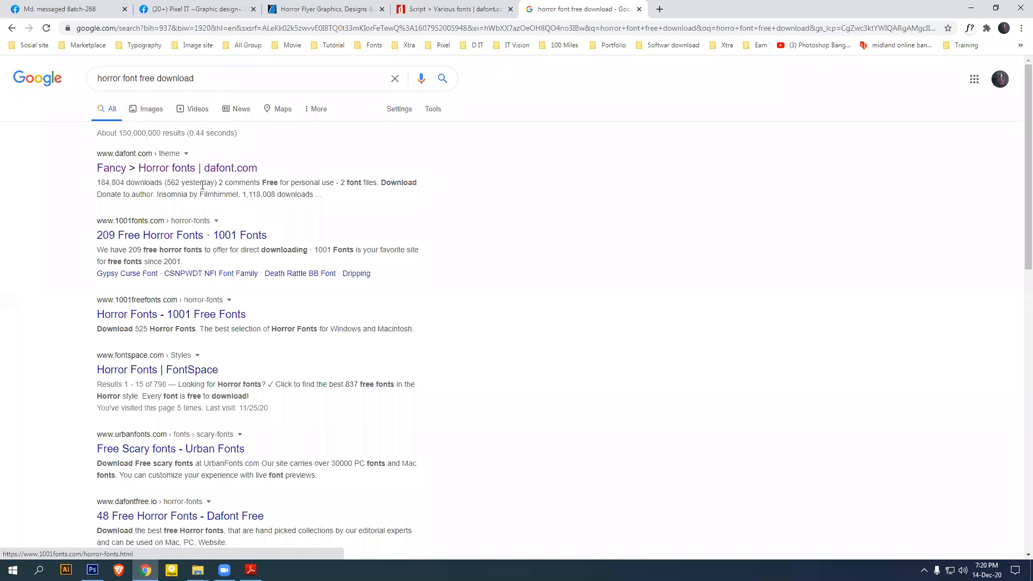
Open the '209 Free Horror Fonts' and 'Horror Fonts | FontSpace' results in new tabs
right_click(173, 235)
click(189, 243)
right_click(139, 317)
click(117, 372)
right_click(117, 371)
click(129, 385)
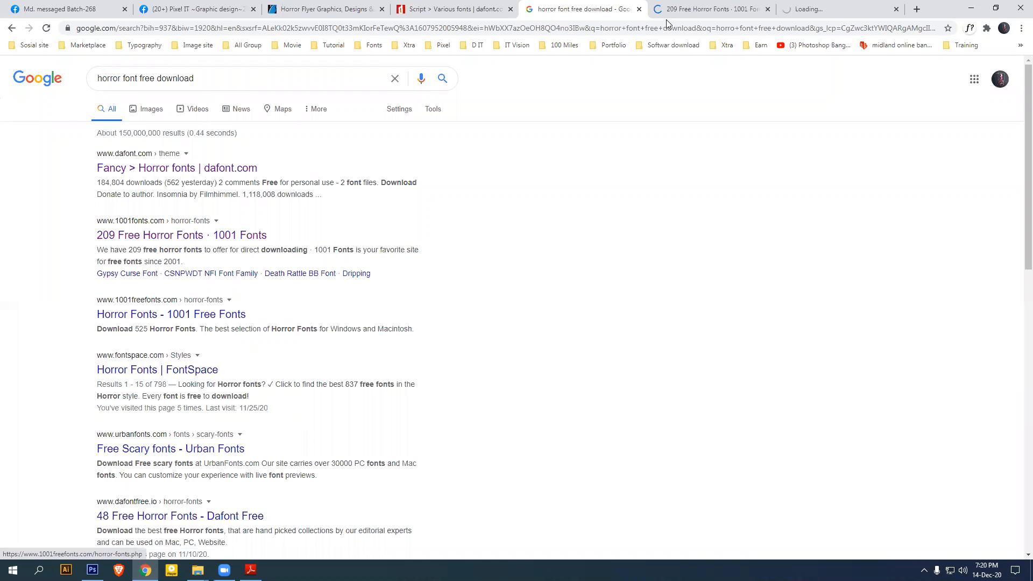
Skim the 1001 Fonts and FontSpace horror pages, then close both and return to the results
click(689, 10)
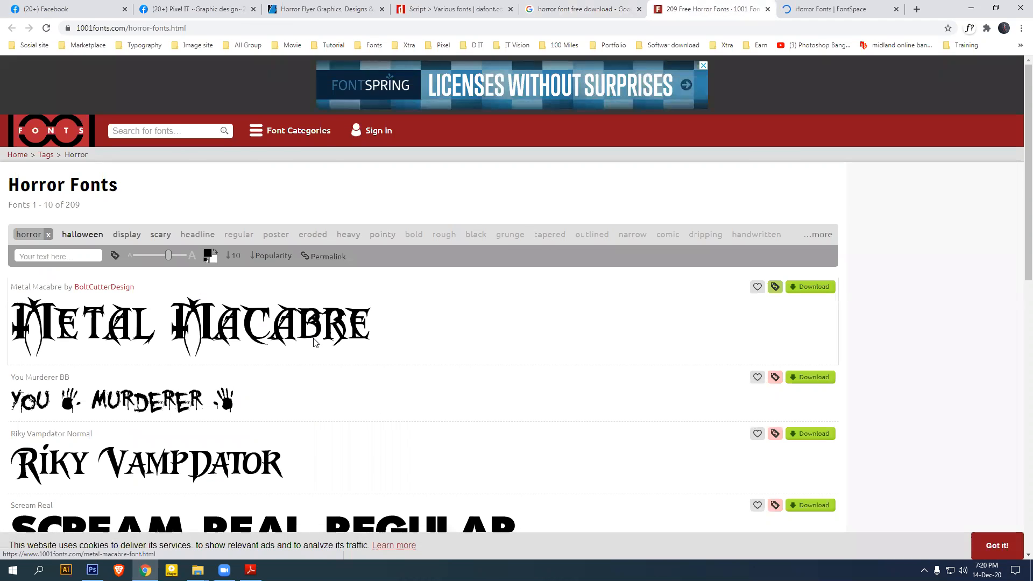
scroll(315, 366, down, 8)
scroll(659, 280, up, 5)
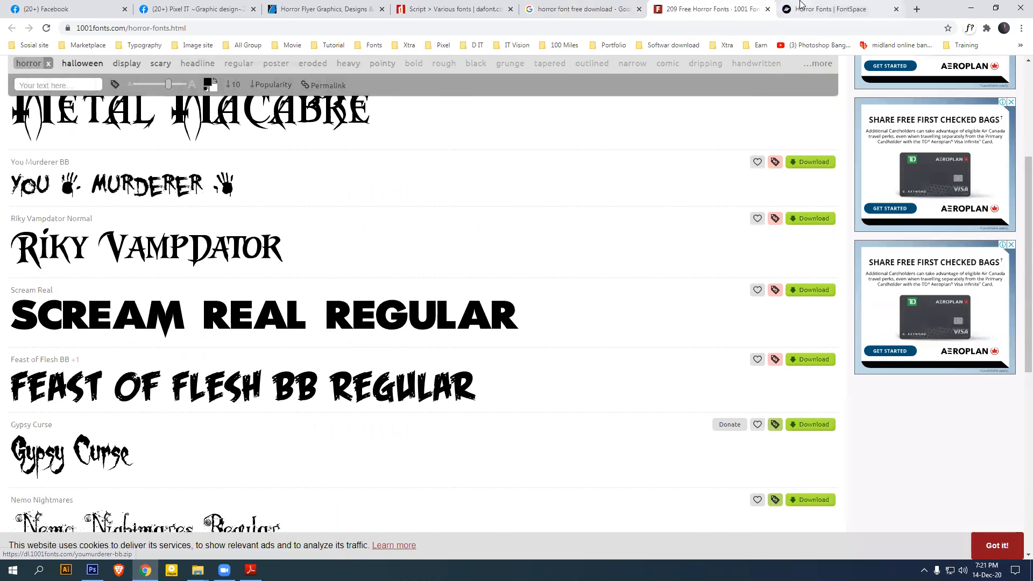
click(832, 9)
scroll(562, 399, down, 6)
scroll(565, 399, down, 6)
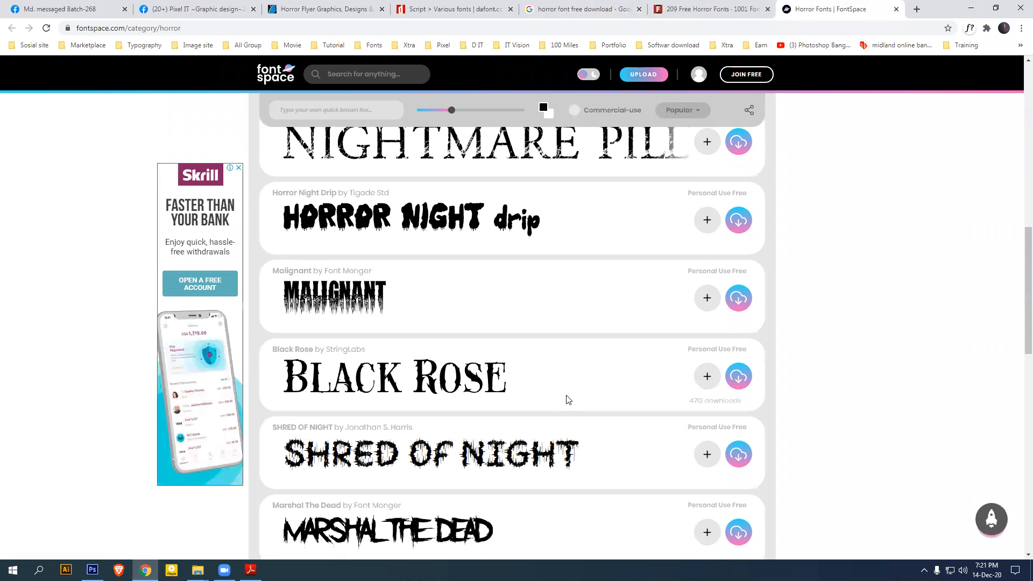
scroll(549, 357, down, 5)
scroll(597, 381, up, 2)
scroll(596, 377, up, 10)
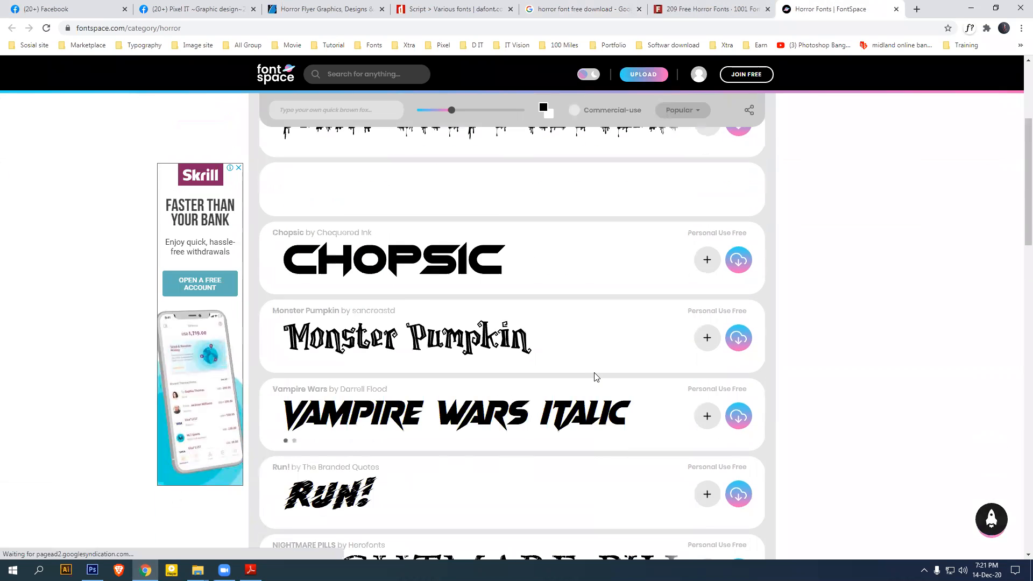
click(896, 9)
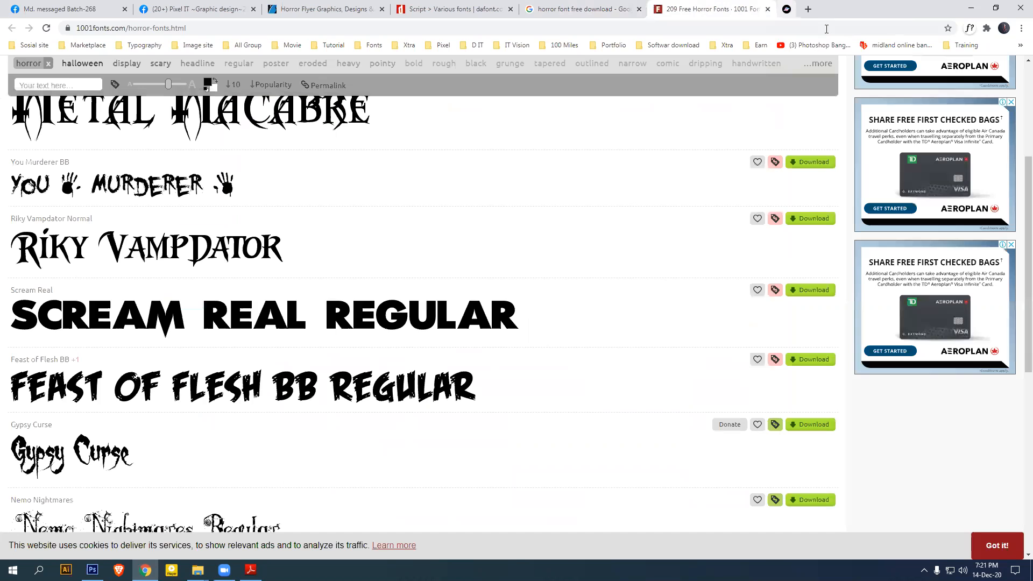
click(768, 9)
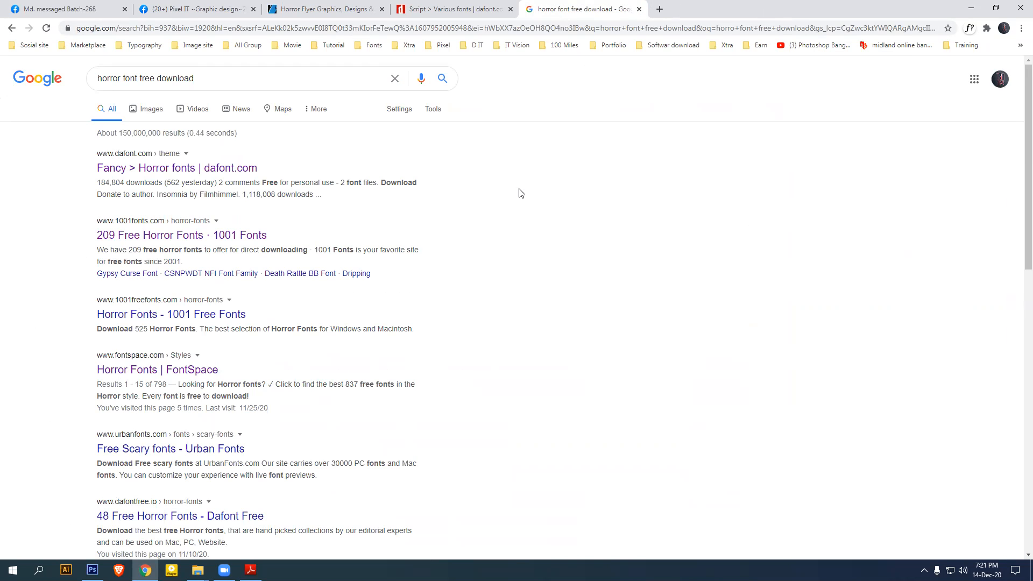
click(230, 78)
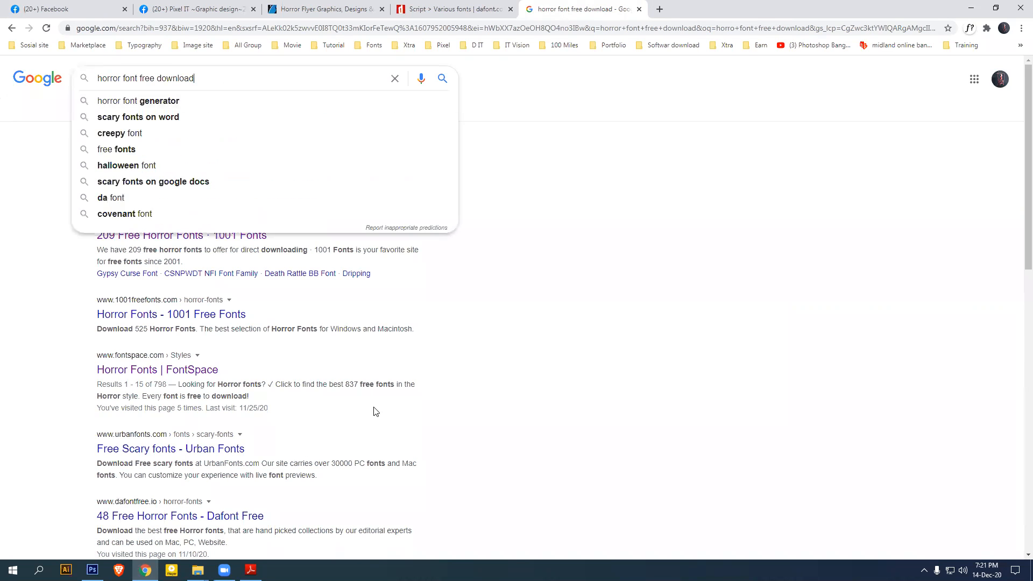
Bring up Photoshop Module.pdf and highlight the 'Color combination' line in Class 07's list
click(251, 570)
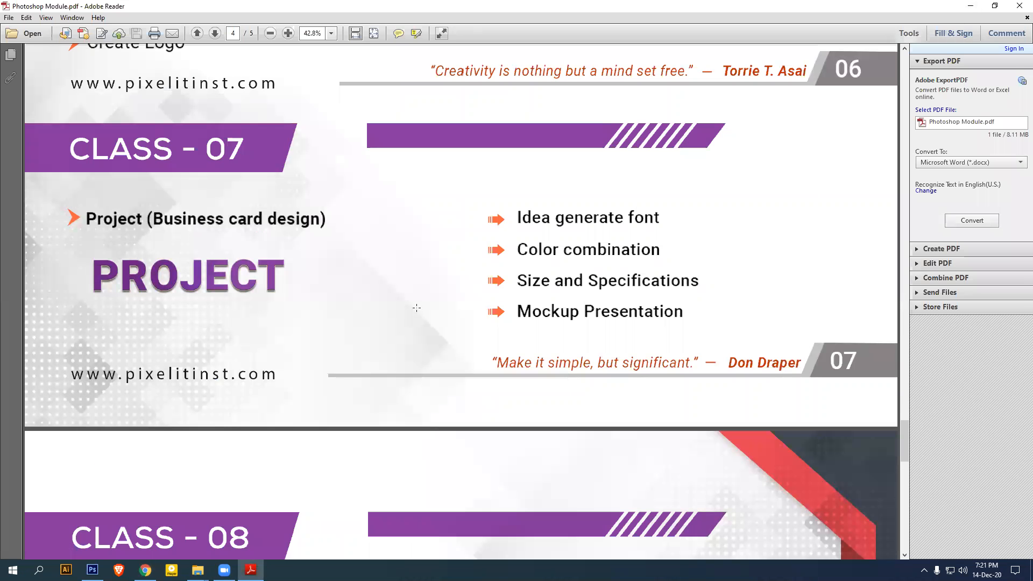
drag(515, 239, 665, 263)
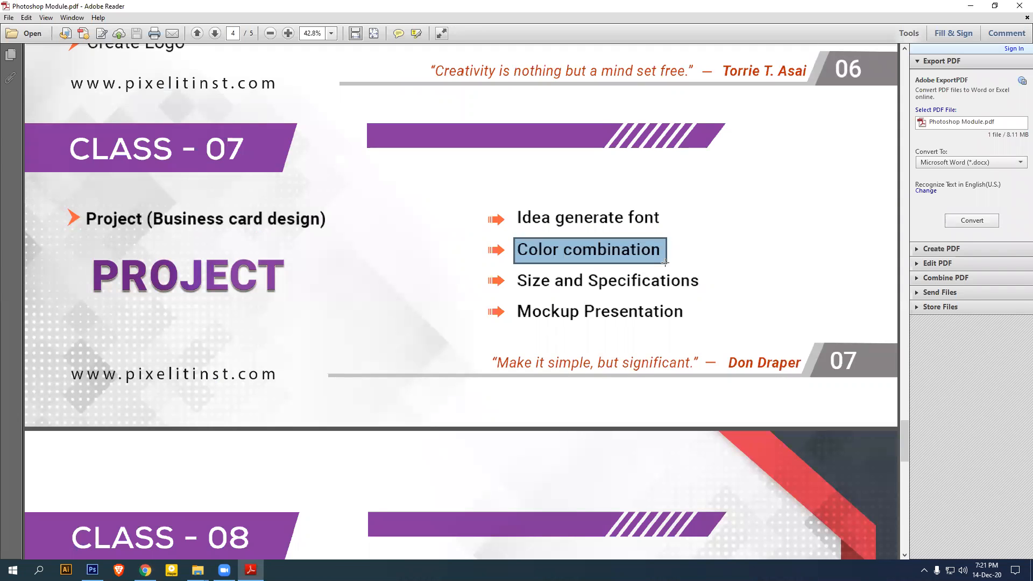
Minimize Adobe Reader to get back to the horror font results in Chrome
click(972, 5)
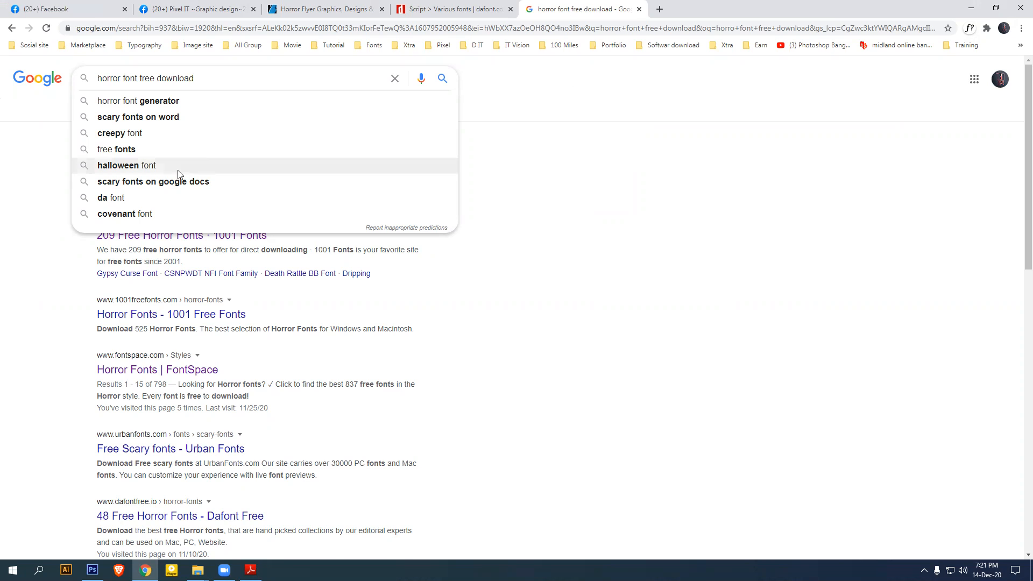
Search Google for 'adobe color', open the Adobe Color site, and close the dafont tab
triple_click(240, 76)
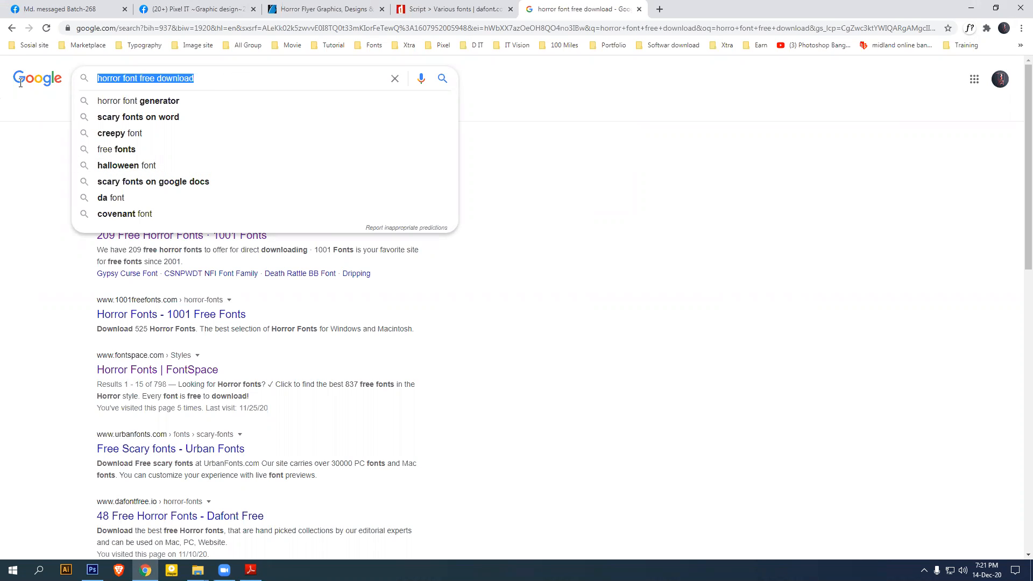
text(adobe)
key(Down)
key(Return)
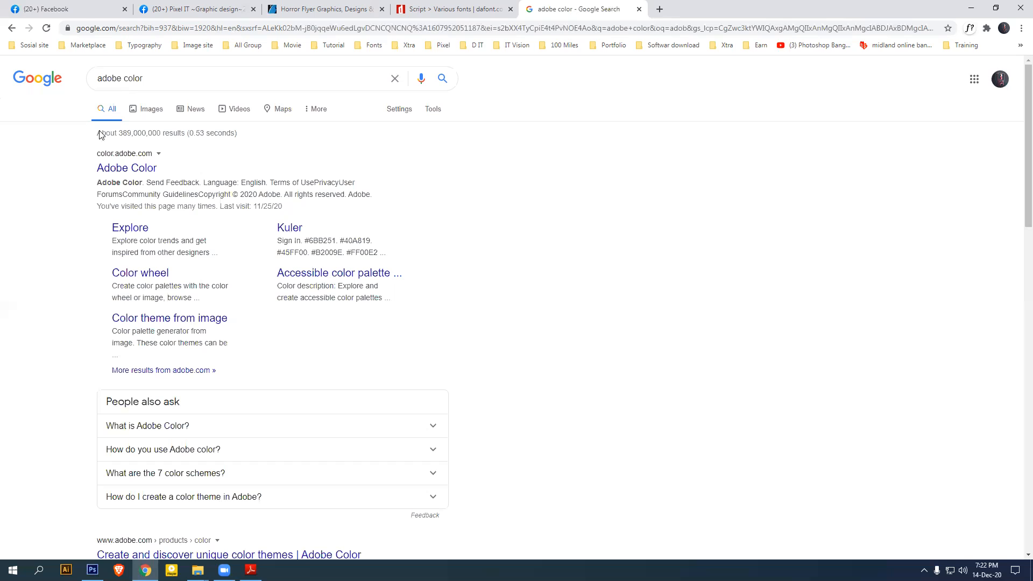
click(121, 168)
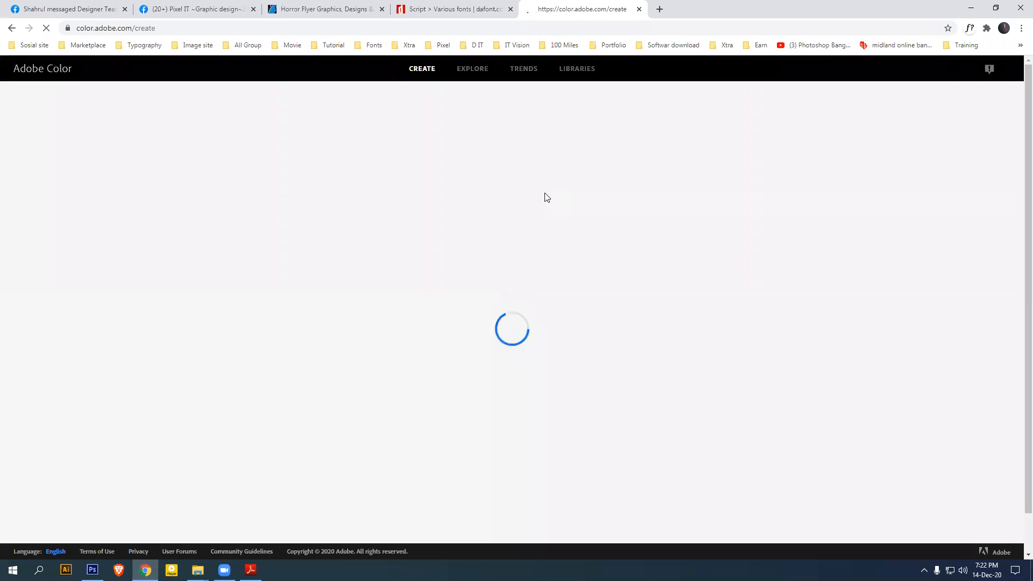
click(511, 9)
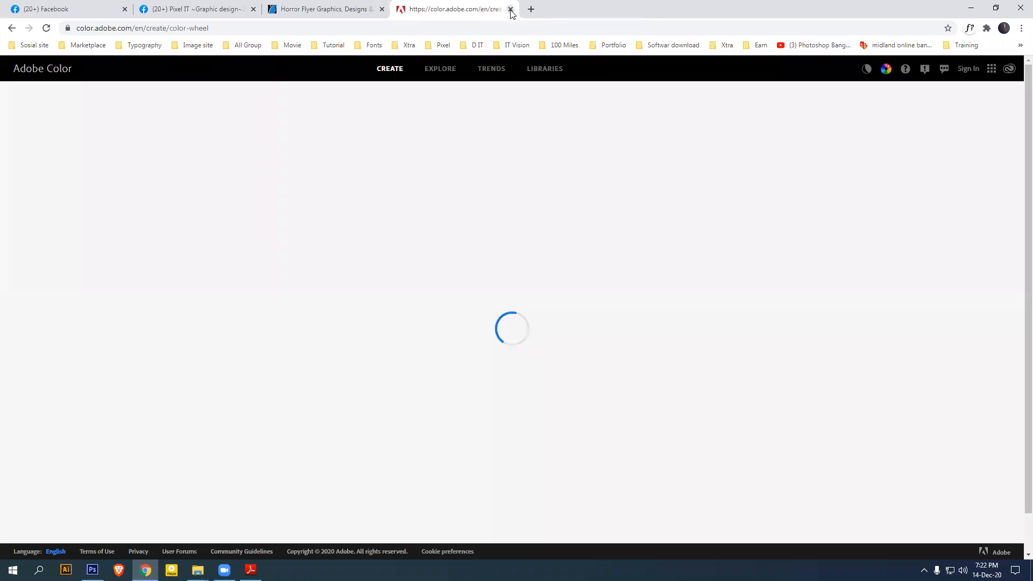
Look at Adobe Color's /create page, then settle on the Explore palette gallery
click(421, 70)
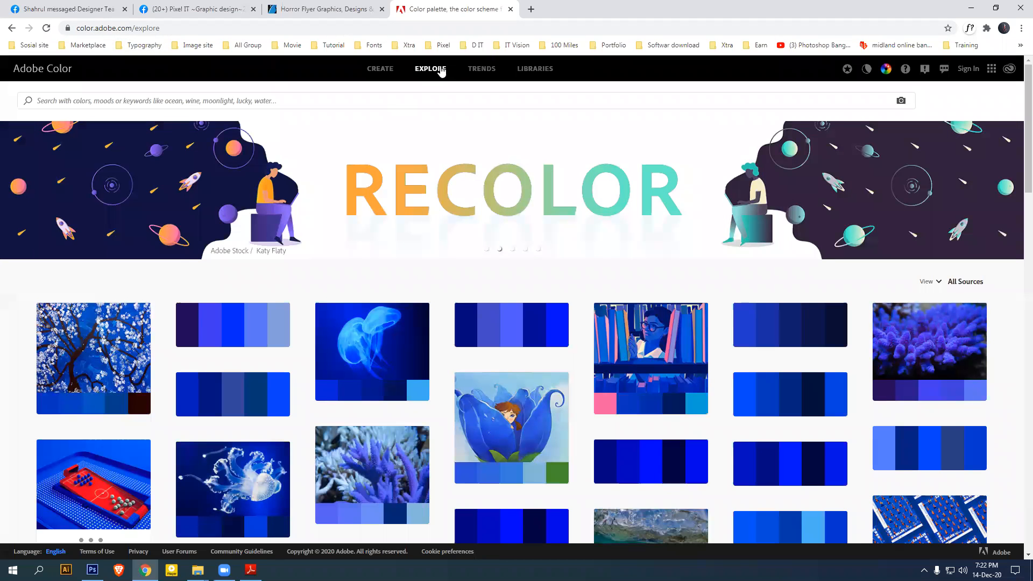
drag(133, 28, 227, 28)
text(/create)
key(Return)
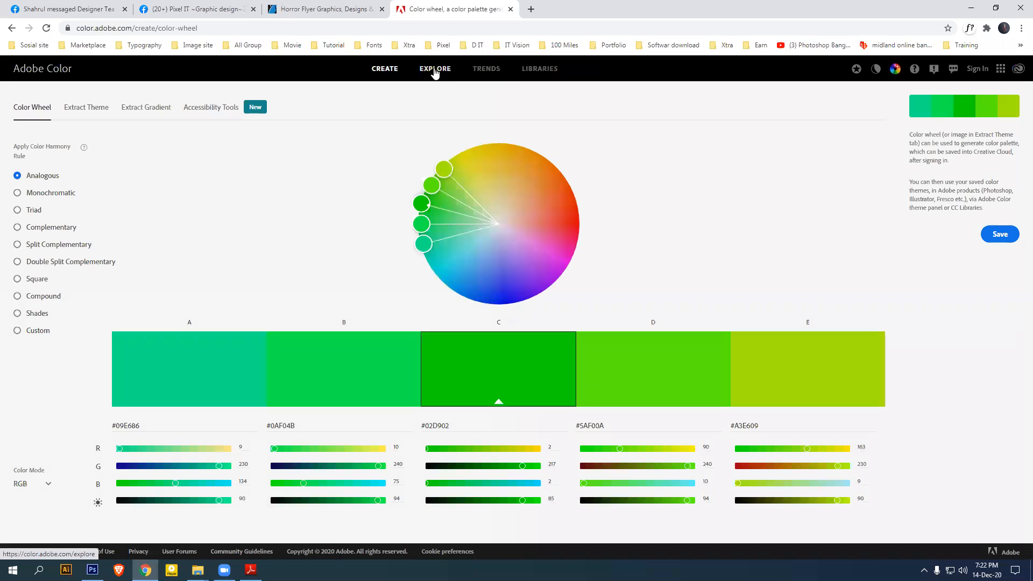
click(435, 72)
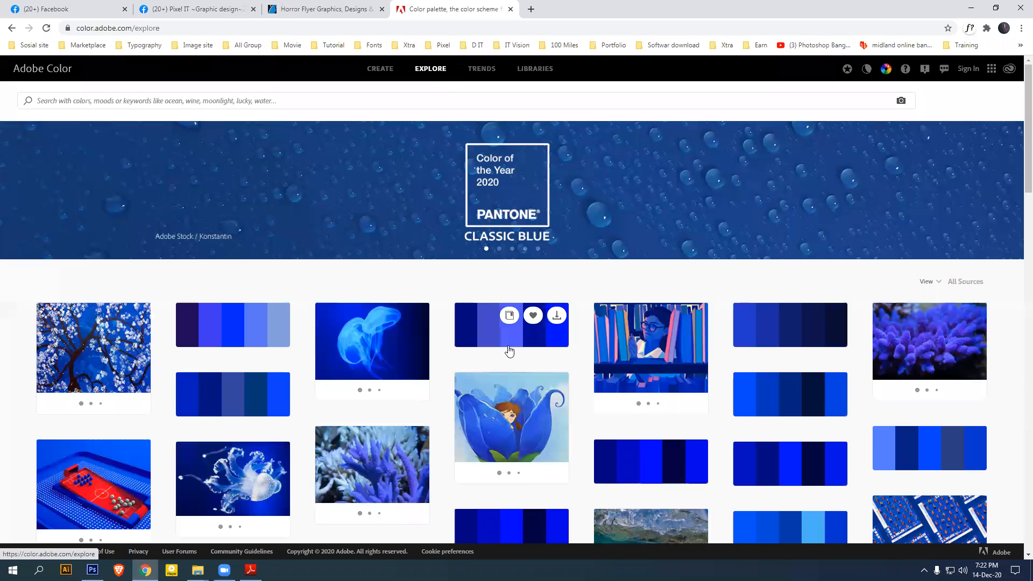
scroll(538, 382, down, 6)
scroll(538, 382, up, 6)
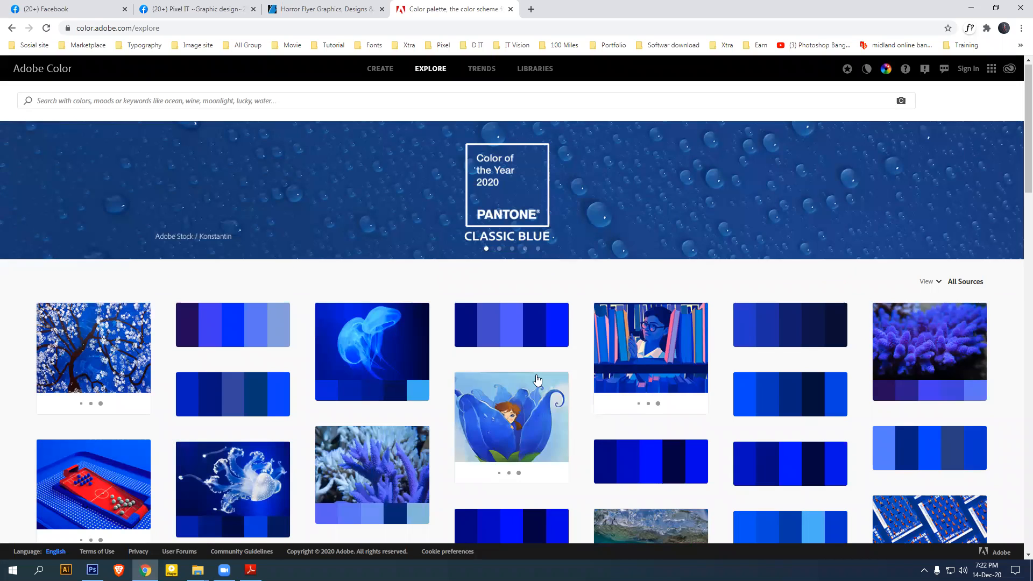
mouse_move(537, 380)
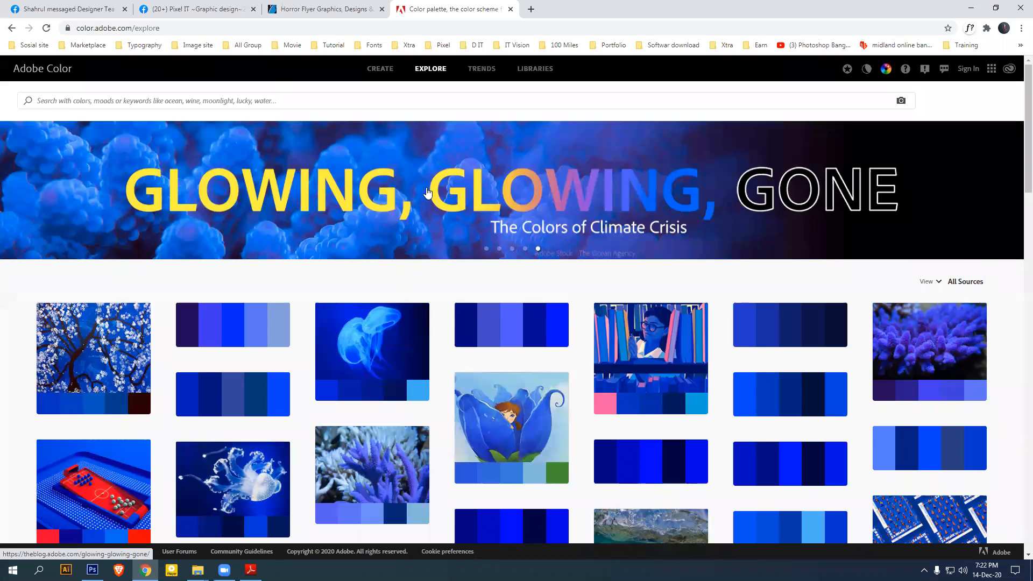
Search Explore for 'green' and view the '5 shades of green' palette's hex codes
click(243, 101)
text(green)
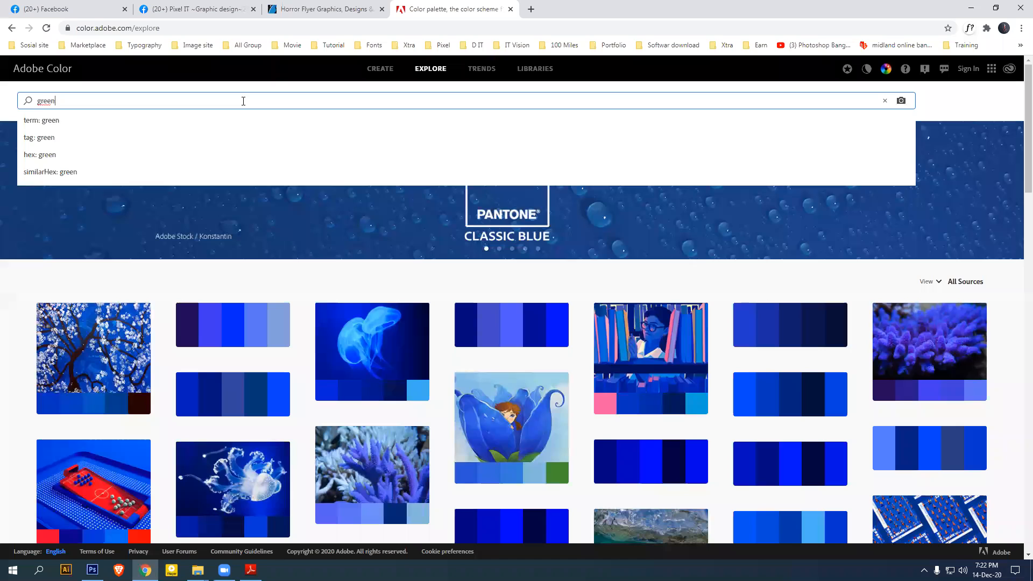
key(Return)
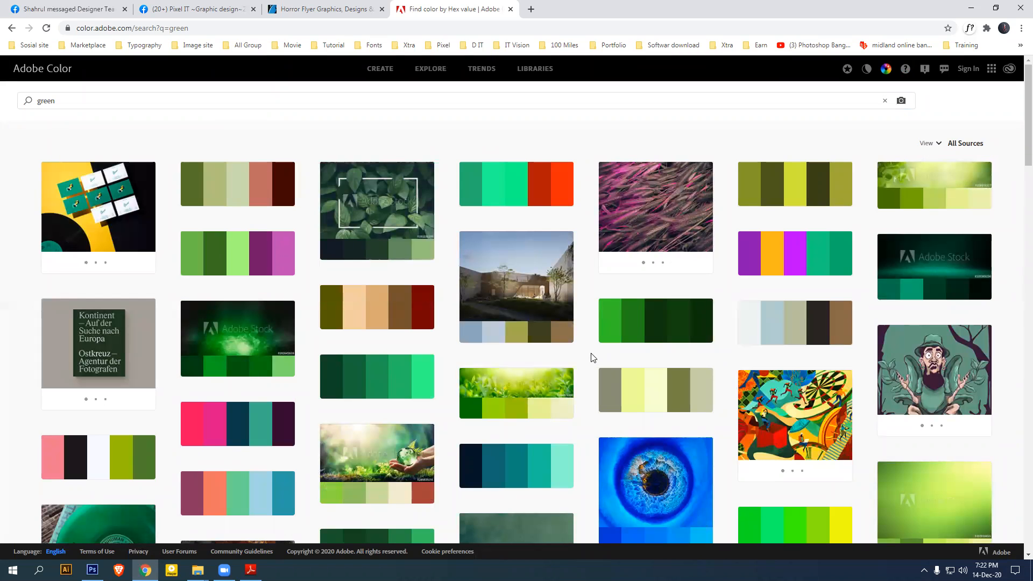
scroll(589, 338, down, 4)
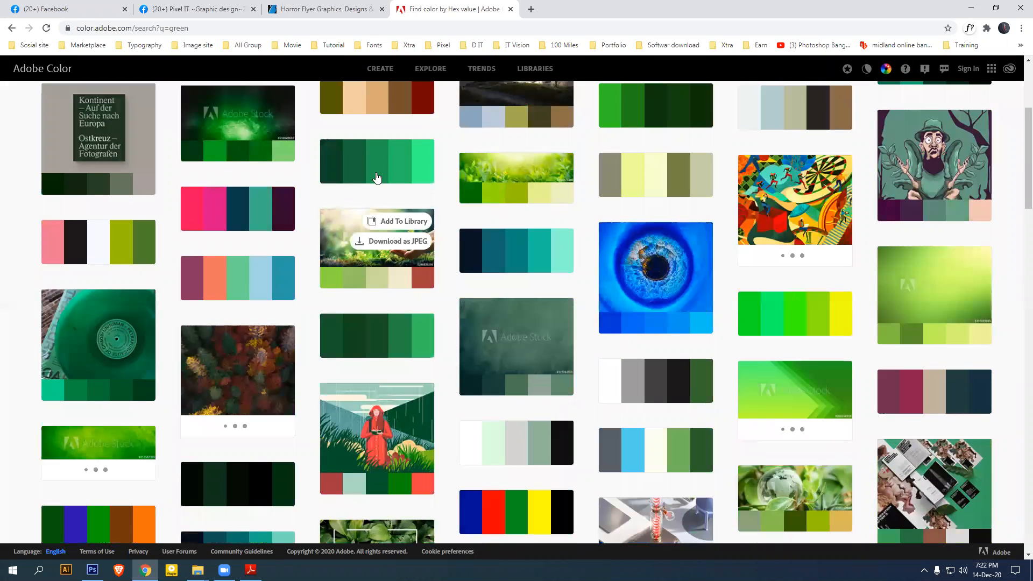
click(324, 173)
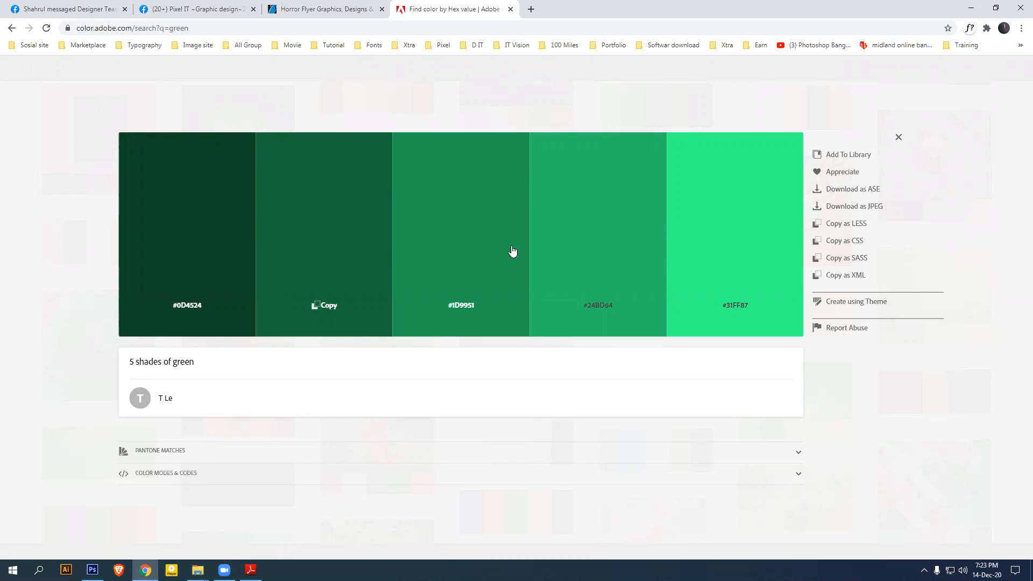
click(899, 136)
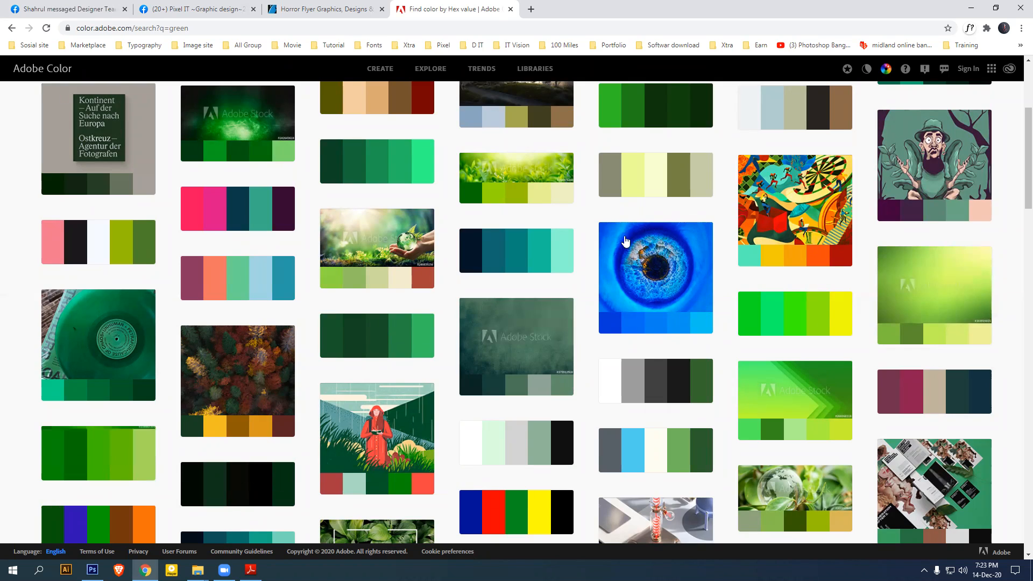
scroll(657, 323, up, 2)
scroll(645, 285, up, 2)
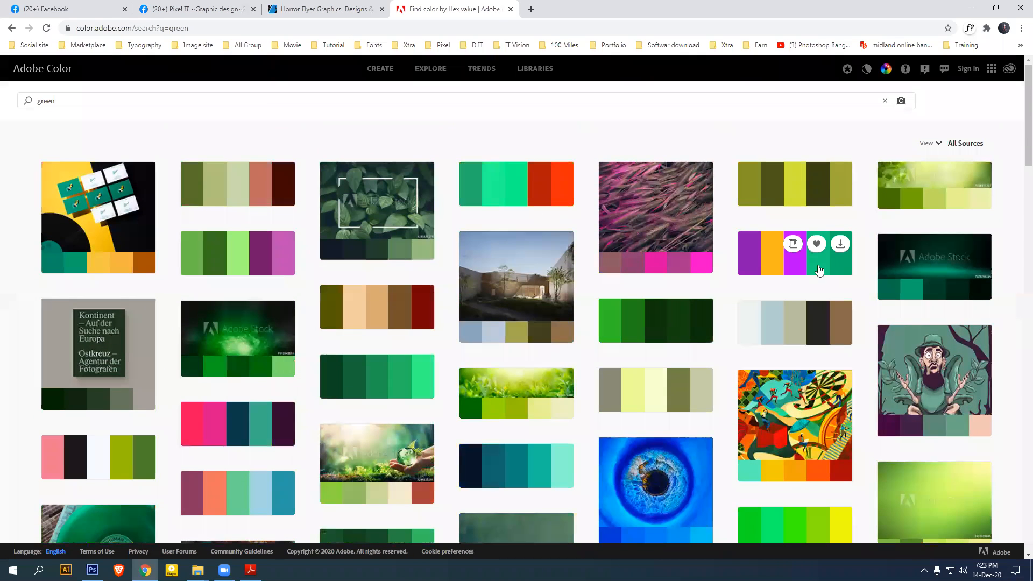
Read the hex codes of the Traditional Hungry Green Triad and complementary green-red palettes
click(818, 267)
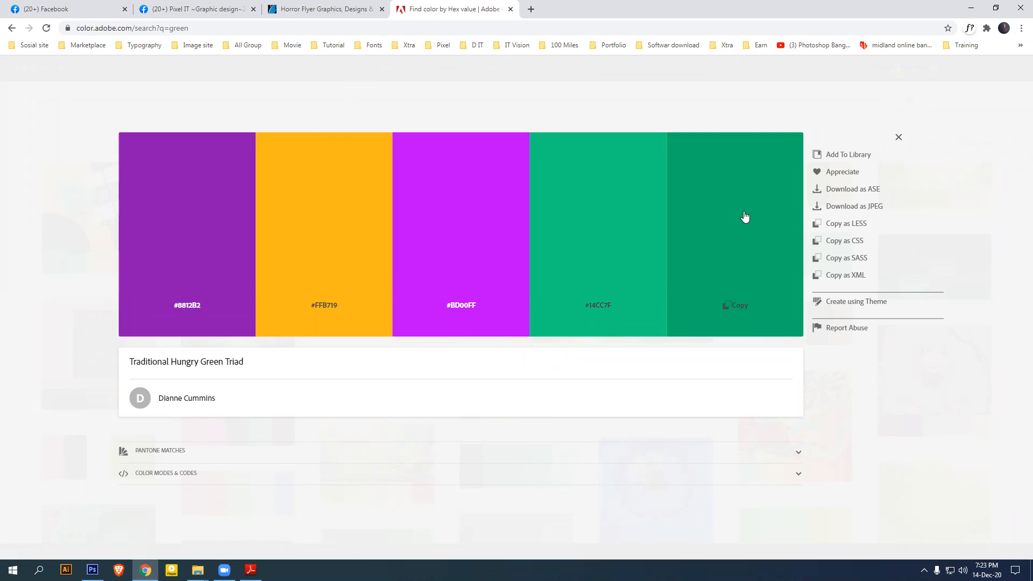
click(898, 139)
click(493, 199)
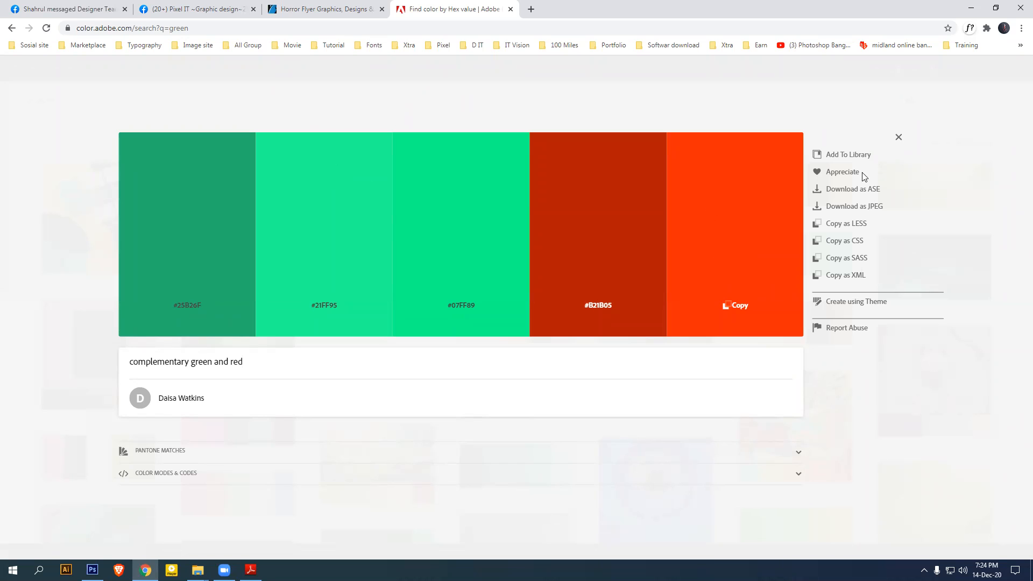
click(900, 139)
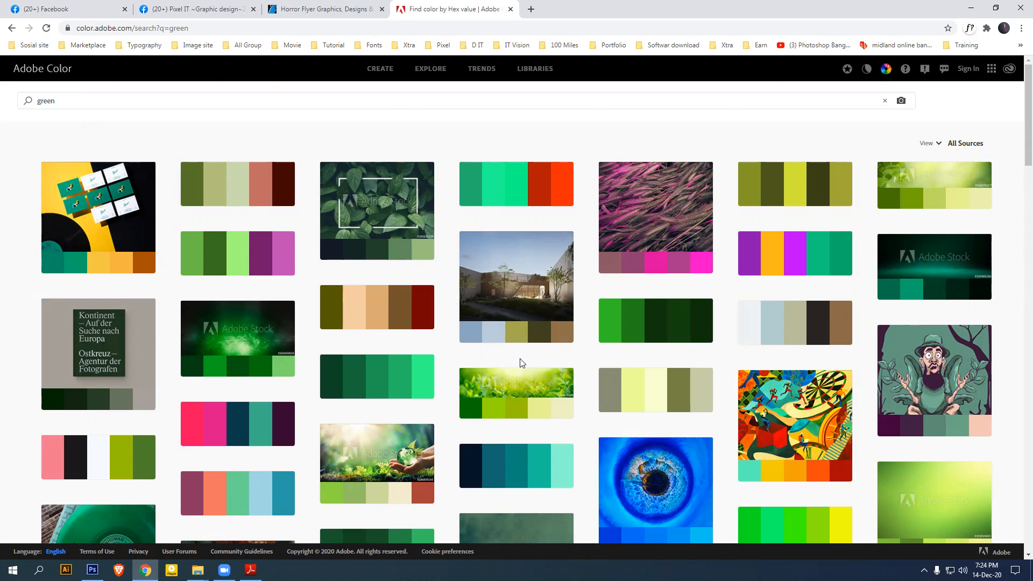
scroll(530, 365, down, 5)
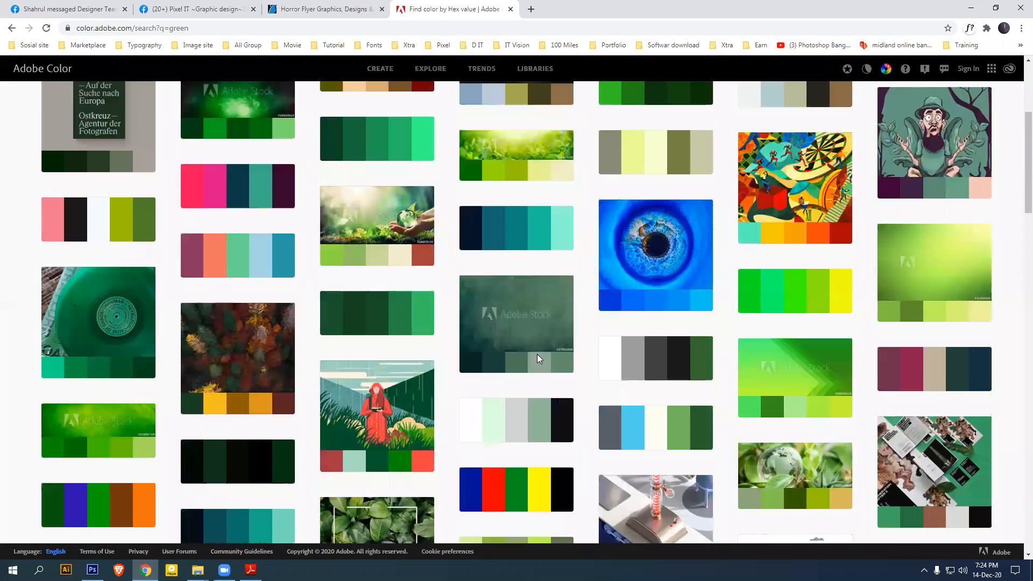
scroll(541, 348, up, 5)
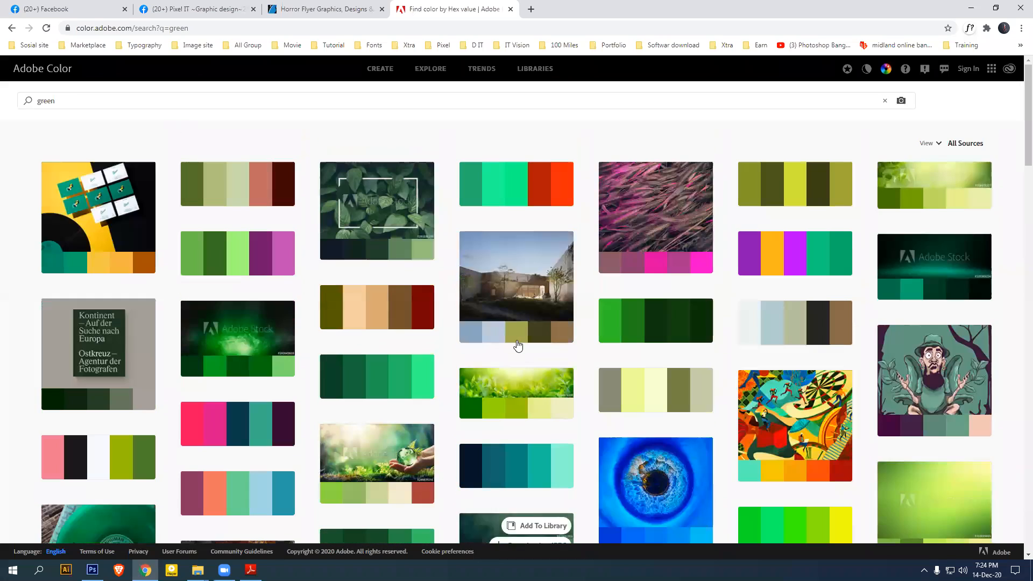
key(ctrl+a)
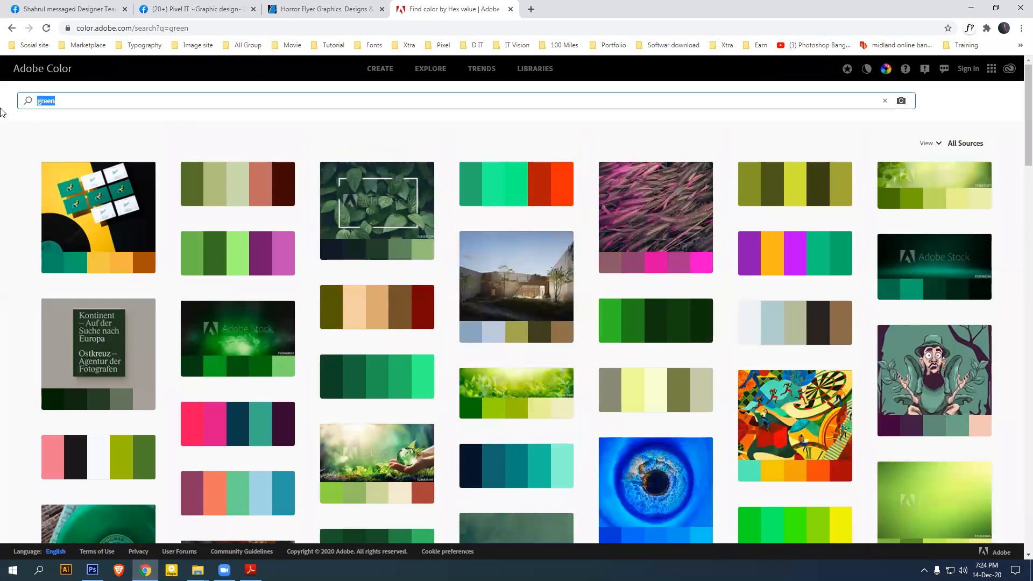
Search Adobe Color palettes for 'yellow'
text(yelow)
key(BackSpace)
key(BackSpace)
text(l)
key(Return)
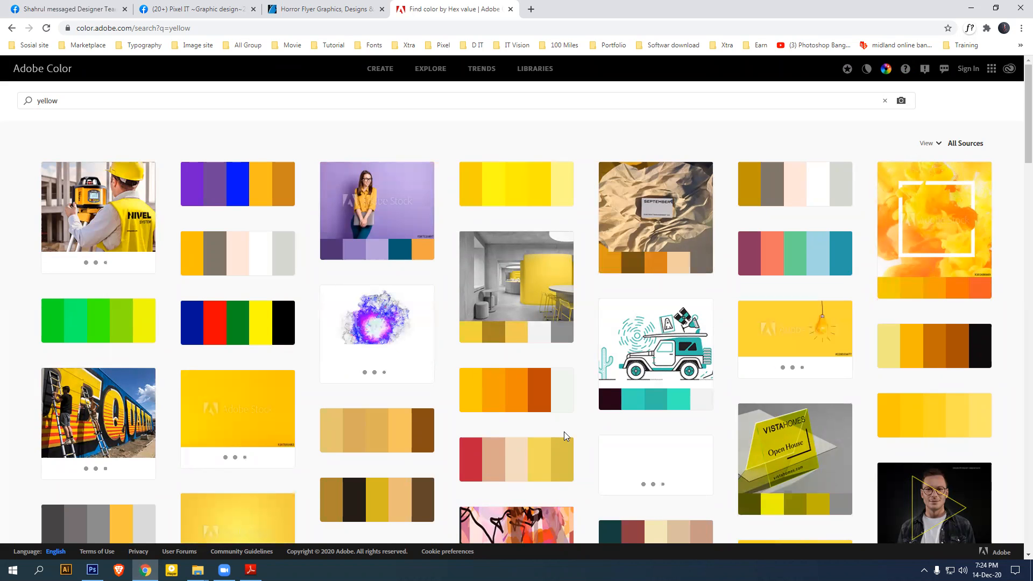
View the hex codes of the Velcro Prime and all-yellow palettes
click(267, 341)
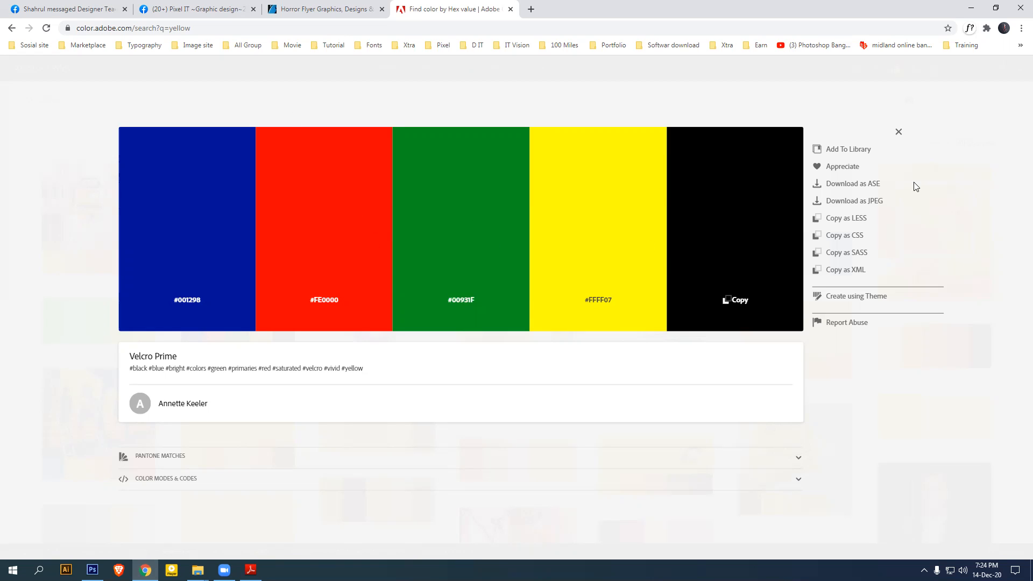
click(899, 133)
scroll(734, 362, down, 2)
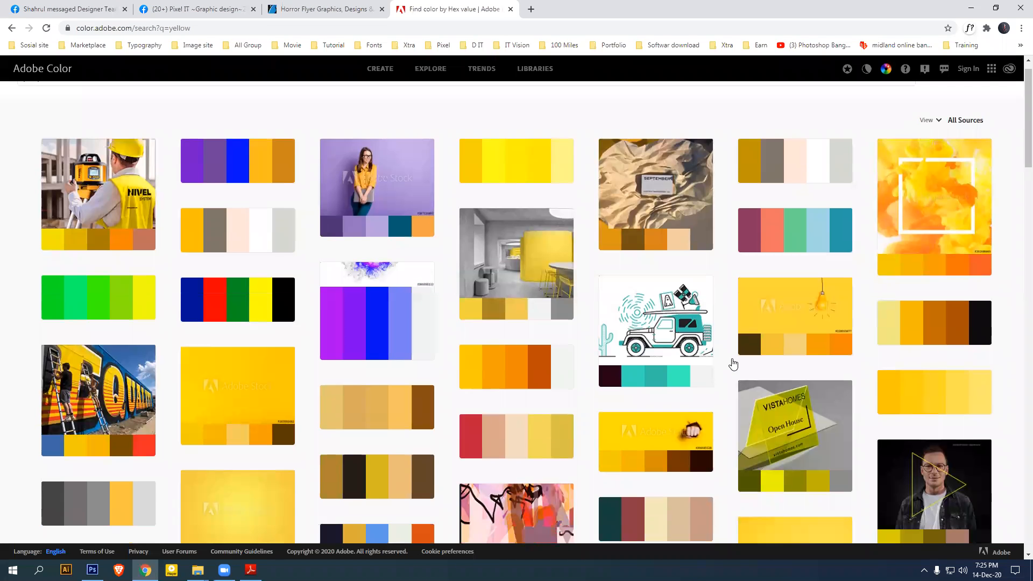
click(925, 316)
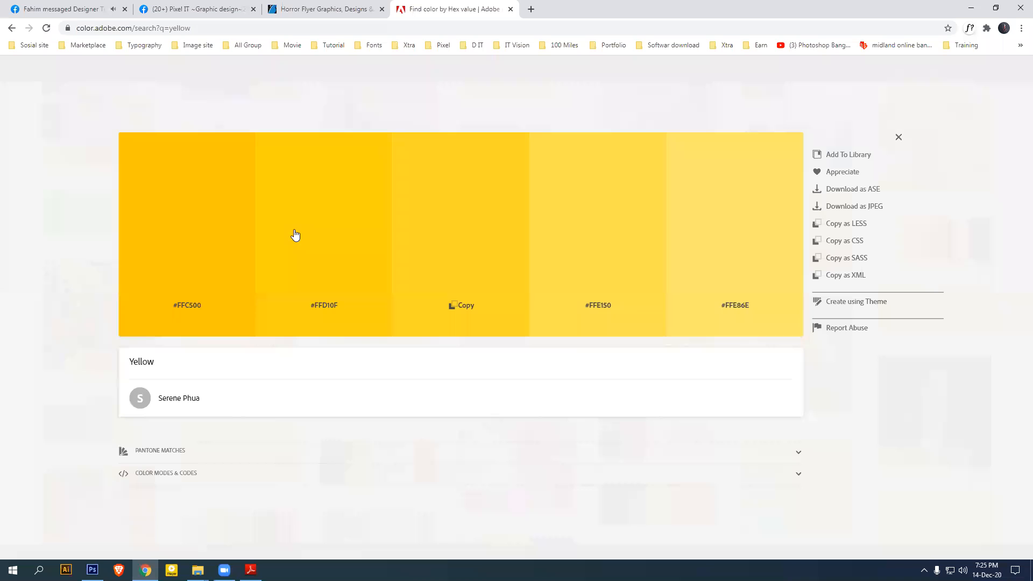
click(899, 138)
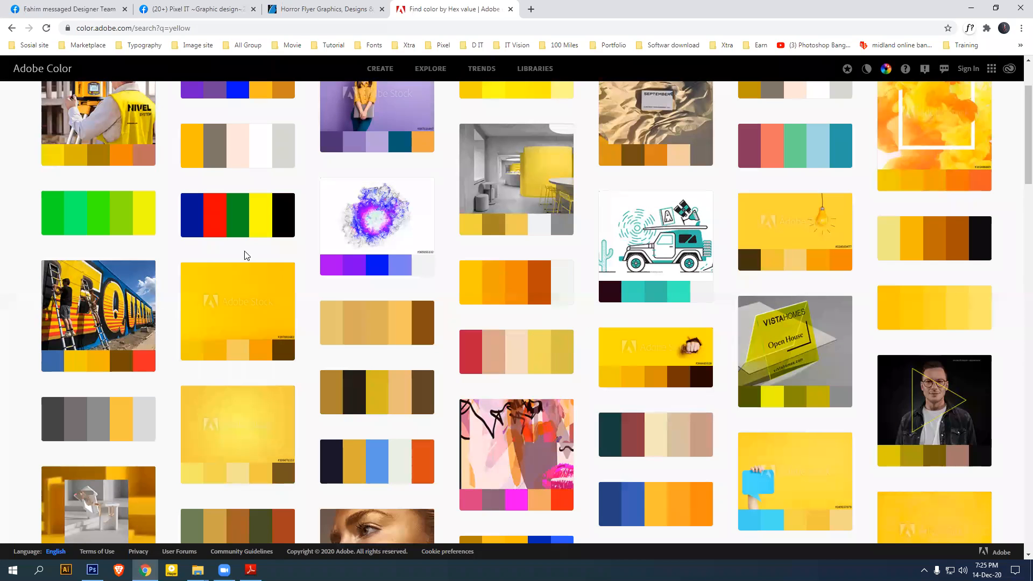
Inspect the multicolour, light-bulb and all-yellow palettes' hex codes
click(222, 231)
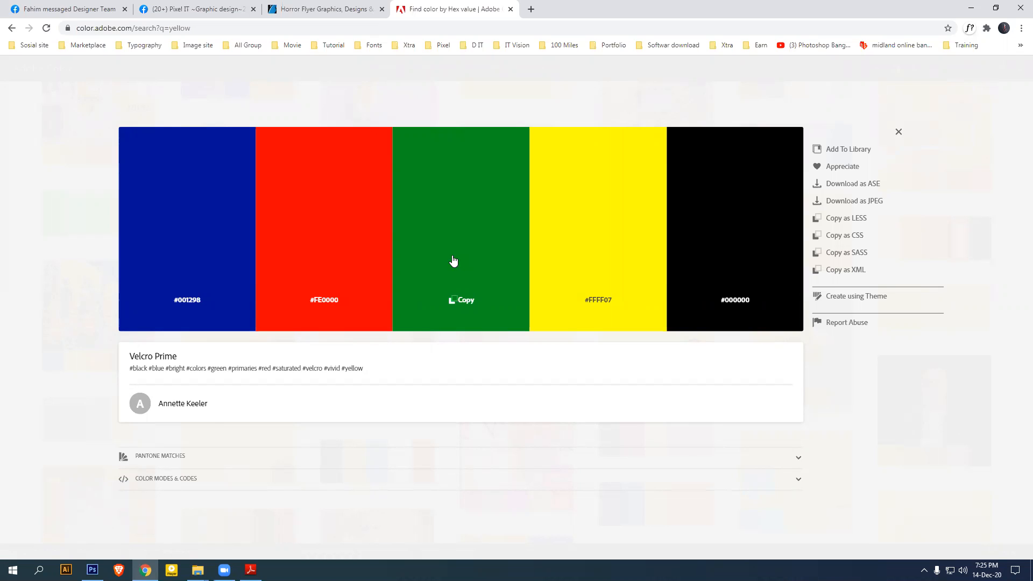
click(899, 132)
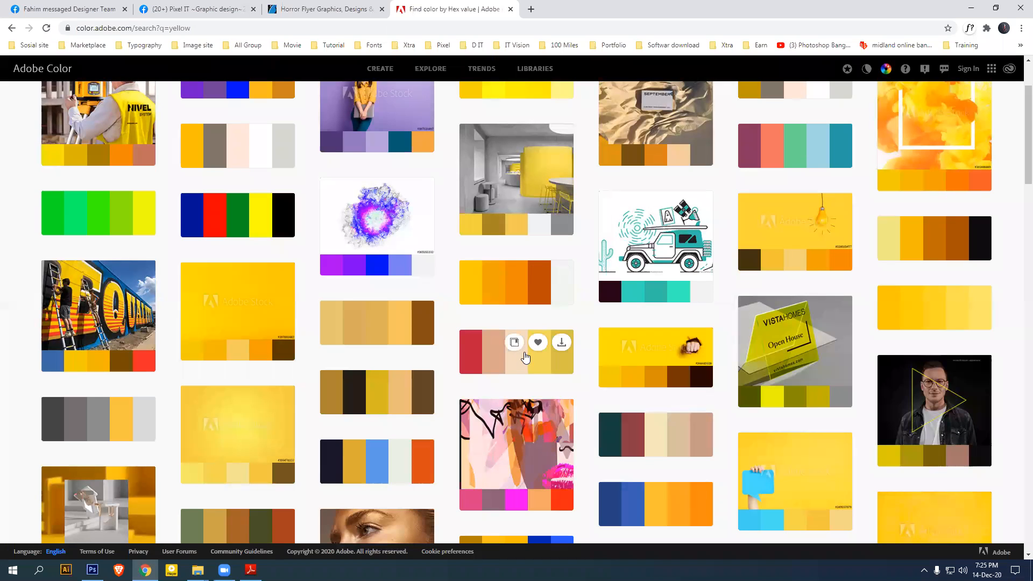
click(804, 269)
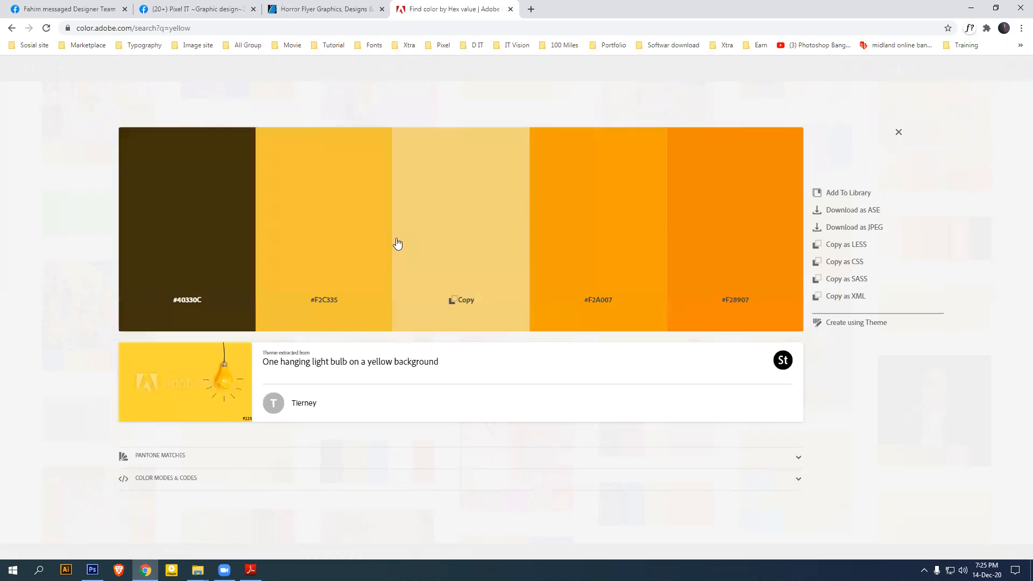
click(898, 132)
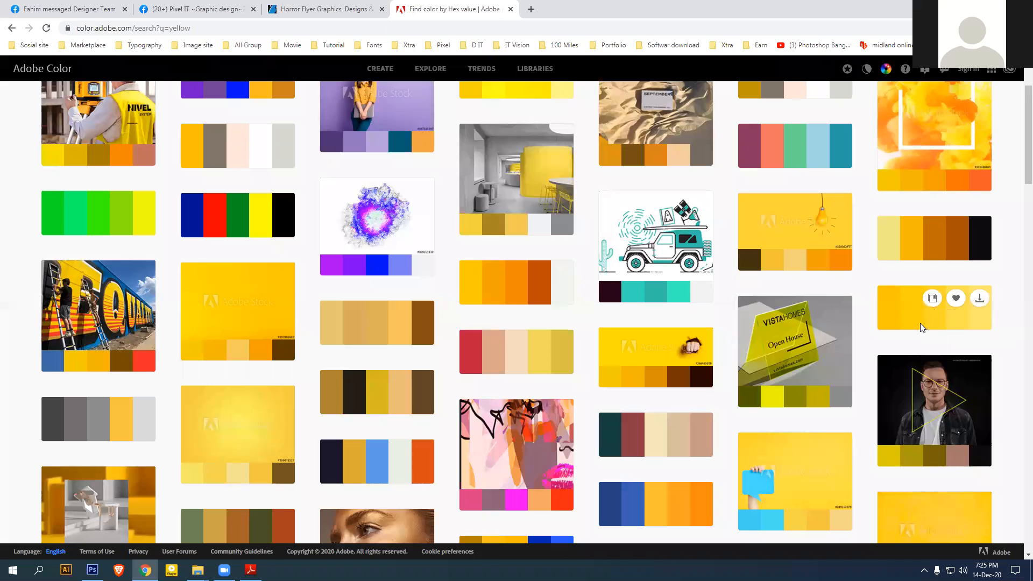
click(923, 327)
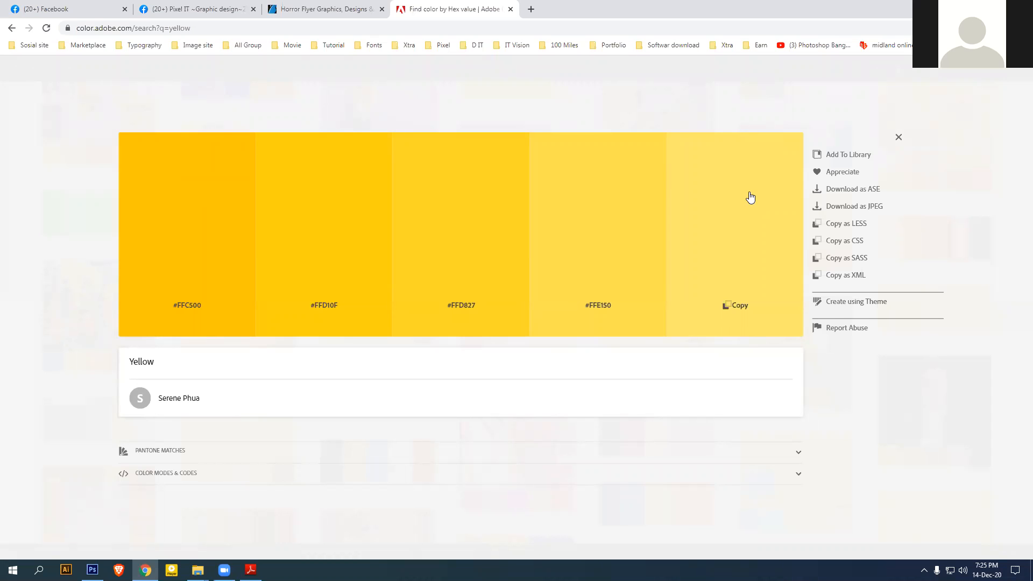
click(898, 139)
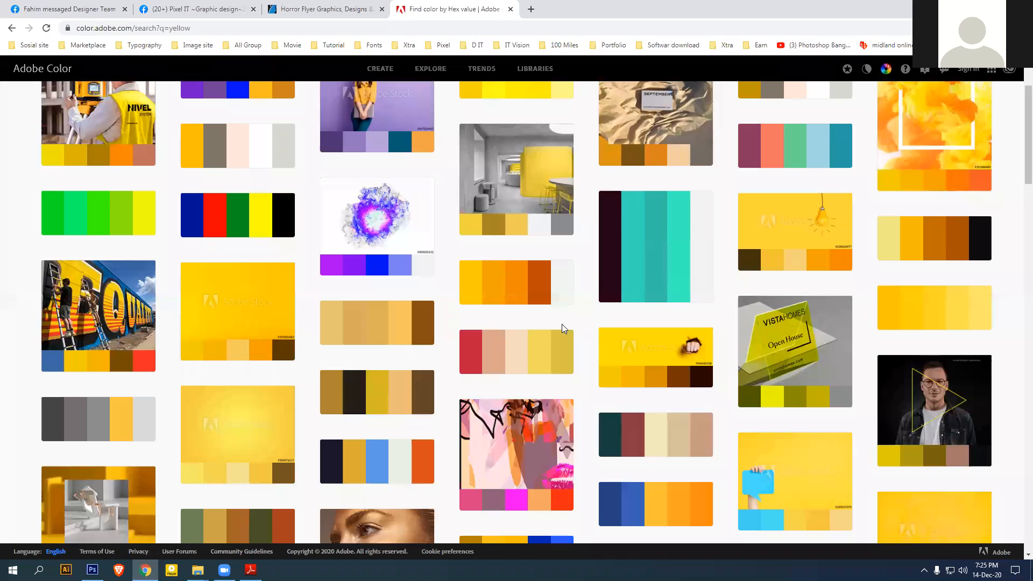
Browse further down the yellow results, then close the Adobe Color tab
scroll(557, 323, down, 4)
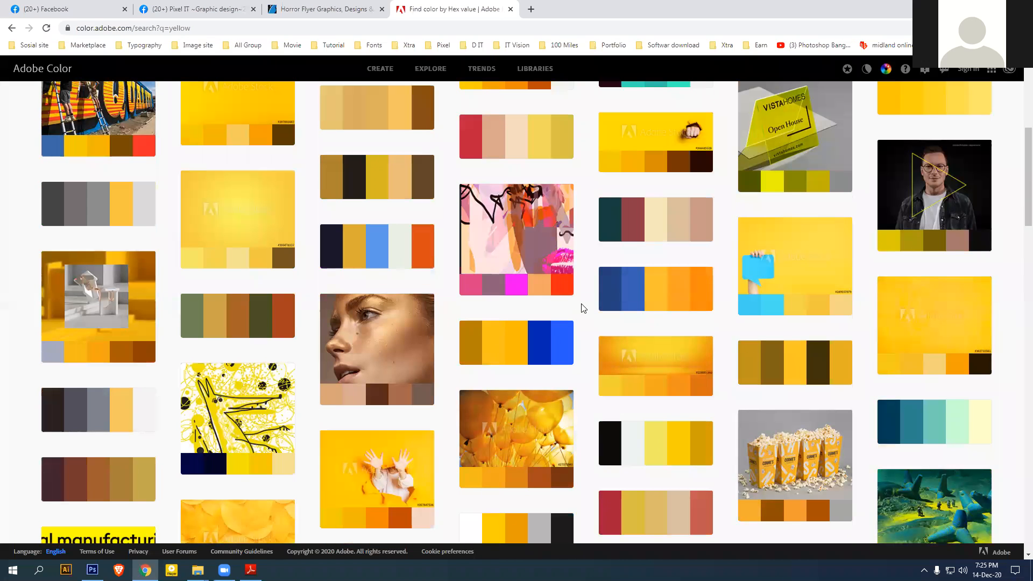
scroll(584, 308, down, 4)
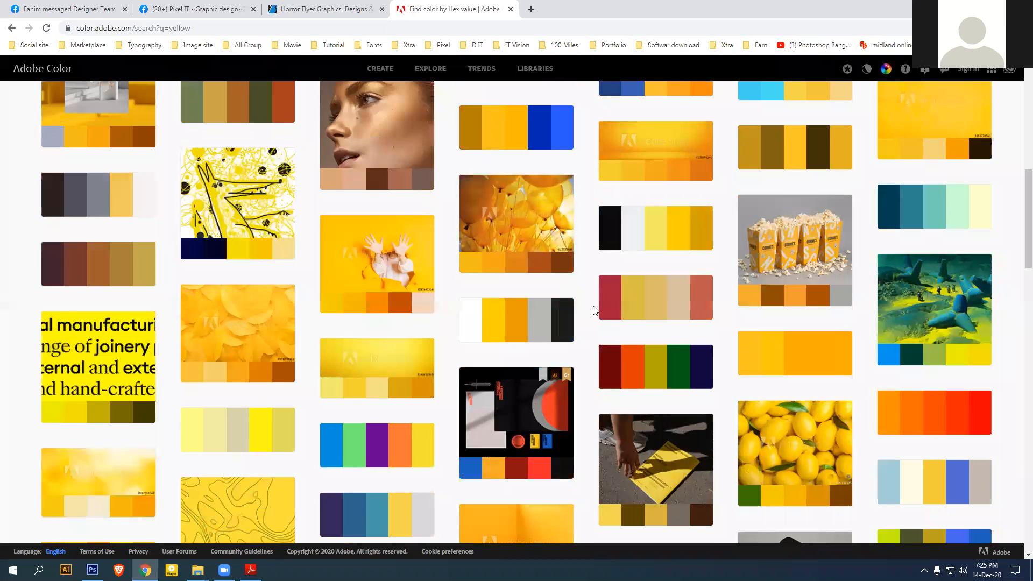
scroll(598, 310, up, 5)
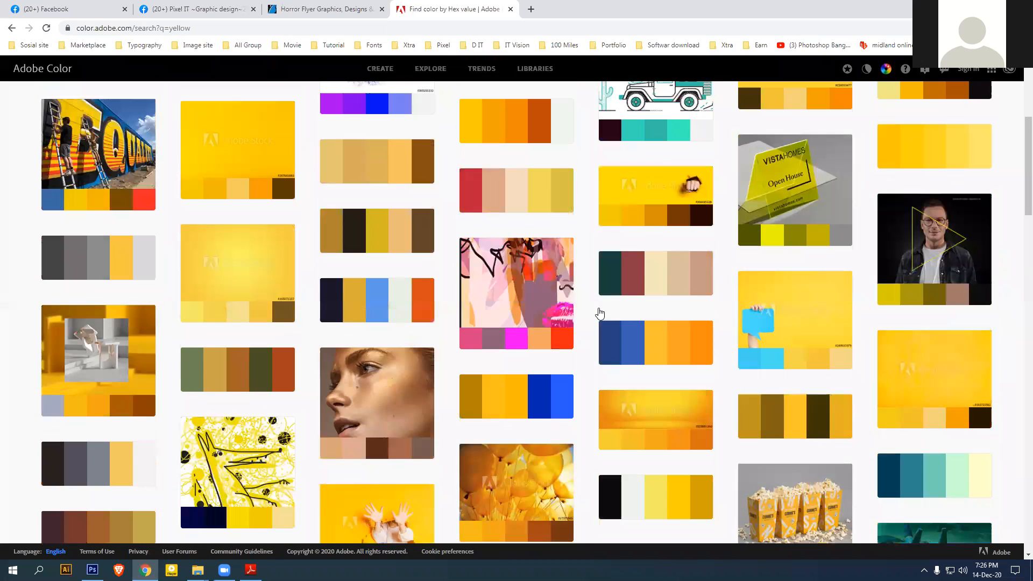
scroll(598, 318, up, 5)
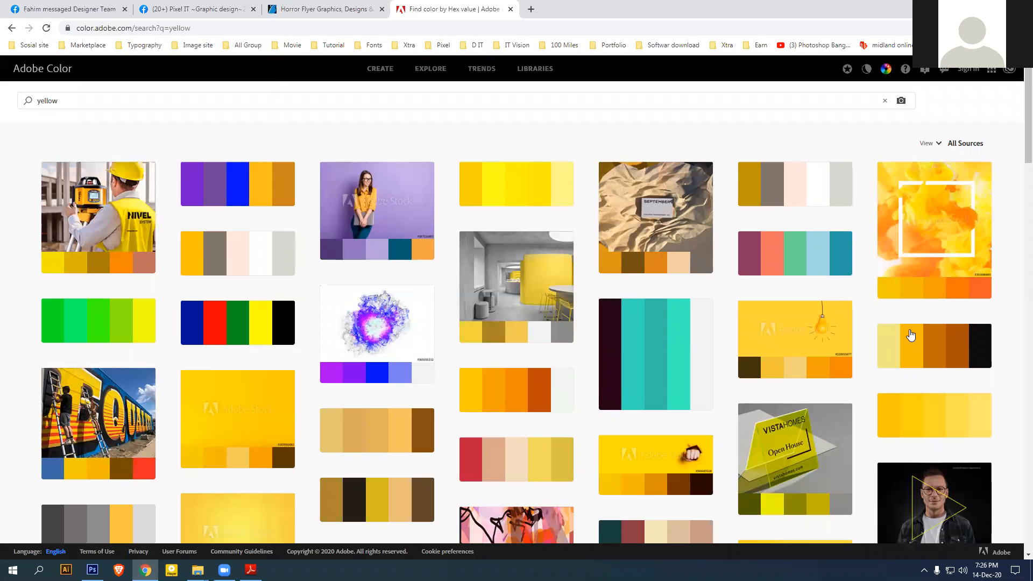
mouse_move(941, 293)
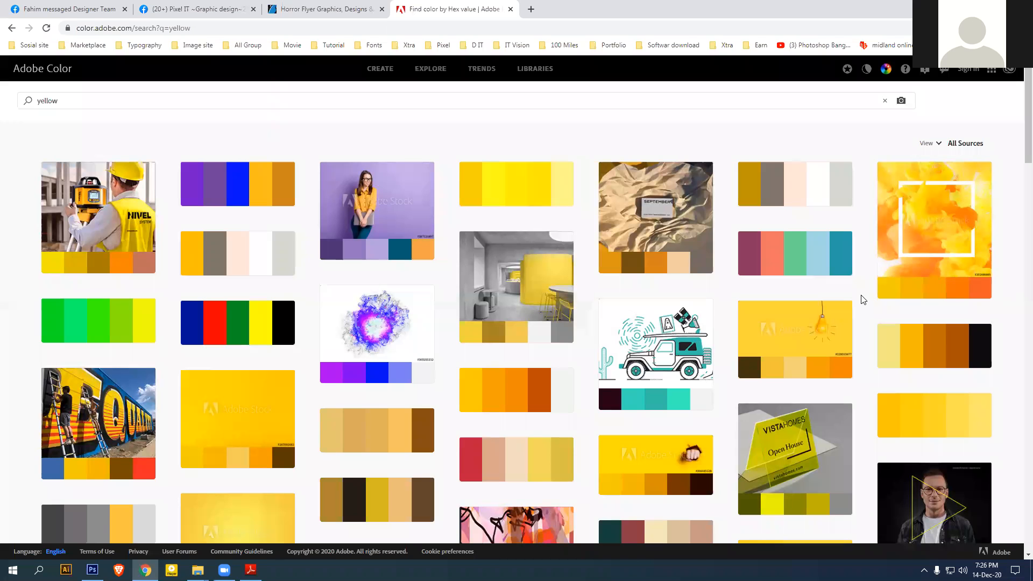
scroll(864, 299, down, 5)
scroll(867, 296, down, 5)
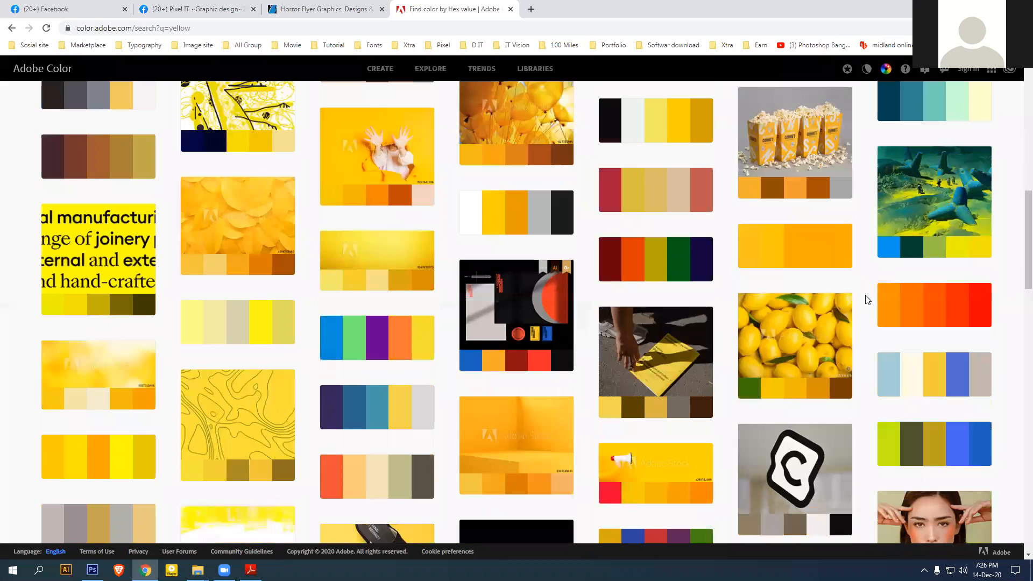
scroll(868, 298, down, 5)
scroll(868, 295, up, 10)
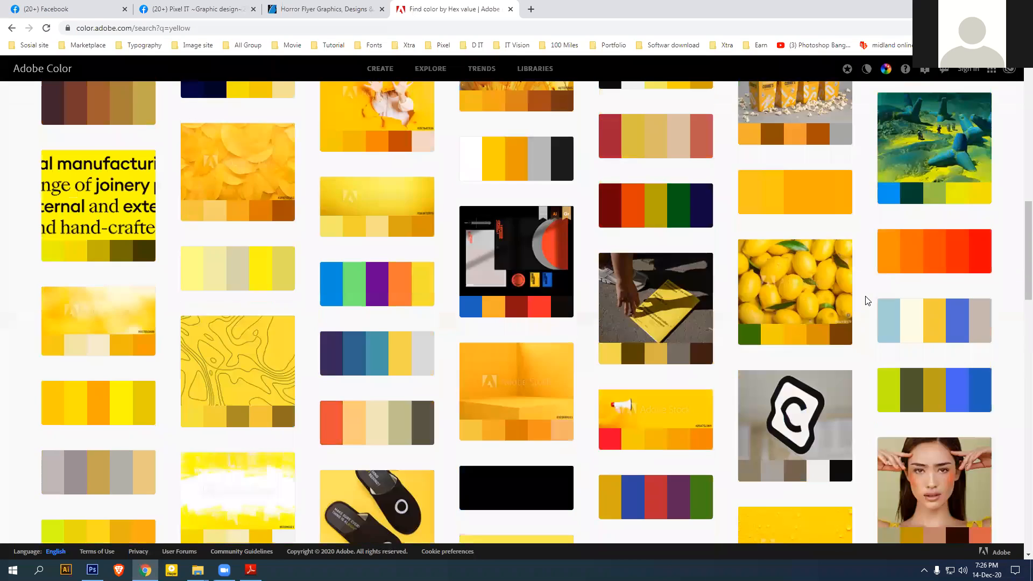
click(512, 12)
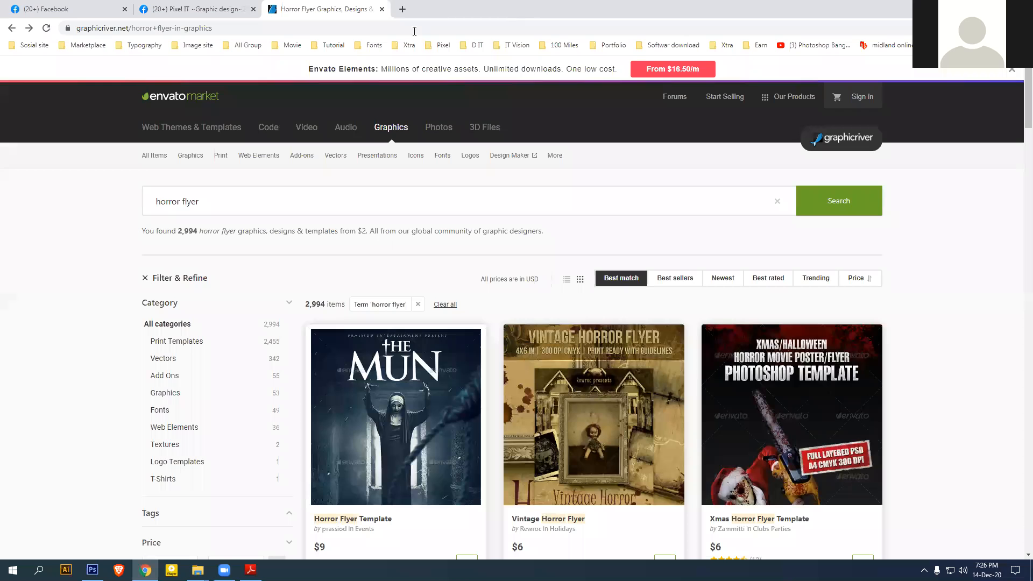
Glance at the Class 07 project page in Photoshop Module.pdf, then switch back to Chrome
click(959, 9)
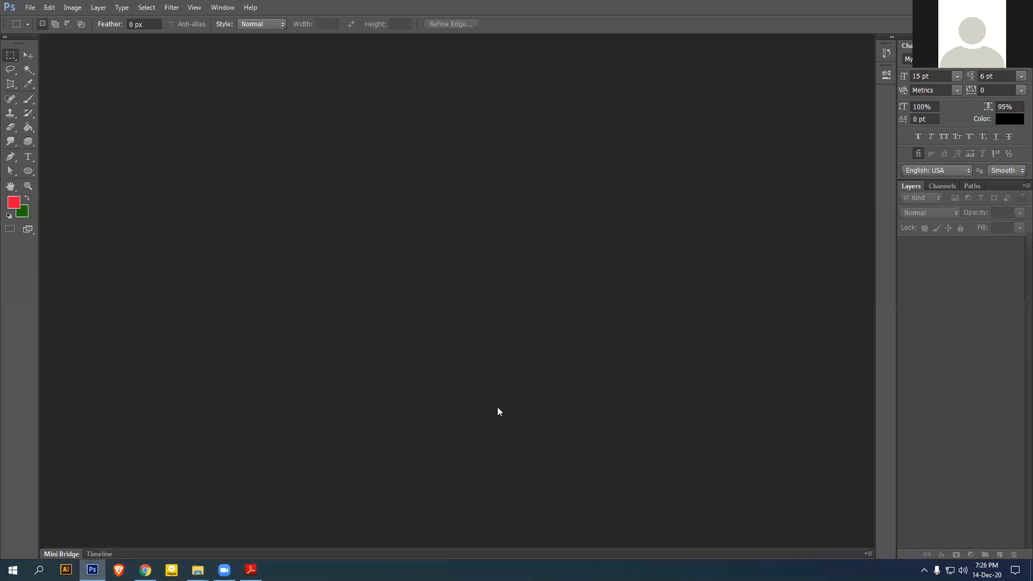
click(251, 569)
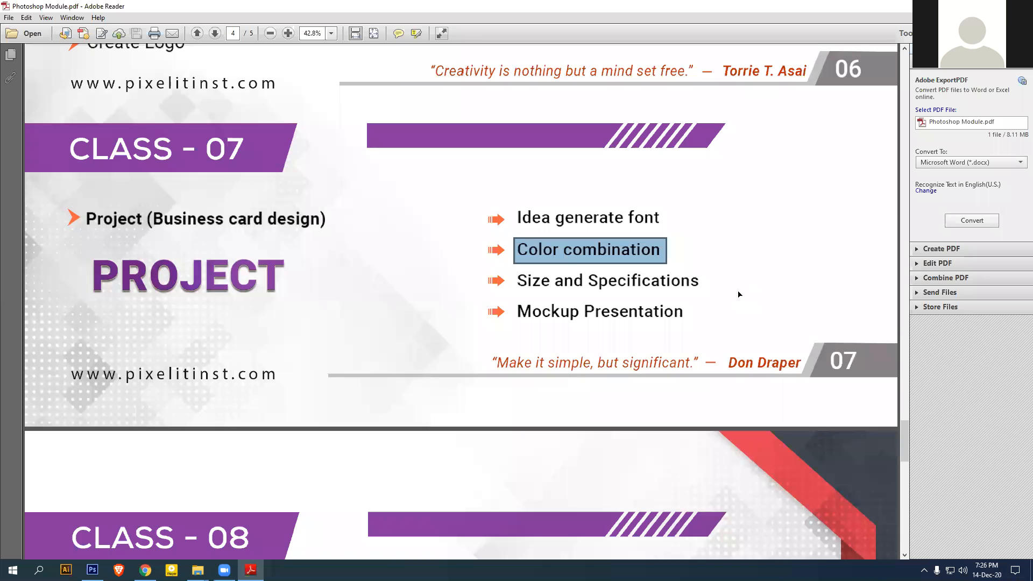
key(ctrl+a)
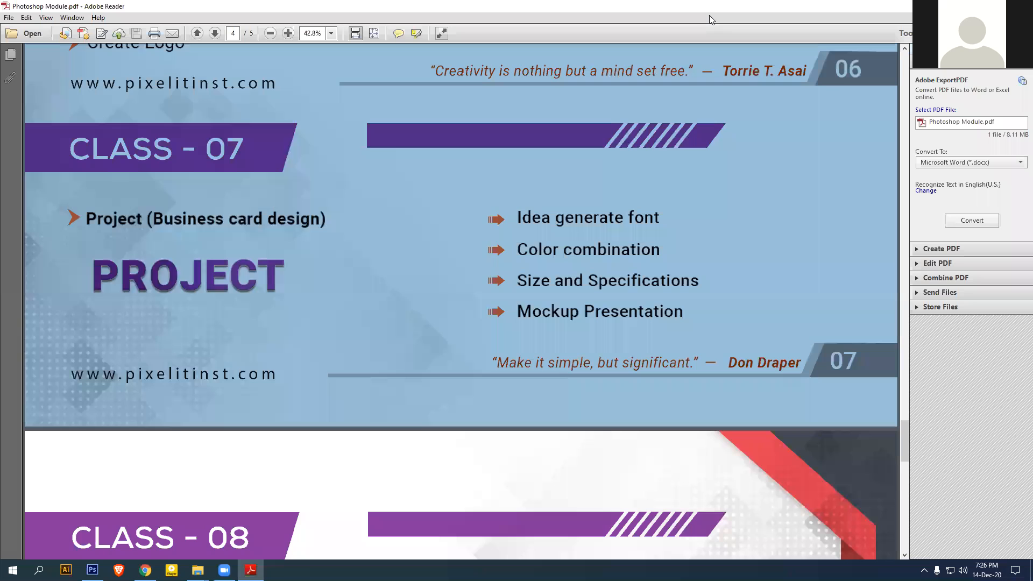
click(772, 250)
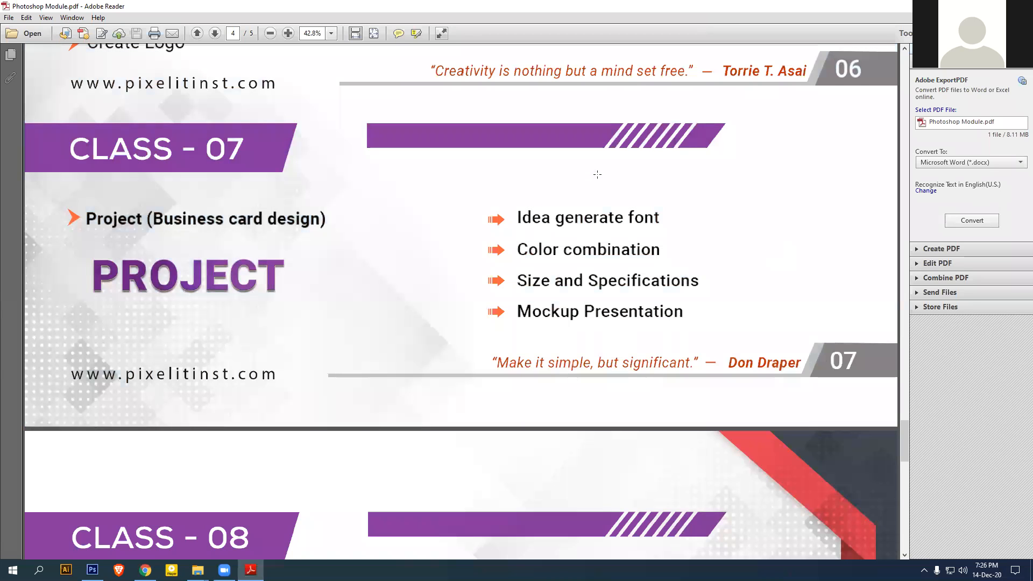
click(250, 570)
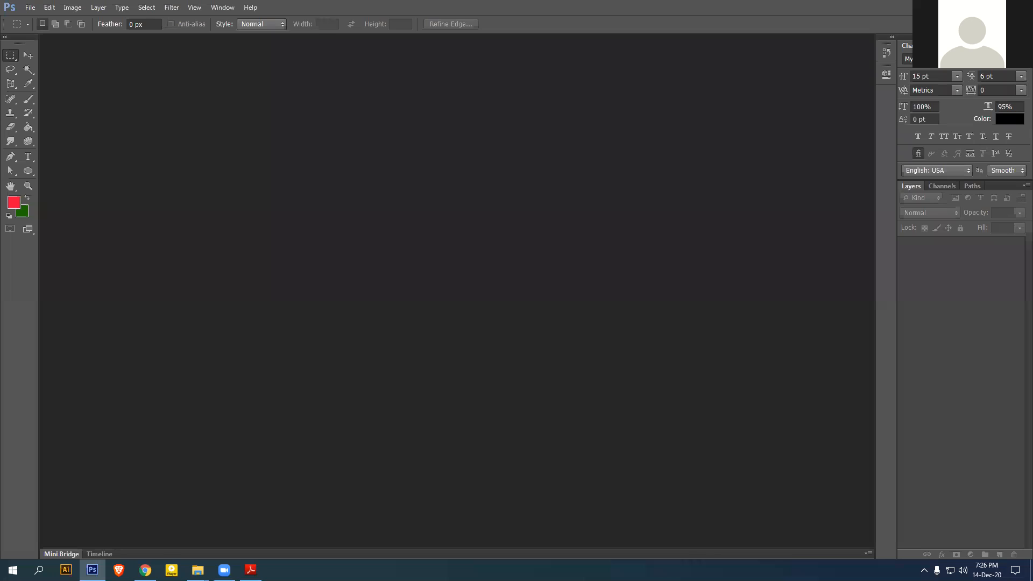
key(alt+Tab)
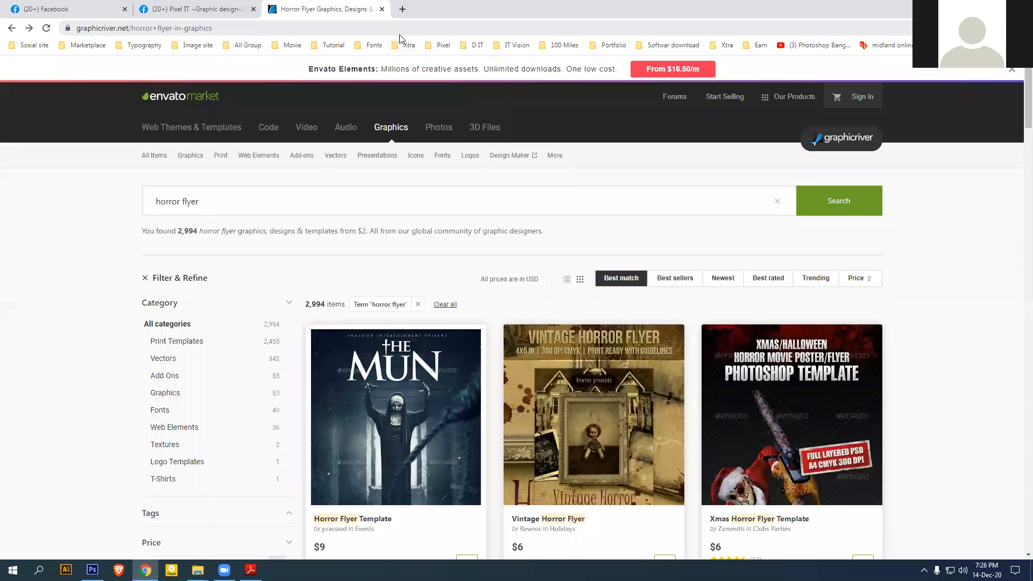
Search Google for 'business card design' and show the image results
click(400, 28)
text(g)
key(Return)
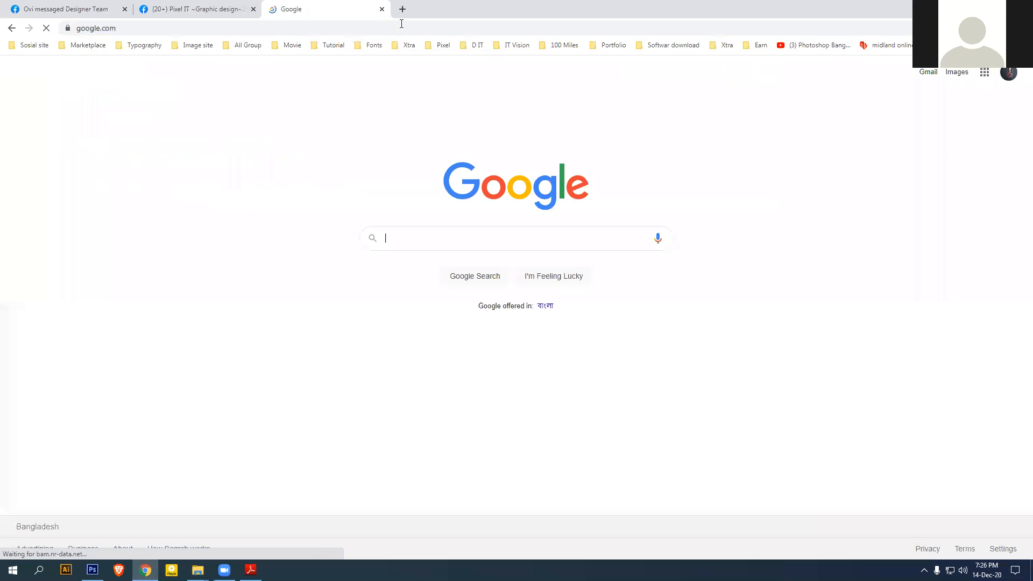
text(business)
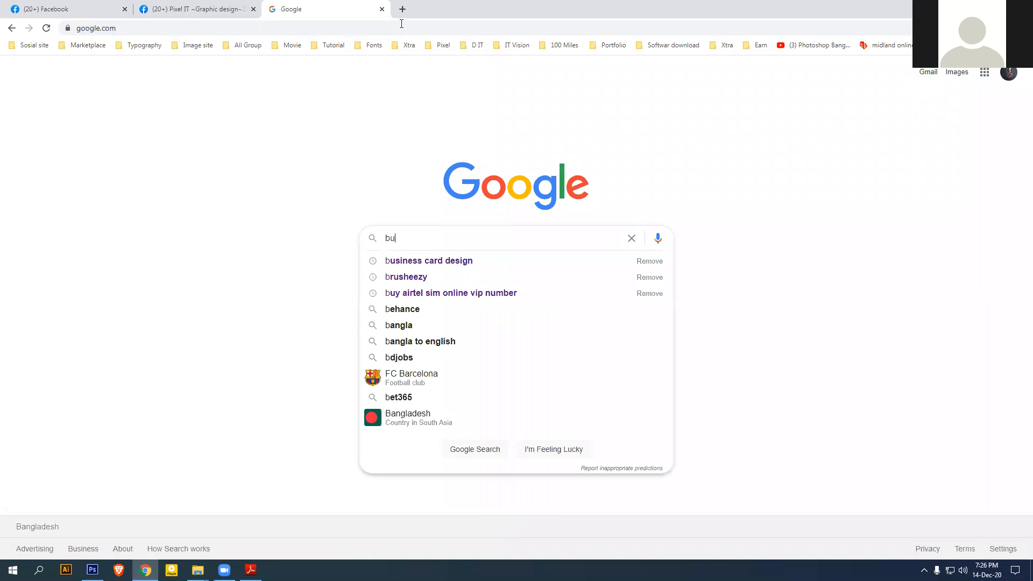
key(Return)
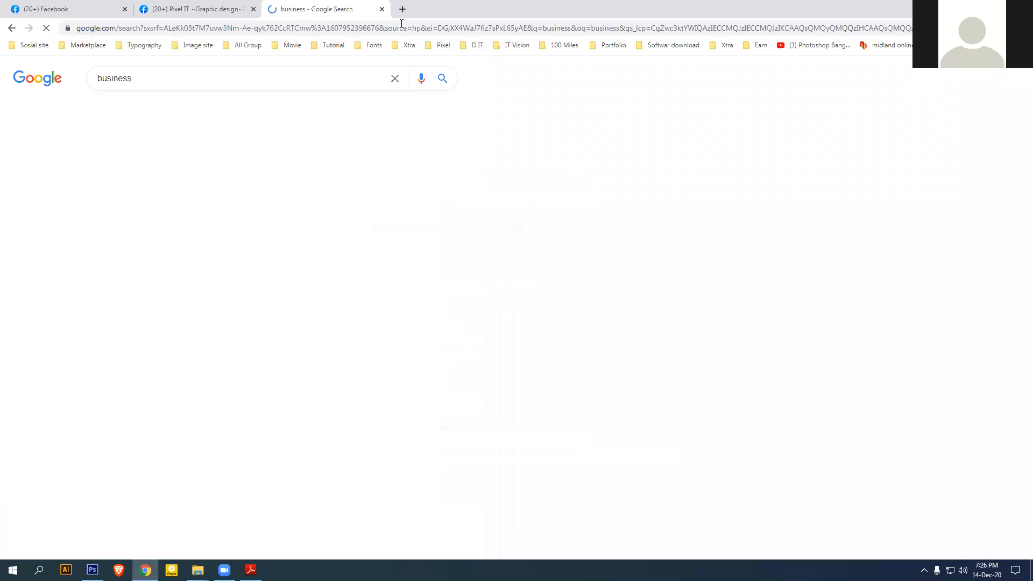
click(149, 79)
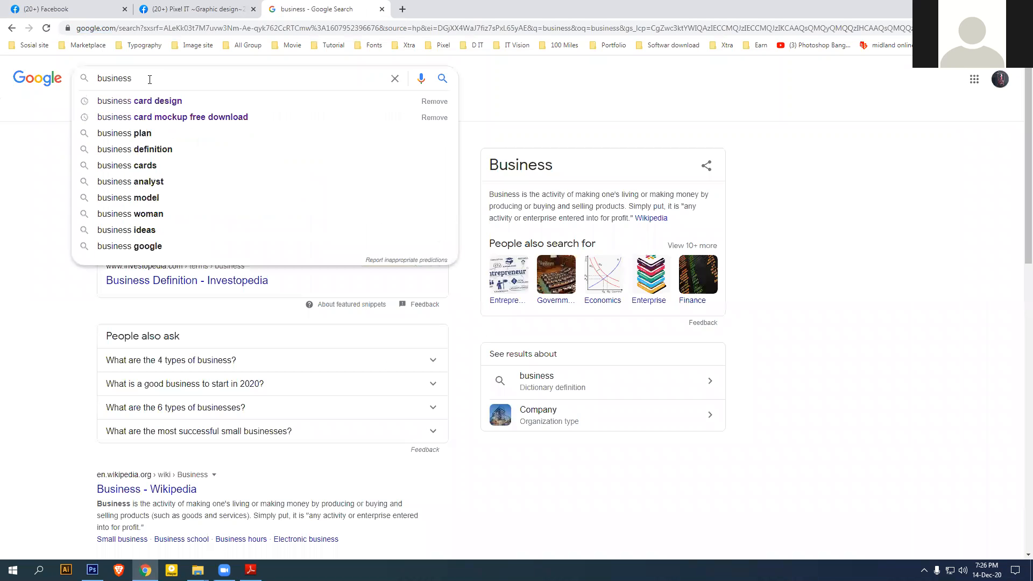
click(147, 100)
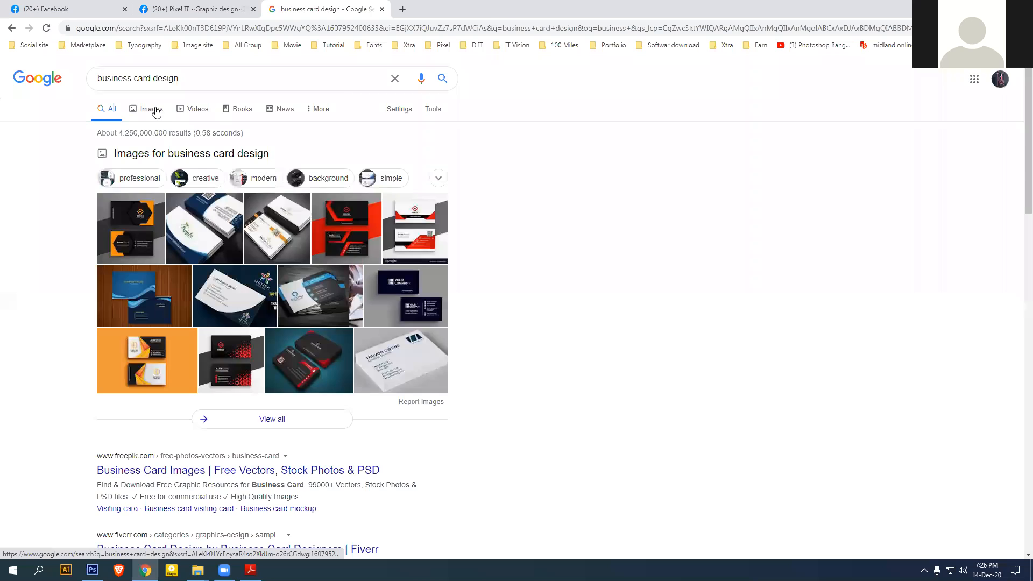
click(153, 109)
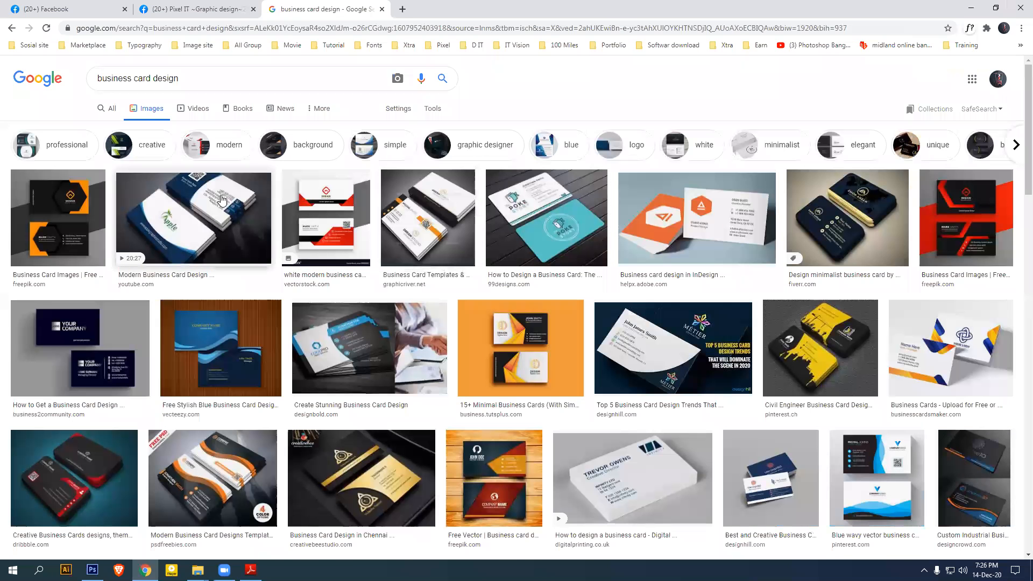
click(205, 221)
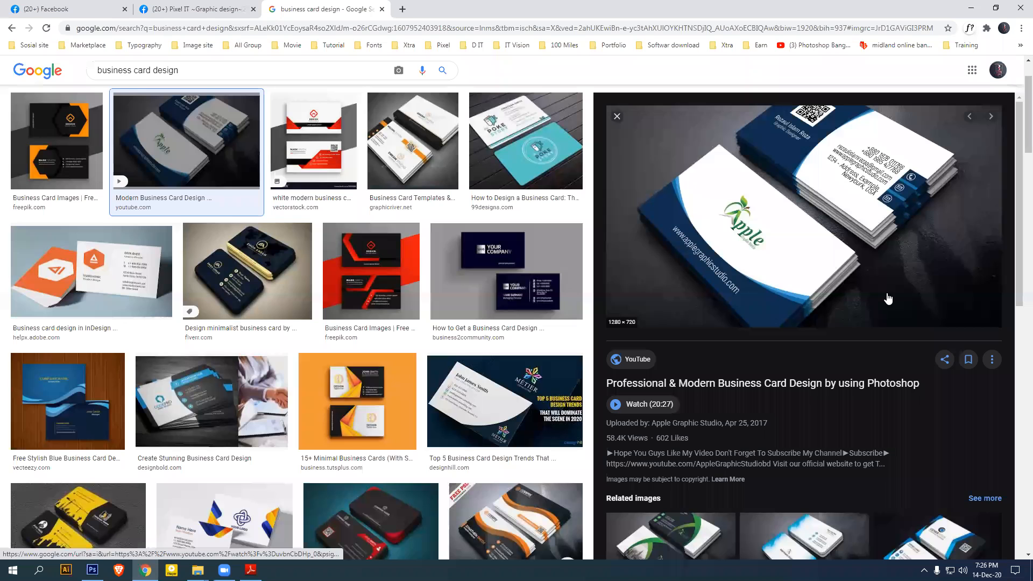
click(617, 117)
click(391, 291)
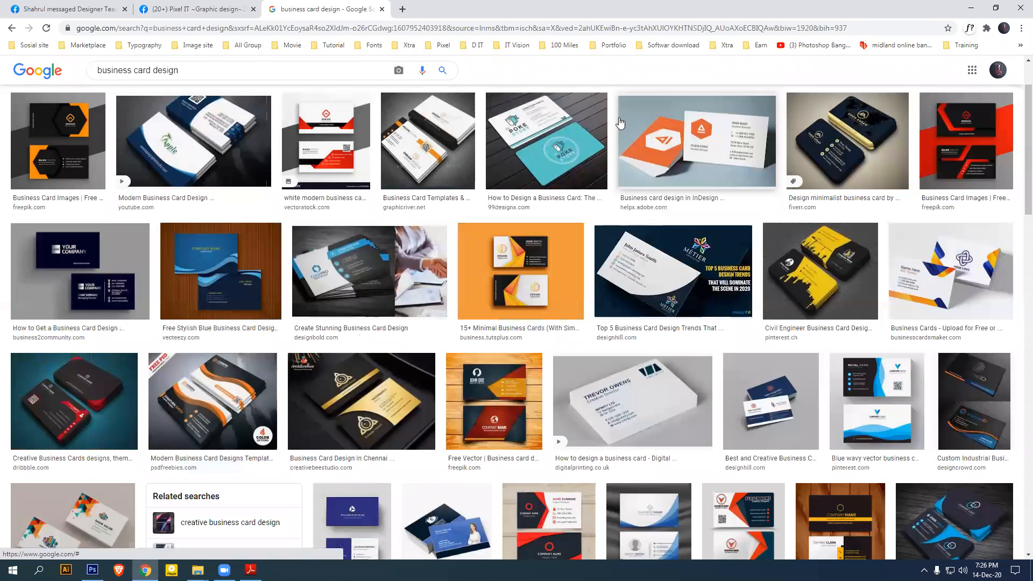
click(617, 117)
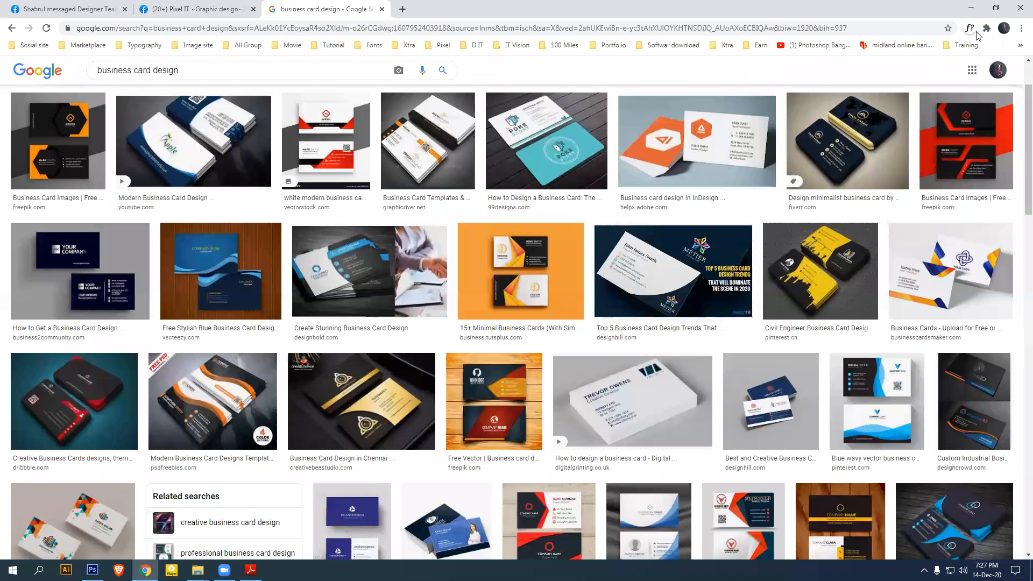
Minimize Chrome to bring up Photoshop and open its File menu
click(972, 7)
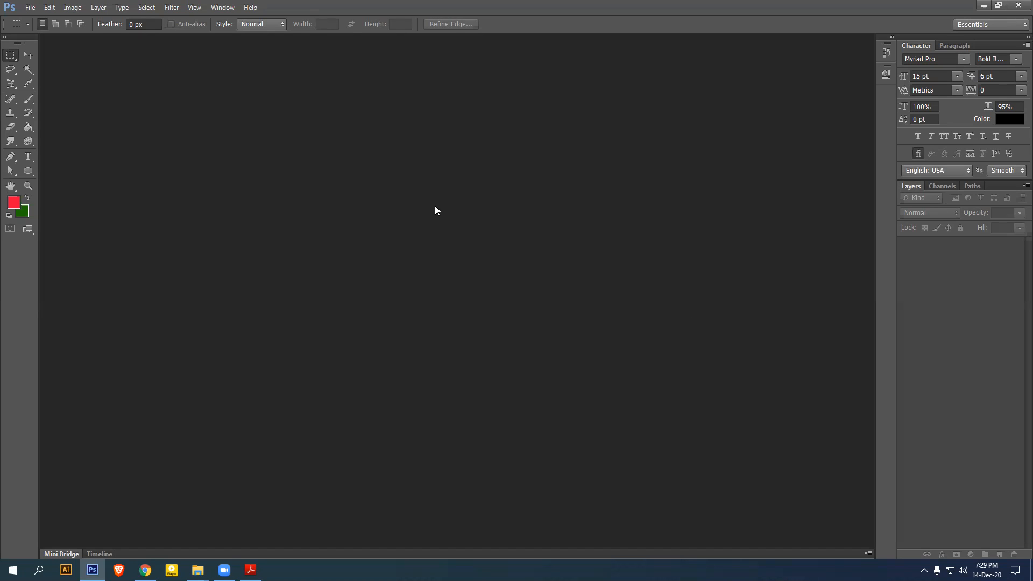
click(30, 8)
Start a new document sized 3.5 inches wide by 2 inches high, leaving RGB Color
click(36, 20)
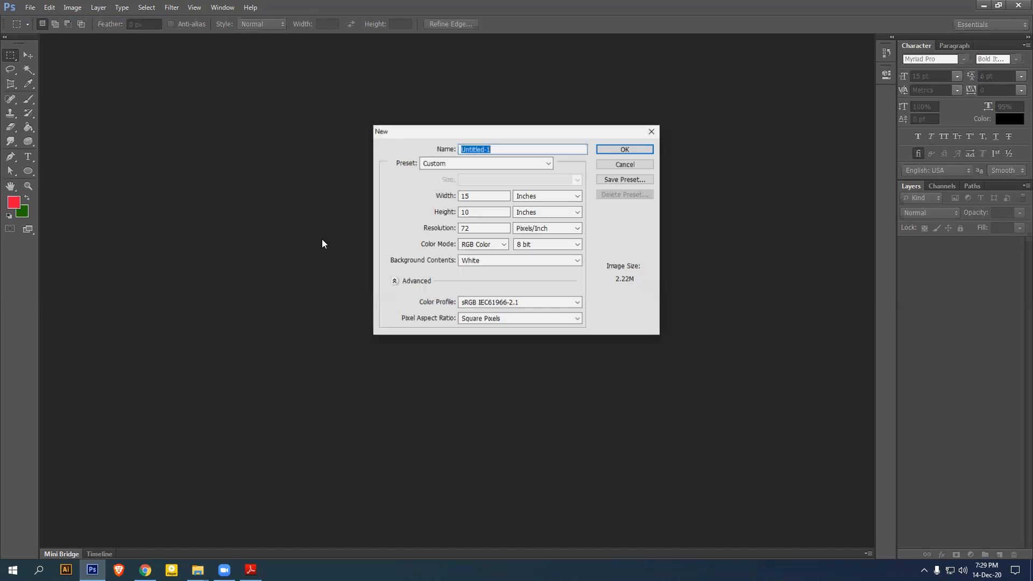
drag(495, 195, 438, 203)
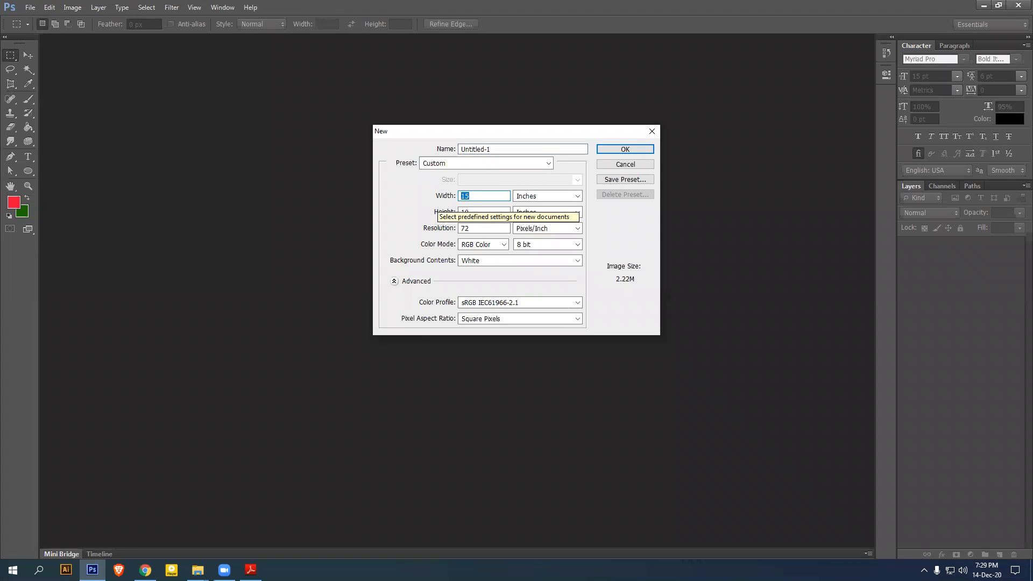
text(3.5)
key(Tab)
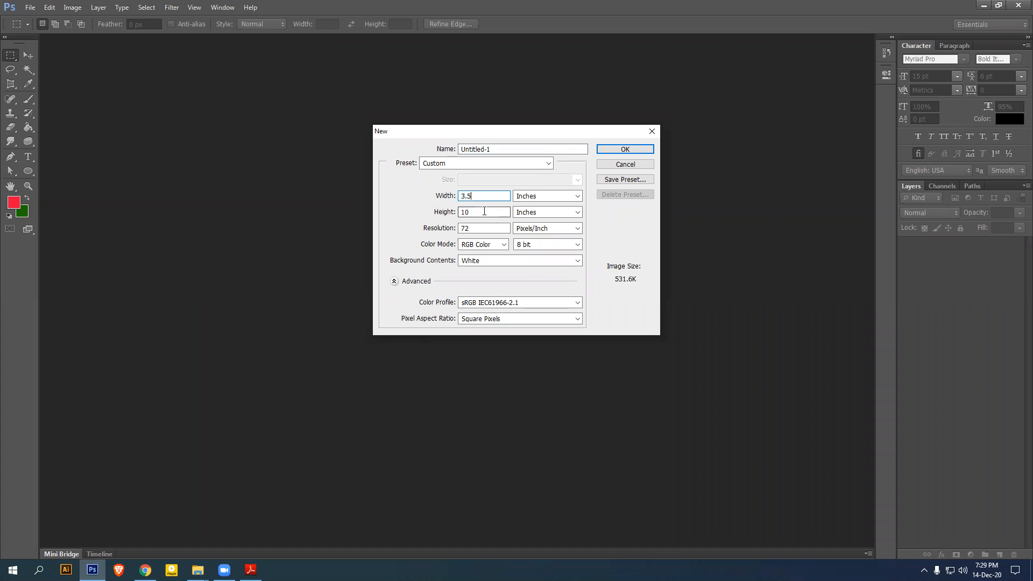
text(2)
click(494, 196)
click(505, 245)
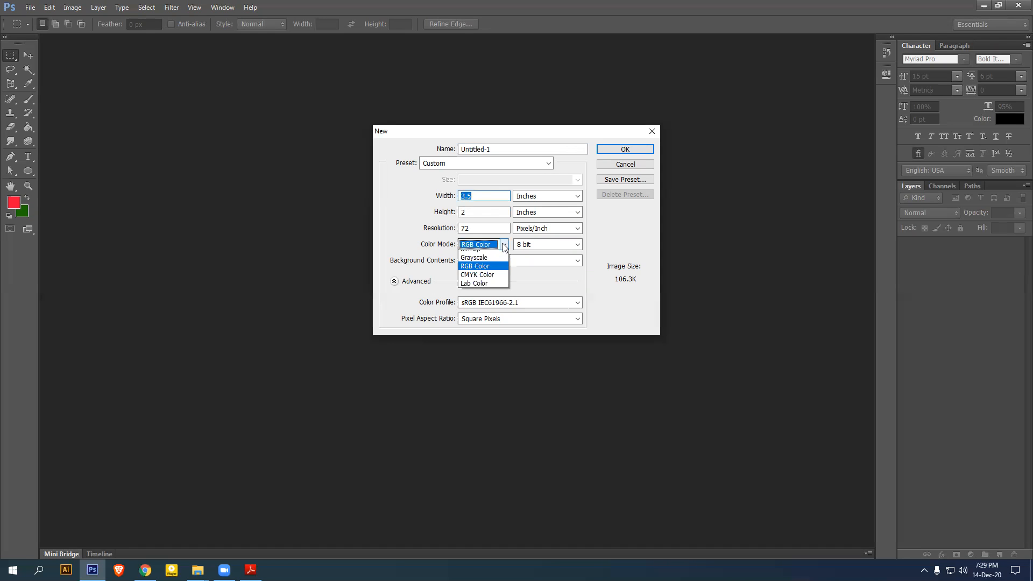
click(385, 218)
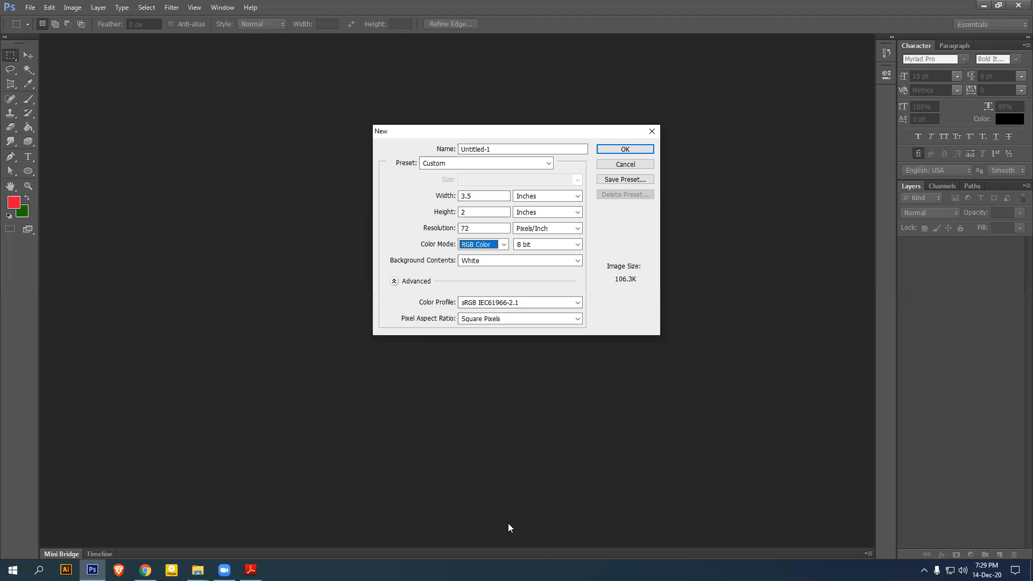
key(alt+Tab)
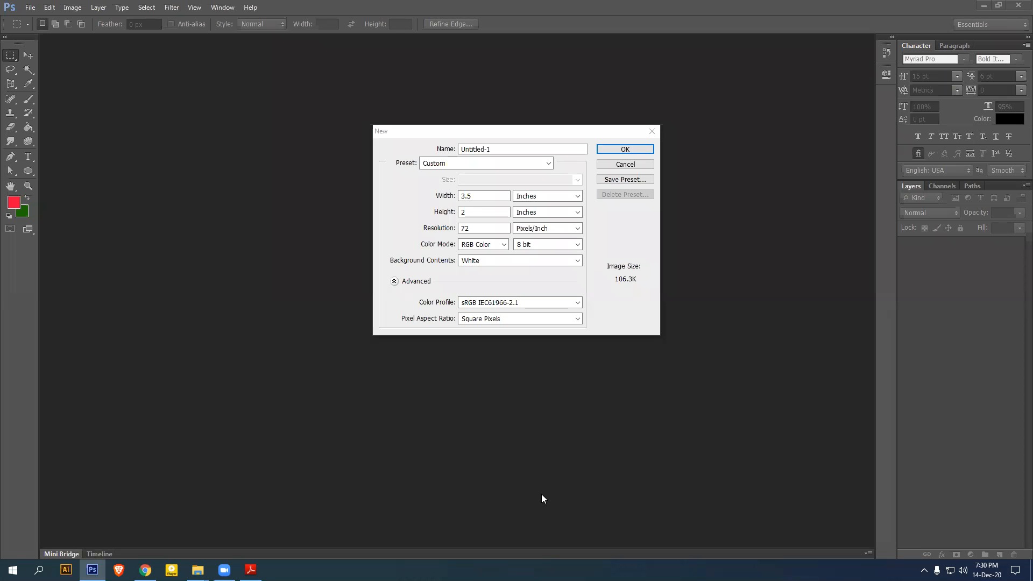
Set resolution to 300 pixels/inch and CMYK Color, then create the Untitled-1 document
click(466, 228)
drag(446, 232, 442, 233)
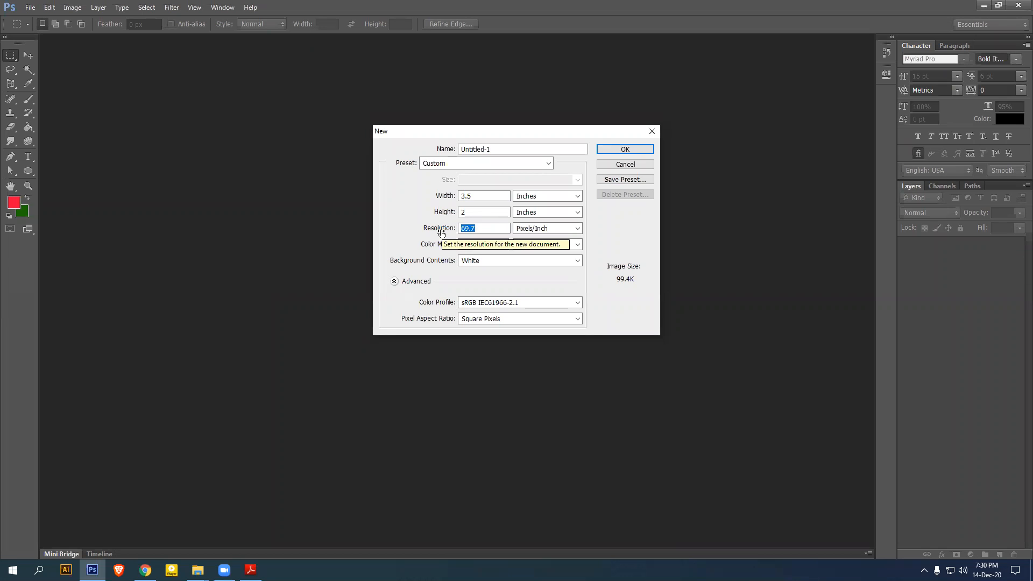
text(300)
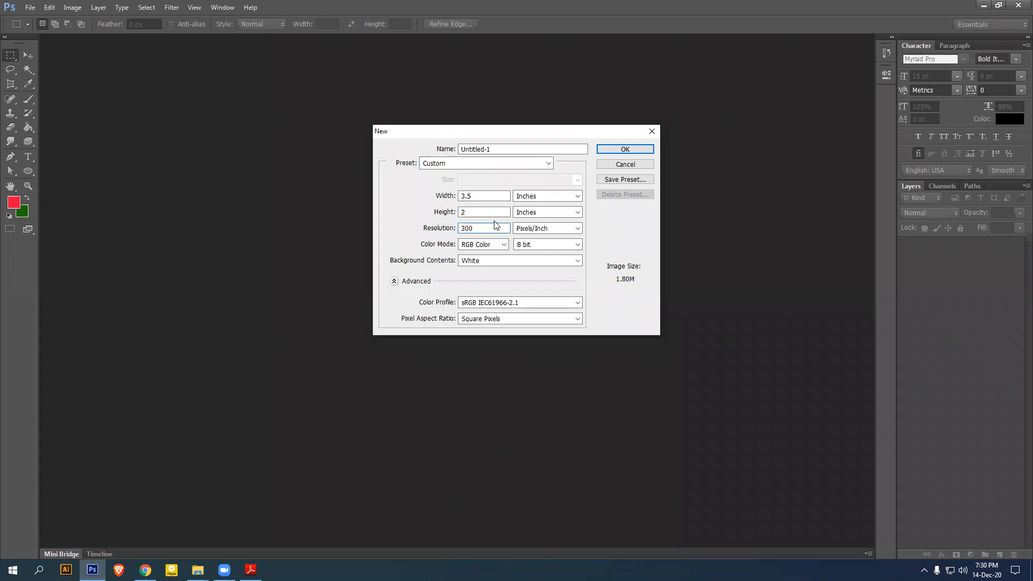
click(505, 245)
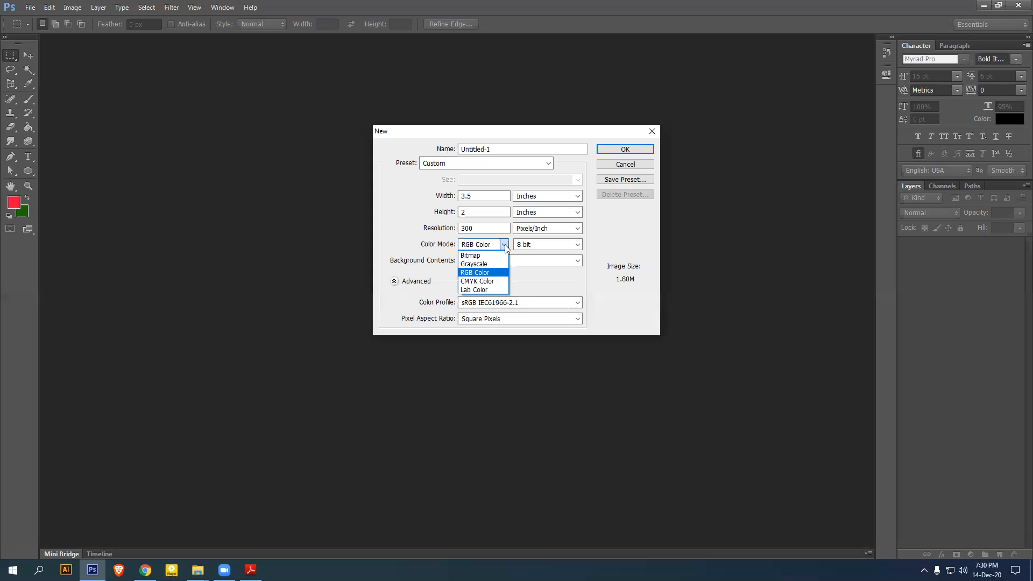
click(476, 279)
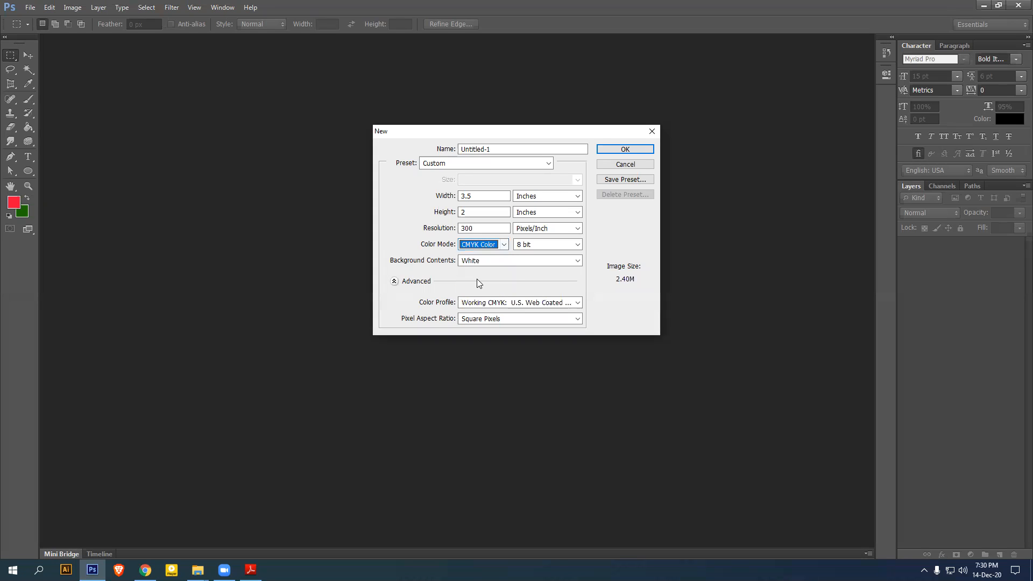
click(487, 229)
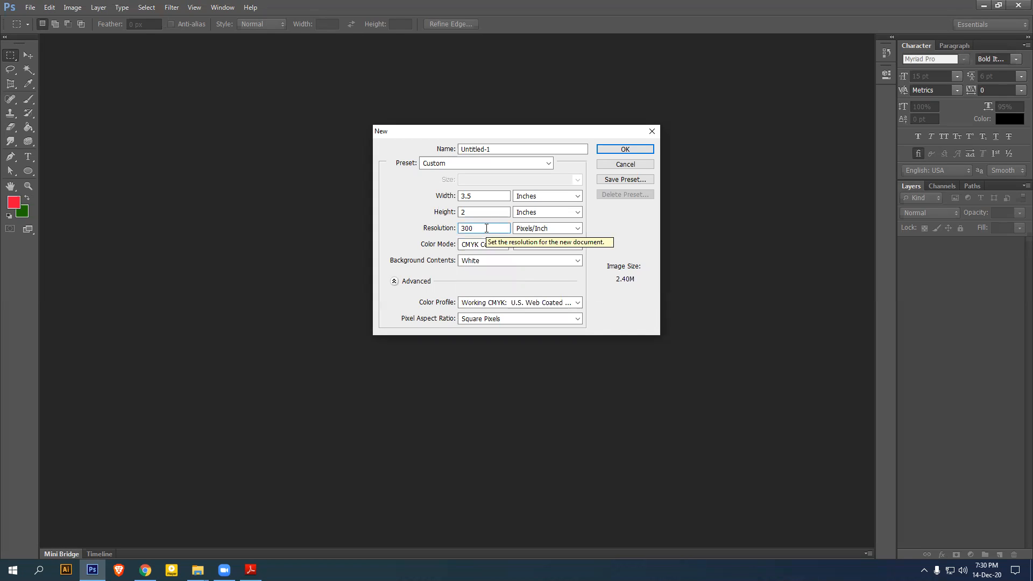
click(764, 239)
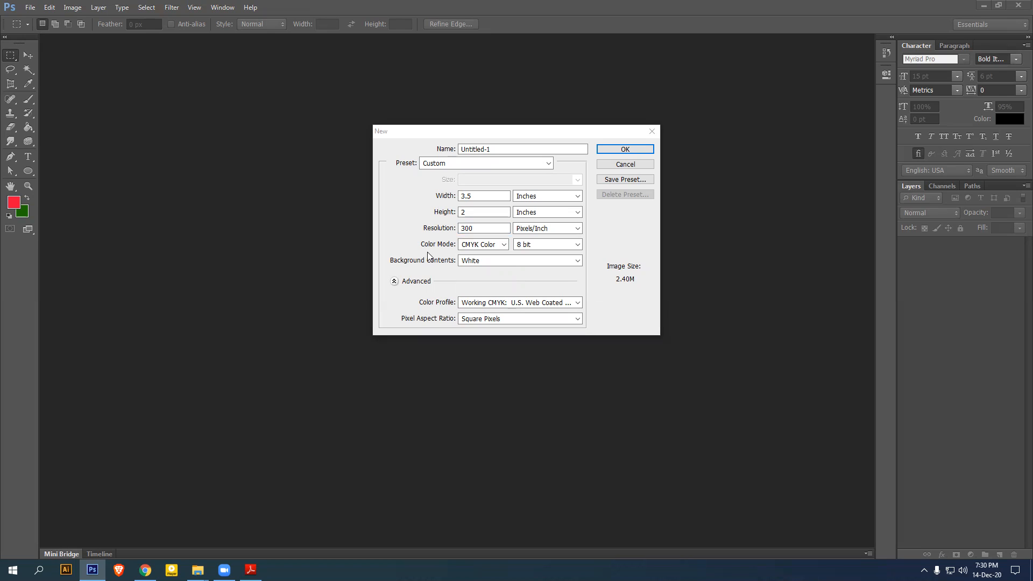
click(506, 245)
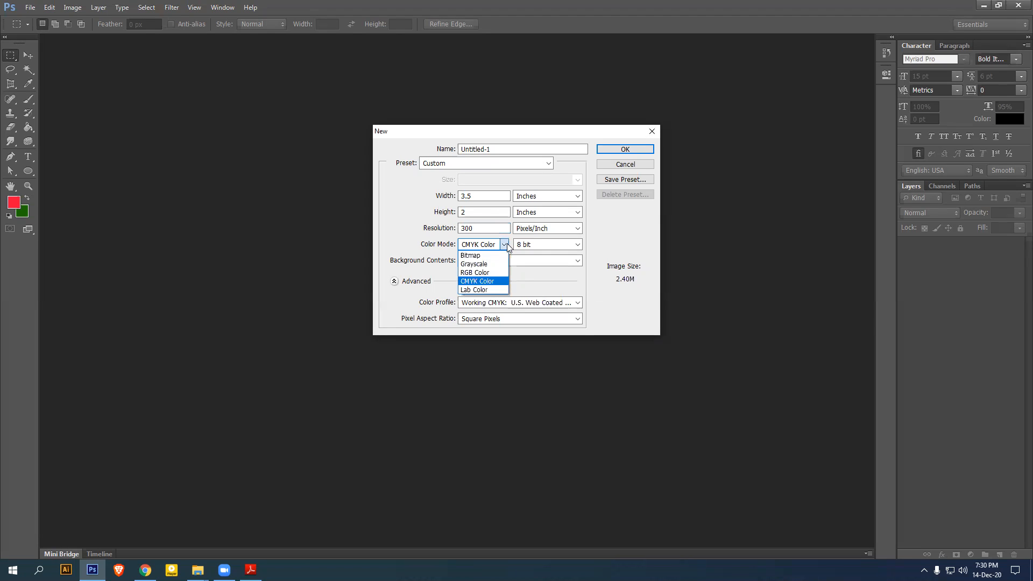
click(486, 282)
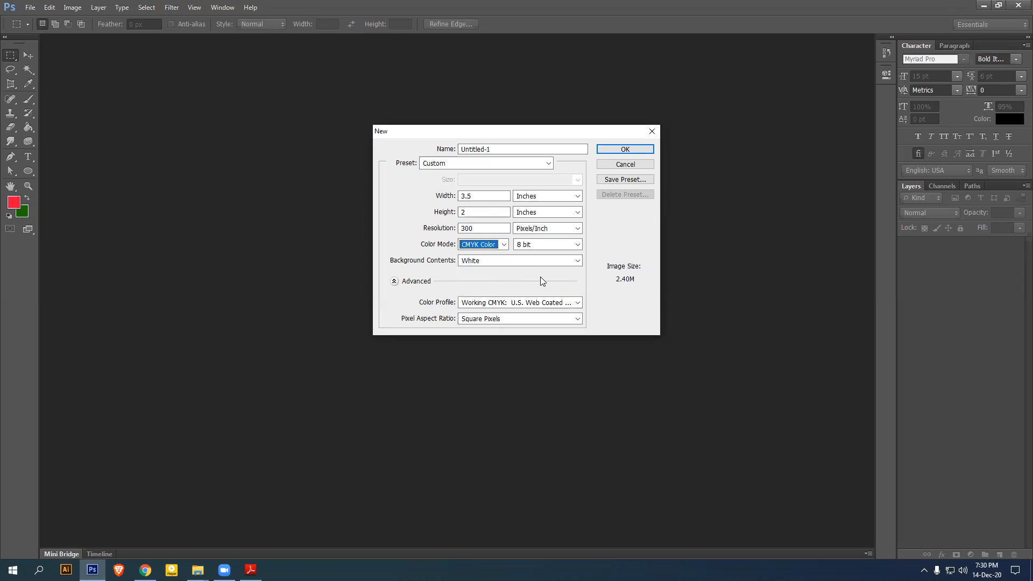
click(479, 196)
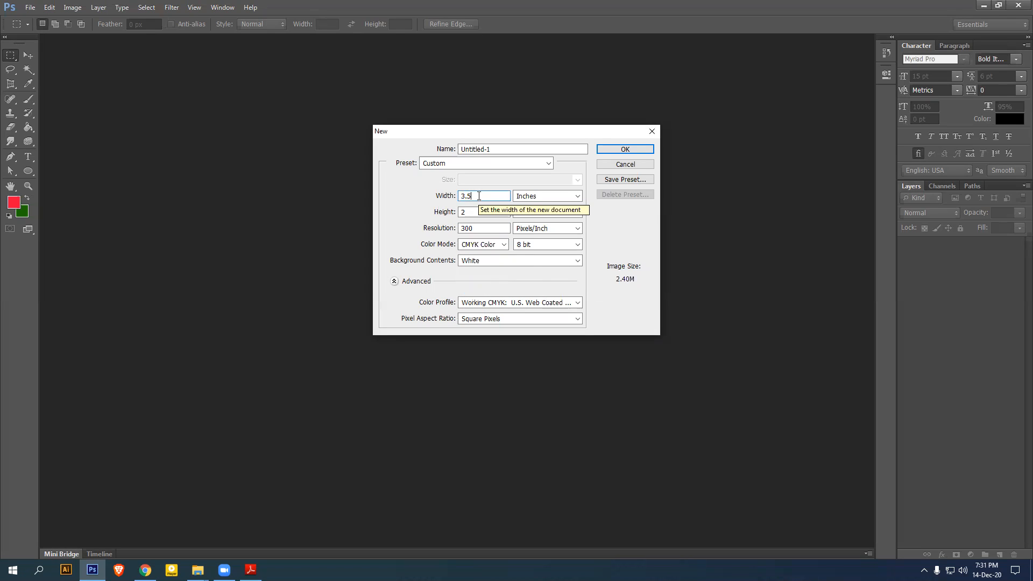
click(467, 214)
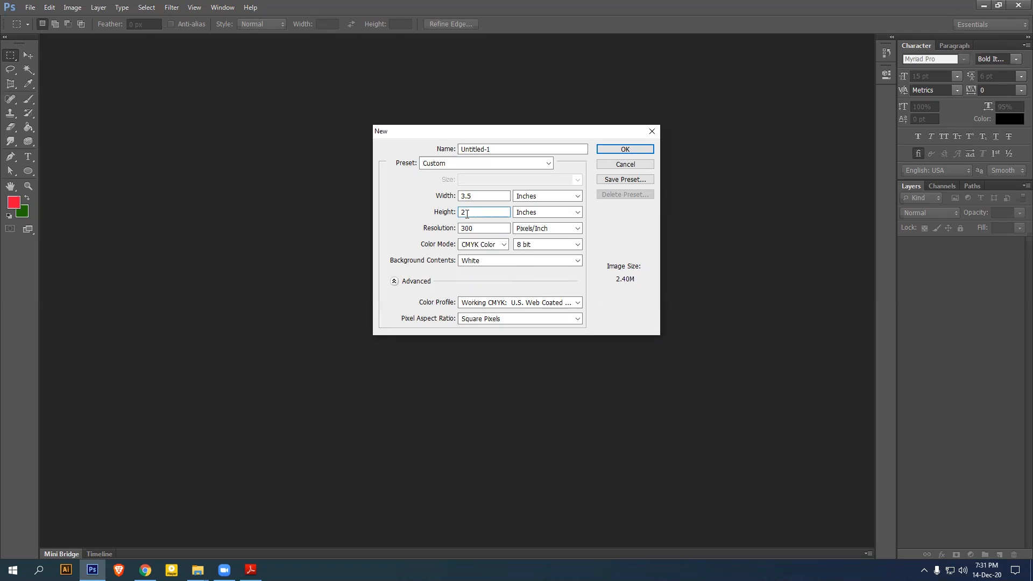
click(641, 150)
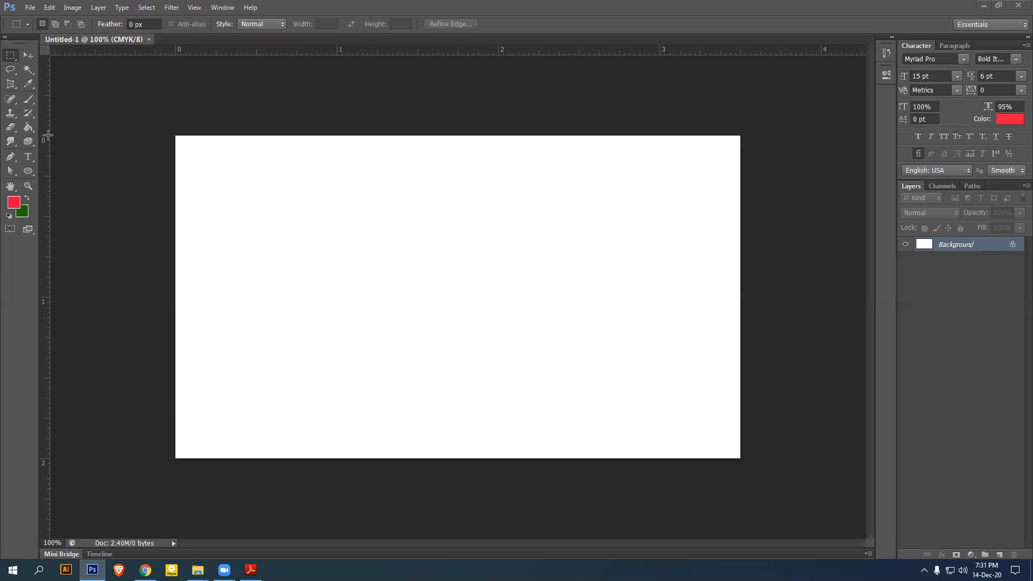
click(48, 7)
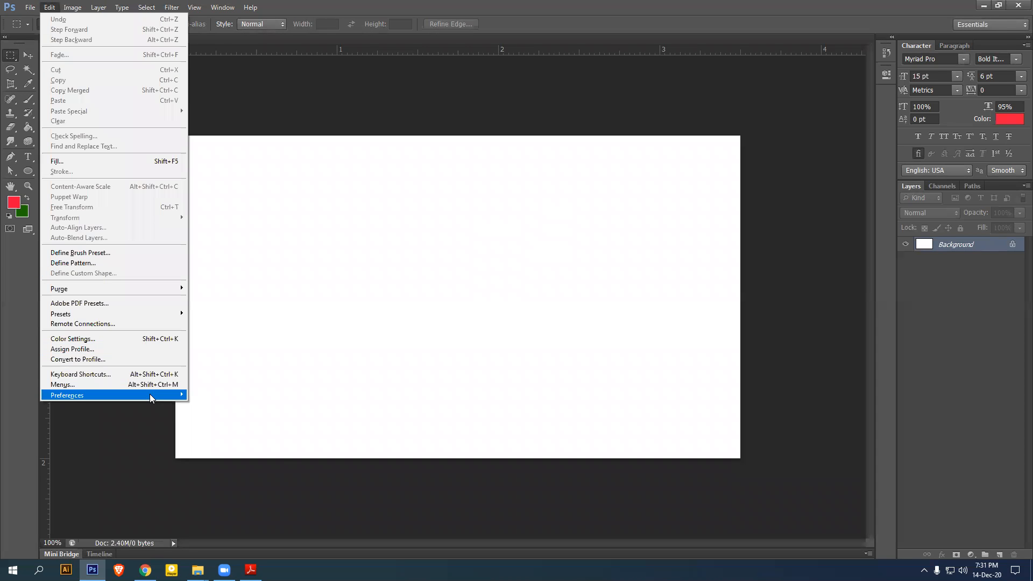
mouse_move(150, 394)
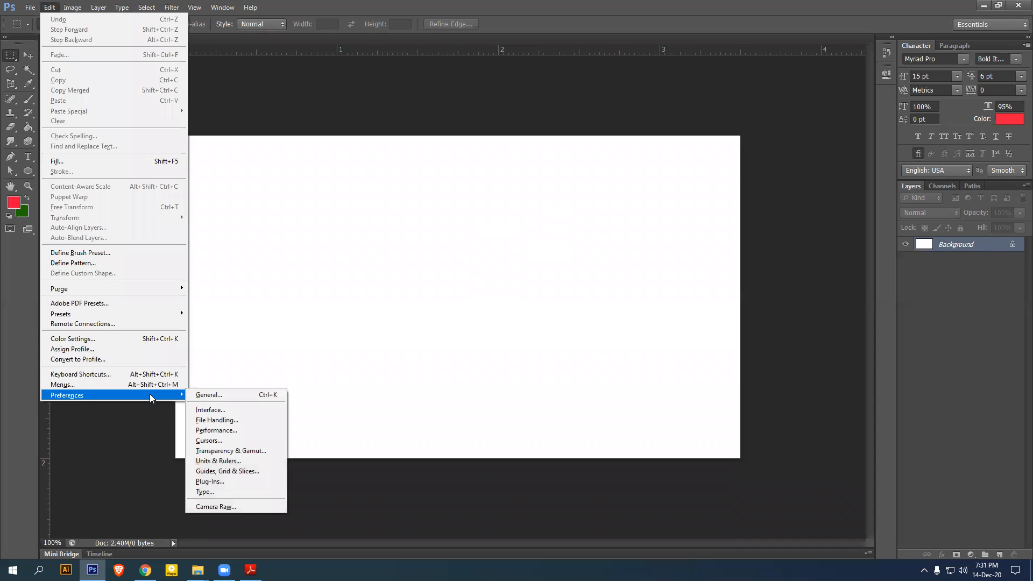
click(221, 389)
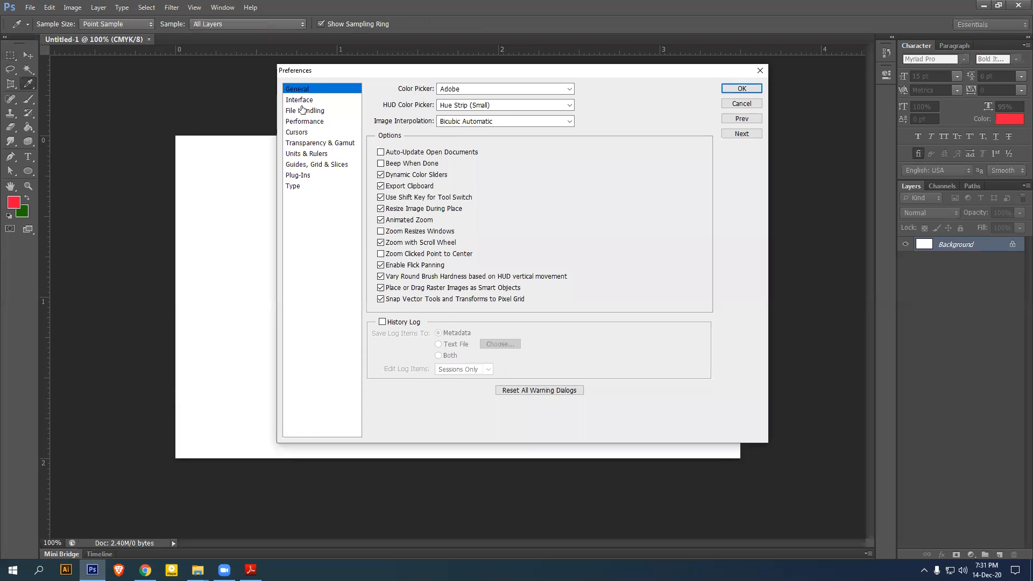
click(304, 110)
click(300, 100)
click(481, 320)
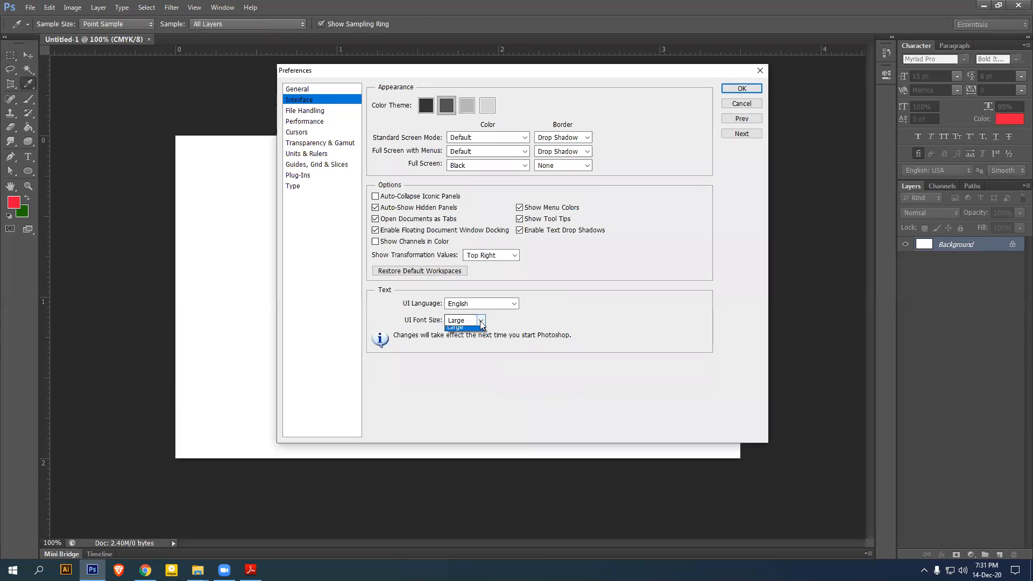
click(469, 347)
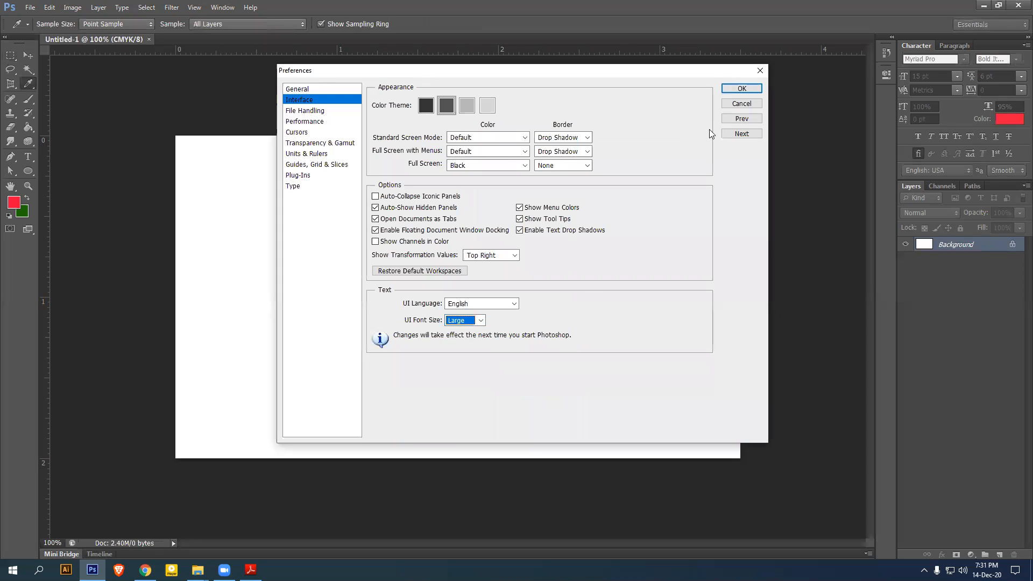
click(741, 88)
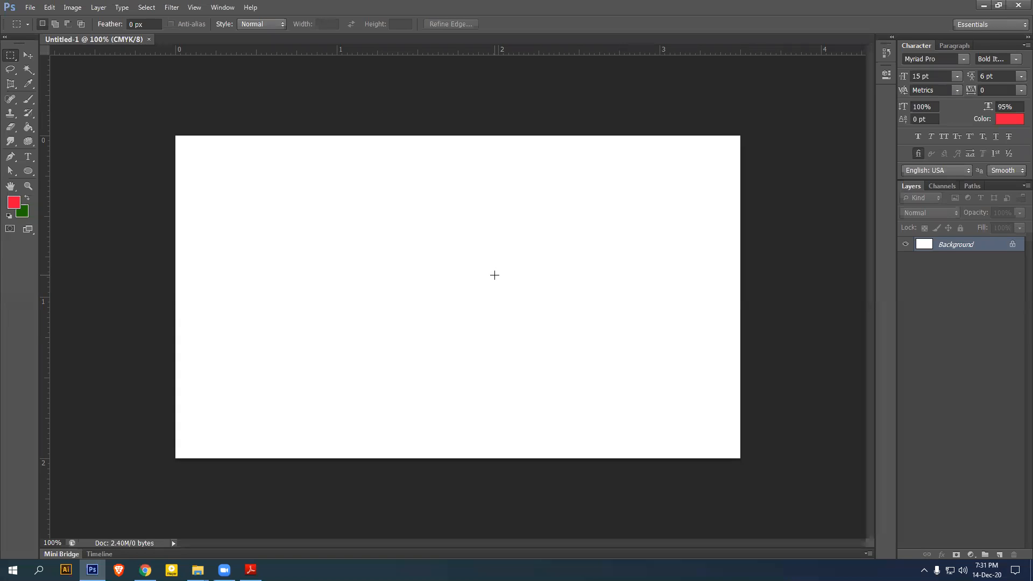
With the Move tool and rulers on, place horizontal guides at 0 and 2 inches
key(r)
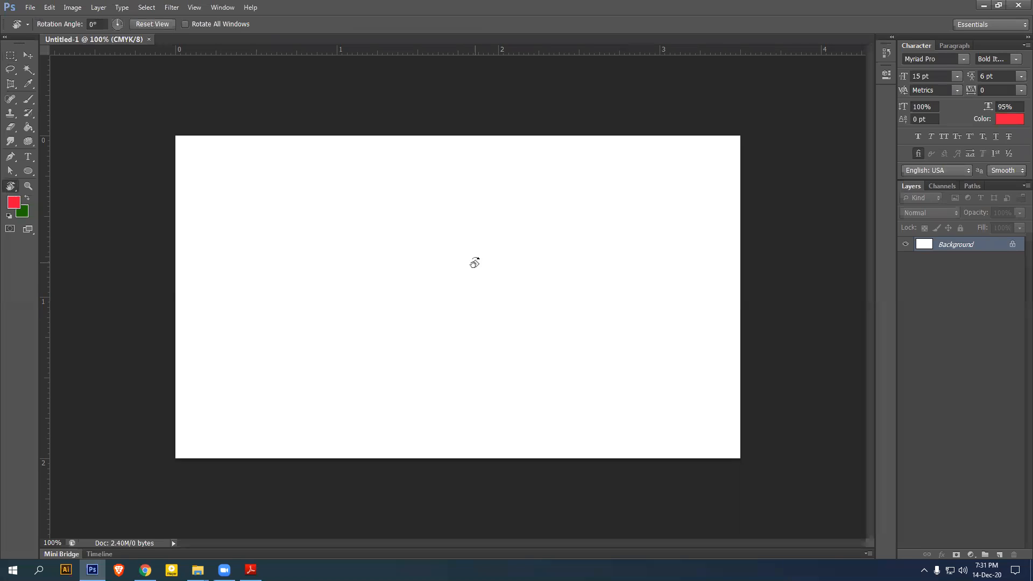
click(28, 55)
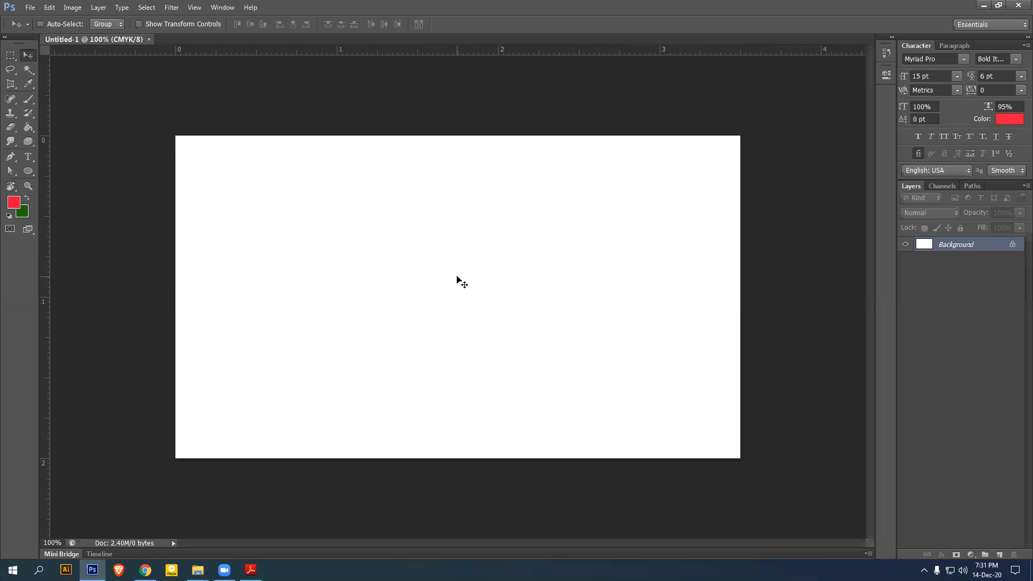
key(ctrl+r)
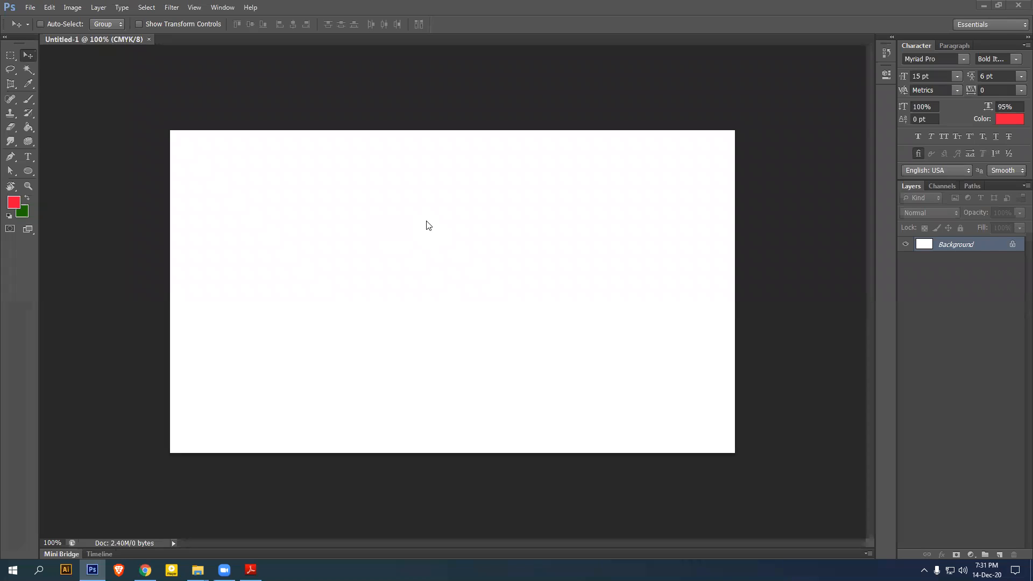
click(194, 7)
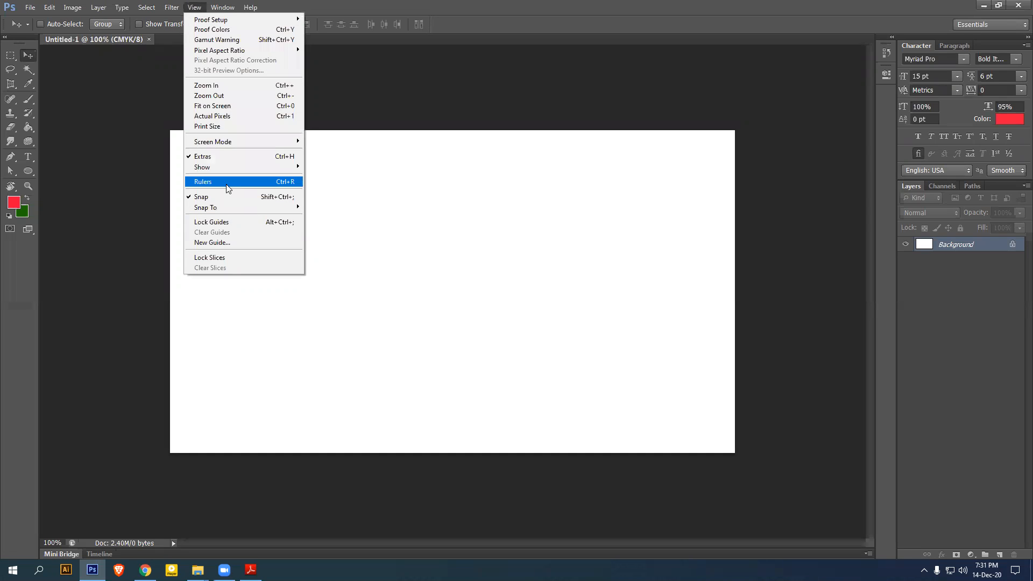
click(526, 10)
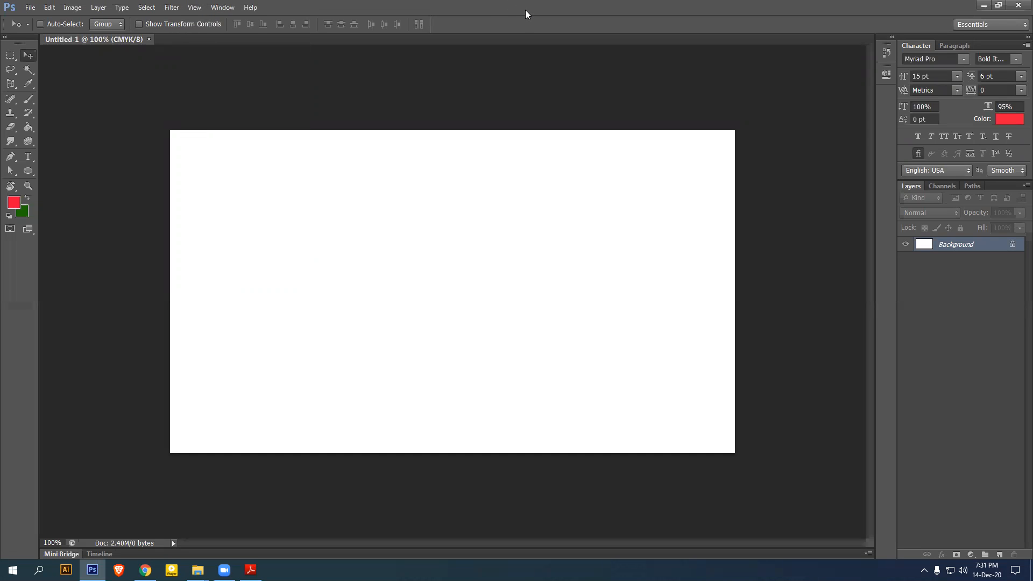
key(ctrl+r)
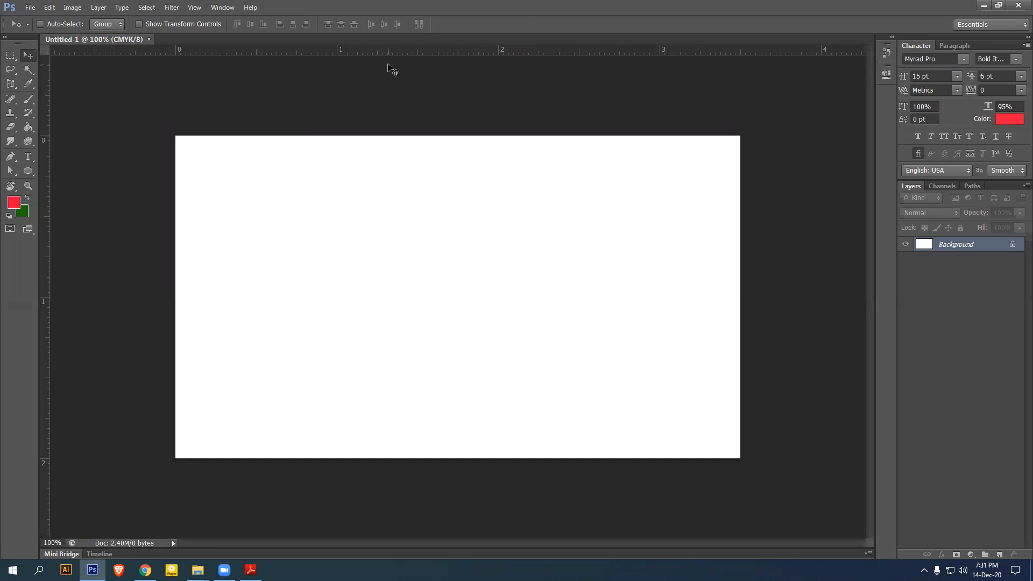
drag(431, 54, 435, 136)
drag(425, 54, 418, 458)
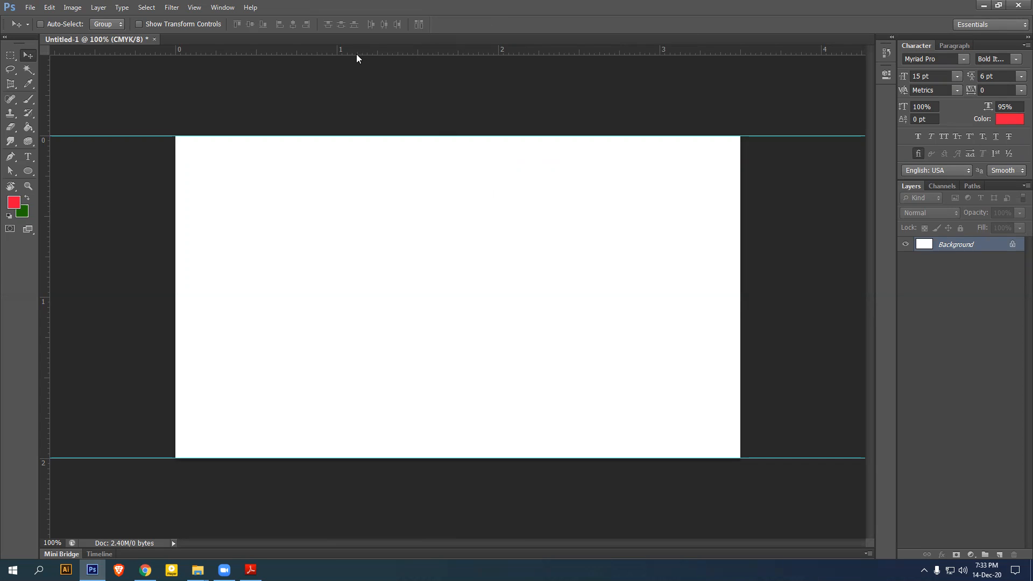
With rulers and snapping confirmed, place vertical guides on the card's left and right edges
click(194, 7)
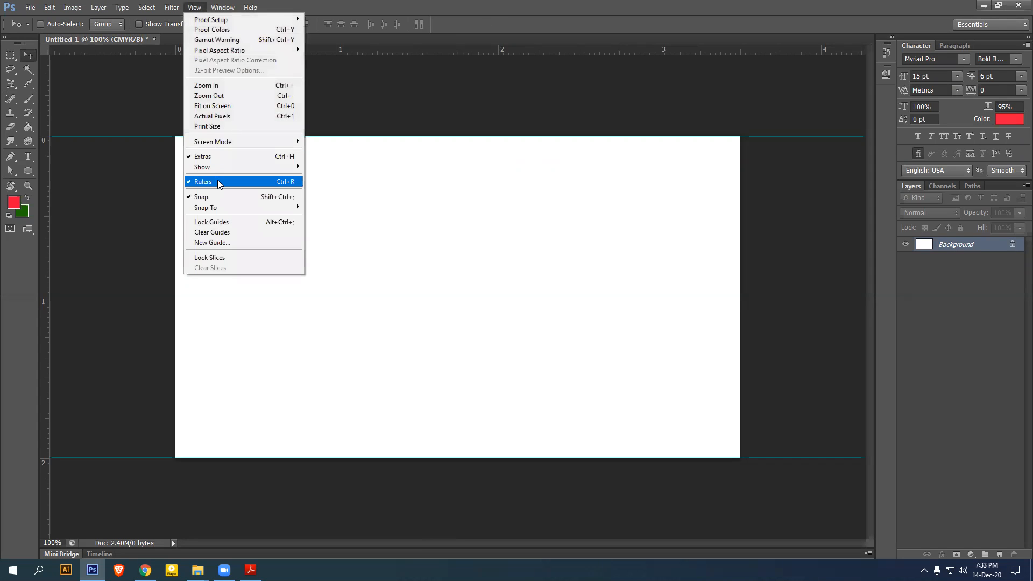
click(515, 11)
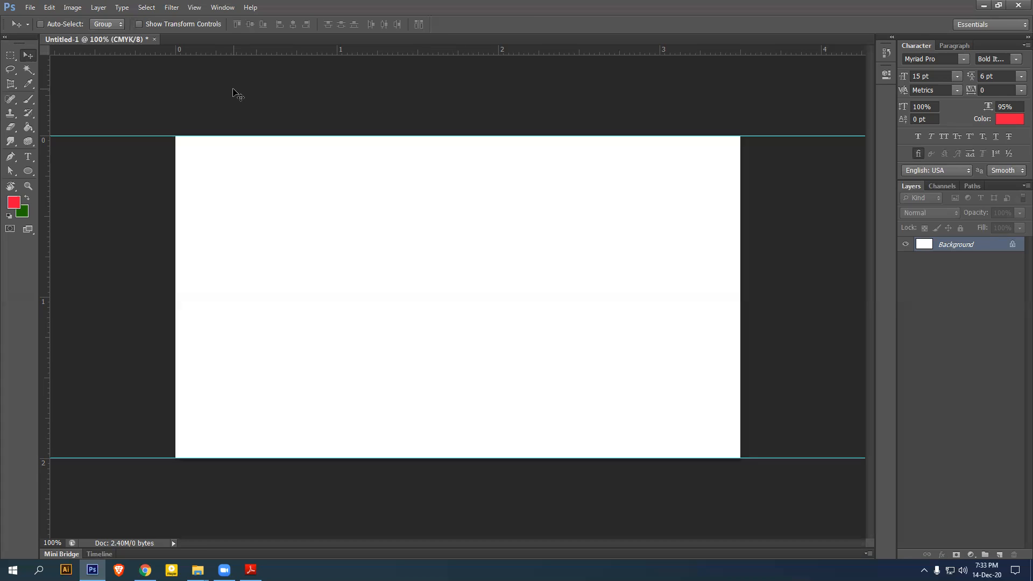
drag(43, 186, 729, 257)
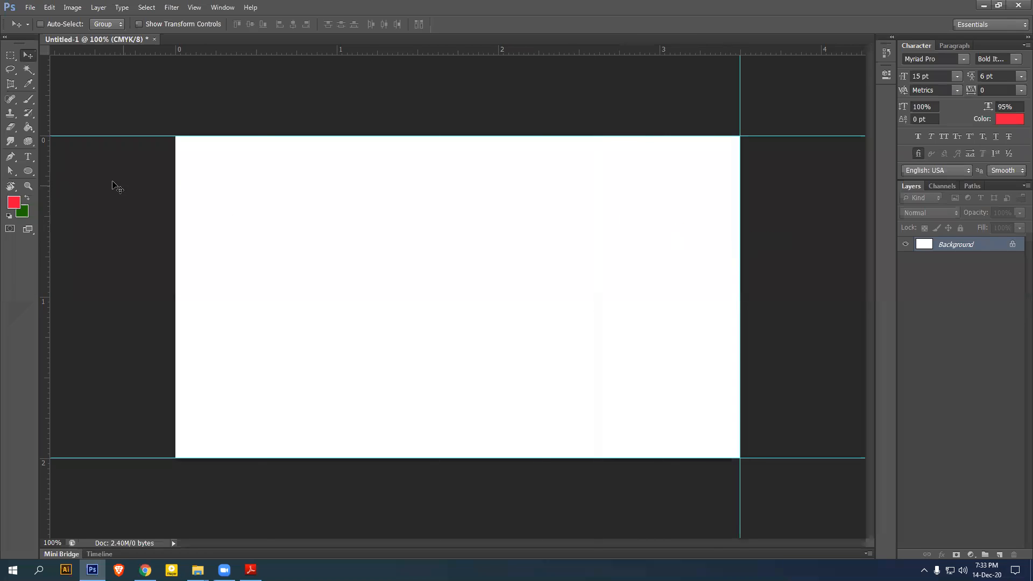
drag(46, 172, 176, 198)
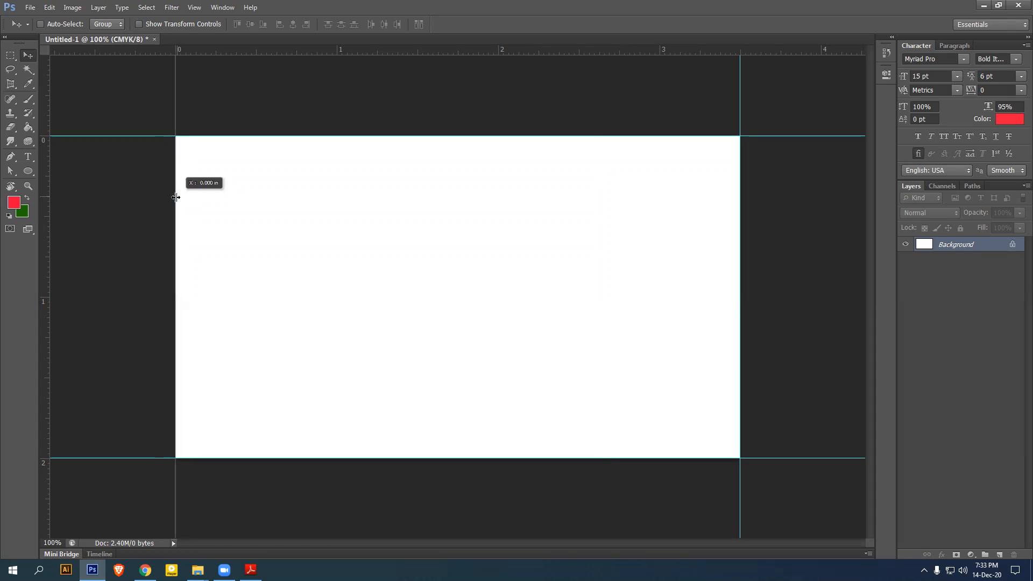
click(194, 8)
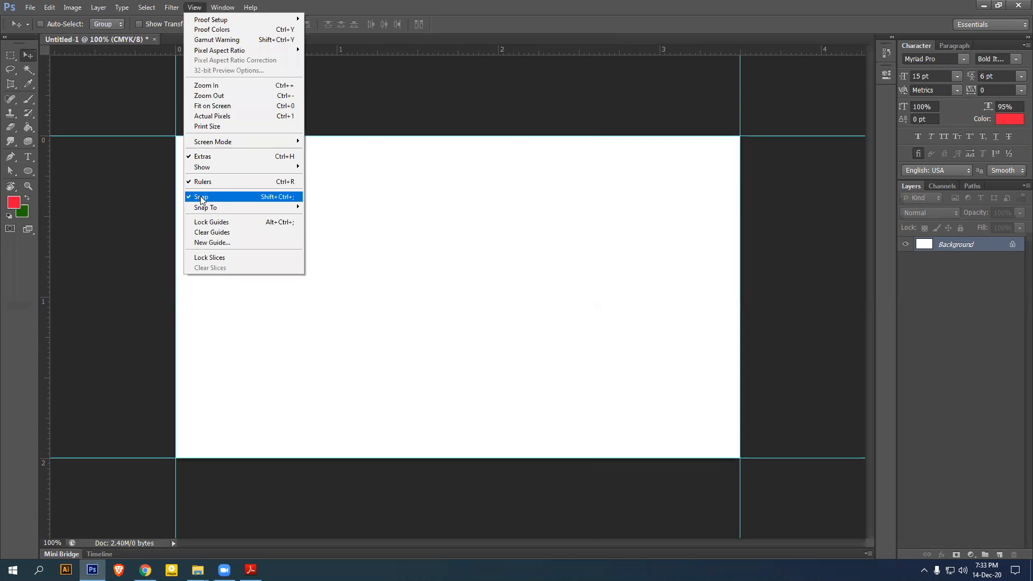
click(135, 150)
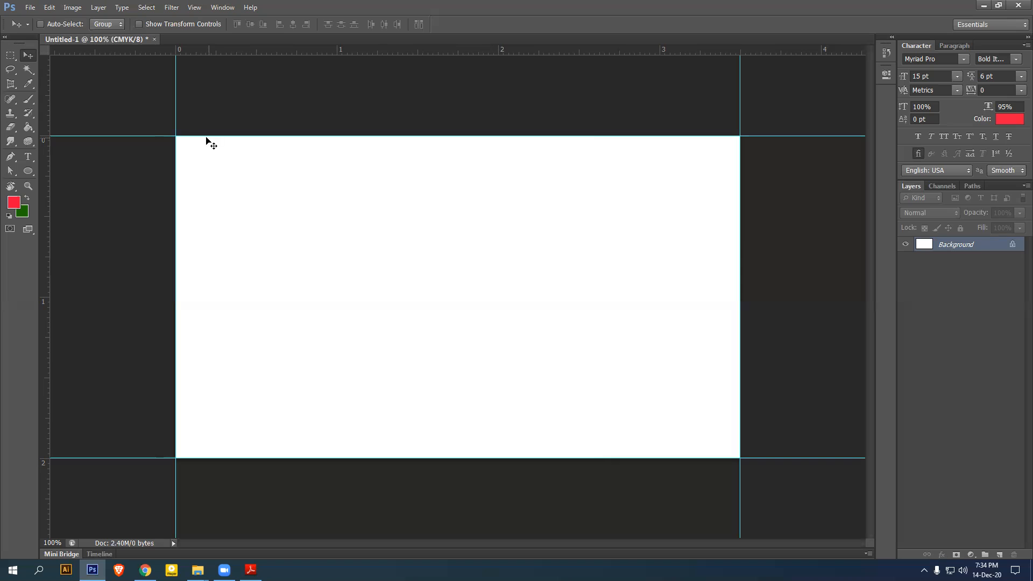
click(70, 10)
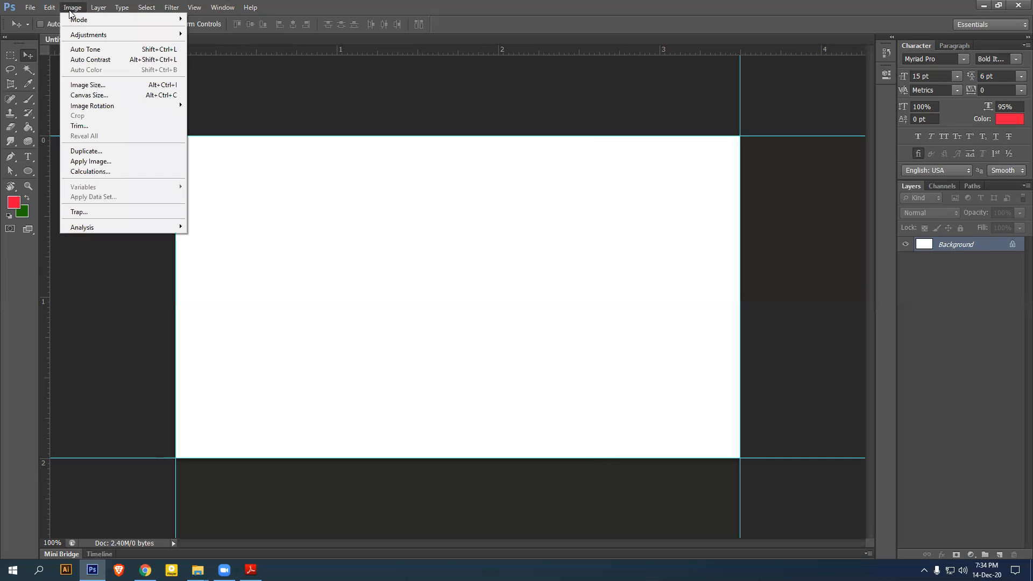
Enlarge the canvas by a relative 0.25 in width and 0.25 in height
click(109, 95)
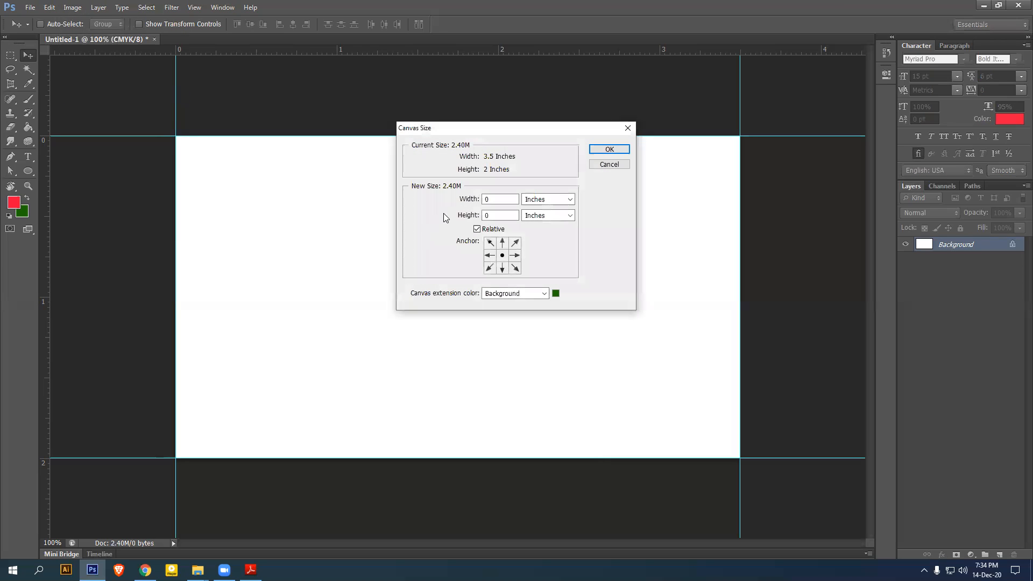
click(477, 230)
click(477, 230)
click(499, 199)
text(.25)
click(515, 216)
text(.25)
click(610, 150)
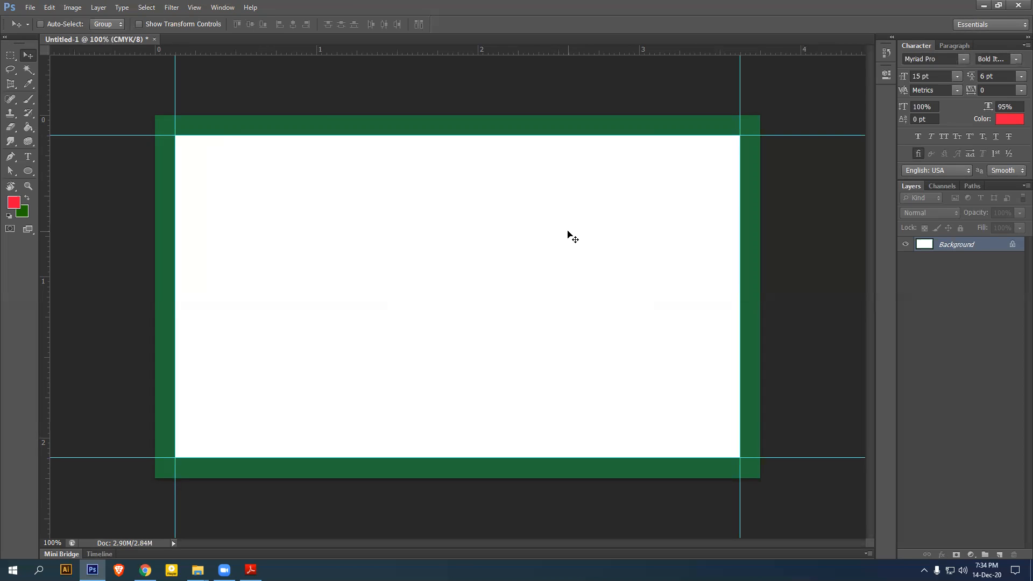
Add guides along the top, right and left edges of the green border
drag(459, 49, 431, 478)
drag(46, 224, 745, 274)
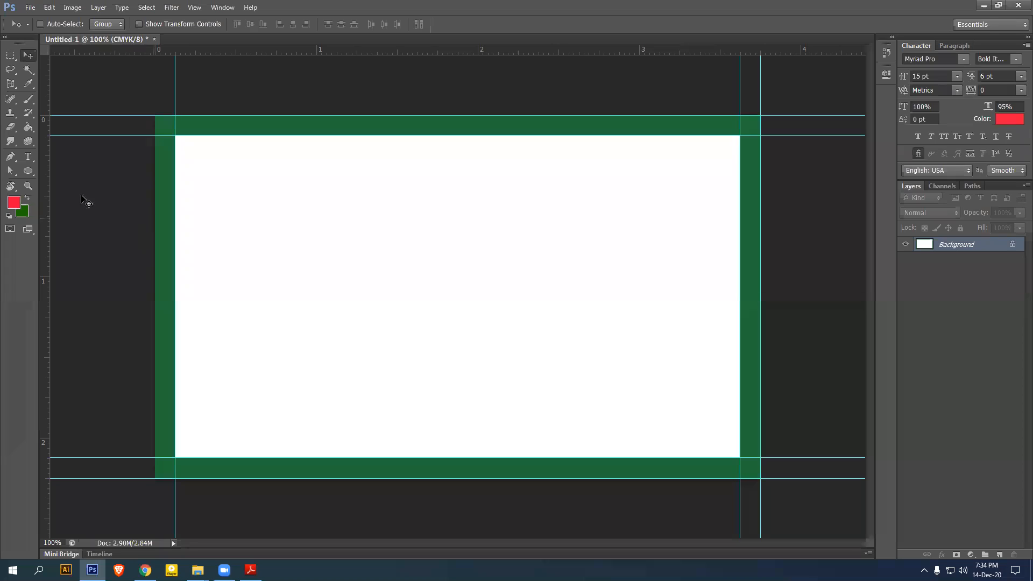
drag(48, 193, 155, 195)
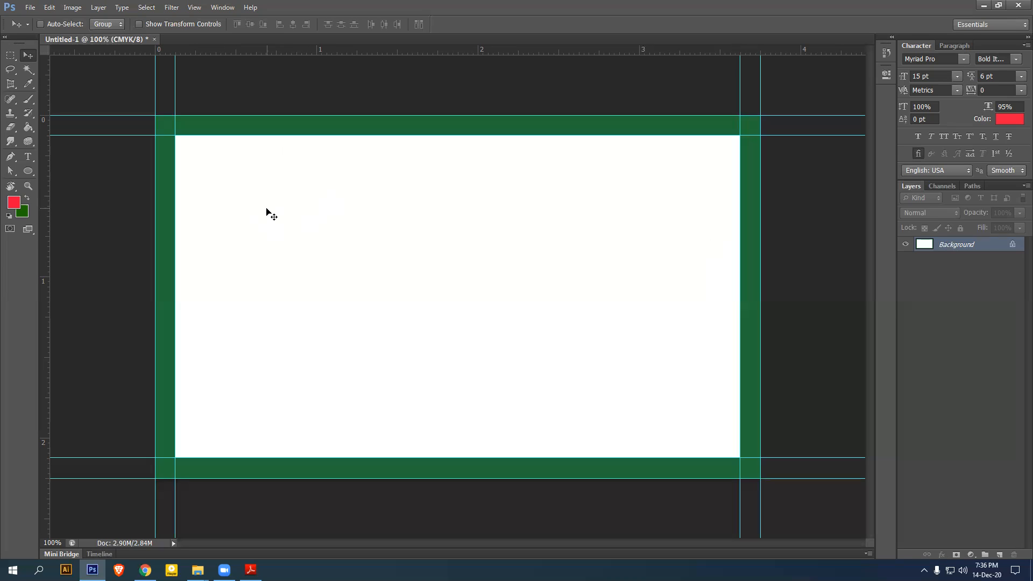
Set the Rectangular Marquee to a Fixed Size of 0.125 in × 0.125 in
click(9, 55)
drag(10, 55, 49, 57)
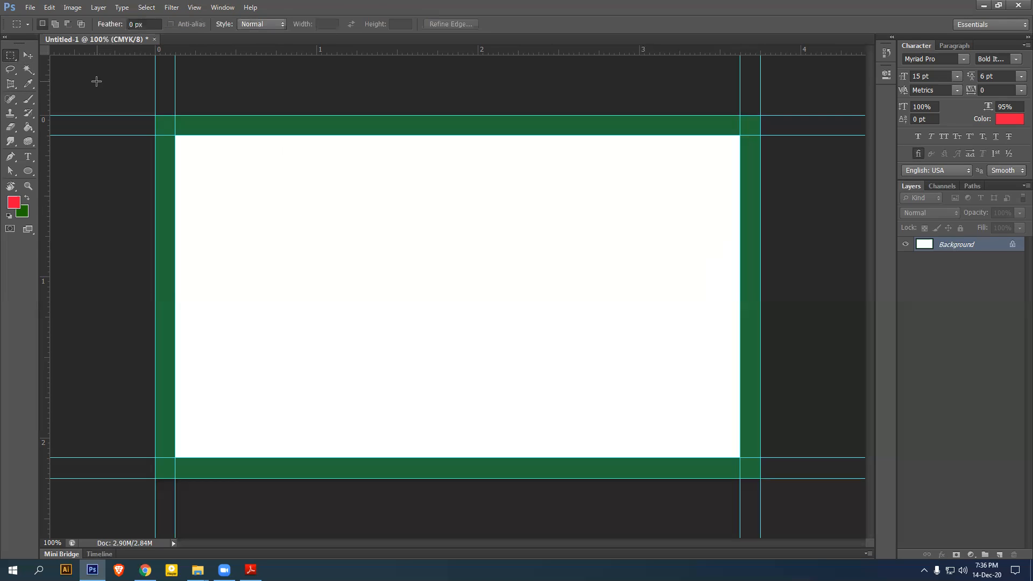
click(285, 25)
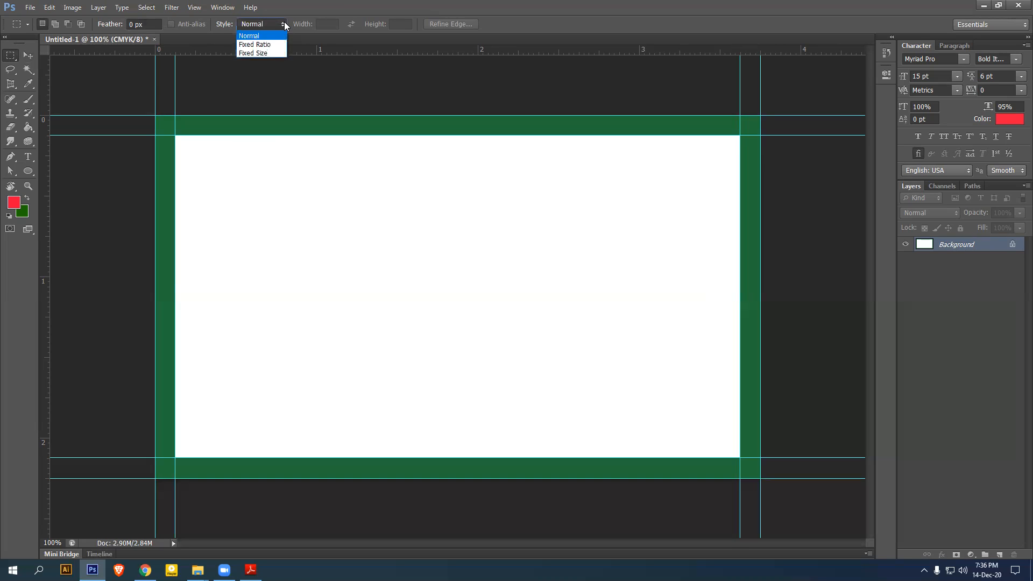
click(257, 52)
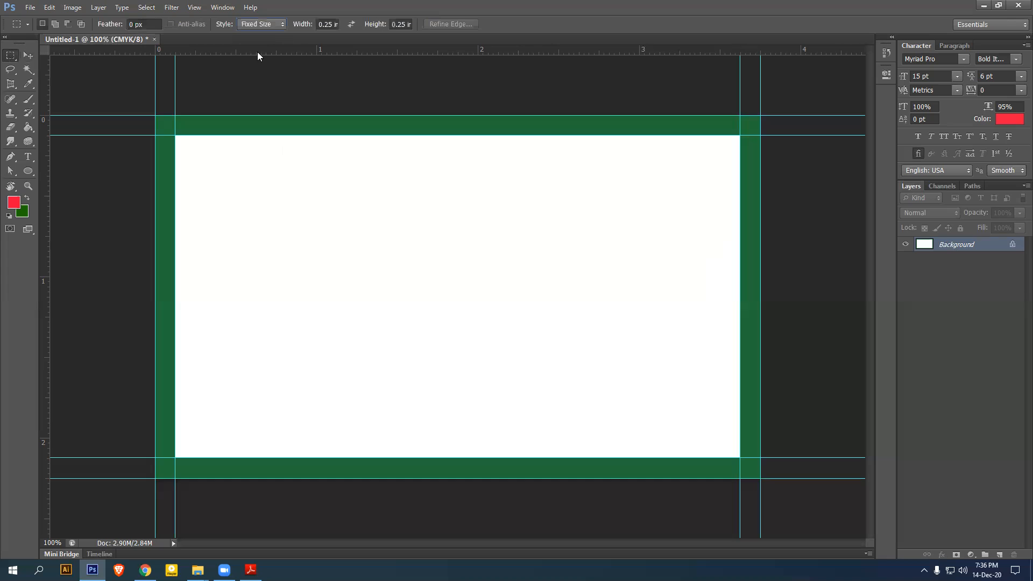
click(331, 24)
click(407, 22)
click(326, 25)
text(0.12)
text(5in)
key(Tab)
text(0.125in)
key(Return)
Snap a 0.125 in square into the top-left corner and add guides at its right and bottom
click(324, 198)
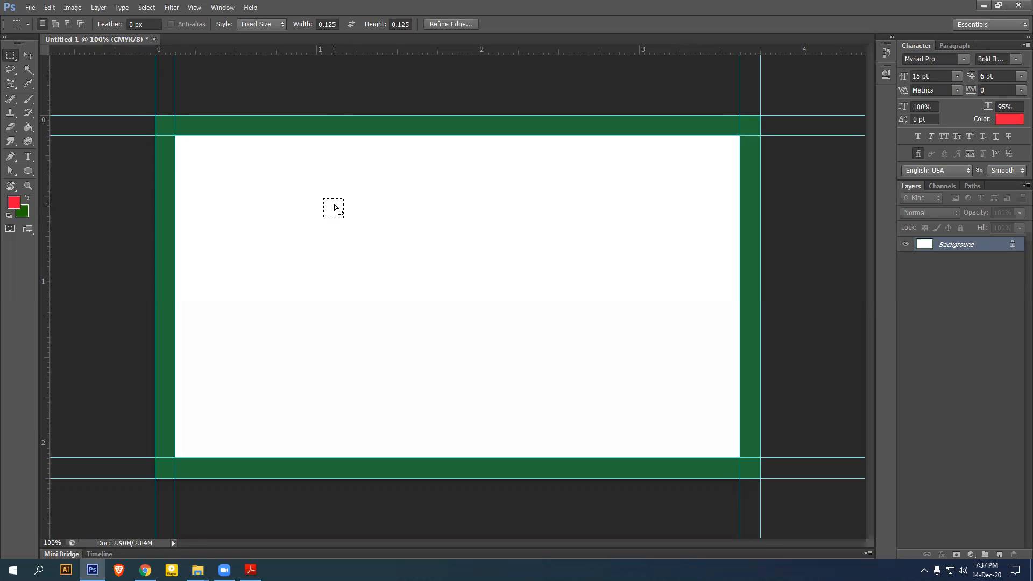
drag(228, 174, 187, 147)
drag(44, 191, 197, 205)
drag(294, 65, 298, 155)
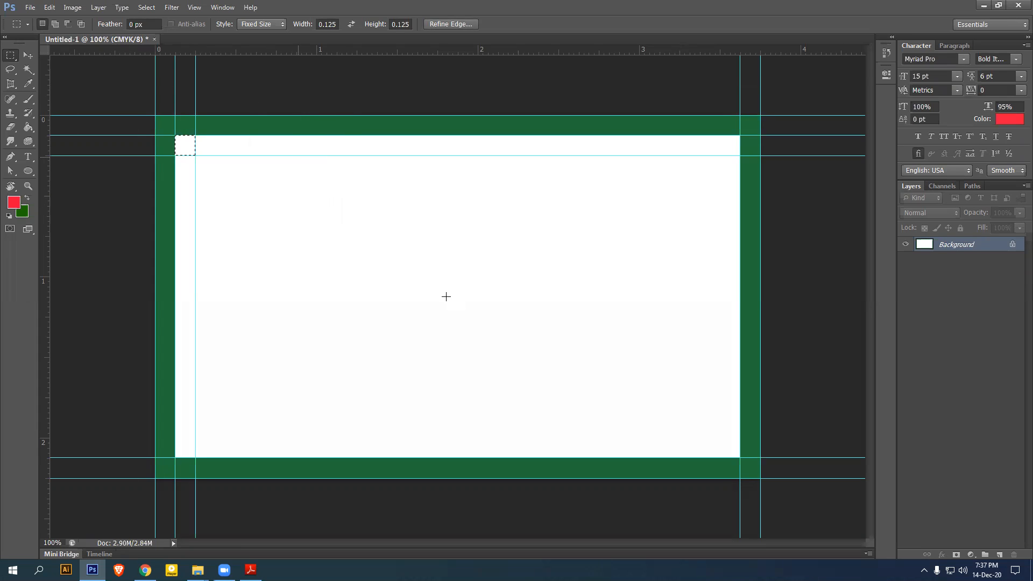
Snap a square into the bottom-right corner, add guides at its top and left, then deselect
click(693, 426)
drag(706, 440, 733, 453)
drag(528, 53, 623, 437)
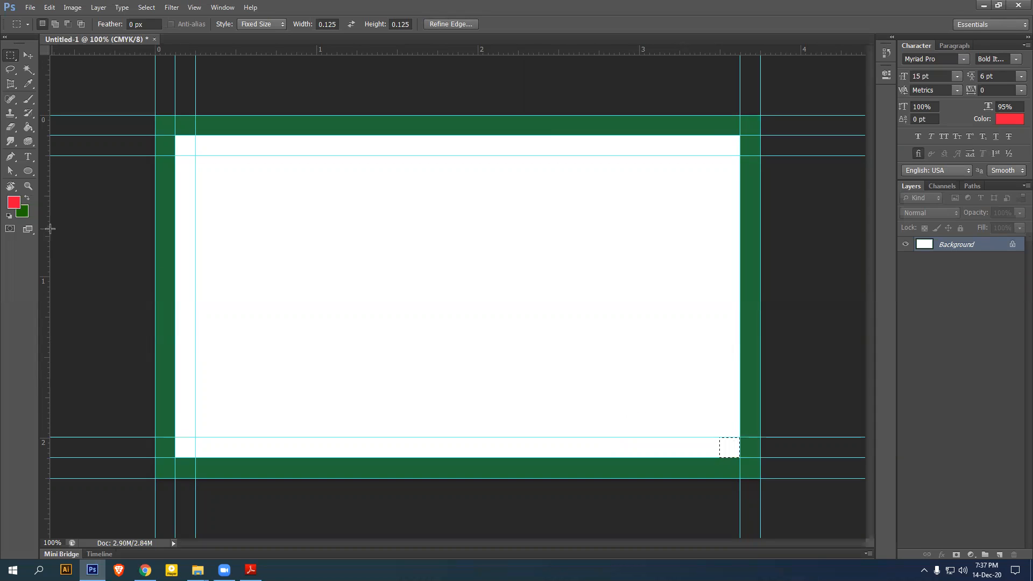
drag(45, 231, 720, 309)
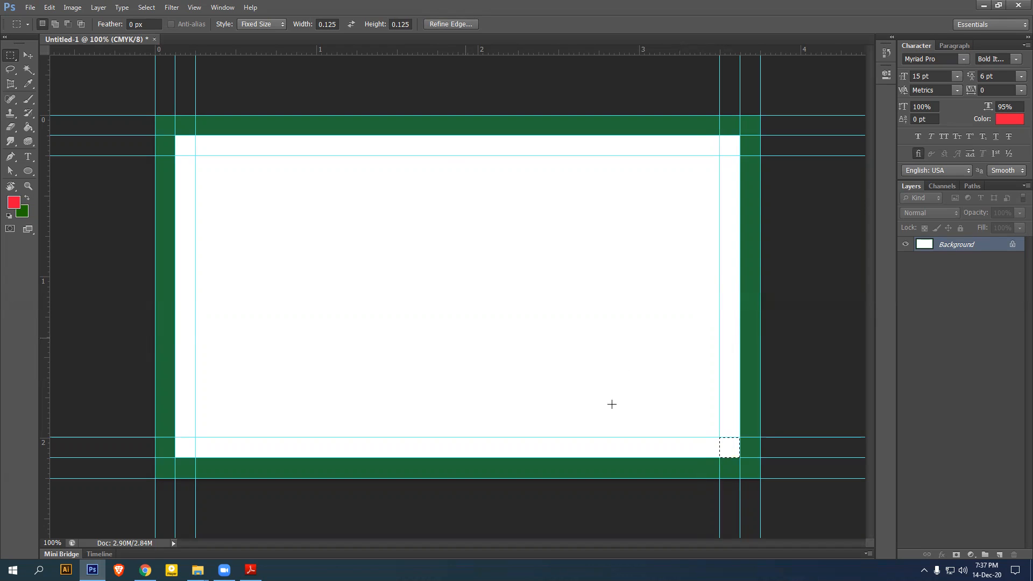
click(730, 442)
click(32, 53)
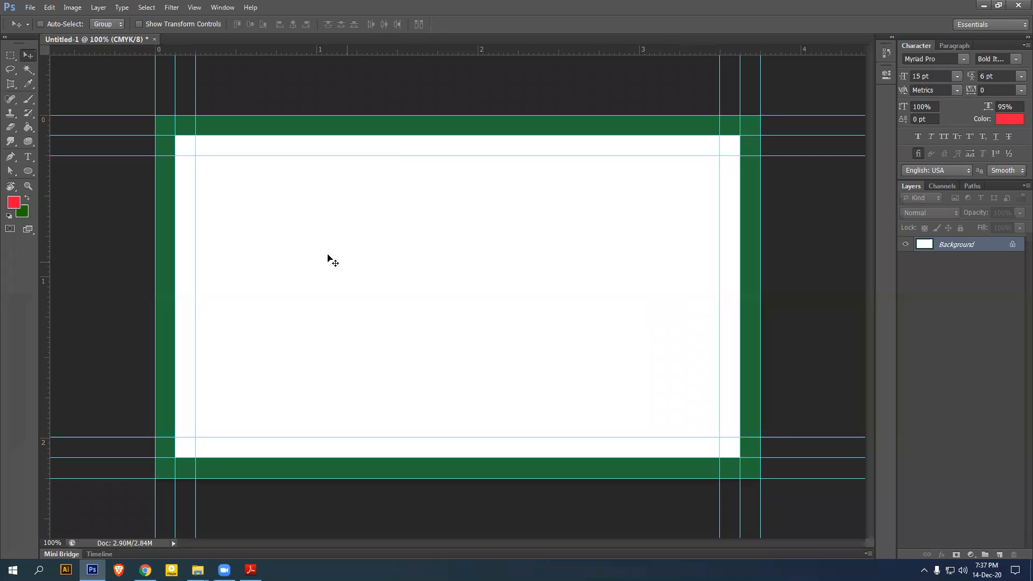
Draw a rectangle shape covering the entire canvas
click(27, 171)
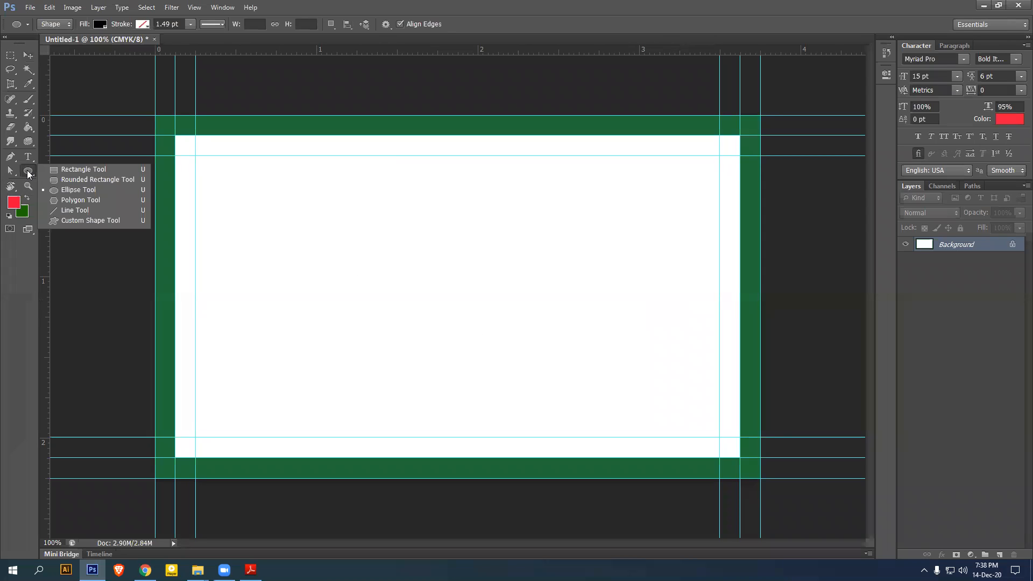
click(76, 169)
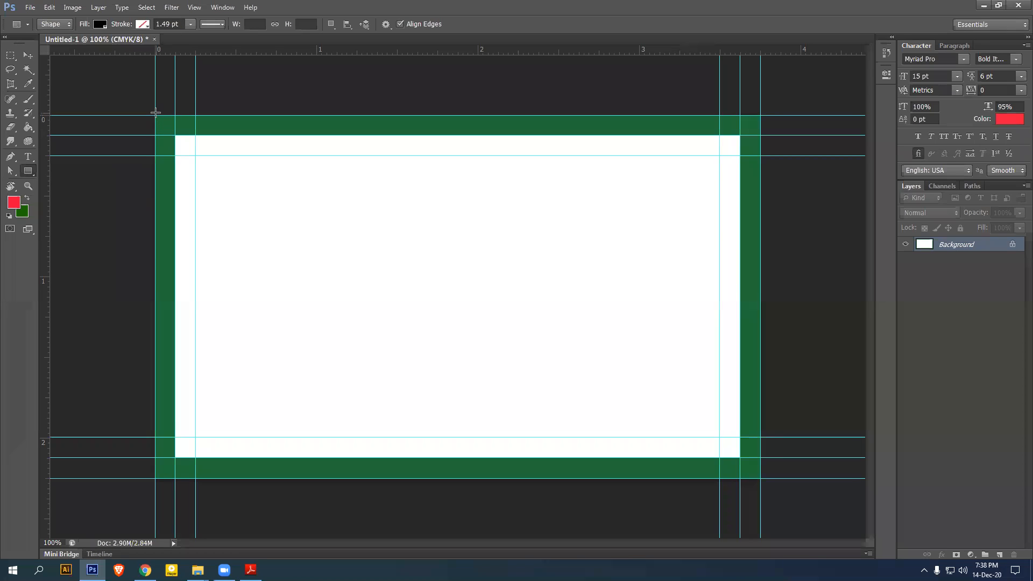
drag(155, 115, 761, 476)
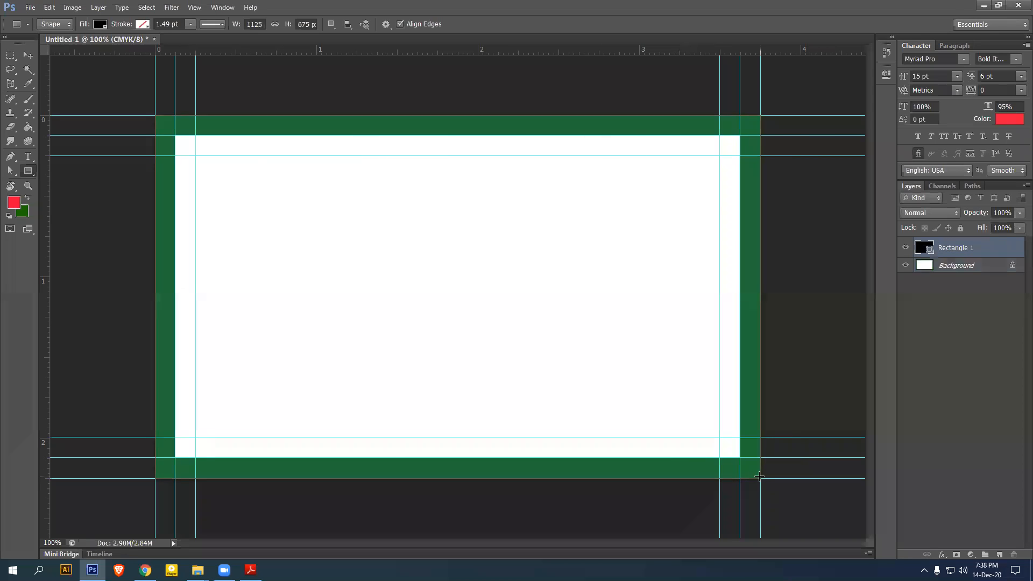
Delete the Background layer, leaving only Rectangle 1
click(969, 266)
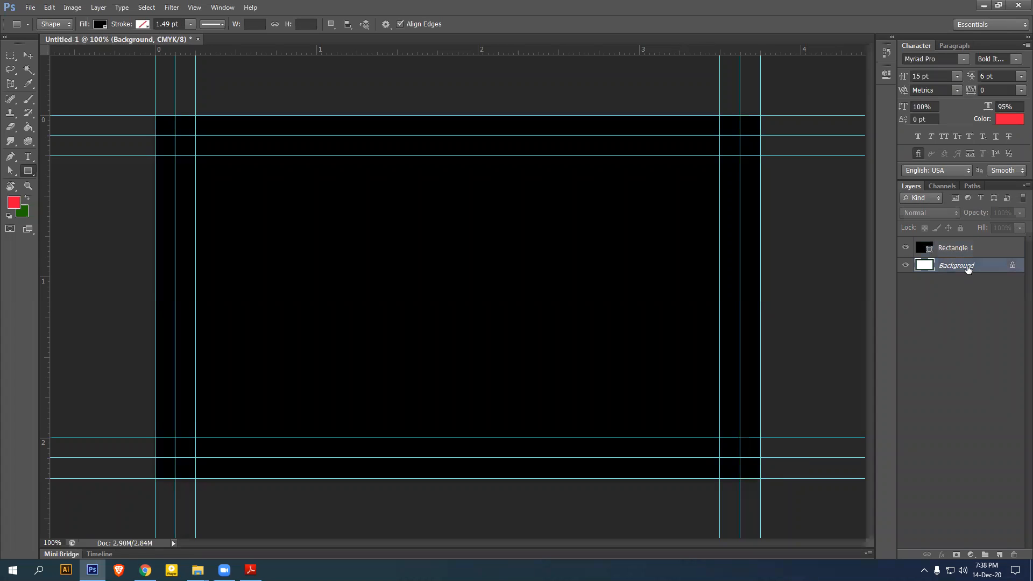
right_click(968, 267)
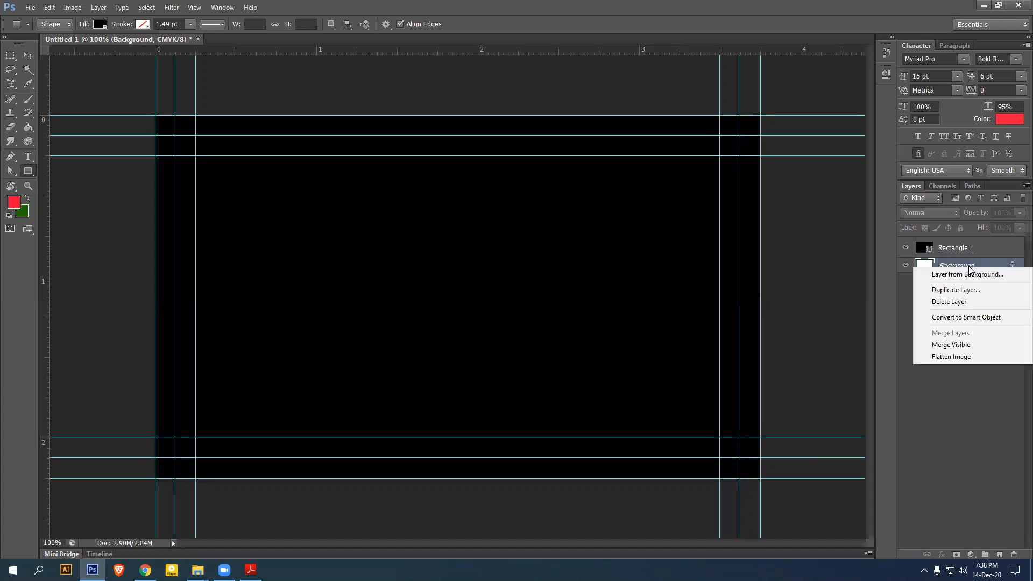
click(956, 303)
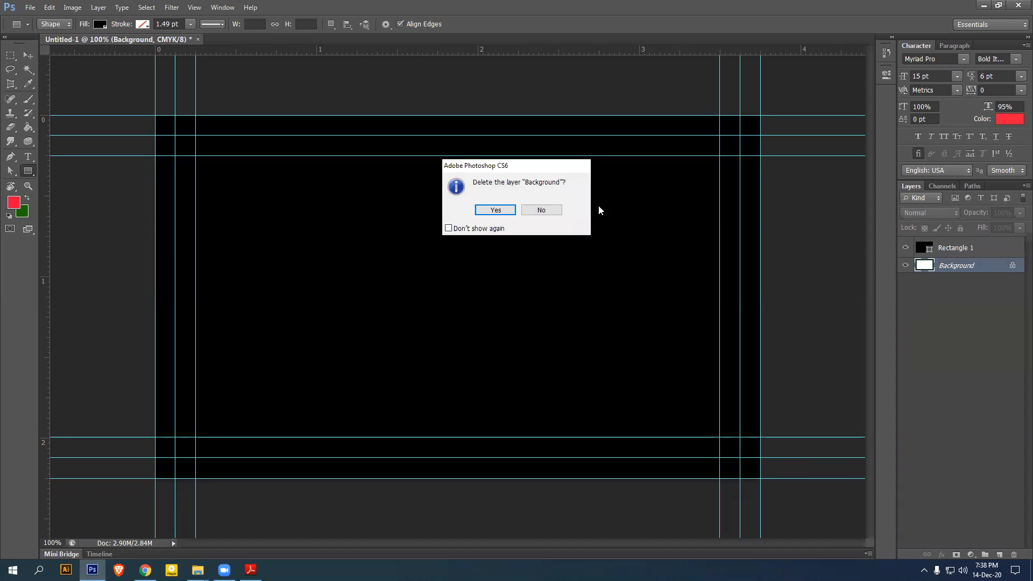
click(495, 210)
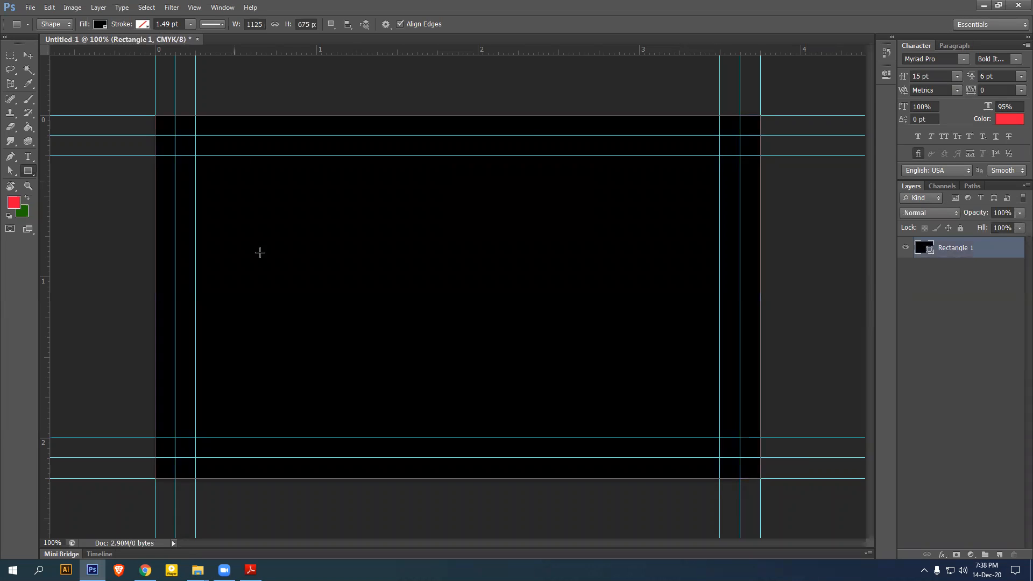
Rename Rectangle 1 to 'main bg' and duplicate it
double_click(956, 248)
text(main bg)
key(Return)
key(ctrl+j)
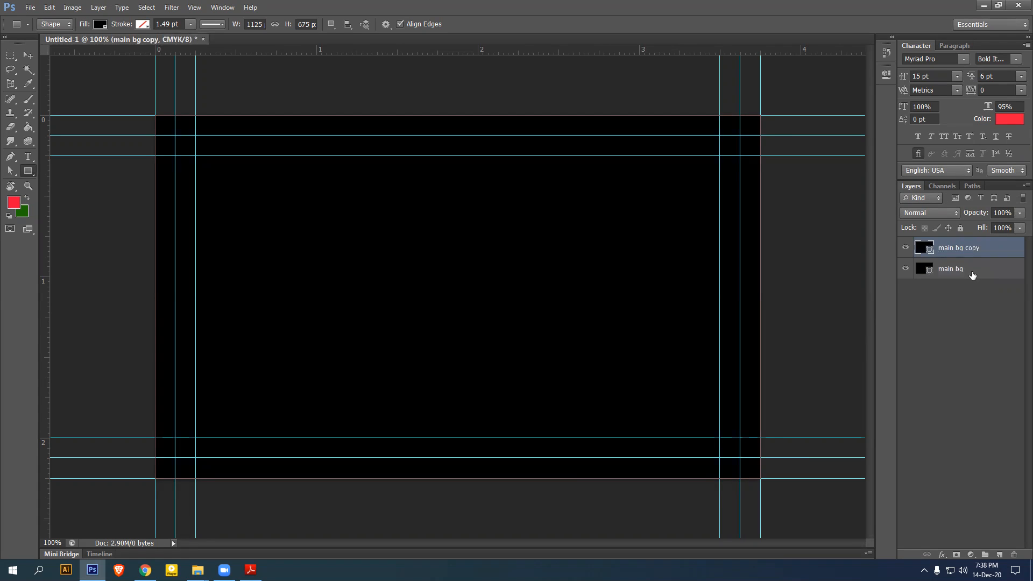
Change the original main bg layer's fill to pure white
click(966, 275)
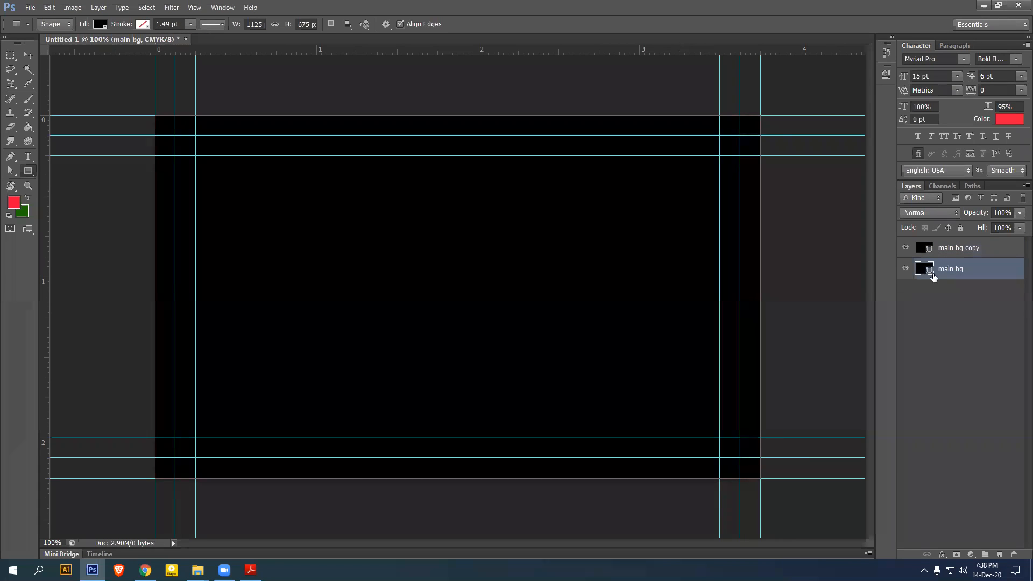
double_click(929, 275)
drag(562, 137, 537, 105)
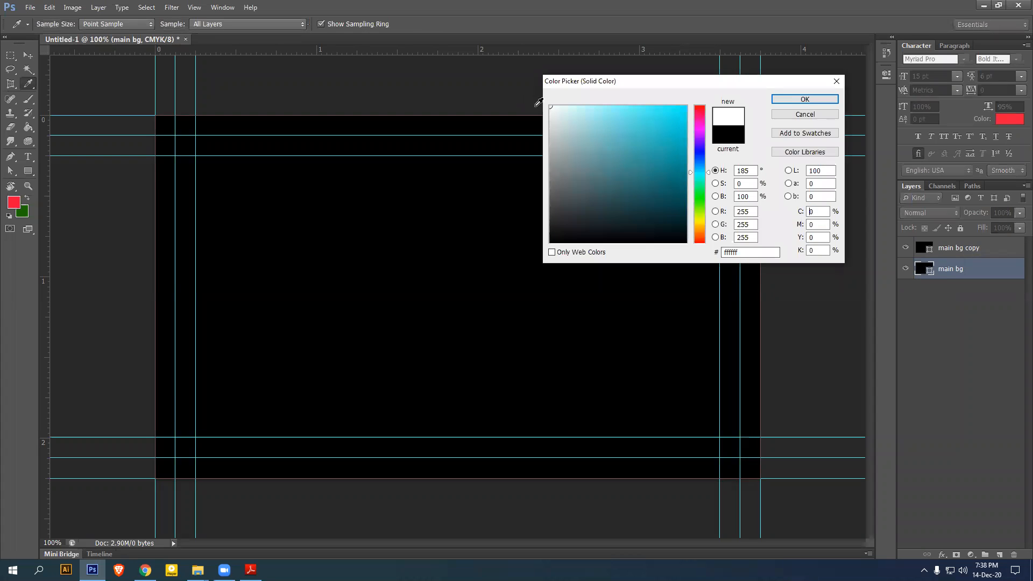
click(793, 100)
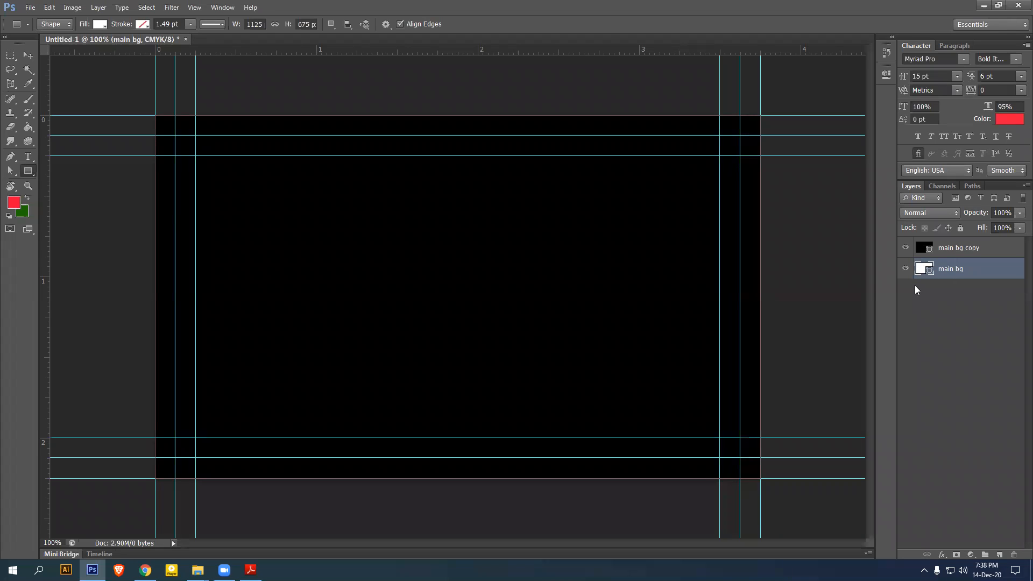
click(98, 25)
click(157, 45)
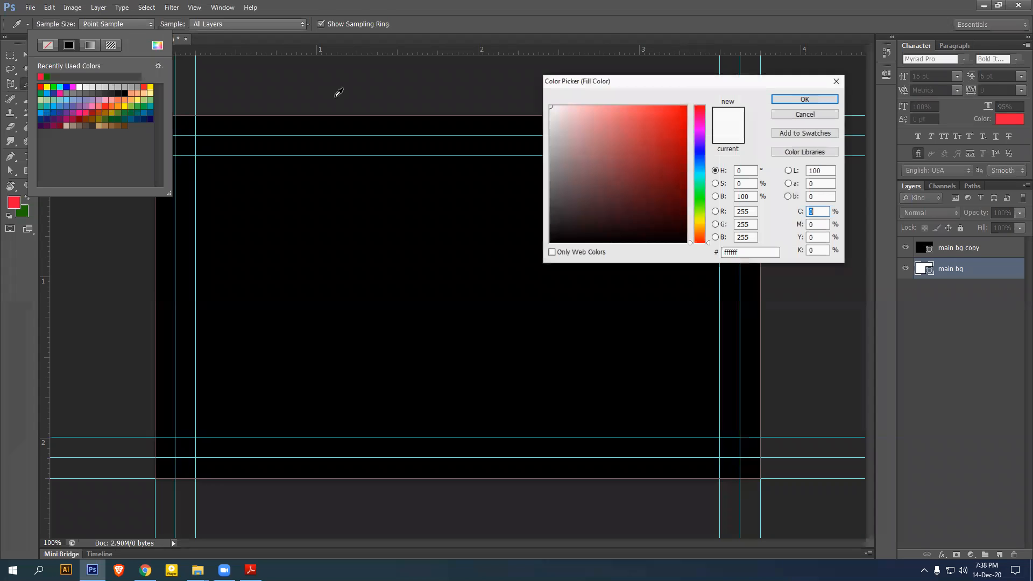
click(795, 99)
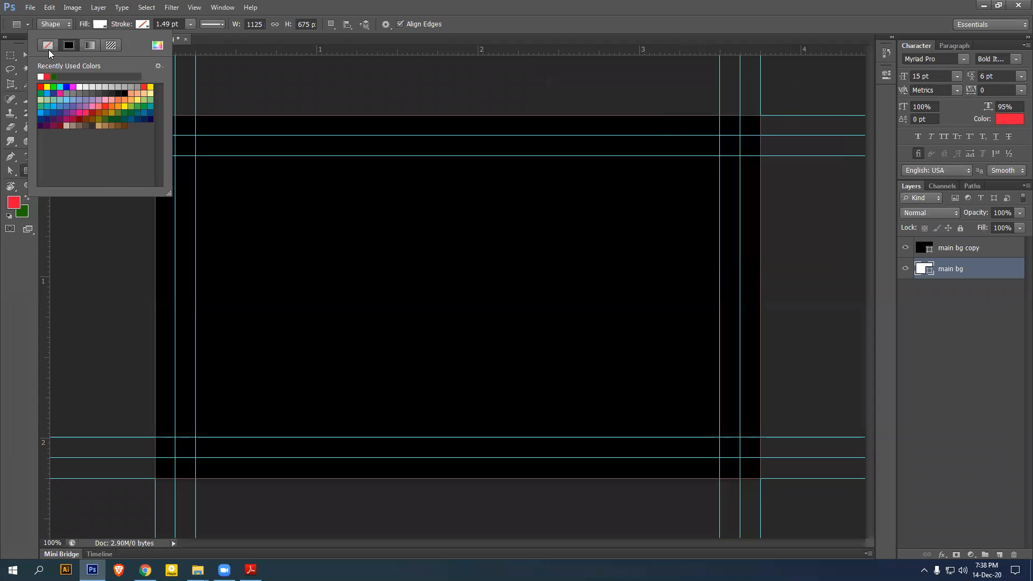
click(24, 55)
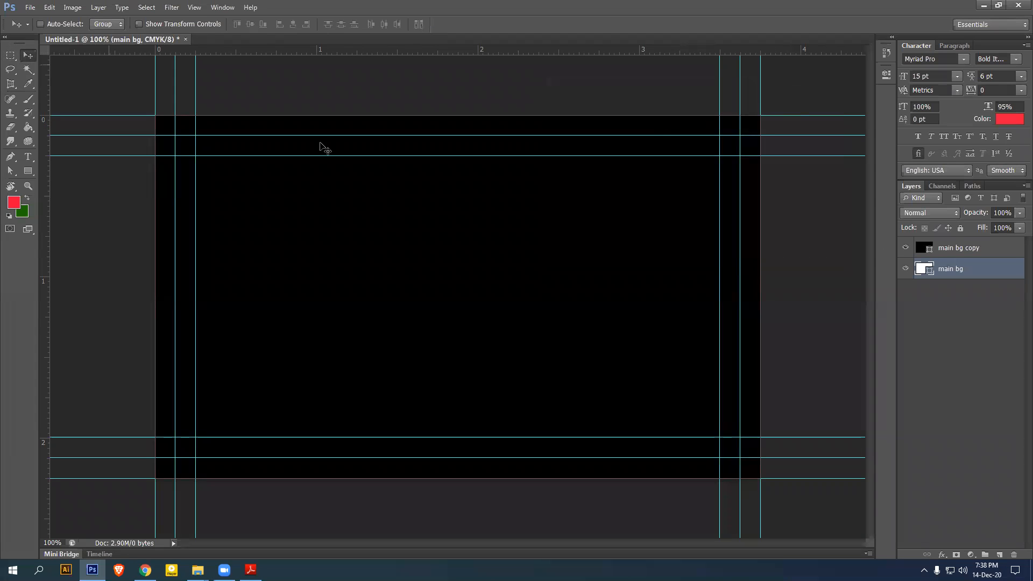
Put main bg into a group named 'Main Background' and collapse it
click(905, 249)
click(905, 249)
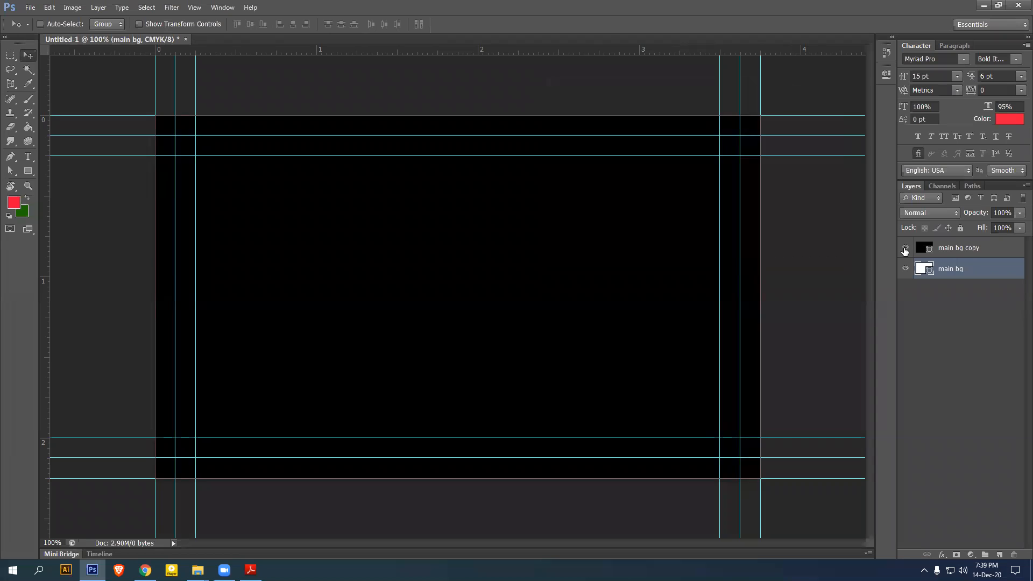
click(959, 254)
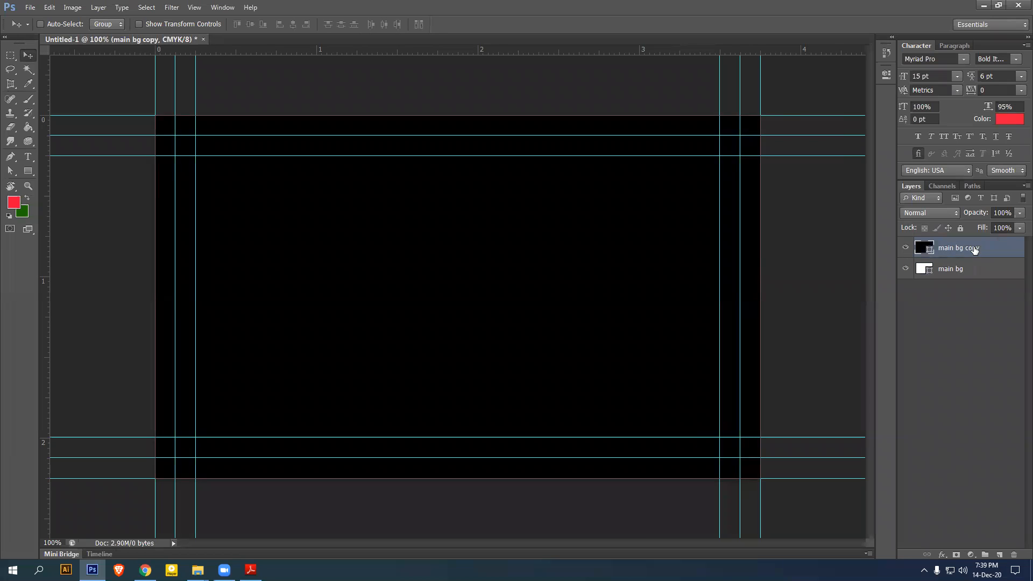
click(975, 271)
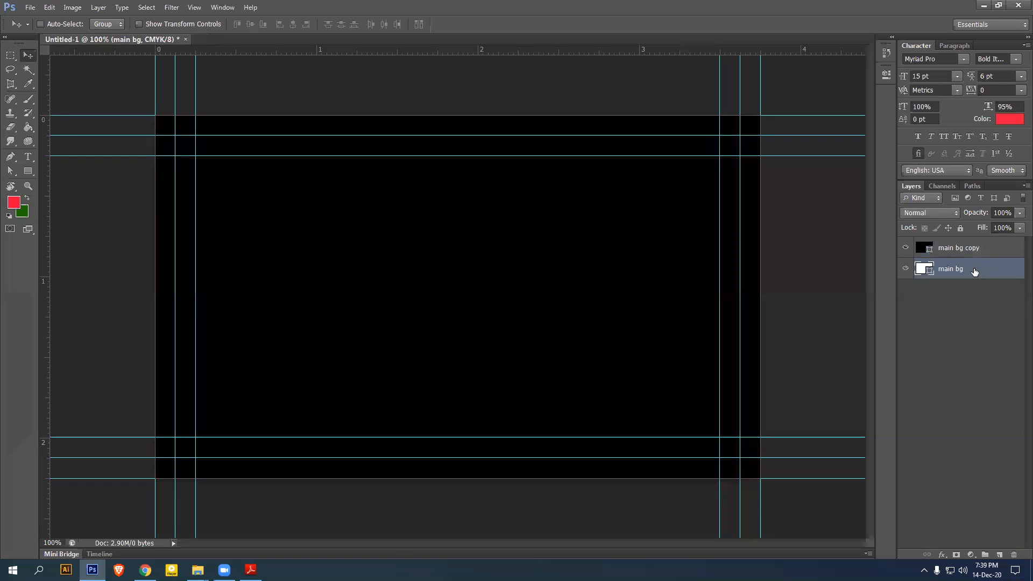
key(ctrl+g)
double_click(948, 265)
text(Main Bac)
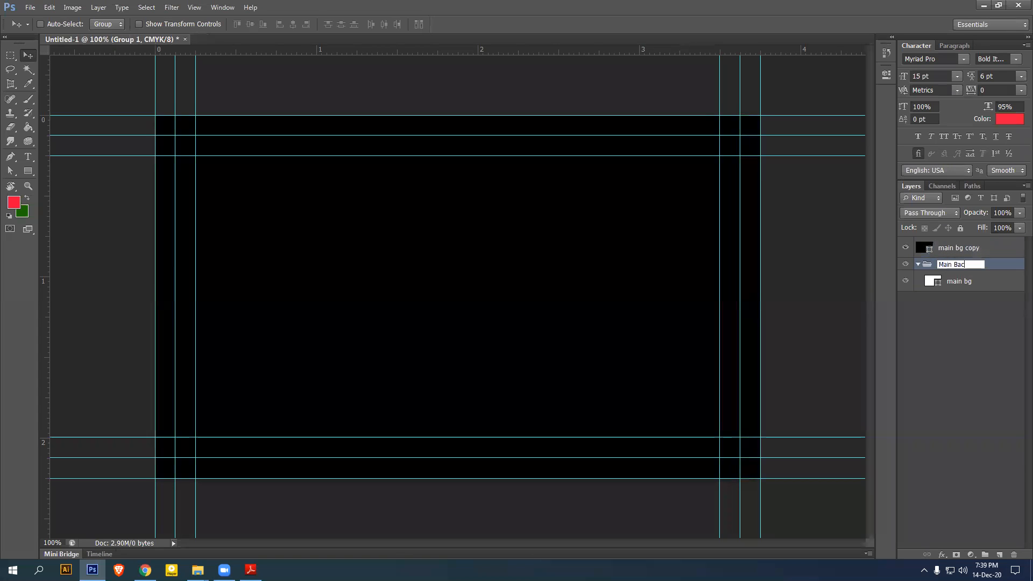
text(kground)
key(Return)
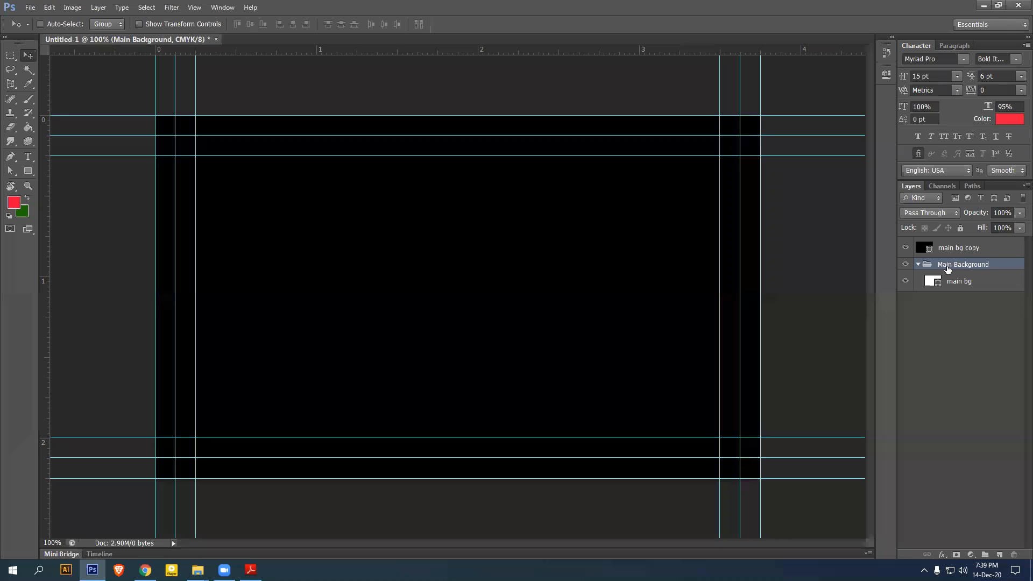
click(918, 264)
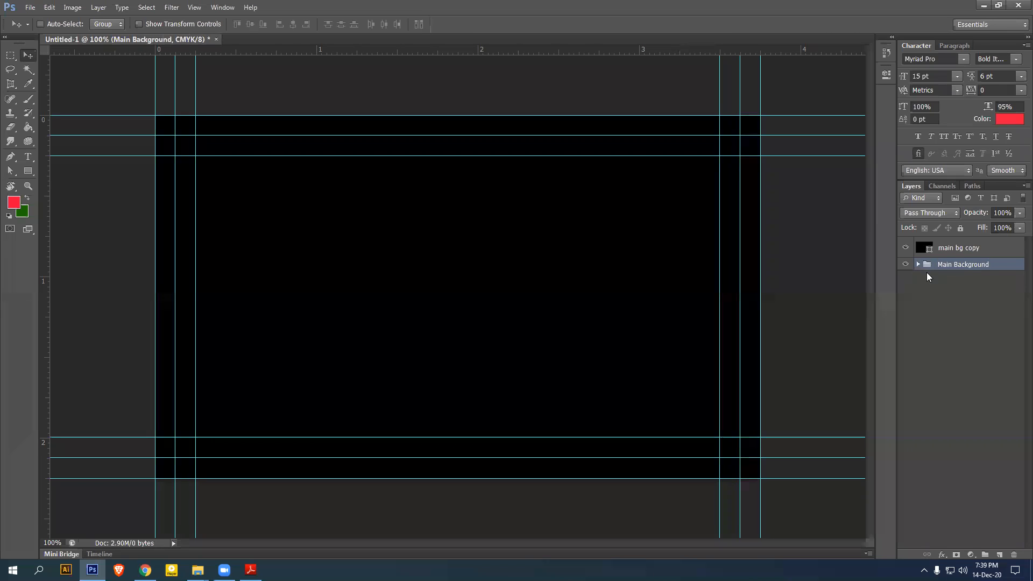
Rename the main bg copy layer to 'Bleed aria'
double_click(957, 248)
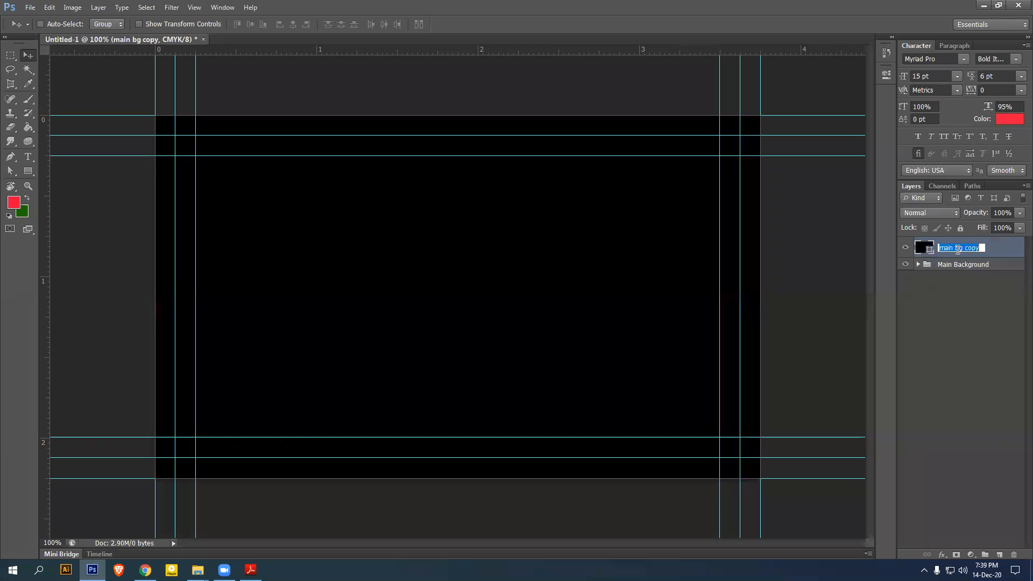
text(Bleed aria)
key(Return)
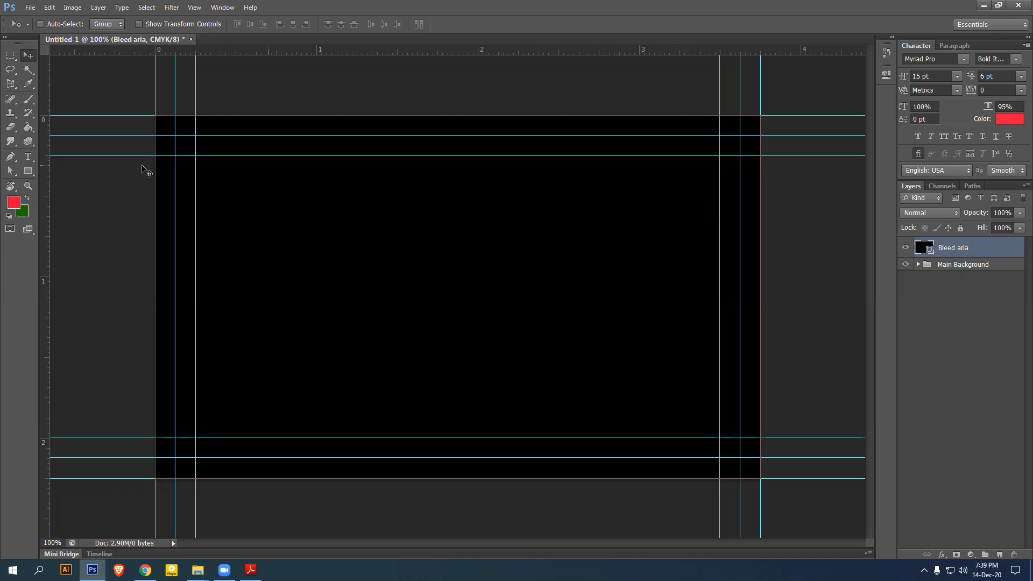
drag(28, 171, 79, 175)
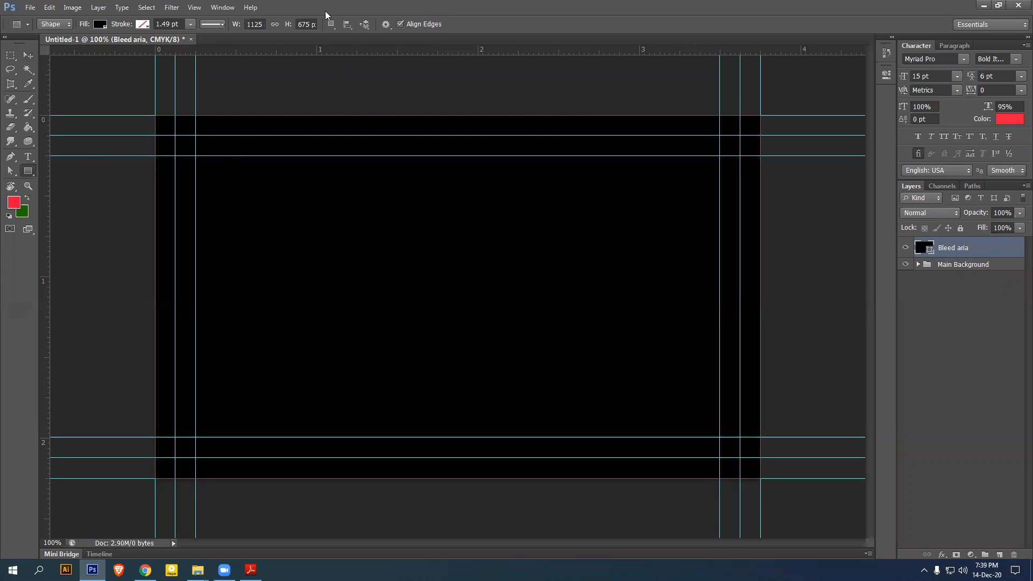
Subtract a rectangle between the inner guides from the Bleed aria shape, leaving a black border
click(331, 25)
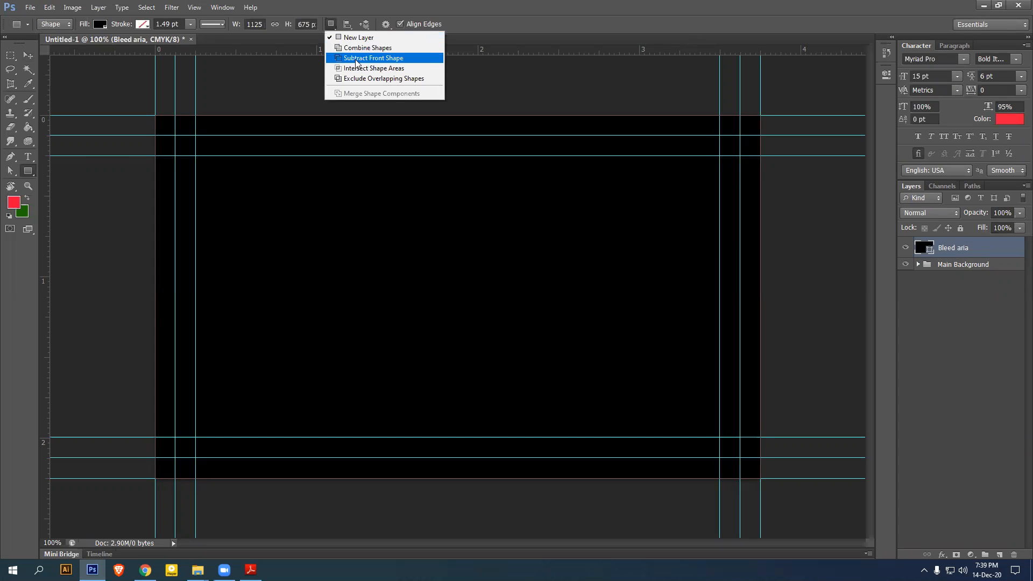
click(364, 58)
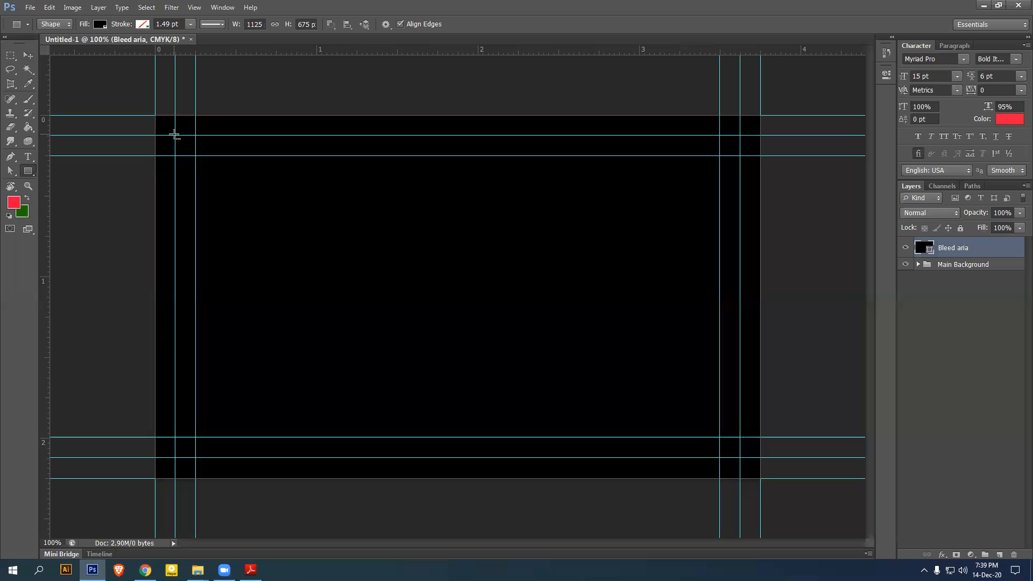
drag(175, 135, 740, 458)
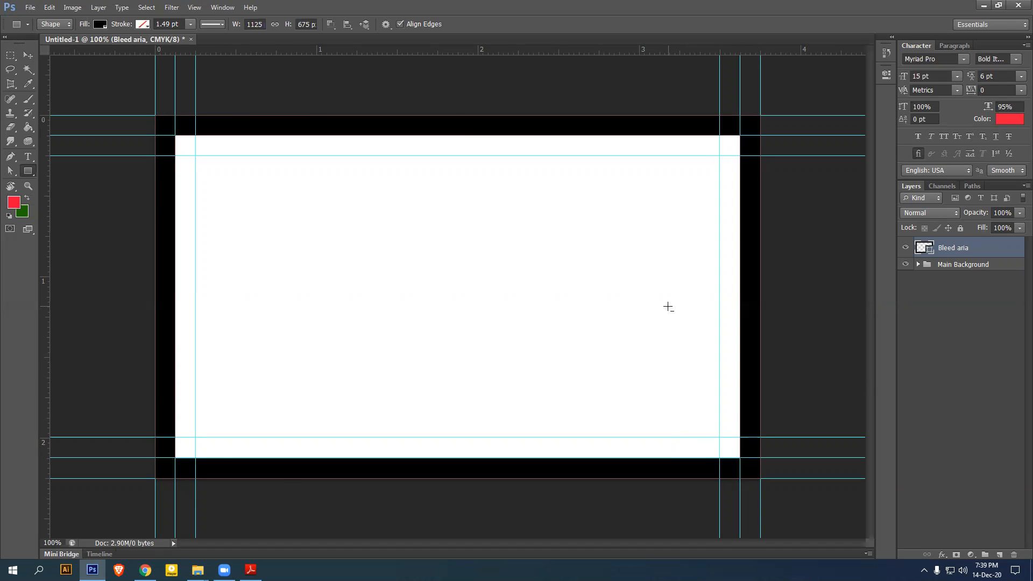
click(28, 55)
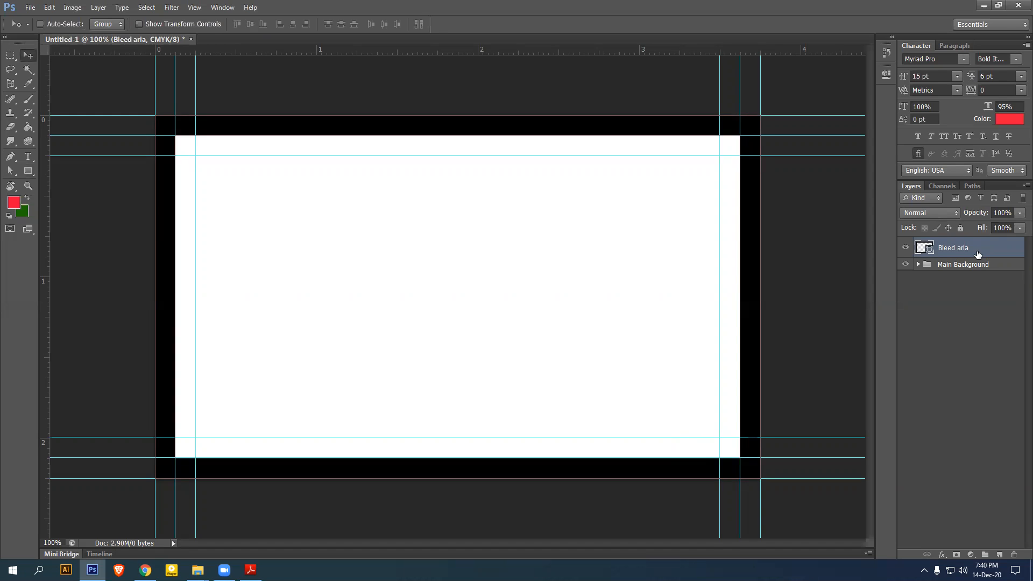
Group the Bleed aria layer, name the group 'Bleed aria', and collapse it
key(ctrl+g)
double_click(964, 245)
text(Bleed aria)
key(Return)
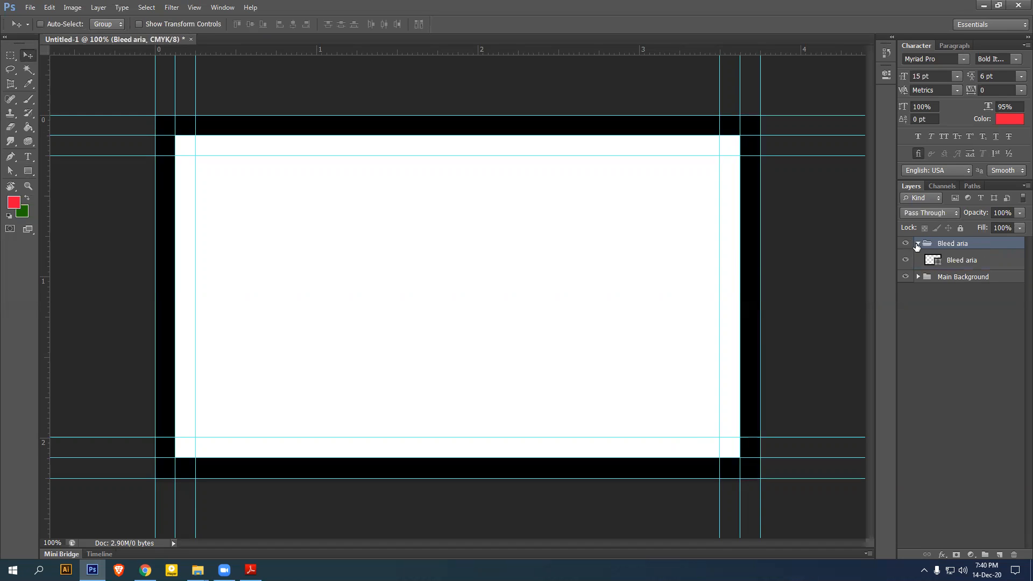
click(918, 244)
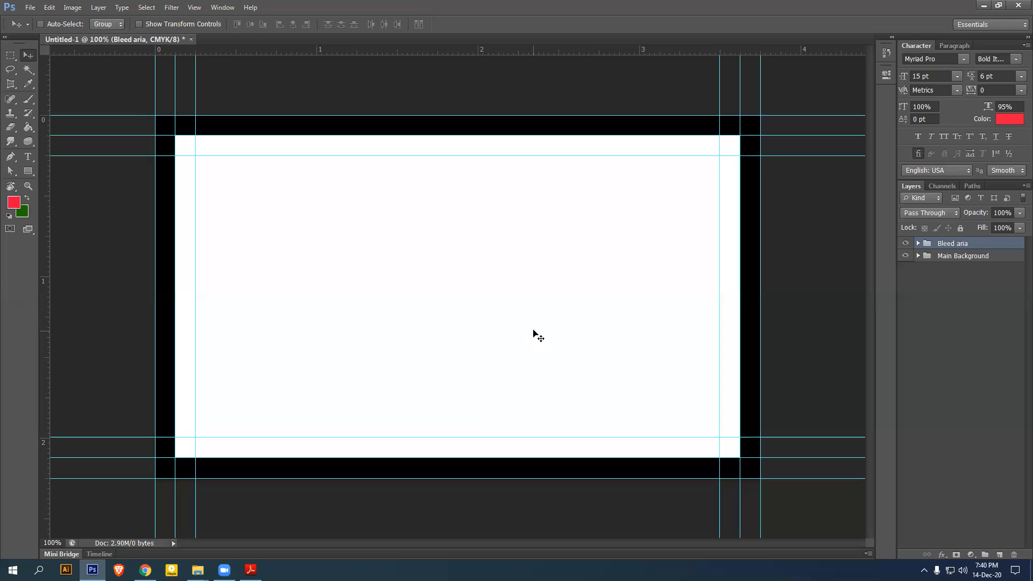
Draw a no-fill rounded rectangle with 30 px radius and 0.5 pt magenta outline over the card
click(28, 172)
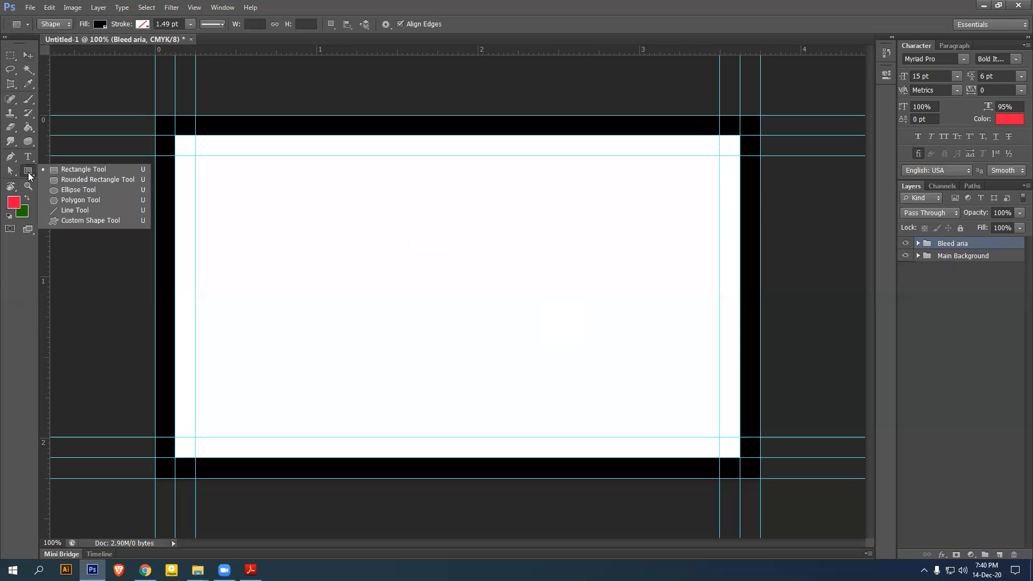
click(71, 180)
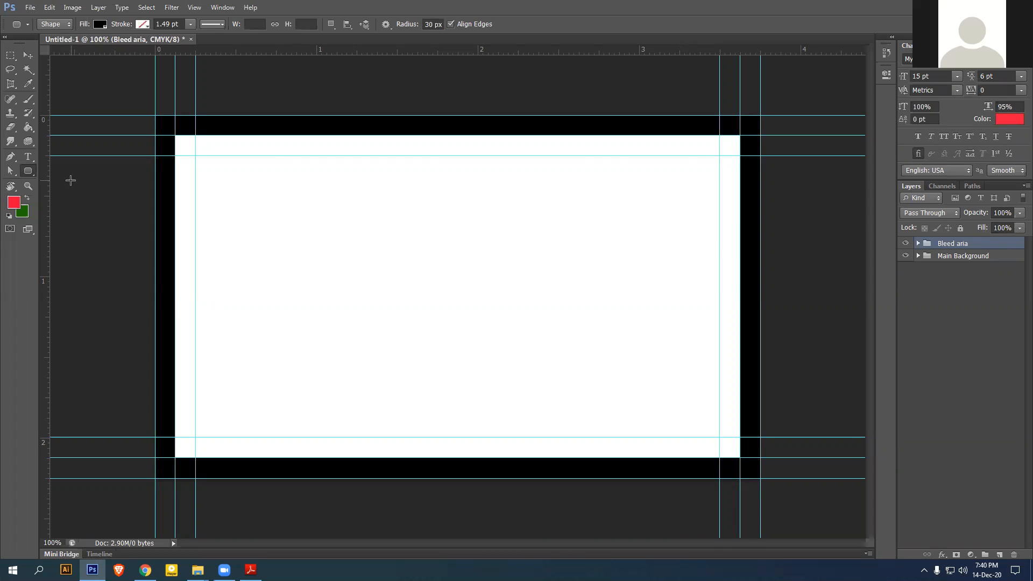
click(430, 23)
key(Return)
click(100, 25)
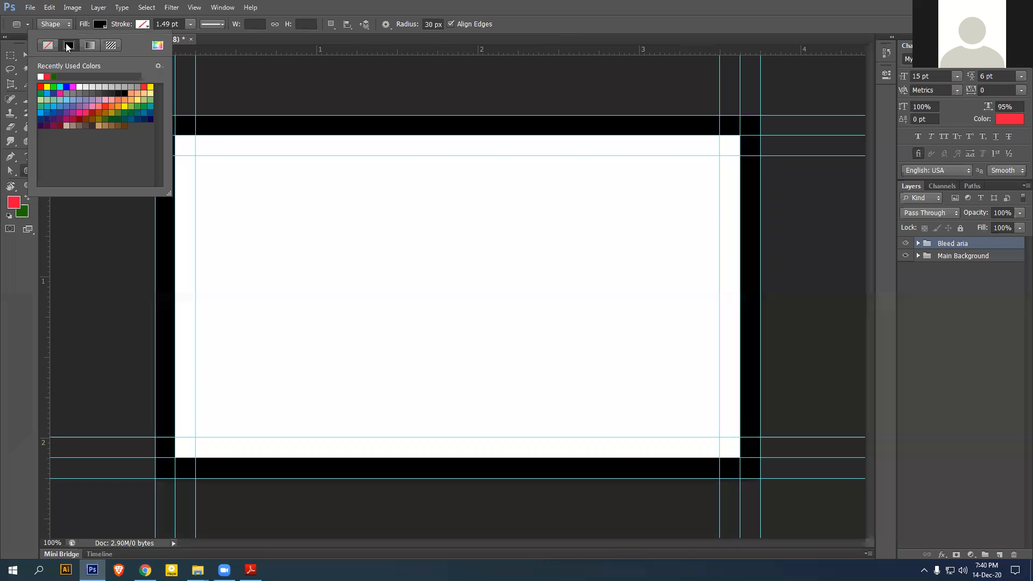
click(46, 45)
click(143, 27)
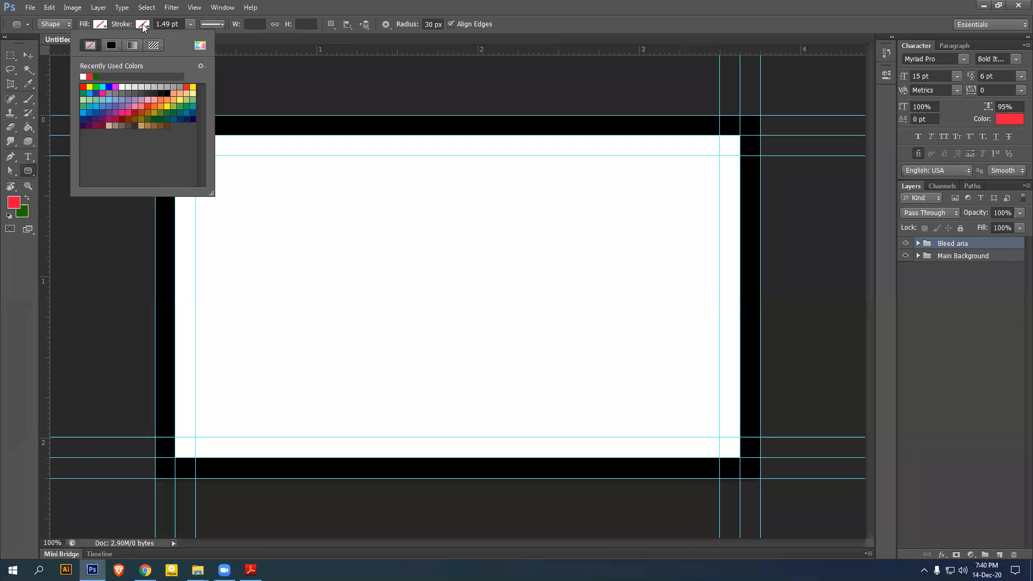
click(115, 86)
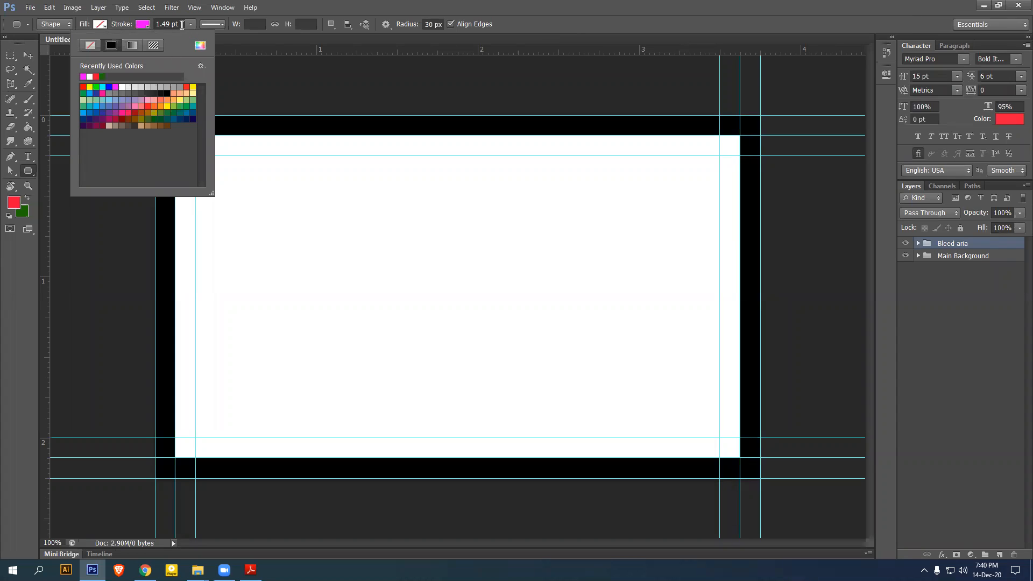
click(182, 24)
text(0.5)
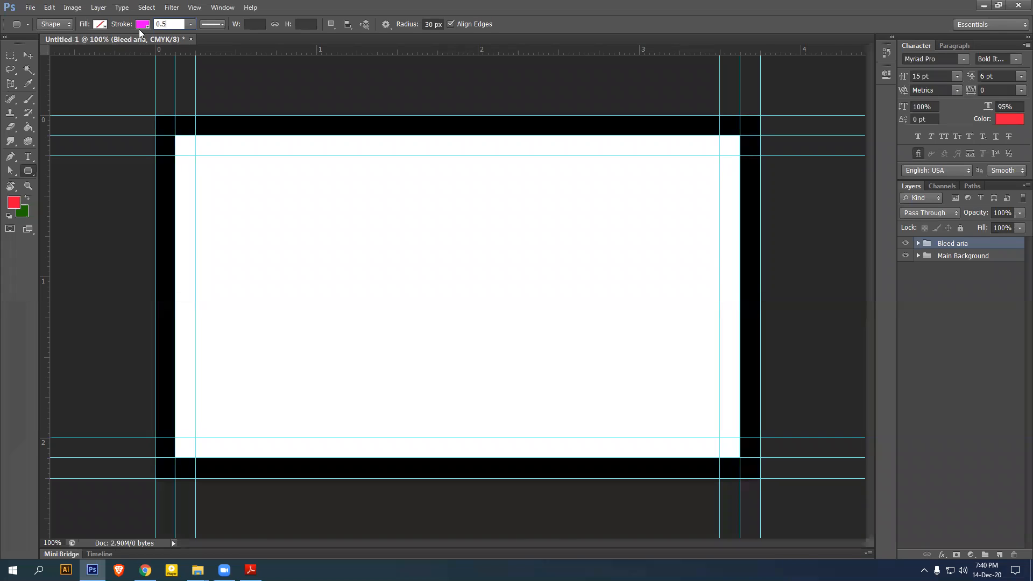
key(Return)
drag(175, 135, 740, 456)
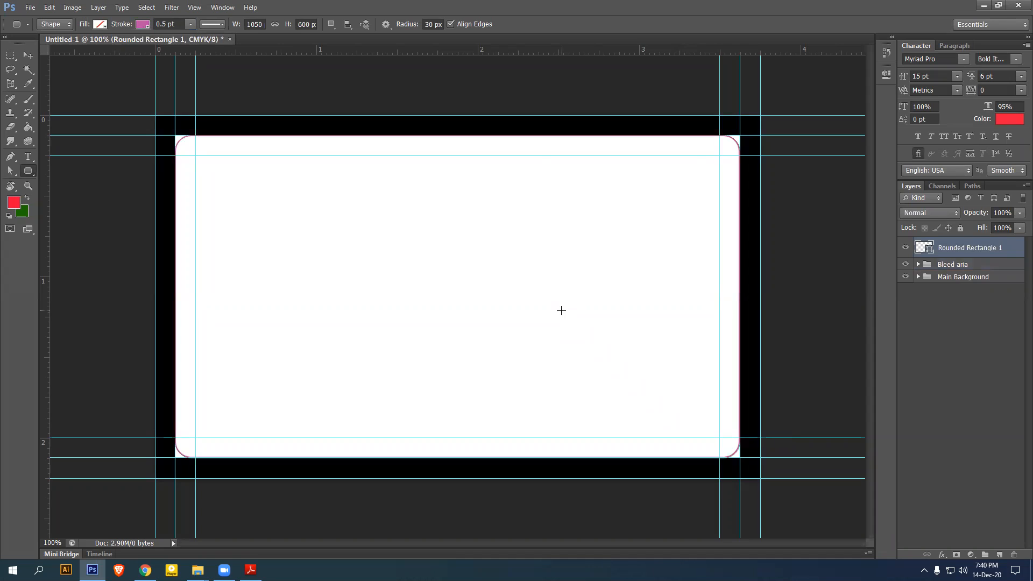
Rename the shape layer 'Die cut' and place it in a collapsed 'Die cut' group
click(28, 55)
double_click(970, 248)
text(Die cut)
key(Return)
key(ctrl+g)
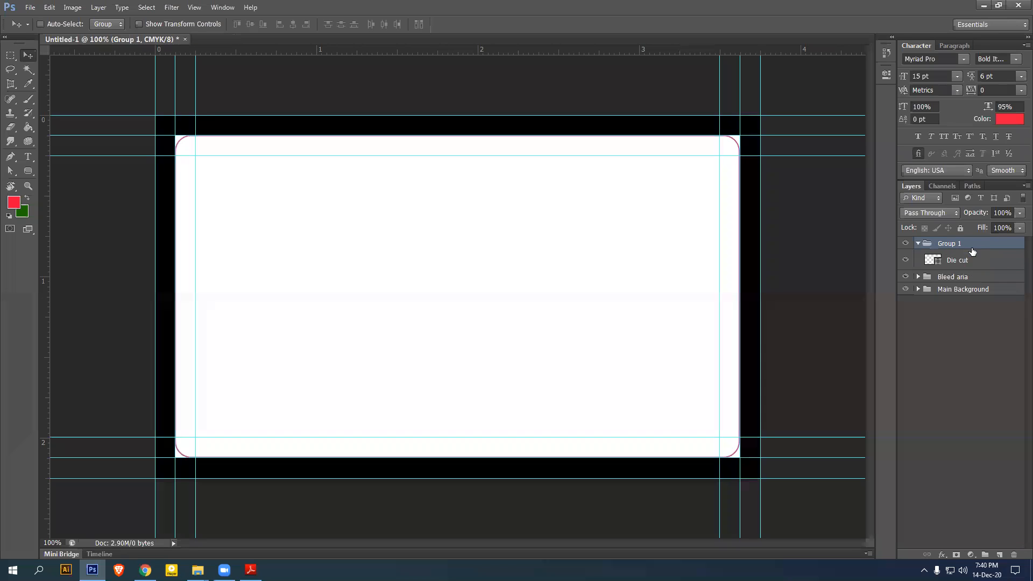
double_click(955, 244)
text(Die cut)
key(Return)
click(918, 244)
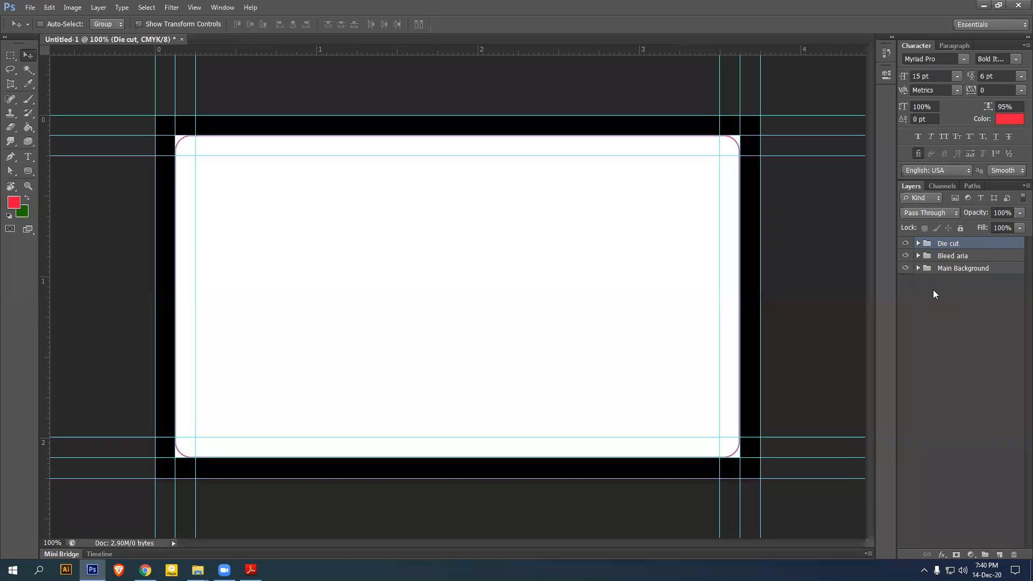
Turn off visibility of the Bleed aria and Die cut groups, then select Main Background
click(952, 257)
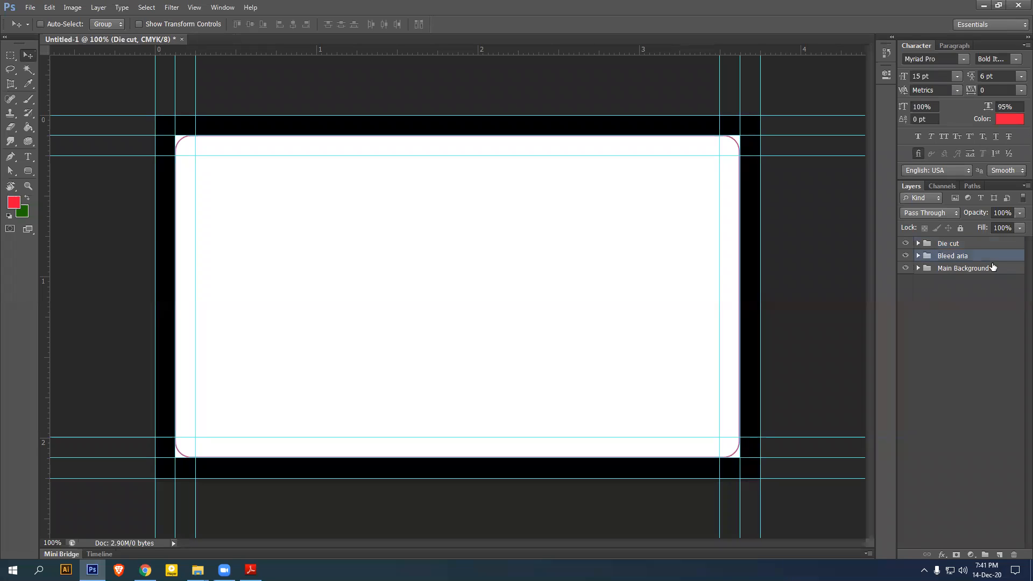
click(906, 256)
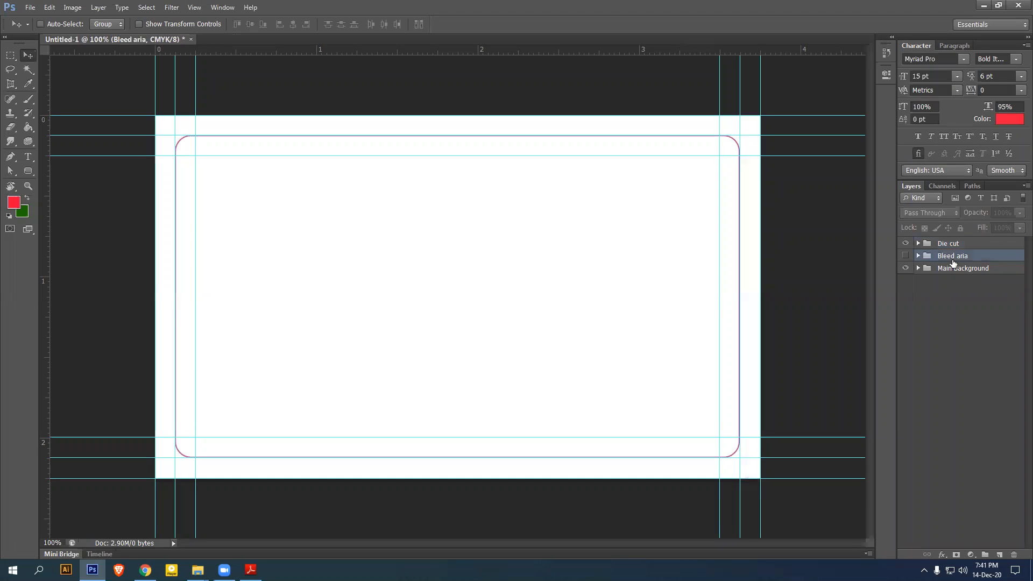
click(907, 244)
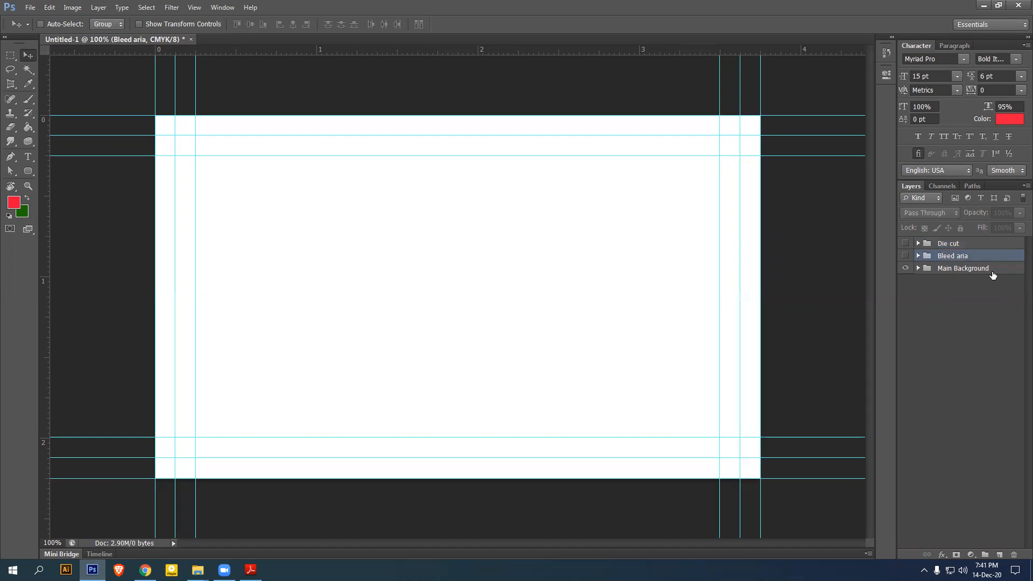
click(953, 270)
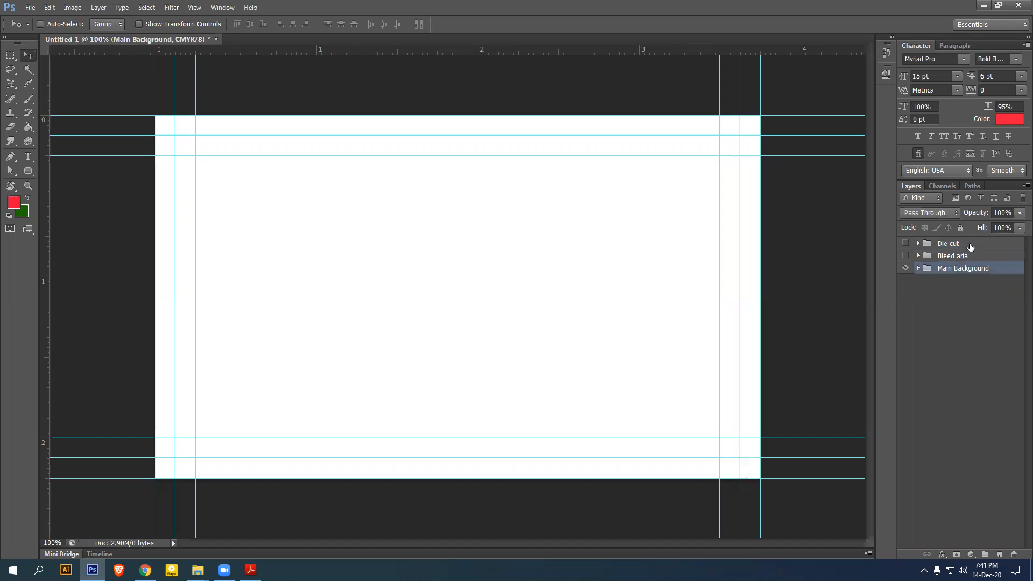
click(970, 246)
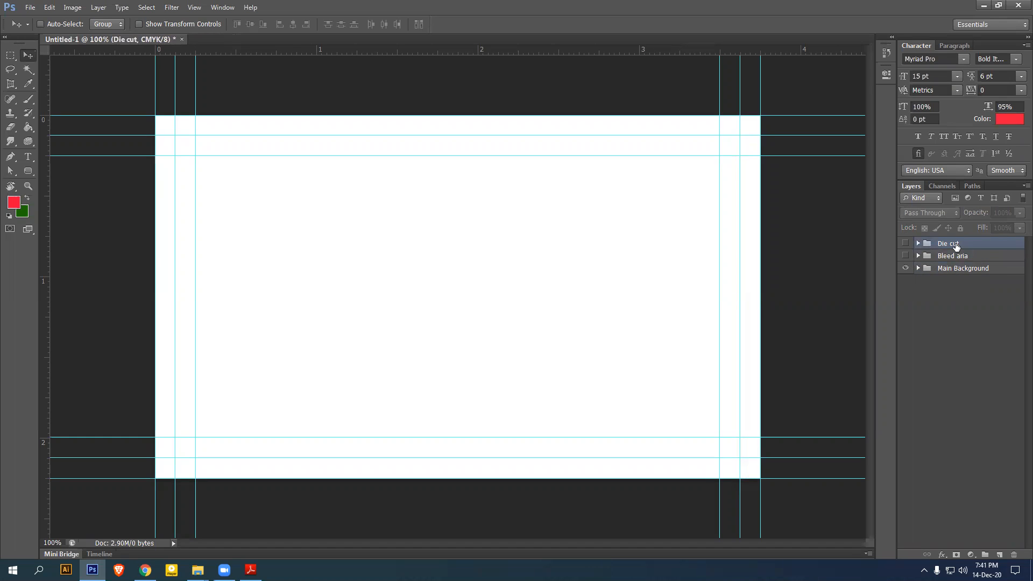
click(979, 257)
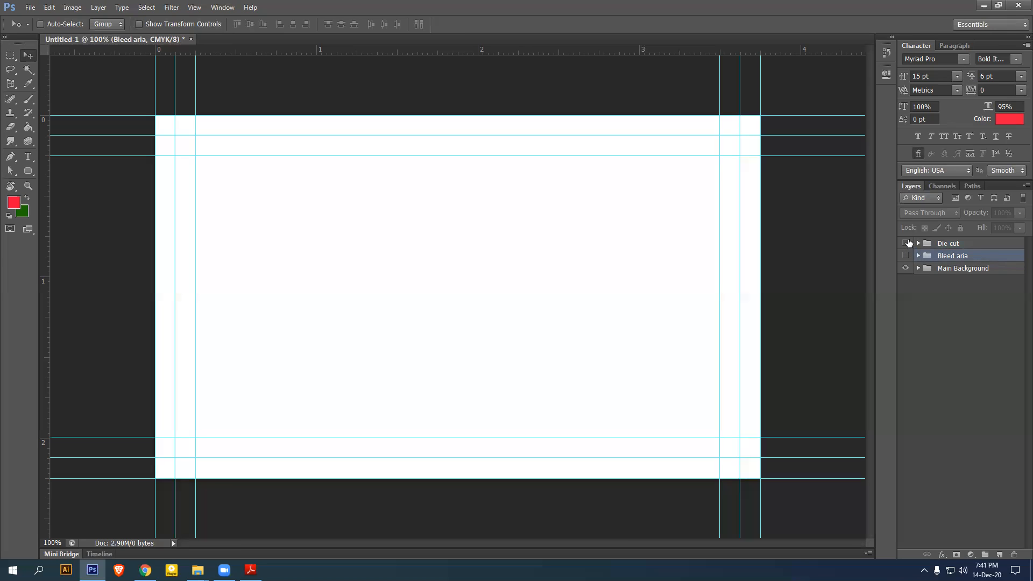
click(960, 268)
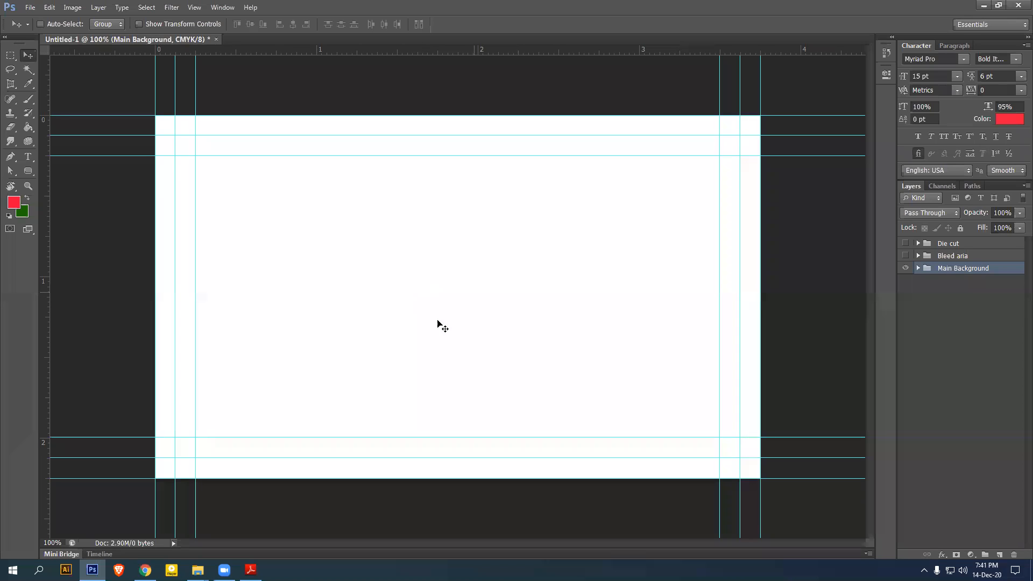
mouse_move(197, 570)
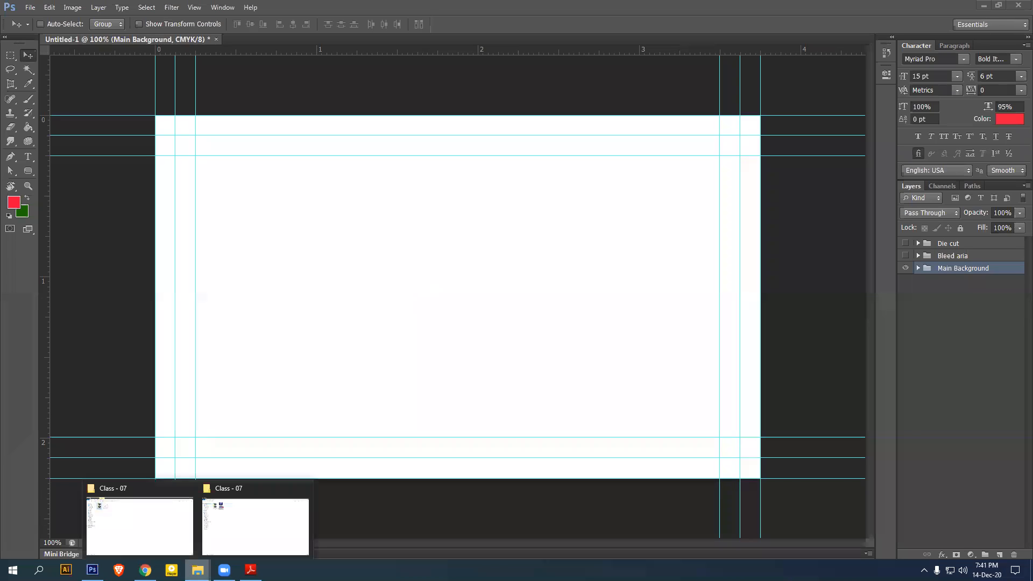
click(256, 524)
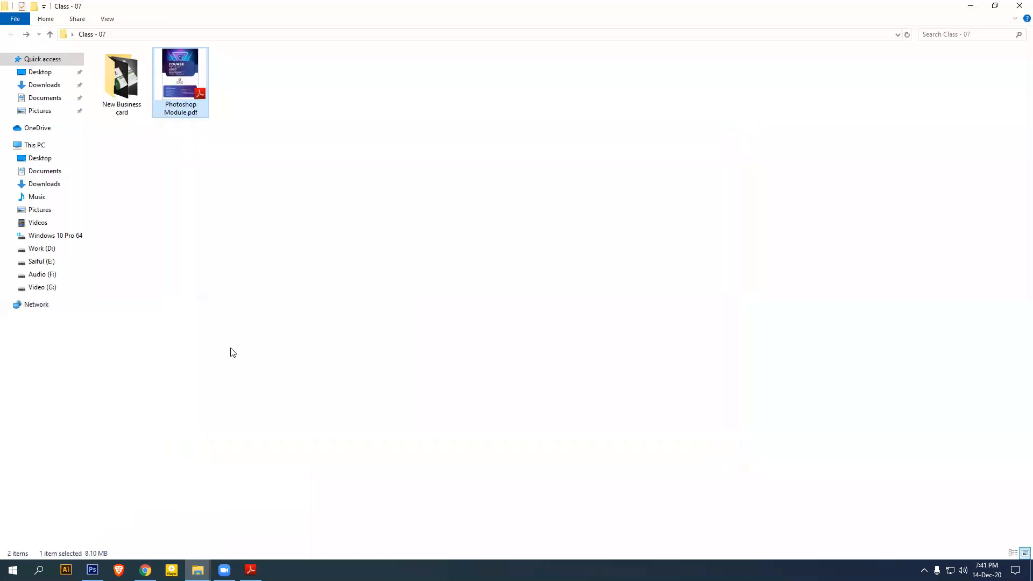
double_click(138, 106)
click(440, 91)
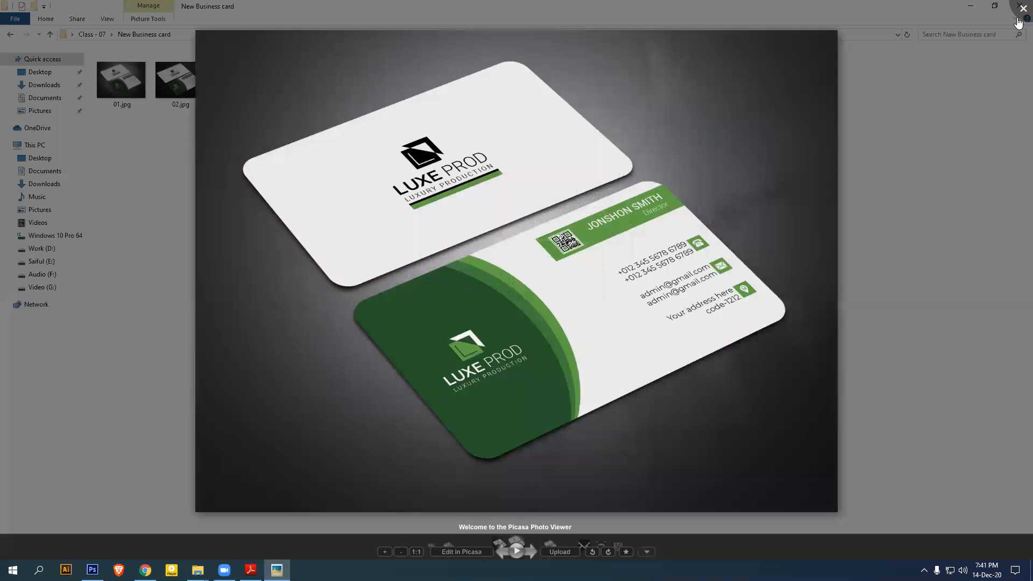
click(1022, 10)
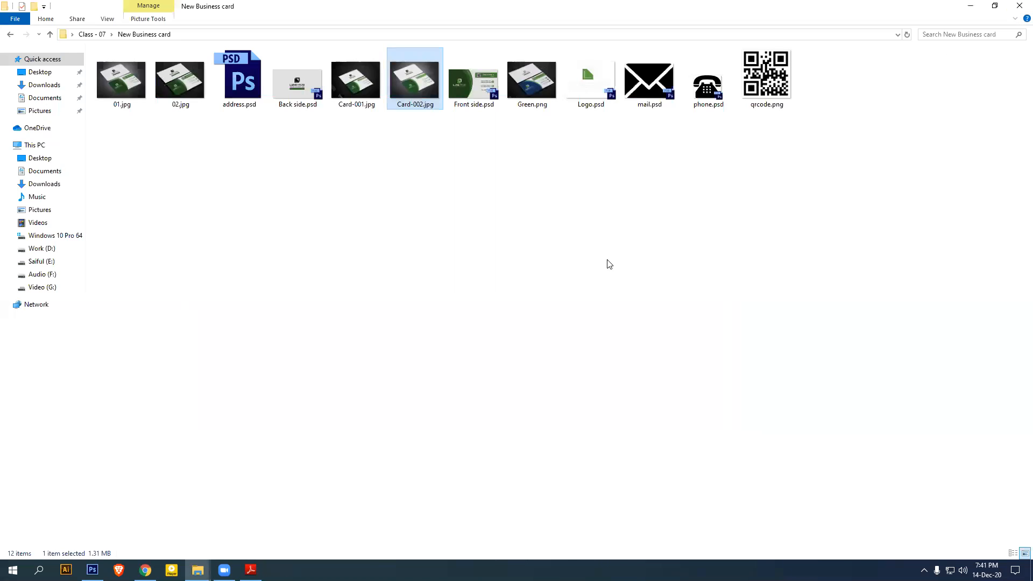
click(970, 5)
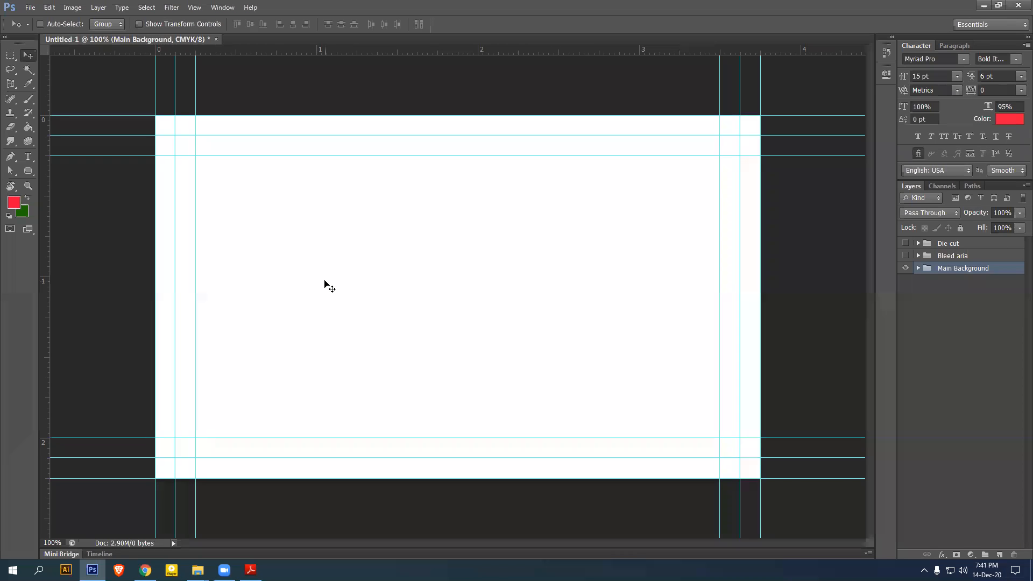
Save the document as 'Front side' on the desktop and minimize Photoshop
scroll(461, 297, down, 2)
scroll(460, 297, up, 2)
key(ctrl+s)
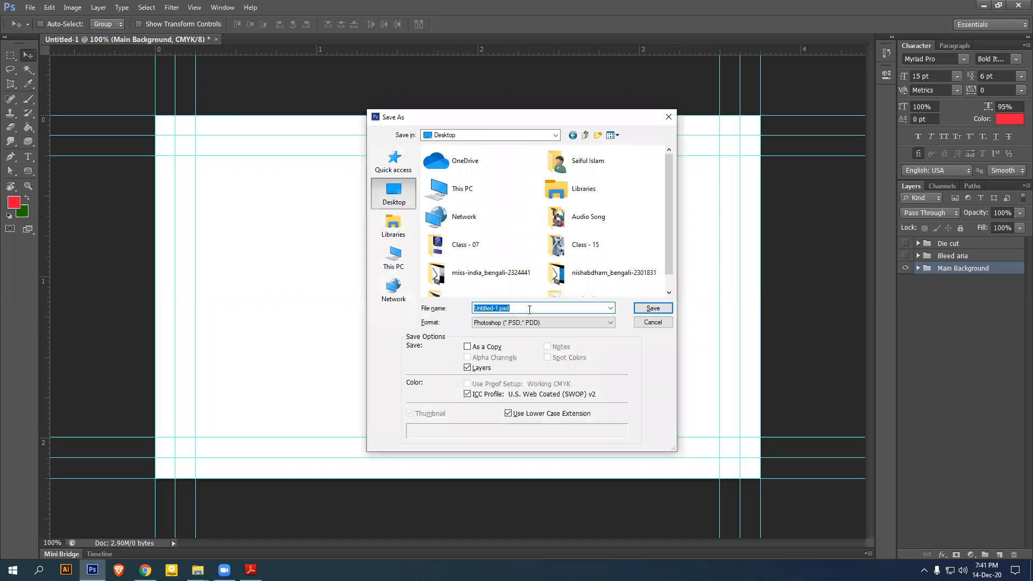
text(Front side)
key(Return)
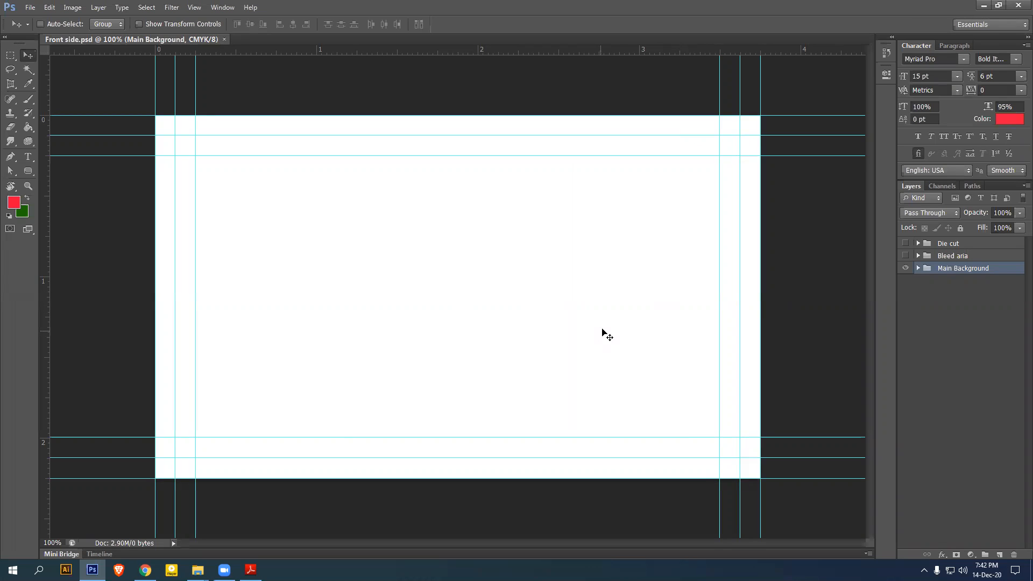
click(983, 7)
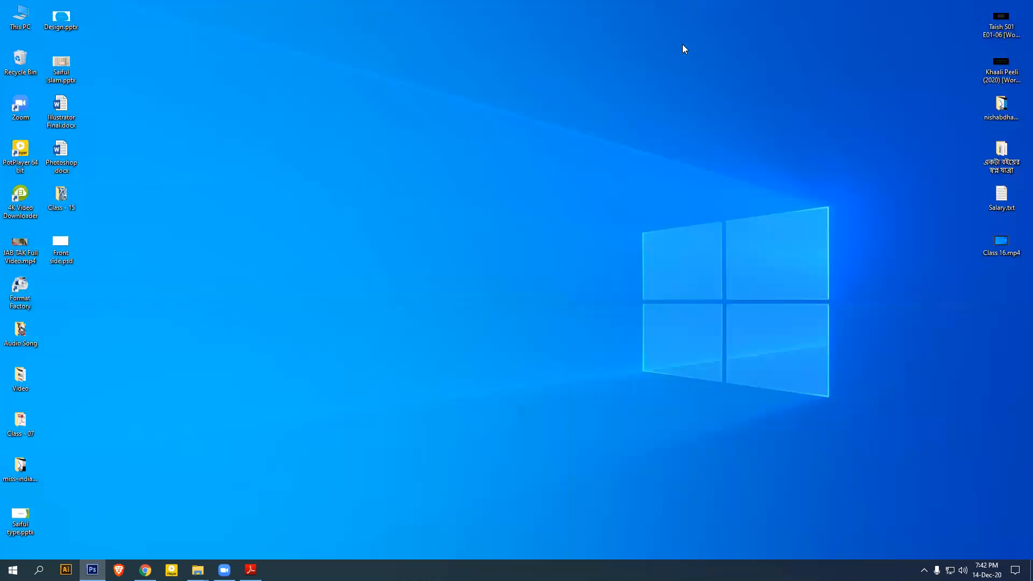
Check that Front side.psd is on the refreshed desktop, then return to it in Photoshop
mouse_move(64, 258)
mouse_down()
mouse_move(487, 221)
mouse_move(59, 259)
mouse_up()
right_click(304, 126)
click(328, 172)
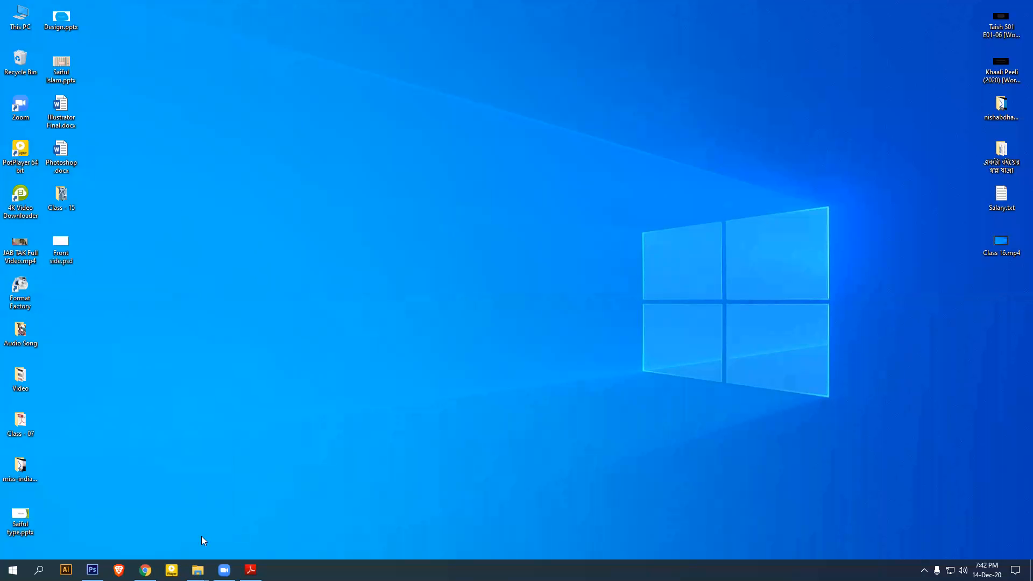
click(92, 570)
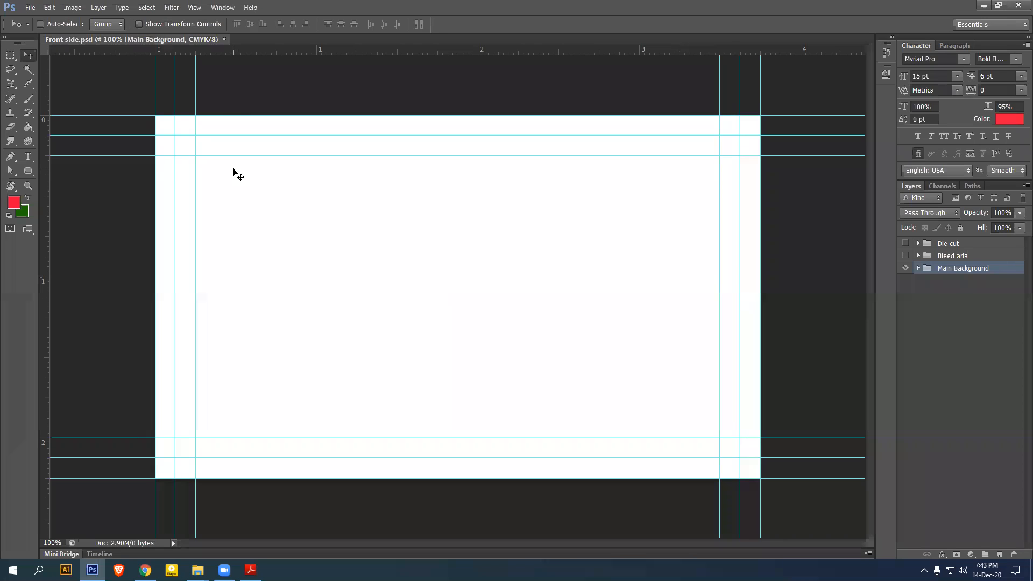
Draw a large ellipse with a green fill and no stroke over the card's left side
click(28, 171)
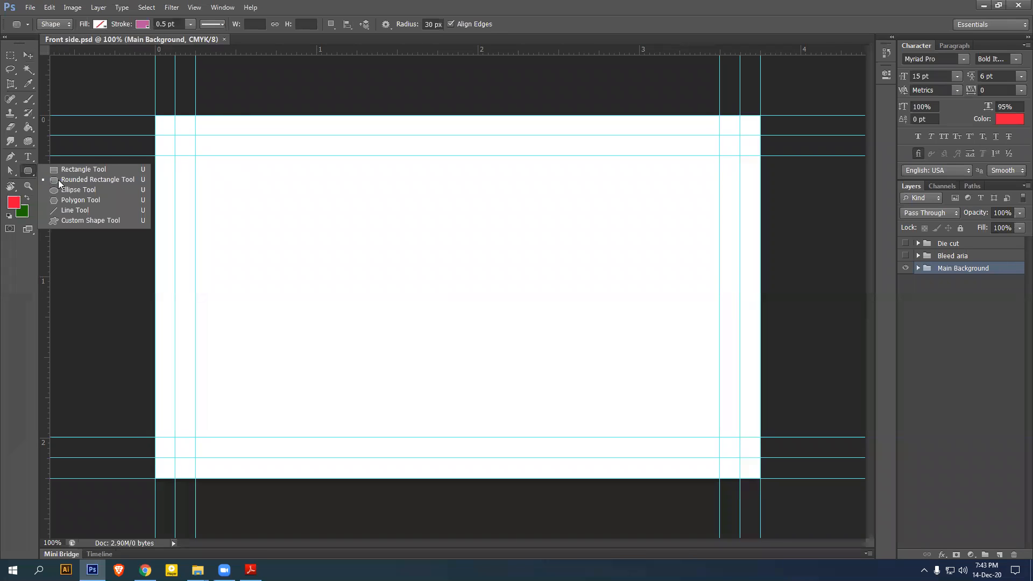
click(74, 189)
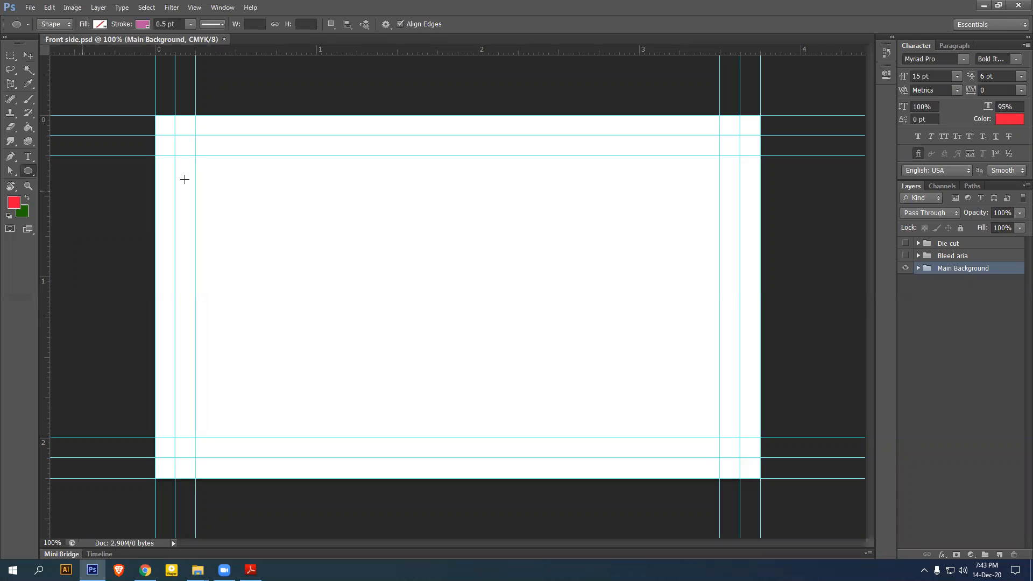
click(101, 24)
click(40, 93)
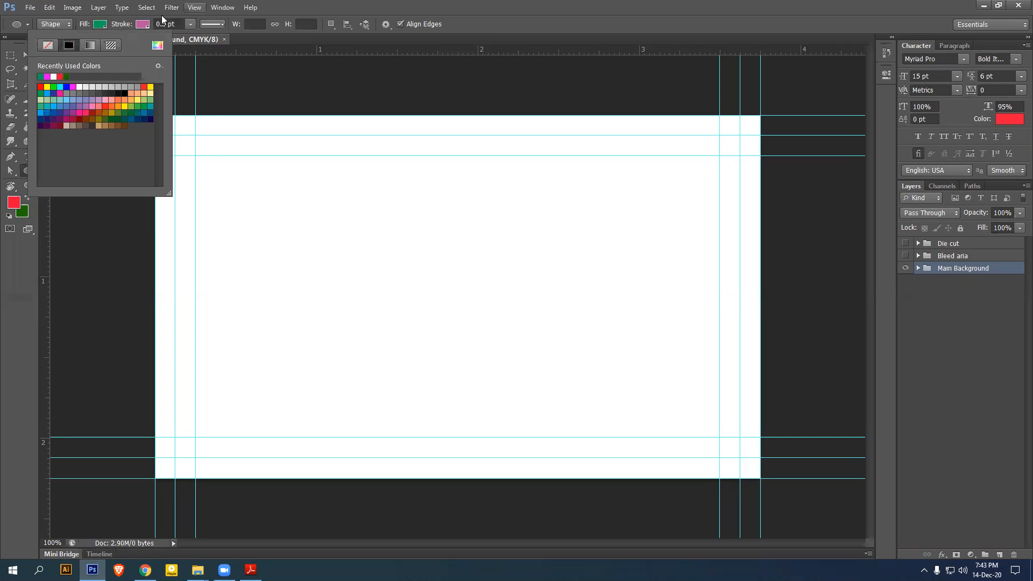
click(142, 23)
click(90, 46)
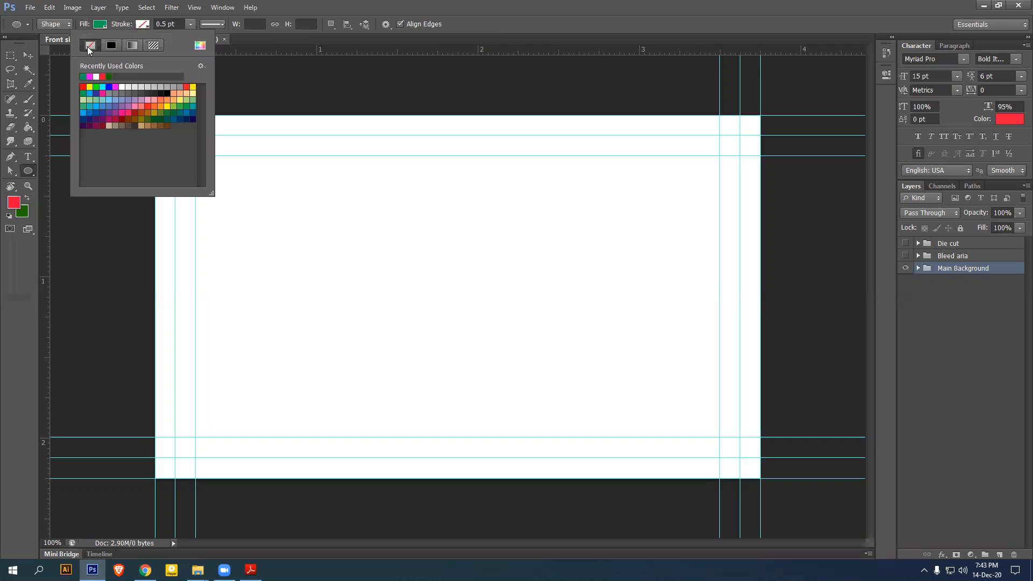
click(336, 9)
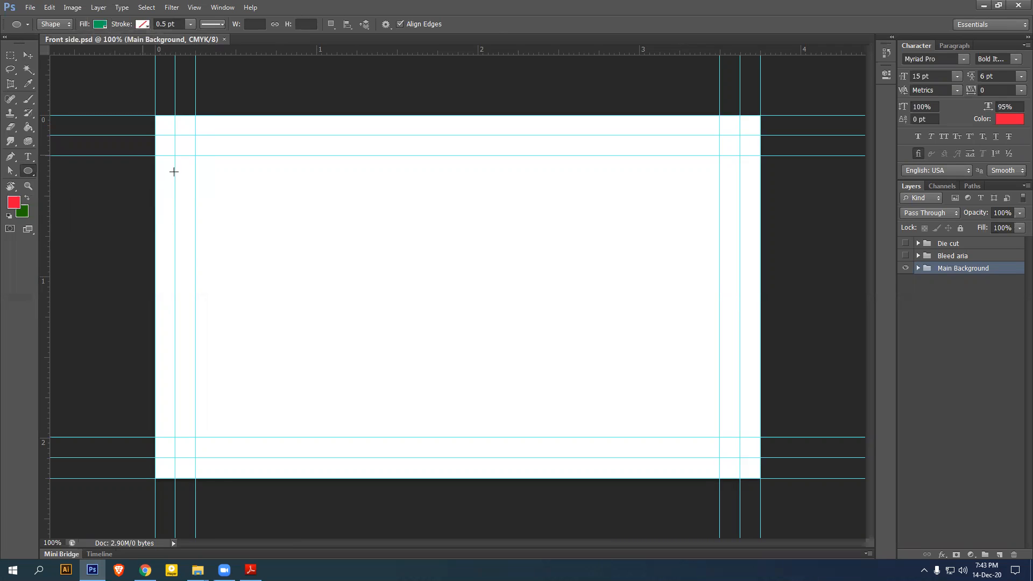
scroll(173, 171, down, 1)
drag(155, 136, 404, 503)
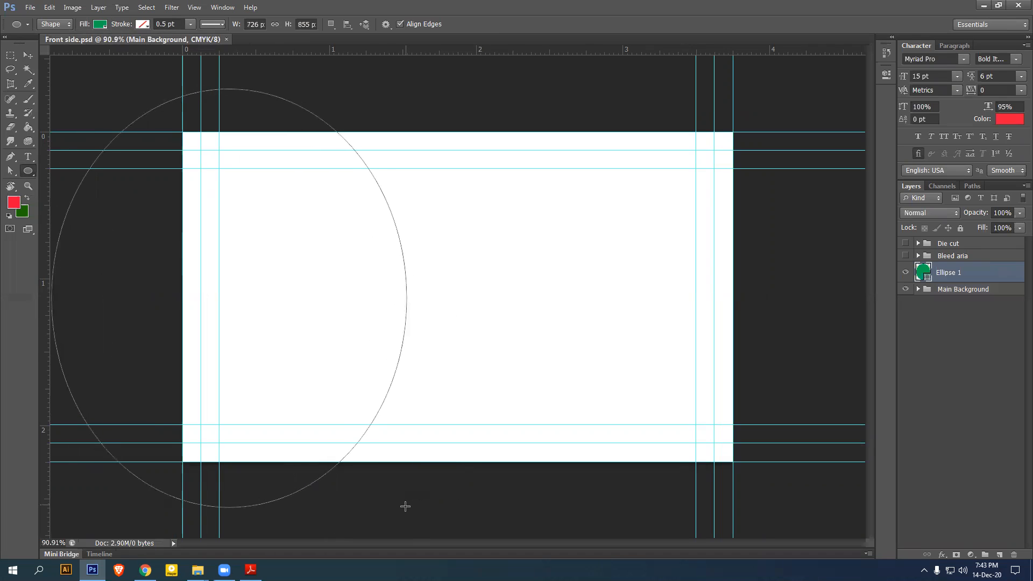
Rotate the ellipse to about -26 degrees
click(28, 56)
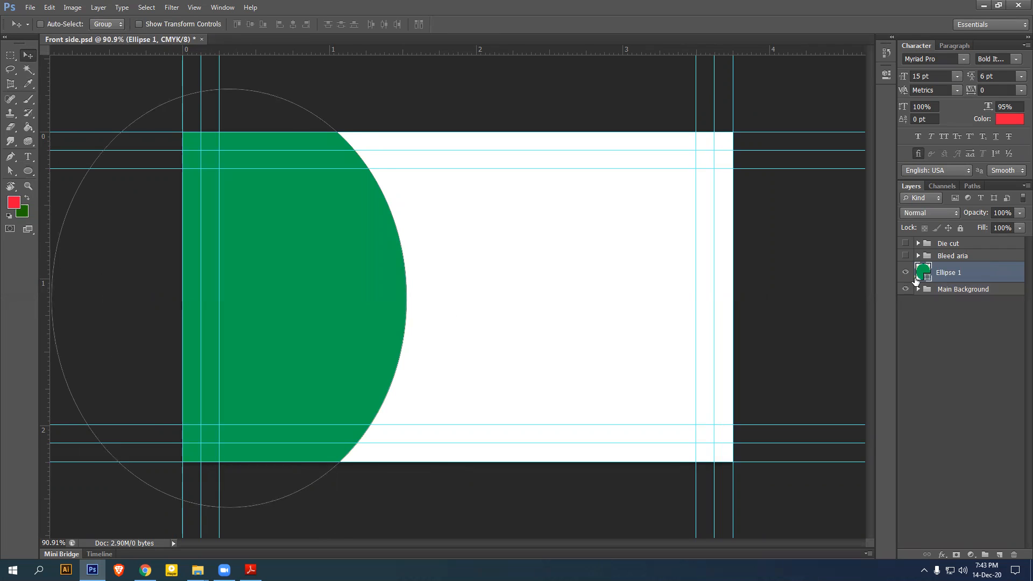
key(ctrl+t)
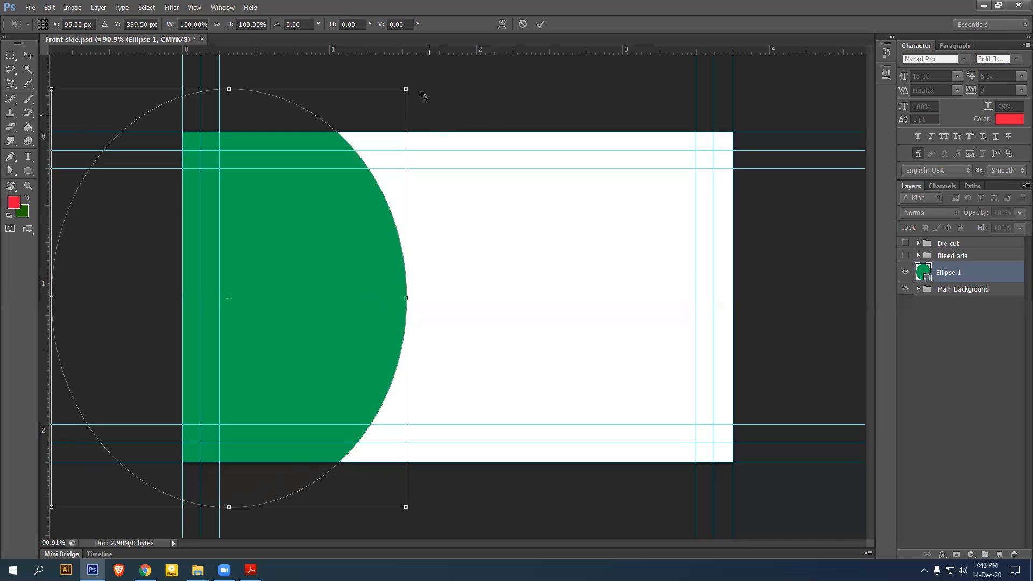
drag(428, 107, 365, 103)
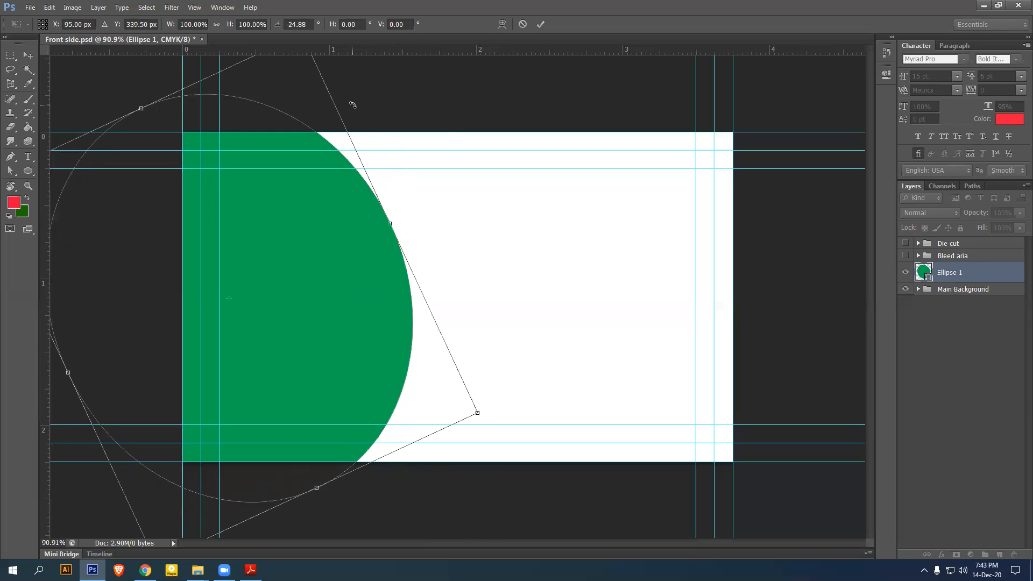
drag(353, 105, 346, 104)
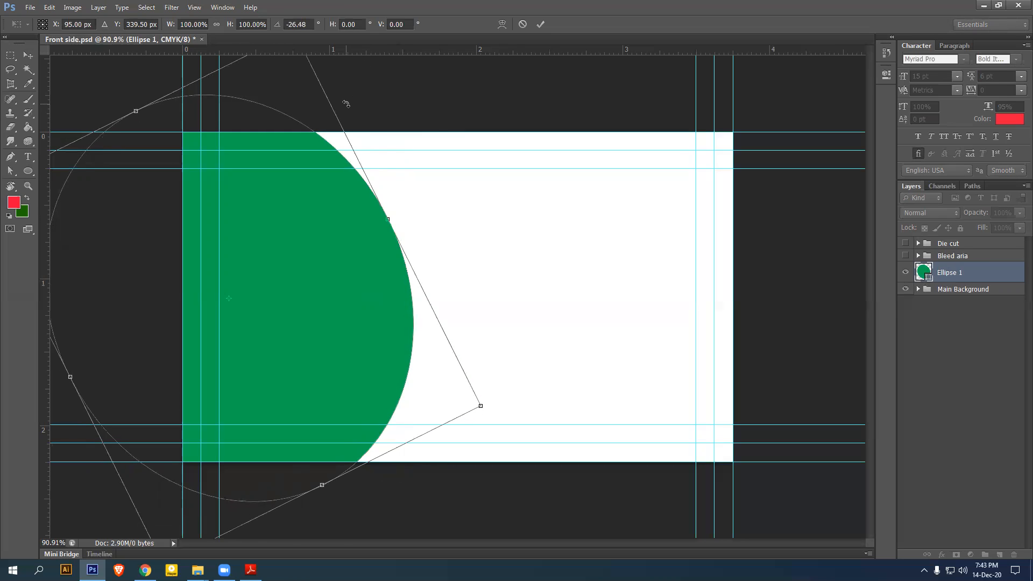
key(Return)
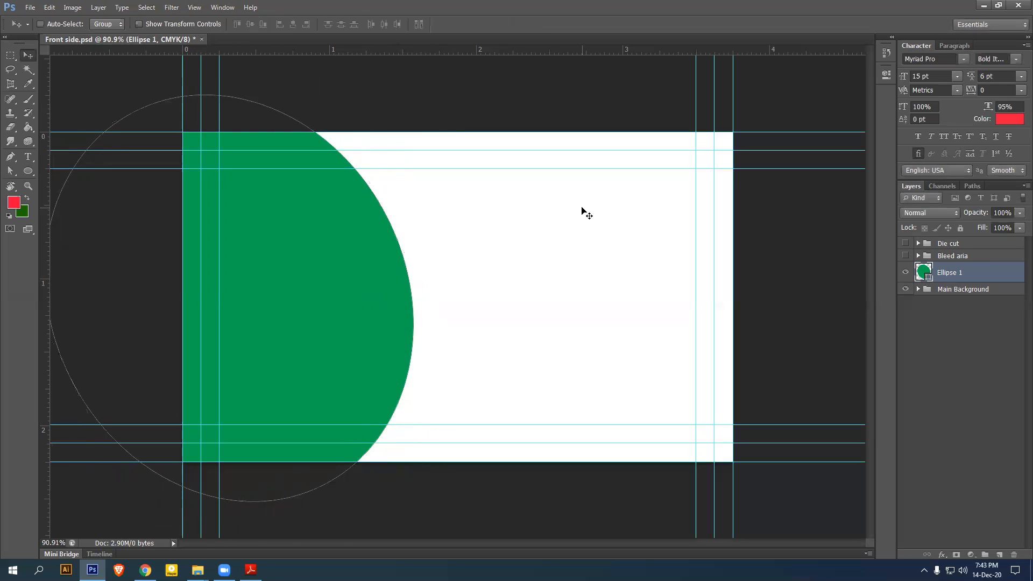
click(955, 290)
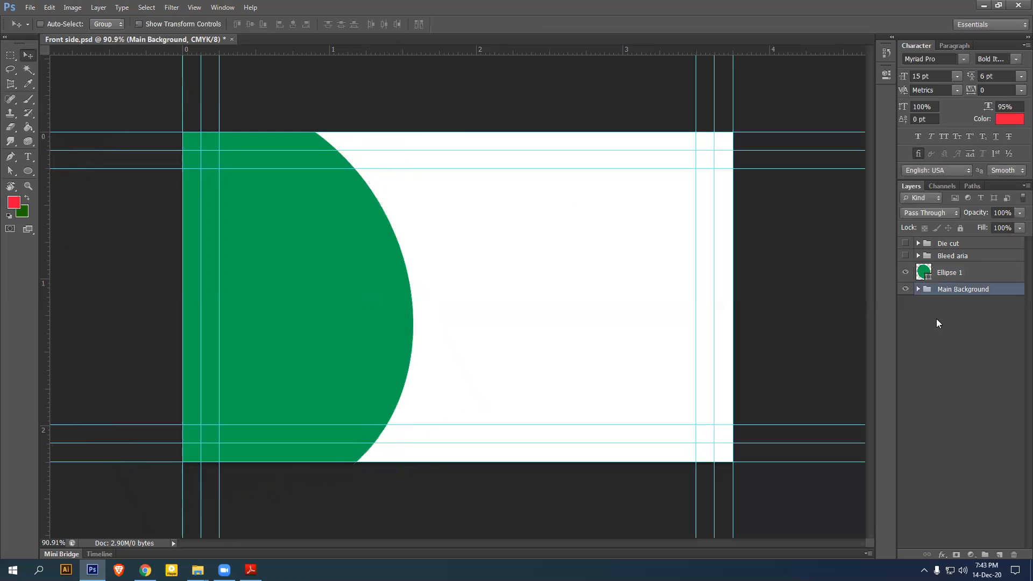
Duplicate Ellipse 1 twice and fill the top copy black
click(968, 275)
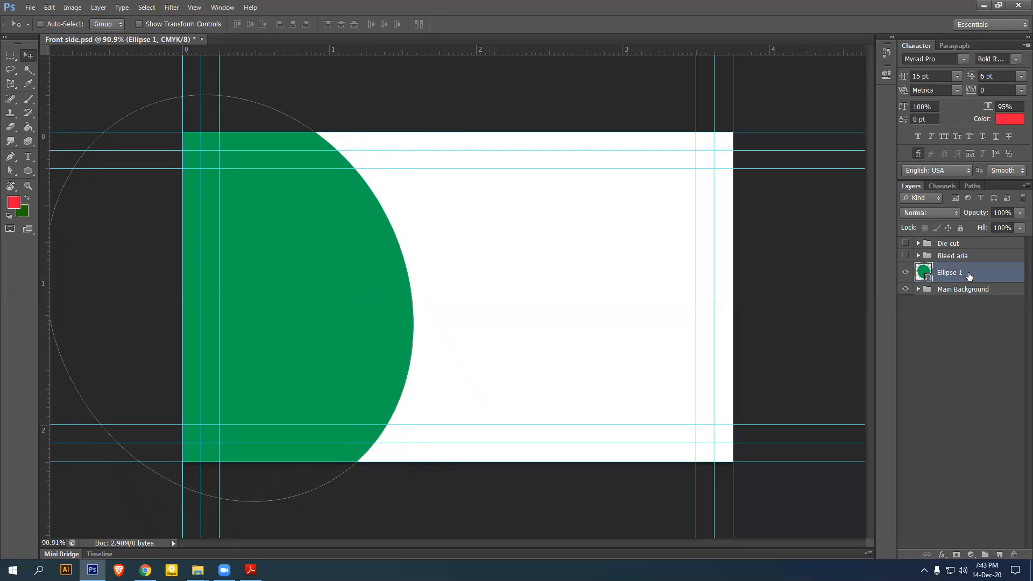
key(ctrl+j)
key(ctrl+j)
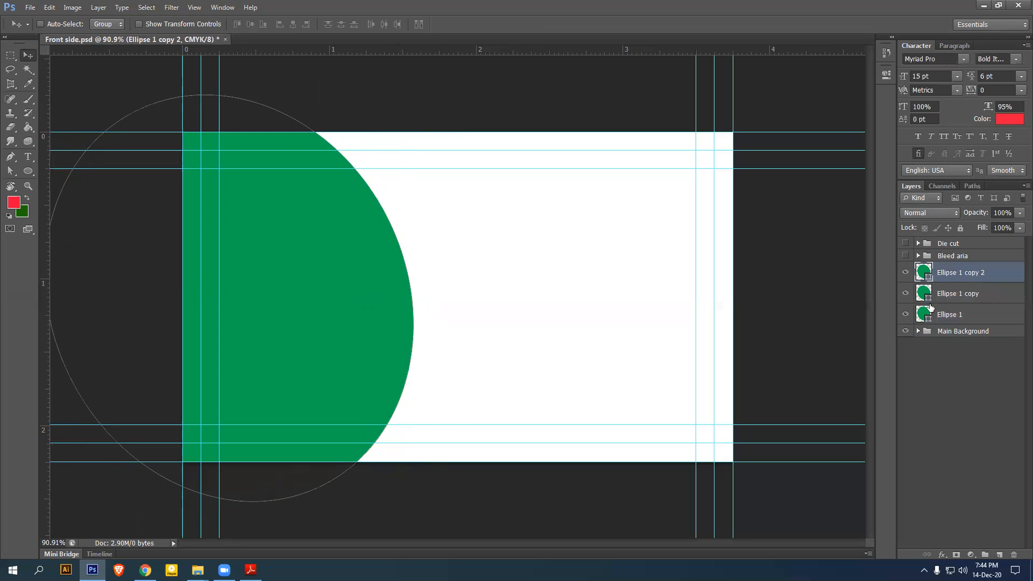
double_click(928, 280)
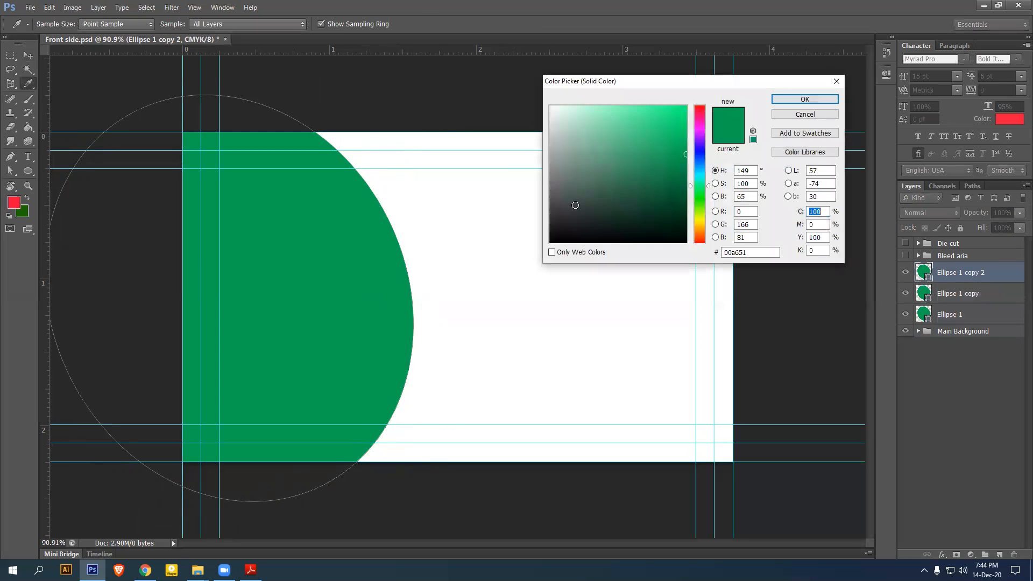
drag(574, 204, 541, 246)
click(794, 106)
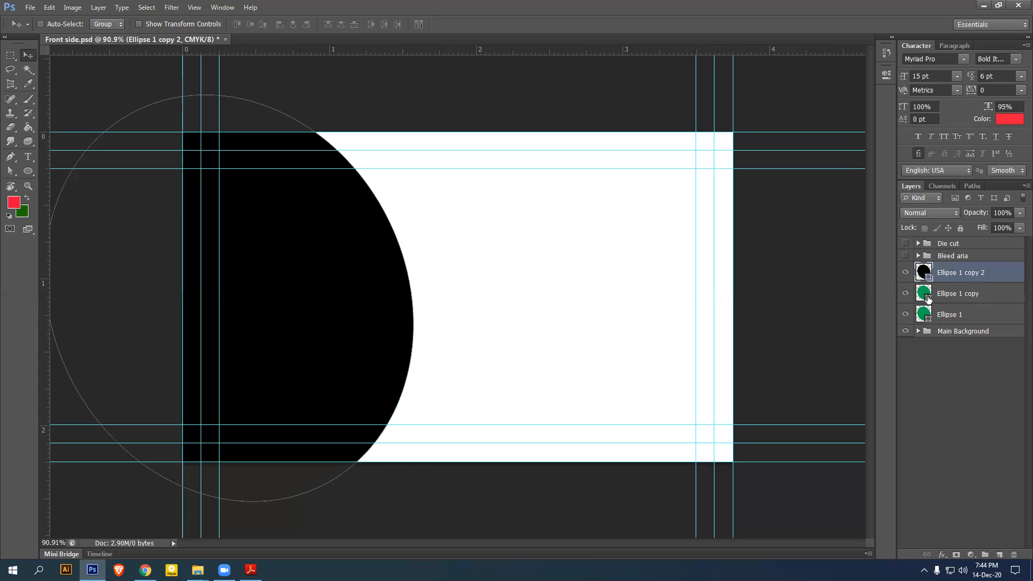
Fill the Ellipse 1 copy circle pink-red, leaving the bottom circle green
double_click(922, 296)
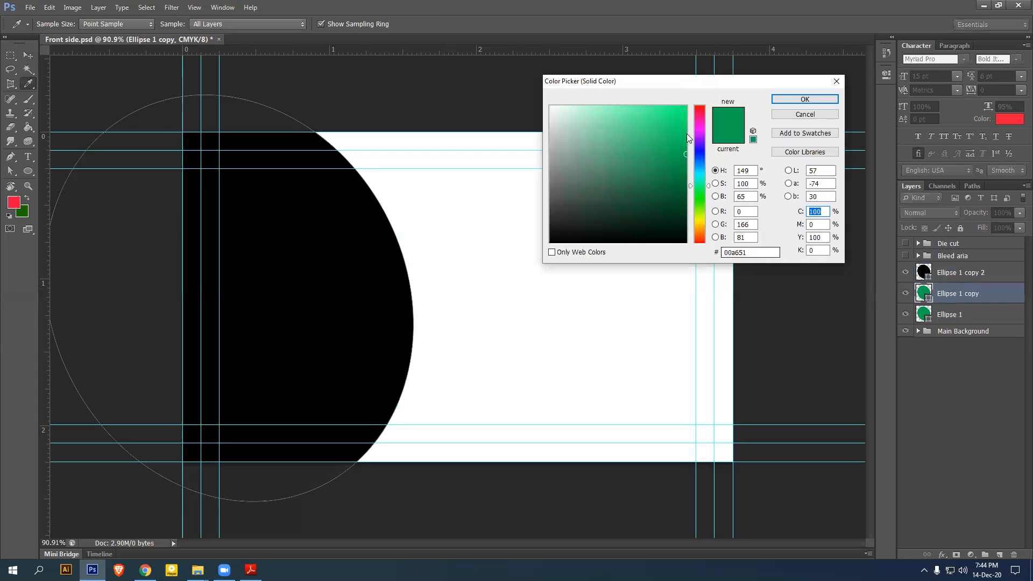
click(698, 122)
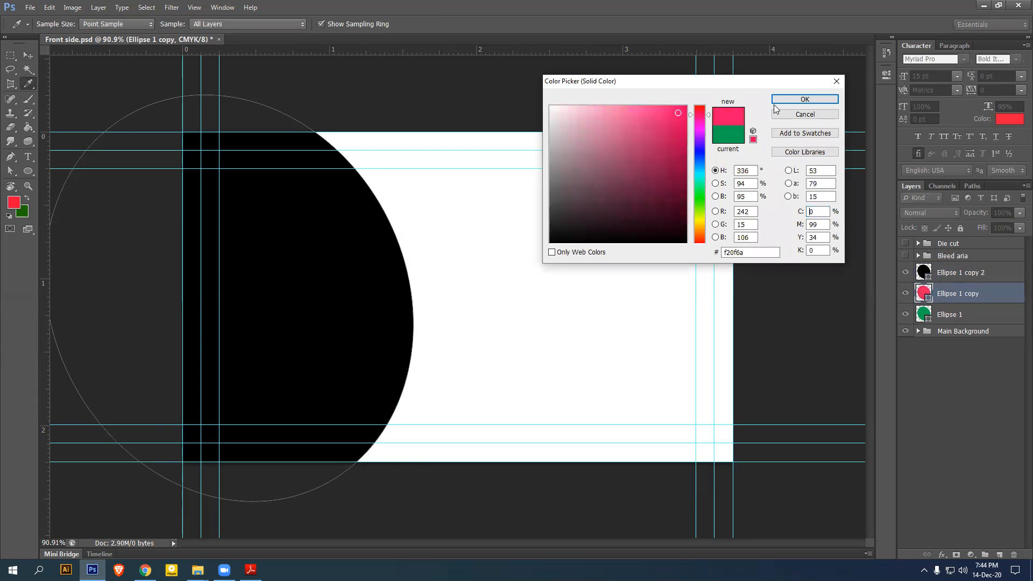
click(805, 99)
click(963, 316)
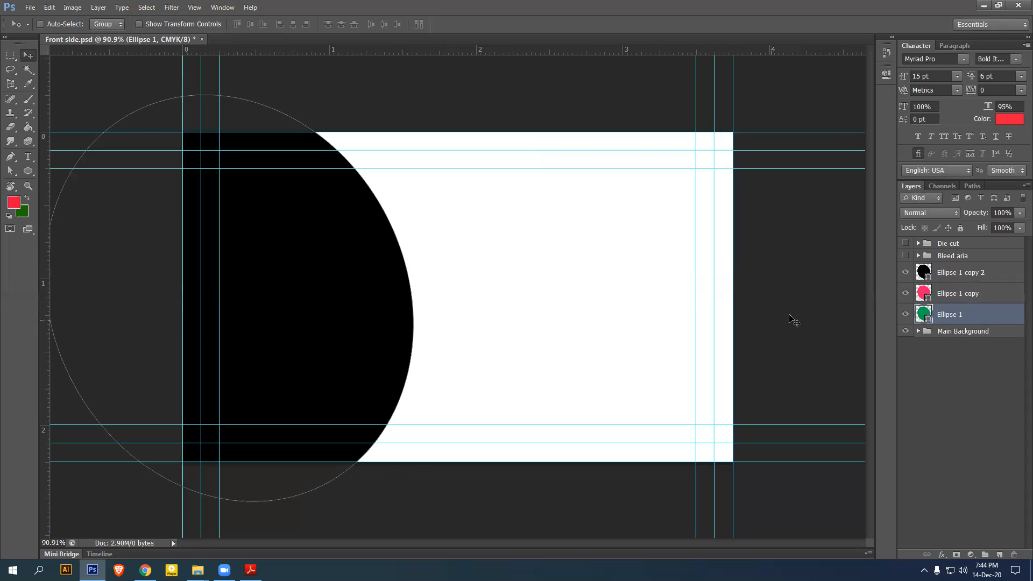
click(964, 294)
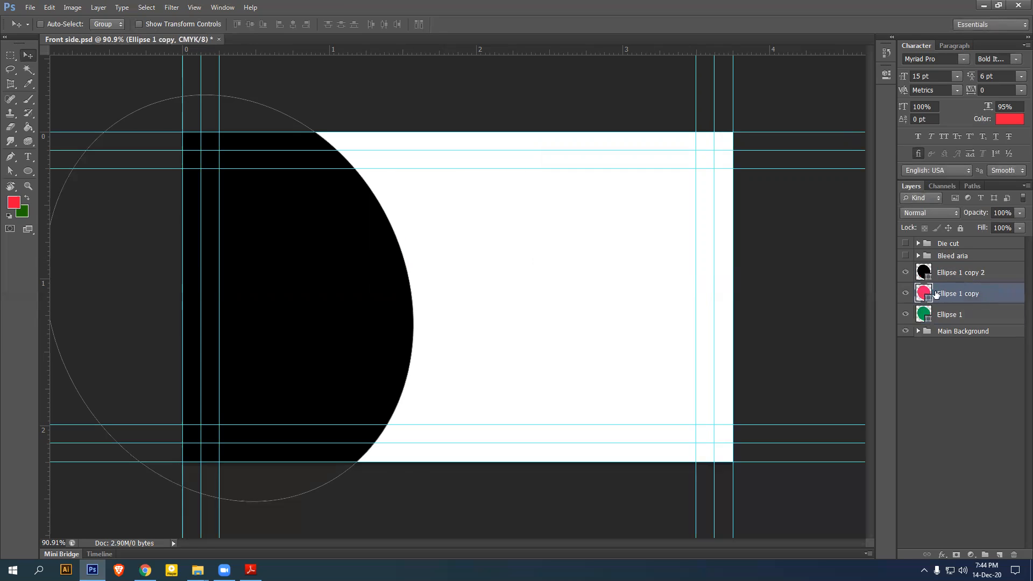
double_click(964, 273)
Rename the three circle layers 01, 02 and 03
text(01)
key(Return)
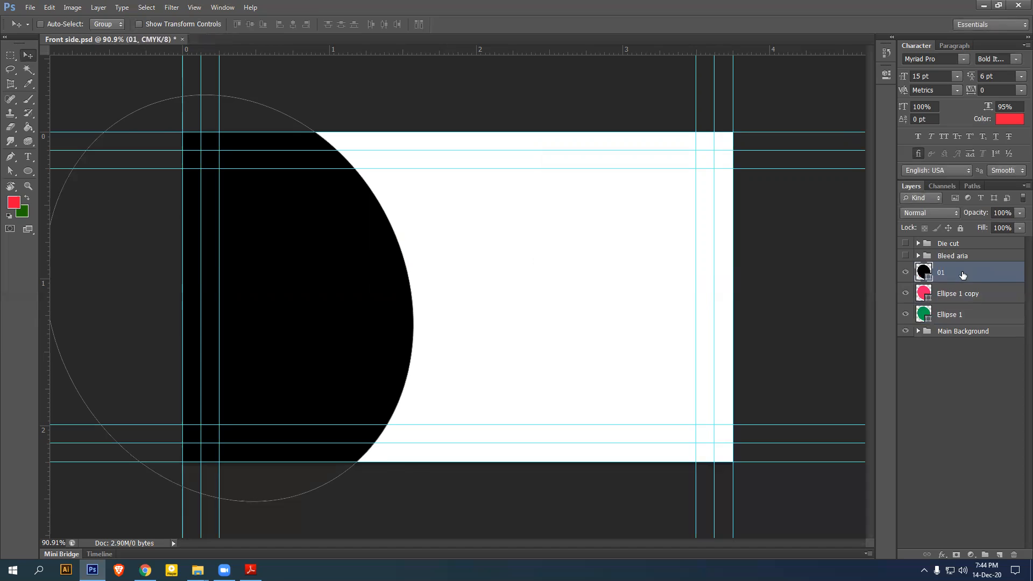
double_click(967, 294)
text(02)
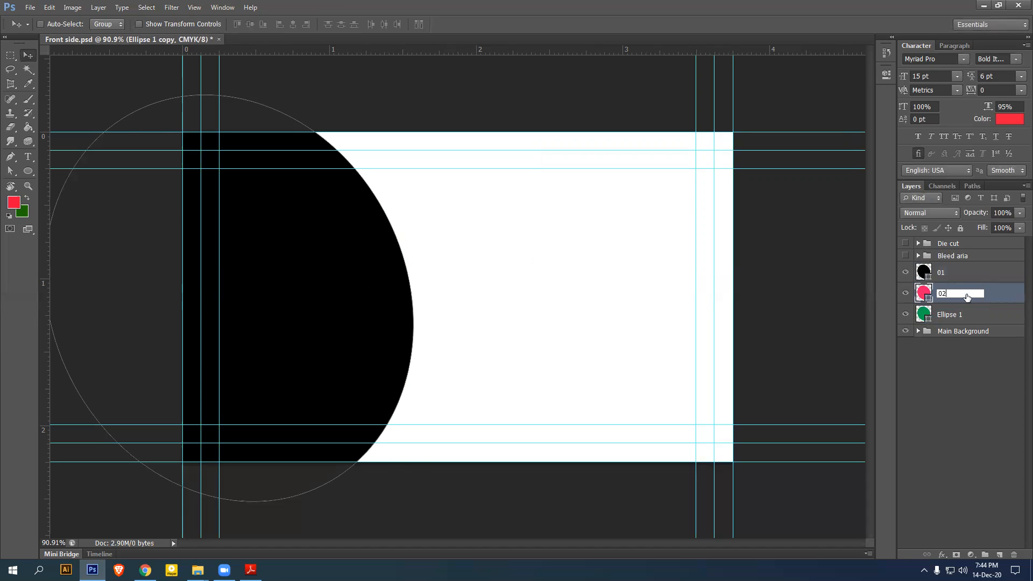
key(Return)
double_click(952, 314)
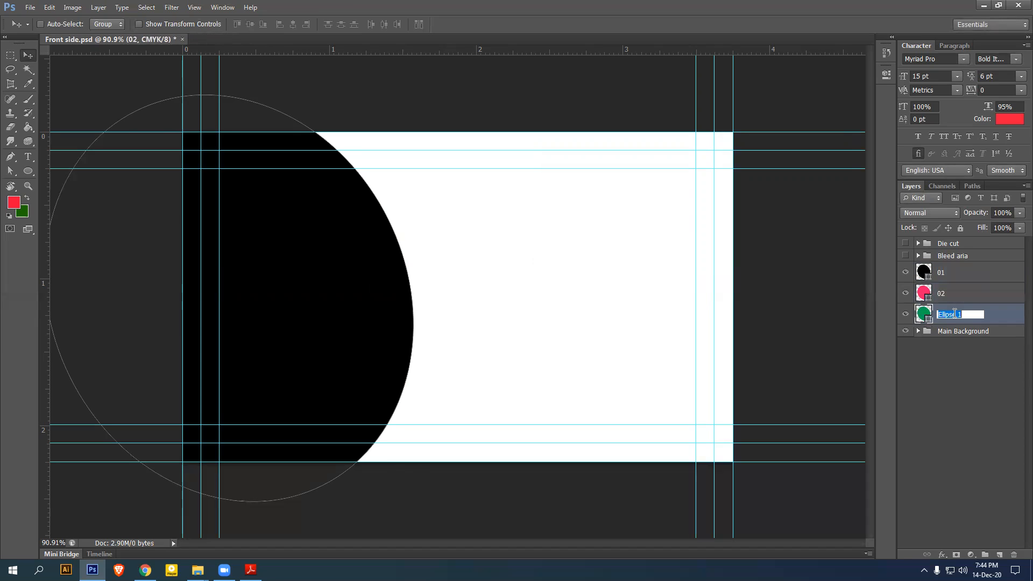
text(03)
key(Return)
Nudge pink circle 02 right and rotate it about 11 degrees counter-clockwise
click(951, 296)
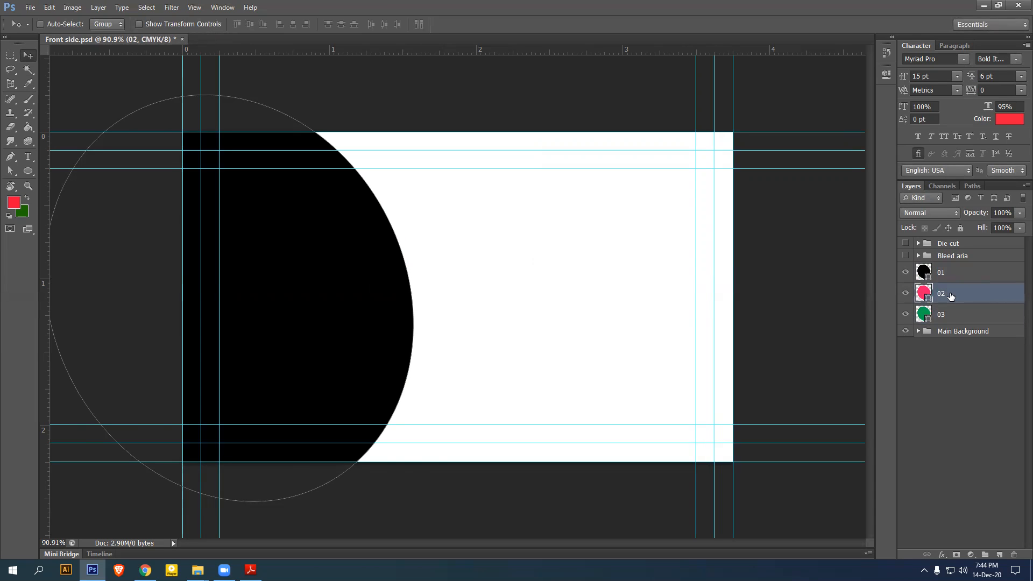
key(Right)
key(Right)
key(Right)
key(Right)
key(Right)
key(Right)
key(Right)
key(Right)
key(Right)
key(Right)
key(Right)
key(Right)
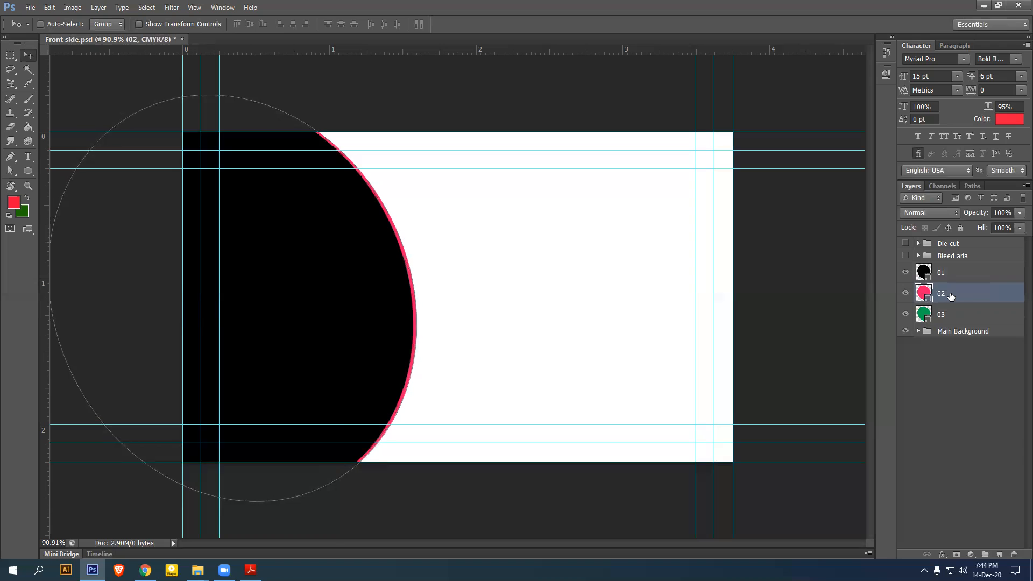
key(Right)
key(Right)
key(Right)
key(Right)
key(Right)
key(Right)
key(Right)
key(Right)
key(Right)
key(Right)
key(Right)
key(Right)
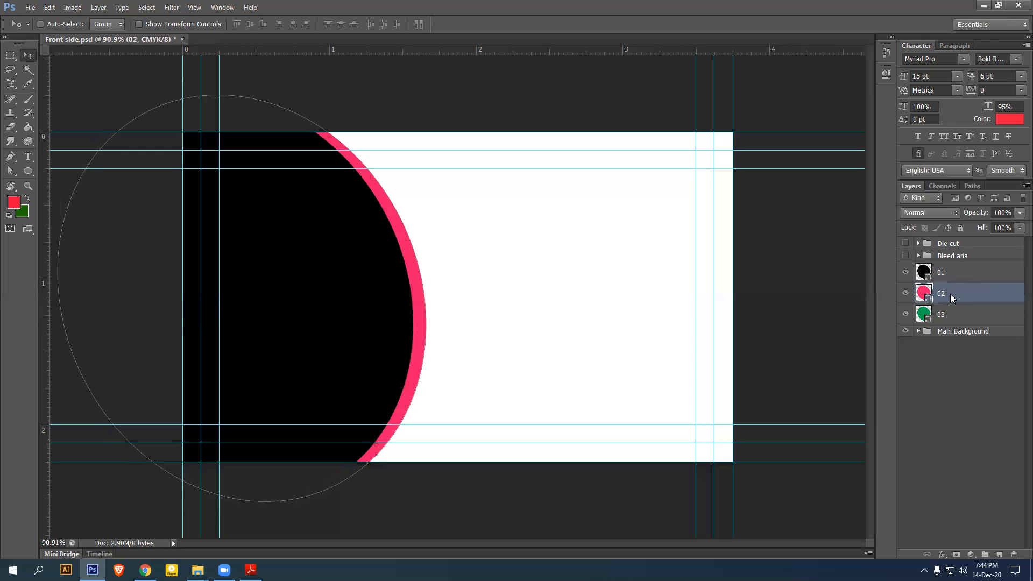
key(Right)
key(Right)
key(ctrl+t)
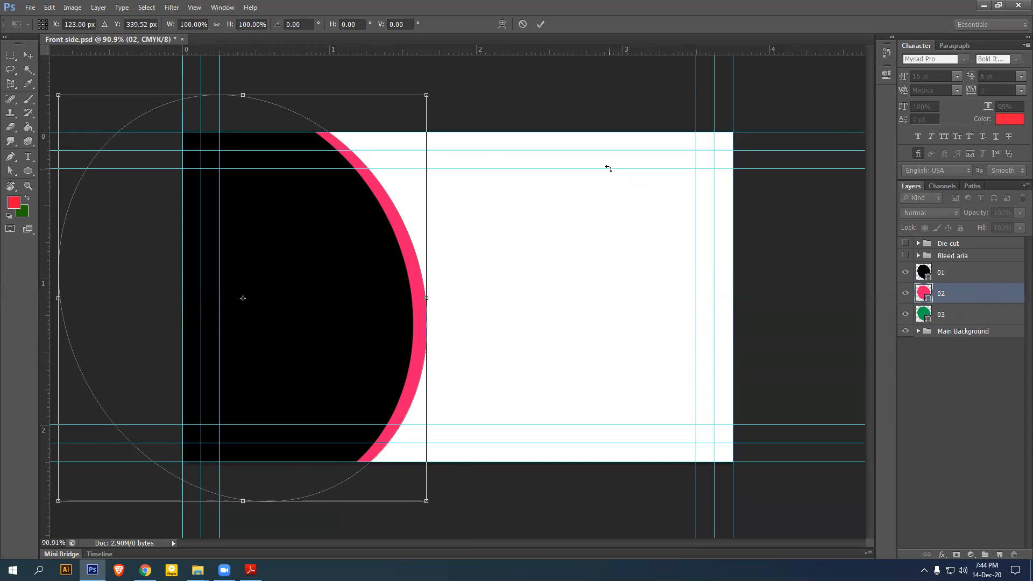
drag(446, 112, 420, 111)
key(shift+Left)
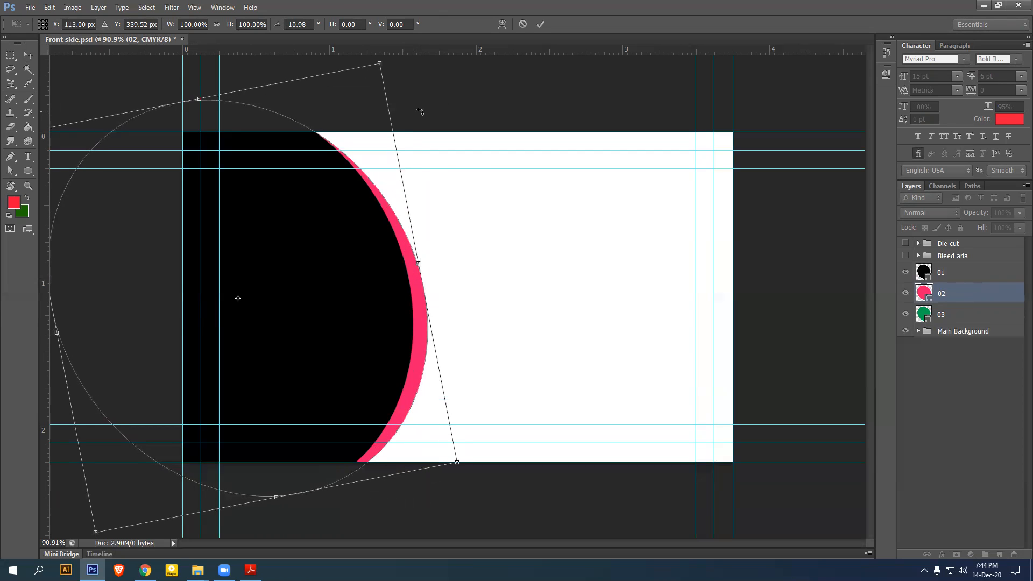
key(Return)
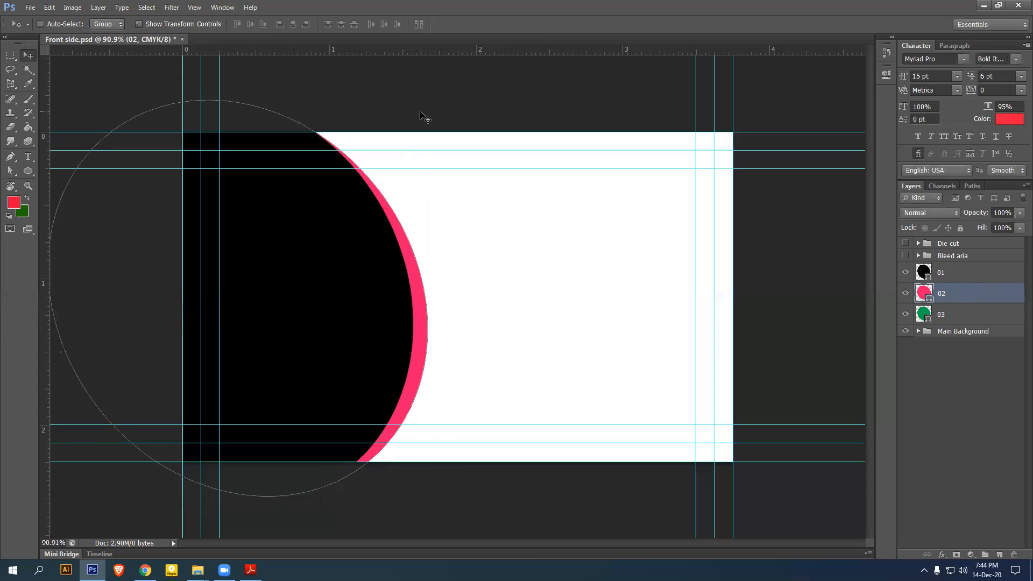
Shift green circle 03 right and rotate it about 26 degrees, then delete that layer
click(965, 318)
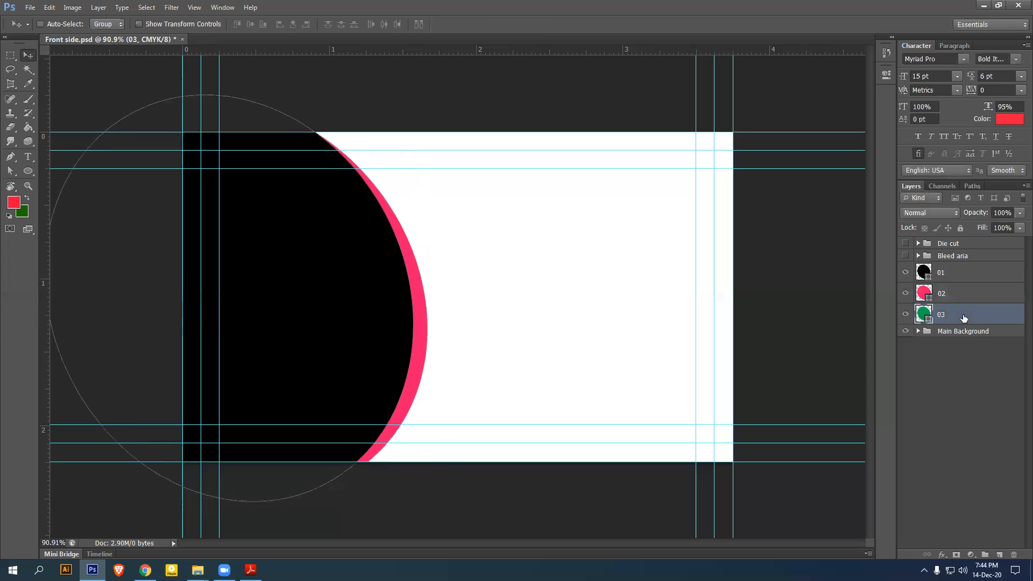
key(shift+Right)
key(shift+Right)
key(shift+Right)
key(shift+Right)
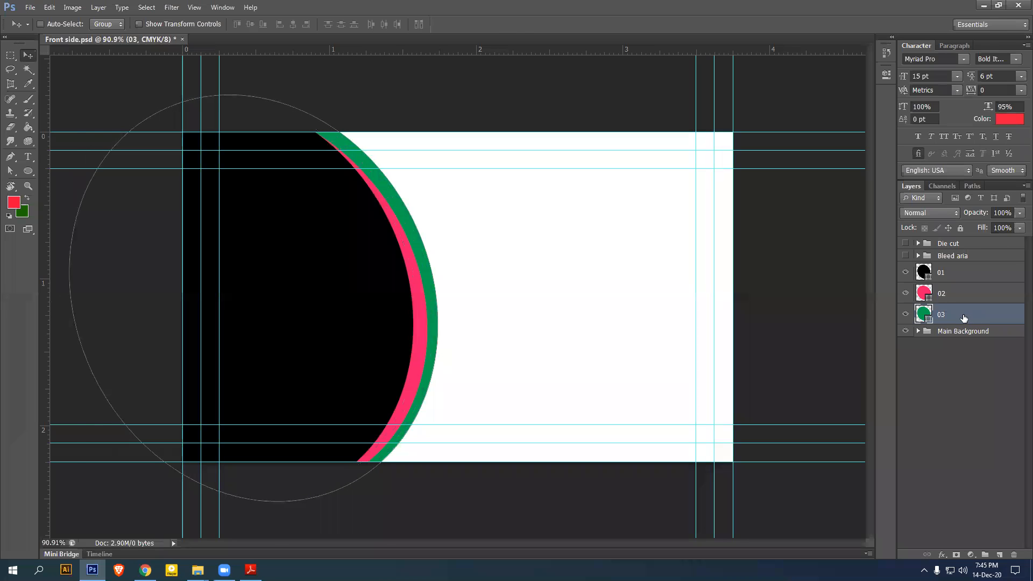
key(ctrl+t)
drag(420, 111, 371, 98)
key(Left)
key(Left)
key(Left)
key(Left)
key(Left)
key(Left)
key(Left)
key(Left)
key(Left)
key(Left)
key(Left)
key(Left)
key(Left)
key(Left)
key(Left)
key(Left)
key(Left)
key(Left)
key(Left)
key(Left)
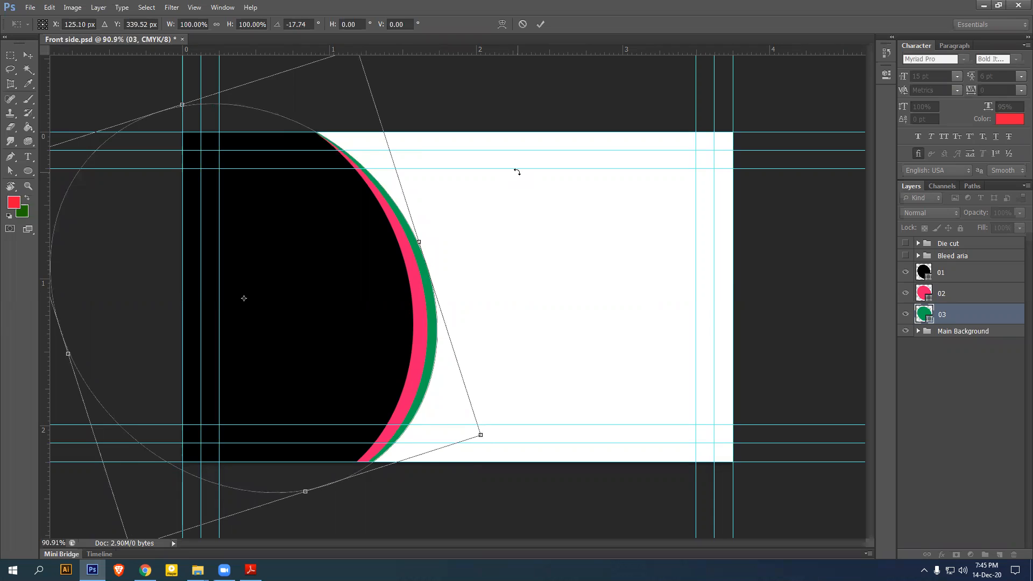
mouse_move(394, 115)
mouse_down()
mouse_move(380, 92)
mouse_move(390, 101)
mouse_up()
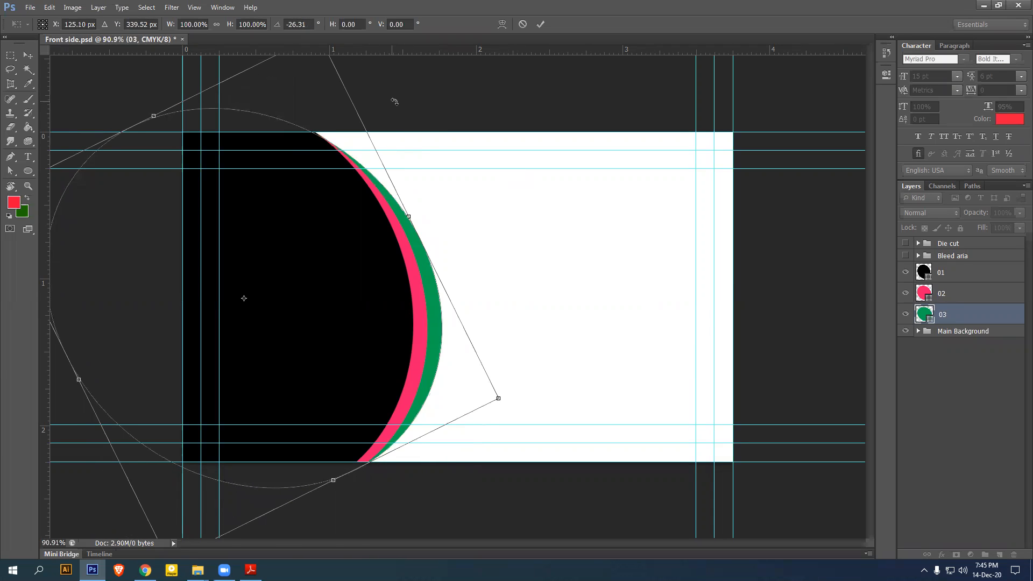
key(Return)
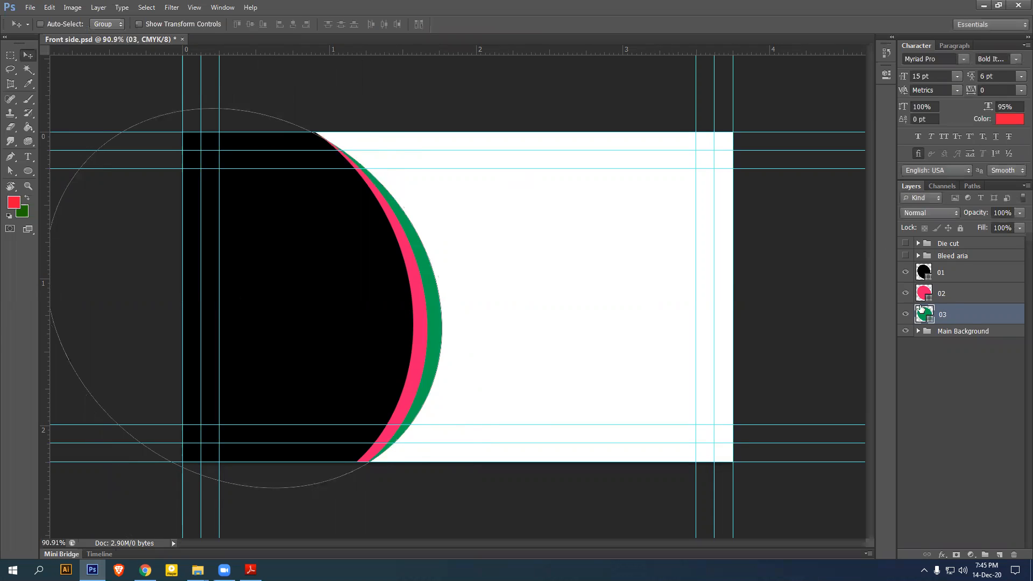
key(Delete)
Delete layers 02 and 01, draw a new large green circle, and duplicate it twice
click(963, 294)
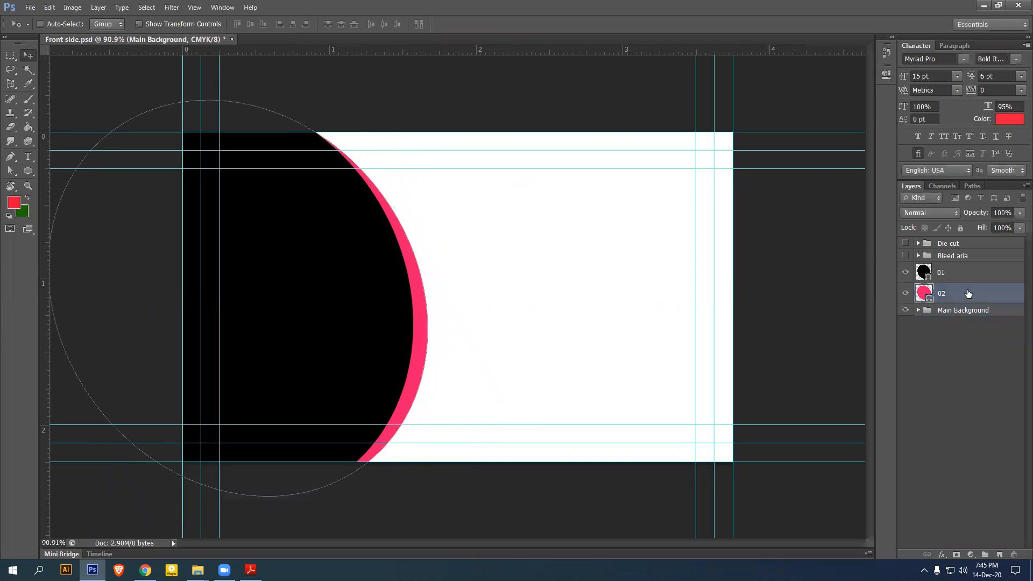
key(Delete)
click(961, 274)
key(Delete)
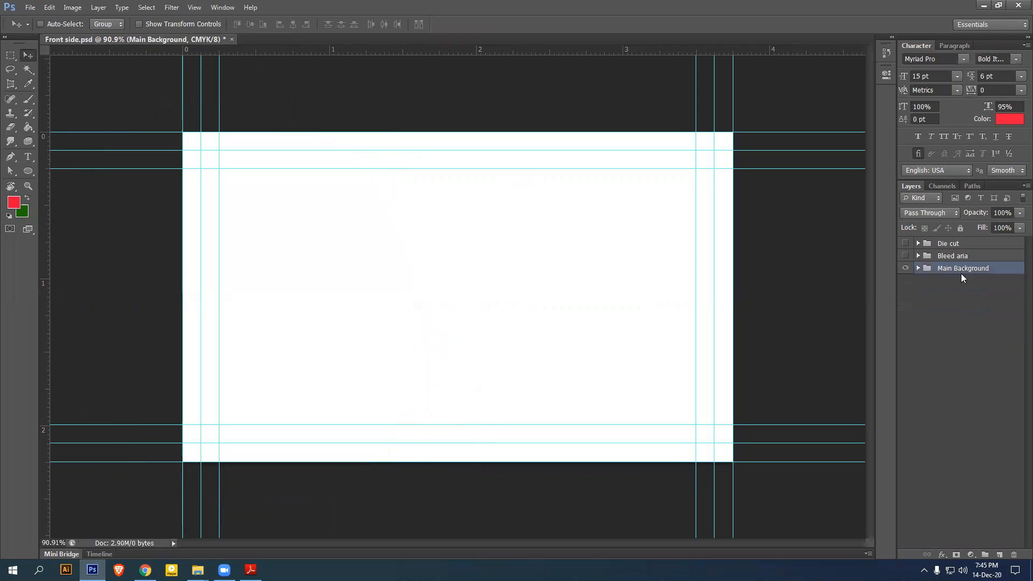
click(29, 173)
drag(135, 115, 412, 502)
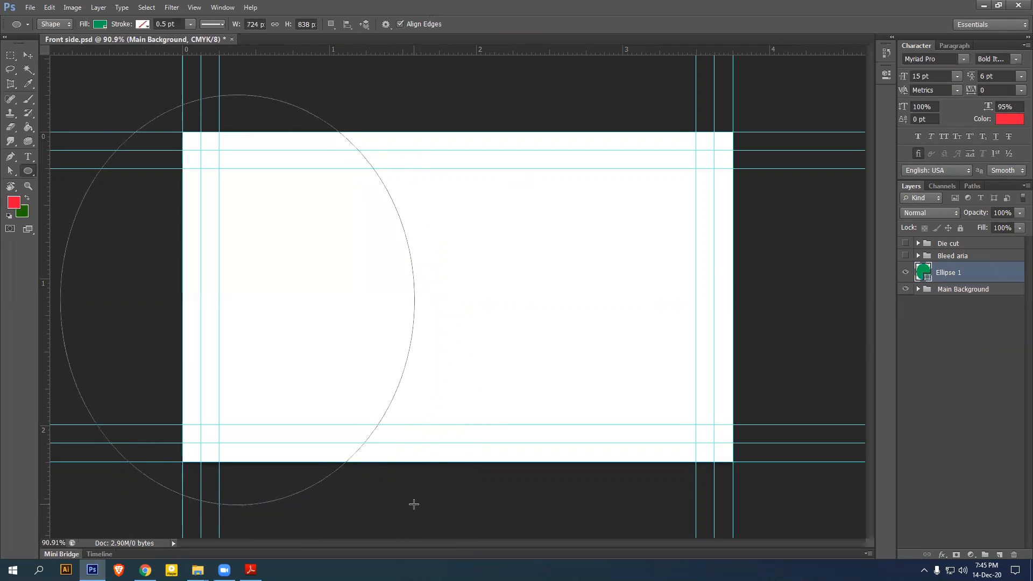
key(Return)
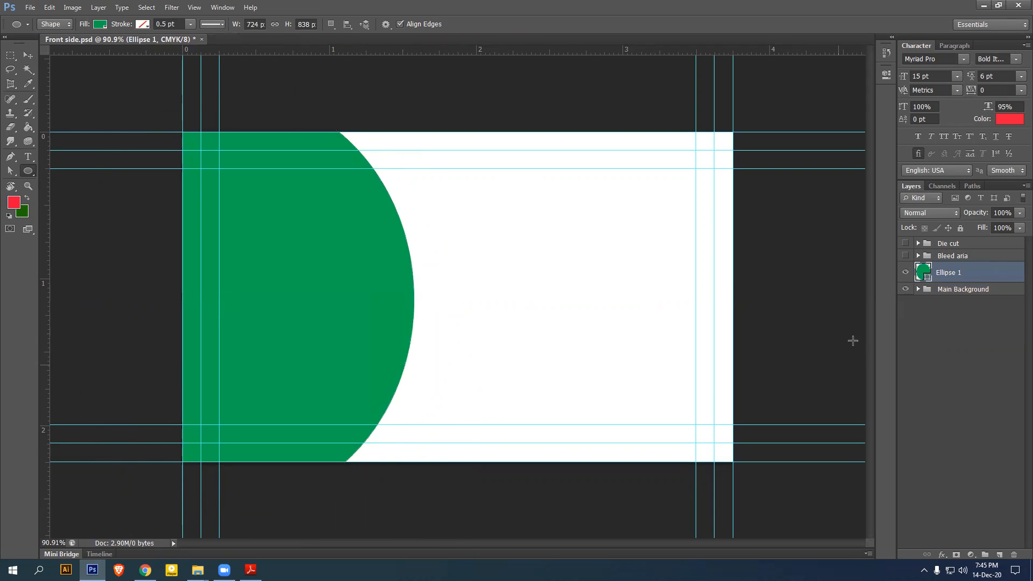
key(ctrl+j)
key(ctrl+j)
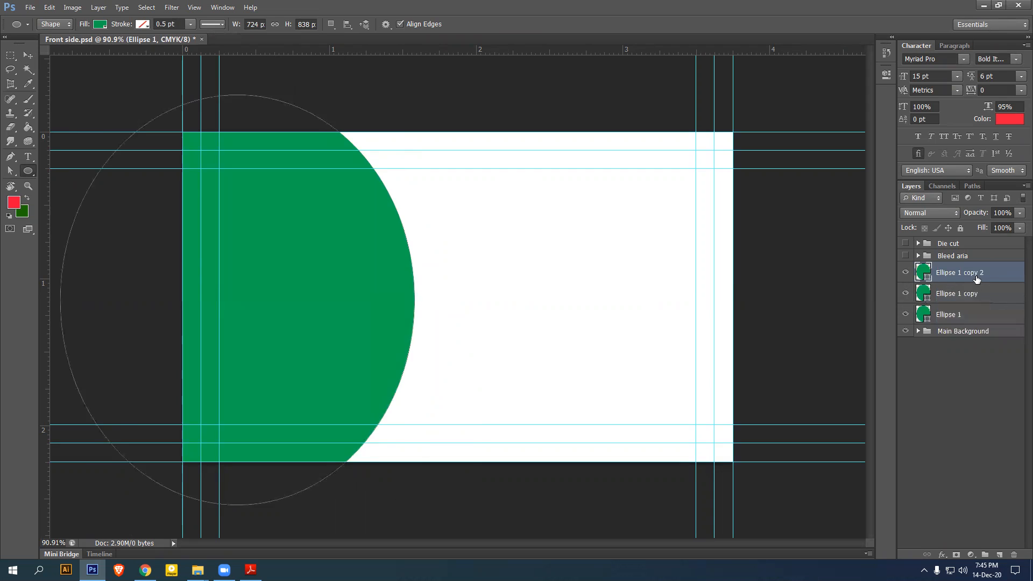
Name the new circle layers 01, 02 and 03 from top to bottom
double_click(958, 273)
text(01)
key(Return)
double_click(967, 296)
text(02)
key(Return)
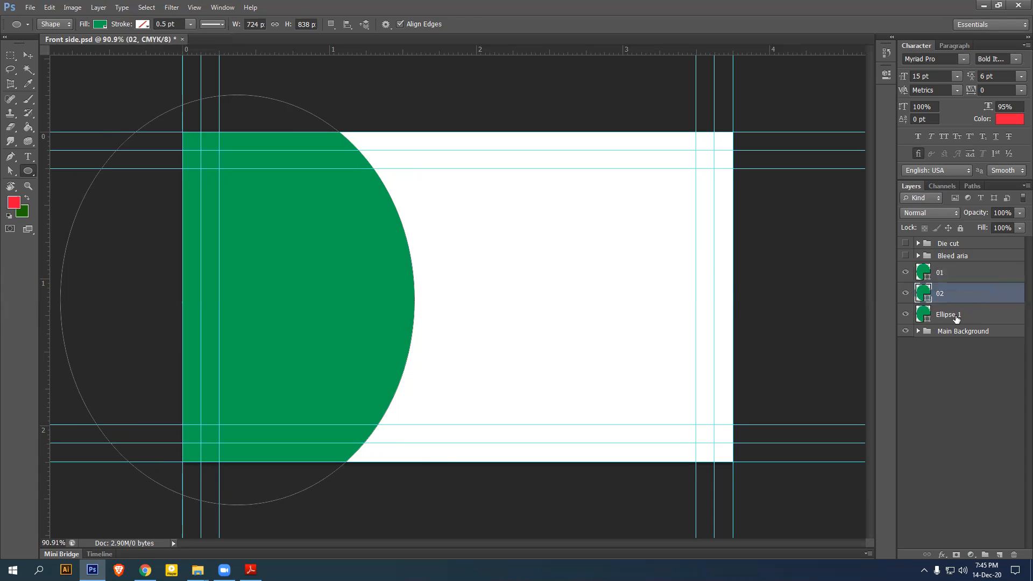
double_click(957, 315)
text(03)
key(Return)
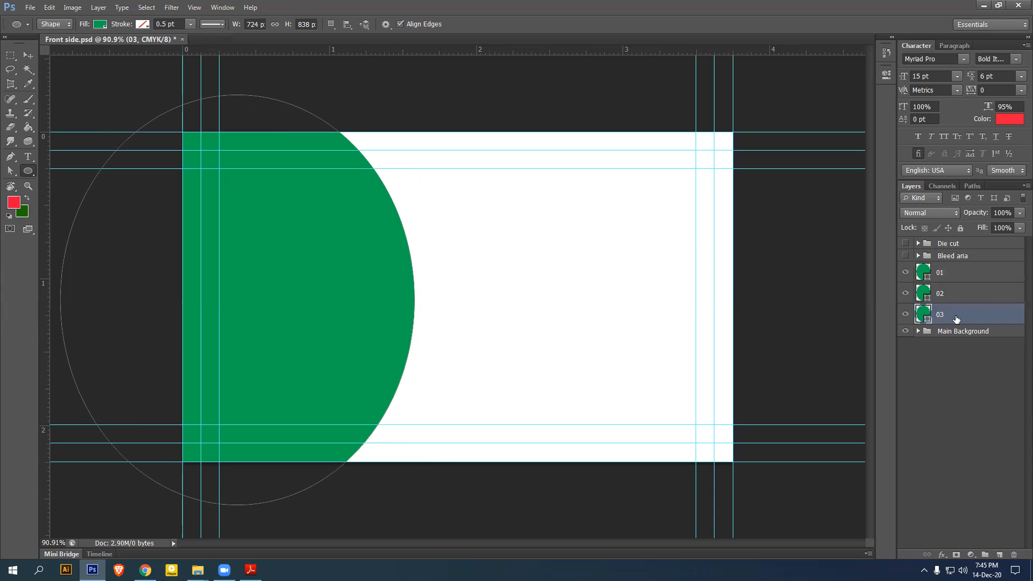
Fill layer 02 black (000000) and layer 03 a light pink
click(925, 298)
double_click(925, 298)
text(000000)
key(Return)
double_click(924, 315)
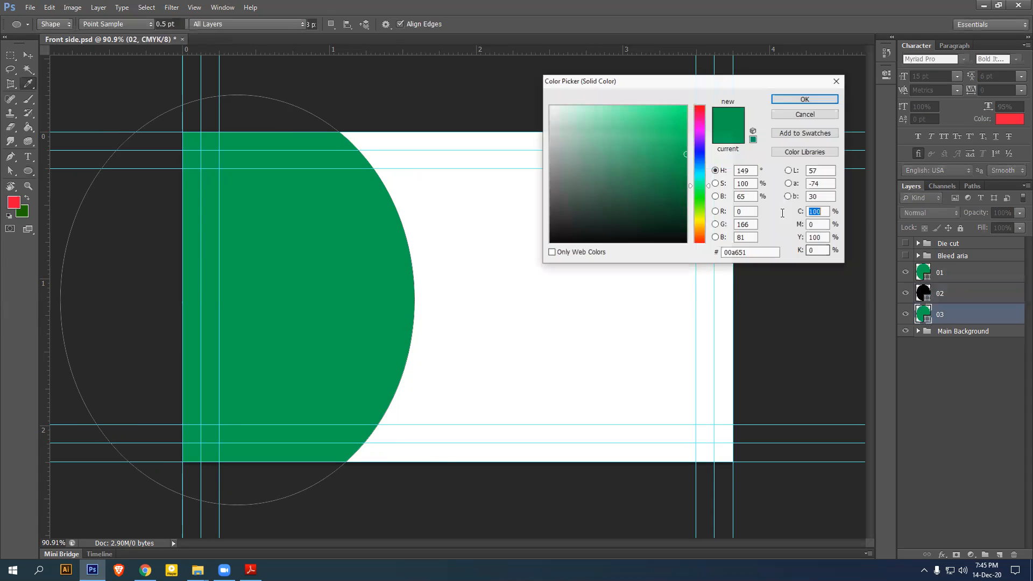
click(699, 123)
click(680, 117)
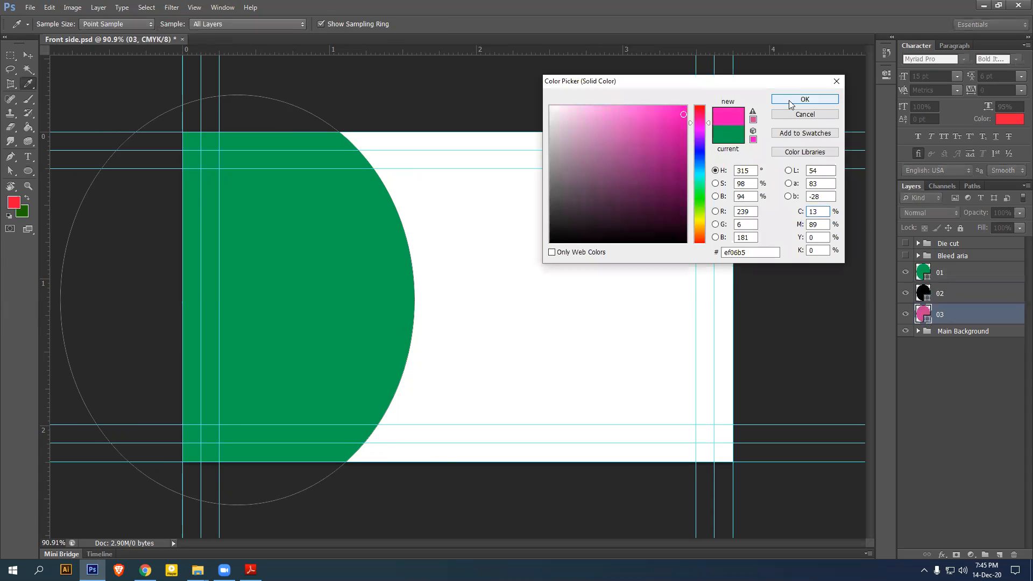
click(805, 99)
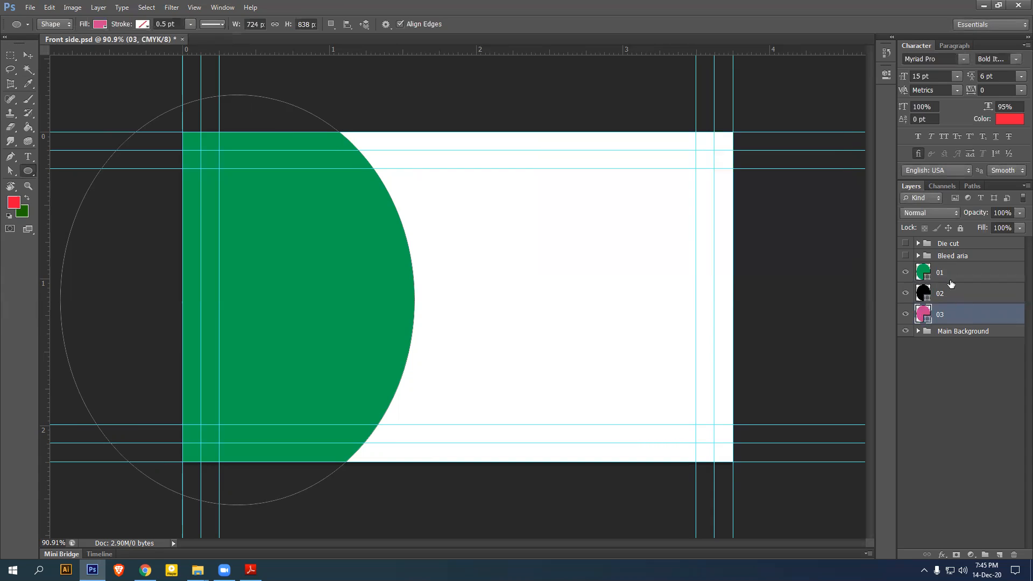
click(951, 278)
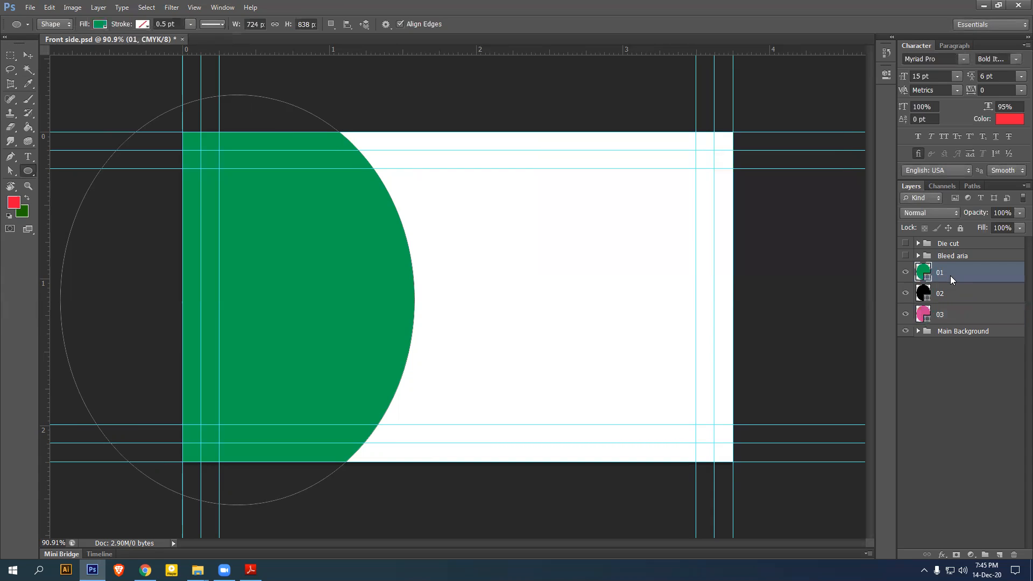
Rotate the green circle on layer 01 about -18 degrees
key(ctrl+t)
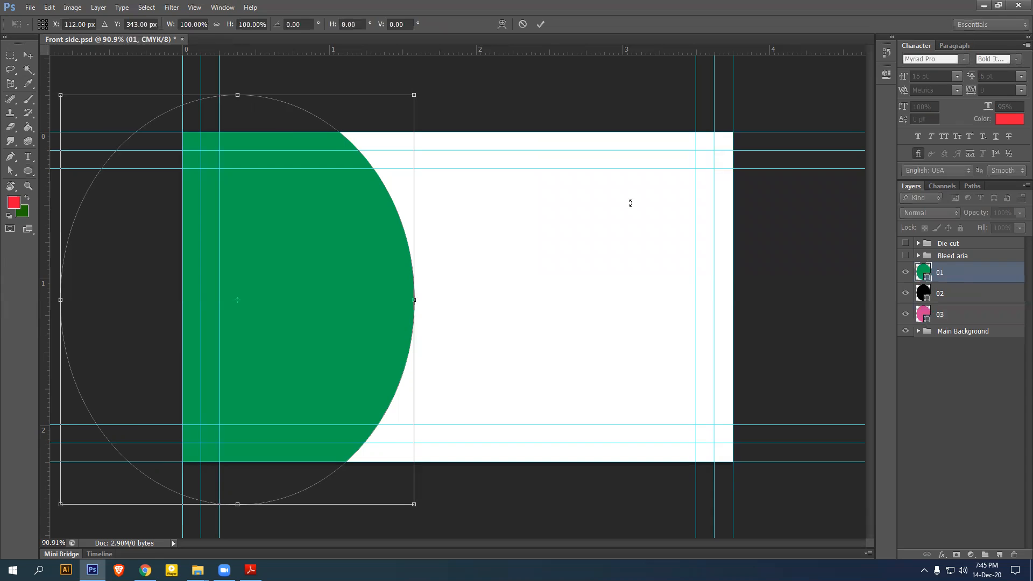
drag(436, 115, 357, 88)
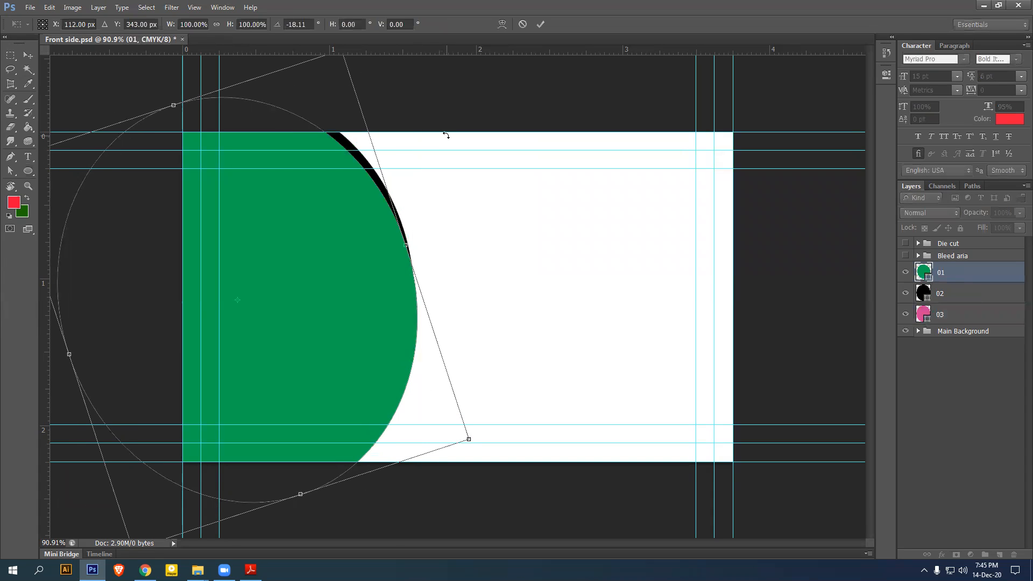
key(Return)
Shift the black circle on layer 02 right and rotate it to about -27 degrees
click(945, 295)
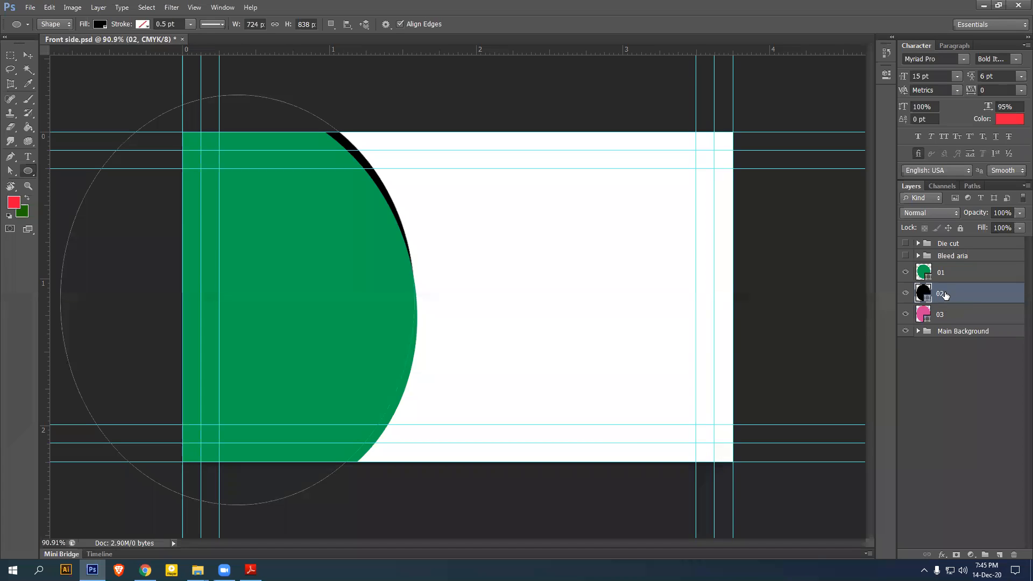
key(v)
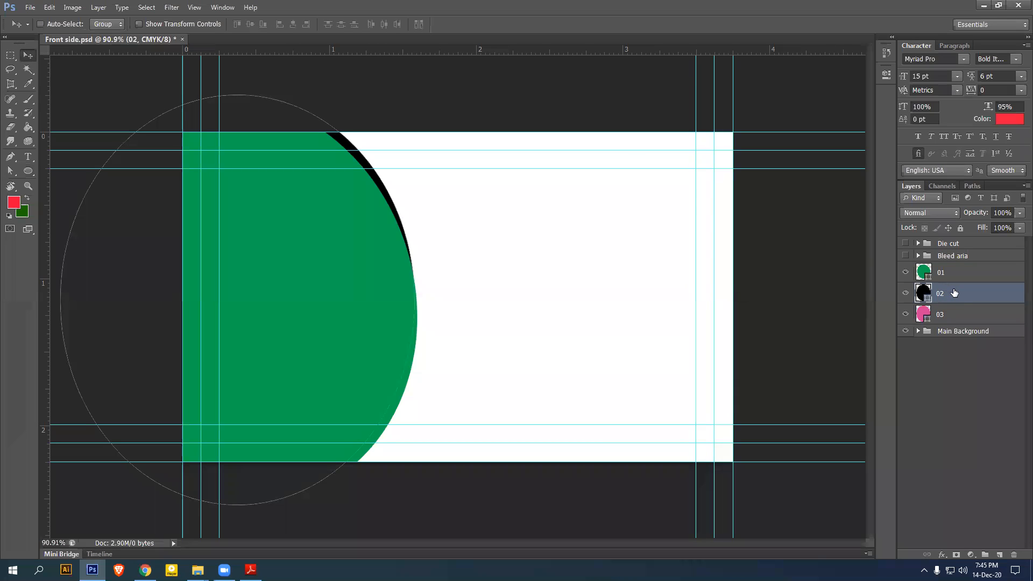
key(shift+Right)
key(shift+Right)
key(shift+Right)
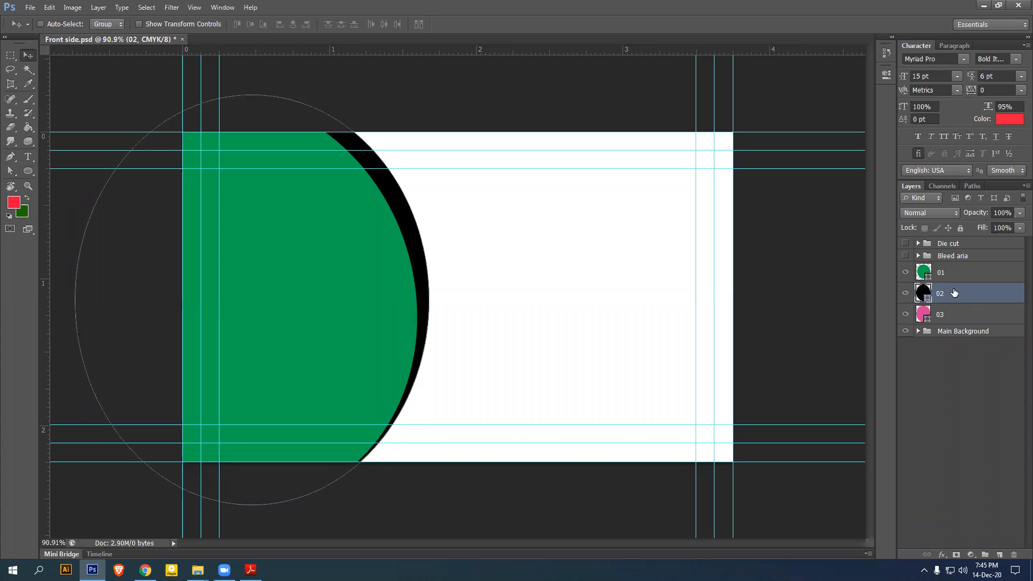
key(ctrl+t)
drag(433, 100, 328, 97)
key(shift+Left)
key(Left)
key(Left)
key(Left)
key(Left)
key(Left)
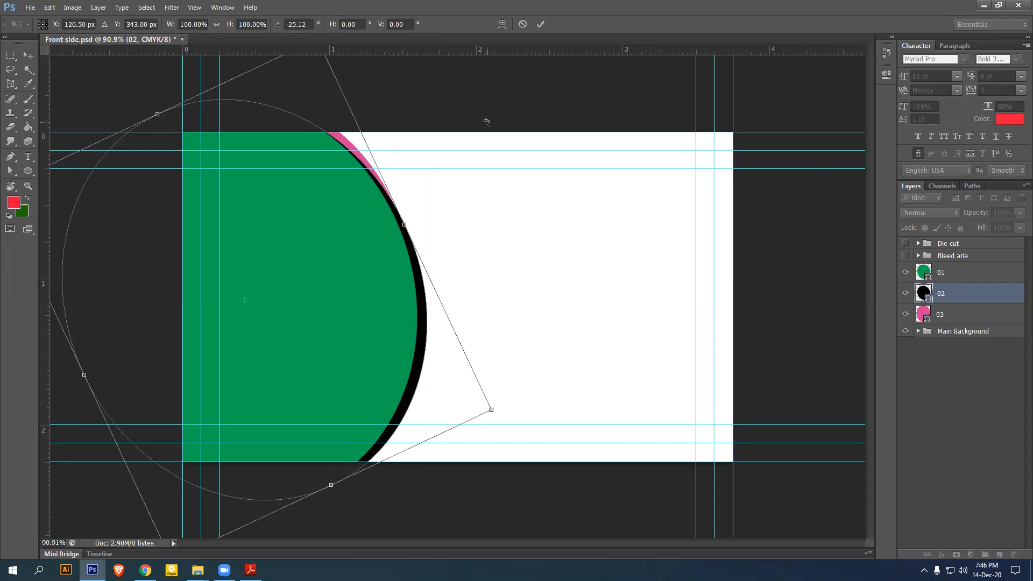
mouse_move(436, 104)
mouse_down()
mouse_move(433, 92)
mouse_move(428, 106)
mouse_up()
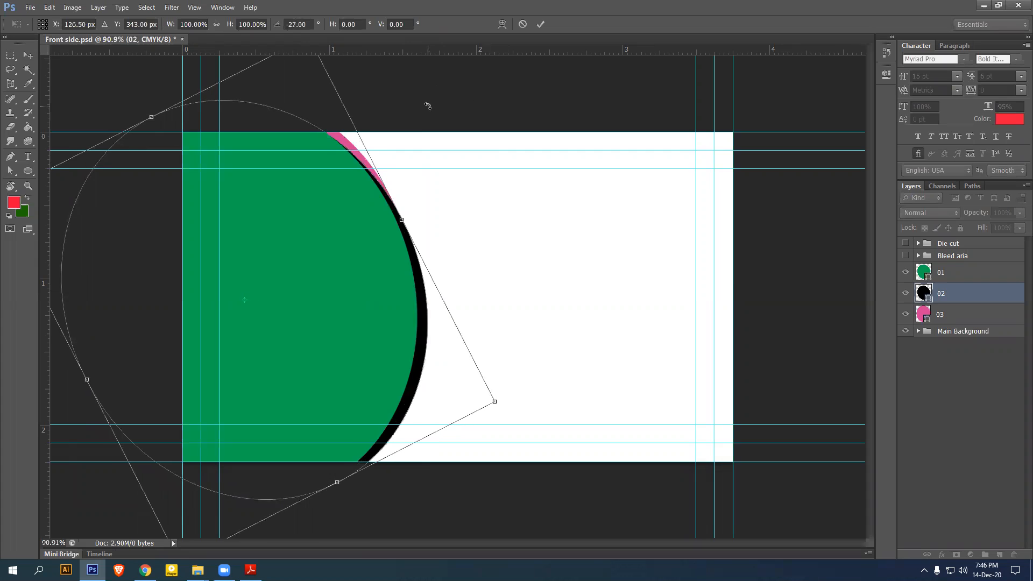
key(Return)
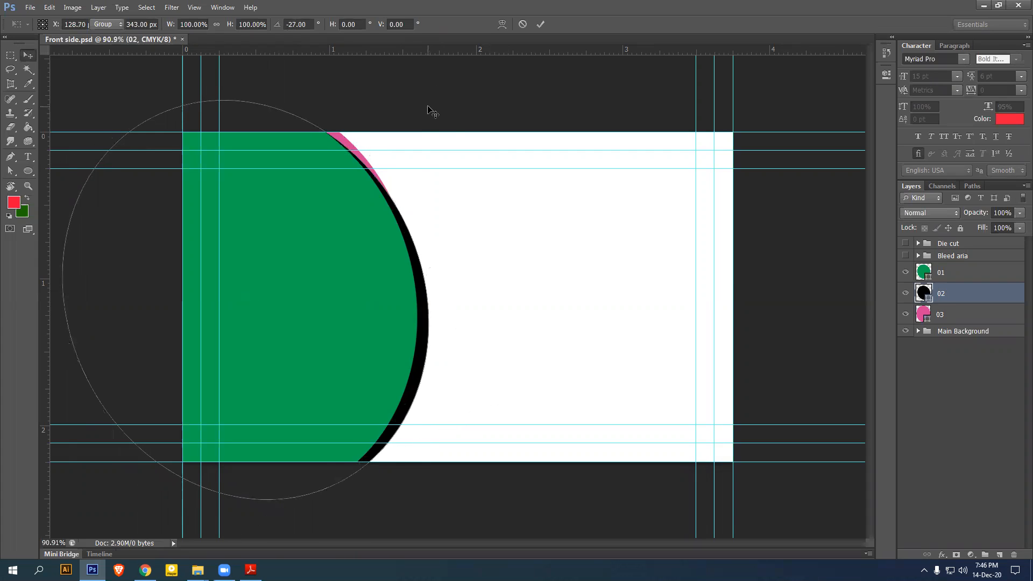
Offset and rotate the pink circle on layer 03 so its arc peeks out
click(953, 315)
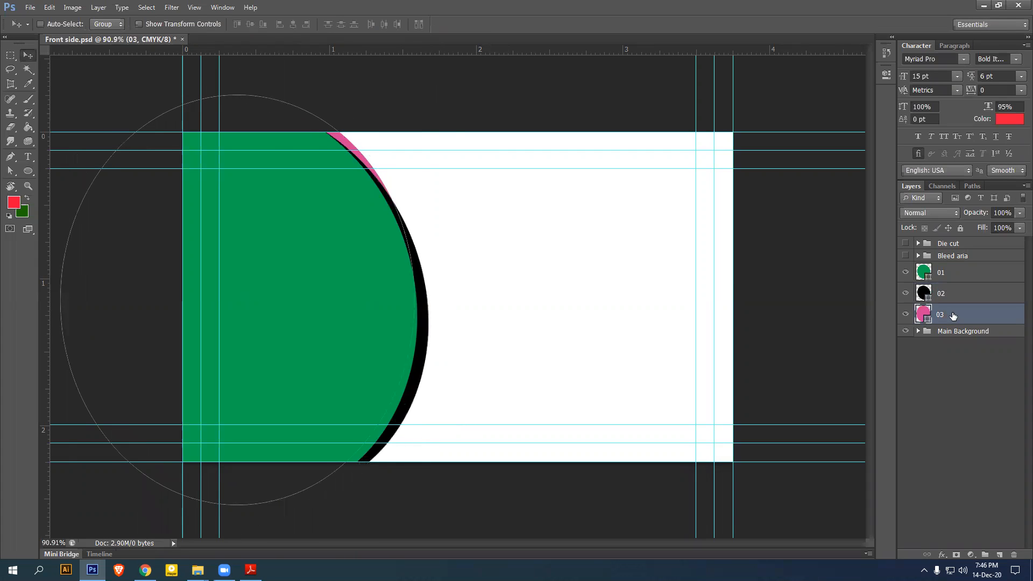
key(shift+Right)
key(shift+Right)
key(shift+Right)
key(shift+Right)
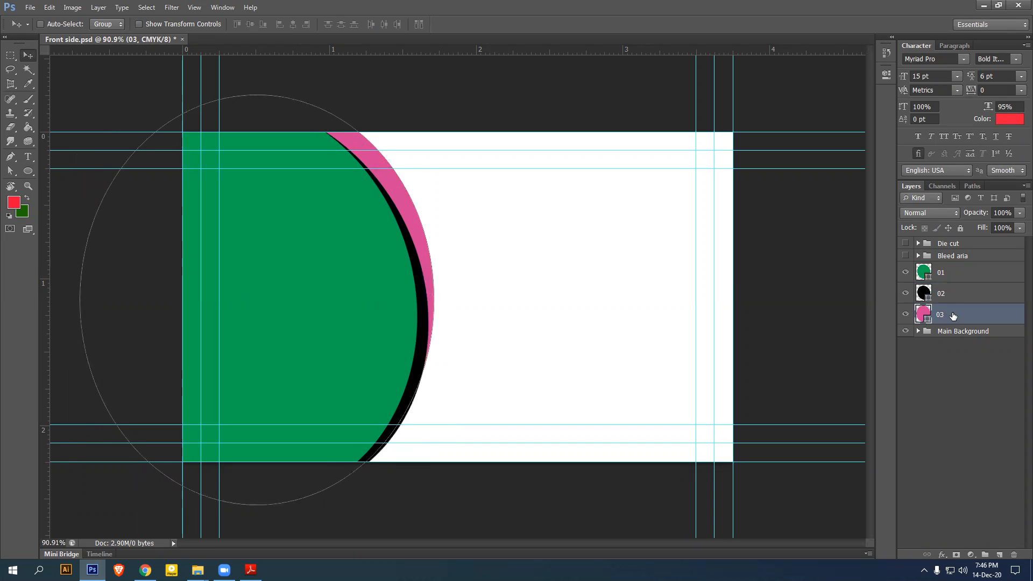
key(shift+Right)
key(ctrl+t)
drag(433, 113, 445, 130)
key(Left)
key(Left)
key(Left)
key(Left)
key(Left)
key(Left)
key(Left)
key(Left)
key(Left)
key(Left)
key(Left)
key(Left)
key(Left)
key(Left)
key(Left)
key(Left)
key(Left)
key(Left)
key(Left)
key(Left)
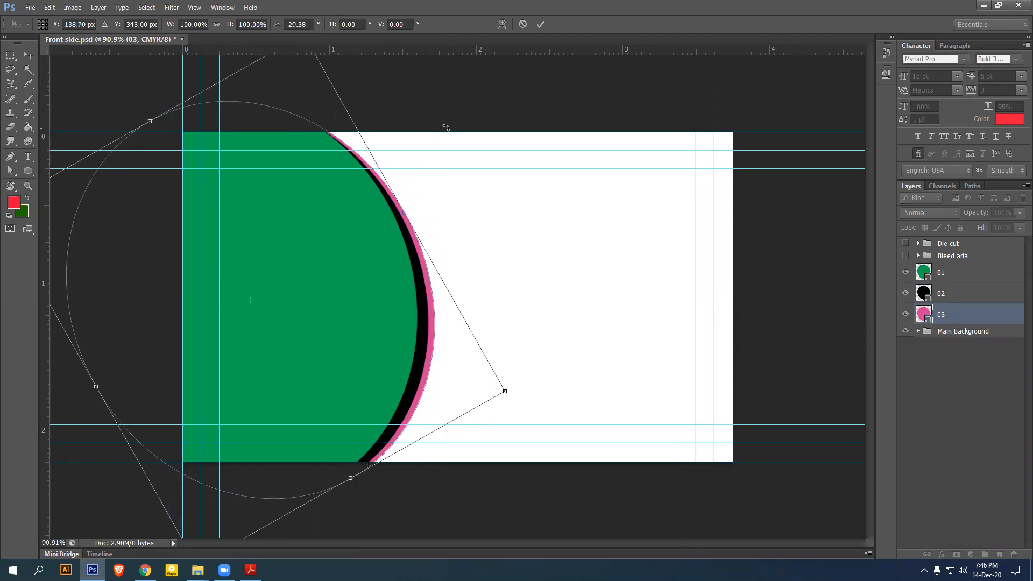
drag(404, 106, 386, 97)
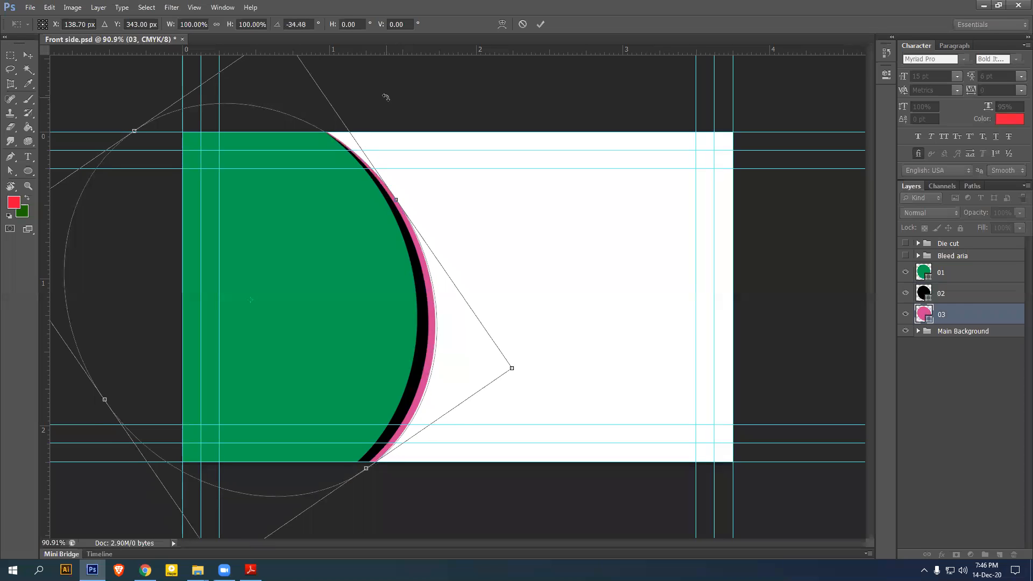
key(Right)
key(Right)
key(Right)
key(Right)
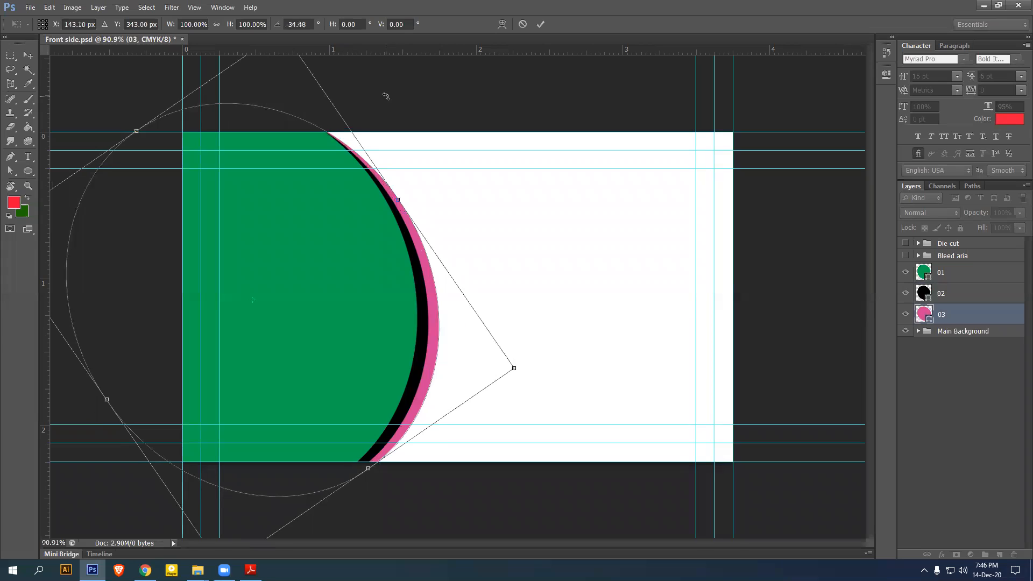
key(Return)
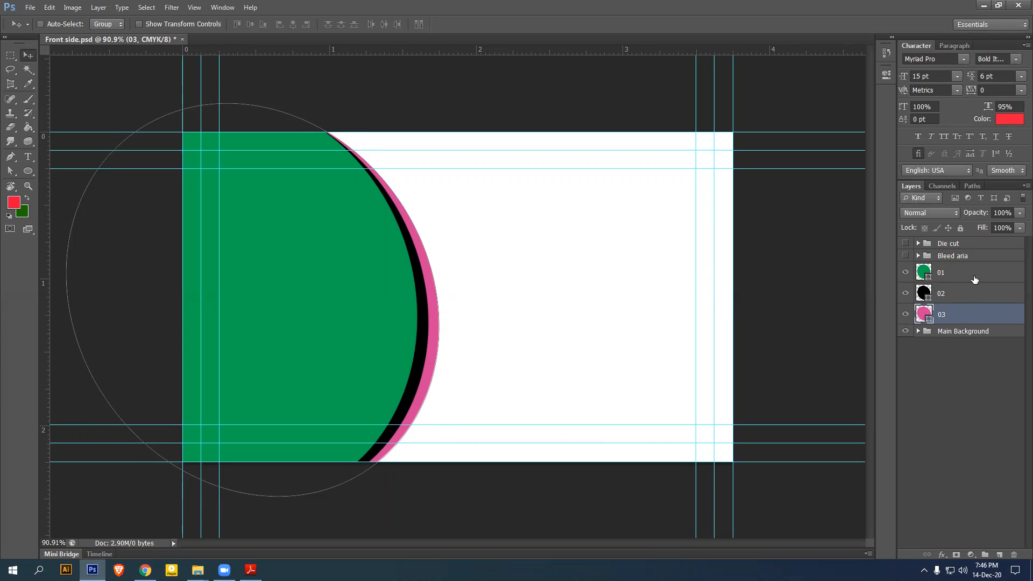
click(976, 279)
click(971, 333)
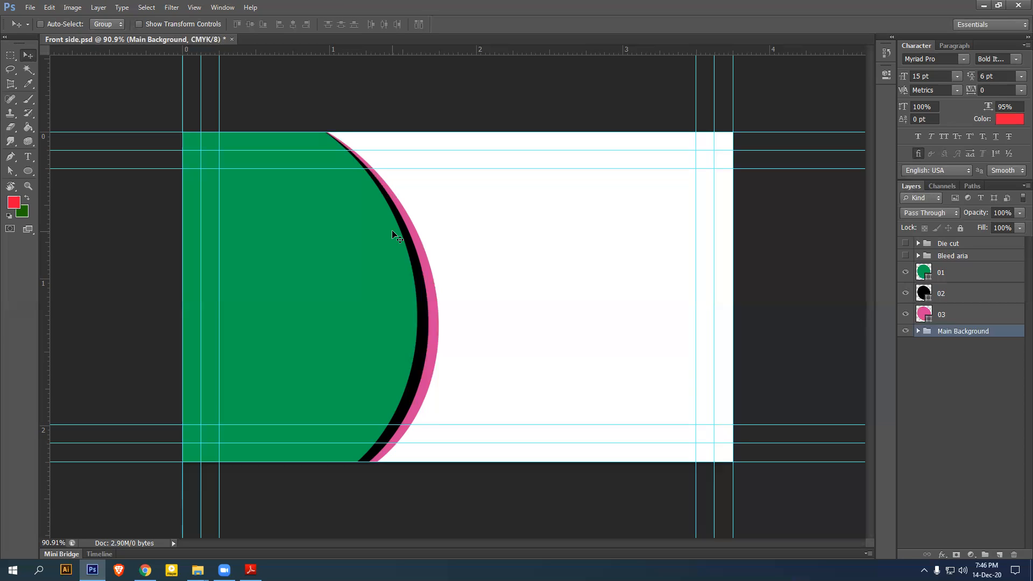
click(30, 7)
click(565, 74)
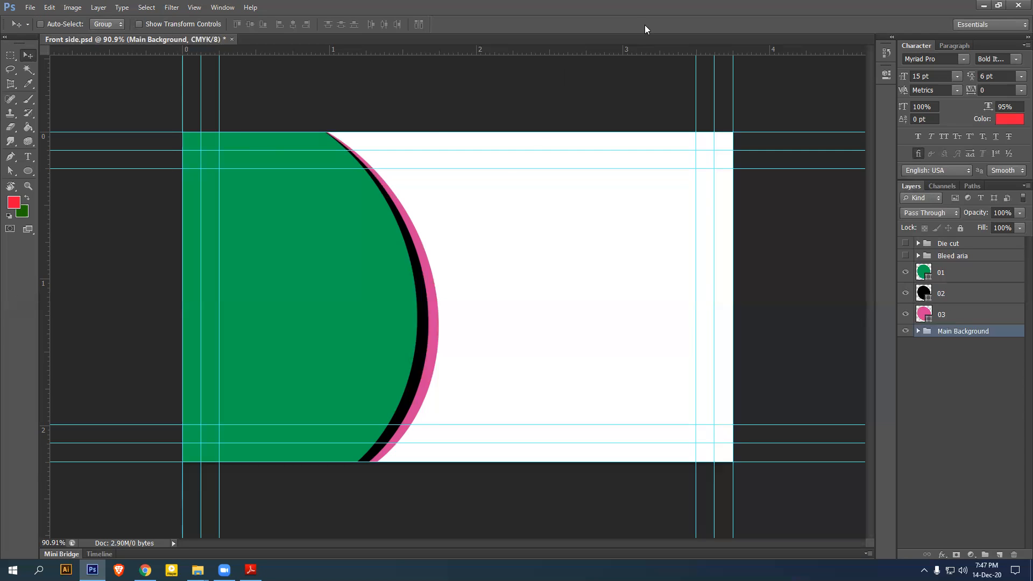
Drag Logo.psd from the New Business card folder into the Front side.psd document
mouse_move(198, 570)
click(248, 525)
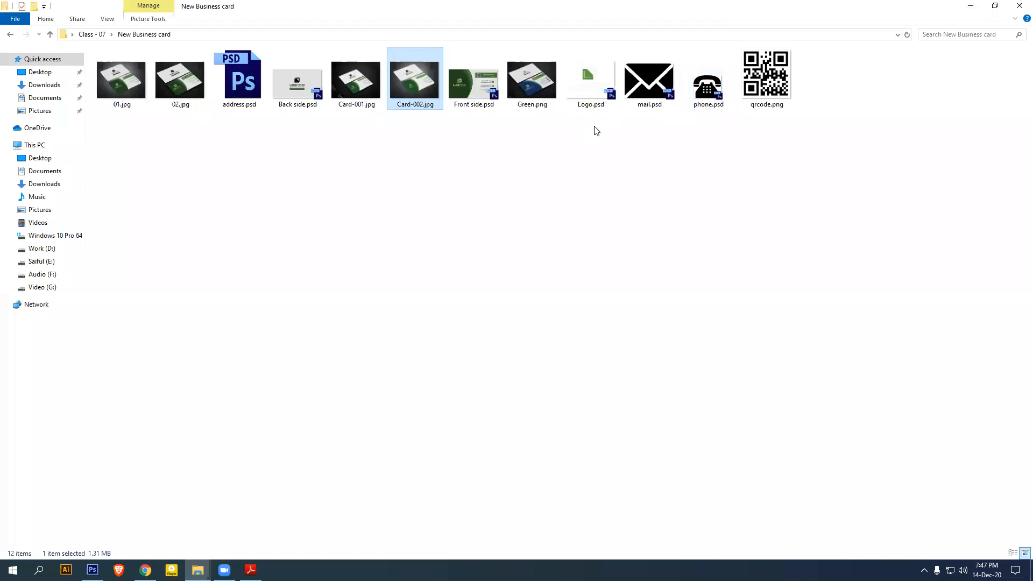
drag(596, 88, 169, 538)
drag(93, 538, 391, 339)
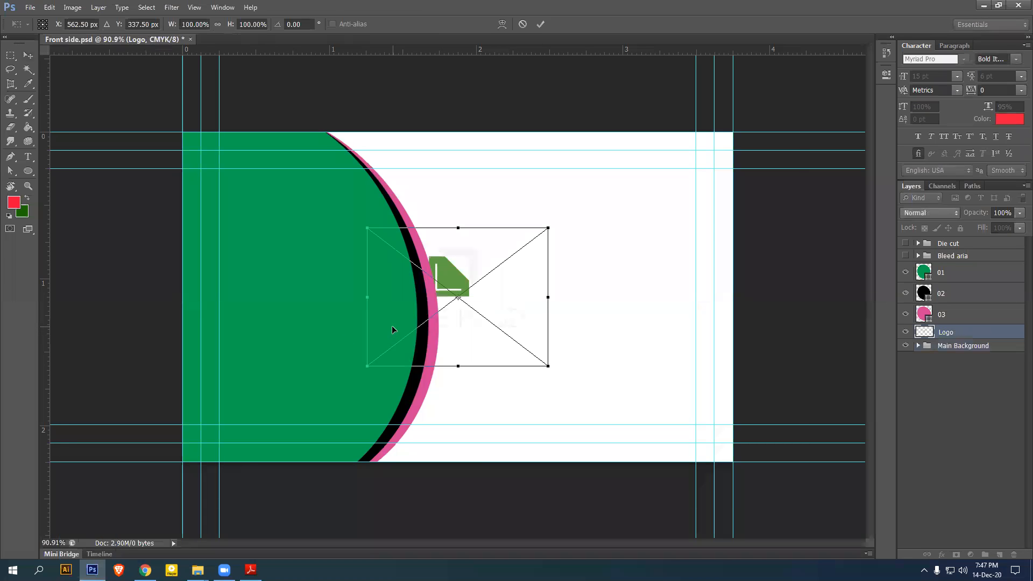
Place the logo on the card's right half and move its layer above the circles
drag(459, 279, 623, 280)
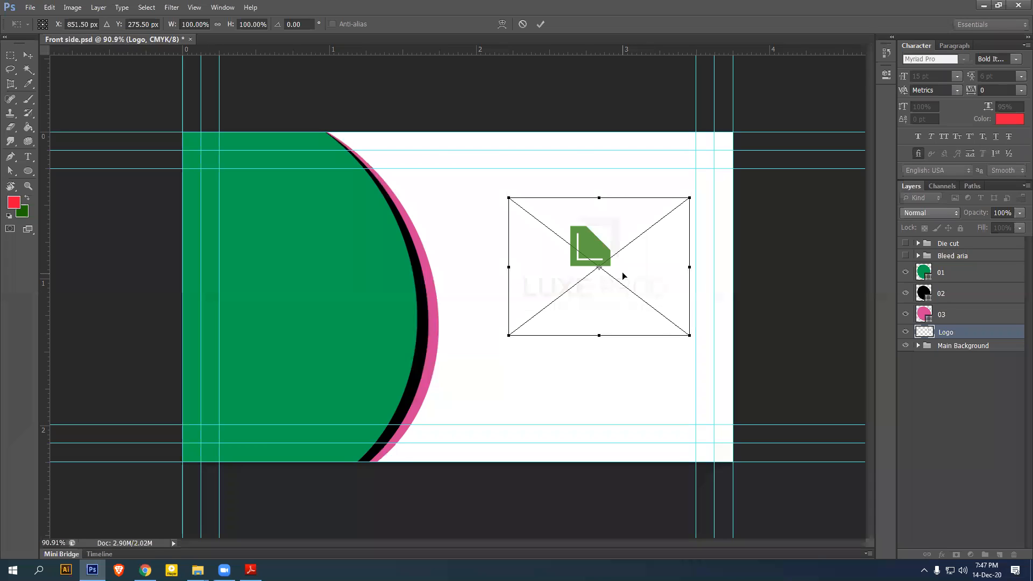
key(Return)
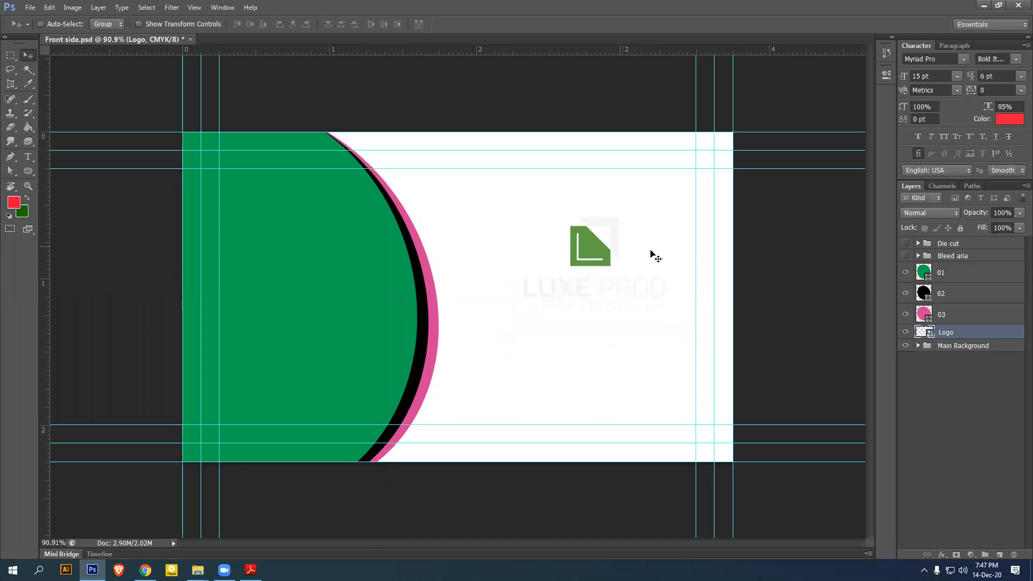
drag(951, 337, 954, 269)
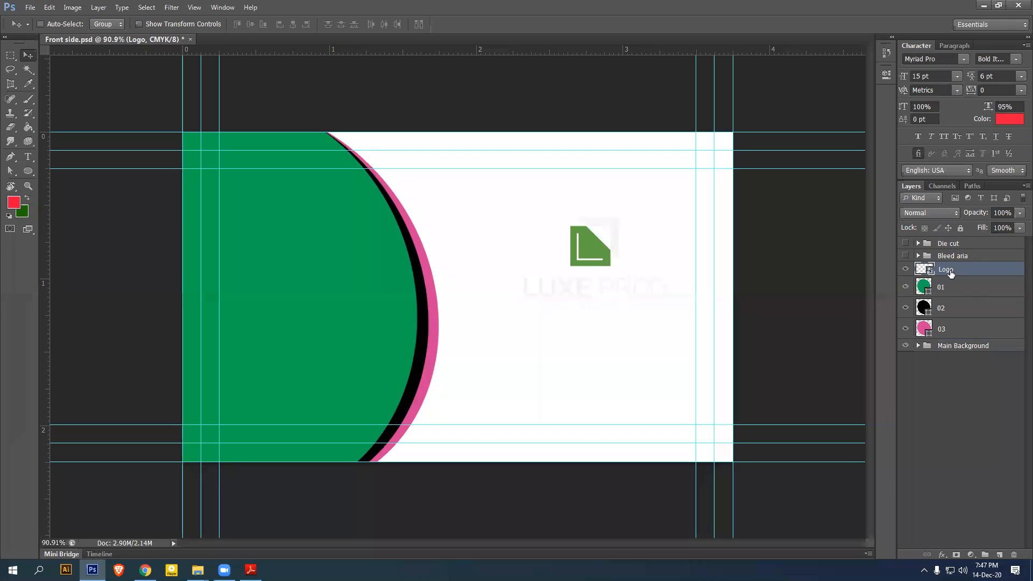
Put the Logo layer into a new group named 'logo'
key(ctrl+g)
double_click(950, 269)
text(logo)
key(Return)
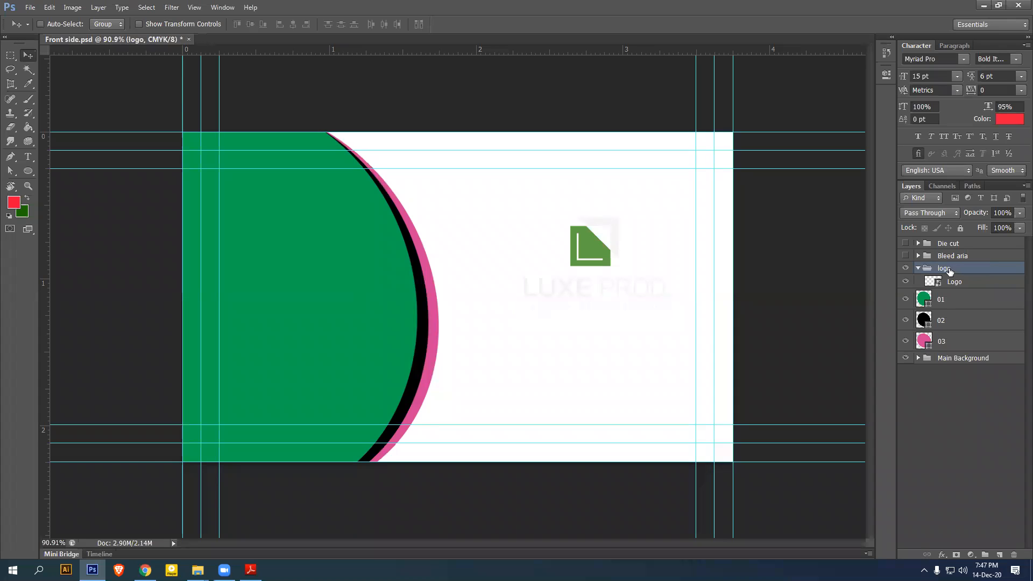
click(953, 301)
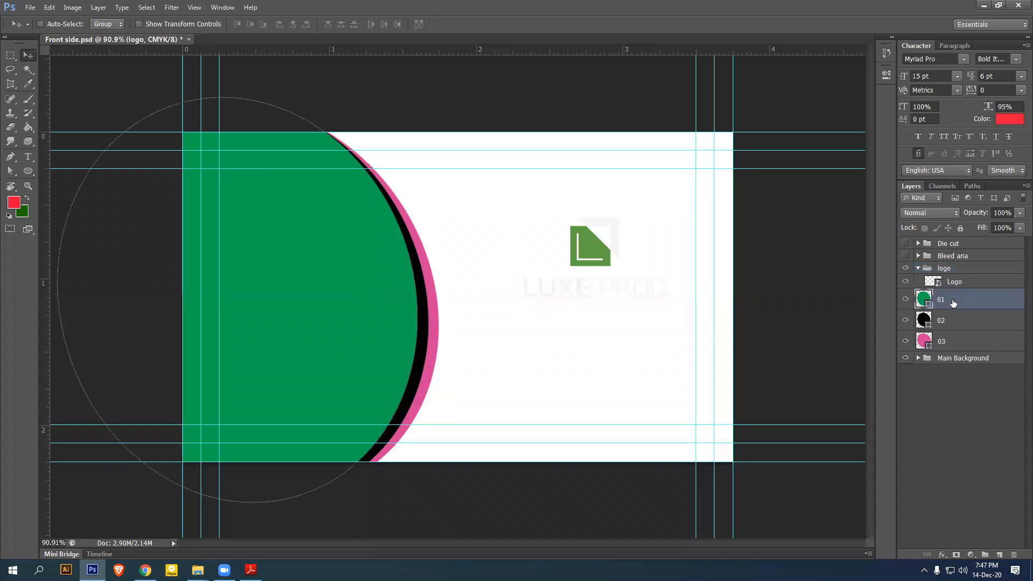
click(950, 343)
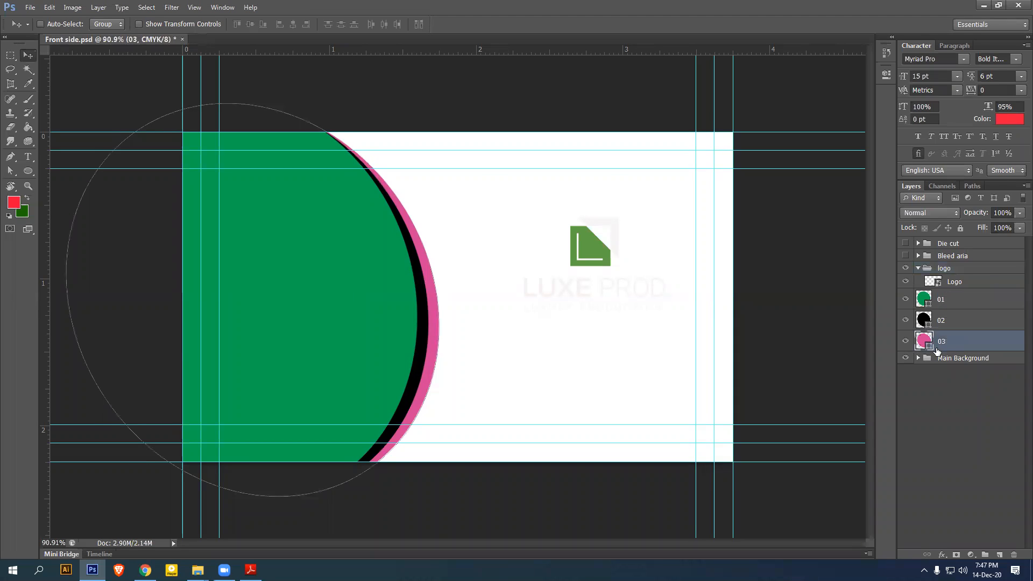
Fill the 03 arc layer with green sampled from the LUXE PROD logo
double_click(929, 350)
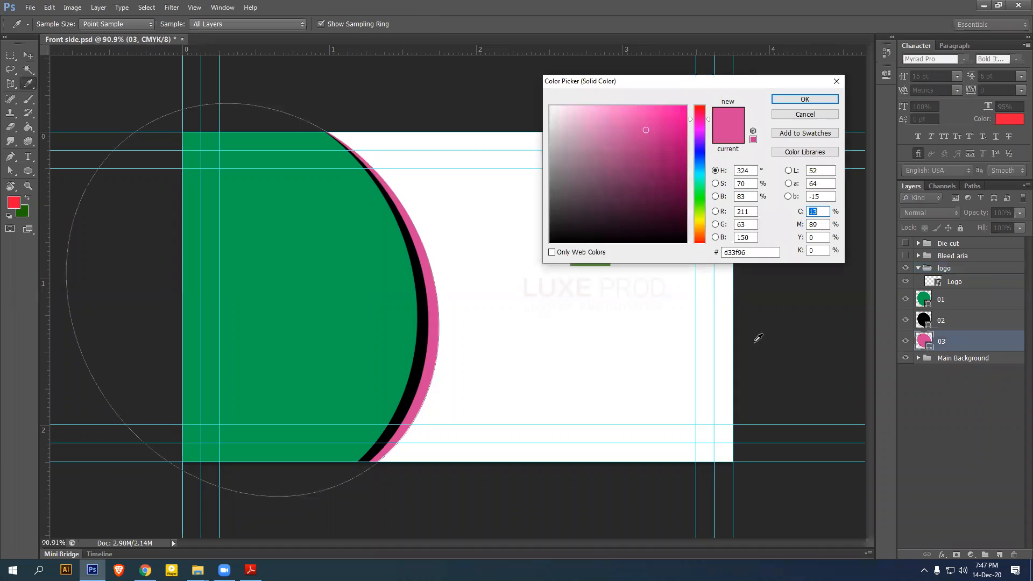
drag(642, 88, 746, 79)
click(594, 244)
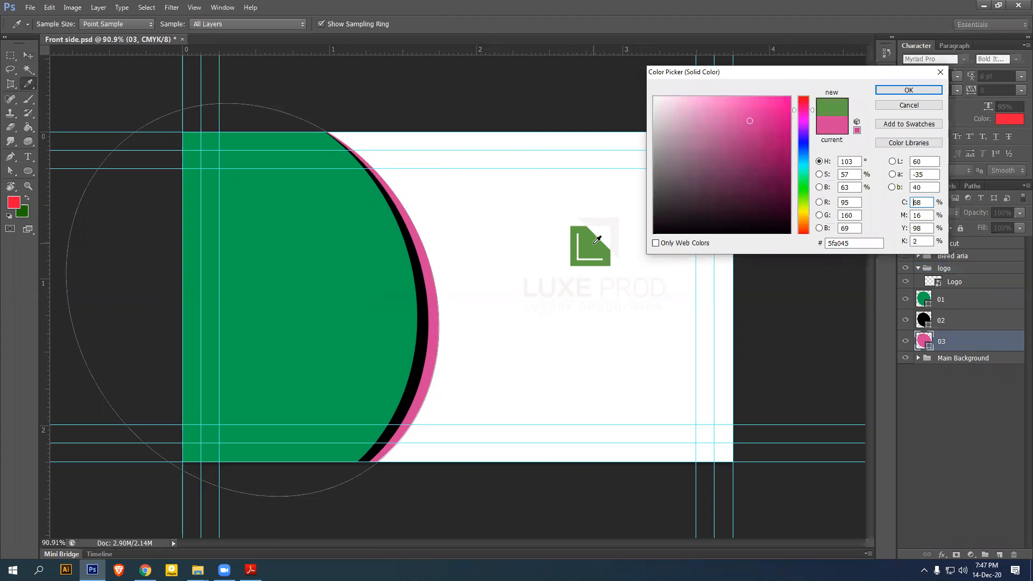
click(909, 90)
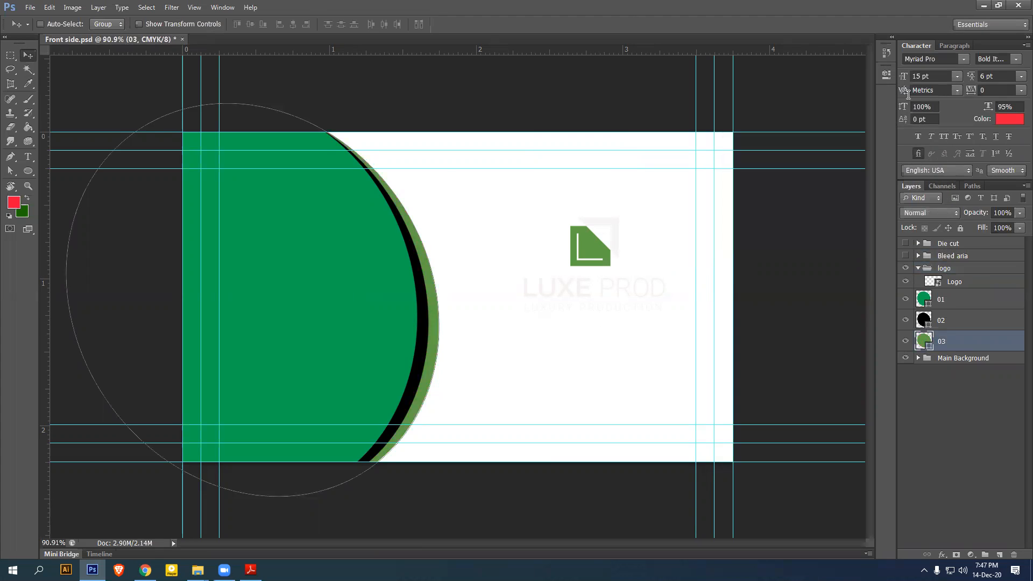
Recolour the 02 arc with a darker green based on the sampled arc-edge green
click(959, 324)
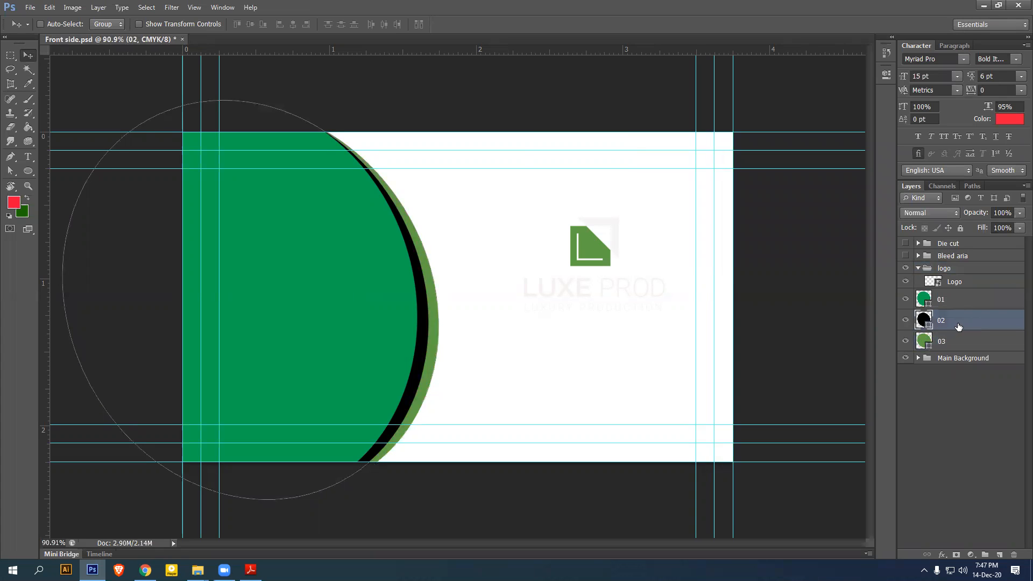
double_click(925, 321)
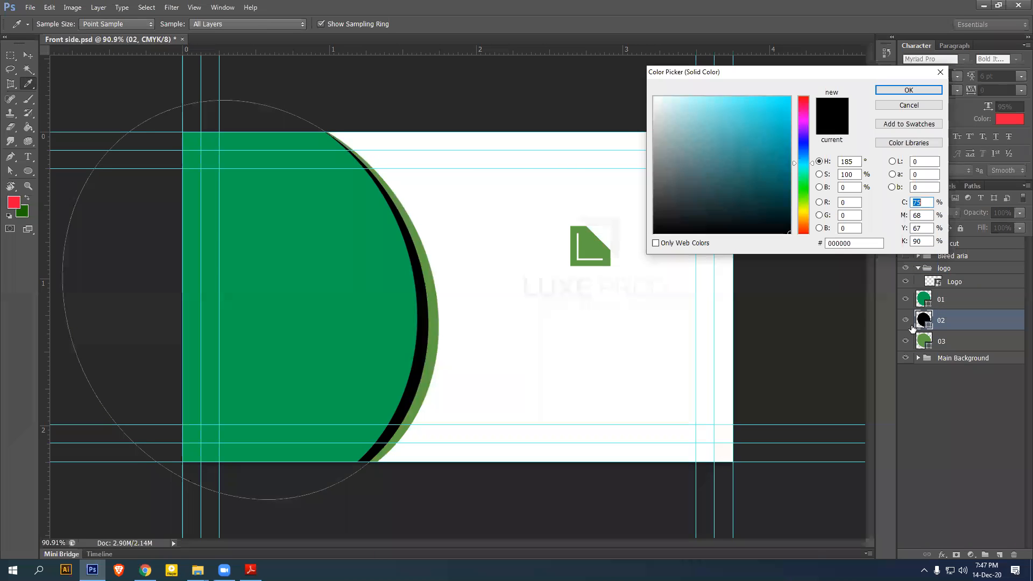
click(435, 286)
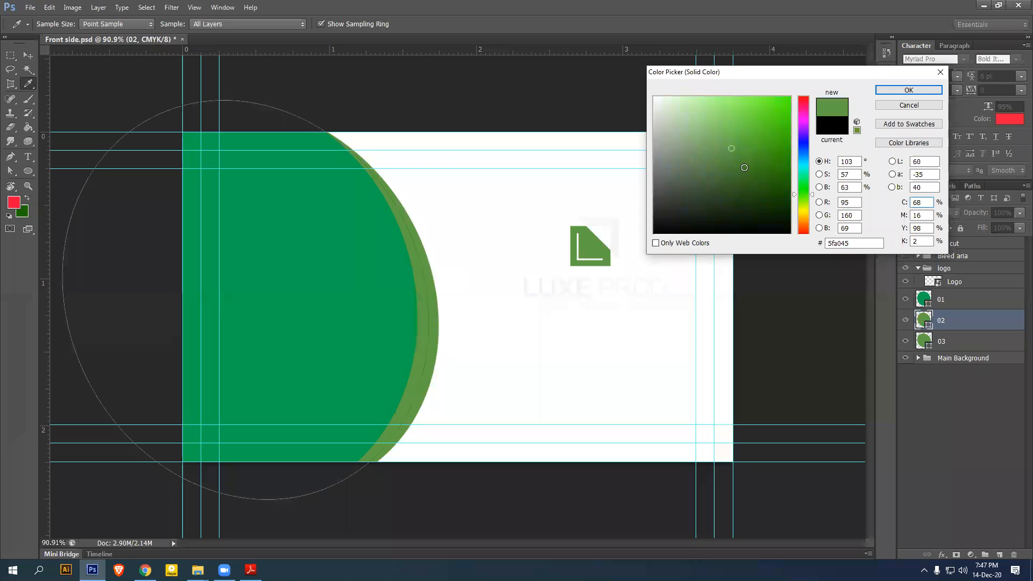
click(749, 172)
click(743, 163)
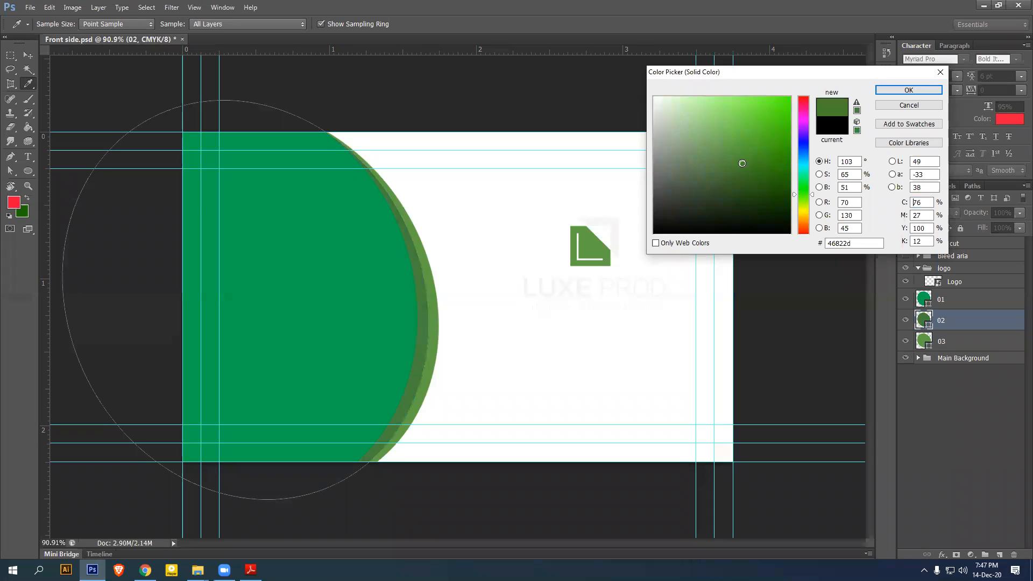
click(749, 166)
click(748, 167)
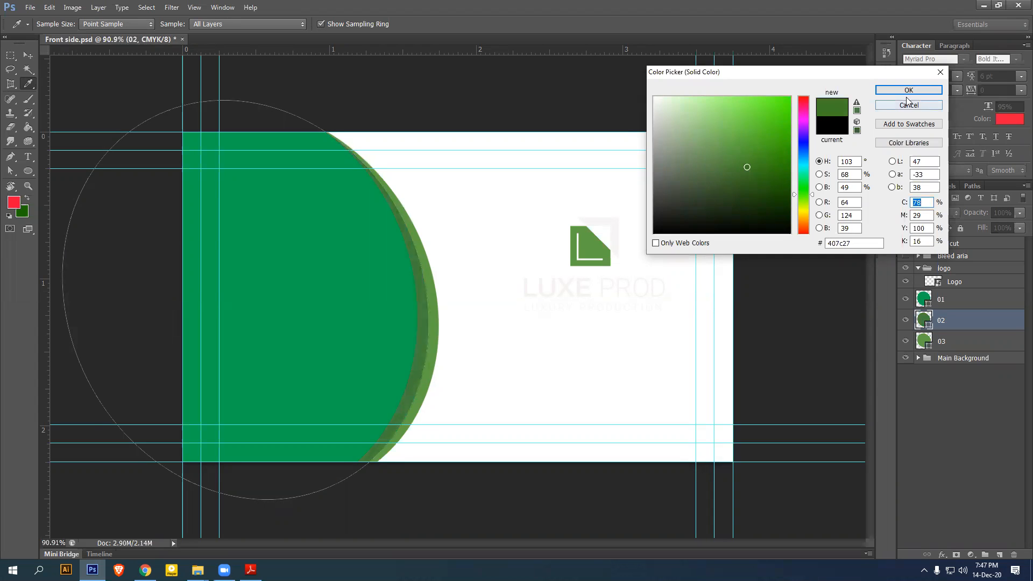
click(909, 90)
Try a much darker green on the 03 arc, then discard the change
click(931, 344)
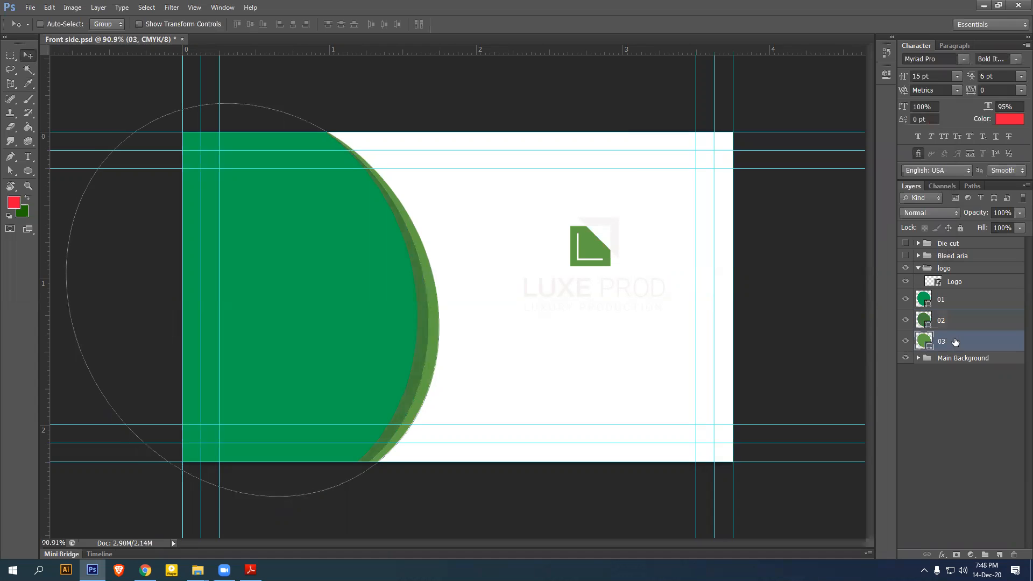
double_click(928, 350)
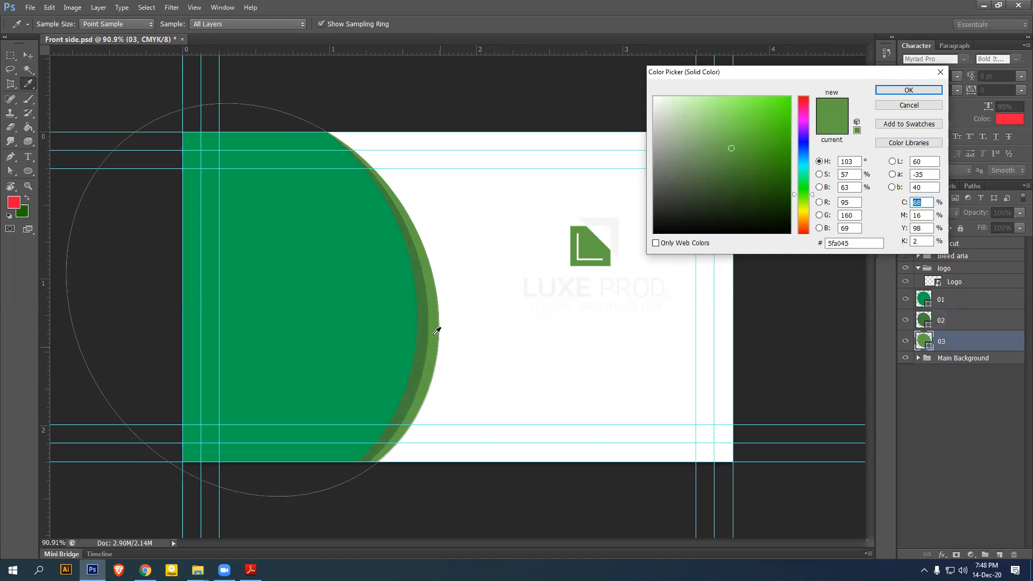
click(423, 276)
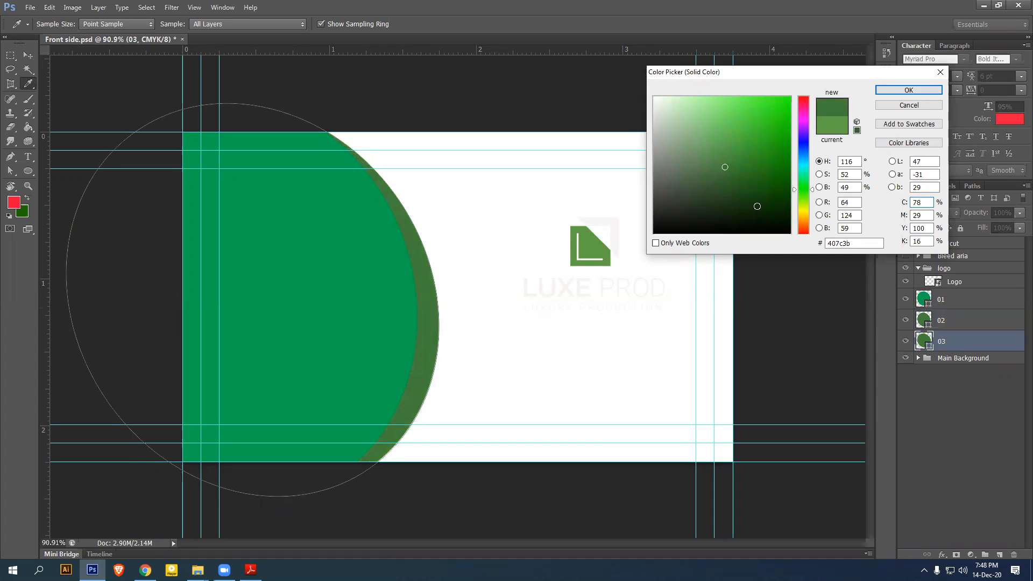
click(745, 193)
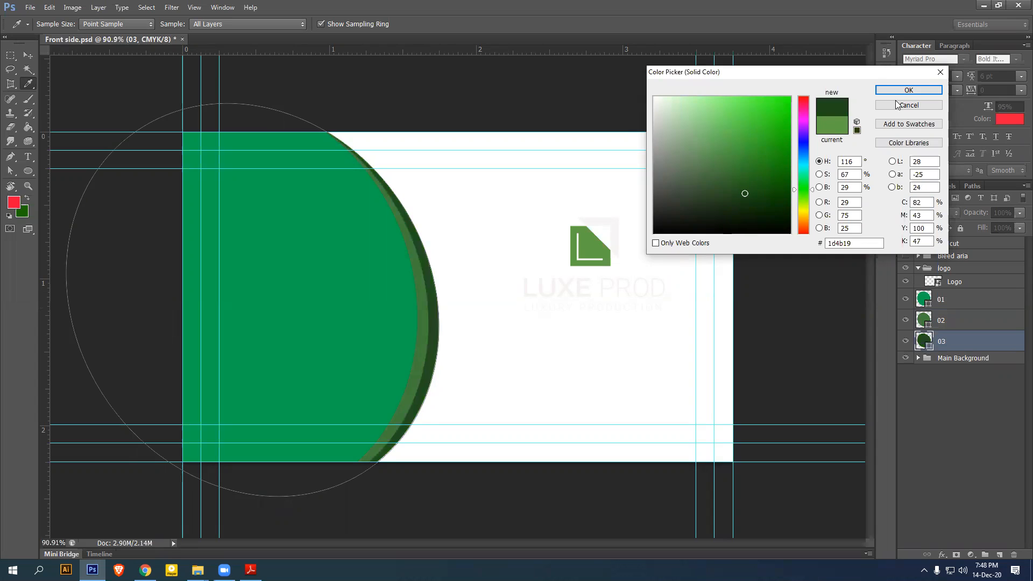
click(940, 72)
Toggle the 02 and 01 layers on and off to compare greens, keeping the 03 colour
click(906, 320)
click(906, 320)
click(906, 322)
click(906, 321)
click(906, 301)
click(906, 301)
click(906, 321)
click(906, 321)
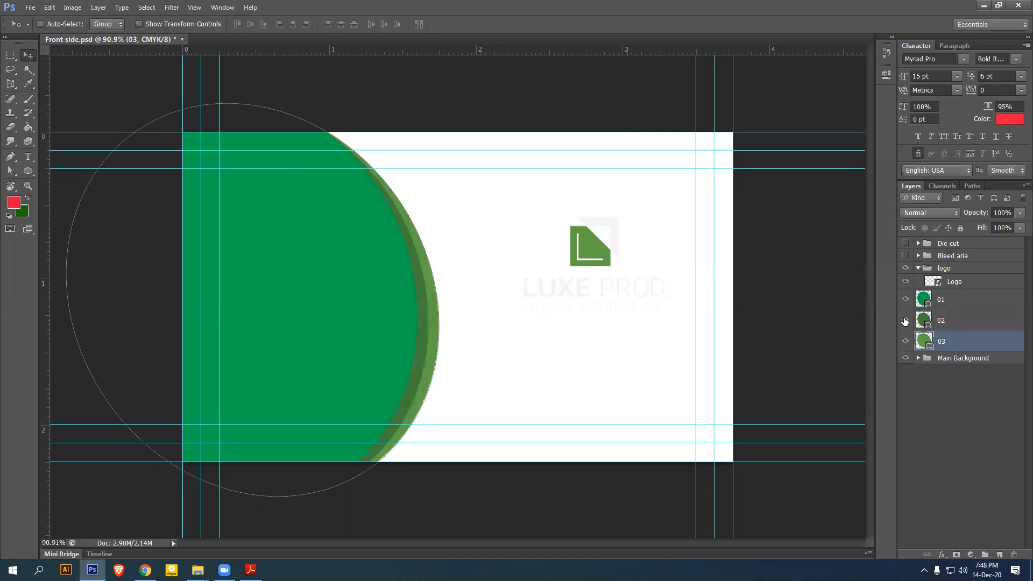
double_click(928, 344)
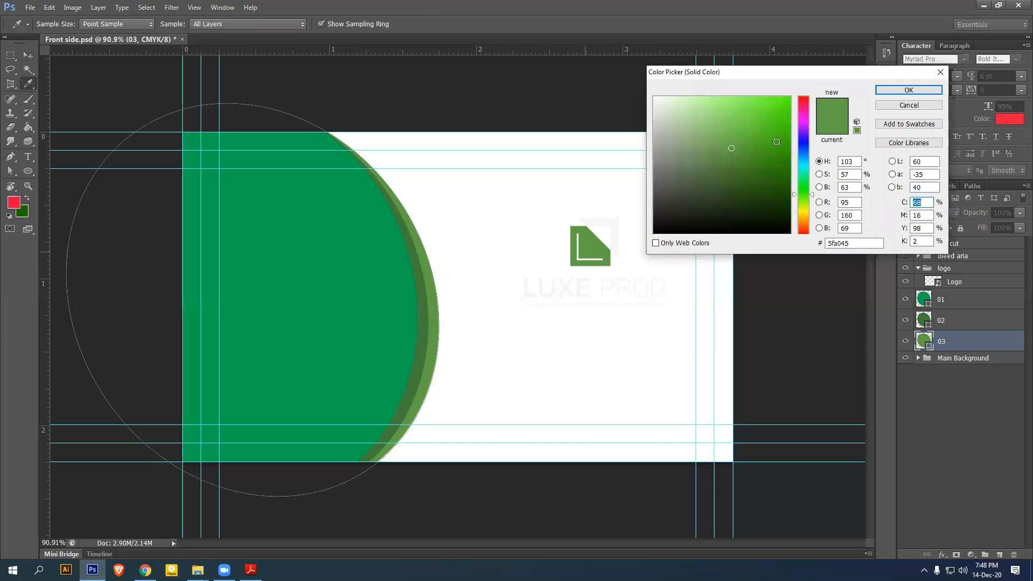
click(909, 90)
Adjust the 02 arc to a slightly different, darker green
click(926, 323)
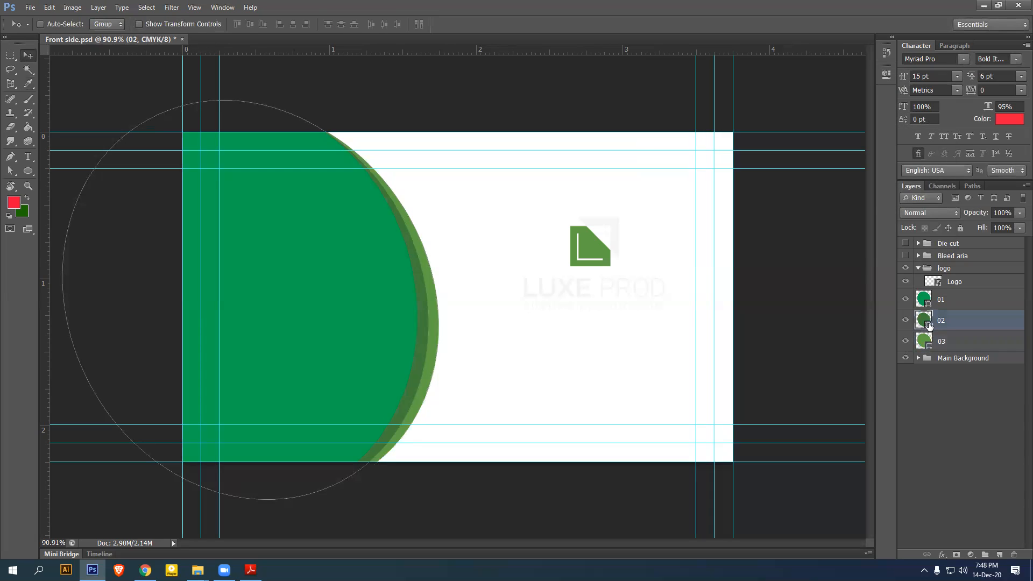
double_click(926, 323)
click(431, 271)
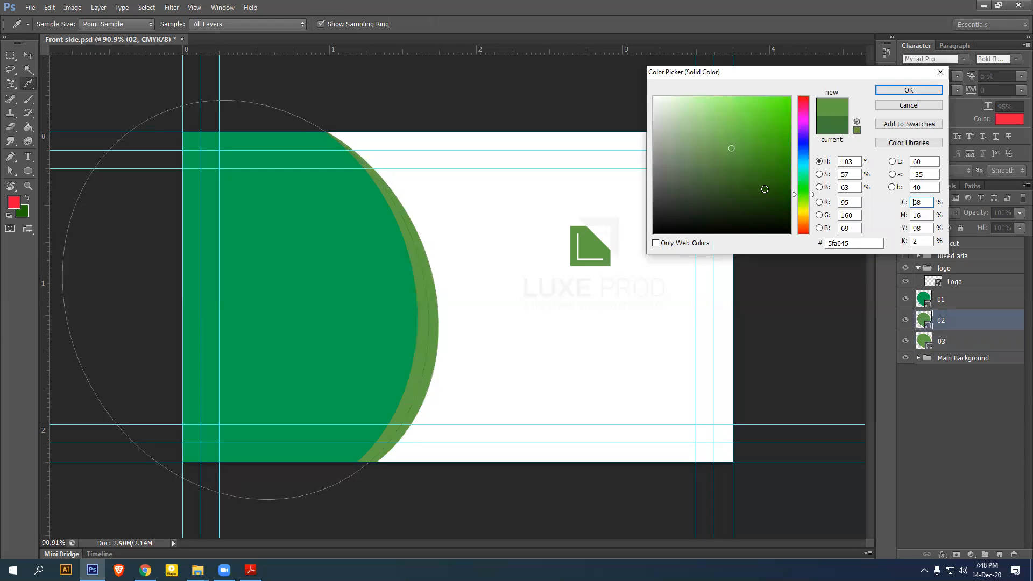
click(746, 178)
click(747, 165)
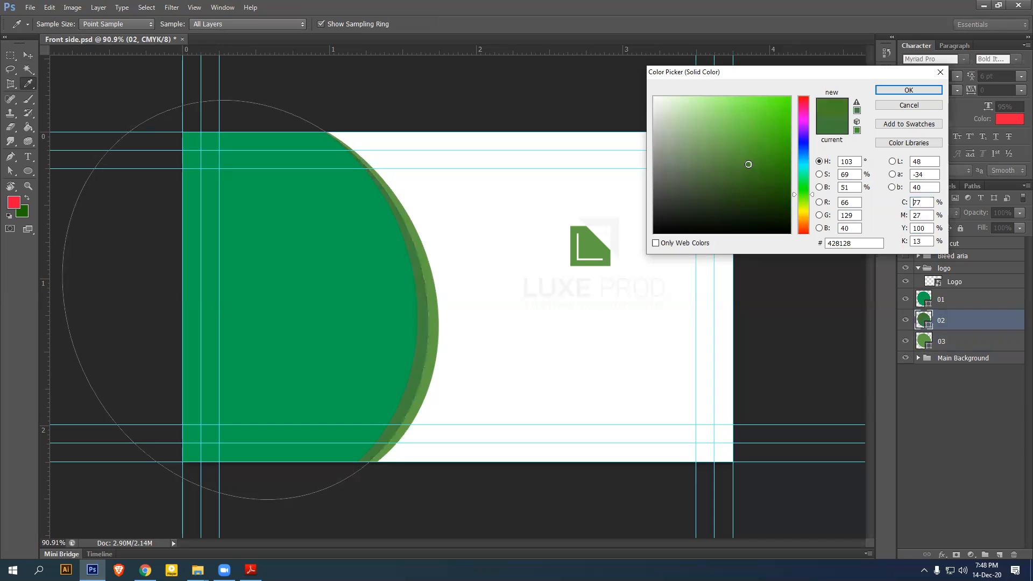
click(905, 90)
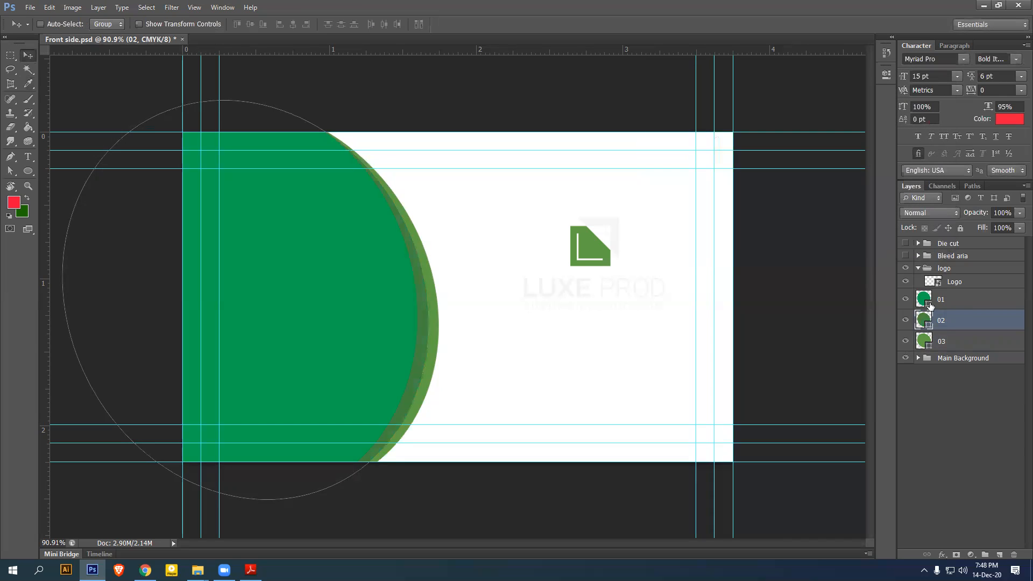
Recolour the 01 front circle to the darkest green, #2c6a28
double_click(924, 300)
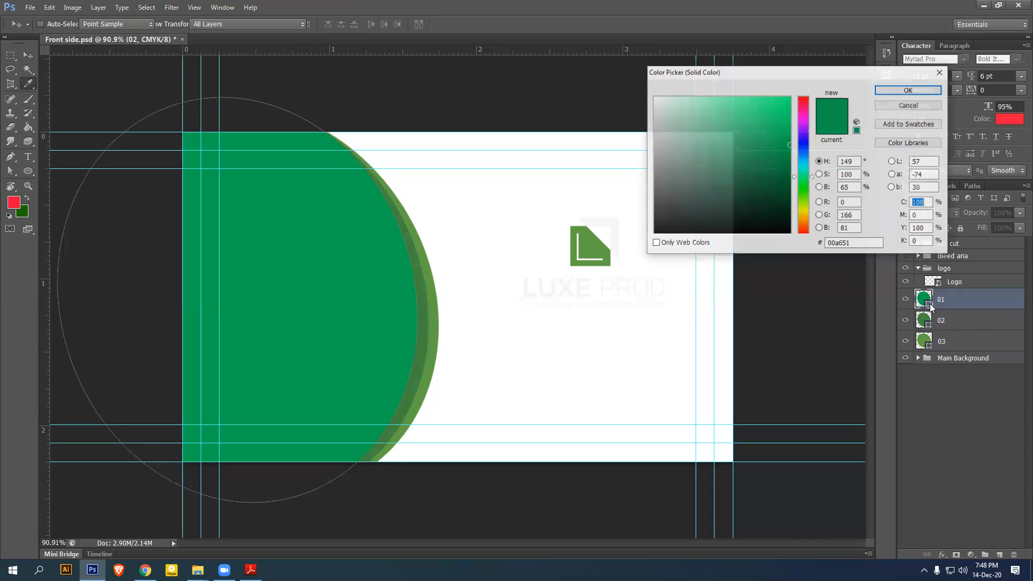
click(419, 271)
click(744, 185)
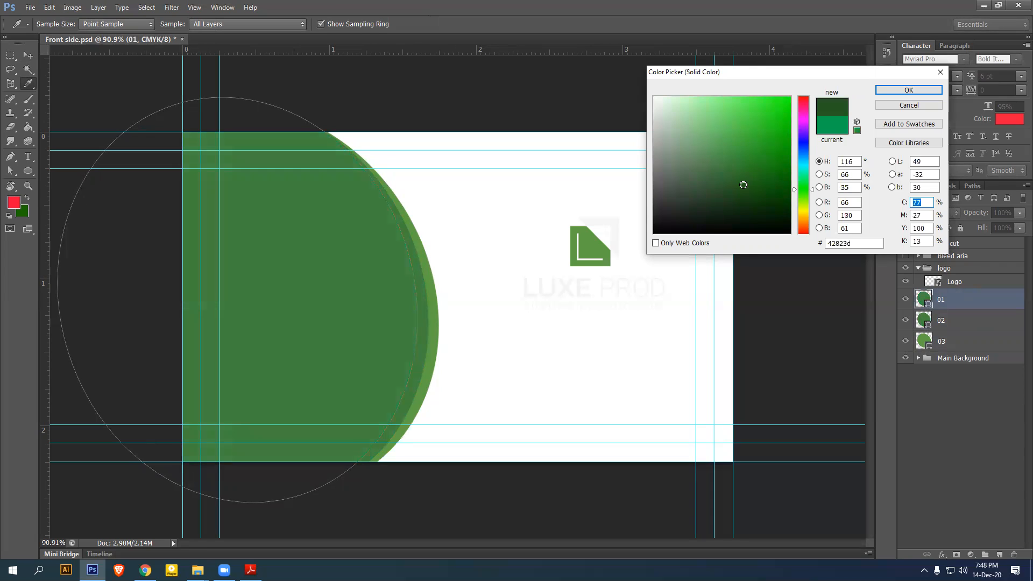
click(739, 176)
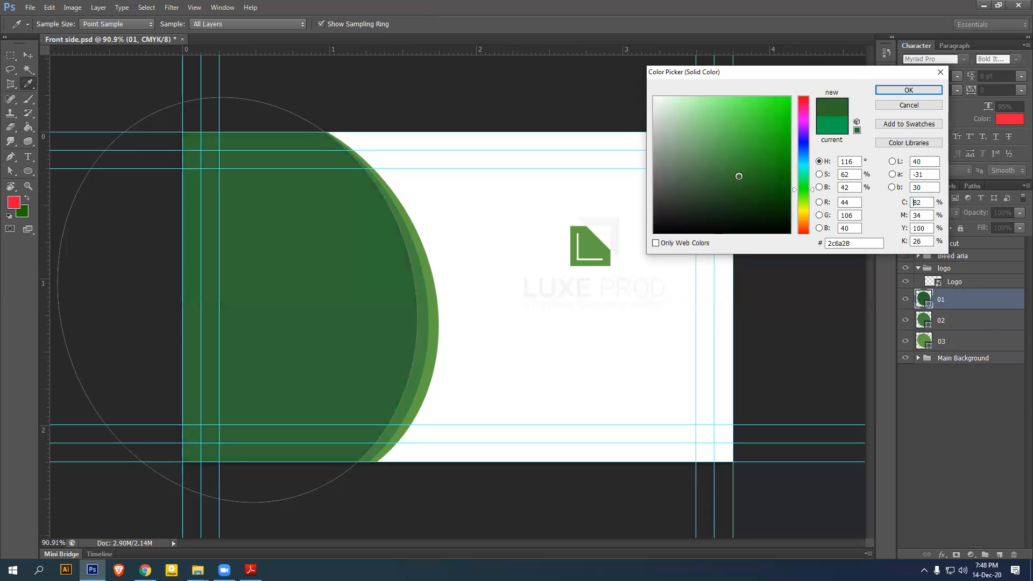
click(909, 89)
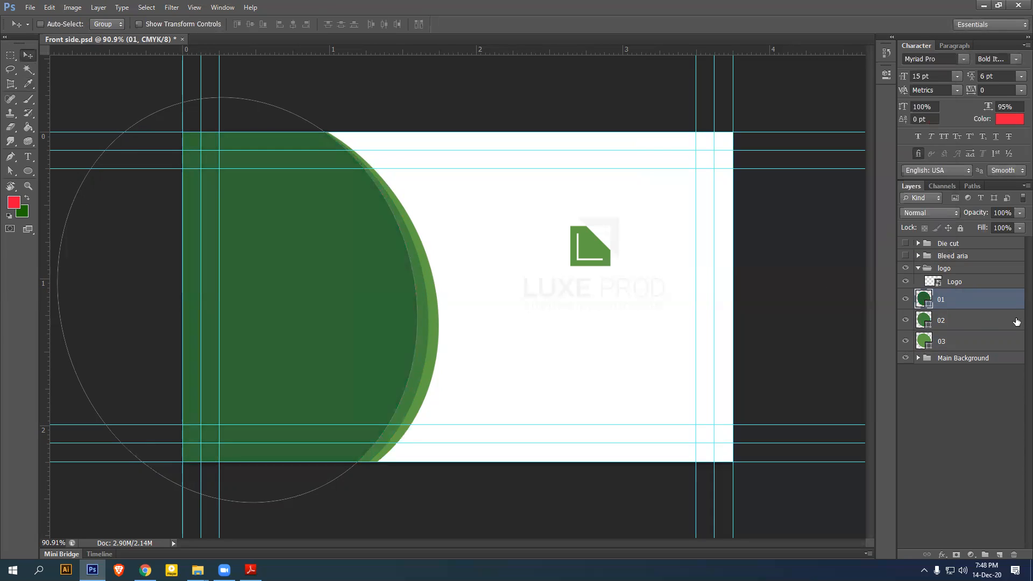
Group the three arc layers 01–03 into a group named Shapes
shift+click(967, 343)
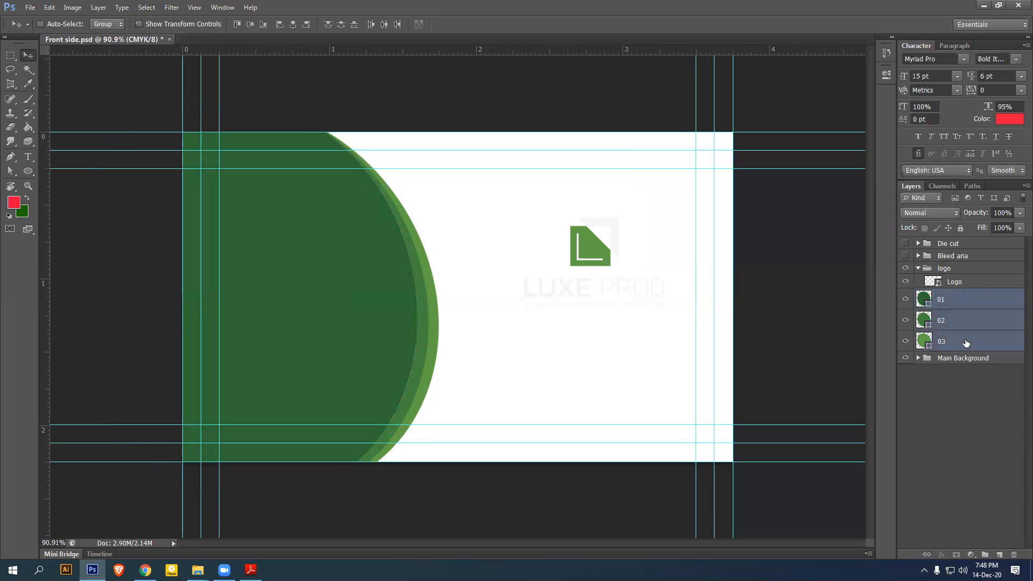
key(ctrl+g)
double_click(954, 294)
text(Shapes)
key(Return)
Move the LUXE PROD logo group onto the dark green circle on the left
click(919, 268)
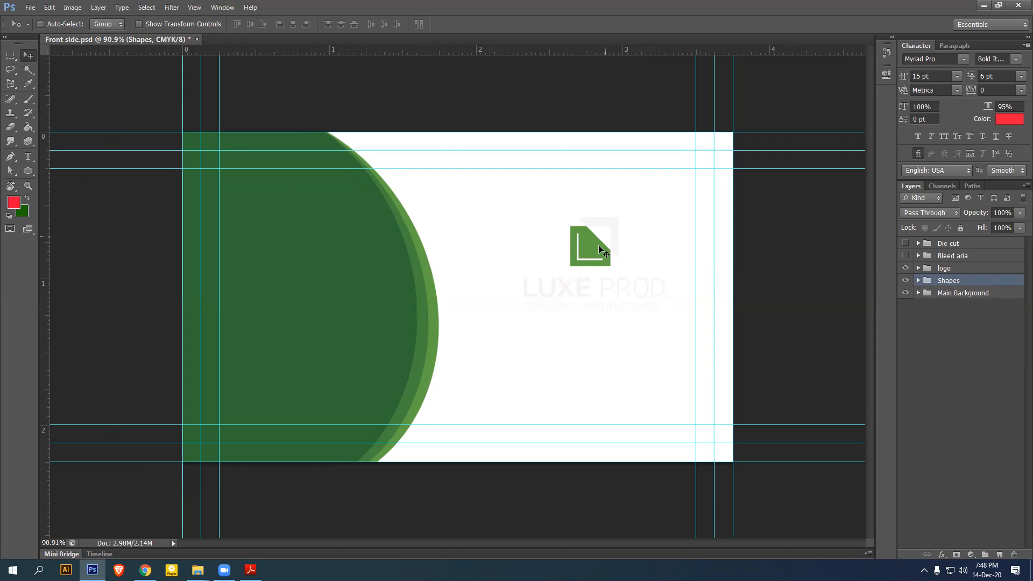
click(958, 270)
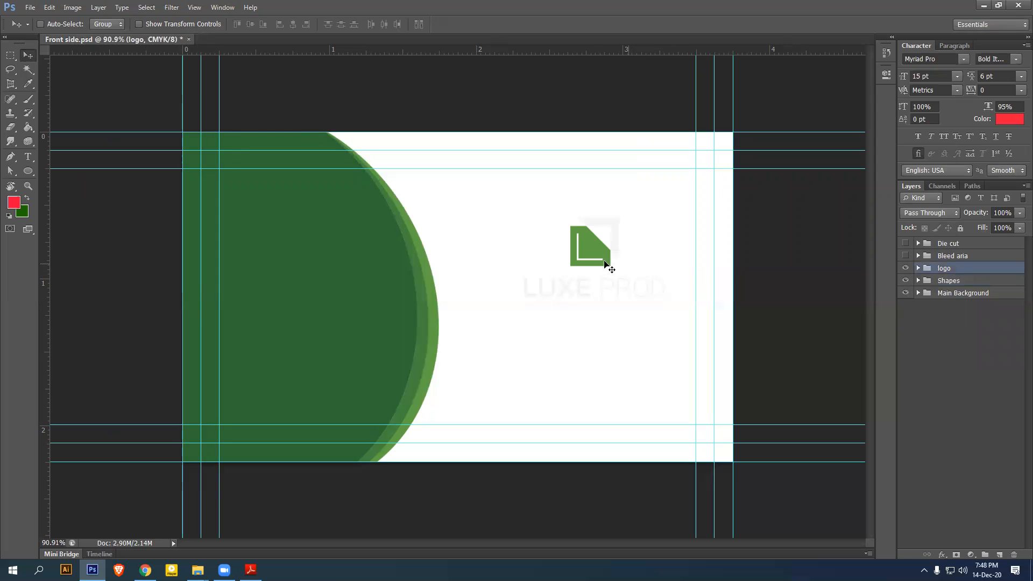
drag(602, 251, 318, 273)
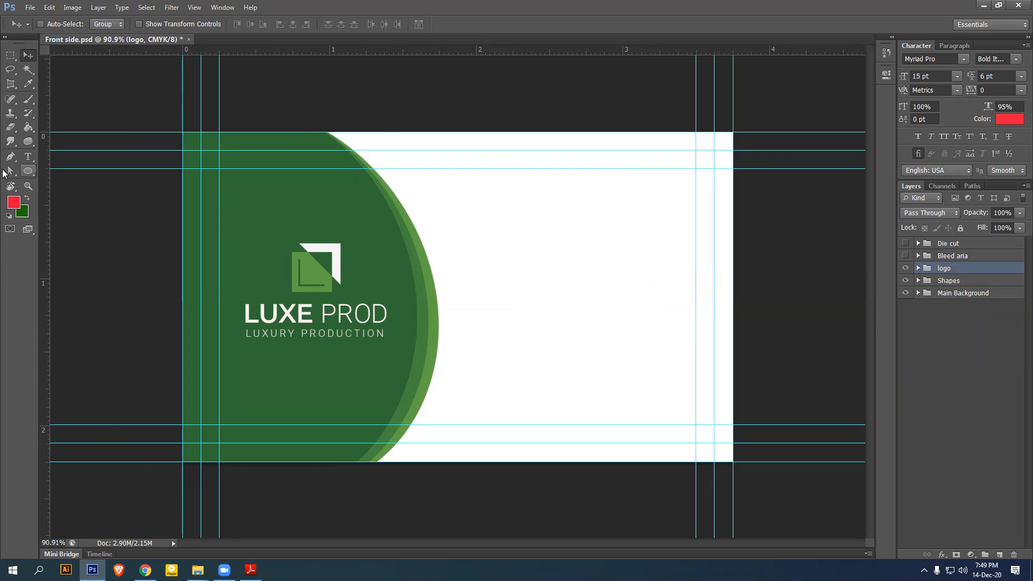
click(29, 171)
Draw a Rectangle 1 bar at the card's upper right and fill it with light green #5fa045
right_click(29, 171)
click(70, 168)
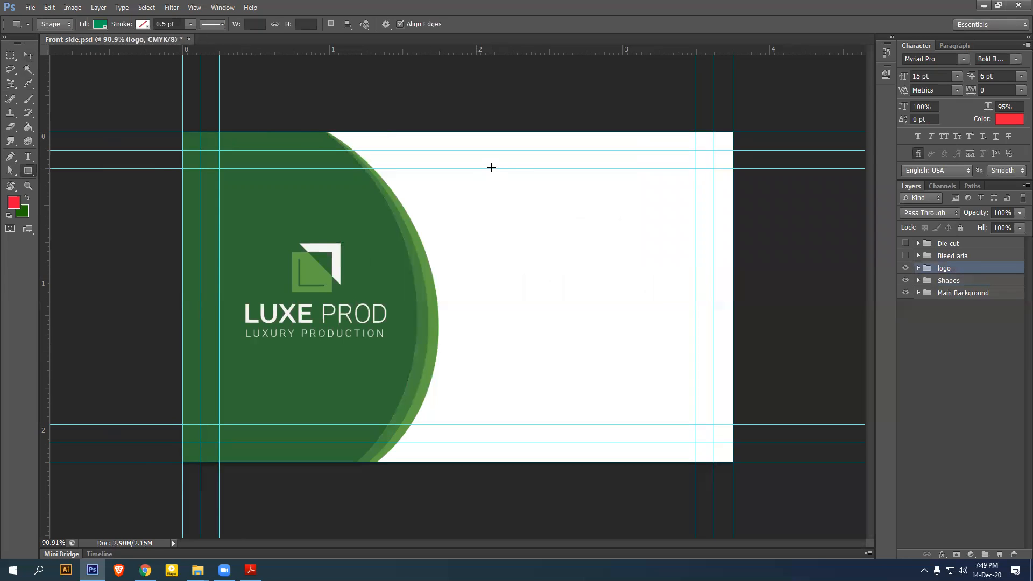
drag(492, 168, 734, 216)
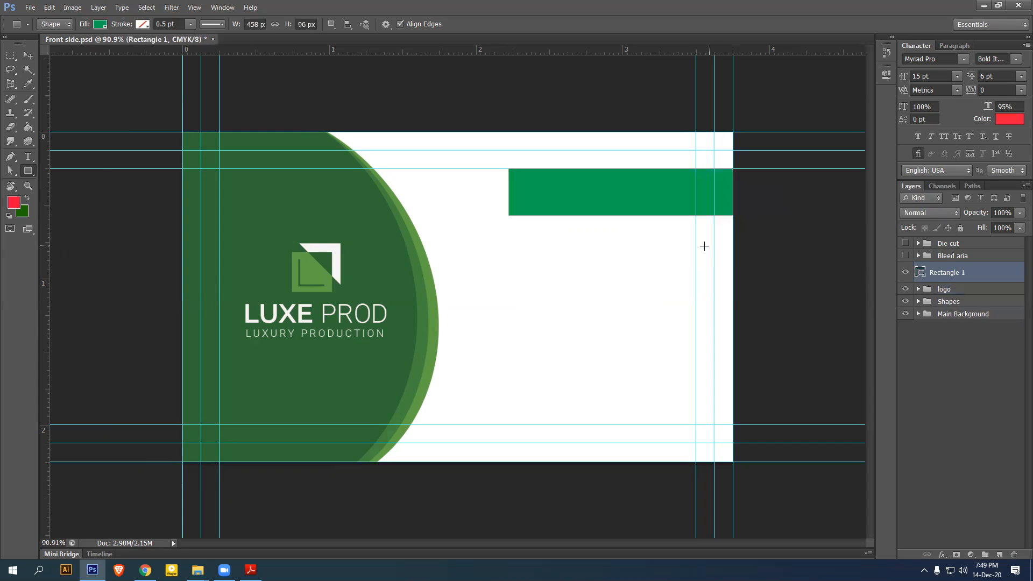
click(28, 55)
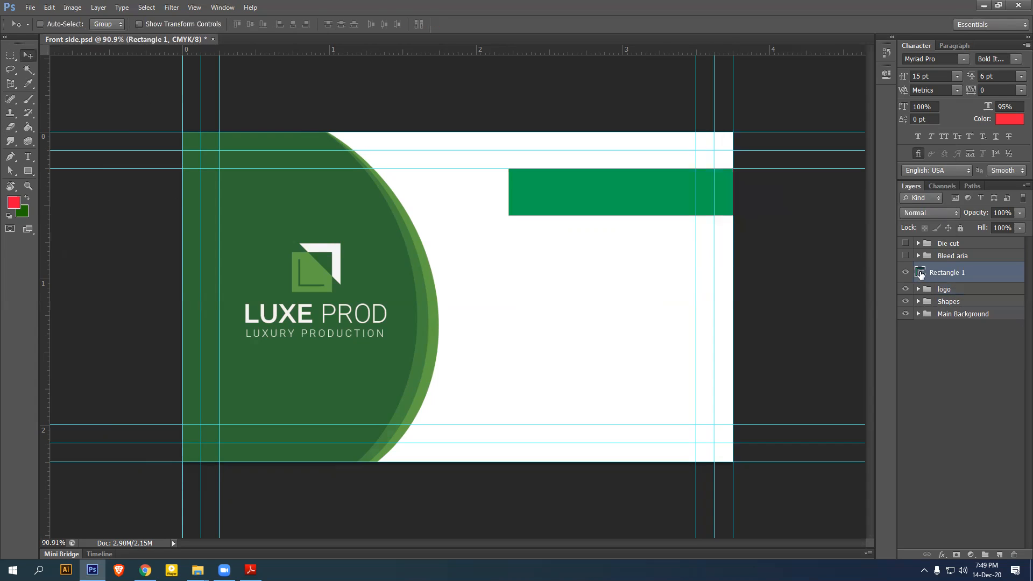
double_click(921, 273)
click(307, 269)
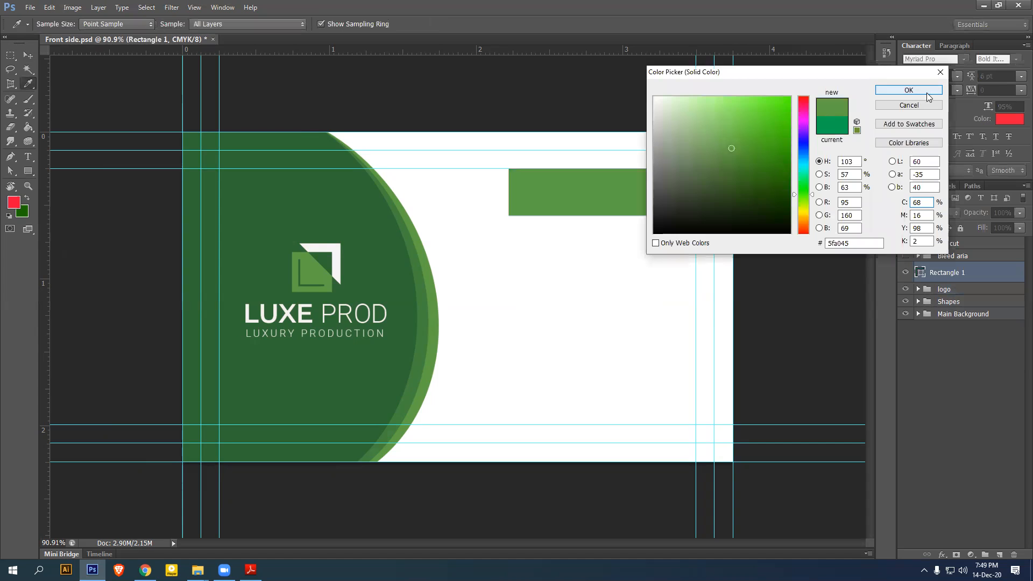
click(926, 91)
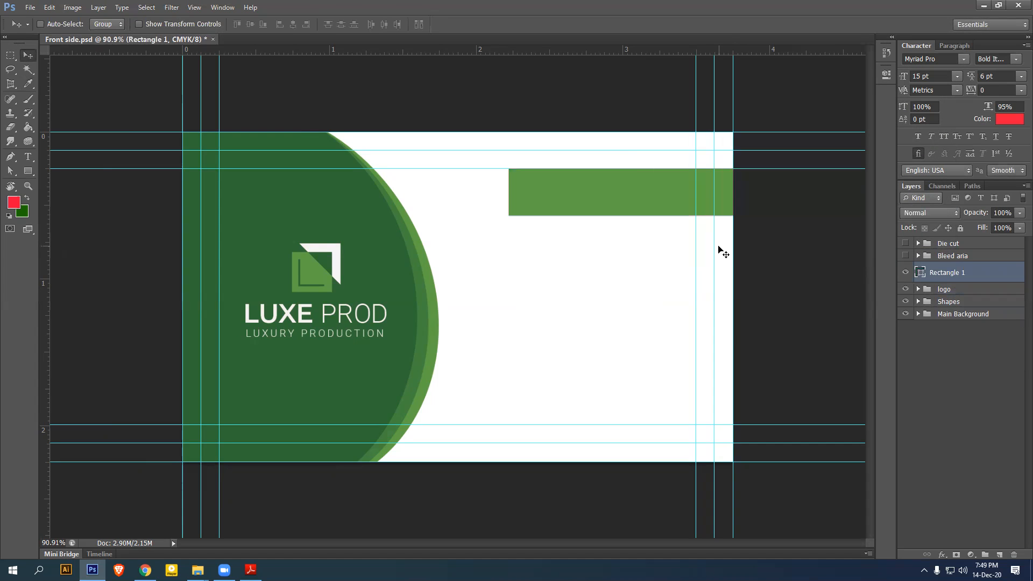
Type the person's name as a new text line on the card's white area and select it for restyling
click(28, 156)
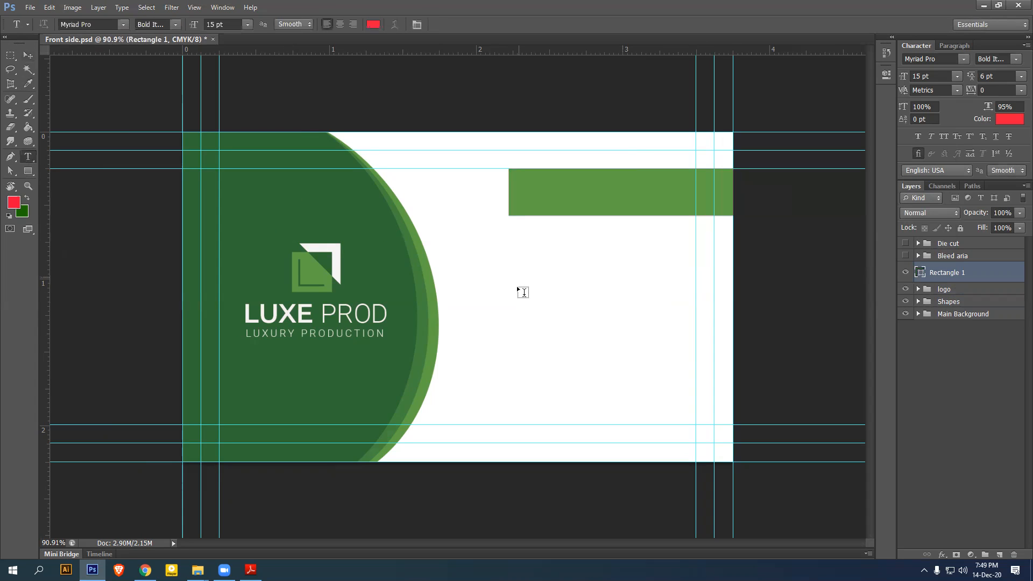
click(516, 287)
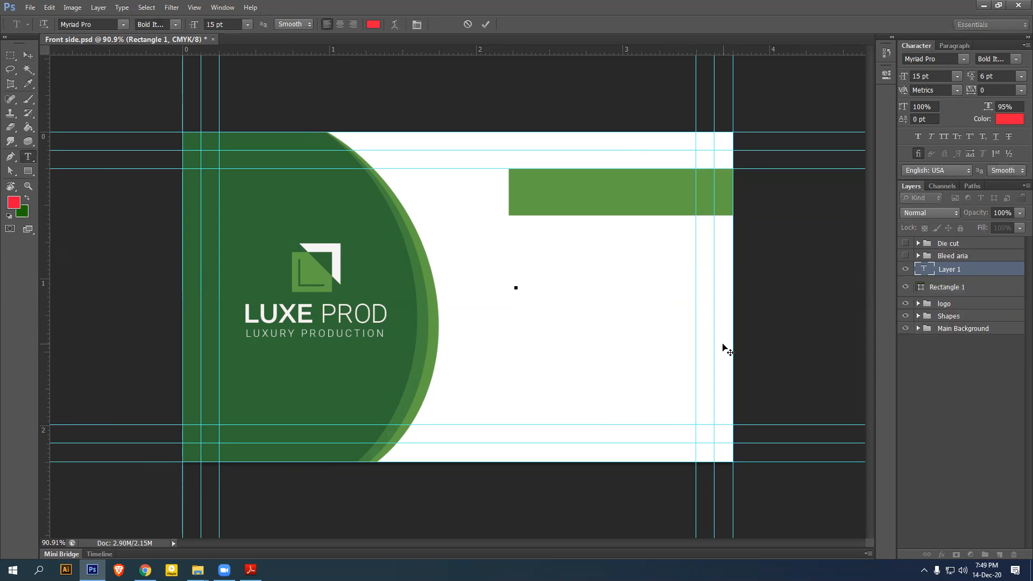
text(jon)
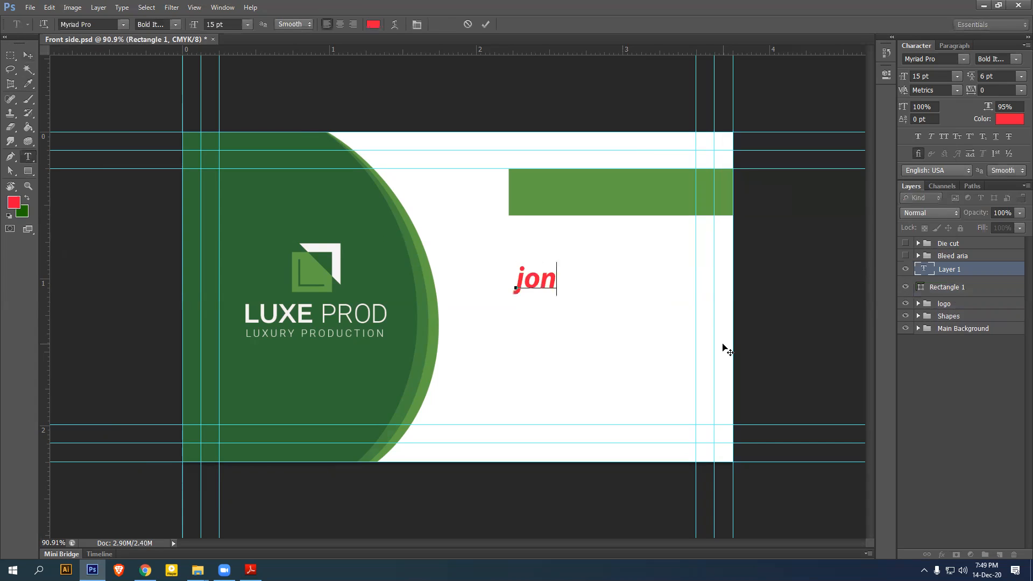
text(shon smith)
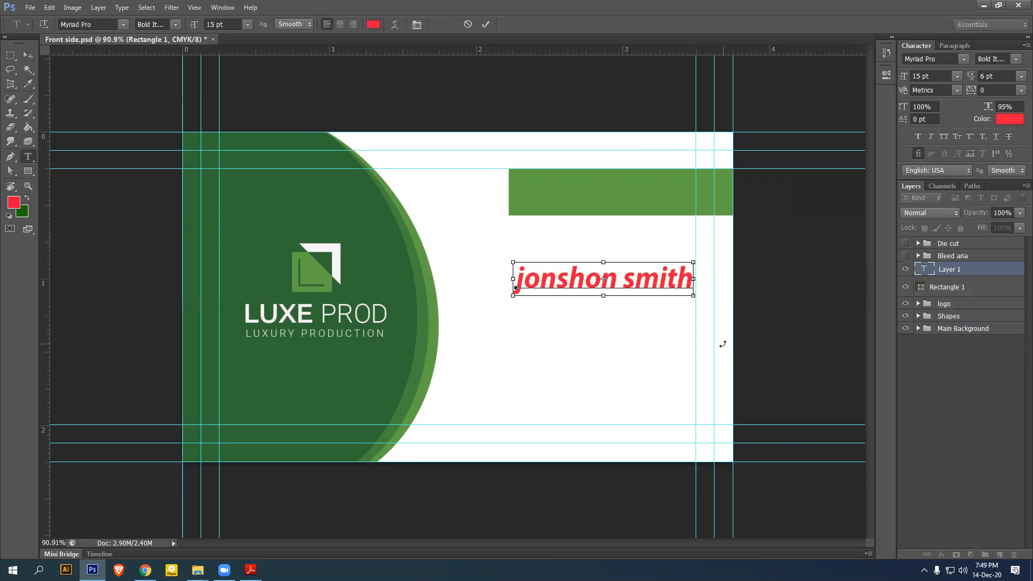
key(ctrl+a)
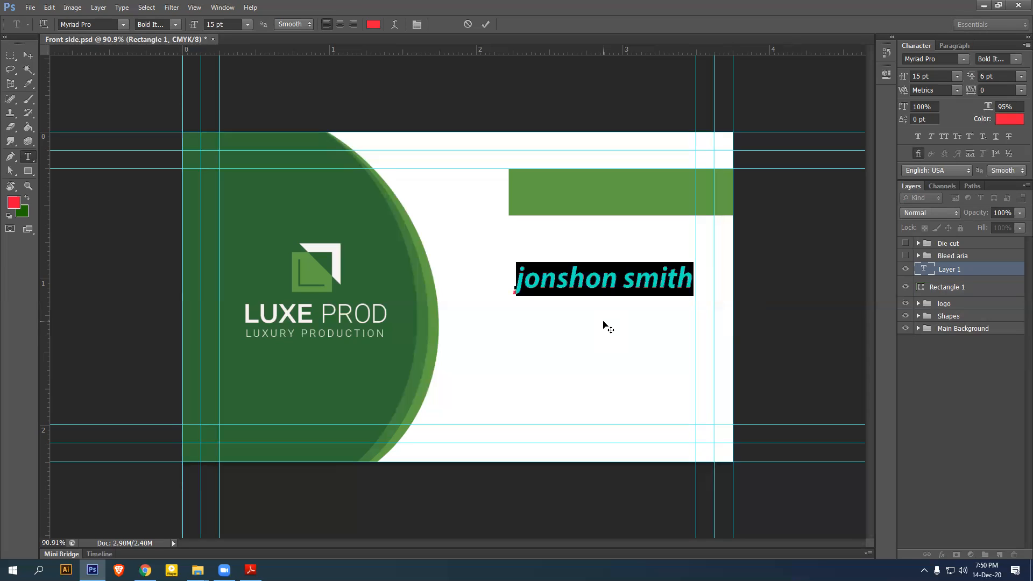
click(948, 59)
Try Roboto Medium 8 pt all caps with 100% horizontal scale on the name, then reset character formatting
text(ROBERTO)
click(964, 58)
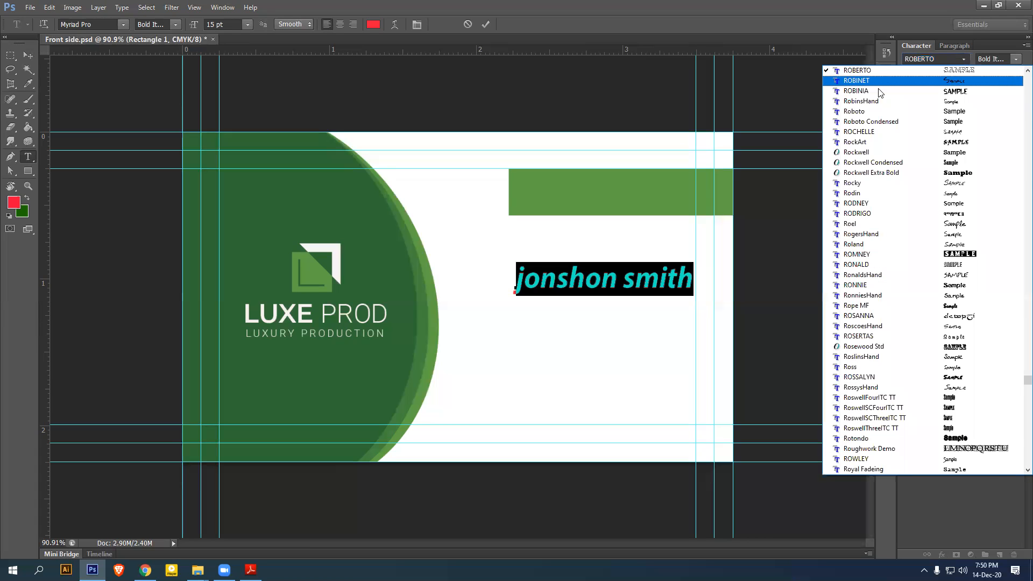
click(861, 108)
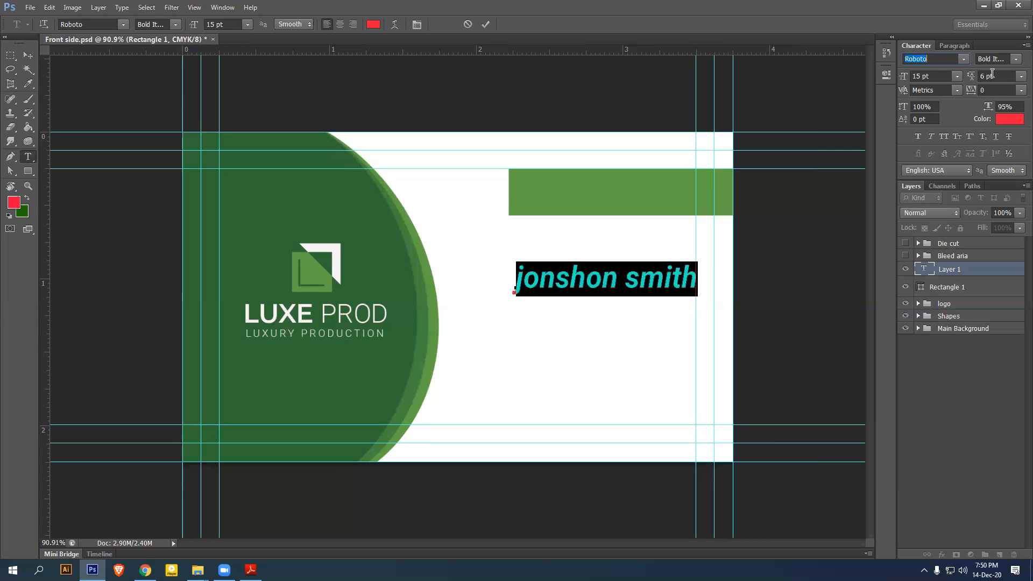
click(1016, 59)
click(979, 111)
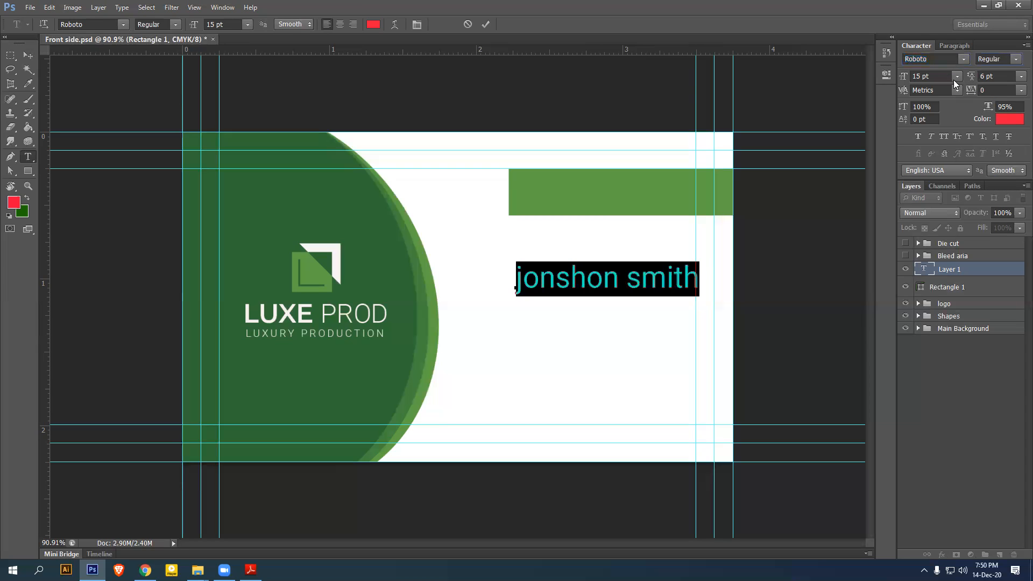
click(914, 78)
text(8)
key(Return)
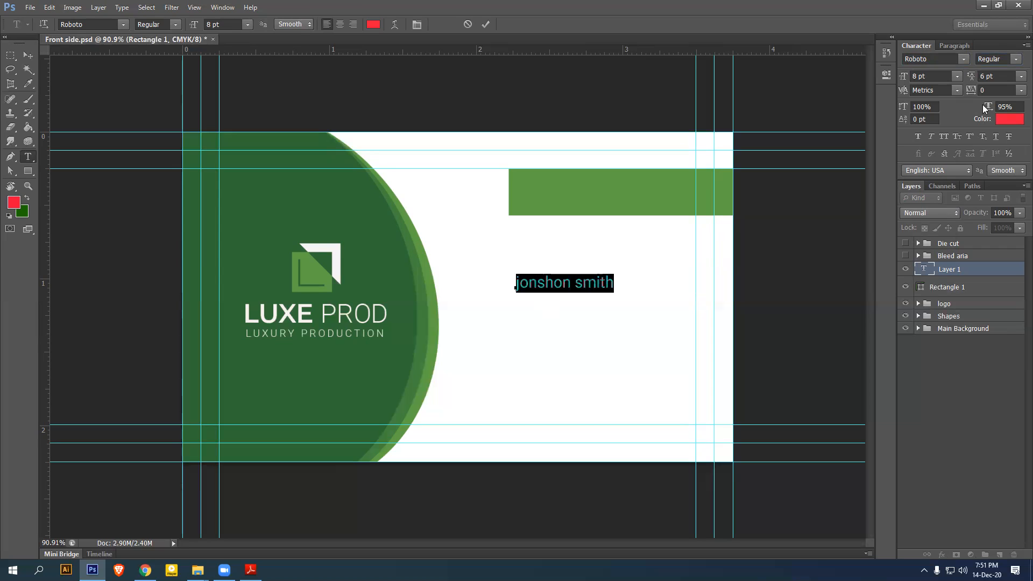
click(1015, 60)
click(982, 132)
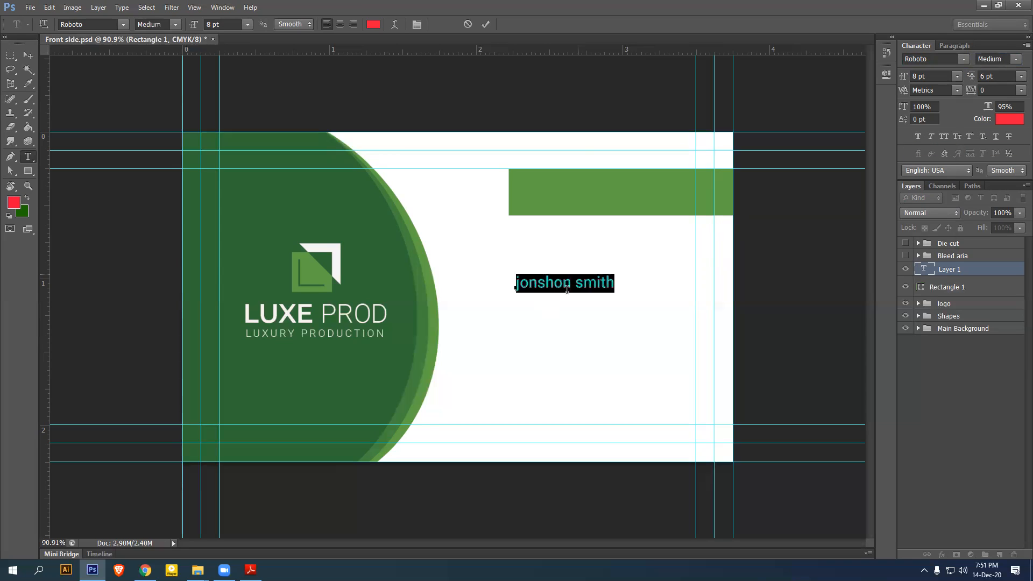
click(945, 135)
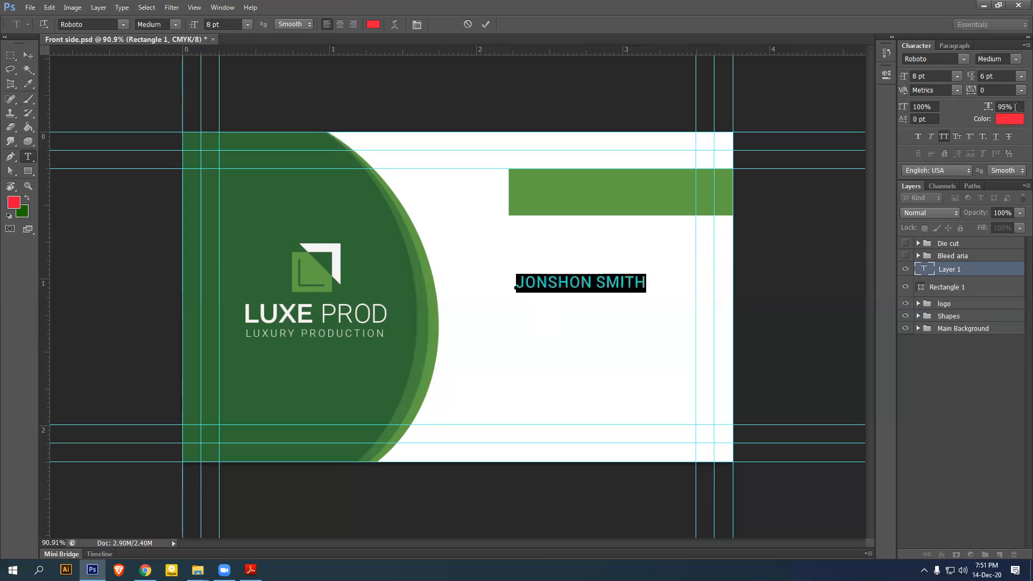
click(999, 107)
text(100)
key(Return)
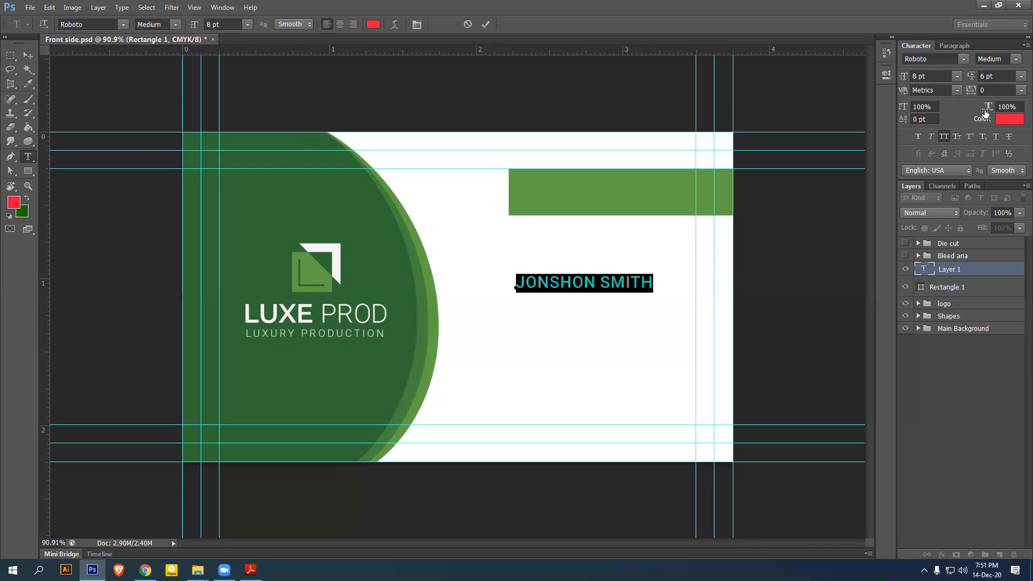
click(1026, 45)
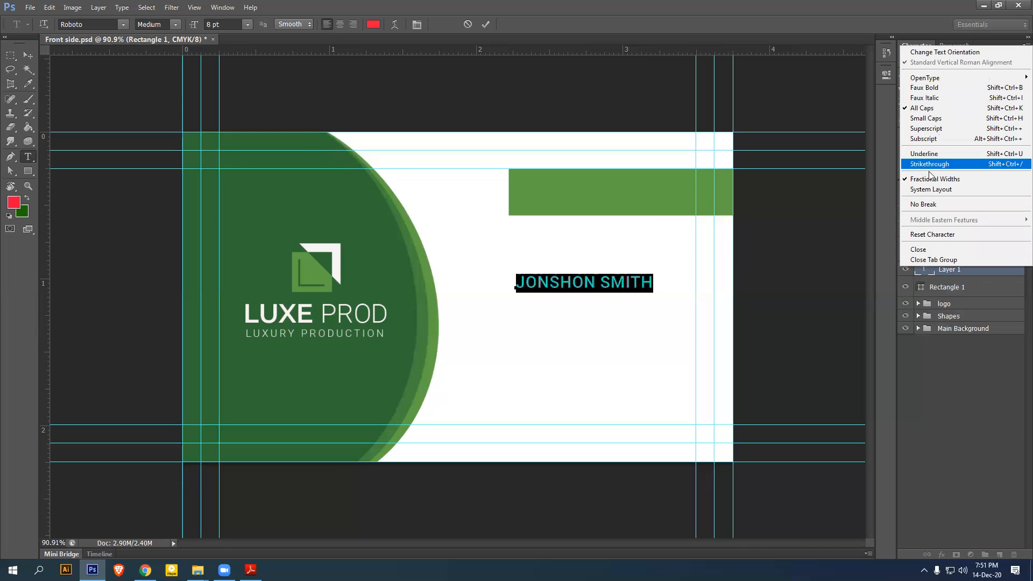
click(943, 234)
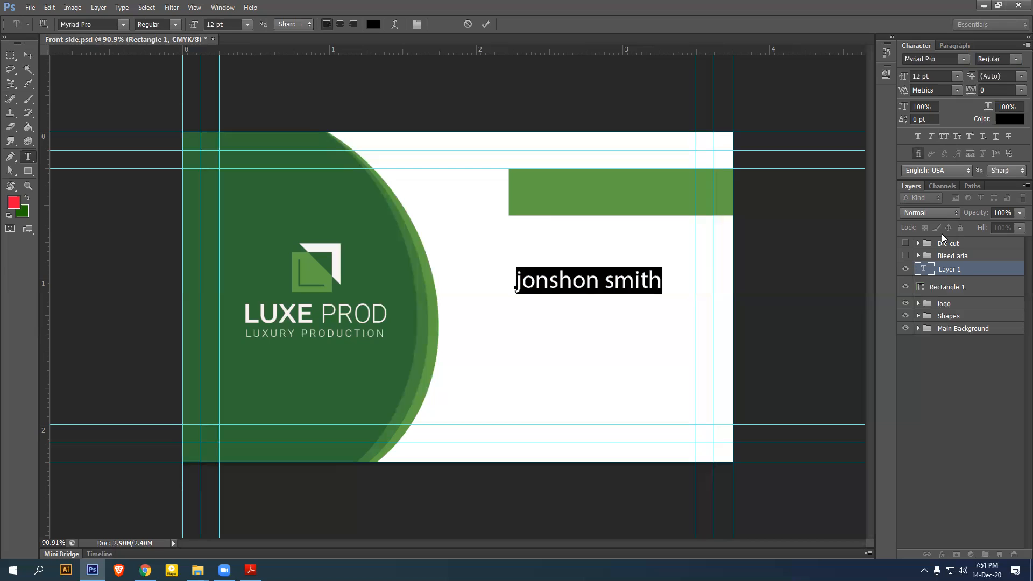
Reapply Roboto Medium at 8 pt to the name and commit the text
click(947, 59)
text(r)
click(966, 58)
click(862, 110)
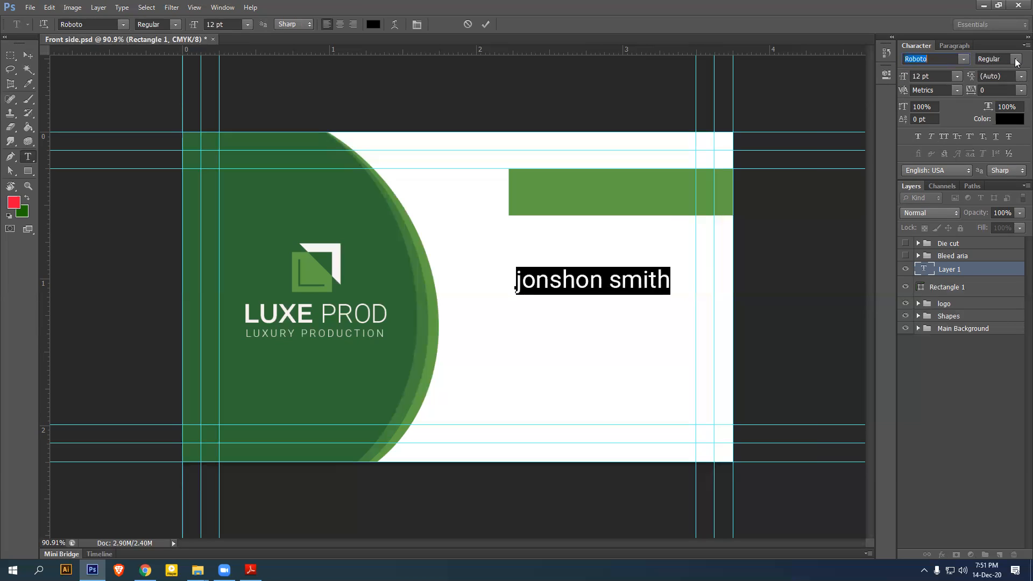
text(8)
key(Return)
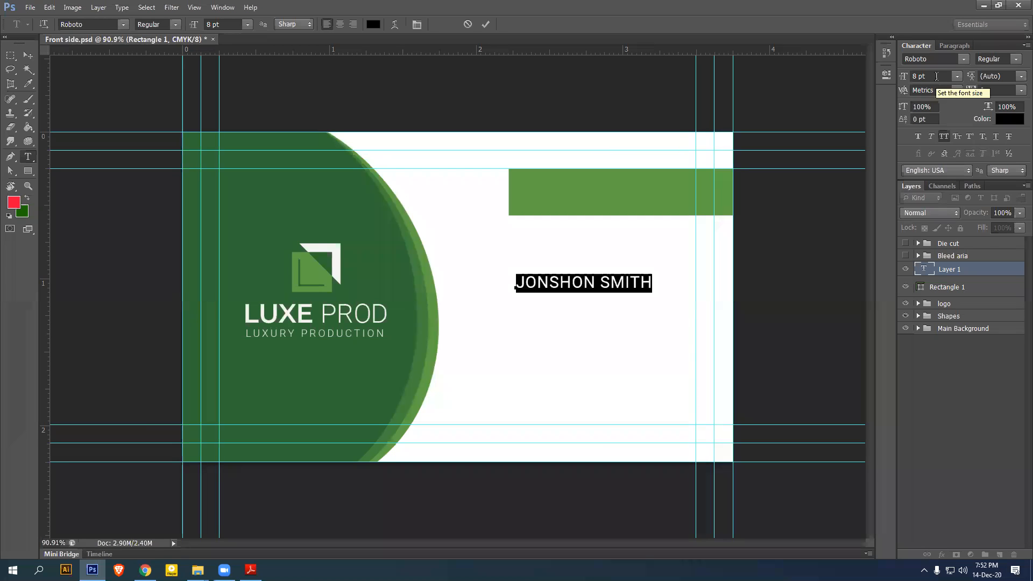
click(996, 59)
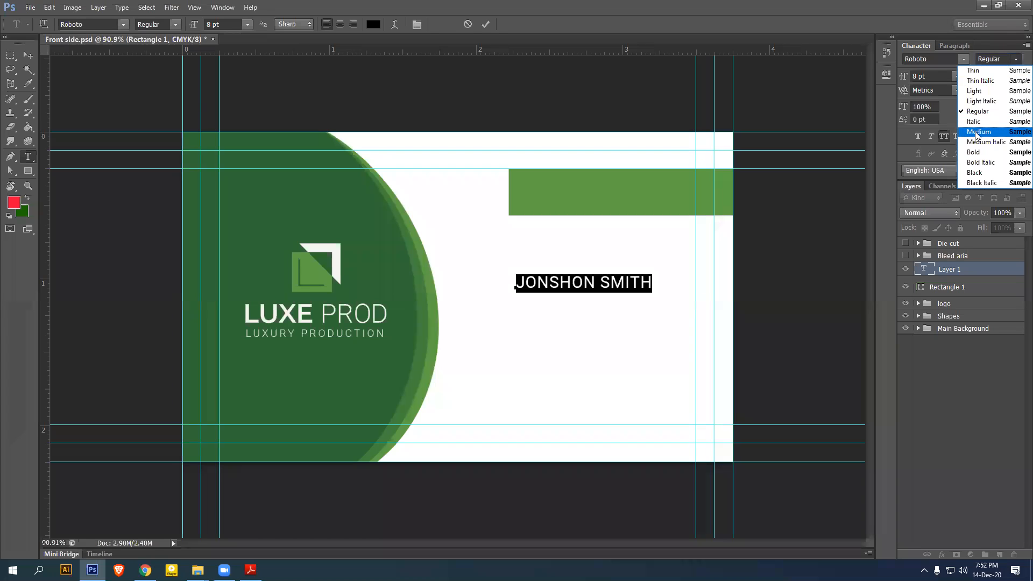
click(966, 131)
click(32, 52)
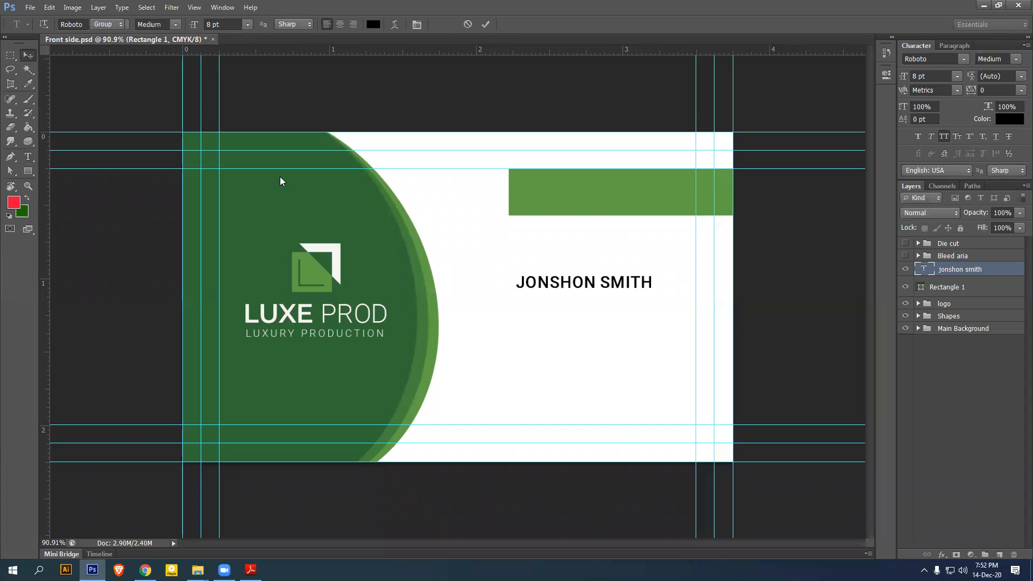
Colour the name white and drag it up into the green bar
click(1010, 119)
click(576, 339)
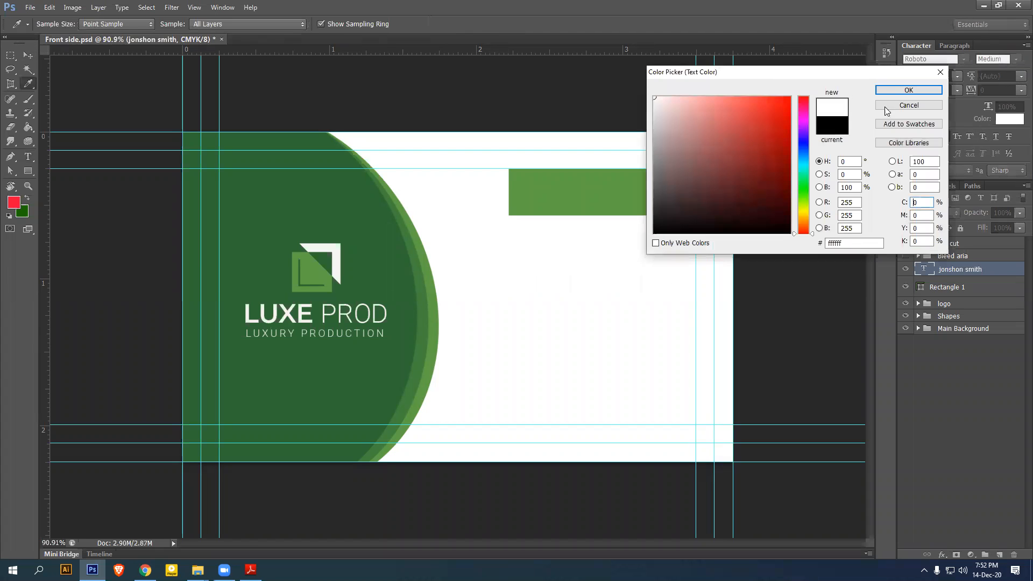
click(909, 90)
drag(572, 302, 631, 188)
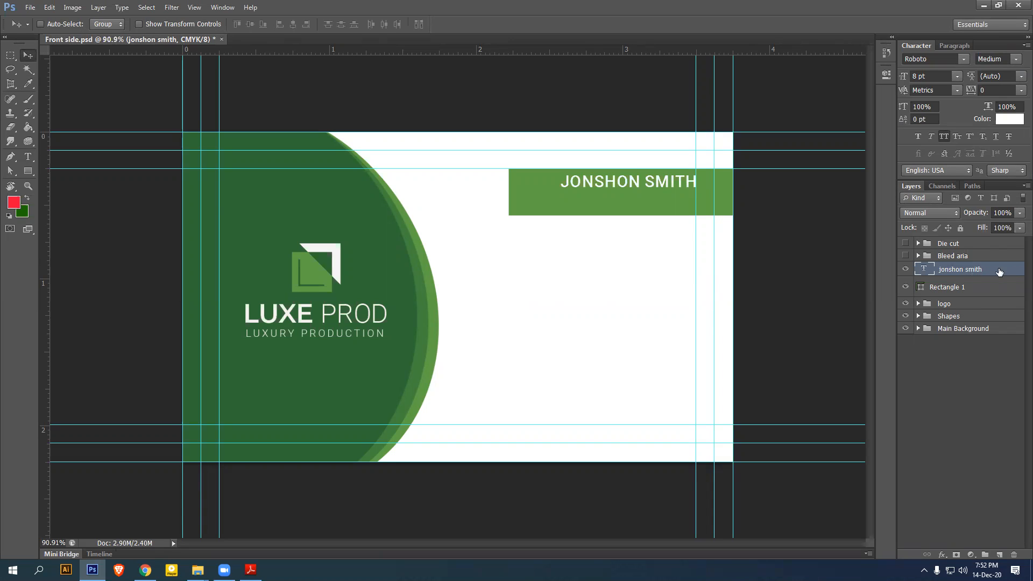
Duplicate the name layer just below it and retype it as Director with All Caps off
key(ctrl+j)
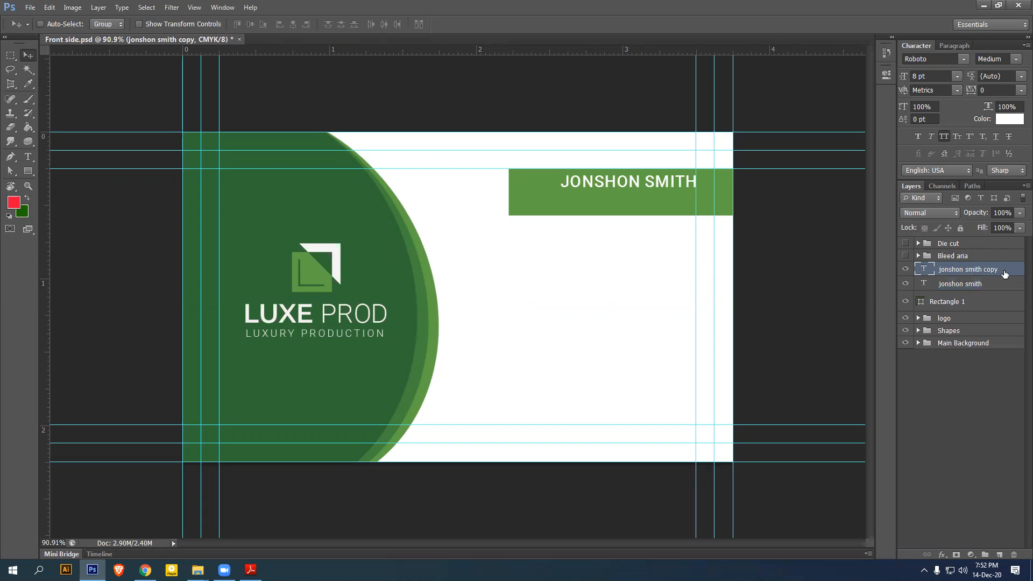
drag(640, 193, 641, 209)
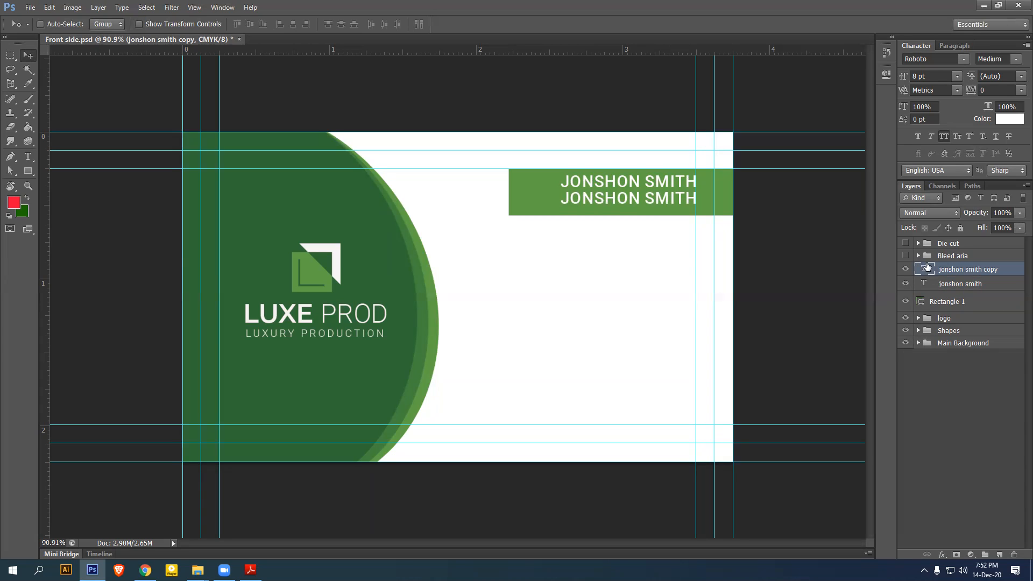
double_click(924, 270)
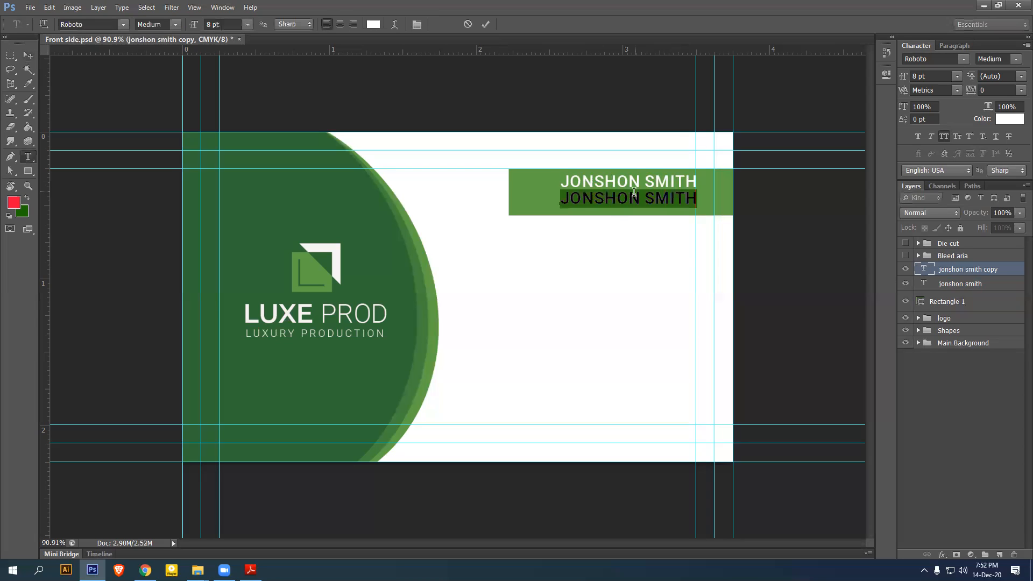
text(g)
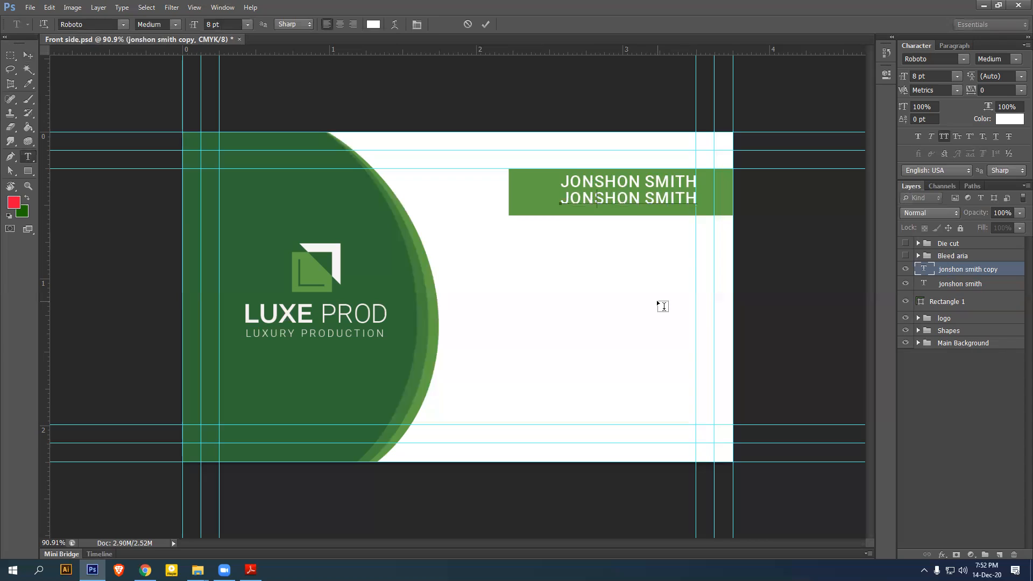
text(IRECTOR)
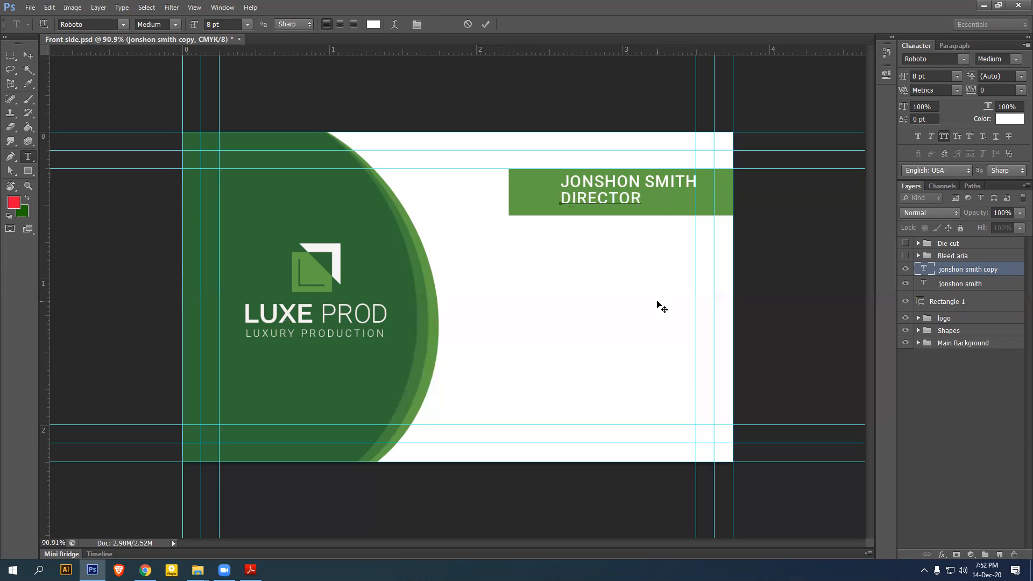
key(shift+Home)
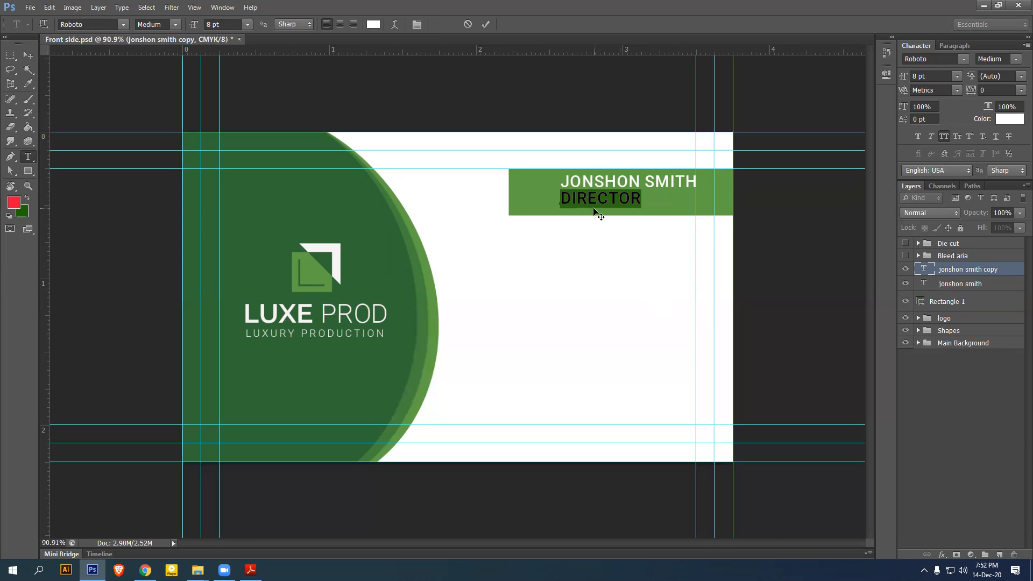
click(945, 136)
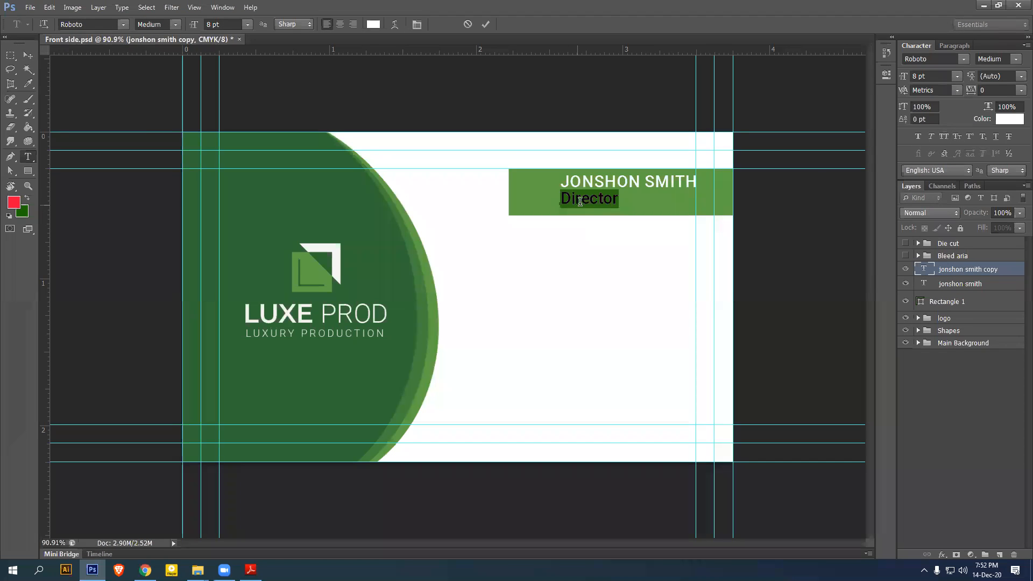
Set Director to Light weight at 6 pt and right-align it under the name
click(1016, 59)
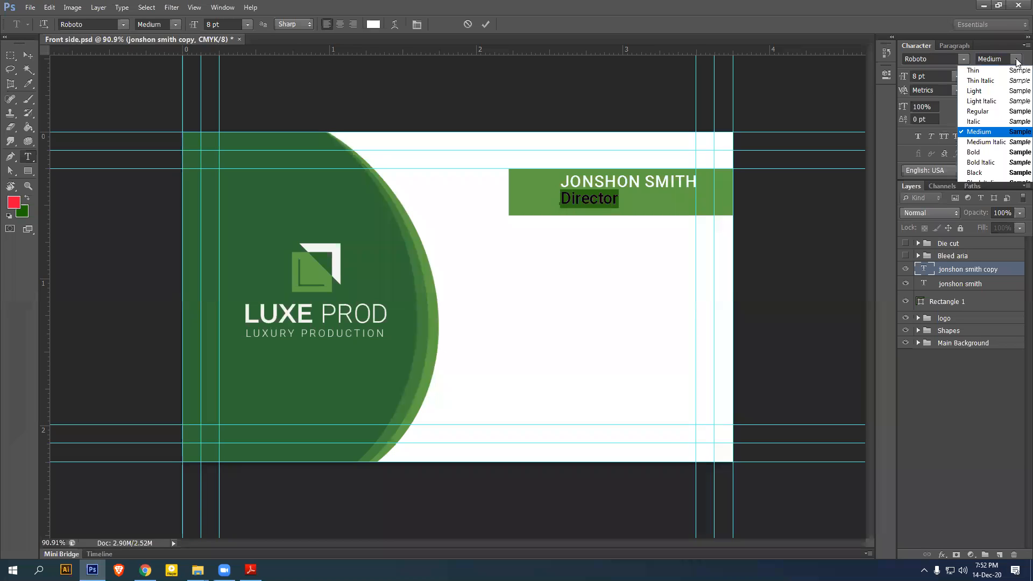
click(980, 92)
drag(903, 85, 889, 86)
text(6)
key(Return)
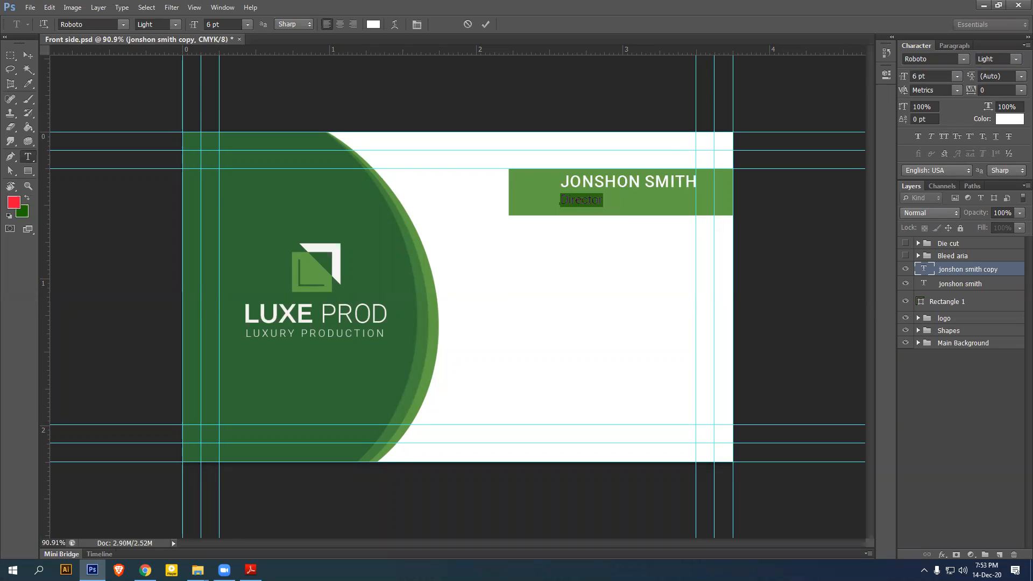
click(28, 56)
drag(595, 210, 687, 201)
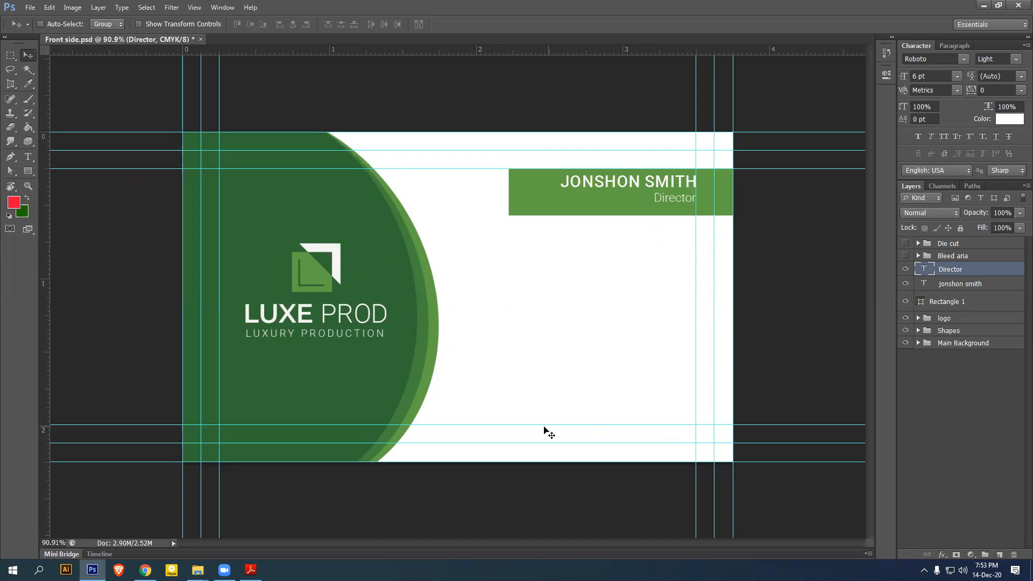
Group the name and Director text layers into a group named Name
shift+click(986, 284)
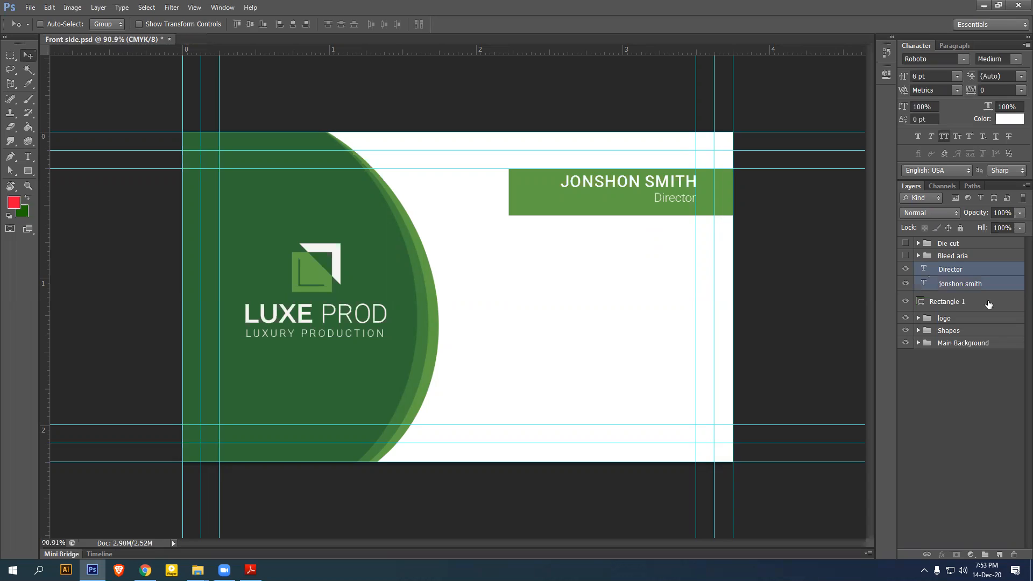
key(ctrl+g)
double_click(954, 268)
text(Name)
key(Return)
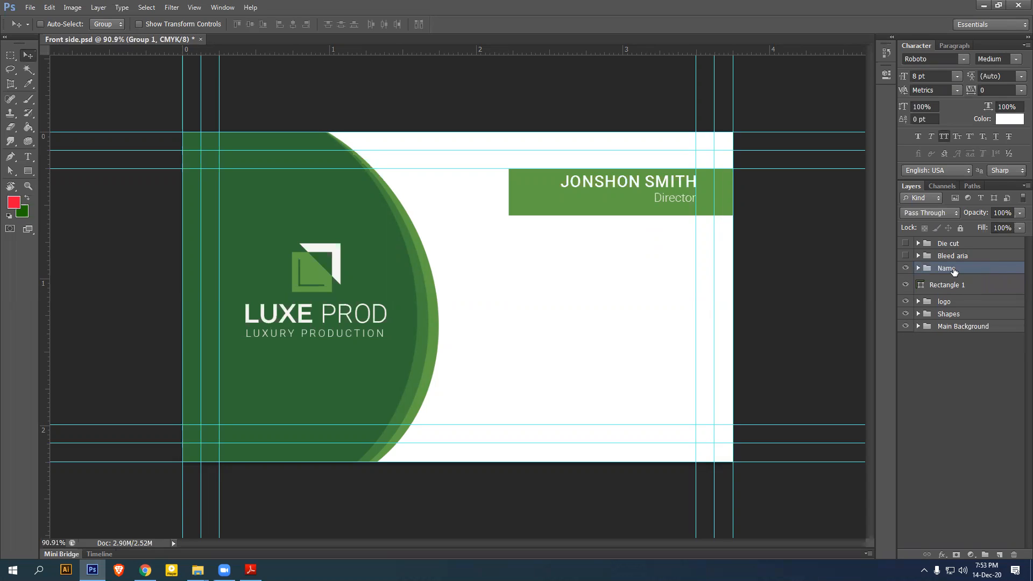
Vertically centre the Name group on the Rectangle 1 green bar
click(957, 288)
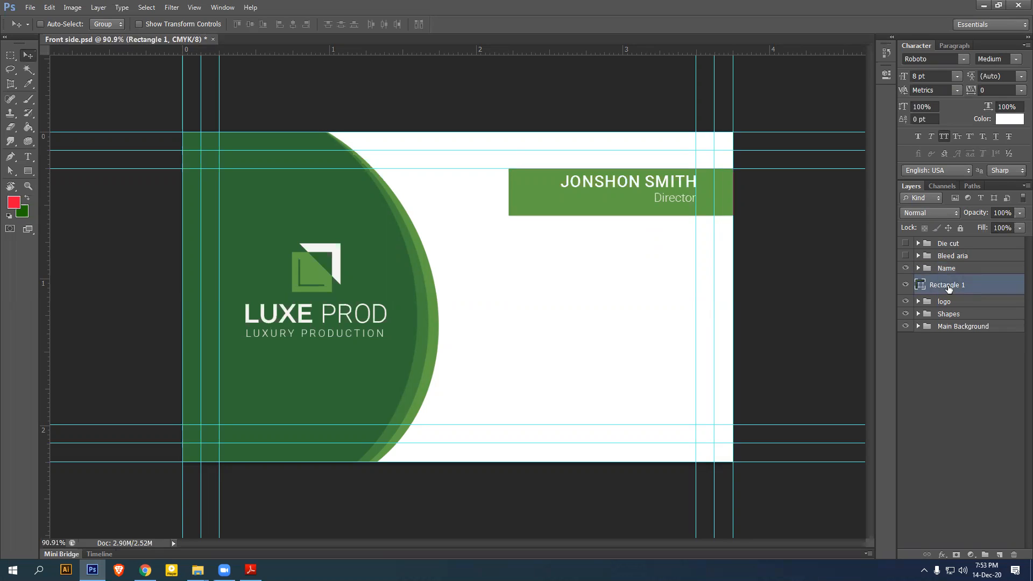
click(953, 269)
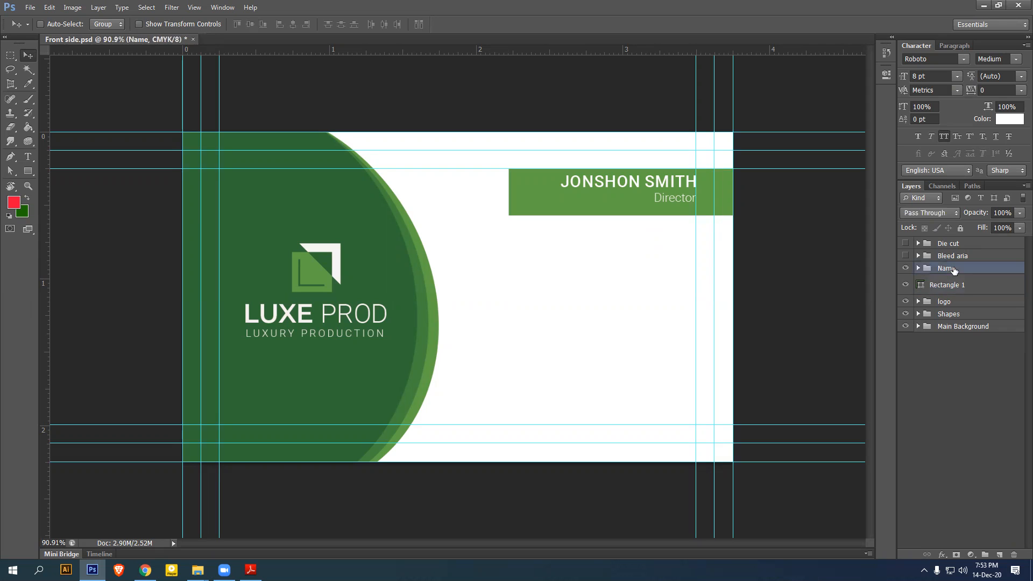
ctrl+click(963, 289)
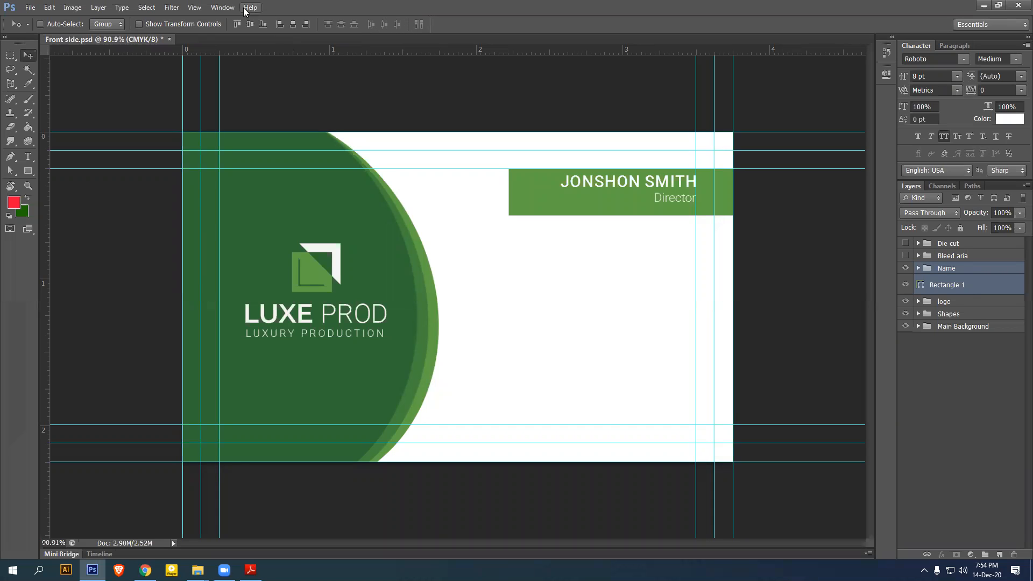
click(250, 25)
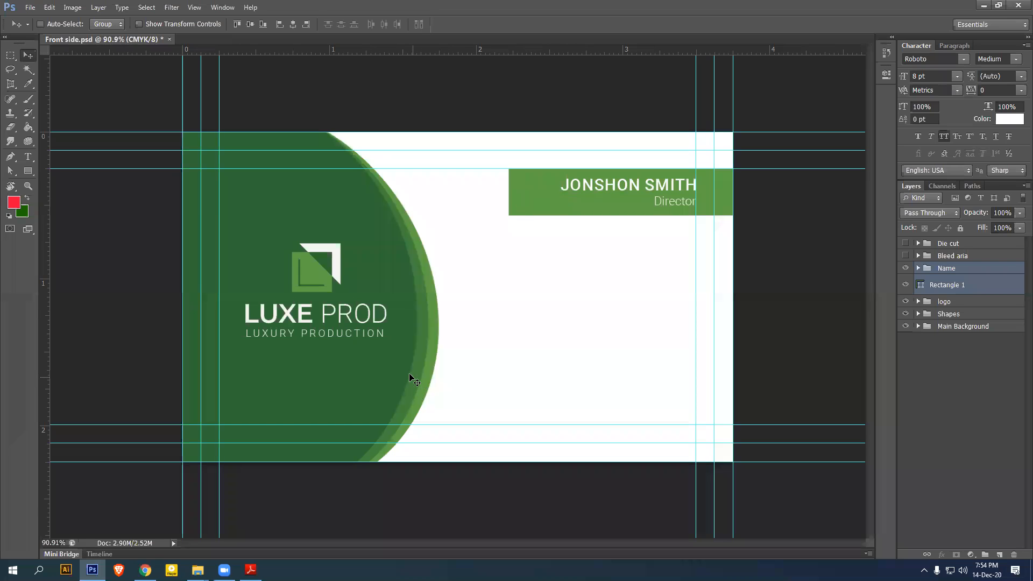
Search Google in Chrome for 'qr code' and show the All web results
click(145, 569)
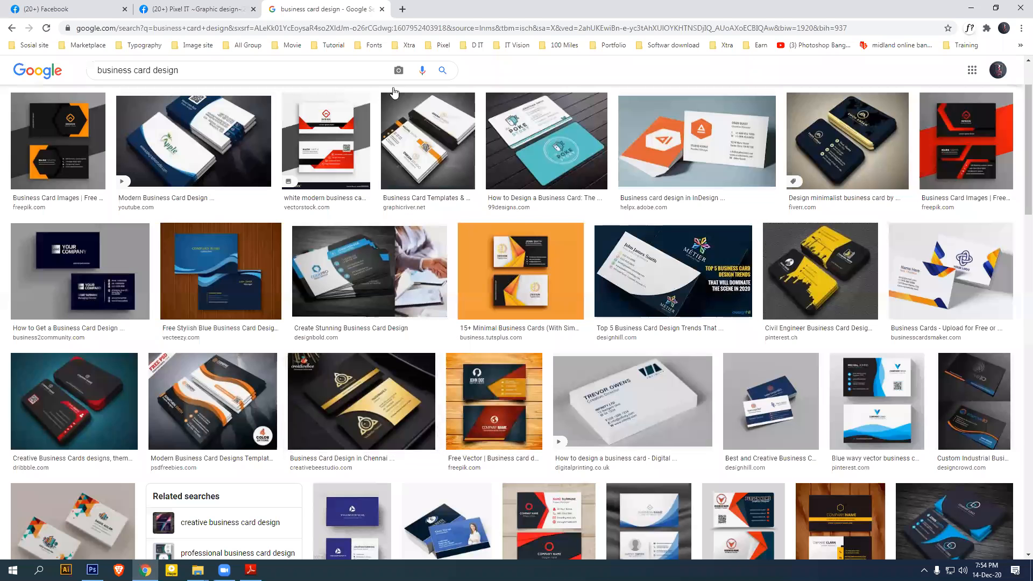
drag(196, 68, 46, 75)
scroll(181, 154, up, 2)
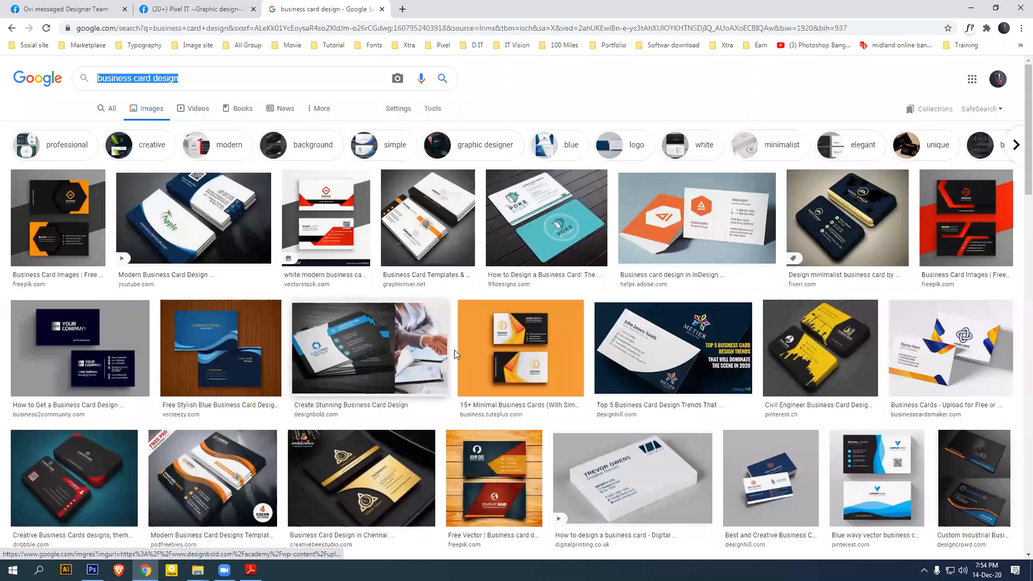
text(qr code)
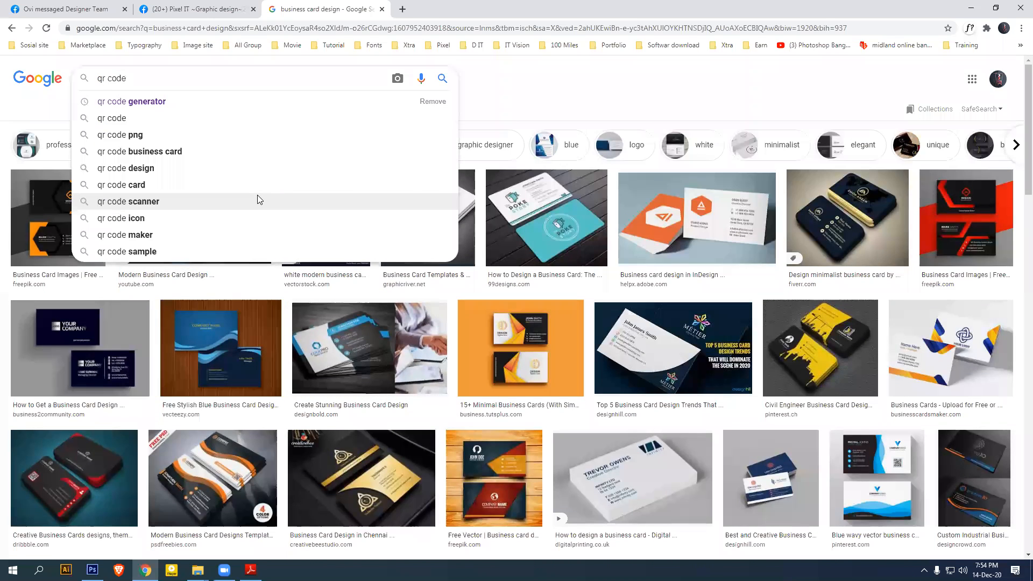
key(Return)
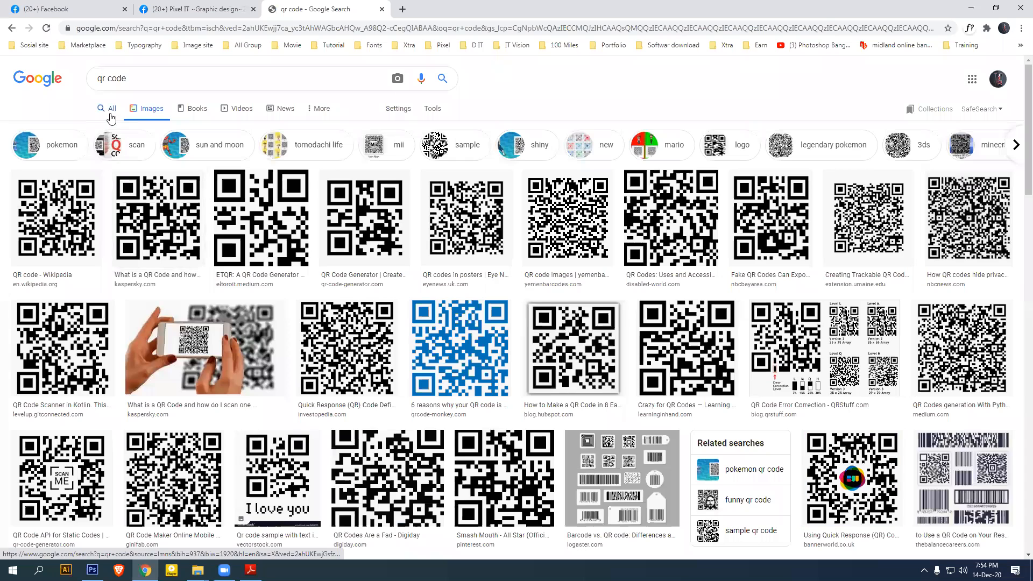
click(111, 114)
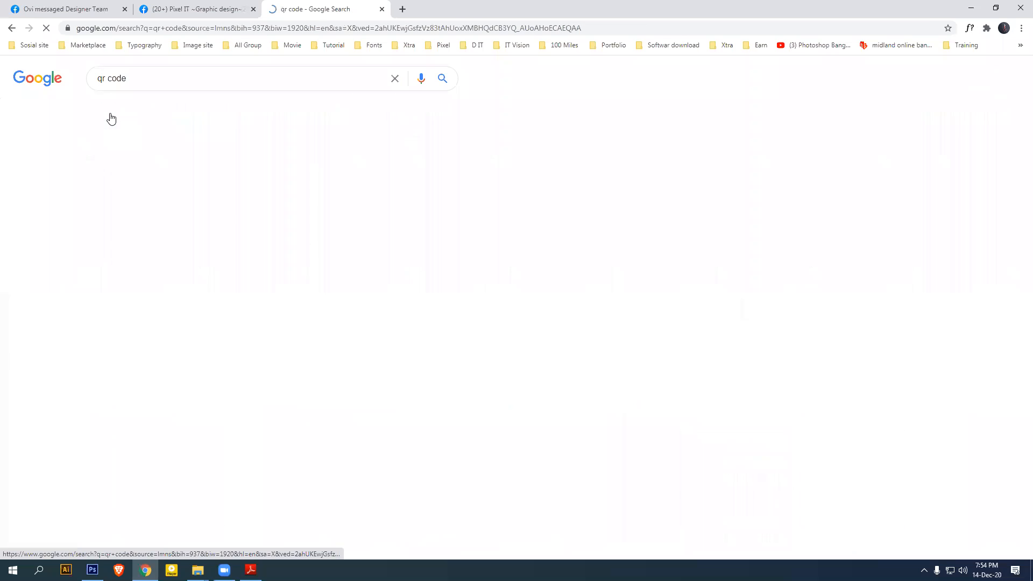
Open the QR Code Generator site and test the free-text and URL fields with dummy text
click(125, 260)
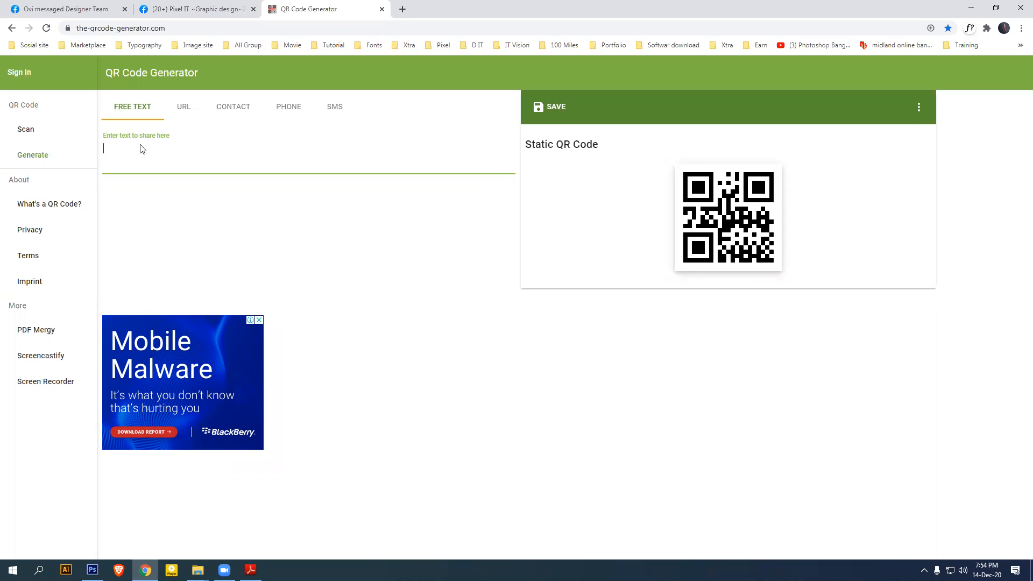
text(dfgdfgfdgdfg)
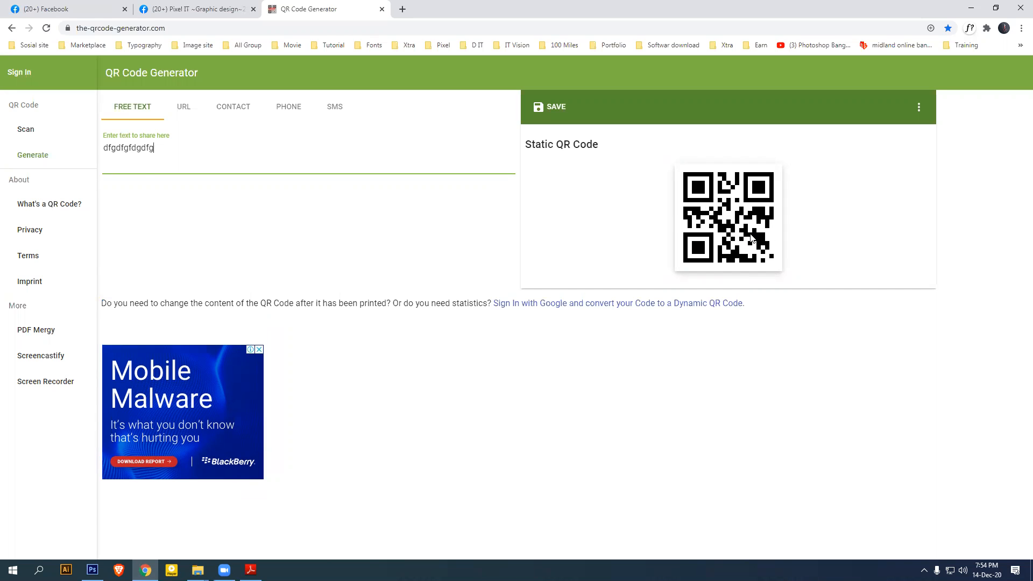
text(fggfdfgdfgfgfd)
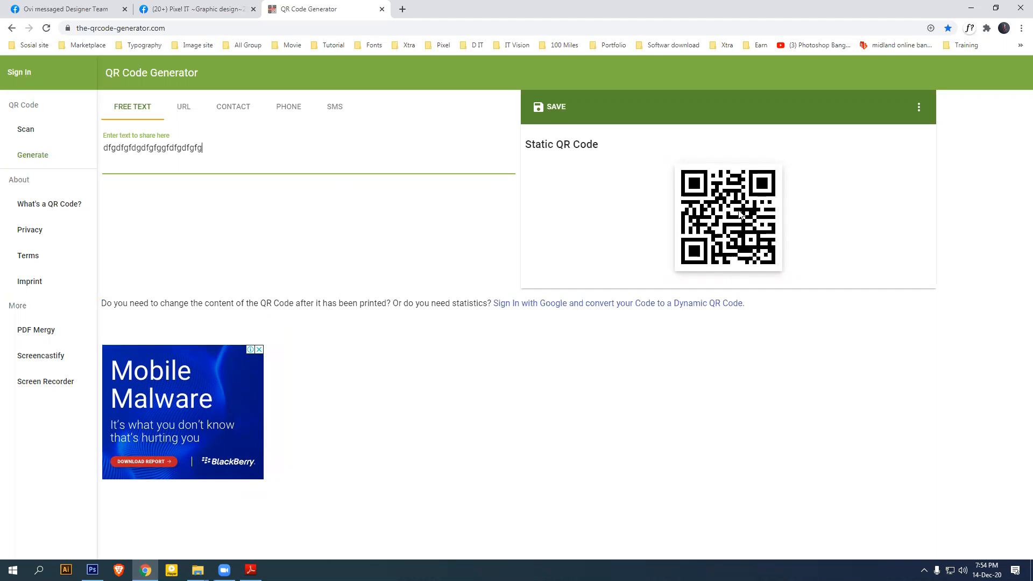
key(BackSpace)
key(BackSpace)
key(BackSpace)
key(BackSpace)
key(BackSpace)
key(BackSpace)
key(BackSpace)
key(BackSpace)
key(BackSpace)
key(BackSpace)
key(BackSpace)
key(BackSpace)
key(BackSpace)
key(BackSpace)
key(BackSpace)
key(BackSpace)
key(BackSpace)
key(BackSpace)
key(BackSpace)
key(BackSpace)
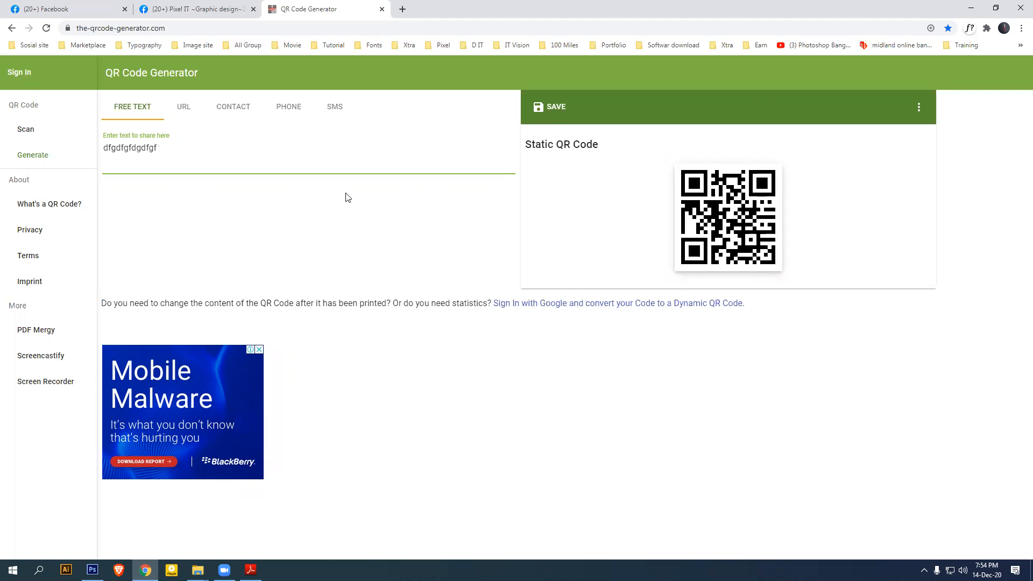
click(183, 107)
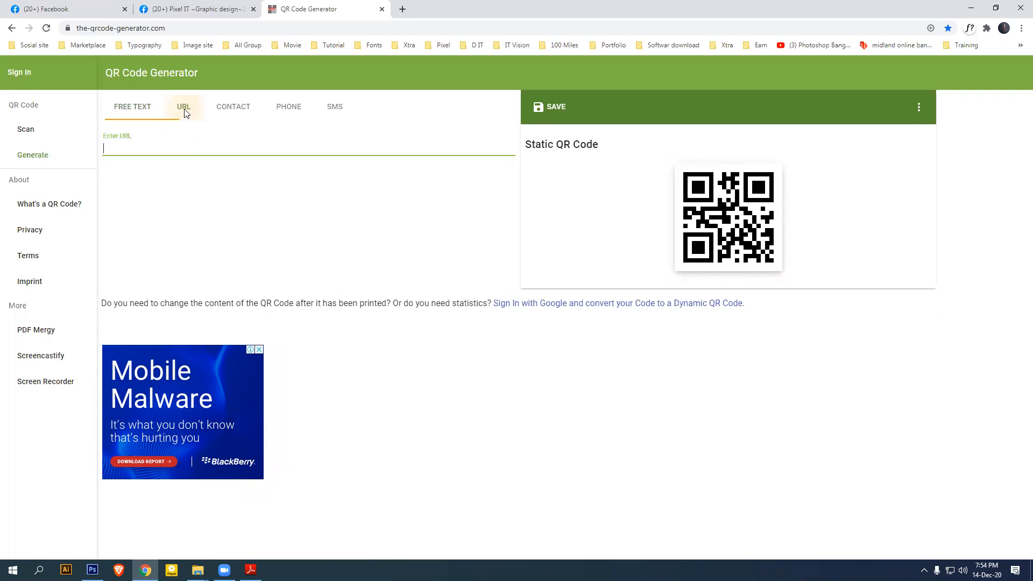
text(sdfdsdfgfgfvcxfg)
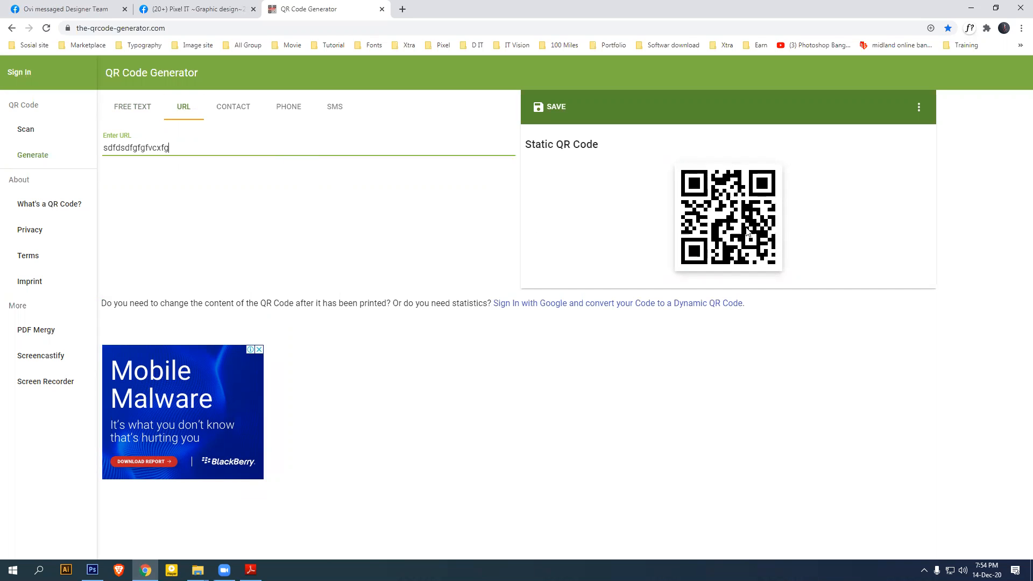
key(BackSpace)
key(ctrl+a)
key(BackSpace)
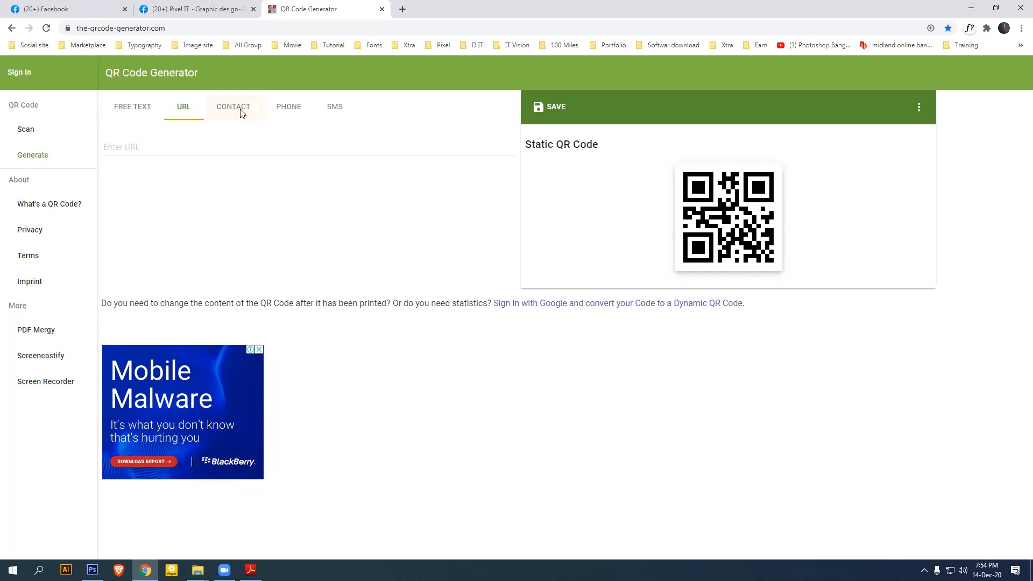
Try the contact, phone and SMS code types, then return to free text
click(239, 109)
scroll(339, 377, down, 3)
scroll(323, 328, up, 3)
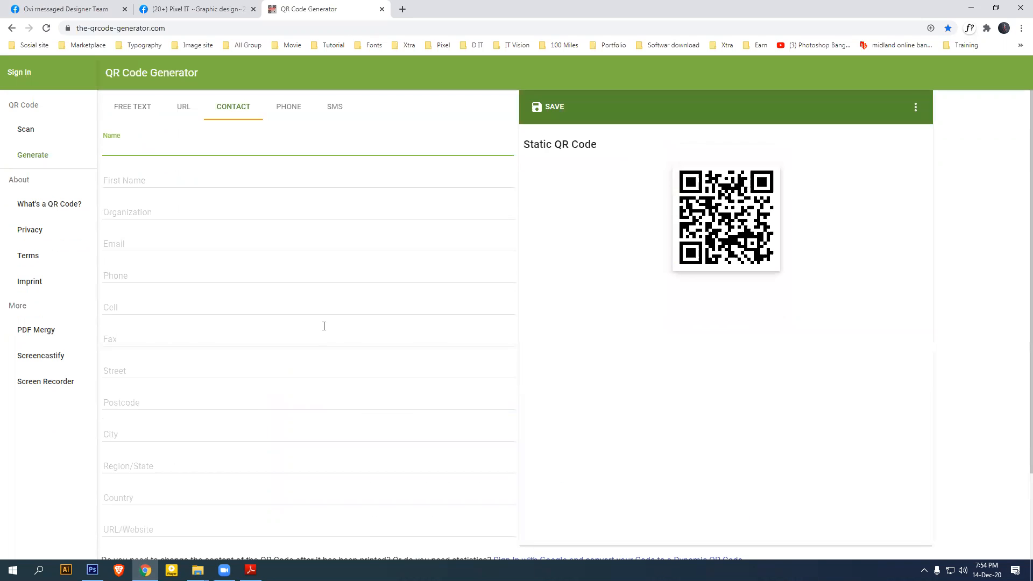
click(206, 218)
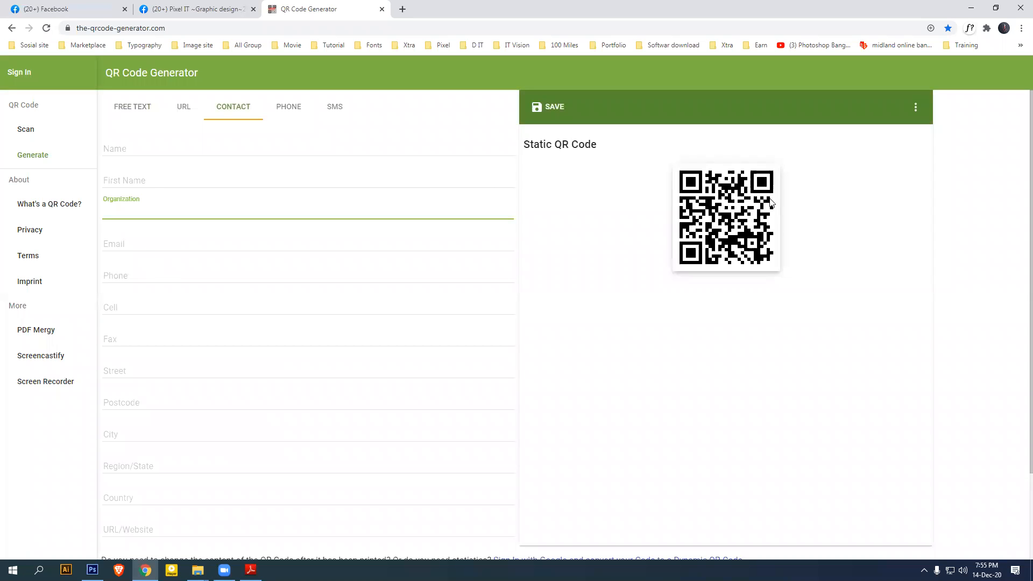
click(296, 110)
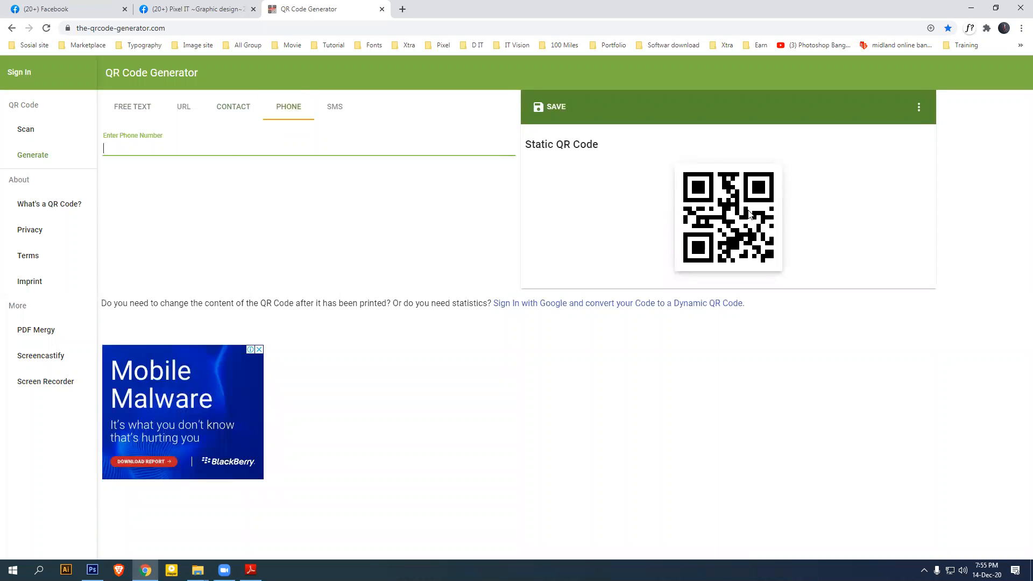
click(332, 110)
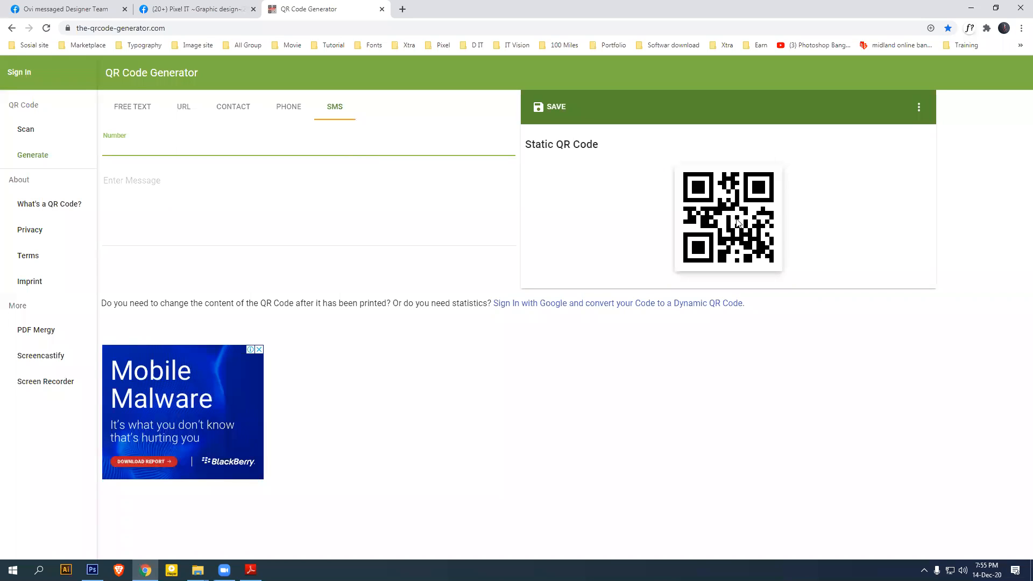
click(131, 114)
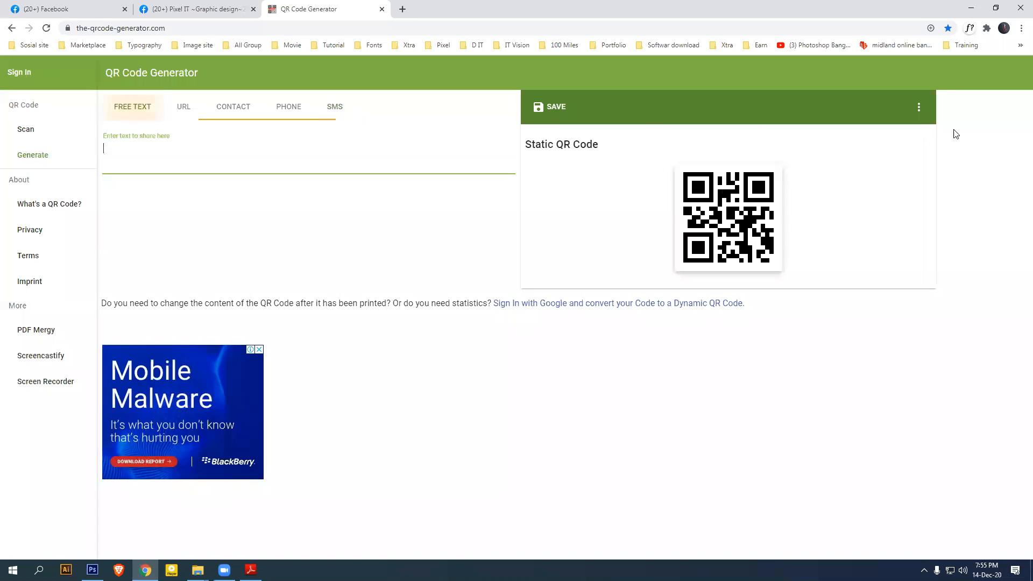
Save the code at 300px as qrcode.png and drag it onto the Front side.psd card
click(920, 107)
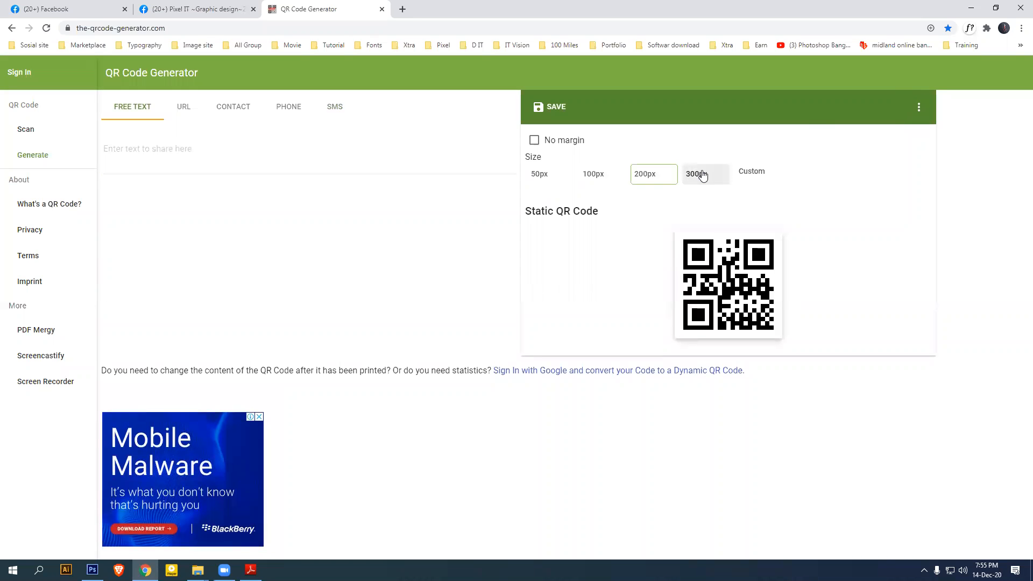
click(702, 175)
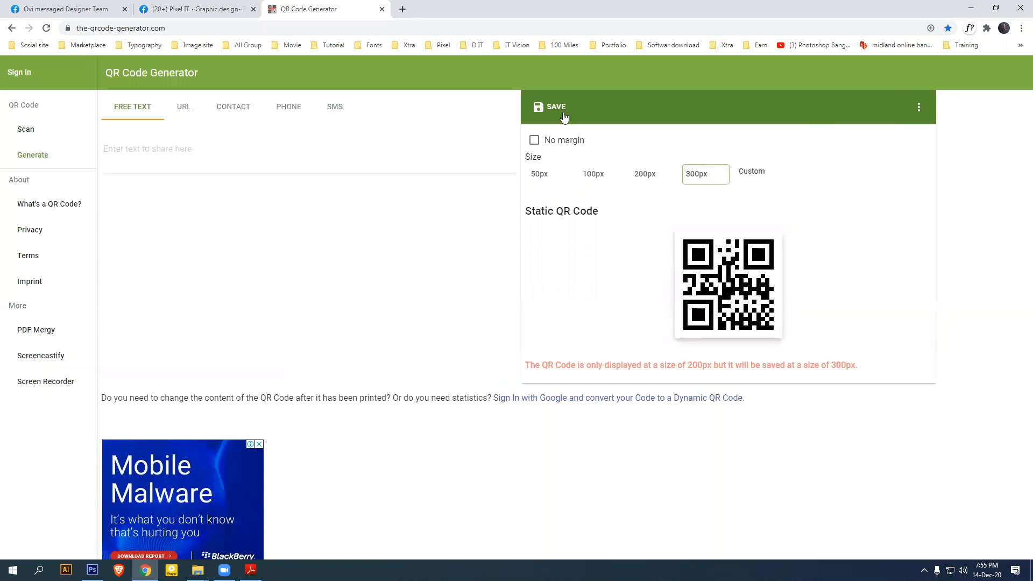
click(560, 112)
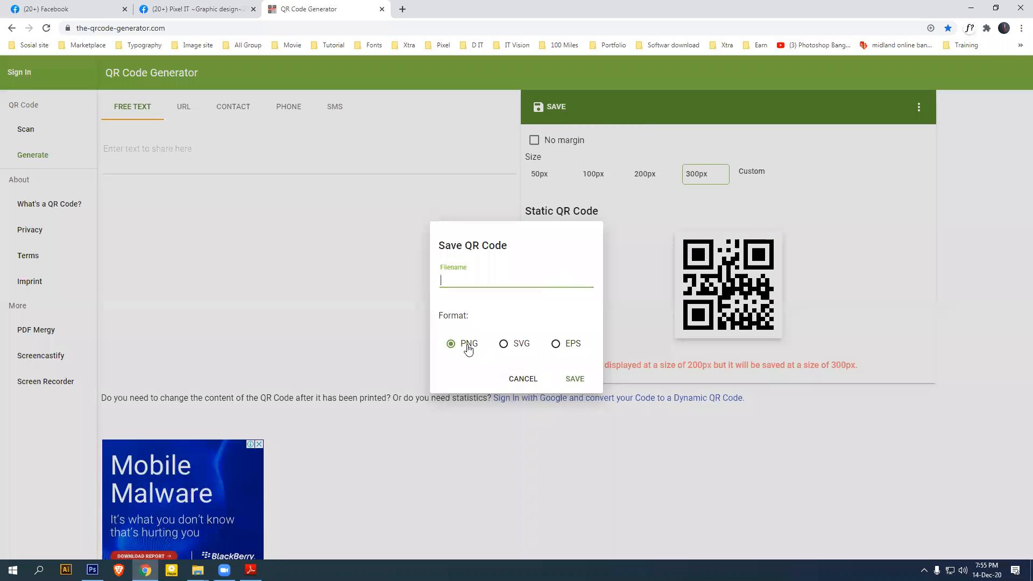
click(574, 380)
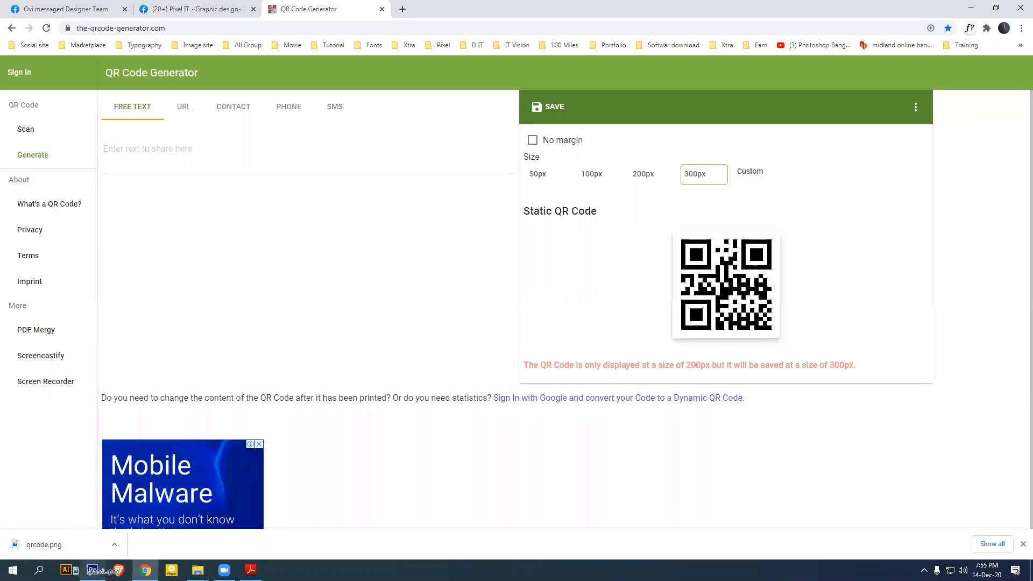
click(92, 570)
drag(540, 390, 552, 368)
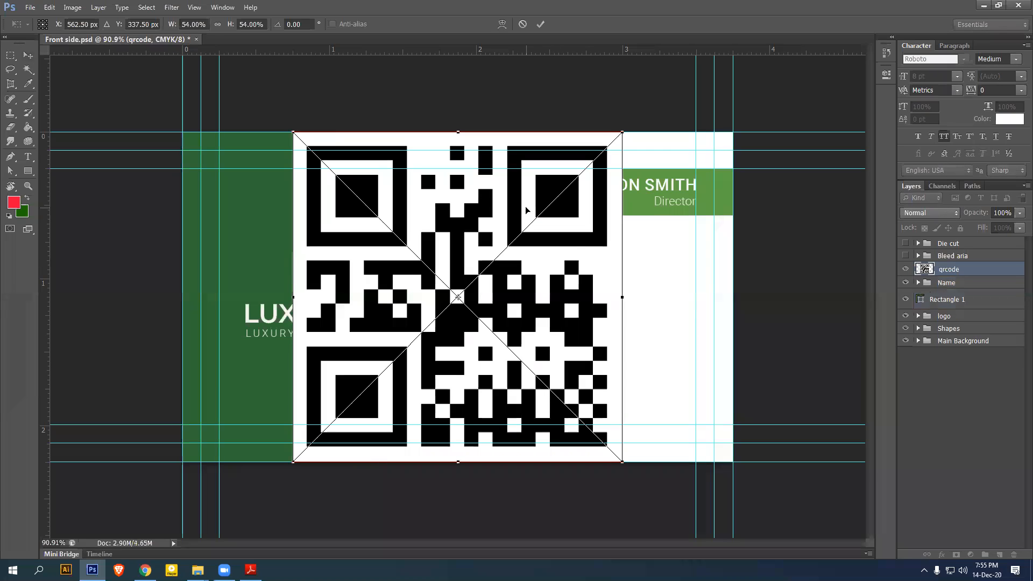
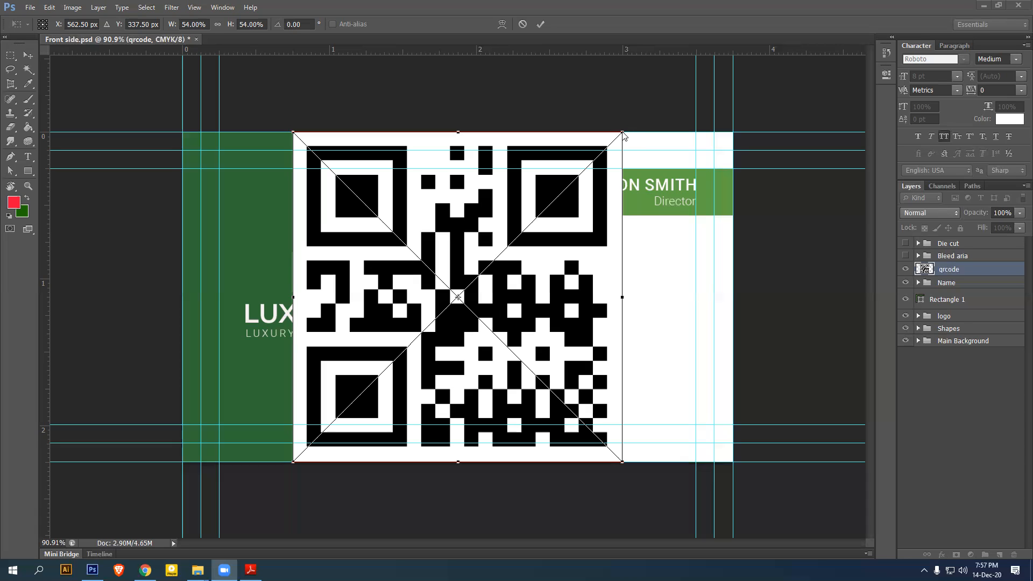
Scale the qrcode layer down to about 5% and drag it beside the name on the green banner
drag(623, 134, 476, 280)
key(Return)
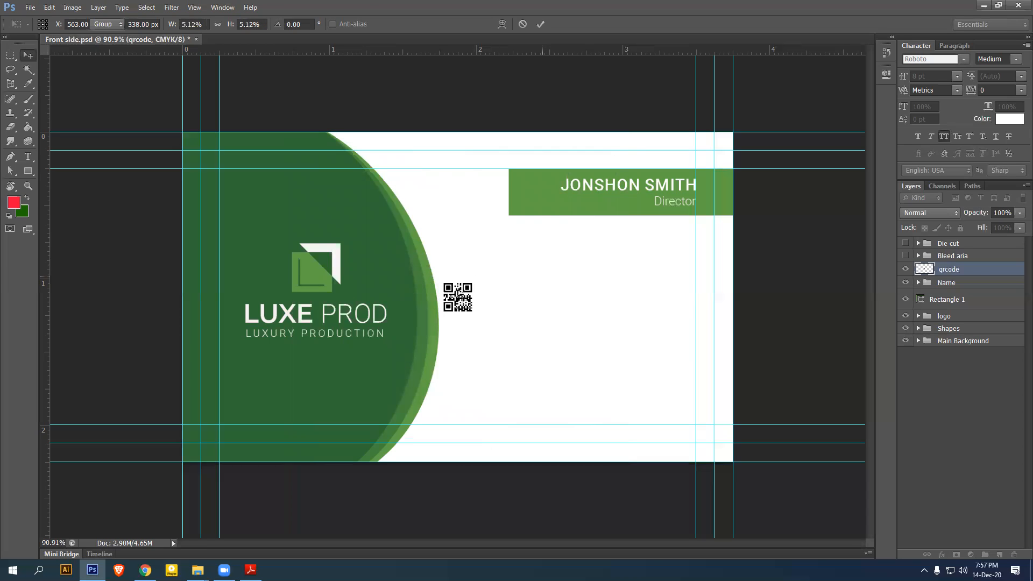
drag(459, 295, 540, 188)
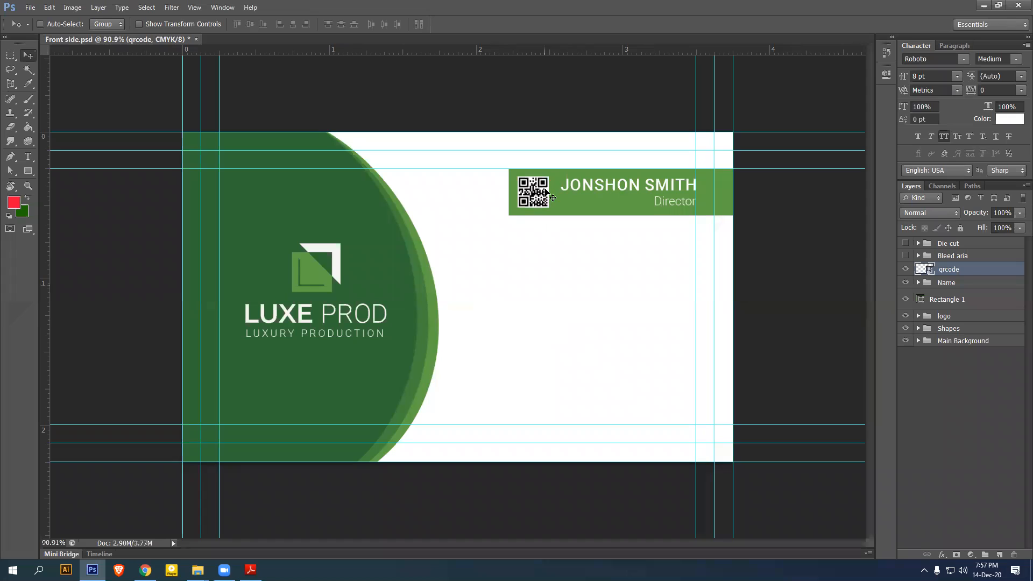
Draw a square with no fill and a white stroke around the QR code
click(28, 171)
click(68, 171)
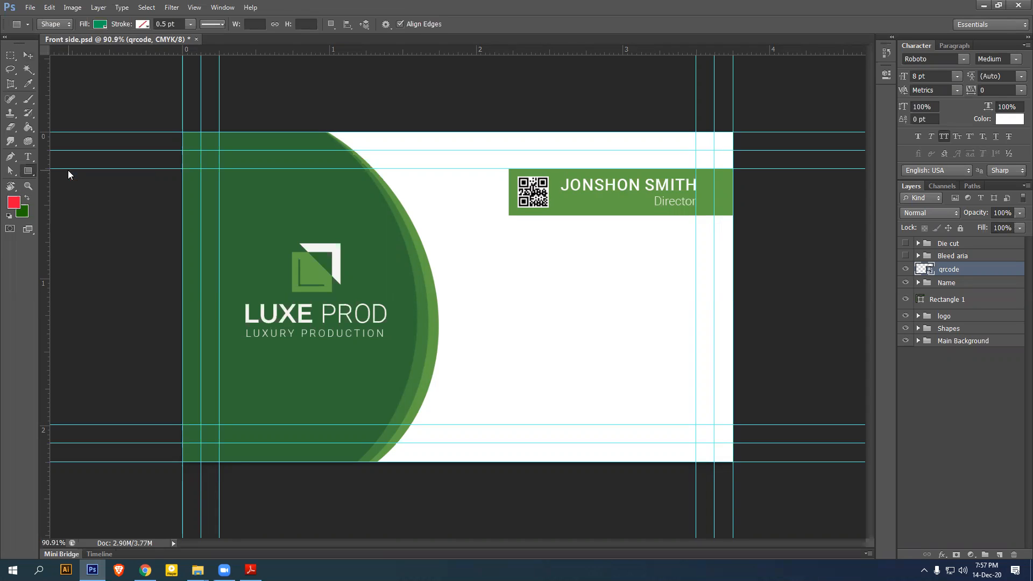
click(99, 24)
click(45, 44)
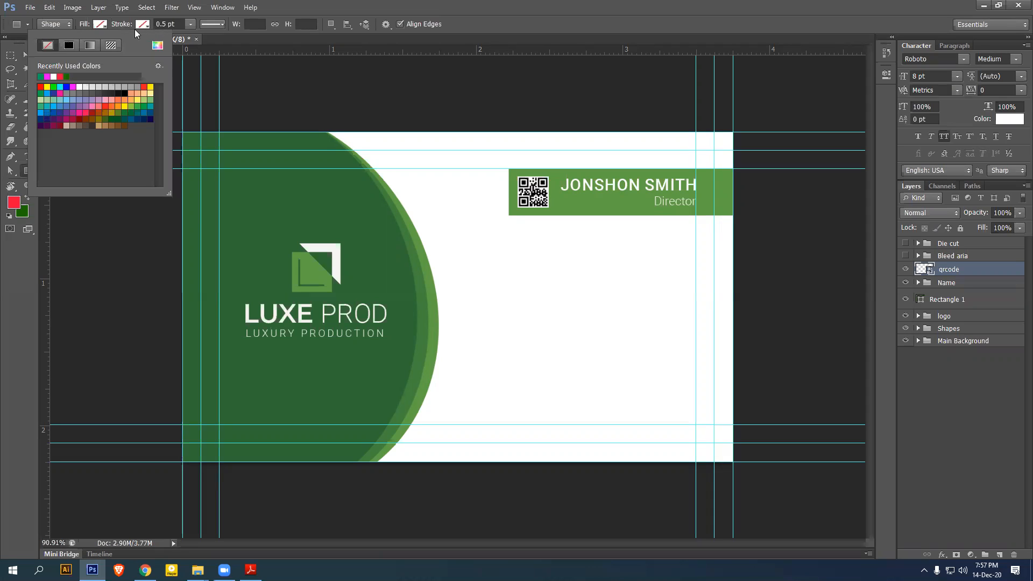
click(142, 24)
click(122, 87)
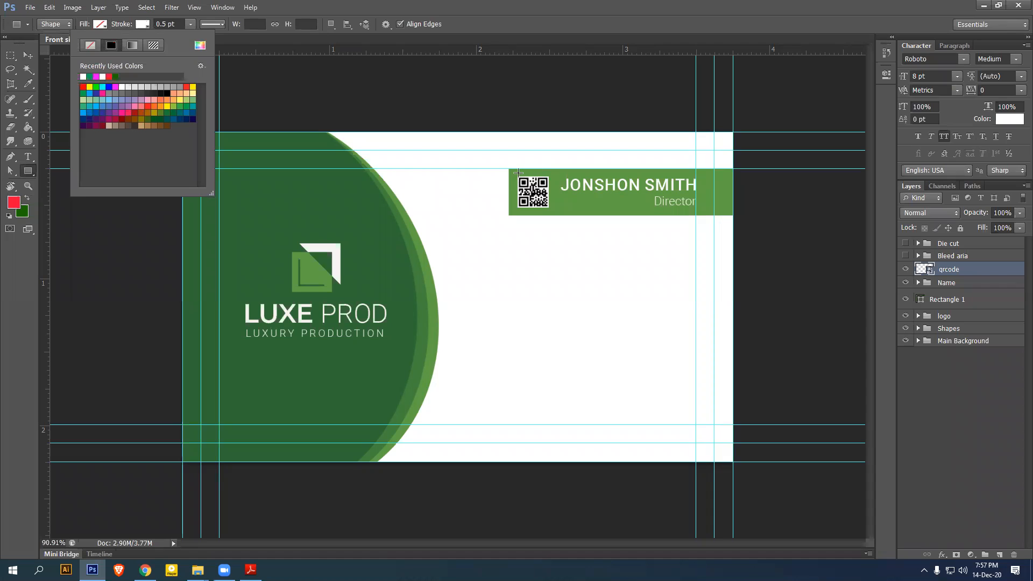
drag(515, 172, 550, 208)
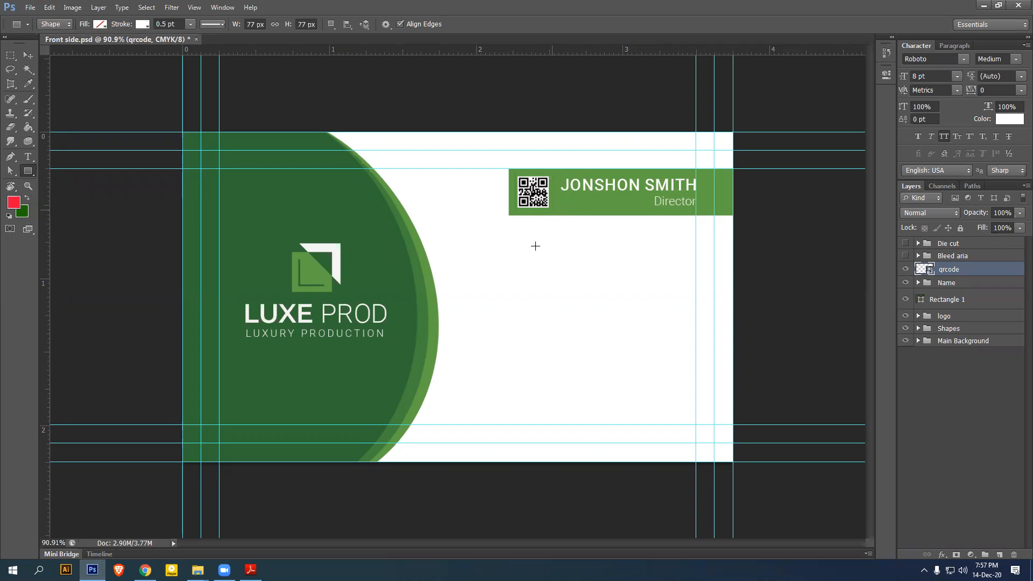
Select the frame and qrcode layers and centre the code horizontally in the frame
click(28, 55)
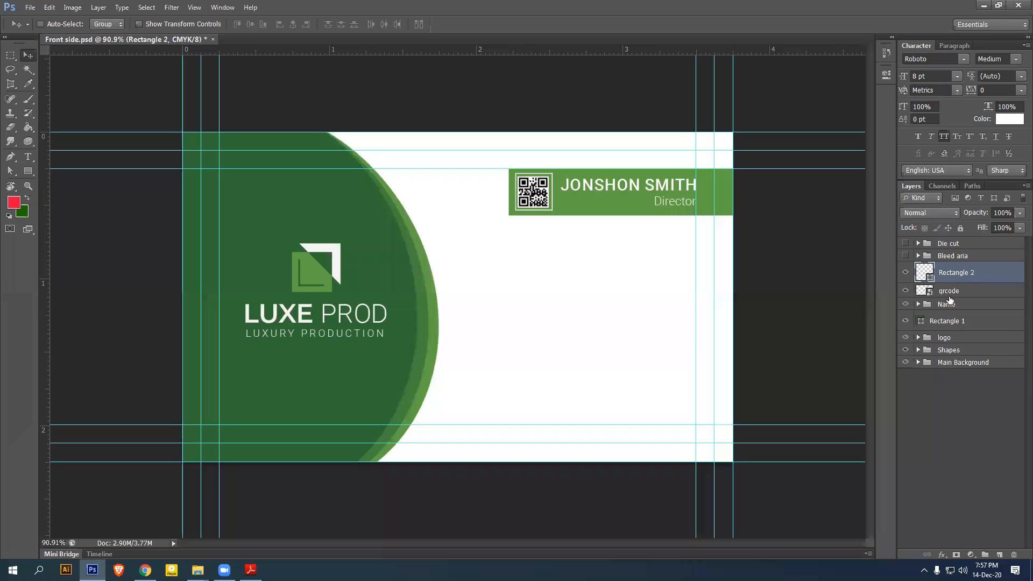
shift+click(962, 298)
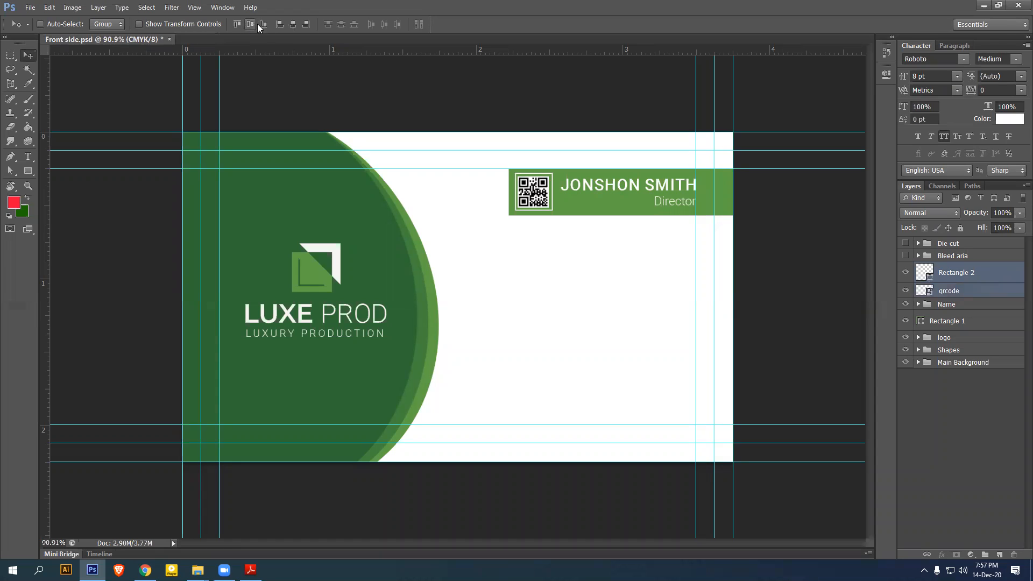
click(294, 26)
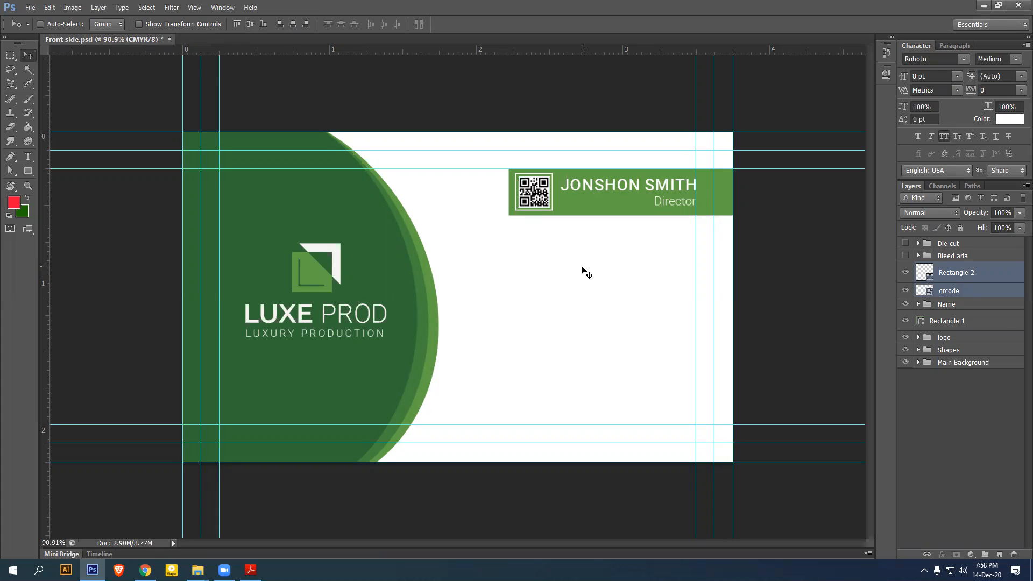
click(966, 275)
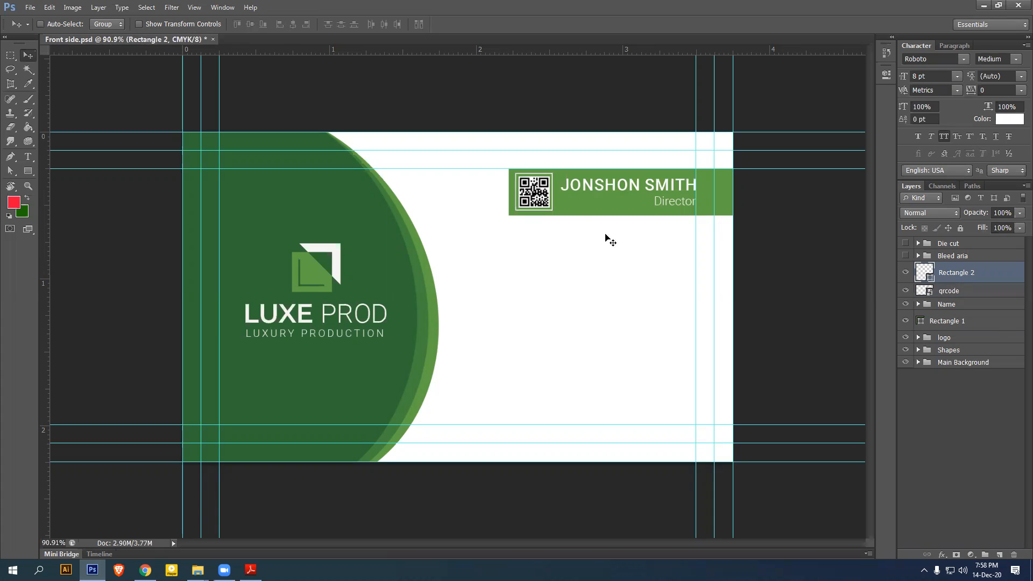
Shrink the white frame slightly with Free Transform
key(ctrl+t)
scroll(579, 309, up, 5)
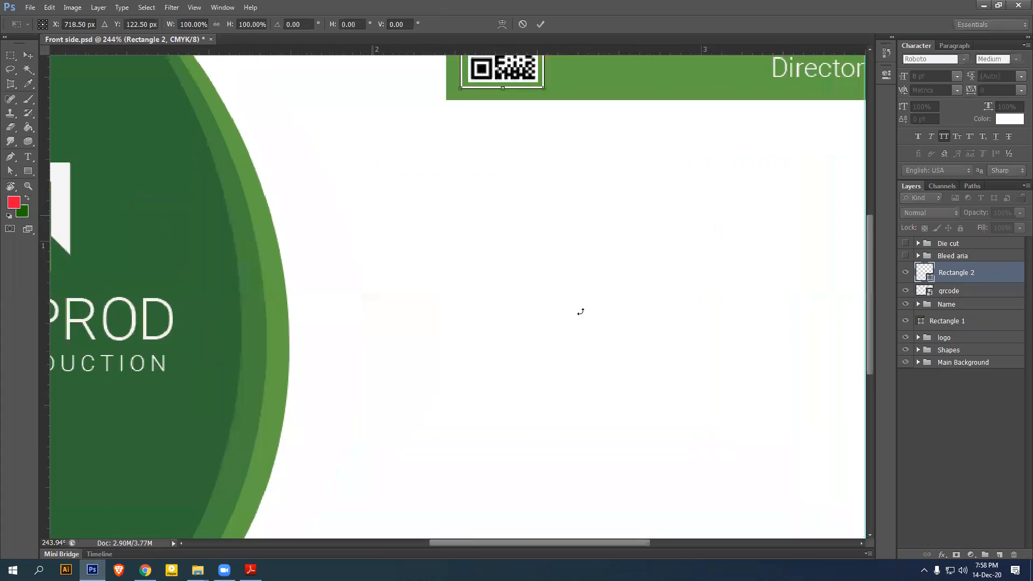
scroll(609, 416, up, 2)
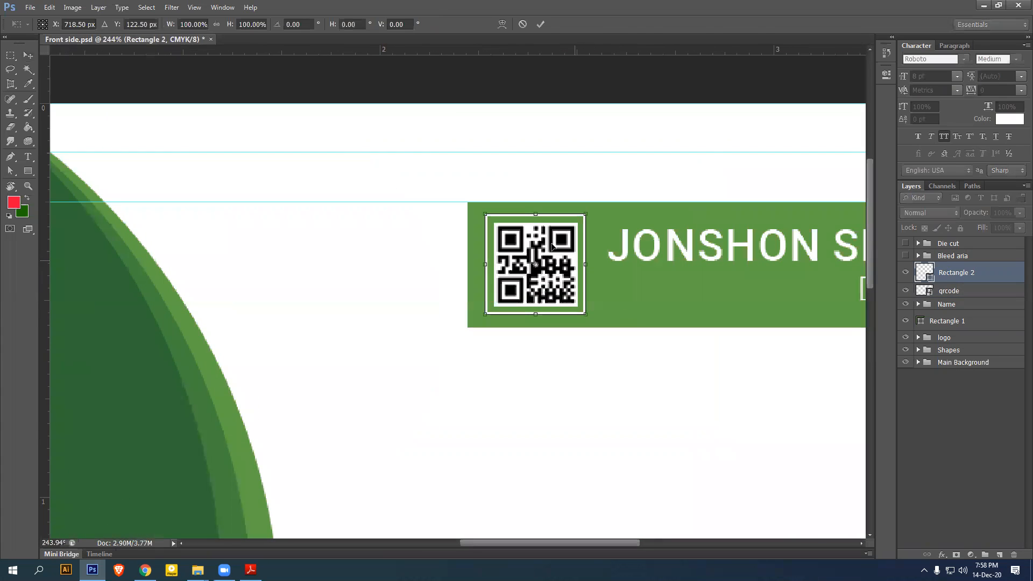
drag(486, 213, 487, 215)
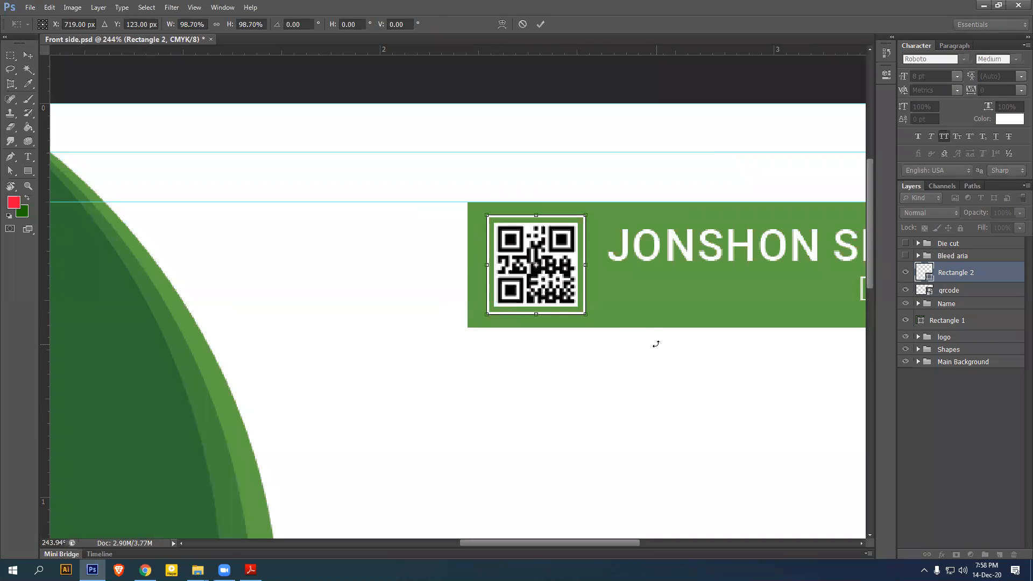
key(Return)
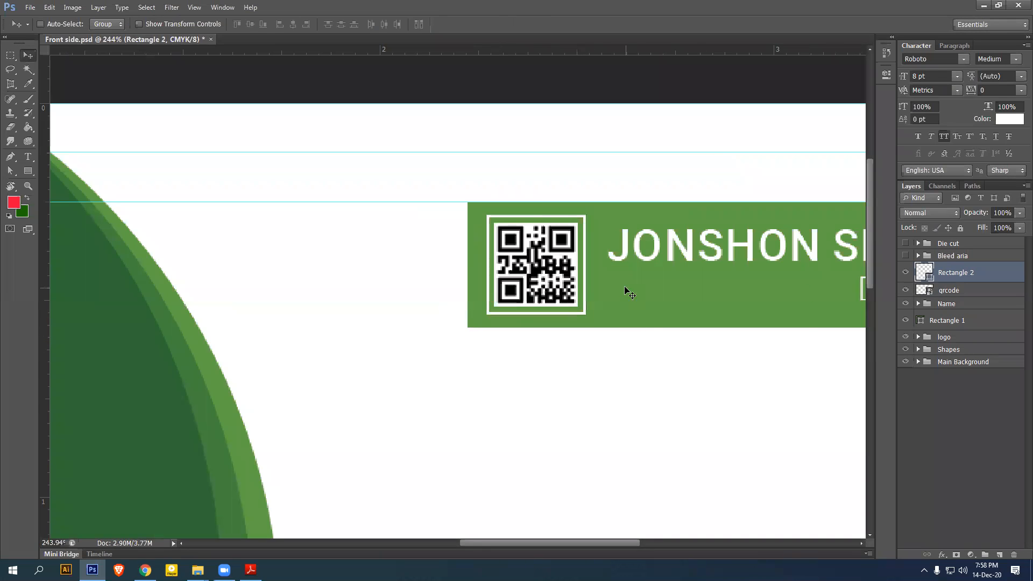
Rescale the frame to about 96%, nudging it one pixel right and down
key(ctrl+t)
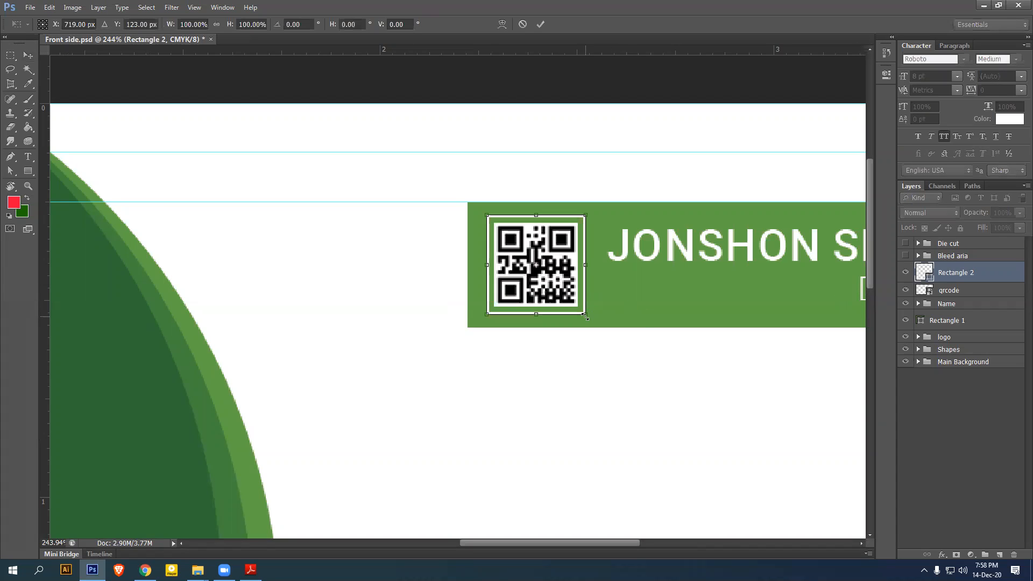
drag(586, 317, 582, 311)
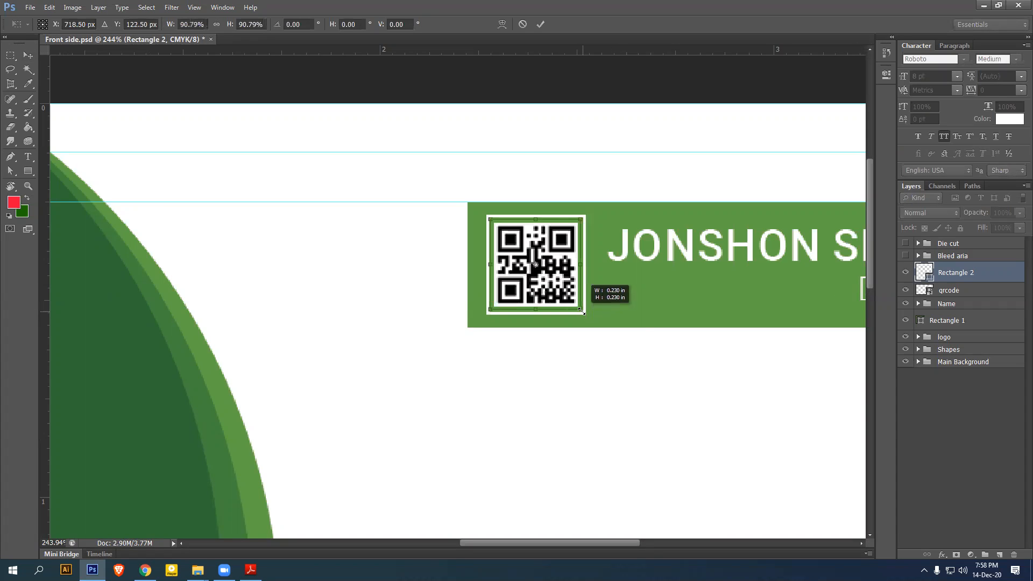
key(Right)
key(Down)
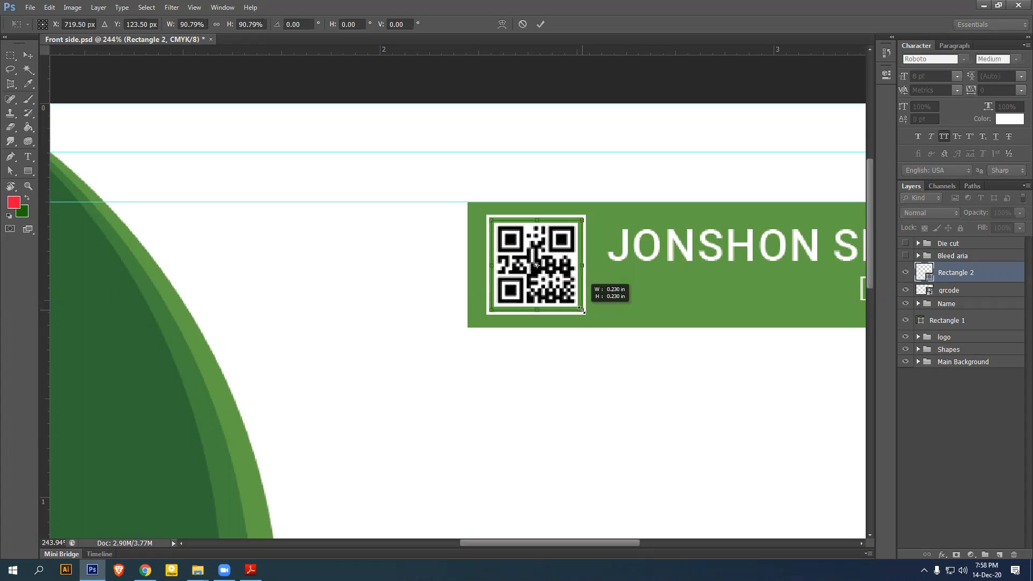
drag(581, 310, 581, 310)
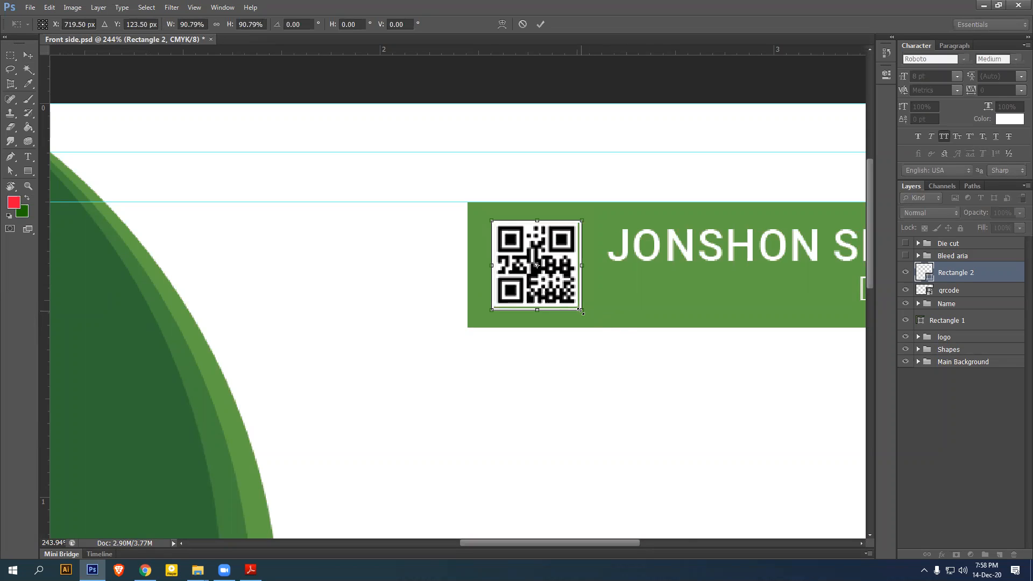
drag(581, 311, 585, 314)
key(Return)
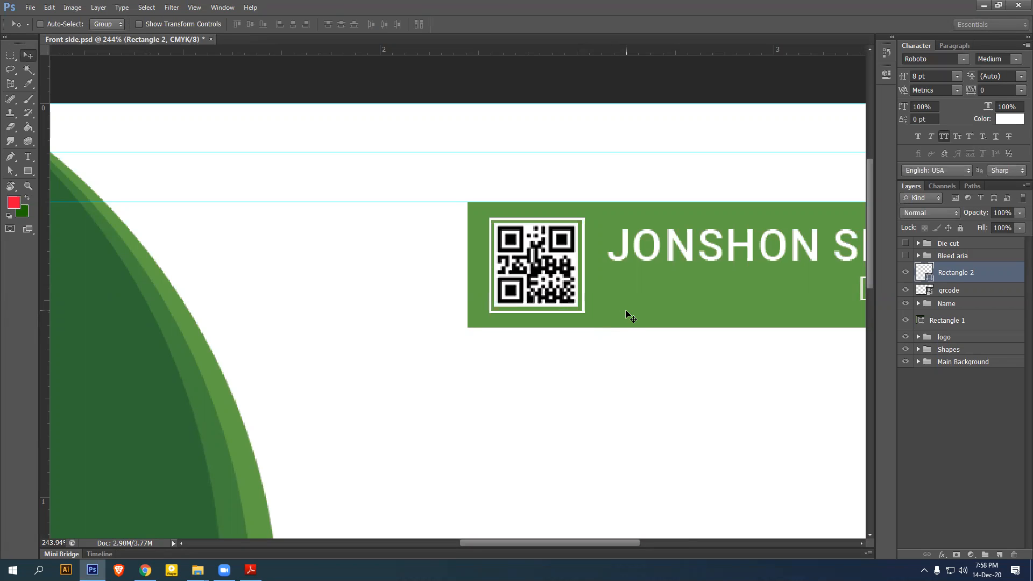
key(ctrl+0)
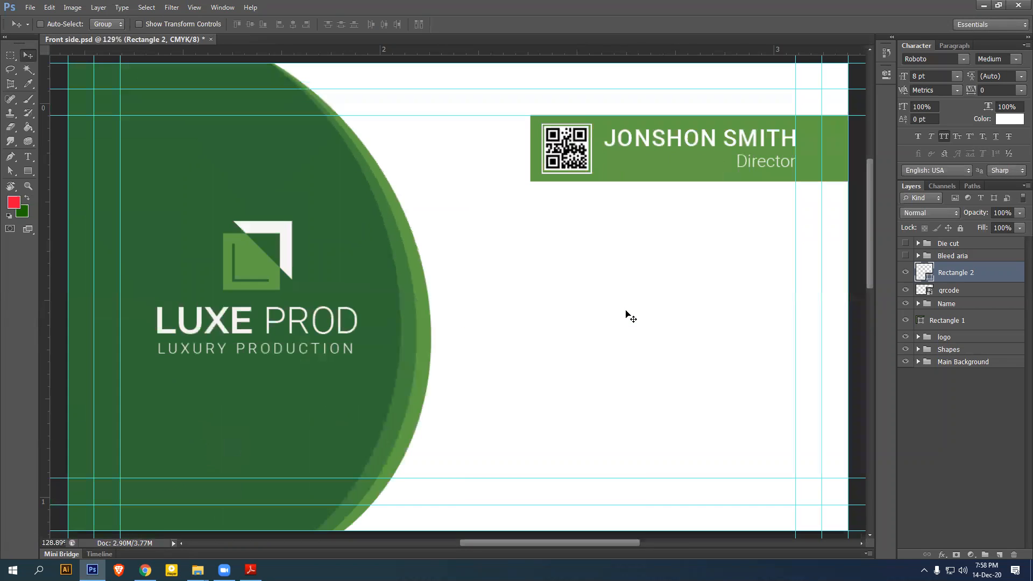
Align the QR code and frame so the code sits centred inside it
shift+click(972, 291)
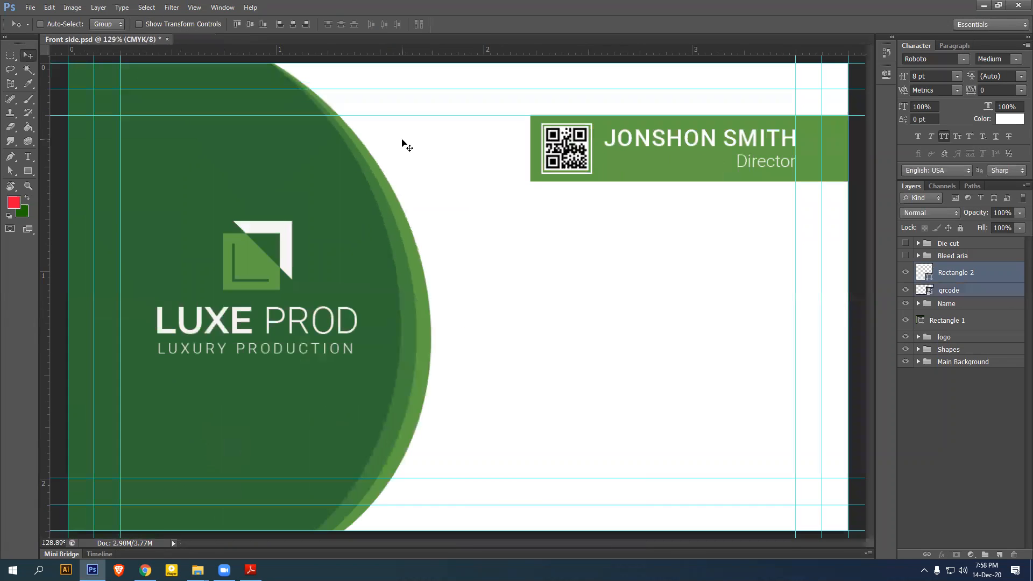
click(280, 24)
click(293, 24)
key(ctrl+minus)
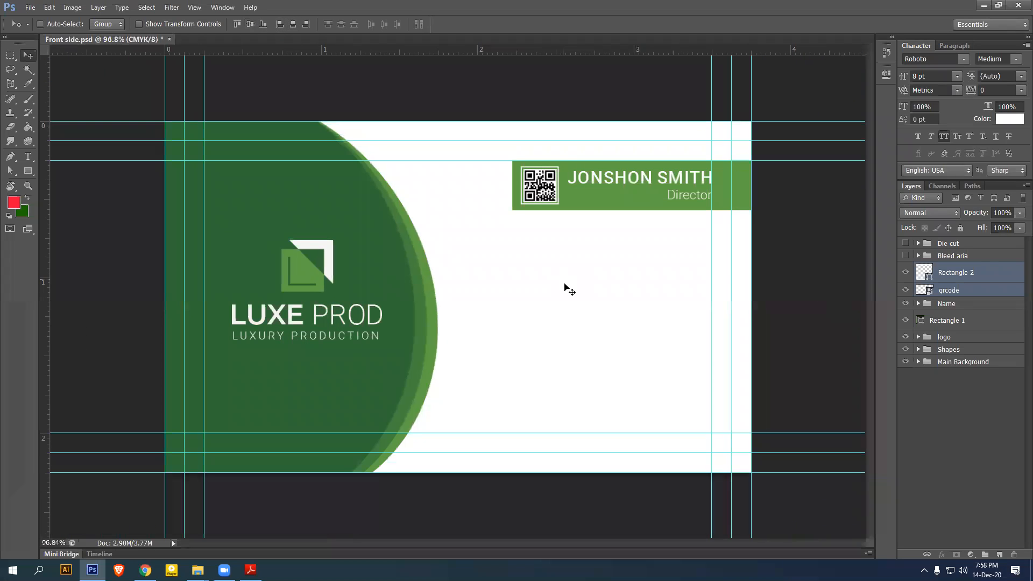
scroll(570, 290, up, 1)
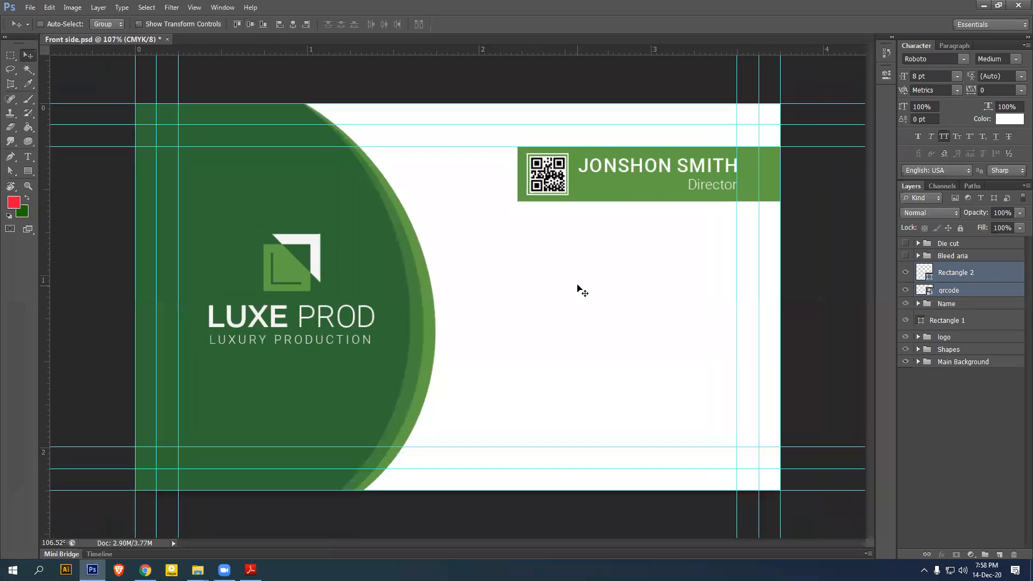
Group the frame and QR code into a group named Qr
key(ctrl+g)
double_click(949, 269)
text(Qr)
key(Return)
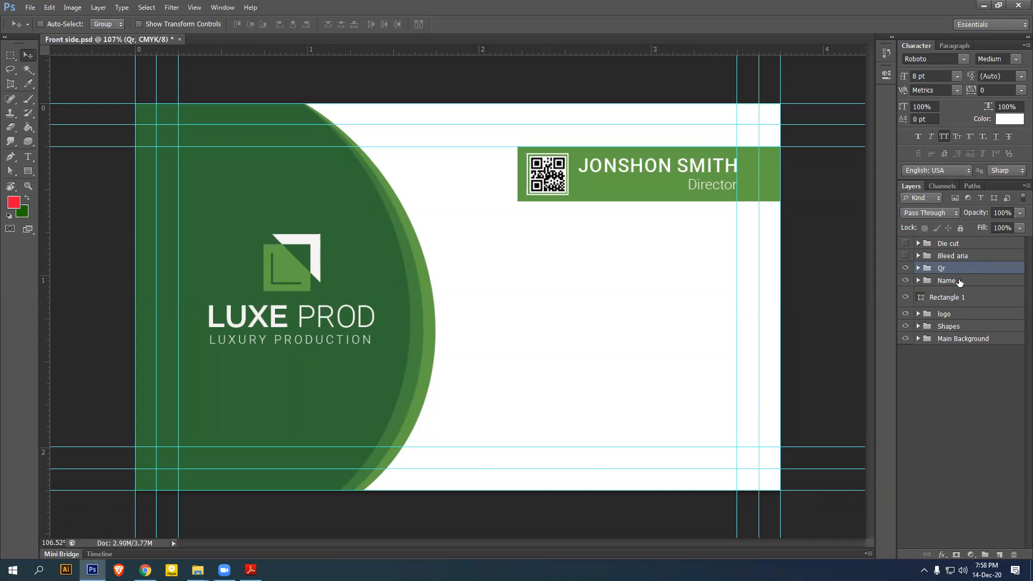
ctrl+click(978, 302)
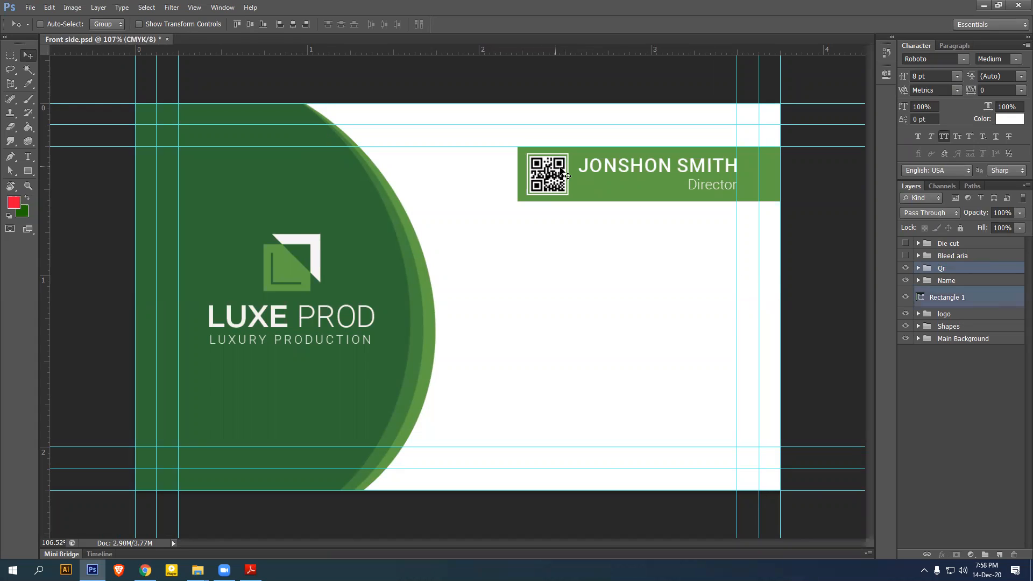
click(972, 283)
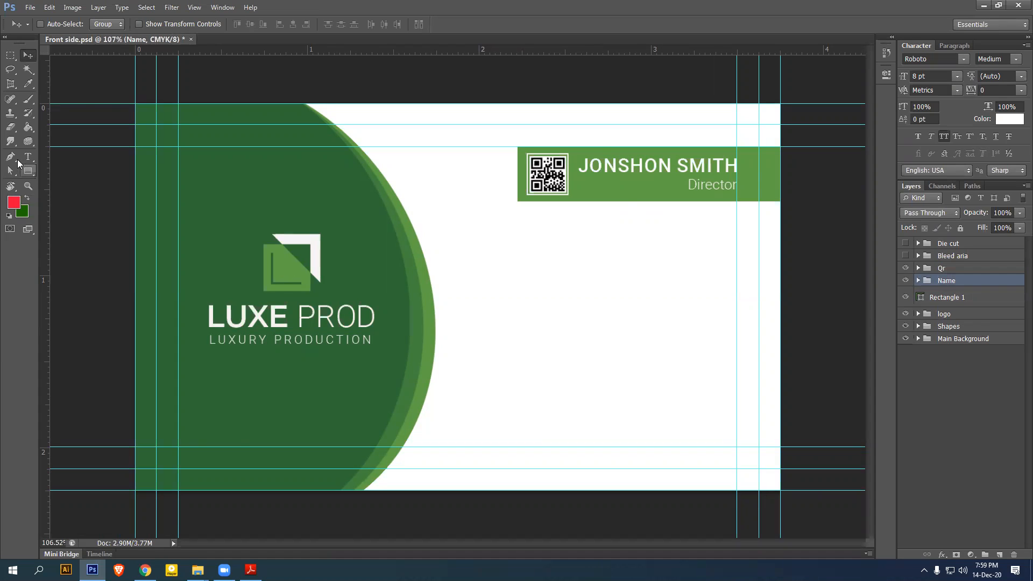
Type the two phone-number lines in black on the card's white area
key(t)
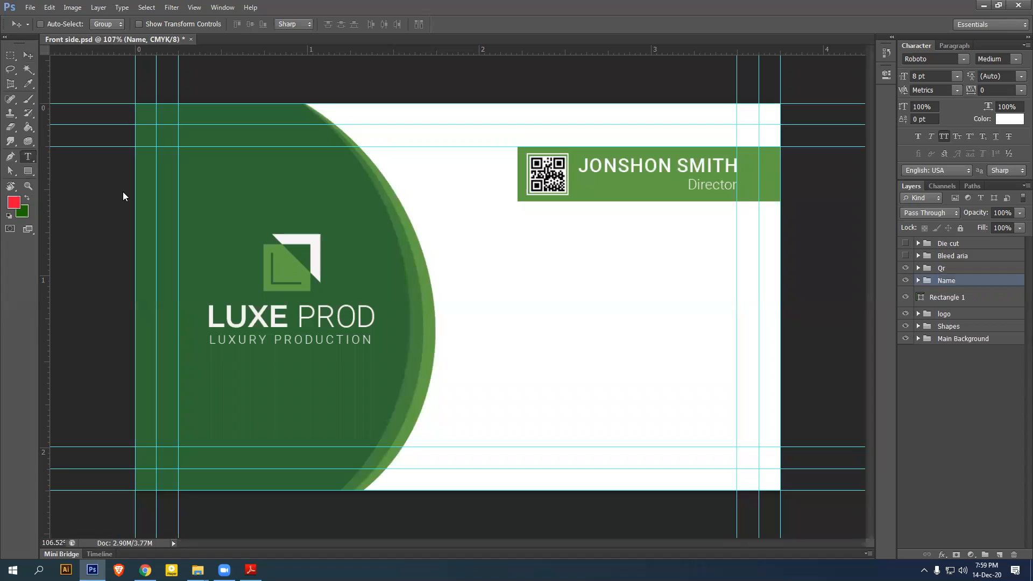
click(513, 291)
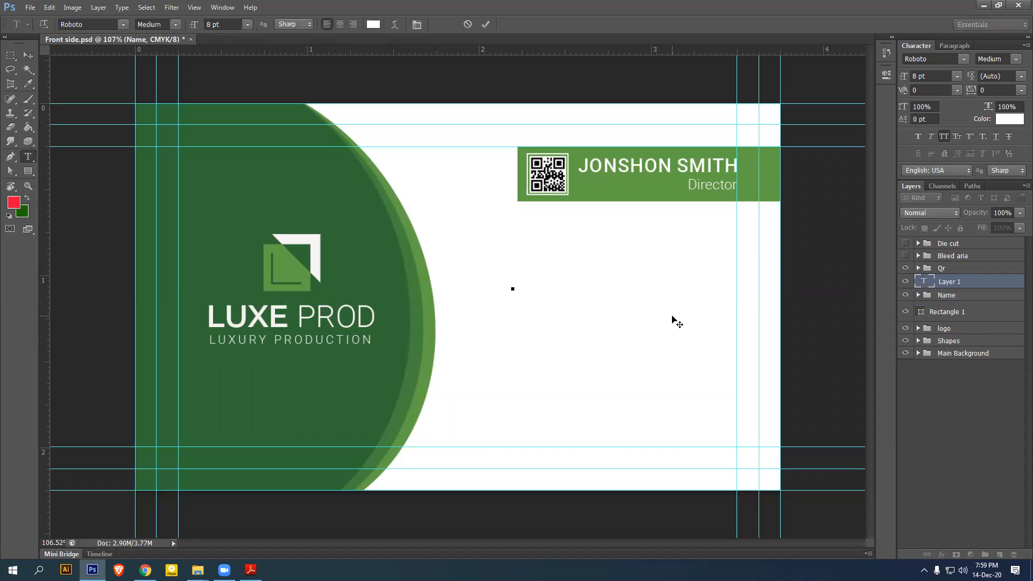
text(+000)
key(ctrl+a)
click(1004, 121)
drag(699, 204, 634, 277)
click(897, 92)
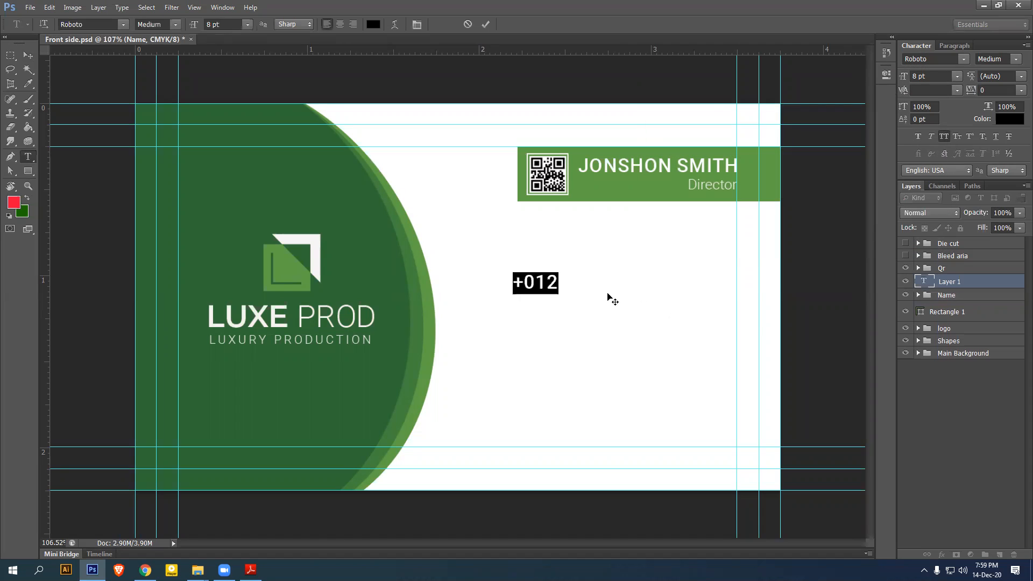
key(Right)
text(345 56)
key(BackSpace)
text(78 )
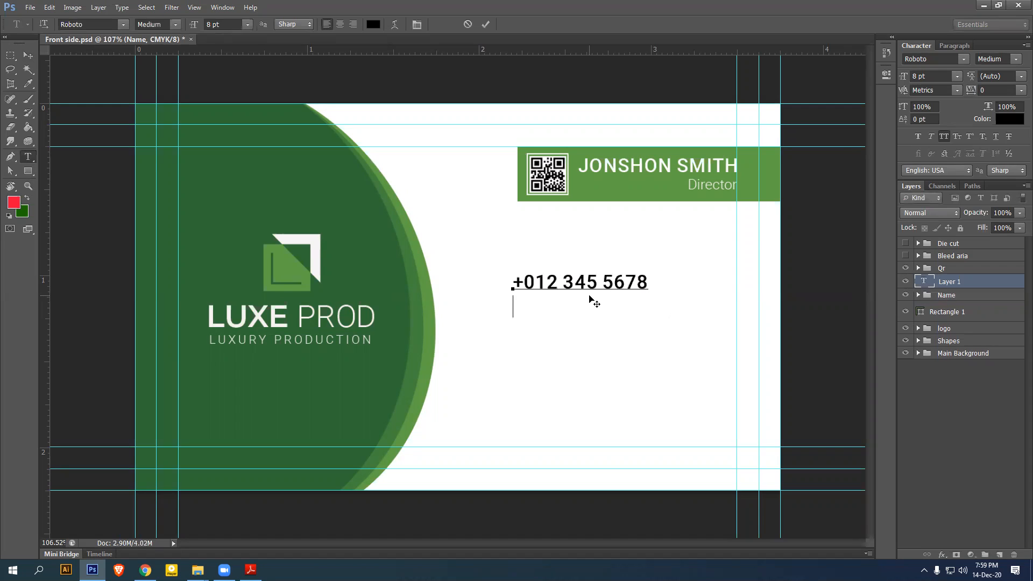
text(+012 3)
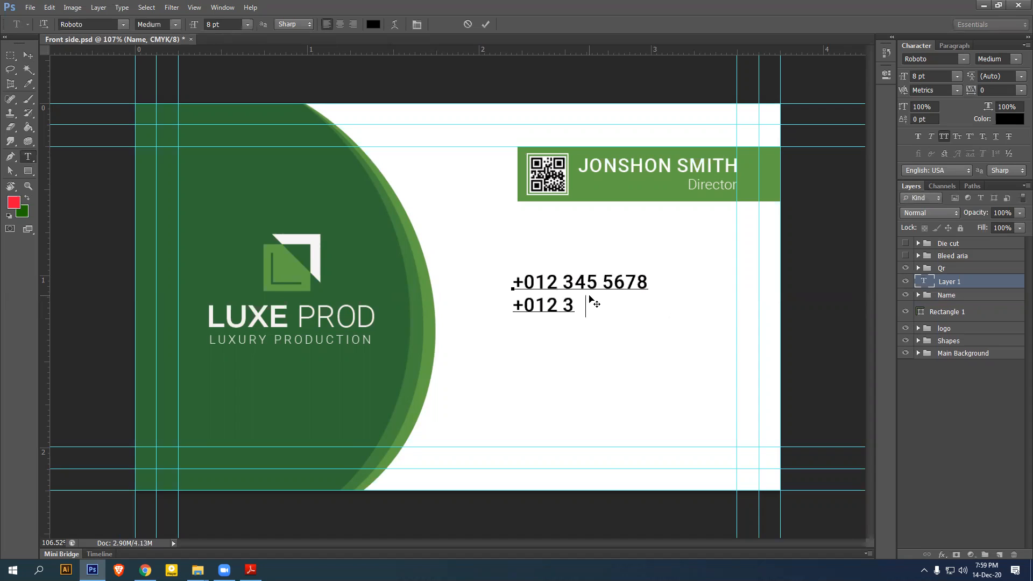
text(45 5678)
Set the phone lines to 6 pt Roboto Light and shift them left
key(ctrl+a)
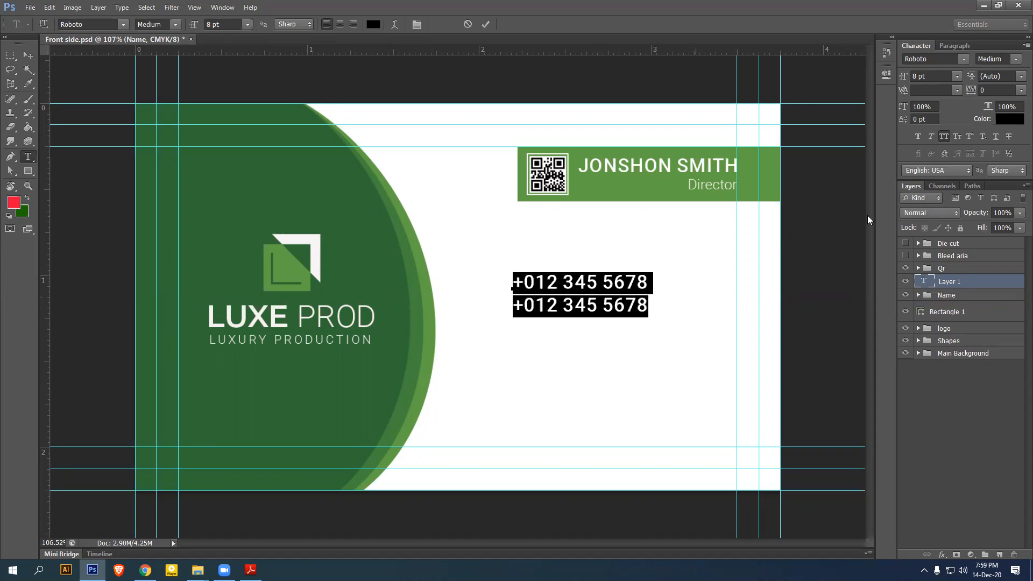
click(944, 137)
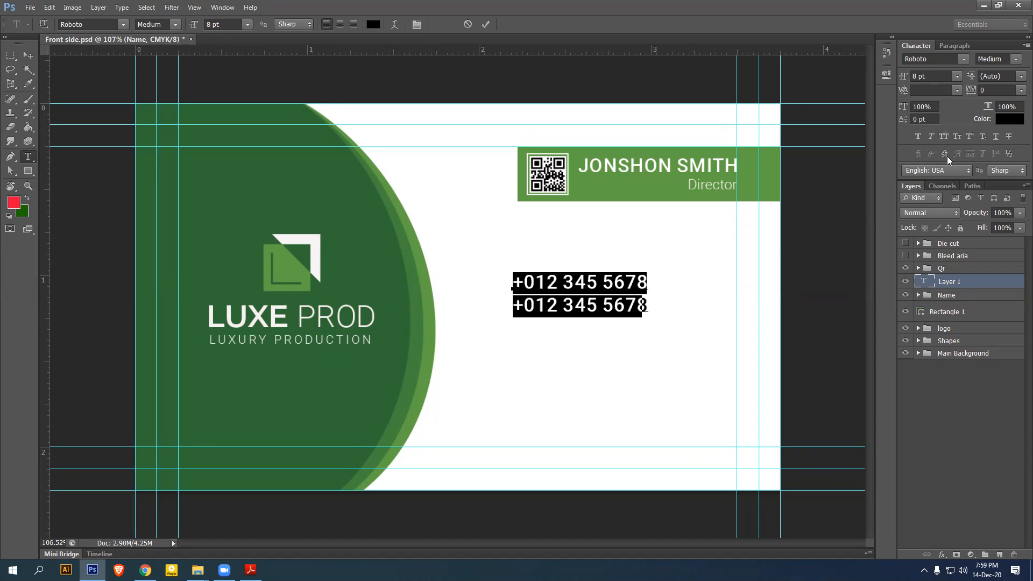
click(941, 76)
text(6)
key(Return)
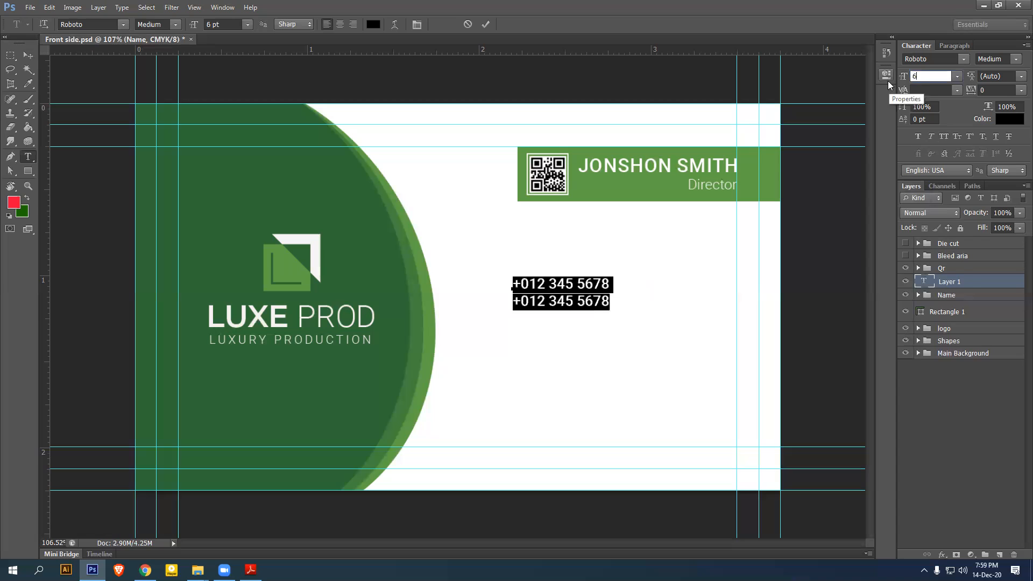
click(1016, 60)
click(985, 93)
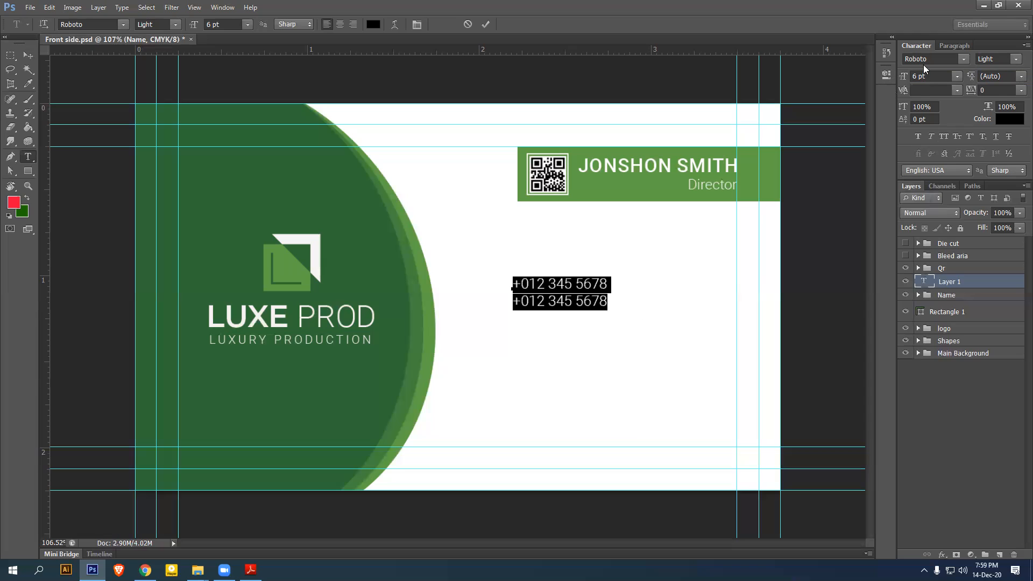
click(28, 56)
drag(595, 301, 561, 294)
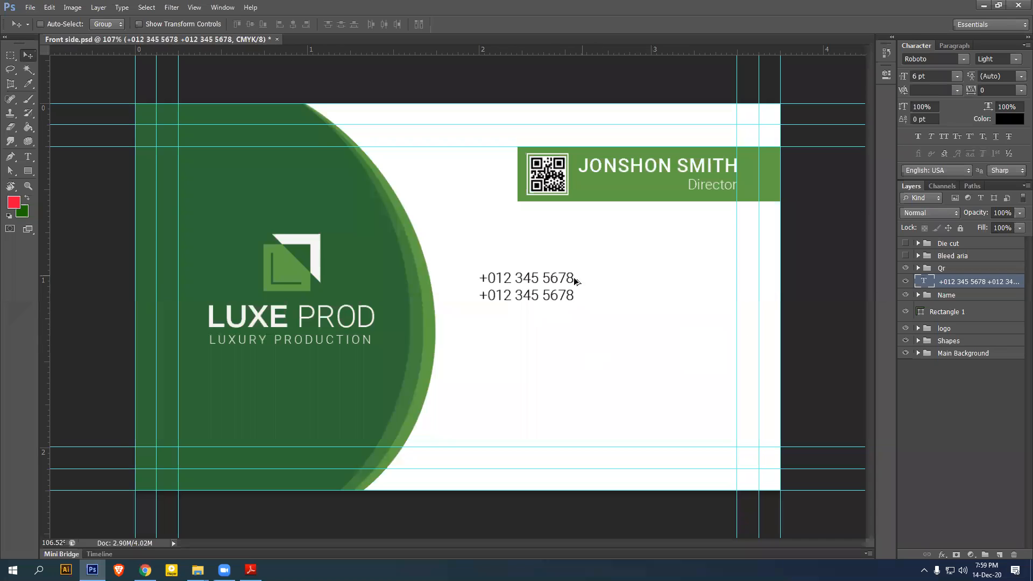
Duplicate the phone text below and retype it as two e-mail address lines
drag(548, 297, 550, 349)
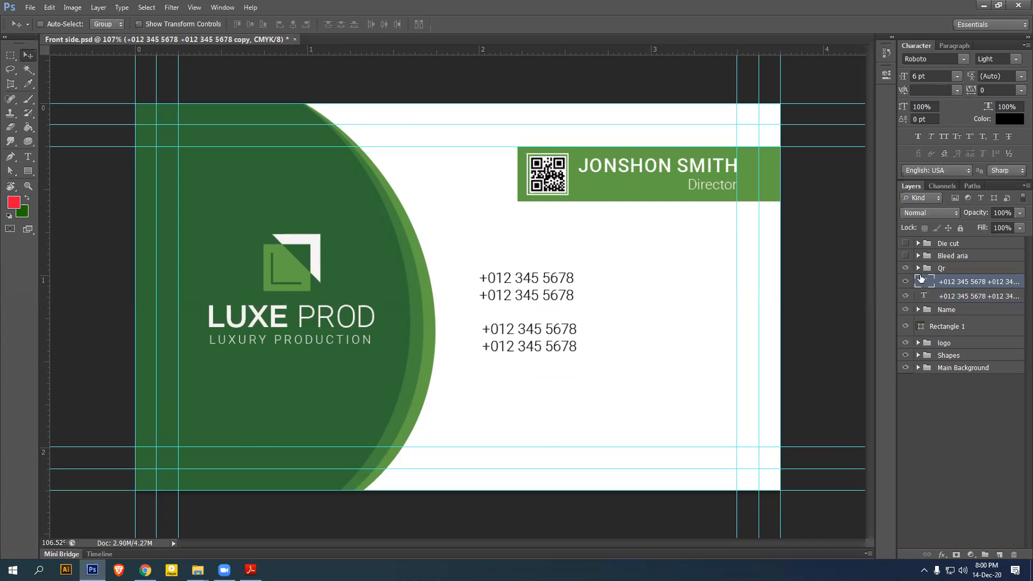
double_click(929, 284)
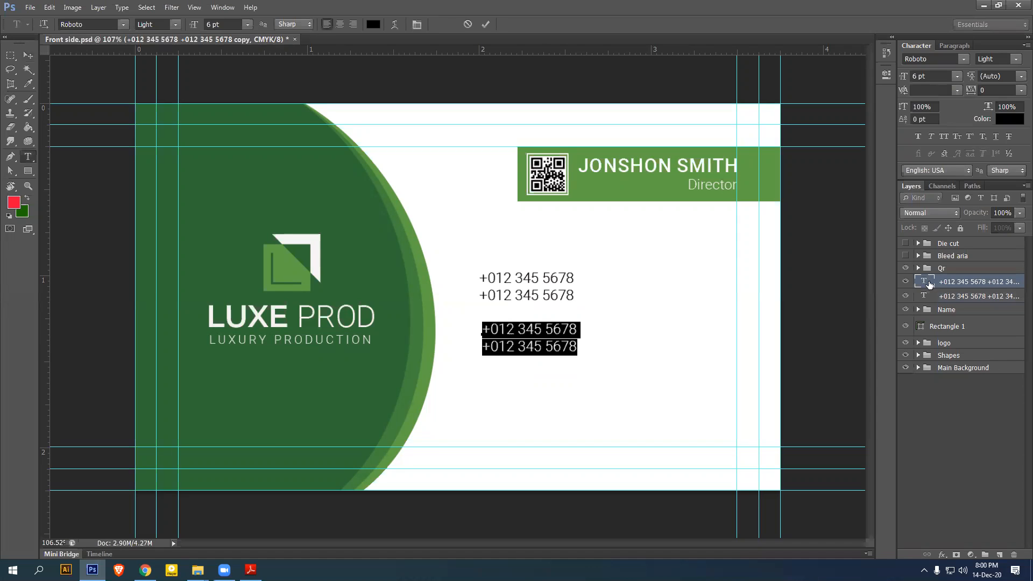
text(admin@)
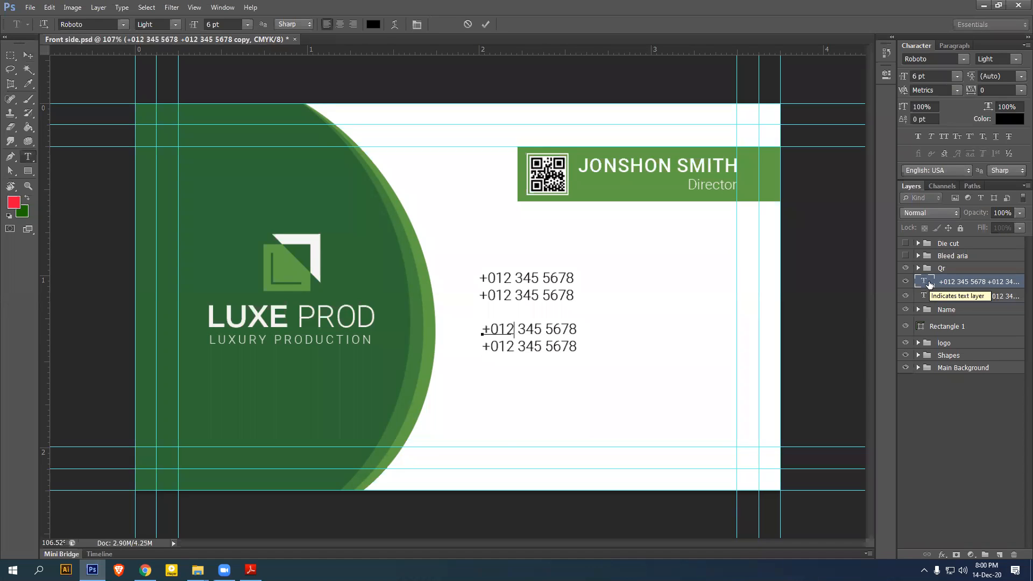
text(gm)
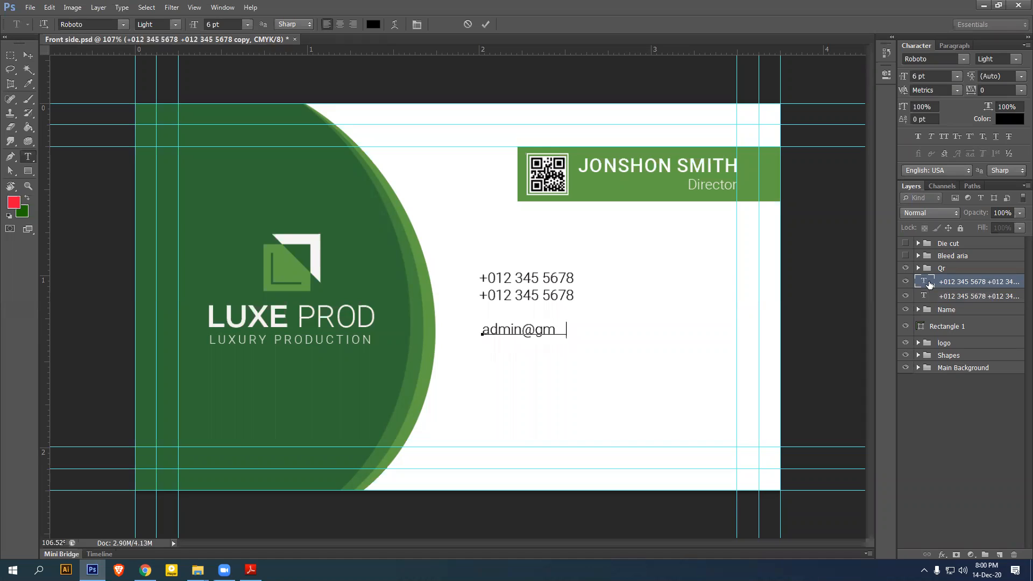
text(ail.com admin@)
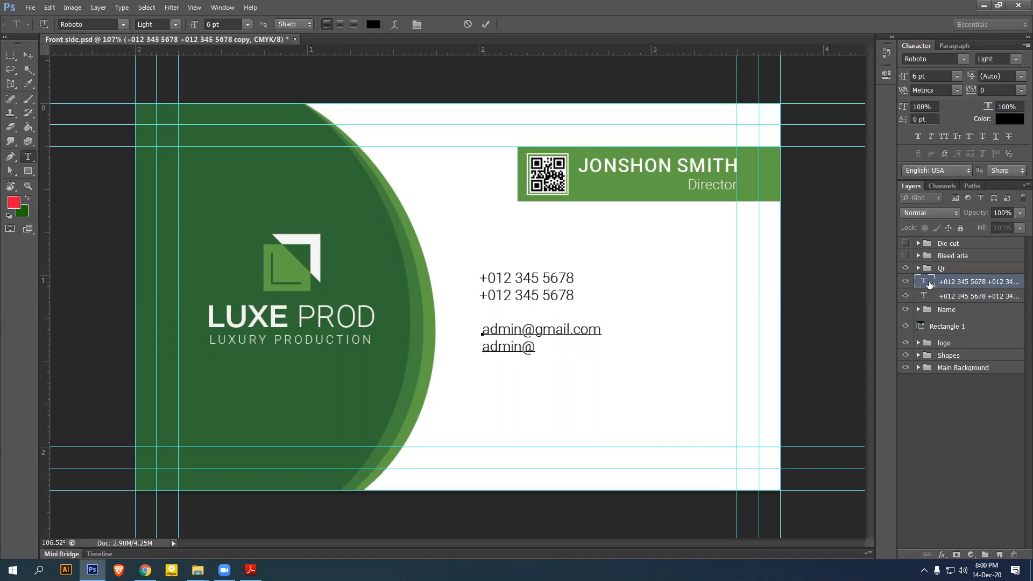
text(gmail.com)
click(28, 55)
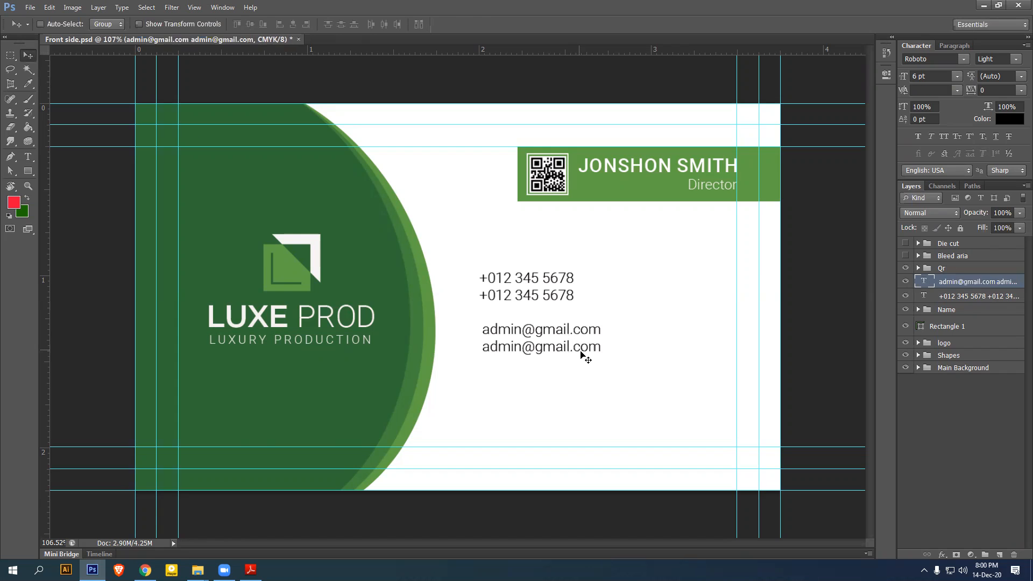
Add a right-aligned 'Your address here / Code - 1212' block and two guides along the phone lines
drag(572, 347, 572, 389)
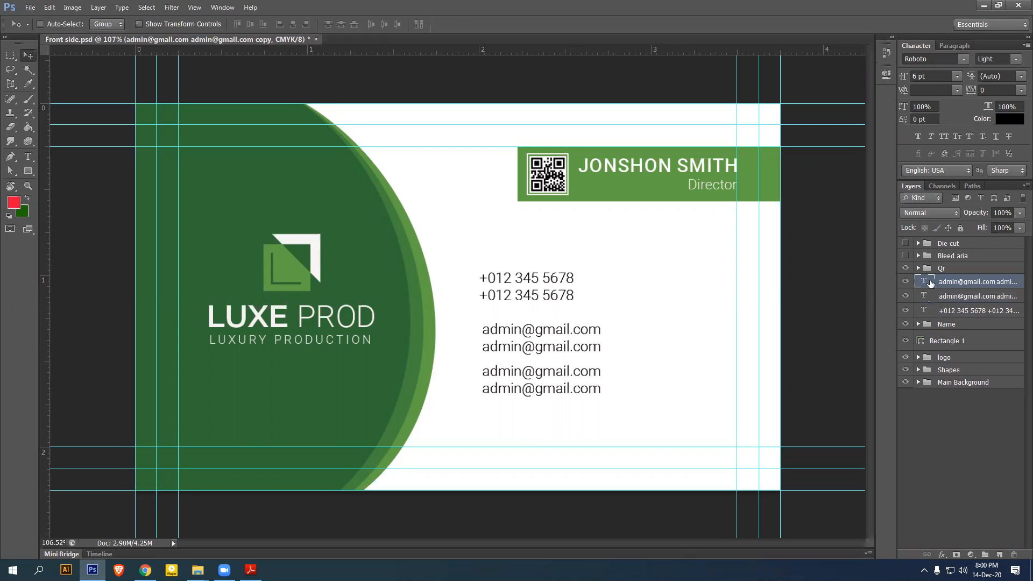
double_click(928, 283)
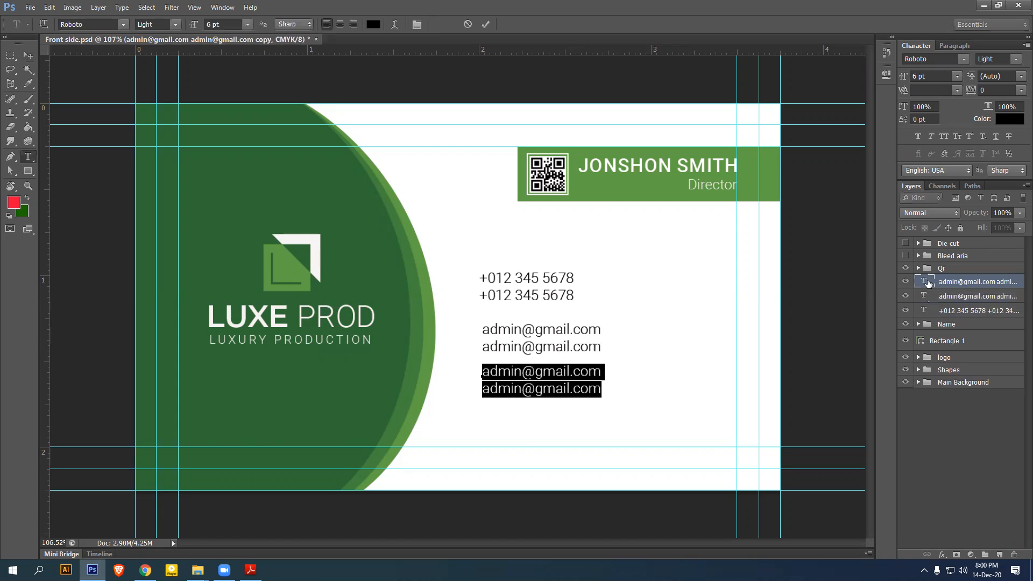
text(You)
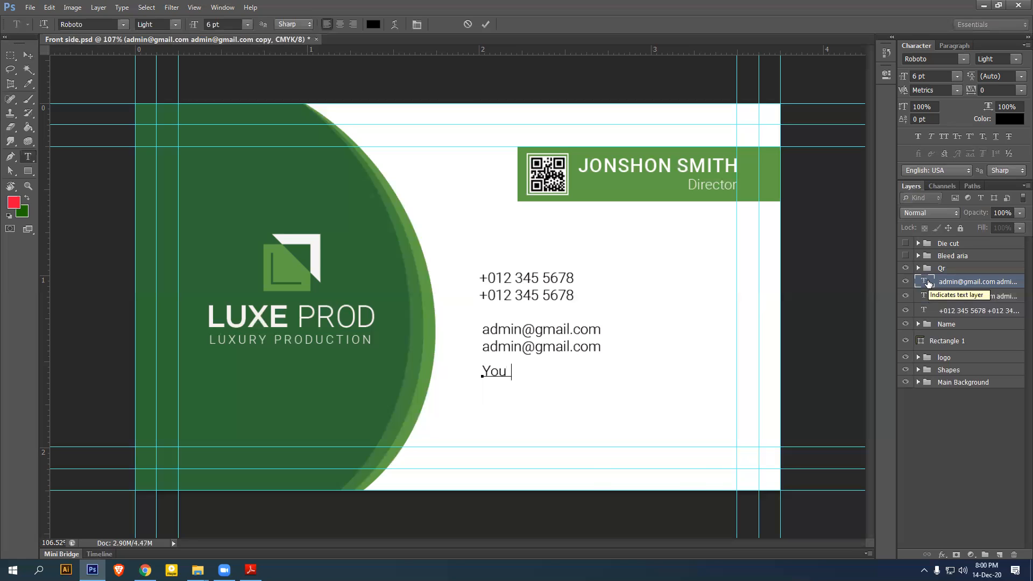
text(r add ress)
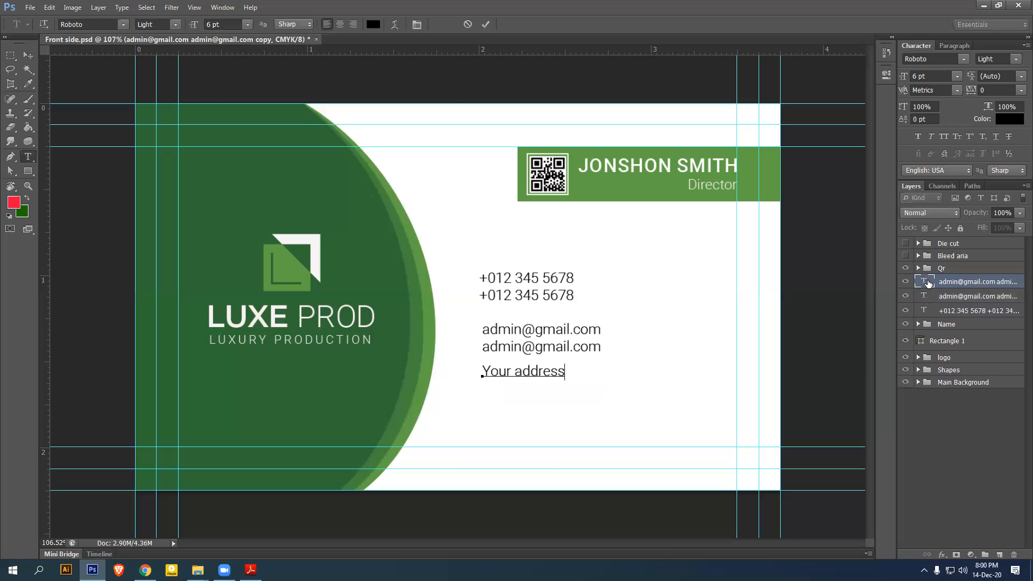
text( here)
text(ode - 1212)
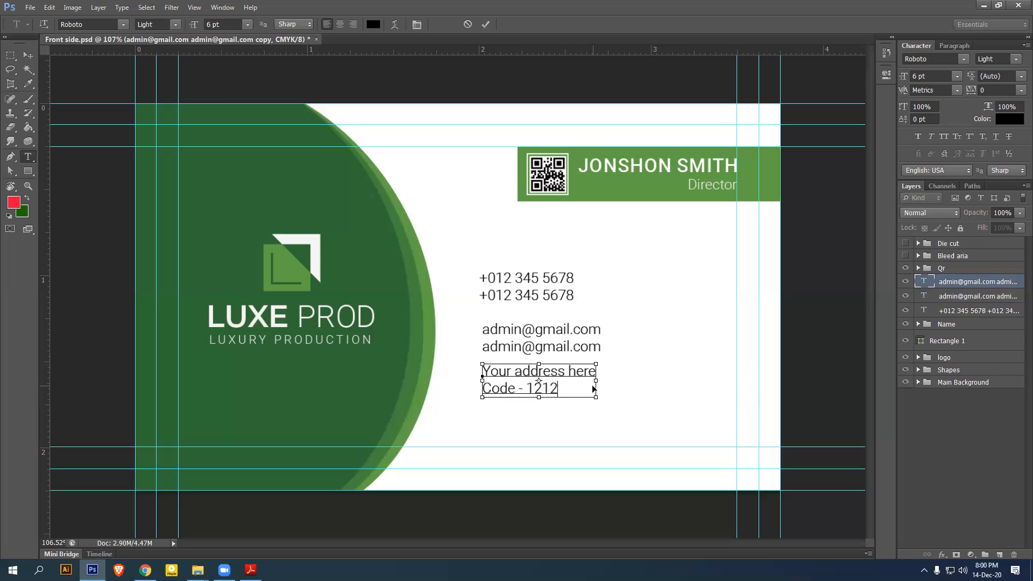
key(ctrl+a)
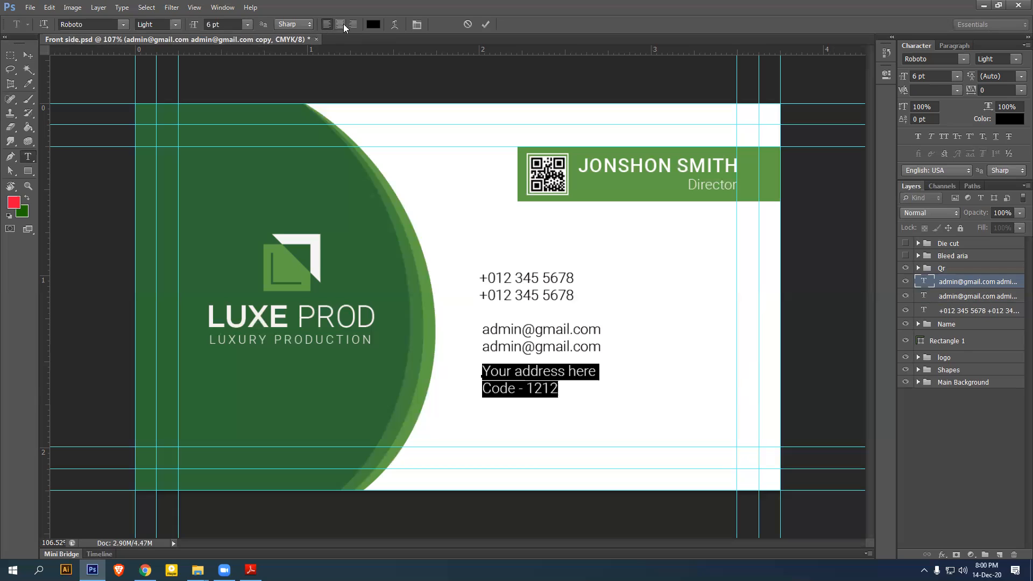
click(353, 24)
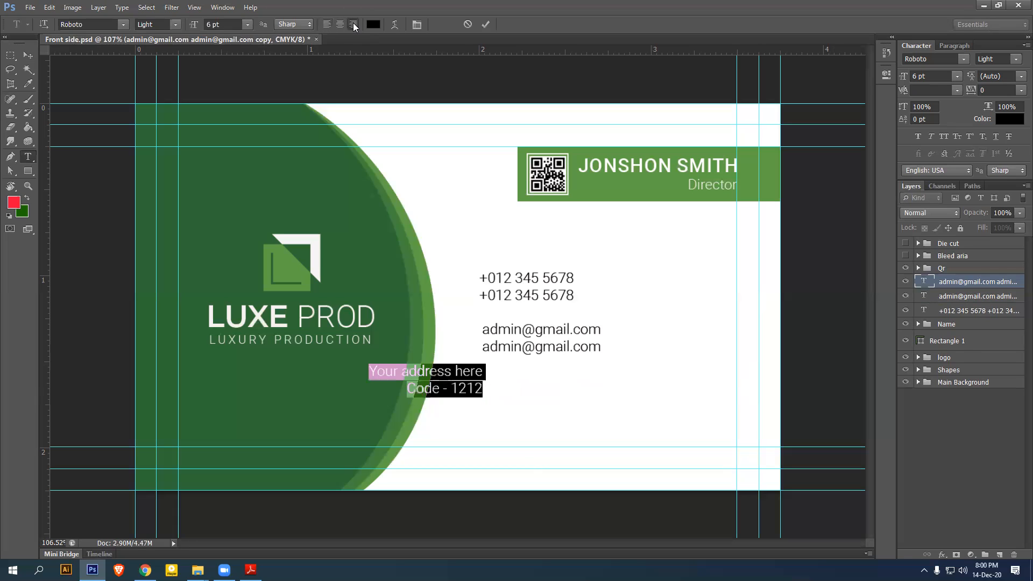
key(ctrl)
key(ctrl+Return)
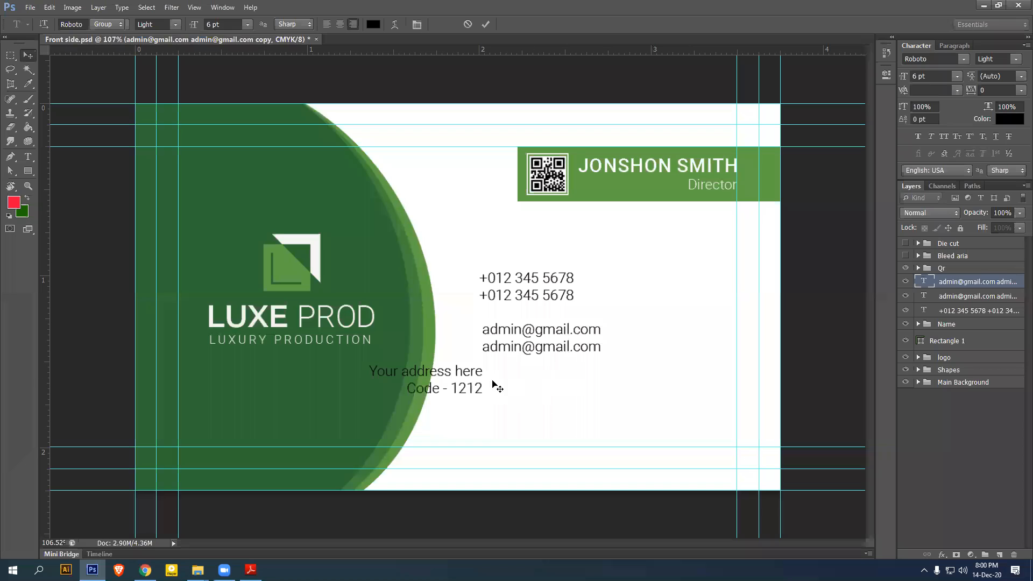
drag(477, 377, 599, 389)
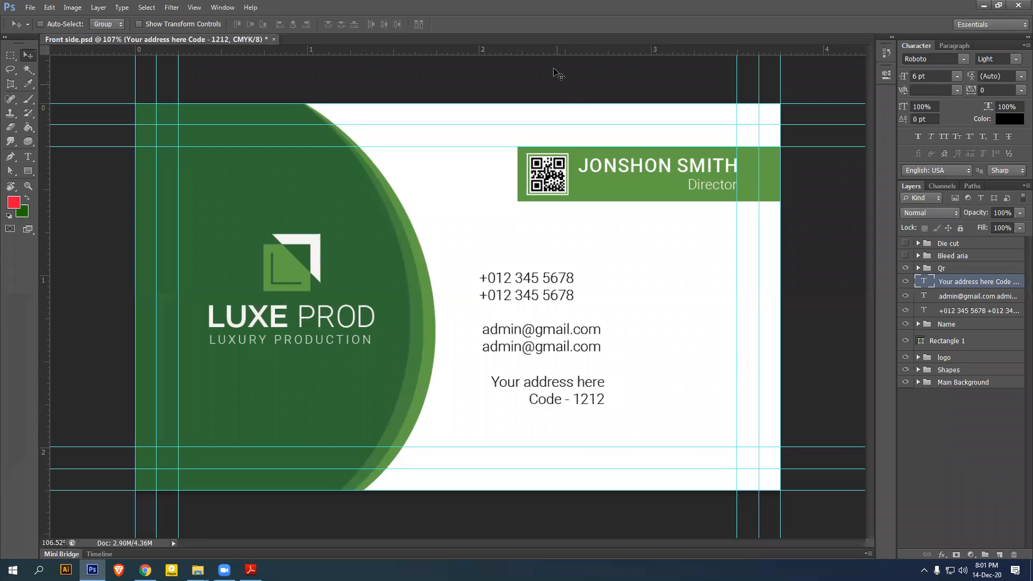
drag(546, 49, 572, 273)
drag(596, 50, 577, 297)
Adjust the guides so they bracket the two phone lines
scroll(538, 312, up, 3)
scroll(646, 338, up, 5)
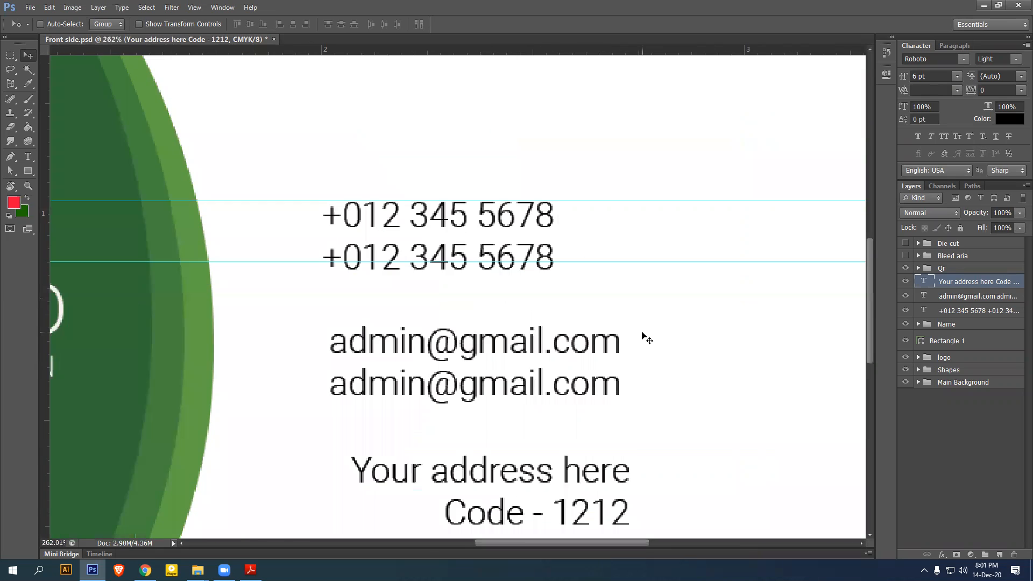
drag(502, 220, 505, 233)
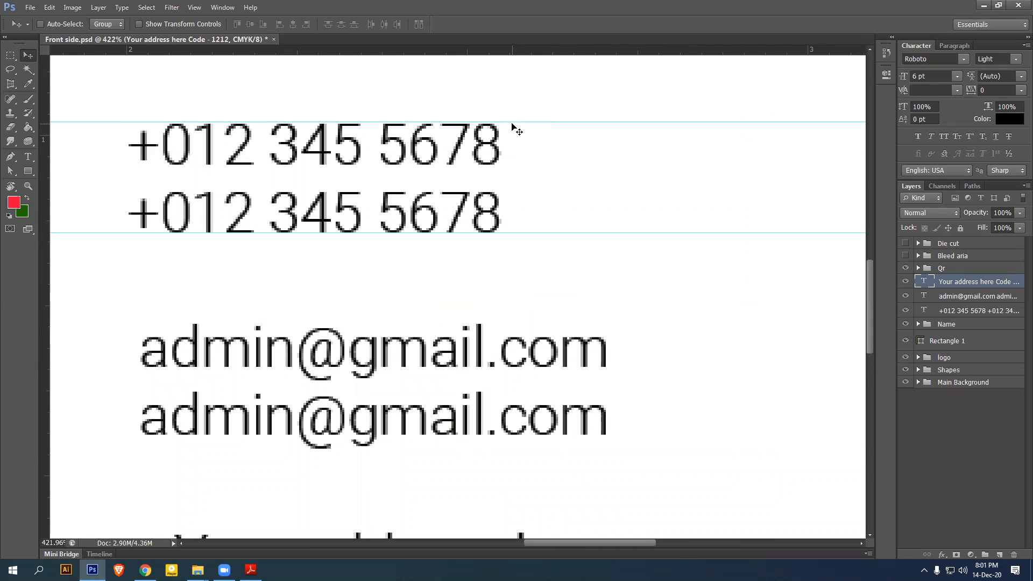
drag(510, 124, 516, 124)
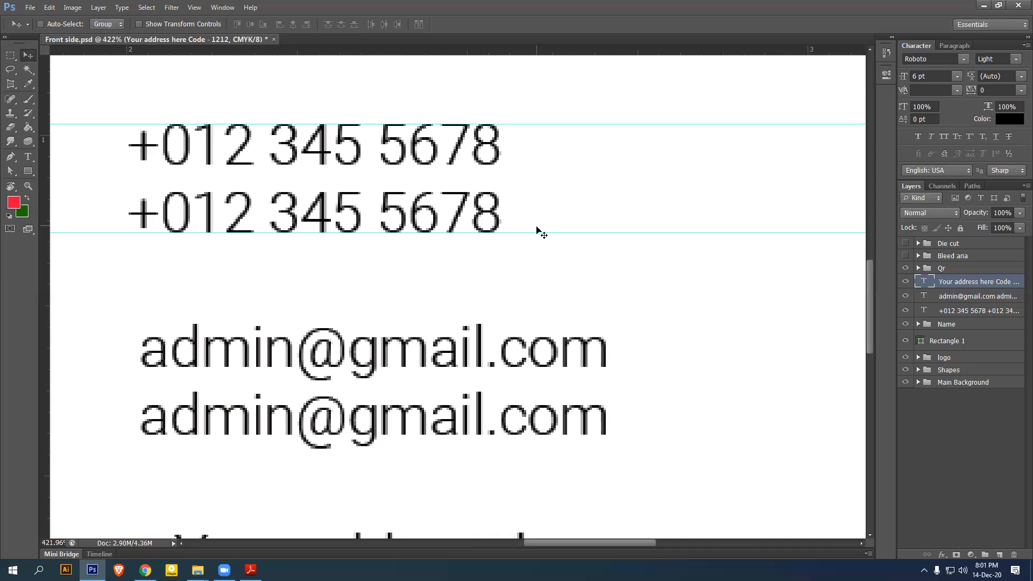
Draw a green square with no outline between the guides beside the phone numbers
click(29, 171)
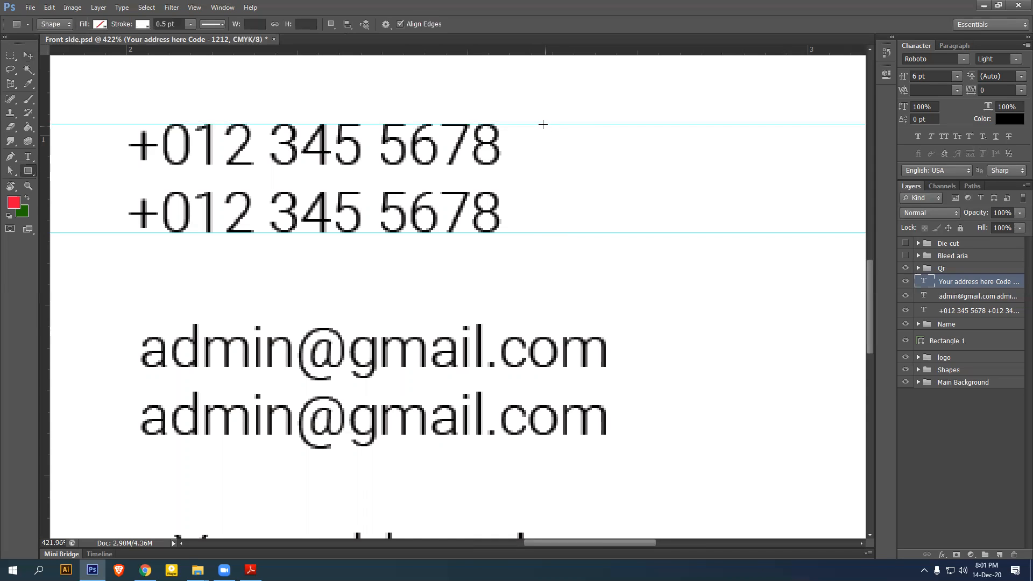
drag(540, 125, 647, 231)
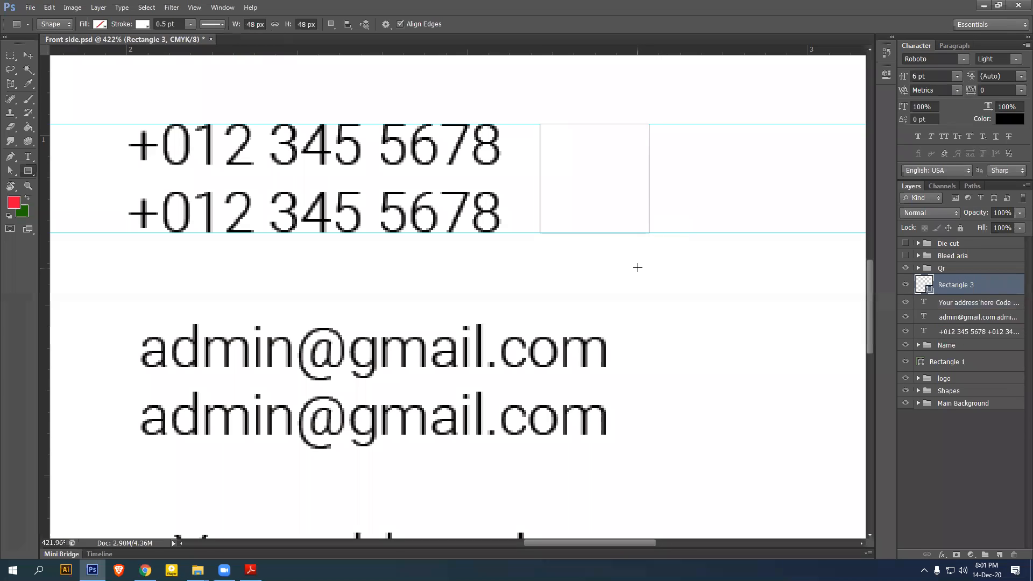
click(144, 25)
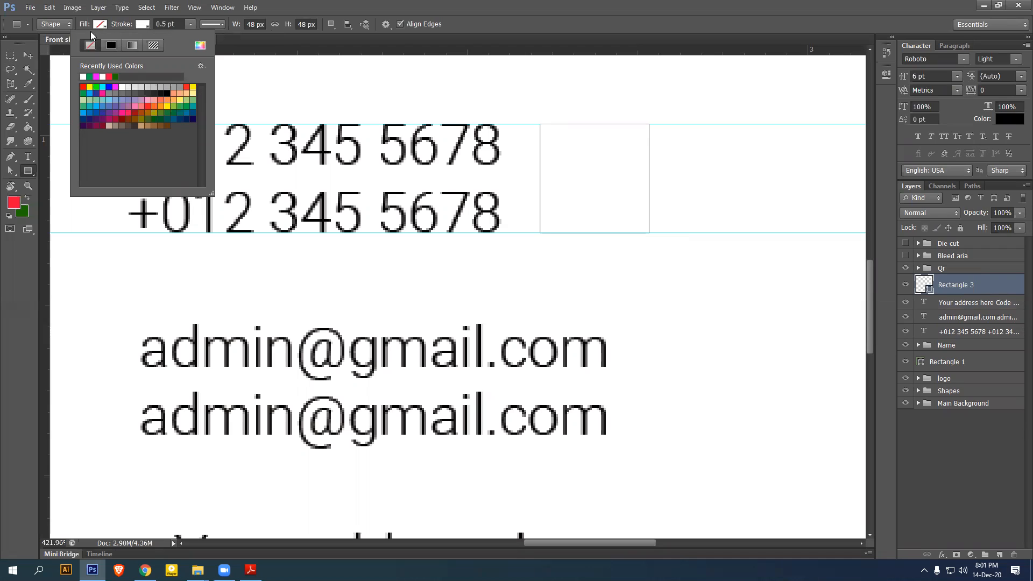
click(90, 45)
click(100, 24)
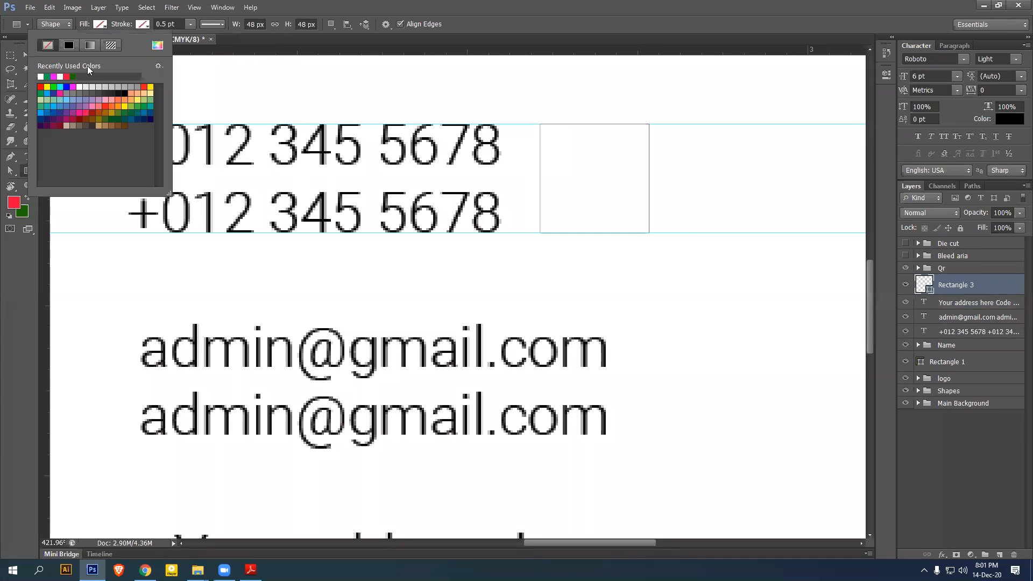
click(54, 86)
click(21, 53)
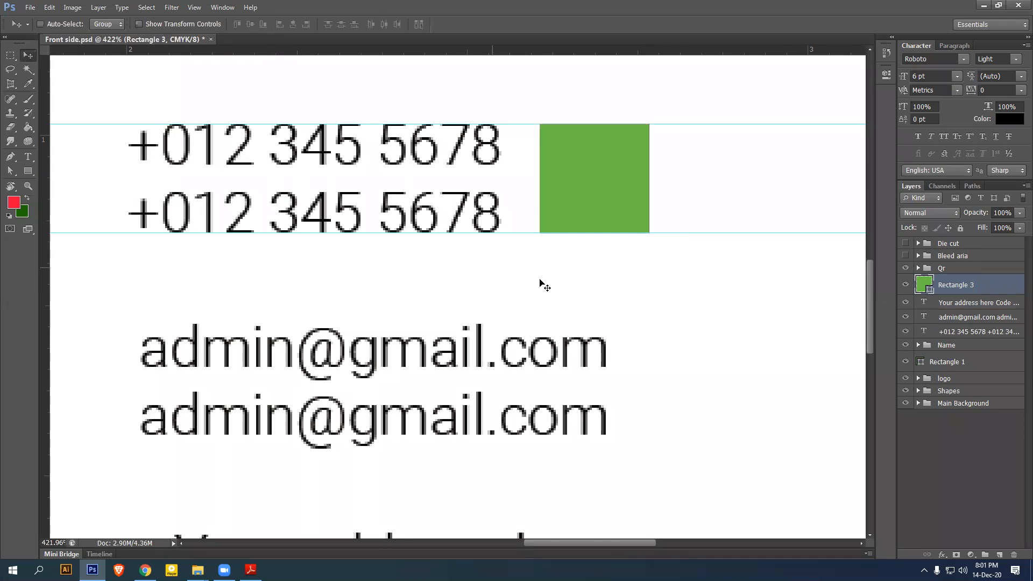
scroll(542, 284, down, 6)
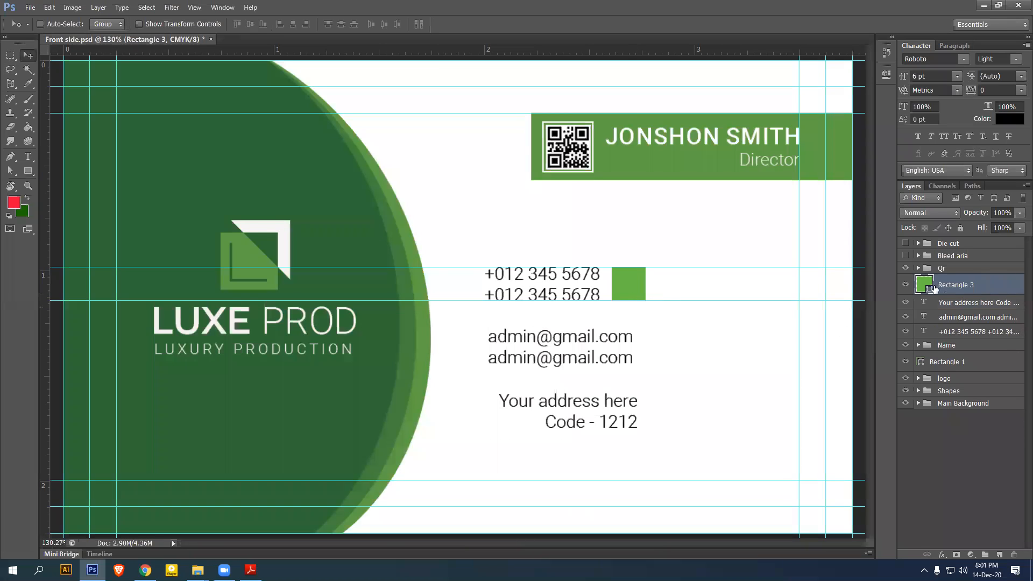
Recolour the square to the banner green #5fa045 and nudge it right beside the phone numbers
double_click(925, 289)
click(610, 161)
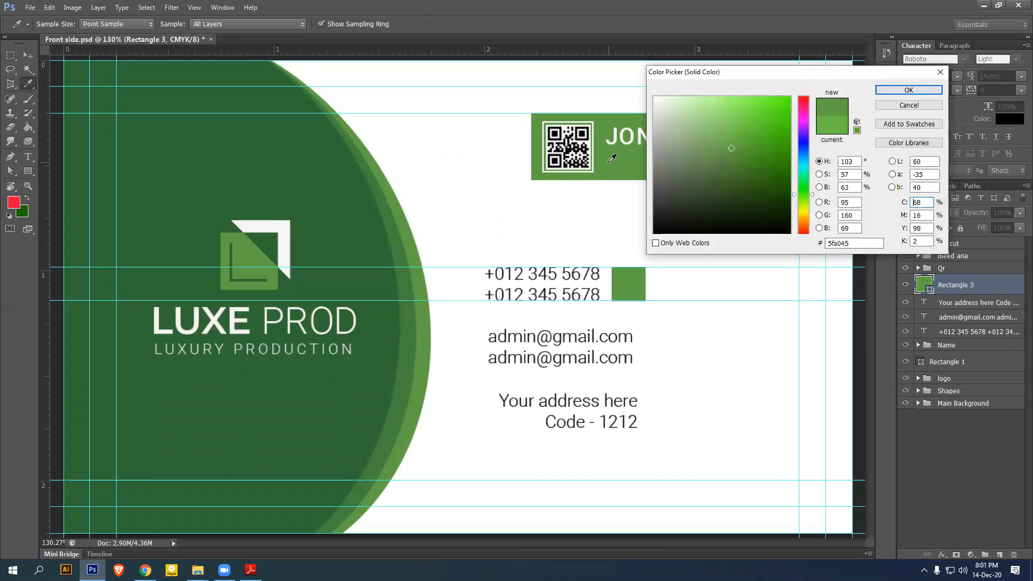
click(909, 89)
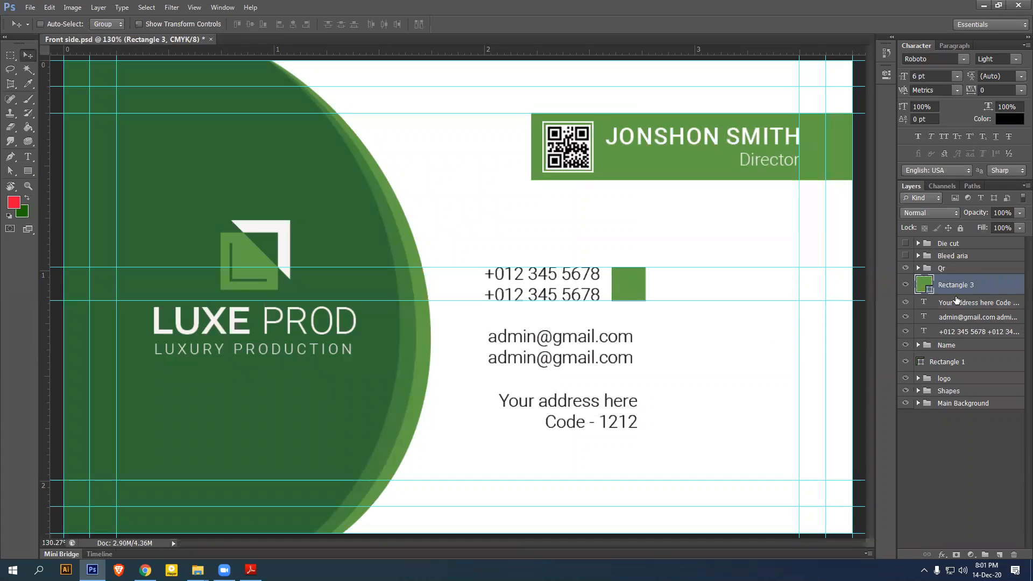
key(shift+Right)
key(shift+Right)
key(shift+Right)
key(shift+Right)
key(shift+Right)
key(shift+Right)
key(shift+Right)
key(shift+Right)
key(shift+Right)
key(shift+Right)
key(shift+Right)
key(shift+Right)
key(shift+Right)
key(shift+Right)
key(shift+Right)
key(shift+Right)
key(shift+Right)
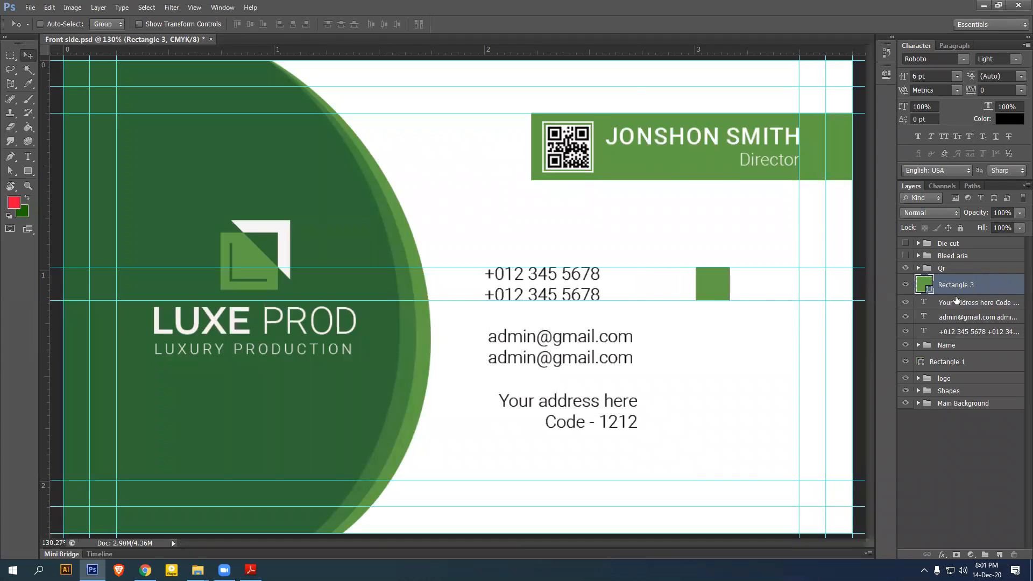
key(shift+Right)
key(shift+Right)
key(shift+Right)
key(shift+Right)
key(Right)
key(Right)
key(Right)
key(Right)
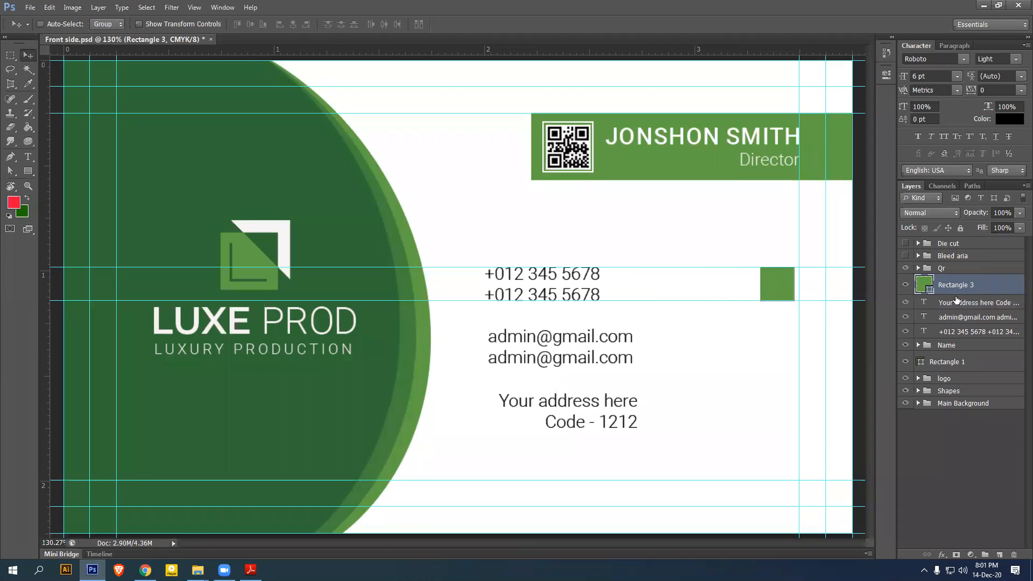
key(Right)
key(Right)
key(Right)
key(Right)
key(Right)
Zoom in on the square and add a vertical guide at its left edge
scroll(757, 392, up, 5)
drag(640, 293, 532, 368)
scroll(722, 397, up, 2)
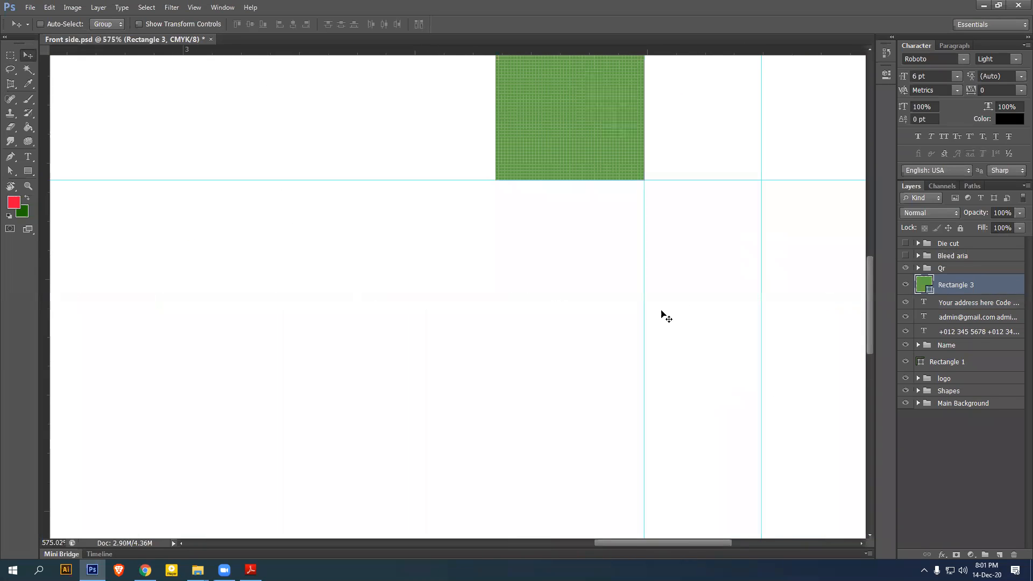
drag(674, 318, 676, 355)
scroll(683, 371, up, 6)
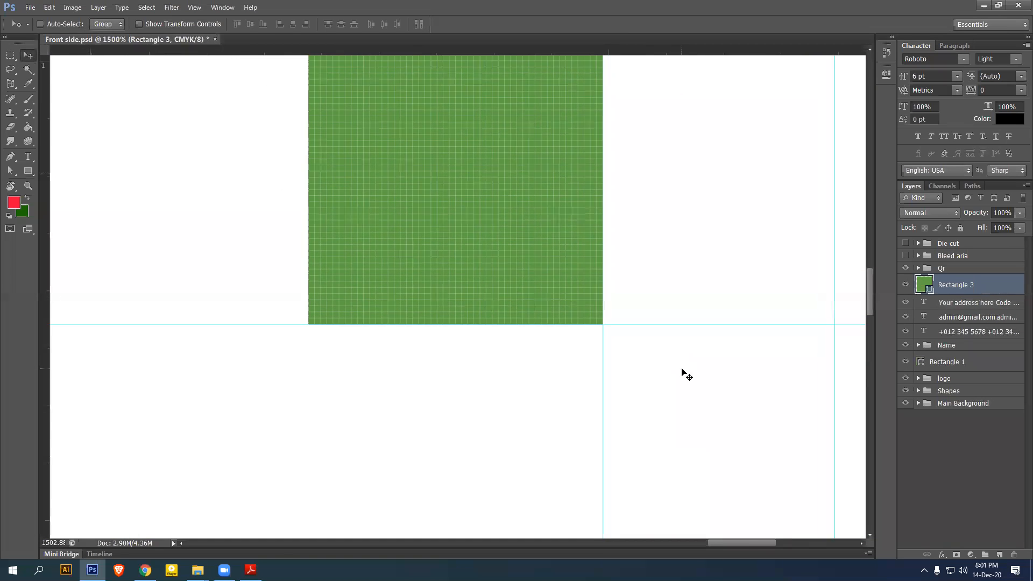
scroll(667, 330, down, 10)
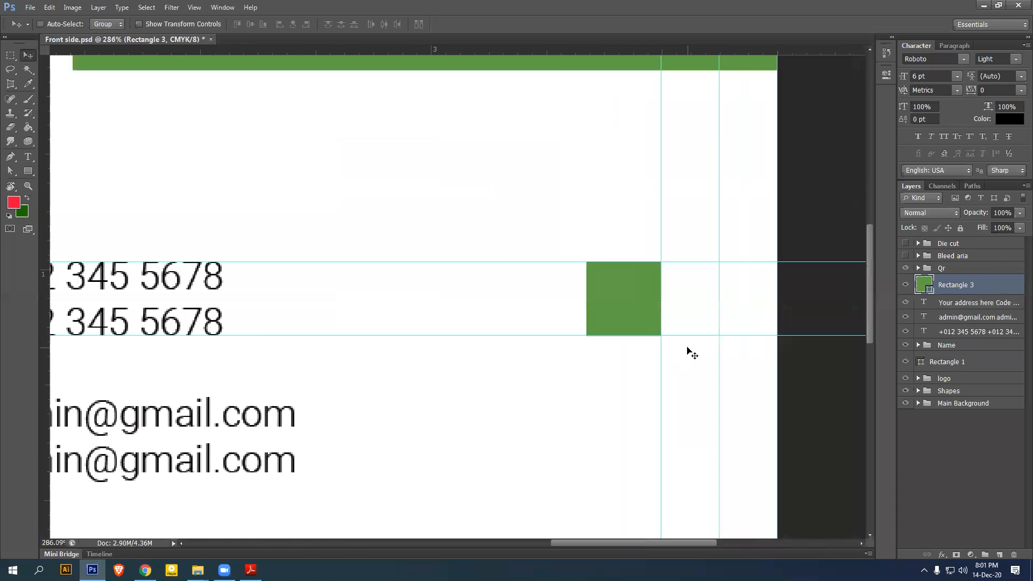
drag(46, 272, 607, 355)
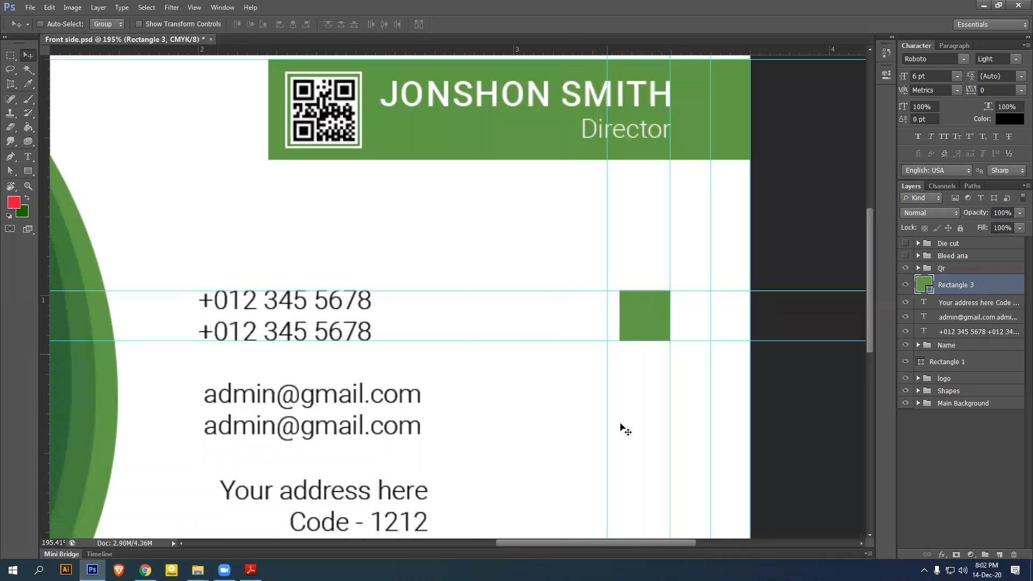
Move the phone numbers right until they line up against the guide
click(958, 332)
key(shift+Right)
key(shift+Right)
key(shift+Right)
key(shift+Right)
key(shift+Right)
key(shift+Right)
key(shift+Right)
key(shift+Right)
key(shift+Right)
key(shift+Right)
key(shift+Right)
key(shift+Right)
key(shift+Right)
key(shift+Right)
key(shift+Right)
key(shift+Right)
key(shift+Right)
key(shift+Right)
key(shift+Right)
key(shift+Right)
key(shift+Right)
key(shift+Right)
key(shift+Right)
key(Left)
key(Left)
key(Left)
key(Left)
key(Left)
key(Left)
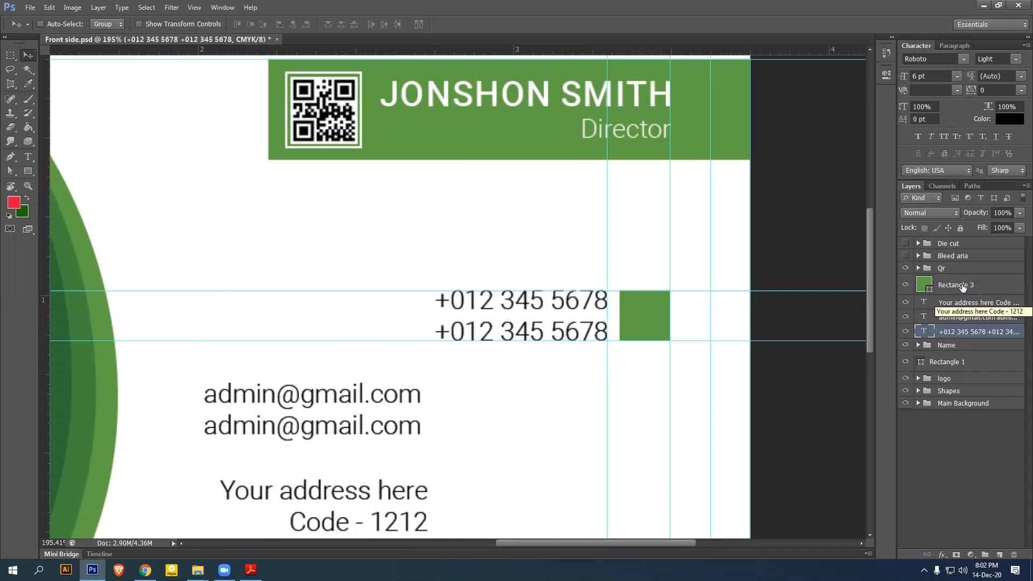
click(958, 286)
click(959, 332)
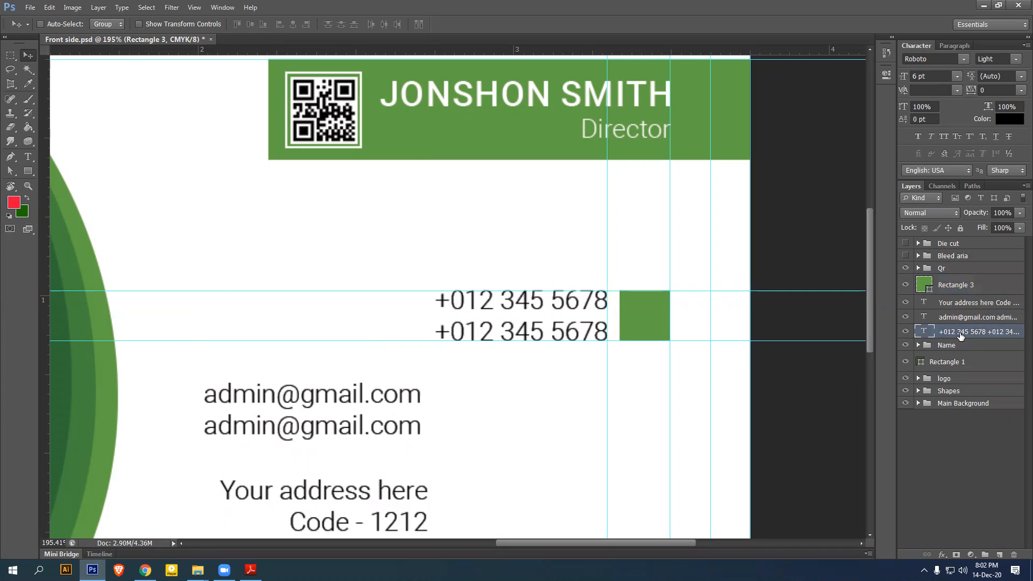
Duplicate the green square twice, making Rectangle 3 copy and Rectangle 3 copy 2
click(965, 286)
key(ctrl+j)
key(ctrl+j)
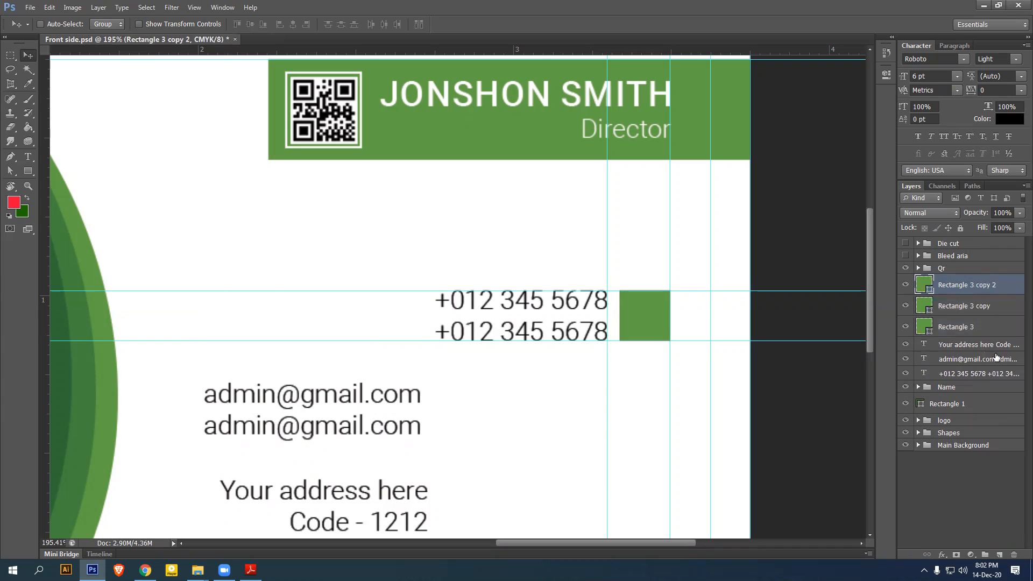
ctrl+click(970, 348)
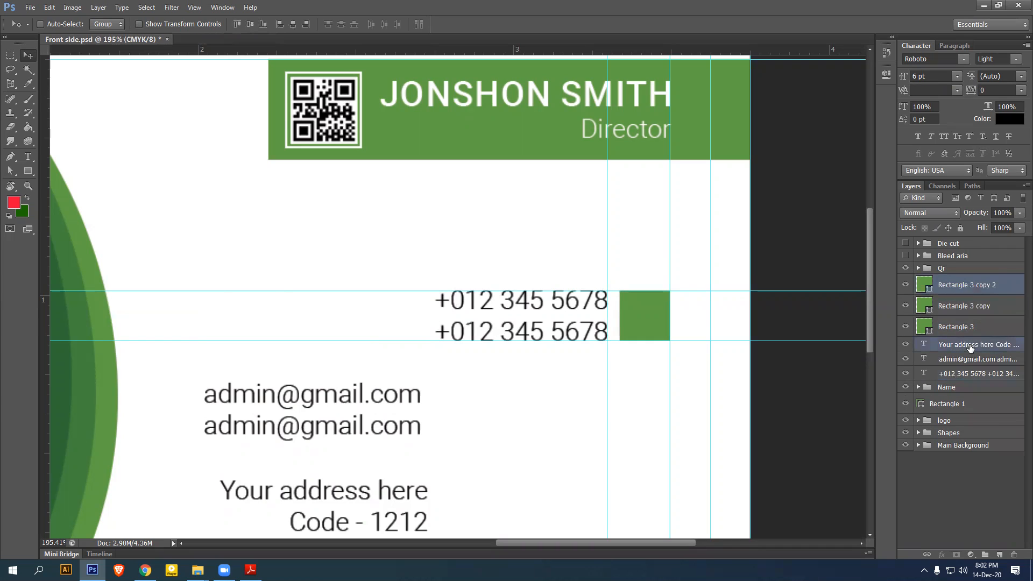
click(970, 288)
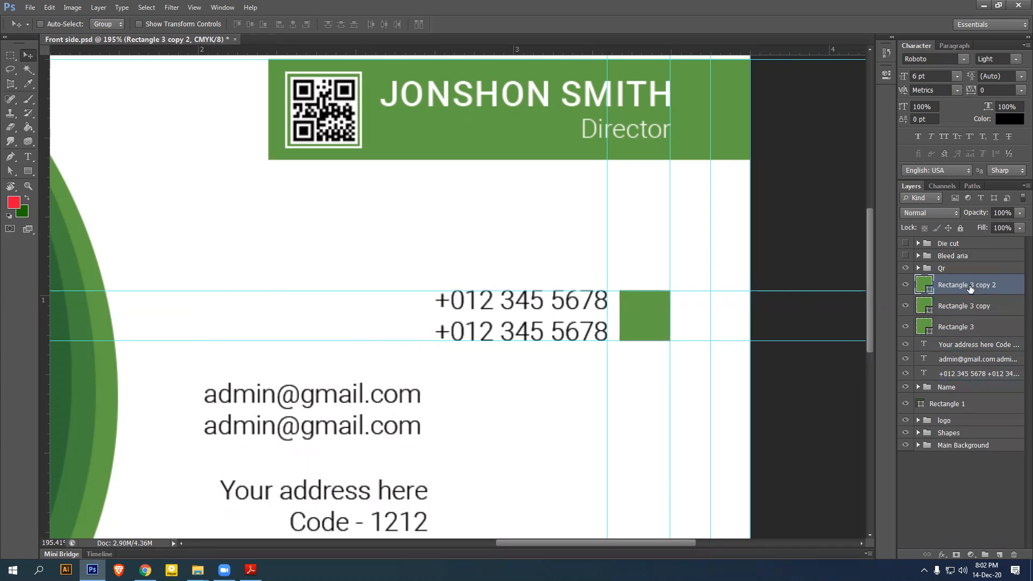
ctrl+click(962, 347)
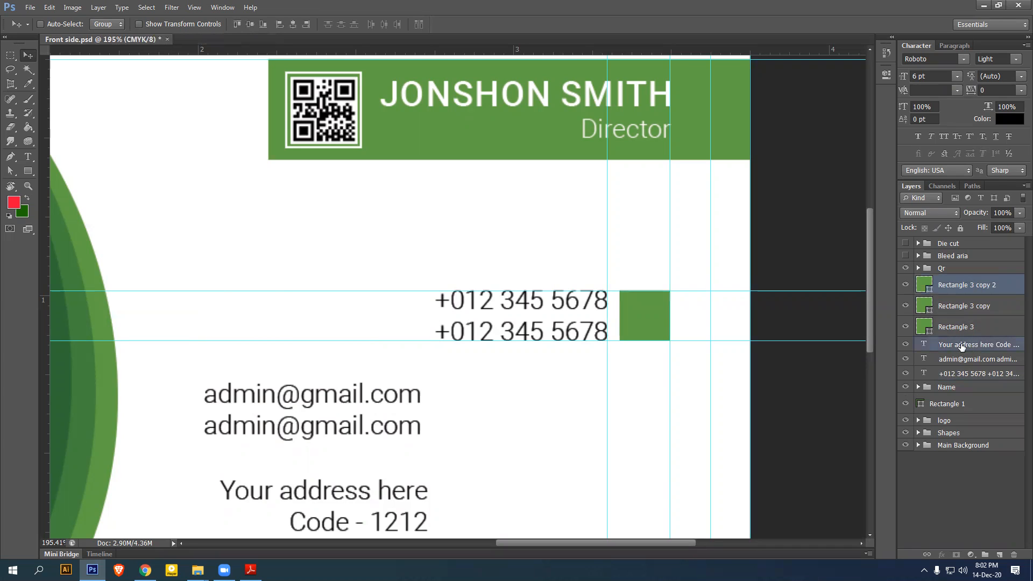
Group the second square copy with the address text as Add
key(ctrl+g)
double_click(948, 280)
text(Add)
key(Return)
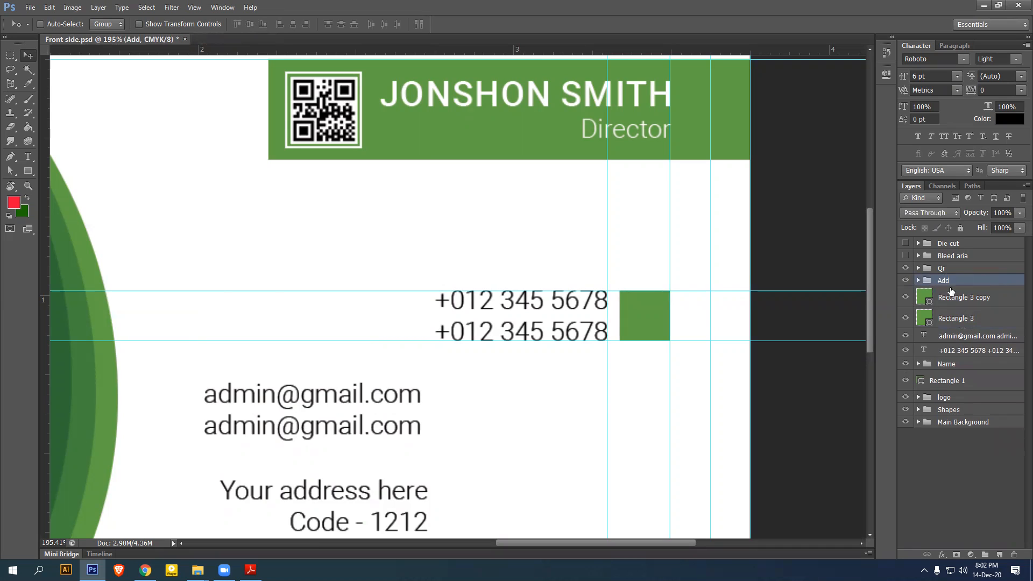
Group the first square copy with the e-mail text as Mail
click(954, 300)
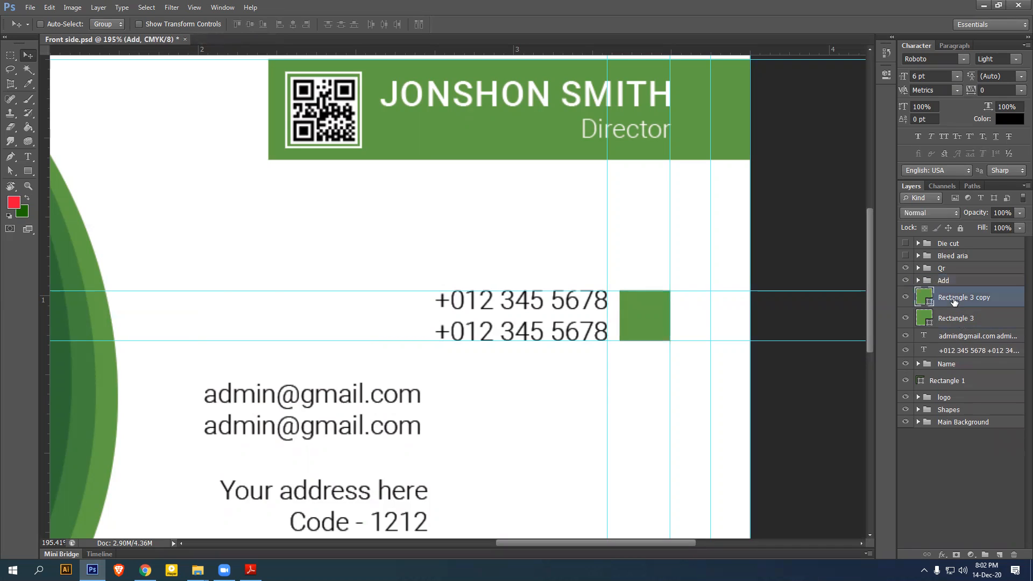
ctrl+click(964, 337)
key(ctrl+g)
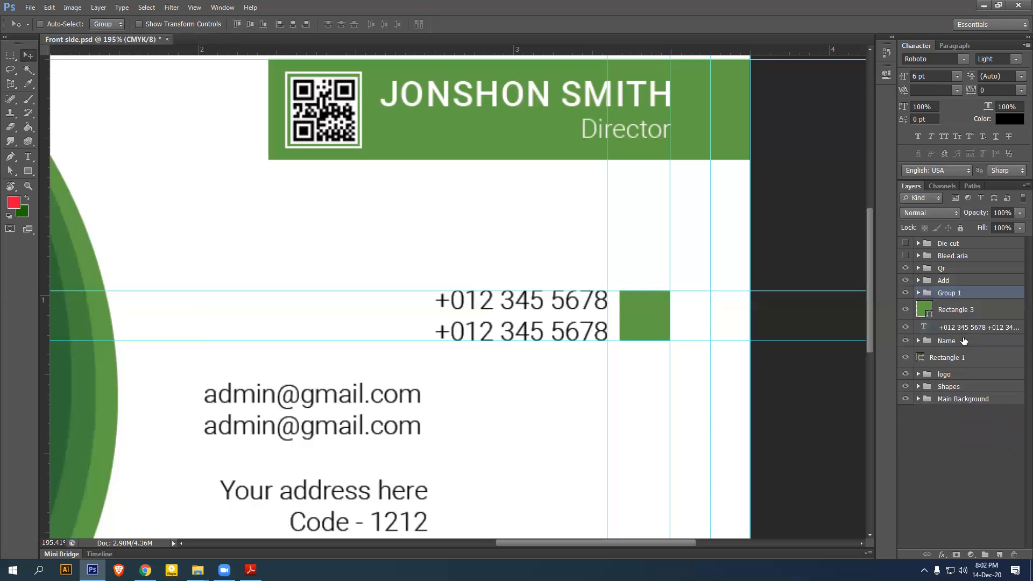
double_click(948, 294)
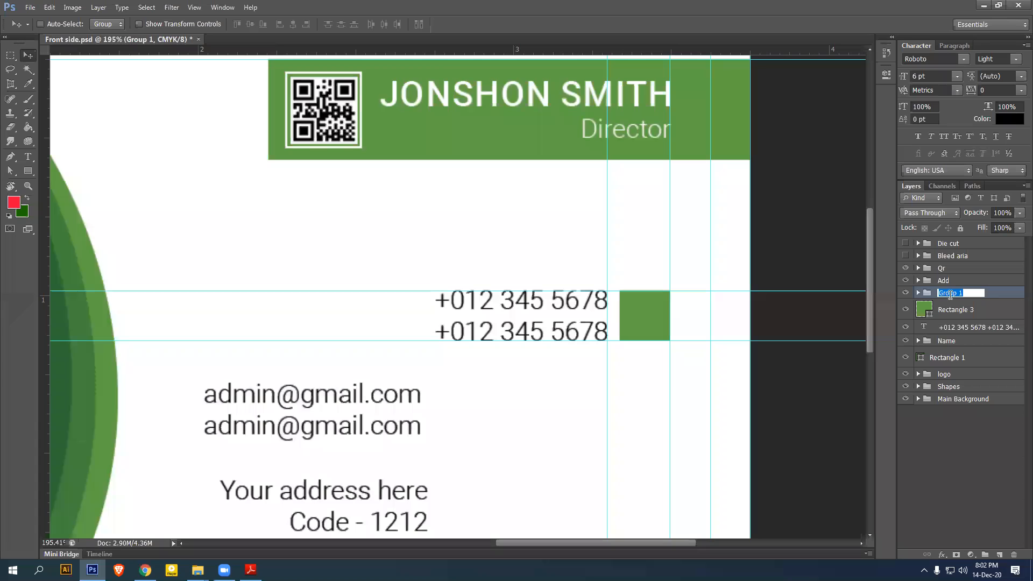
text(Mail)
key(Return)
Group the original square with the phone text as Phone
shift+click(961, 309)
shift+click(969, 328)
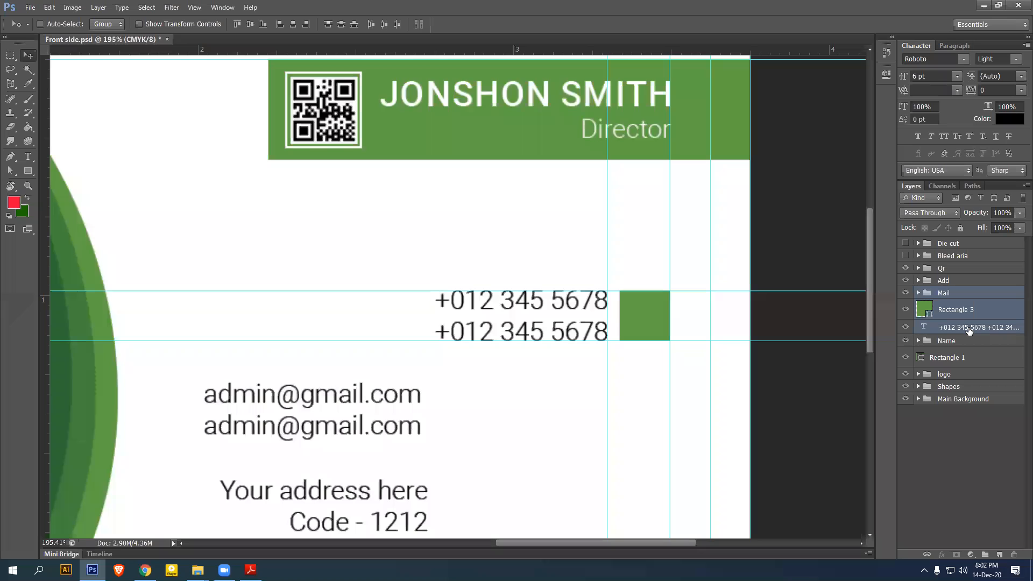
click(969, 327)
shift+click(966, 313)
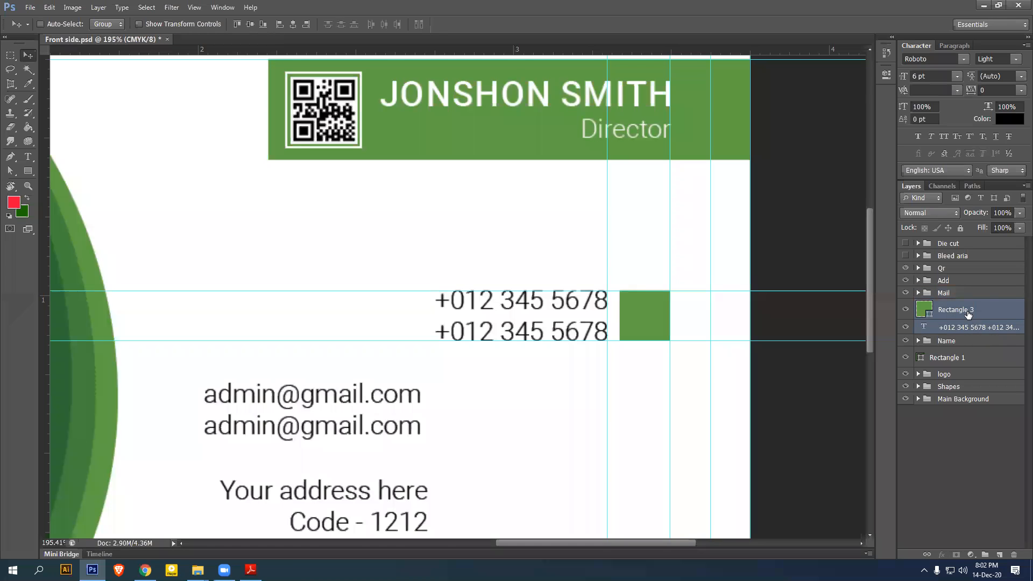
key(ctrl+g)
double_click(954, 306)
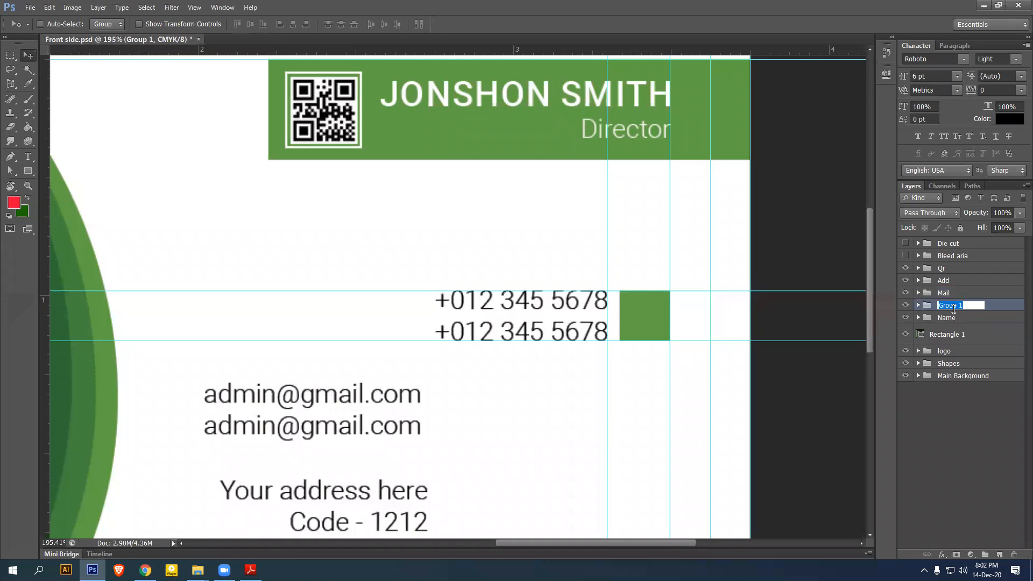
text(Phone)
key(Return)
Combine the Add, Mail and Phone groups into an Info group and expand it
shift+click(962, 285)
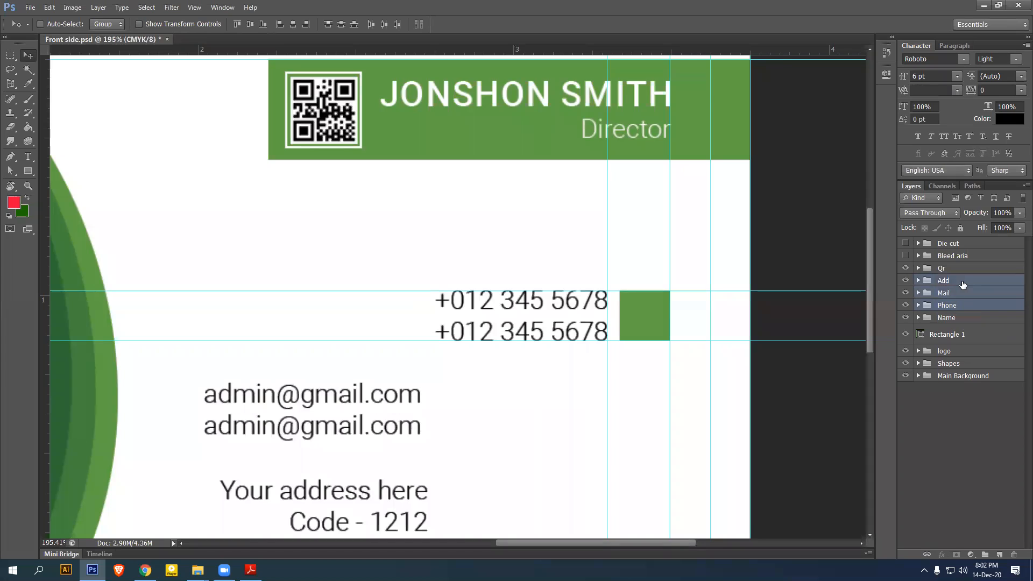
key(ctrl+g)
double_click(952, 280)
text(In)
key(Return)
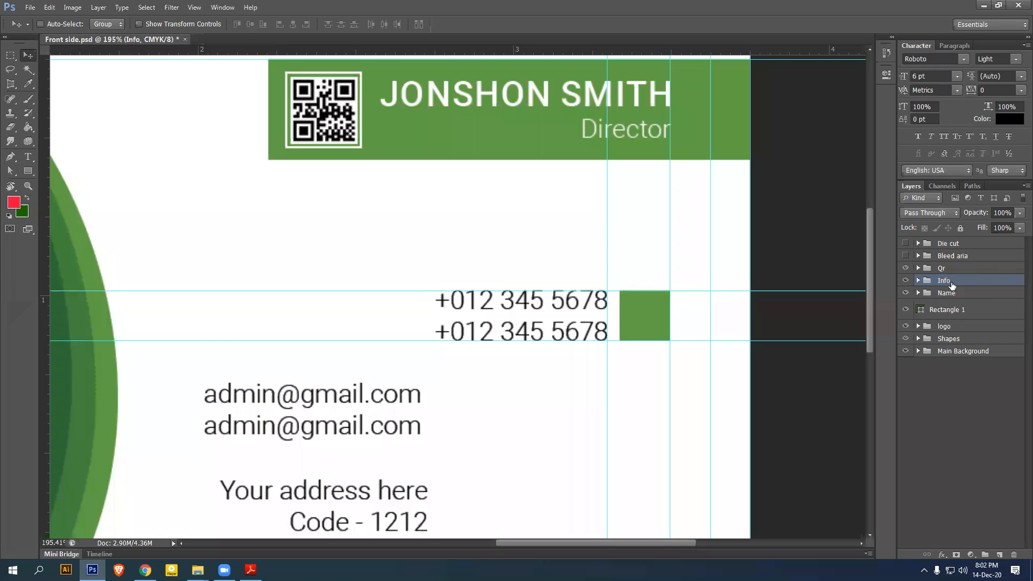
click(919, 282)
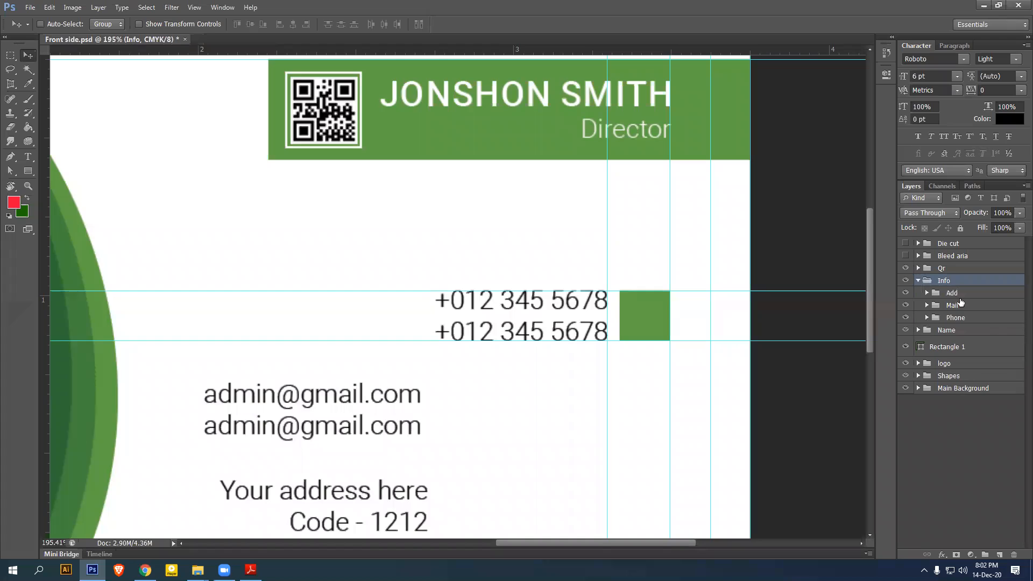
Move the Phone group to the top of the Info group and briefly toggle its visibility
drag(965, 322, 961, 302)
click(960, 319)
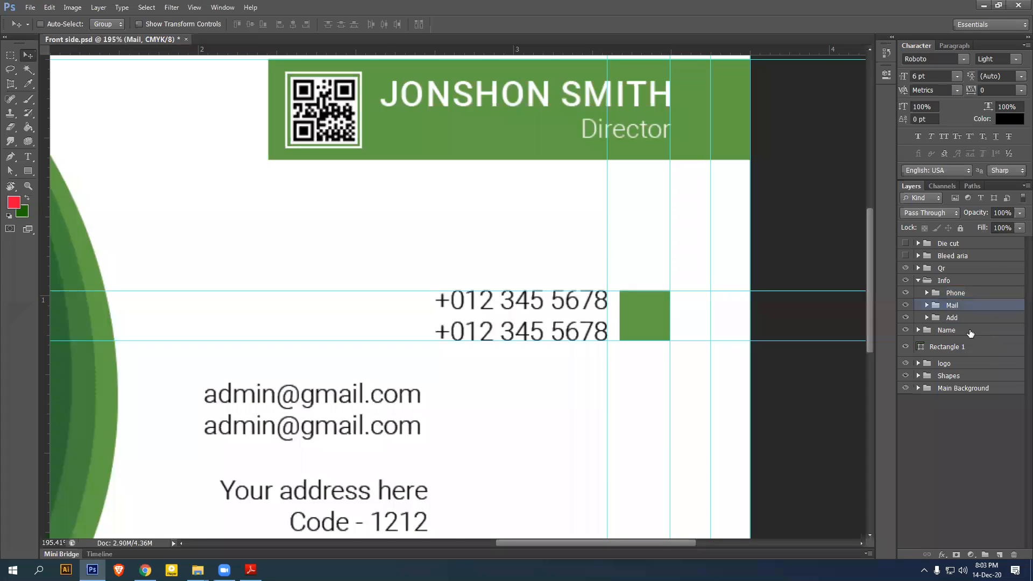
click(962, 296)
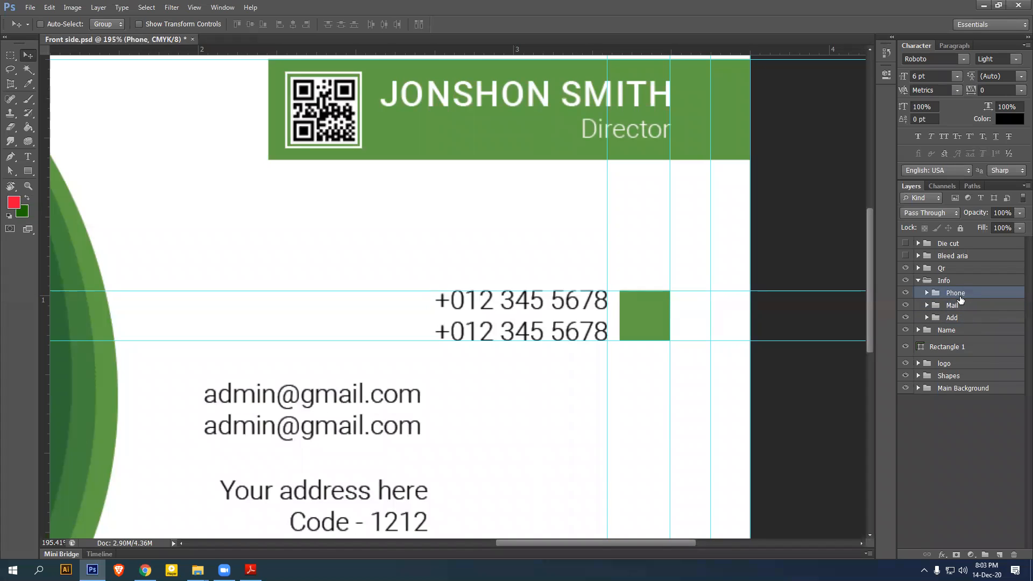
click(909, 294)
click(909, 294)
Lower the Mail group's green square beside the email lines and align their vertical centres
click(938, 308)
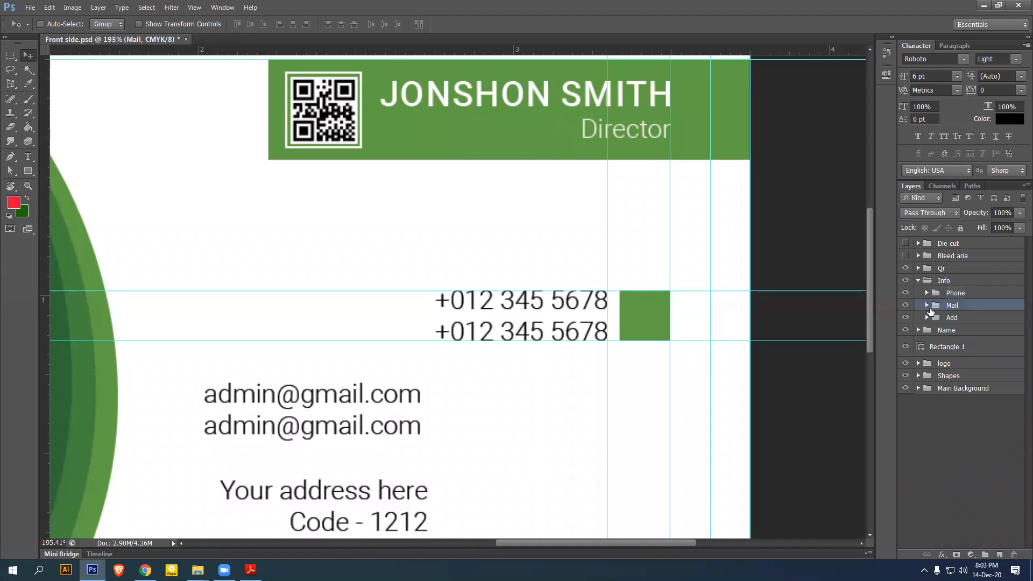
click(927, 305)
click(980, 322)
key(shift+Down)
key(shift+Down)
key(shift+Down)
key(shift+Down)
key(shift+Down)
key(shift+Down)
key(shift+Down)
key(shift+Down)
key(shift+Down)
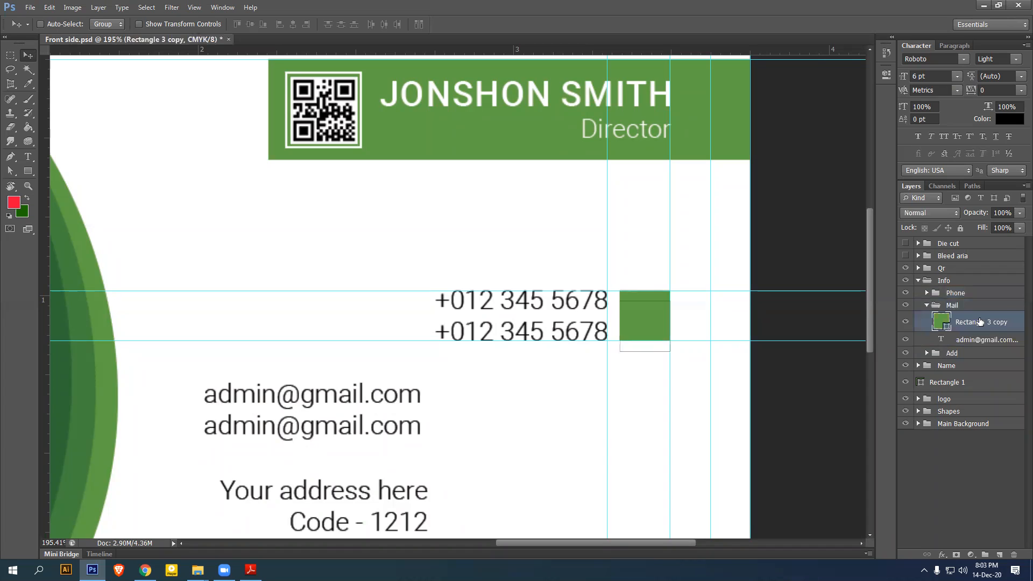
key(shift+Down)
key(shift+Down)
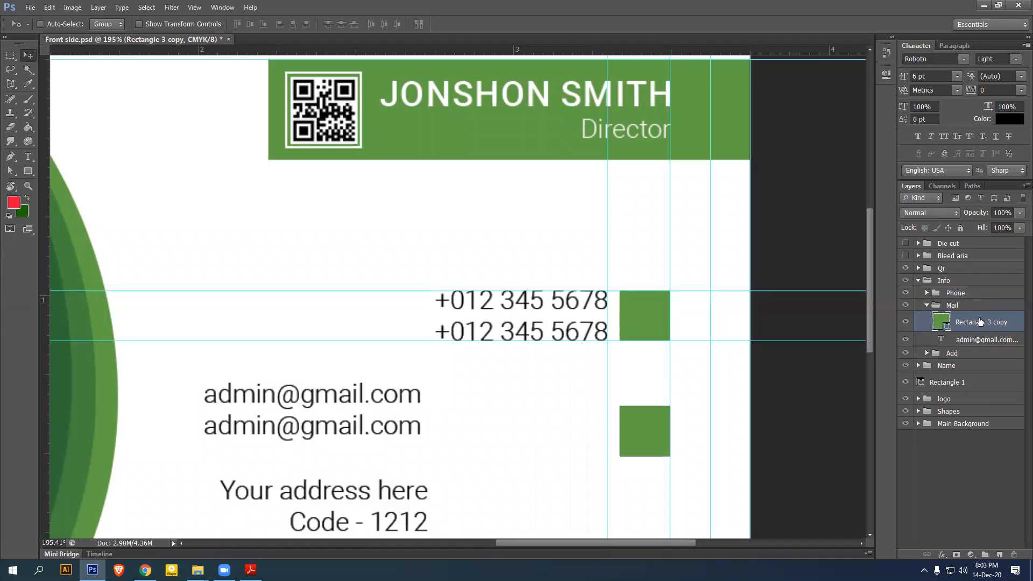
shift+click(981, 340)
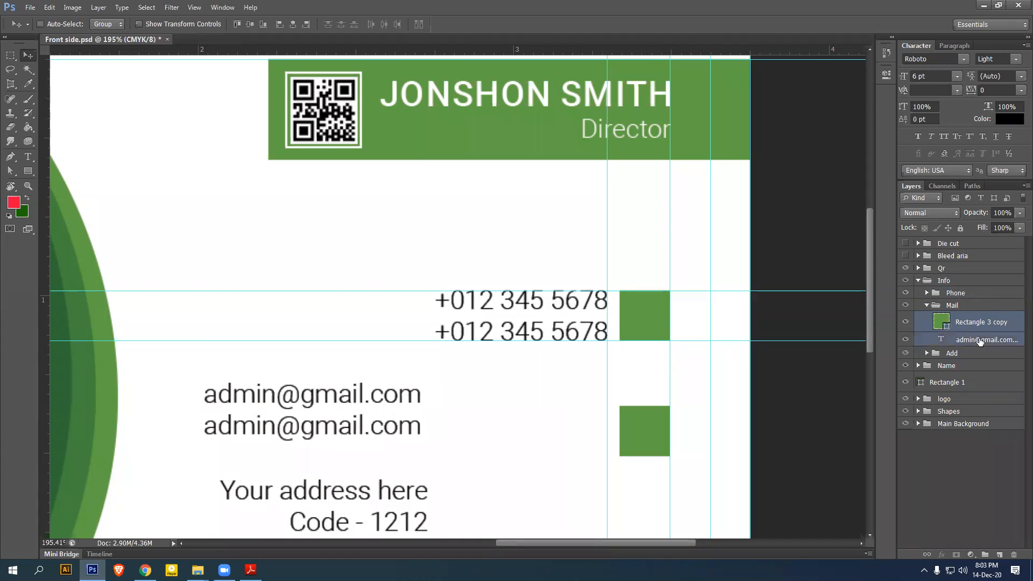
click(253, 25)
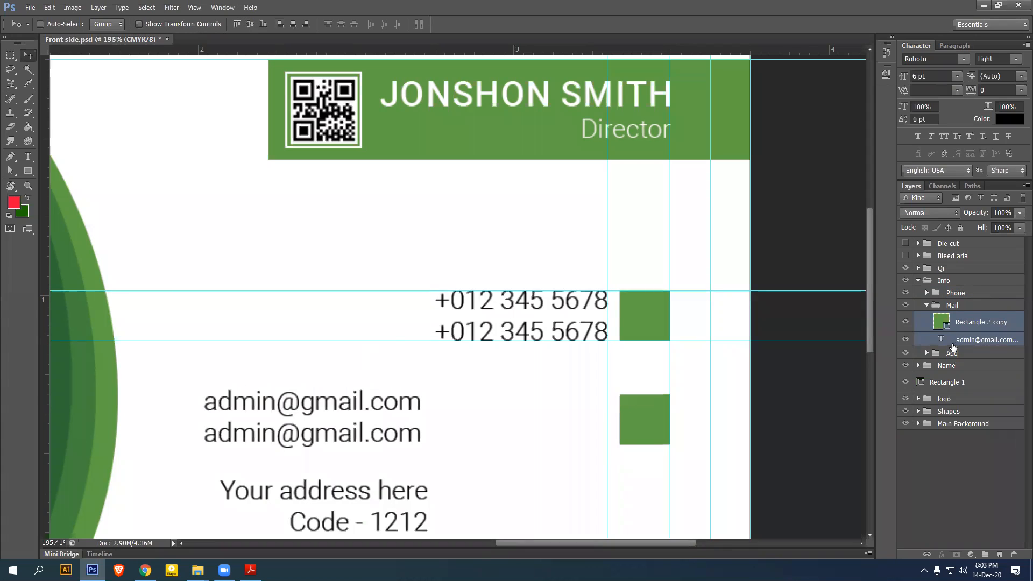
Slide the email text right to the guide beside its square, then collapse the Mail group
click(945, 341)
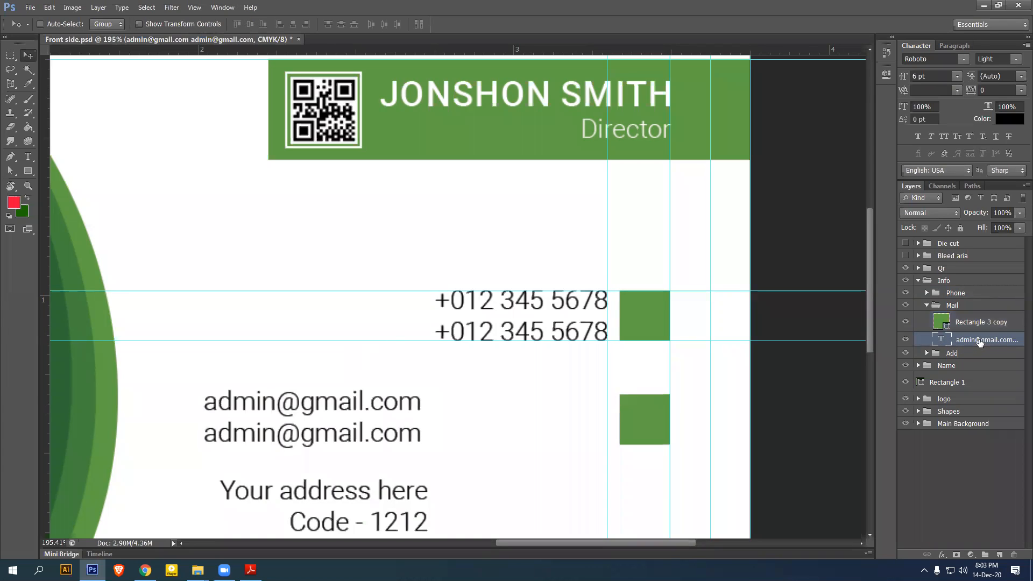
key(shift+Right)
key(shift+Right)
key(shift+Right)
key(shift+Right)
key(shift+Right)
key(shift+Right)
key(shift+Right)
key(shift+Right)
key(shift+Right)
key(shift+Right)
key(shift+Right)
key(shift+Right)
key(shift+Right)
key(shift+Right)
key(shift+Right)
key(shift+Right)
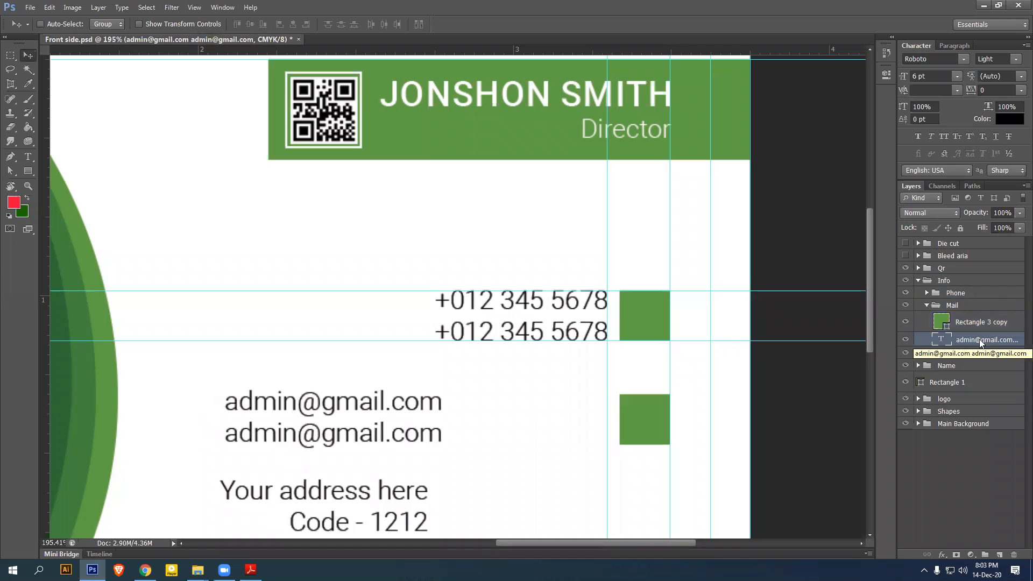
key(Right)
key(Right)
key(Right)
key(Right)
key(Right)
key(Right)
key(Right)
key(Right)
key(Right)
key(Right)
key(Right)
key(Right)
key(Right)
key(Right)
key(Right)
key(Right)
key(Right)
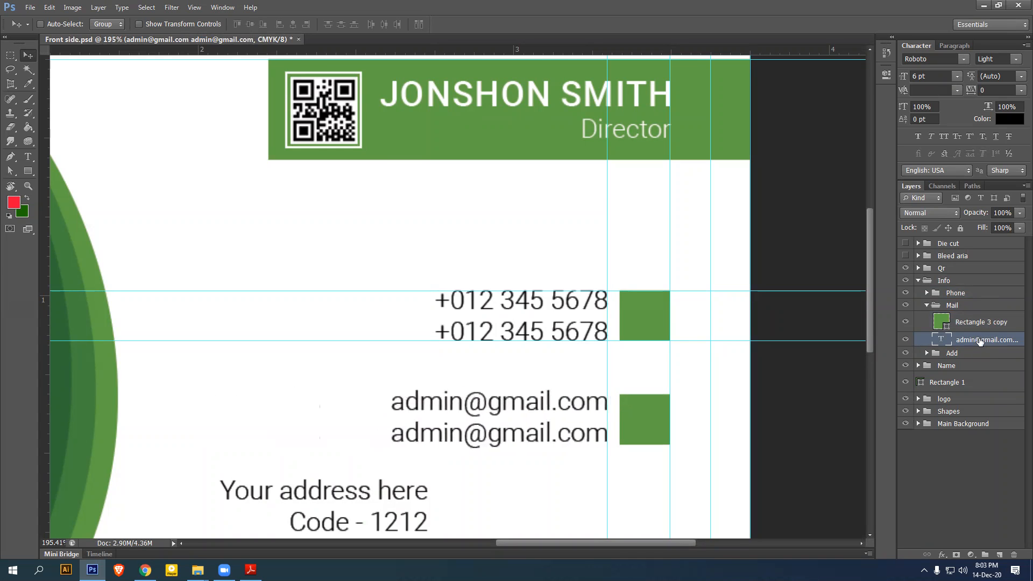
click(926, 305)
click(948, 321)
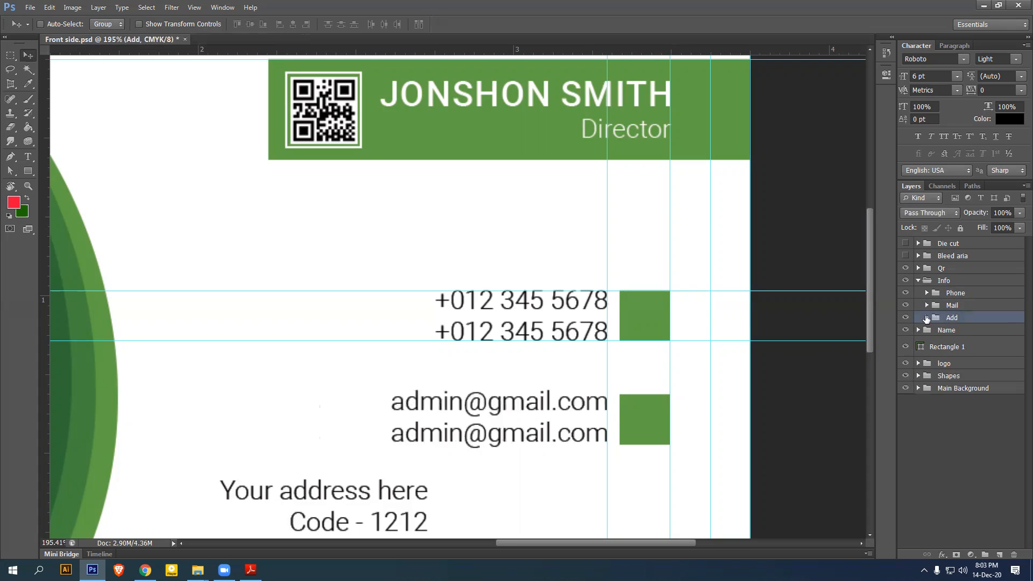
click(926, 318)
Lower the third green square beside the address lines and align it with the address text
click(960, 336)
scroll(634, 355, down, 5)
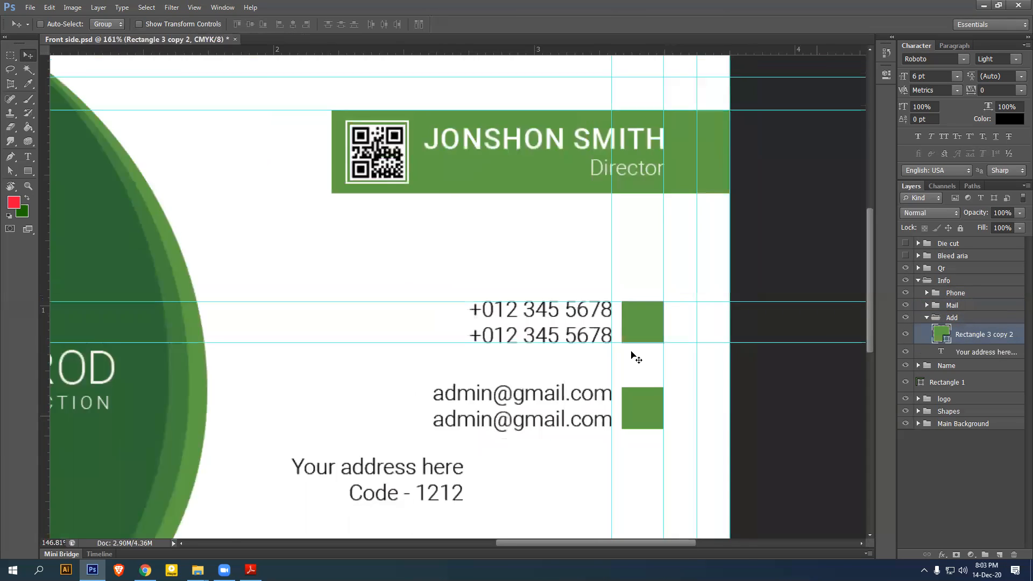
scroll(634, 355, up, 5)
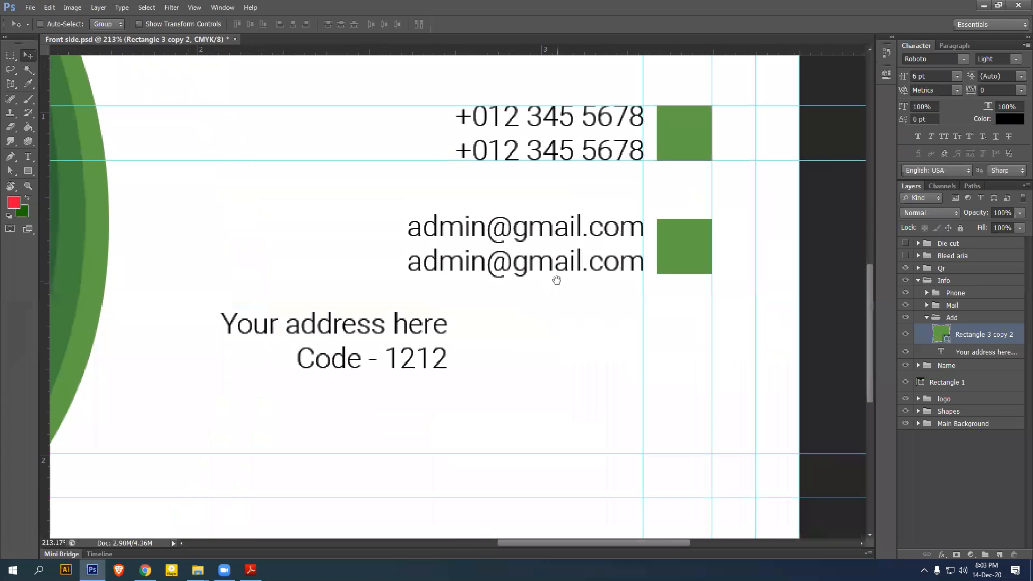
key(shift+Down)
key(shift+Down)
key(shift+Down)
key(shift+Down)
key(shift+Down)
key(shift+Down)
key(shift+Down)
key(shift+Down)
key(shift+Down)
key(shift+Down)
key(shift+Down)
key(shift+Down)
key(shift+Down)
key(shift+Down)
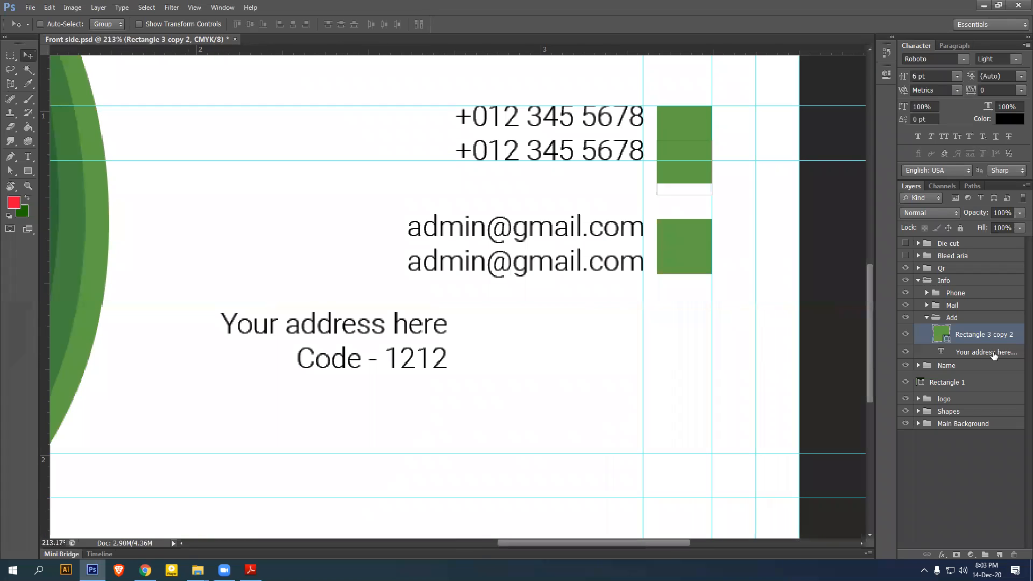
key(shift+Down)
key(shift+Down)
key(shift+Down)
key(shift+Down)
key(shift+Down)
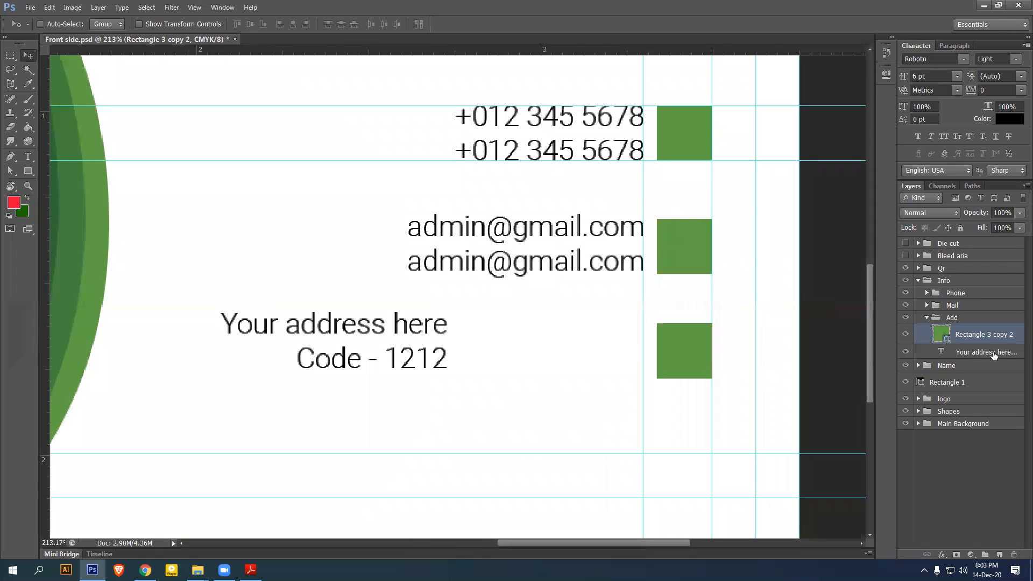
click(970, 354)
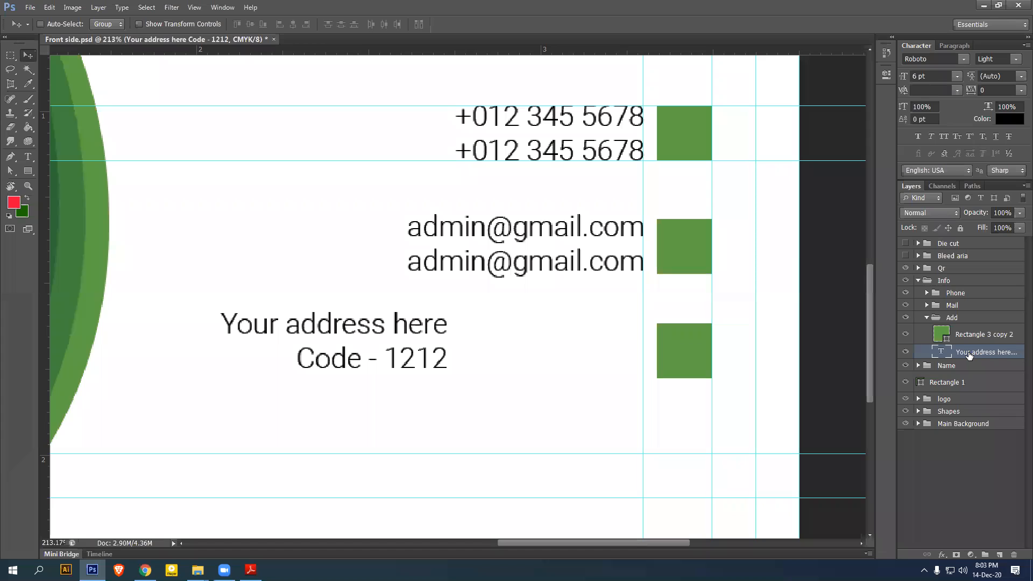
shift+click(978, 332)
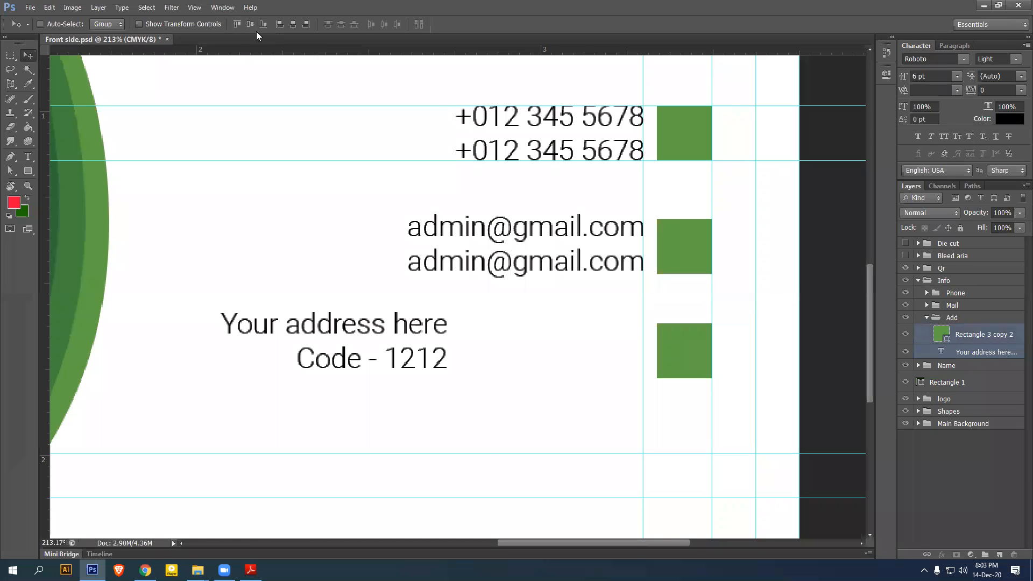
click(242, 24)
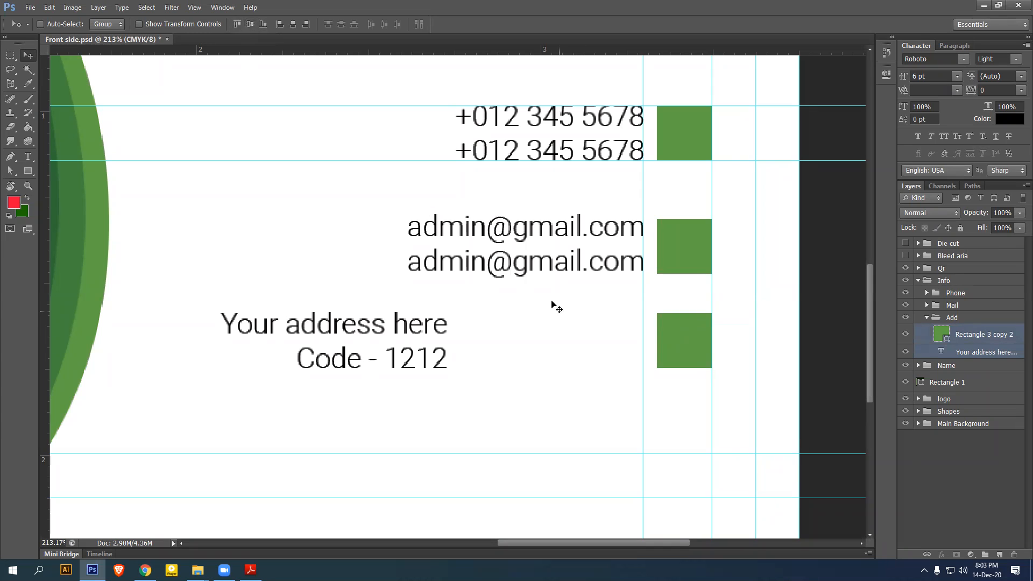
Nudge the address text right against its square at the guide and collapse the Add group
click(982, 357)
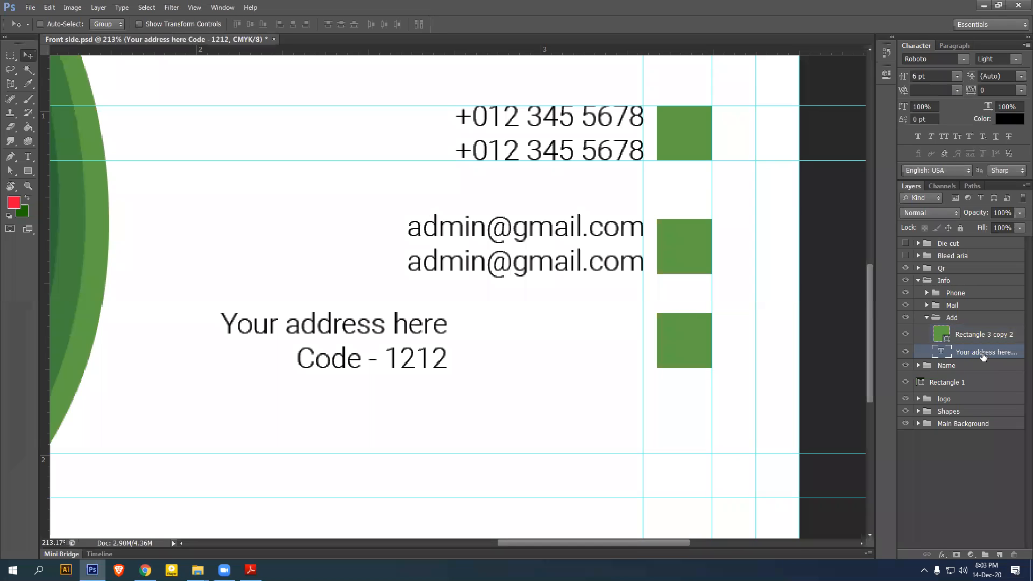
key(shift+Right)
key(shift+Right)
key(shift+Right)
key(shift+Right)
key(shift+Right)
key(shift+Right)
key(shift+Right)
key(shift+Right)
key(shift+Right)
key(shift+Right)
key(shift+Right)
key(shift+Right)
key(shift+Right)
key(shift+Right)
key(shift+Right)
key(shift+Right)
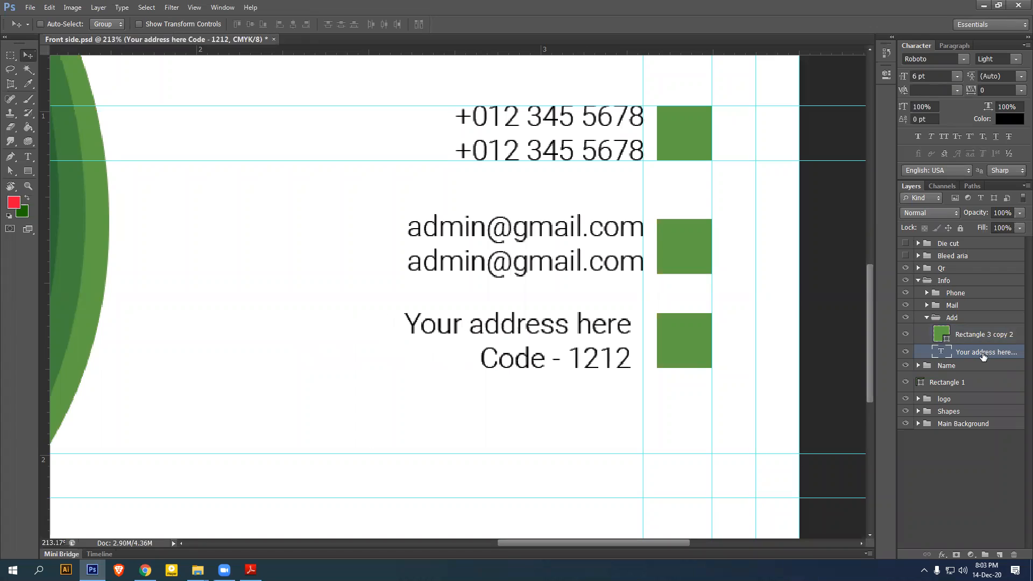
key(Right)
key(Right)
key(Right)
key(Right)
key(Right)
key(Right)
key(Right)
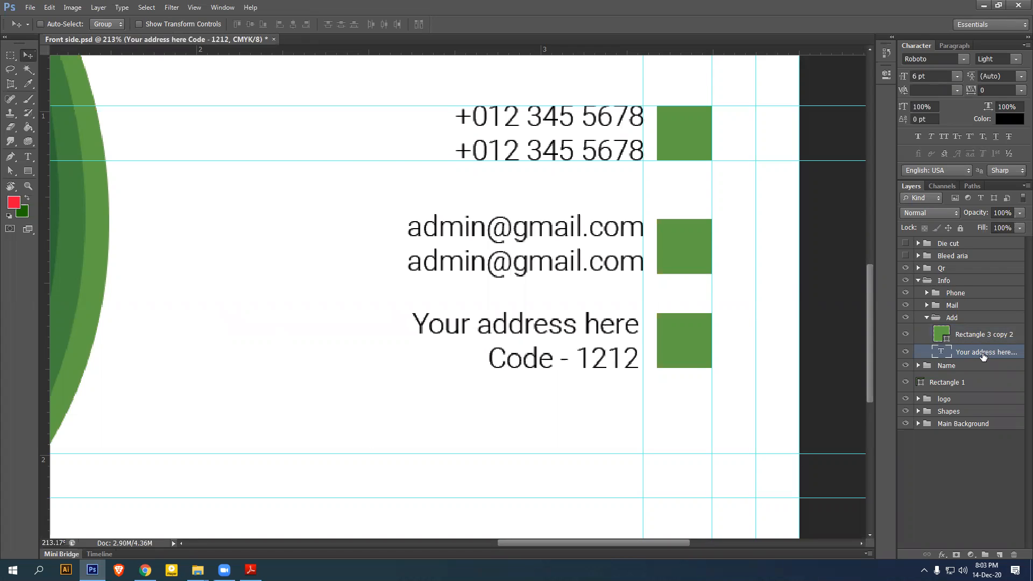
key(Right)
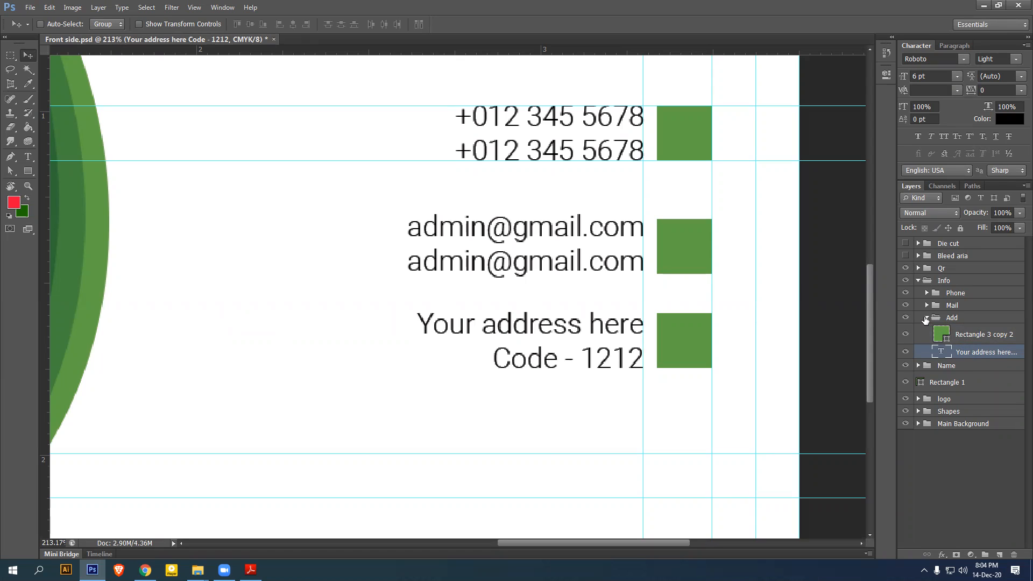
click(927, 318)
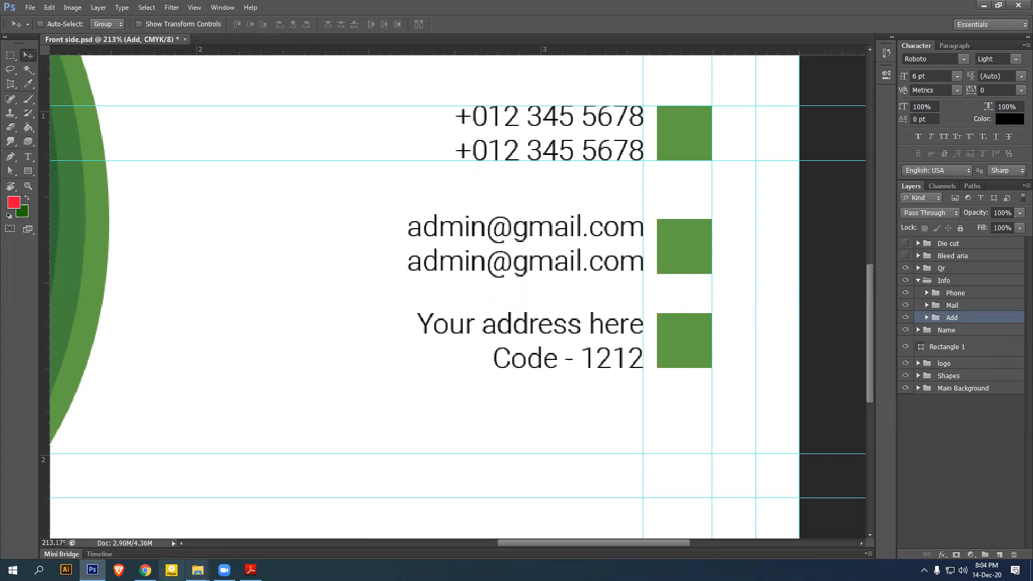
Go to flaticon.com in the browser and search for phone icons
key(alt+Tab)
click(326, 25)
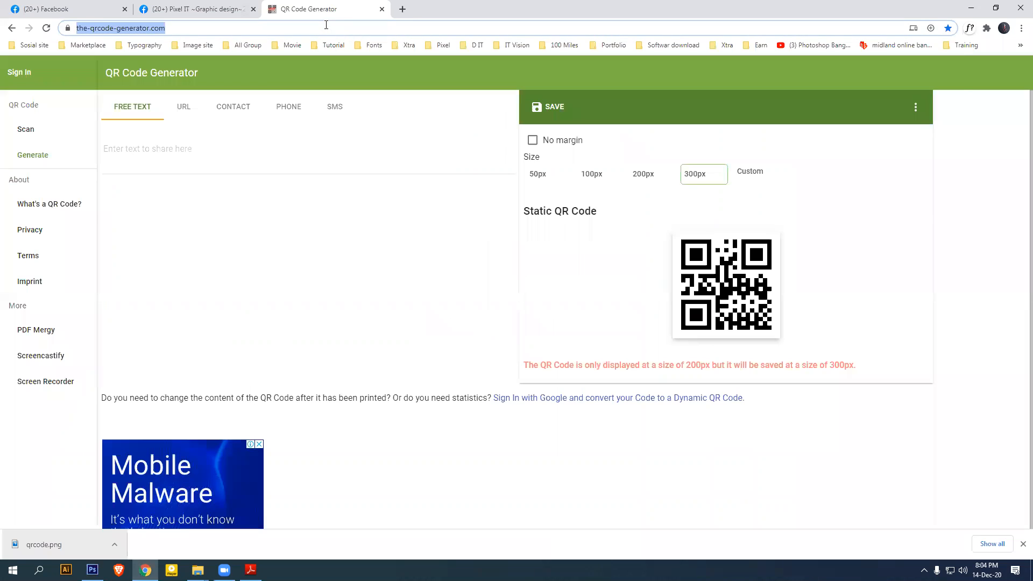
text(flaticon)
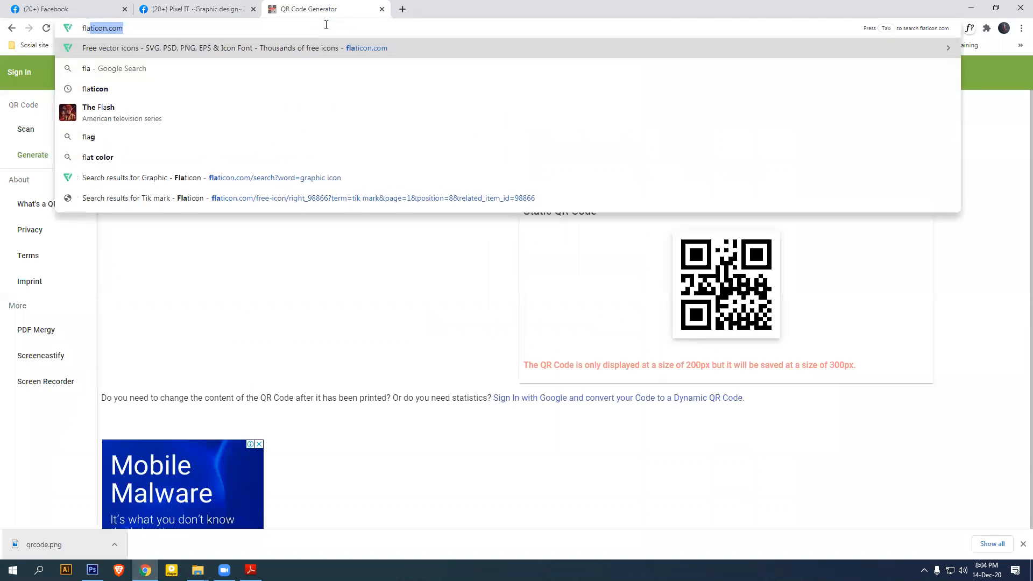
key(Return)
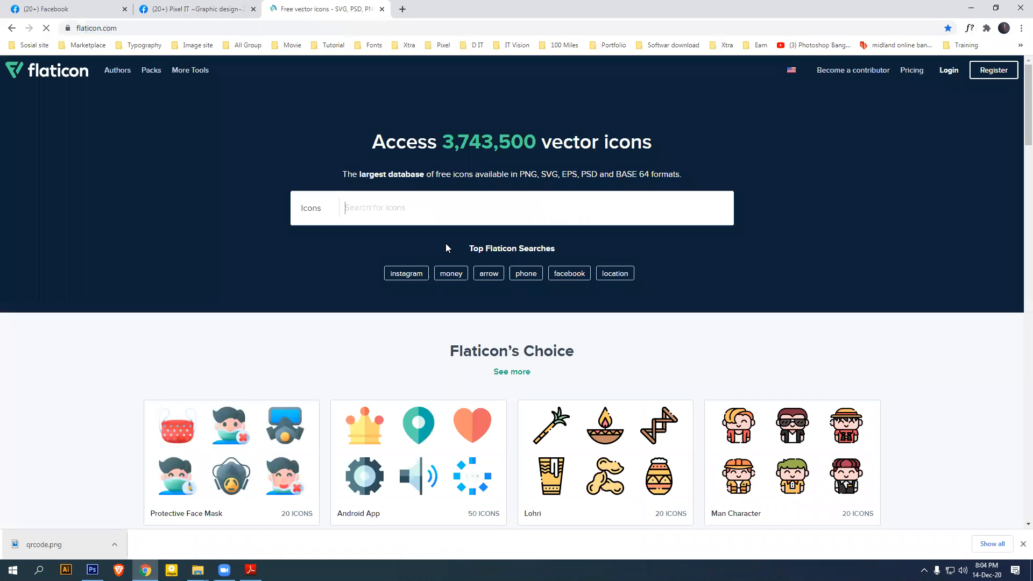
click(1023, 544)
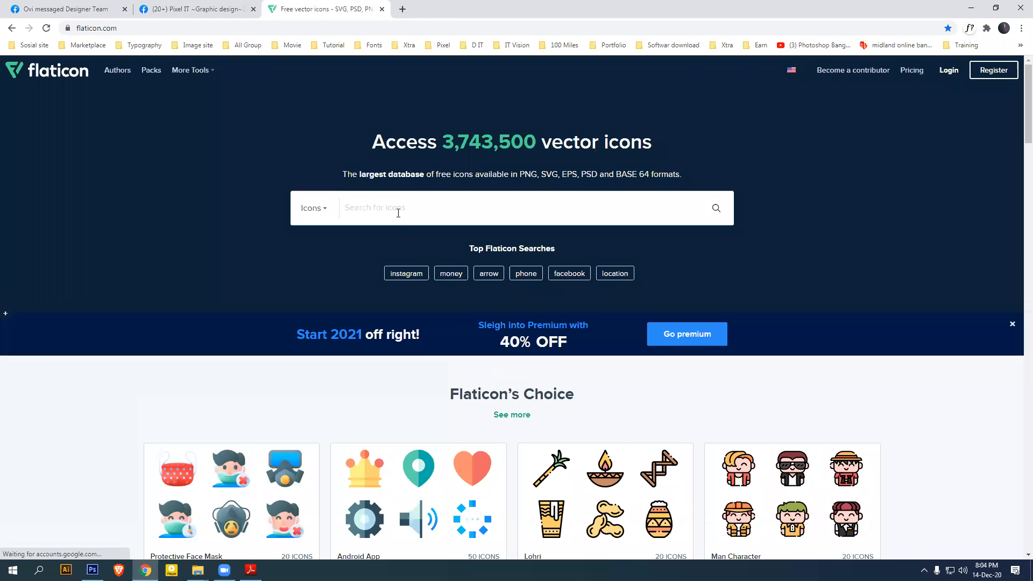
text(phone)
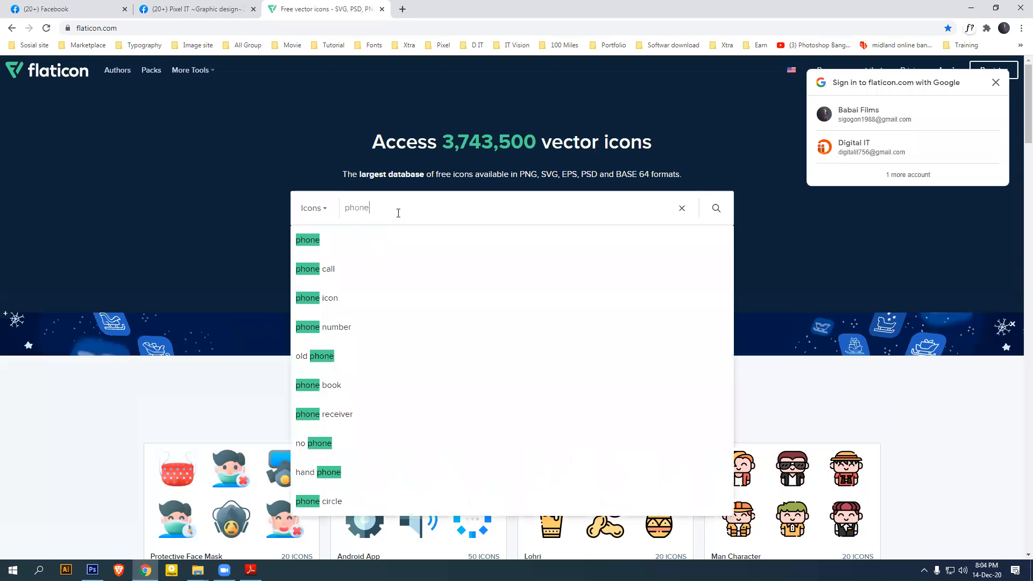
key(Return)
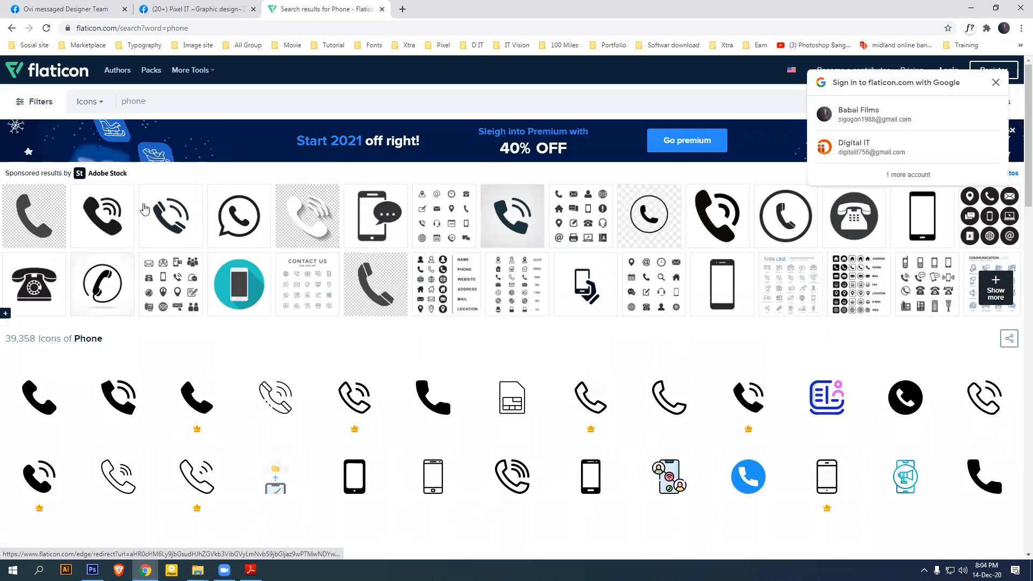
Open the Old Typical Phone icon and choose its PSD download format
click(996, 82)
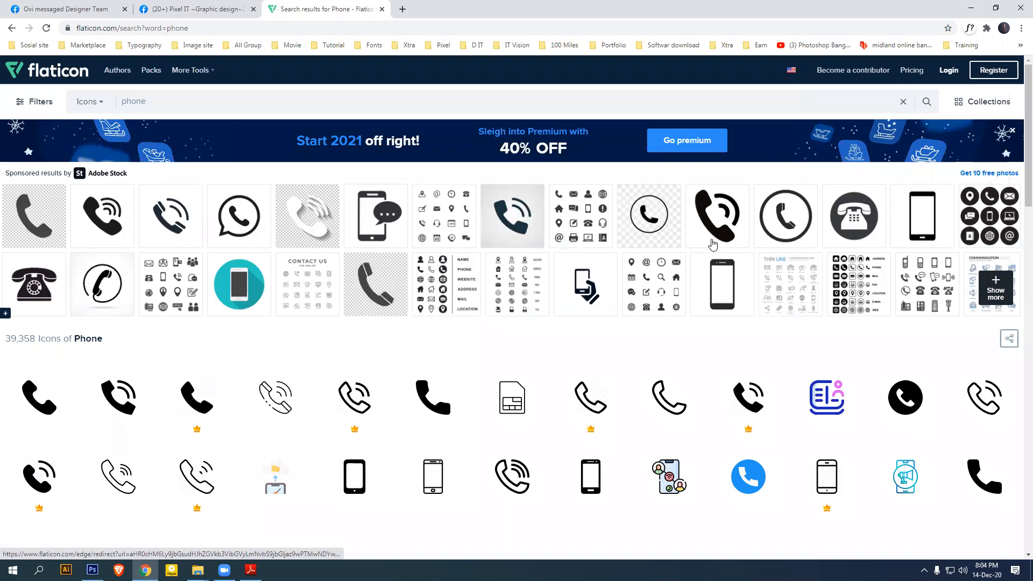
scroll(538, 258, down, 4)
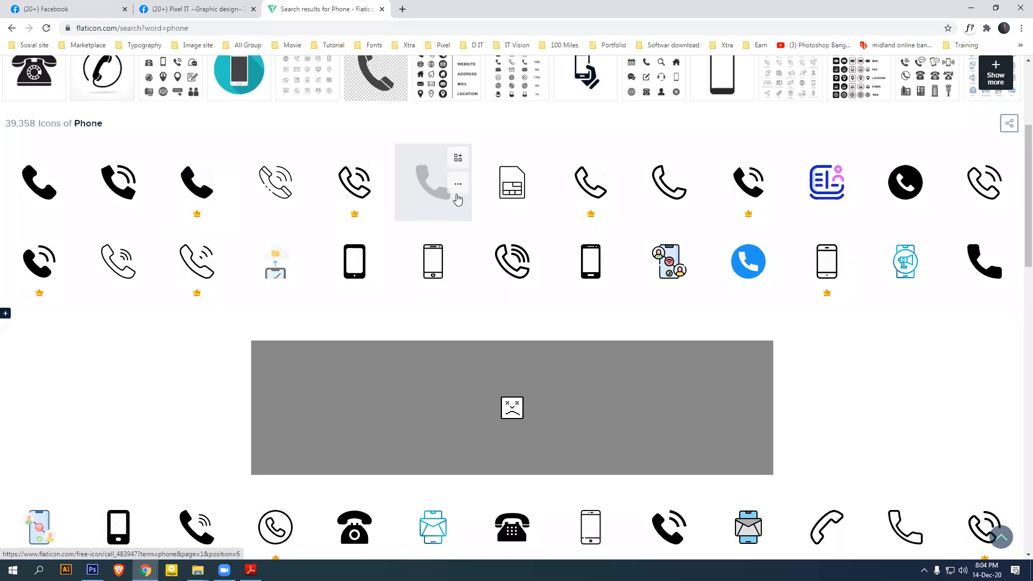
scroll(616, 305, down, 4)
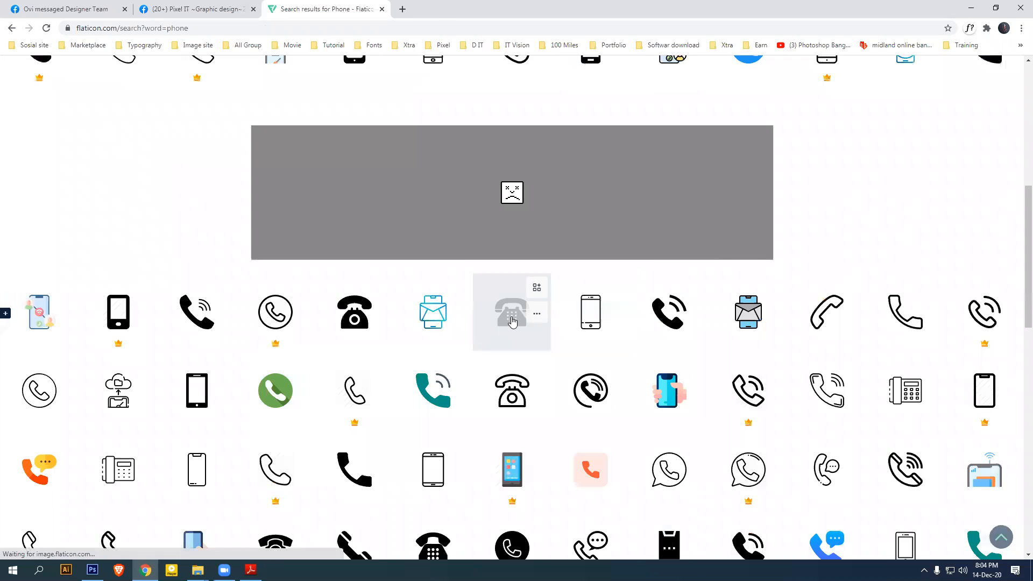
click(514, 317)
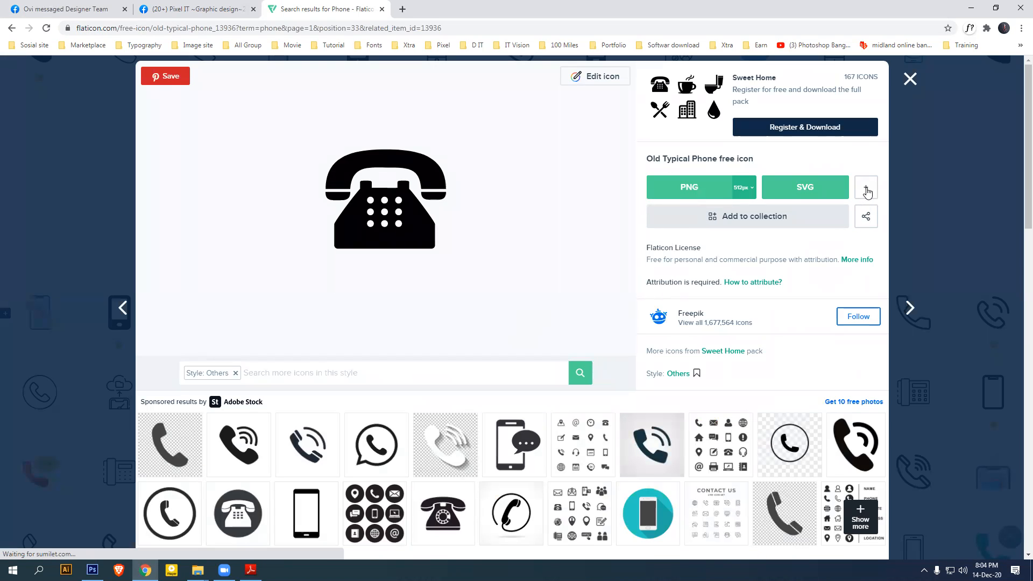
click(867, 190)
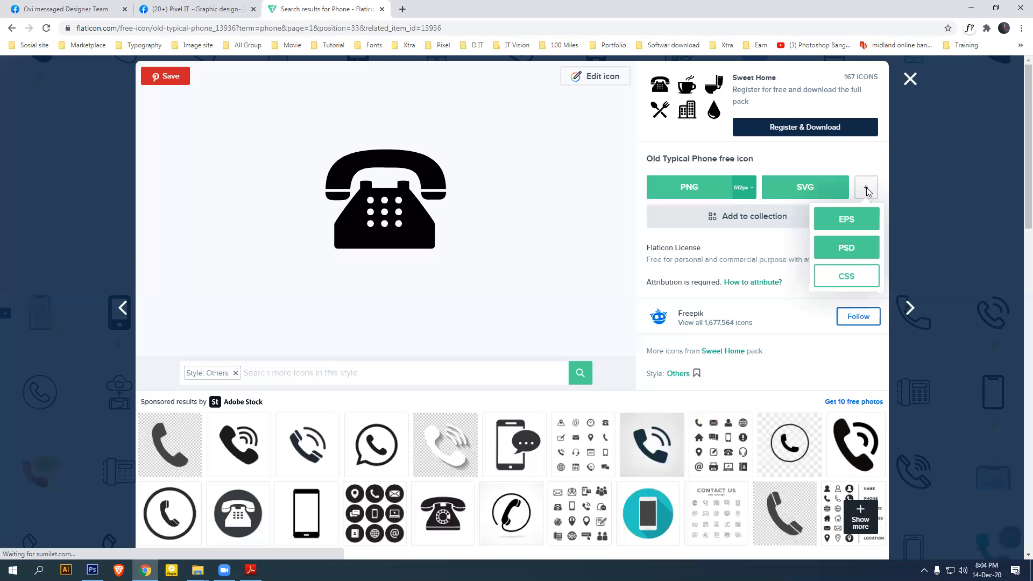
click(847, 249)
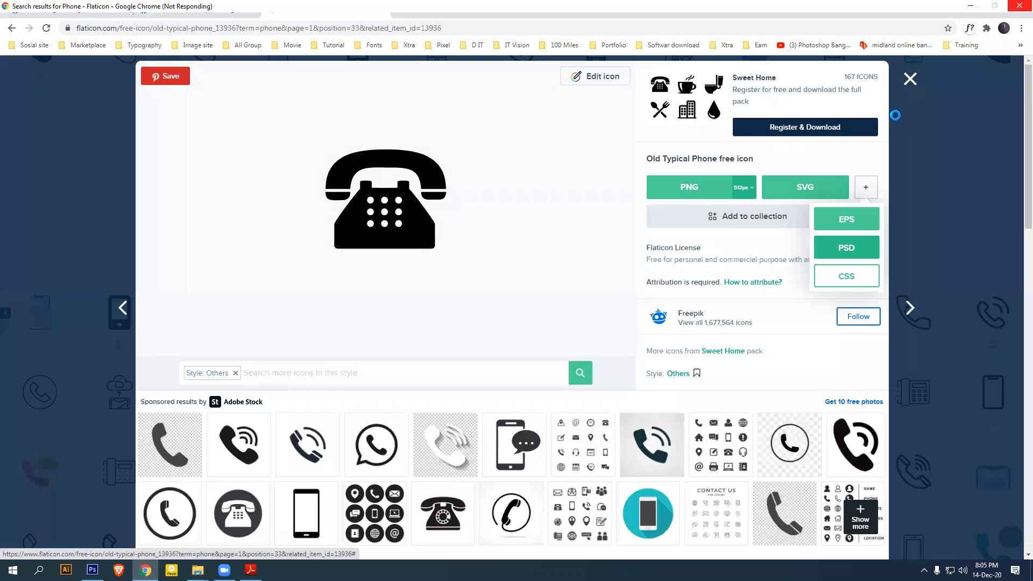
Restart the frozen browser and search flaticon.com for phone icons
click(1019, 7)
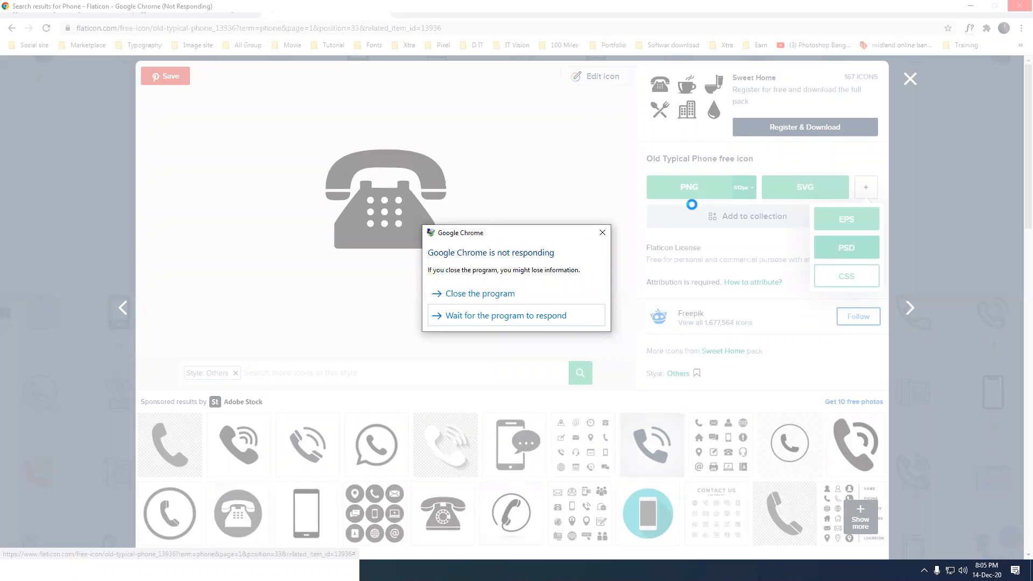
click(511, 293)
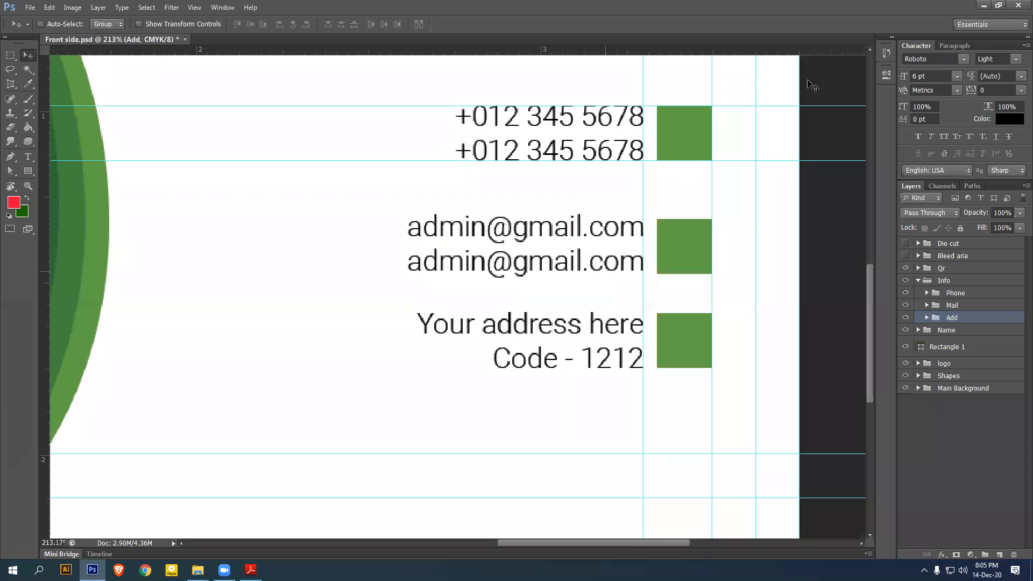
click(146, 570)
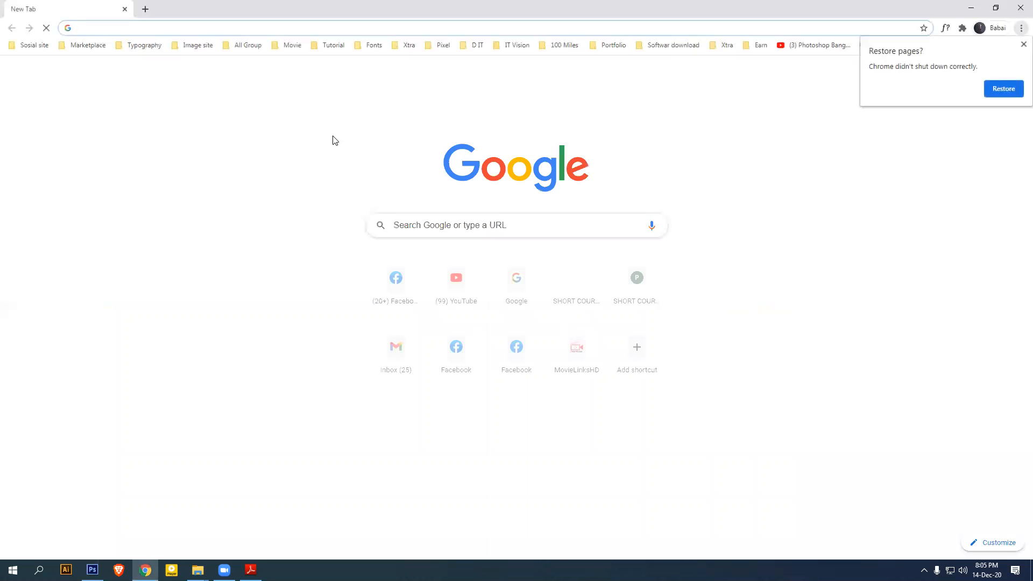
text(flaticon.com)
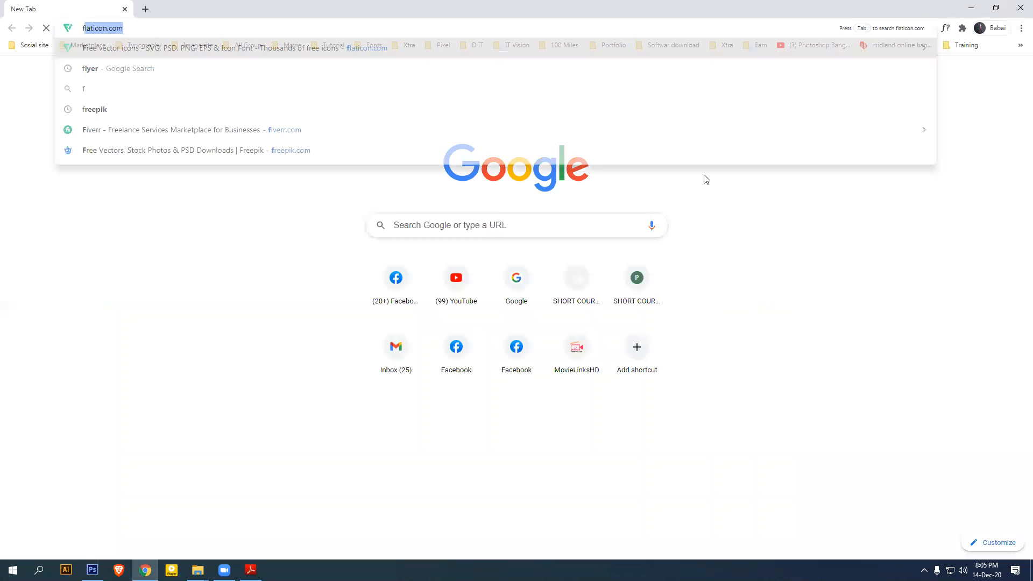
key(Return)
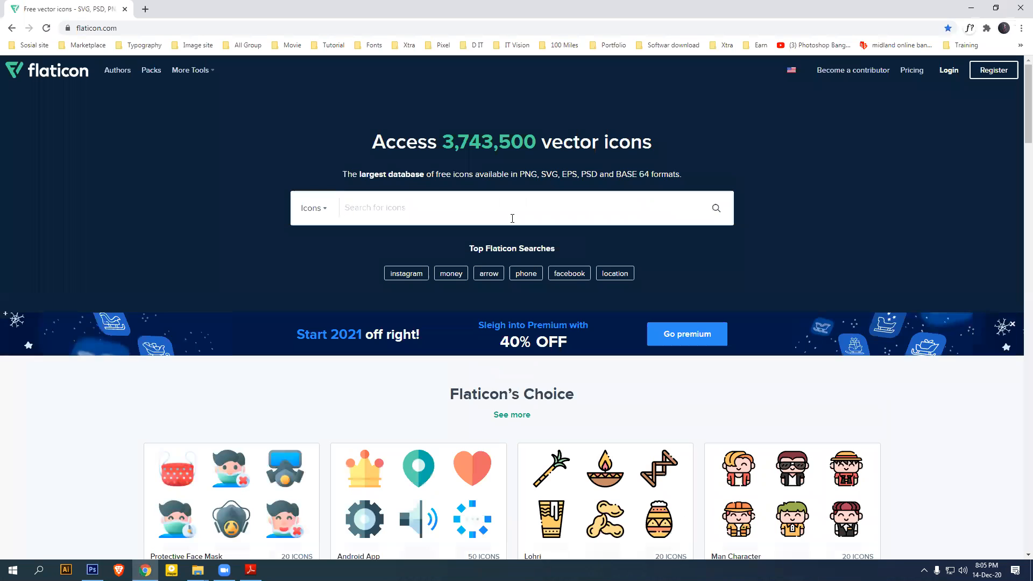
click(513, 218)
text(phone)
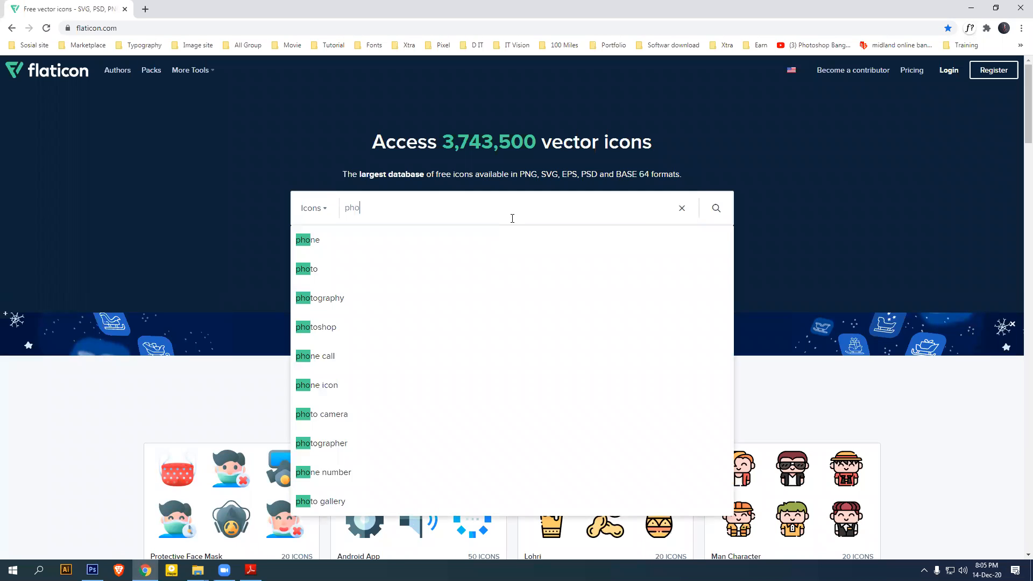
key(Return)
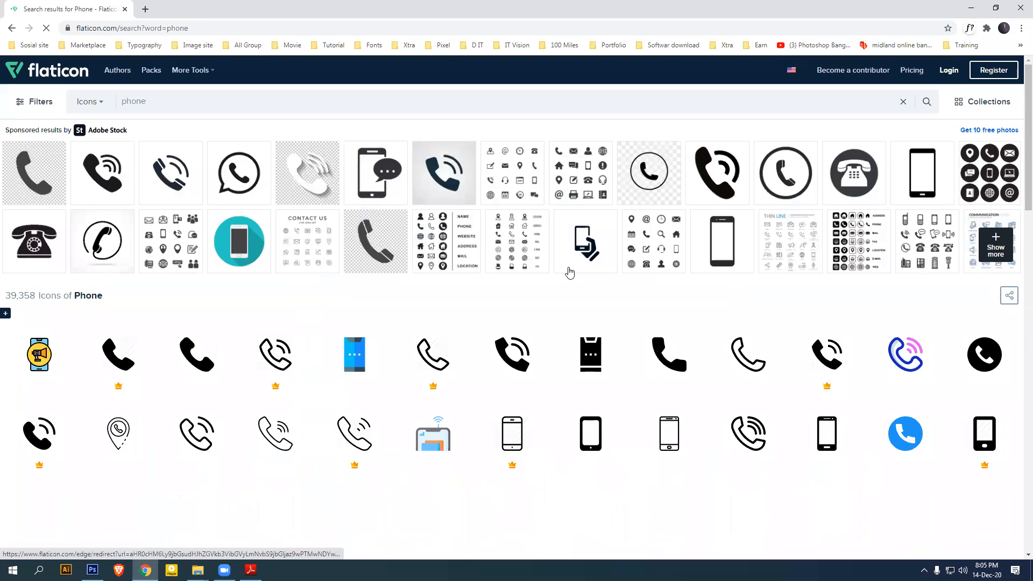
Request the Old Typical Phone icon's free PSD download, then close the browser
scroll(570, 272, down, 6)
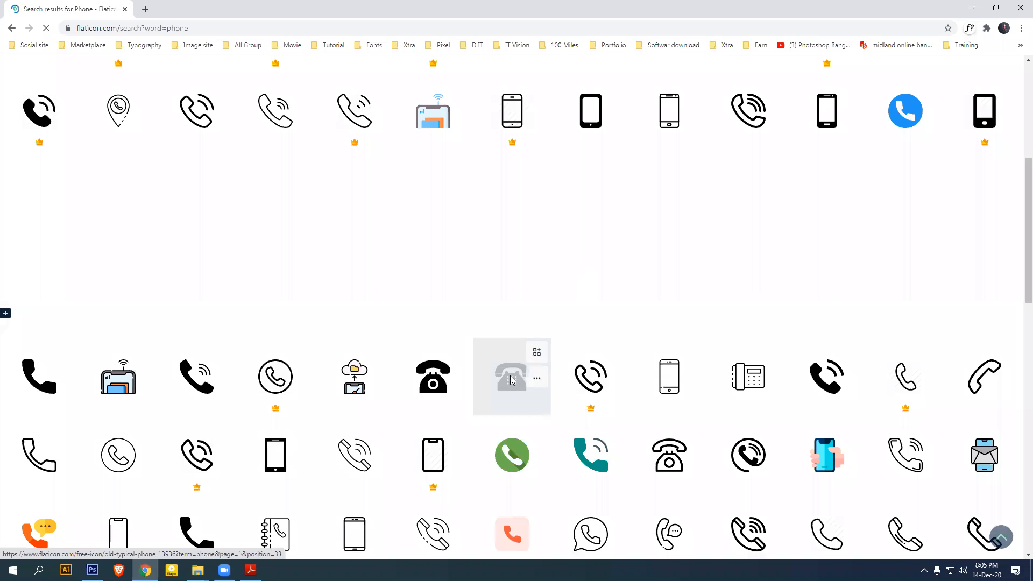
click(512, 380)
click(865, 188)
click(859, 250)
click(642, 280)
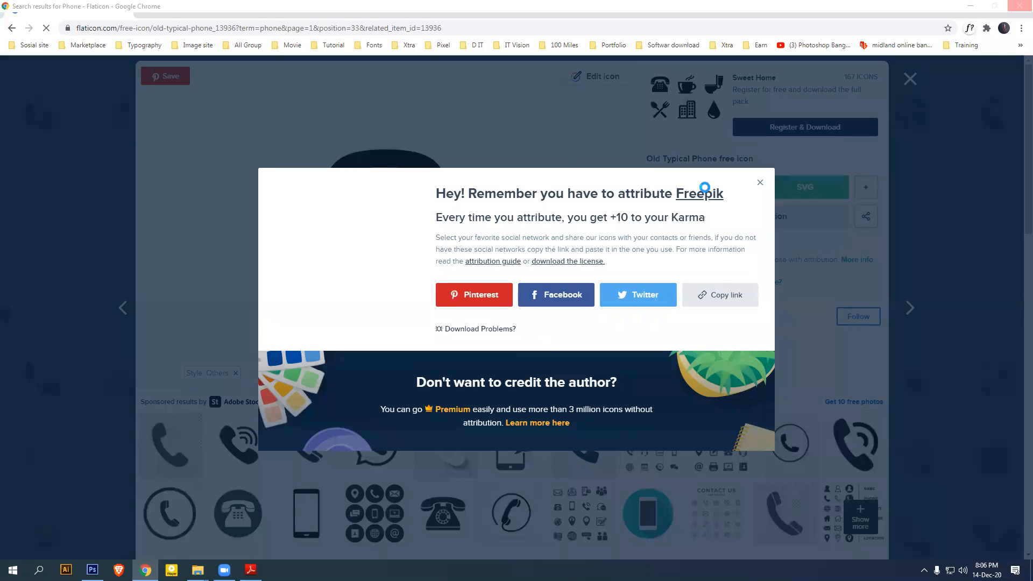
click(1017, 9)
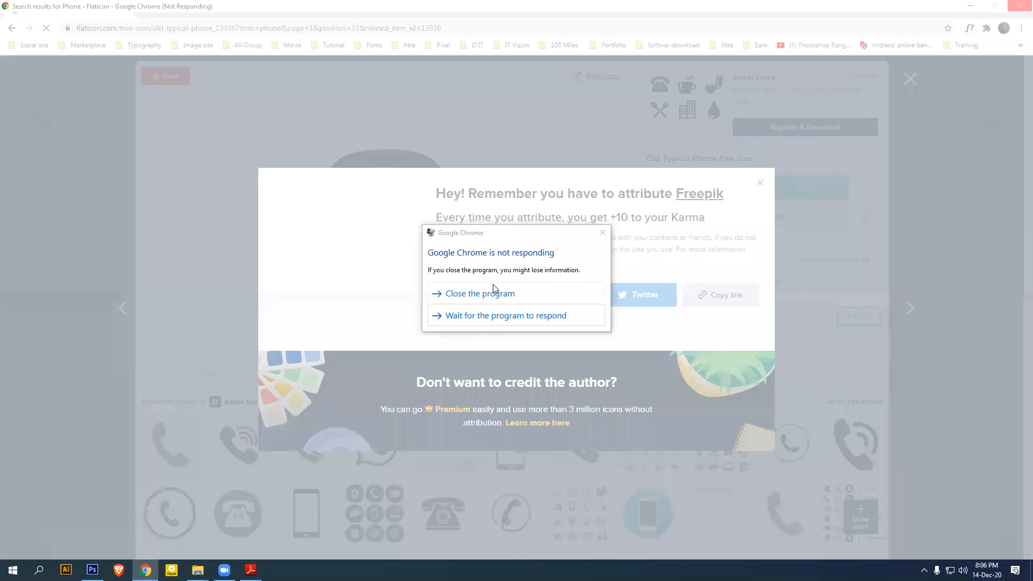
Force-close the frozen browser, open flaticon.com in Brave and search for phone icons
click(494, 288)
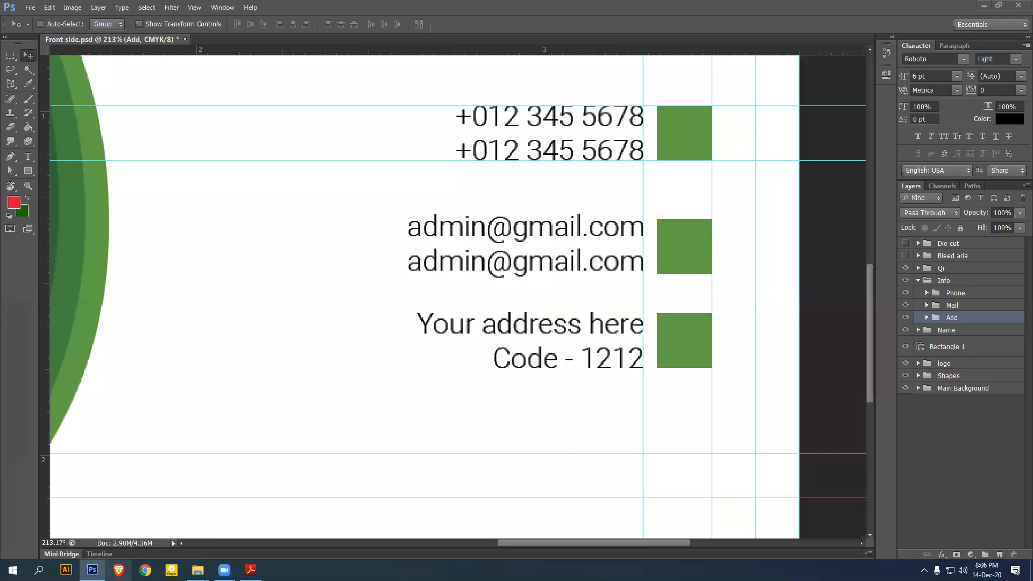
click(119, 570)
click(145, 8)
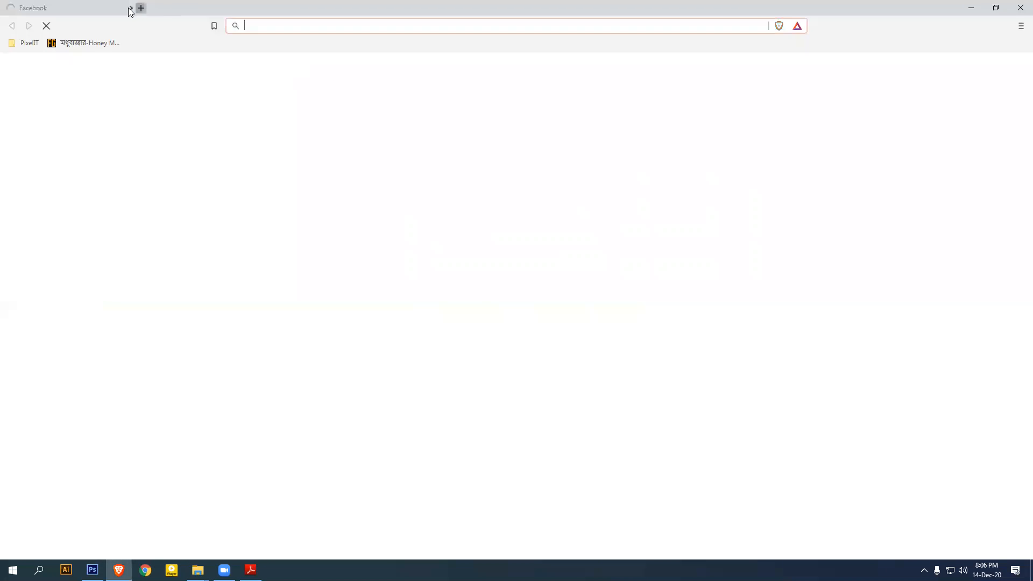
click(125, 8)
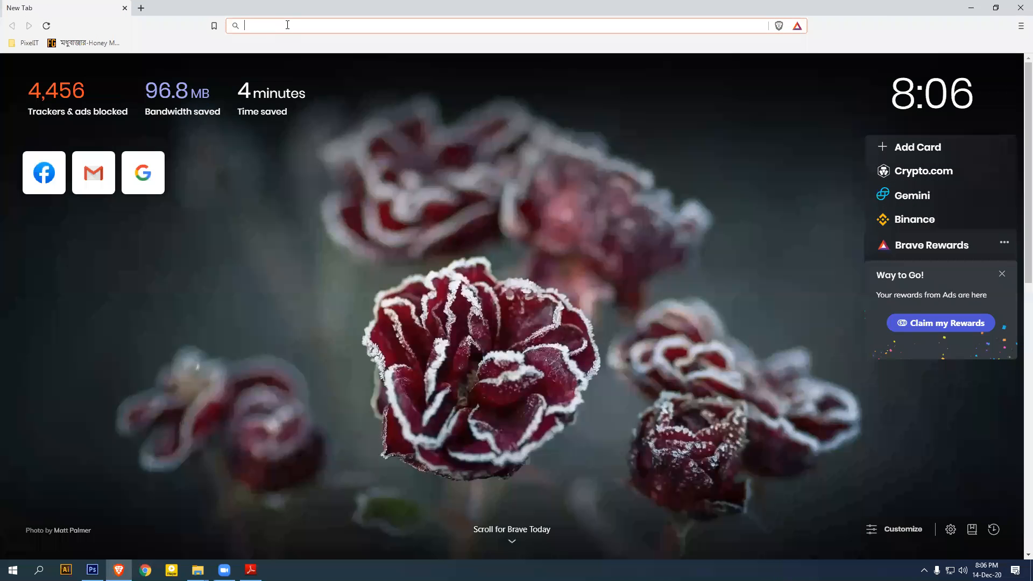
text(f)
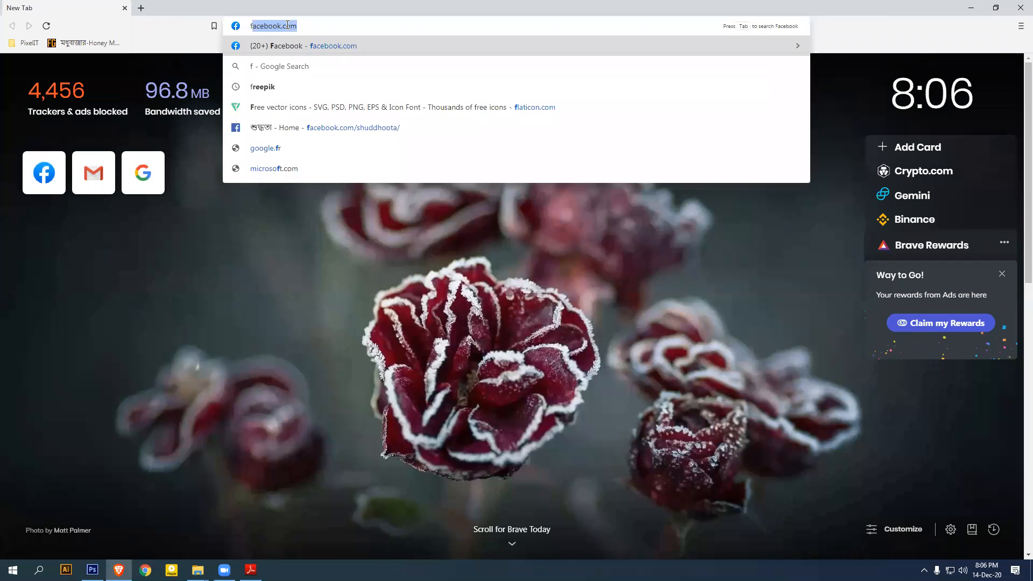
text(laticon)
key(Return)
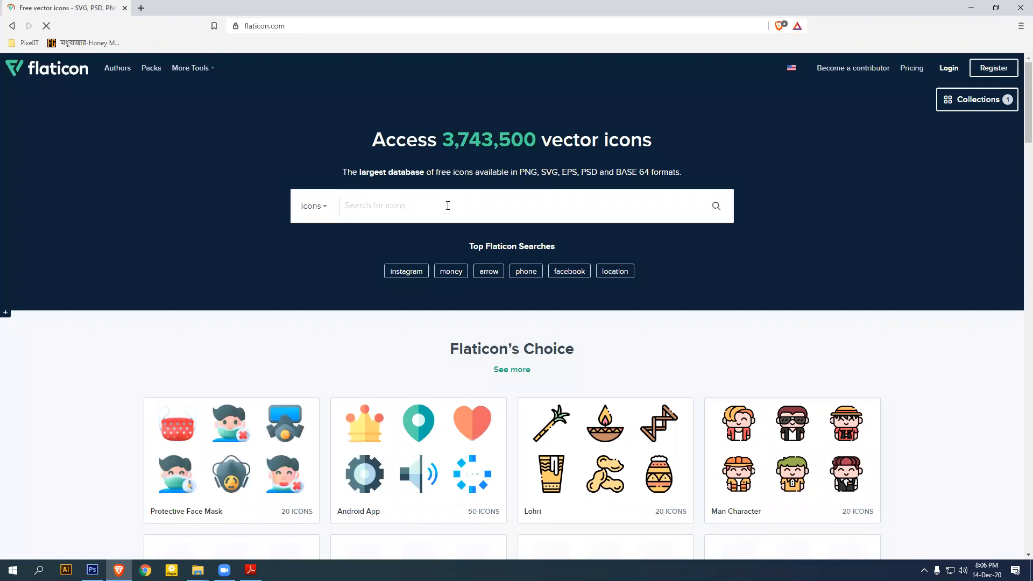
click(448, 205)
text(phone)
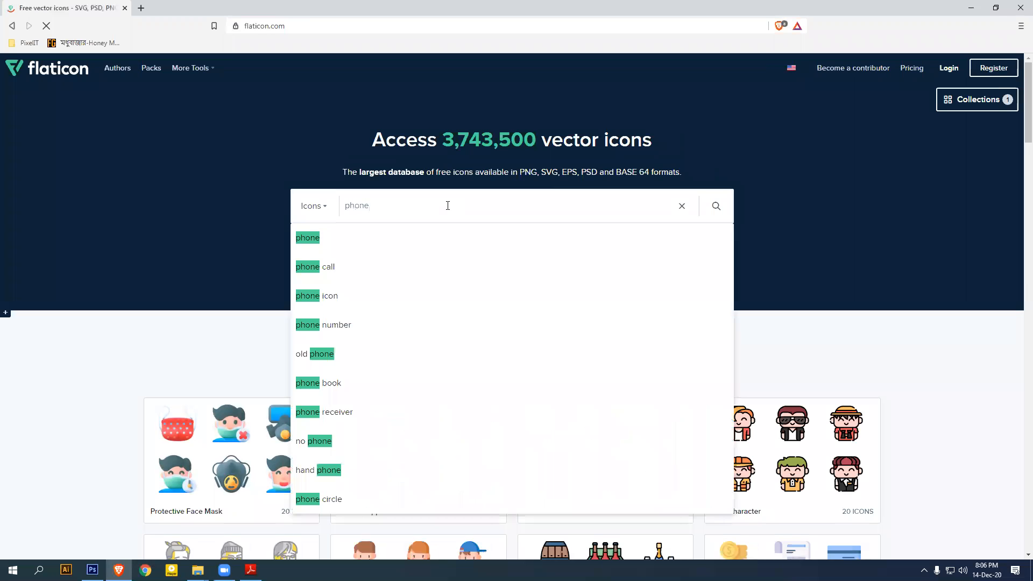
key(Return)
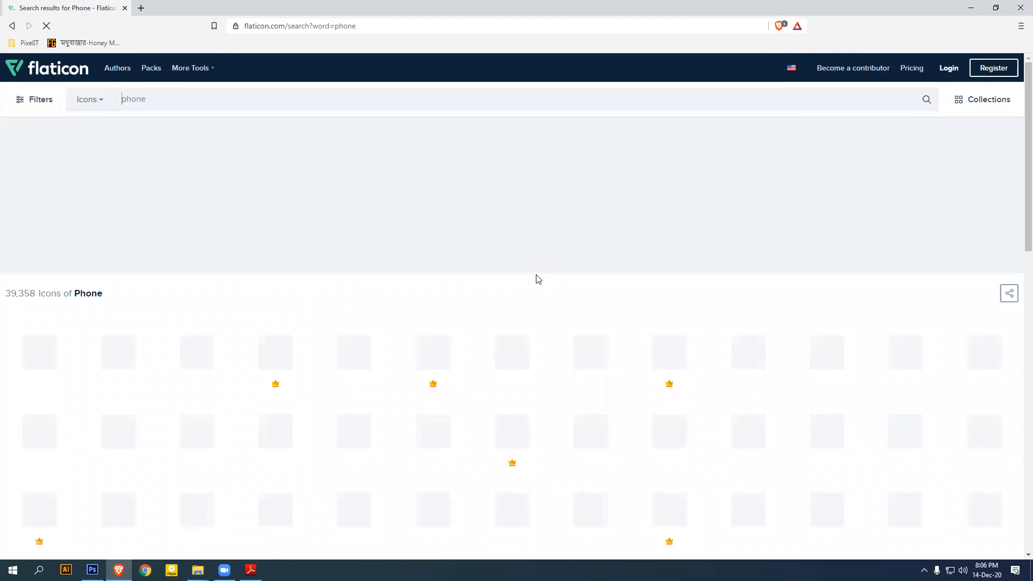
Save the Old Typical Phone icon to the Desktop as old-typical-phone.psd
scroll(560, 242, down, 4)
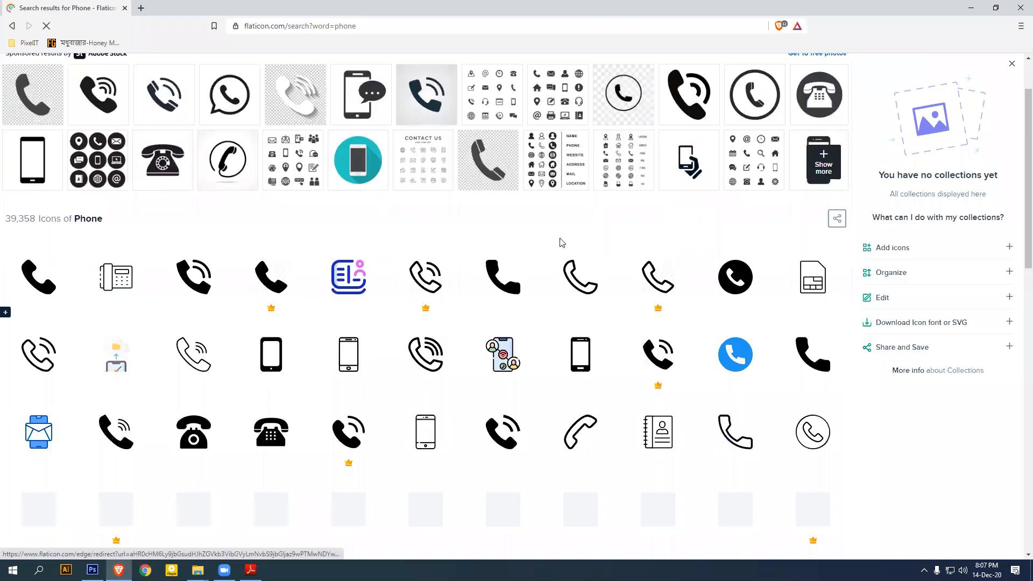
click(260, 297)
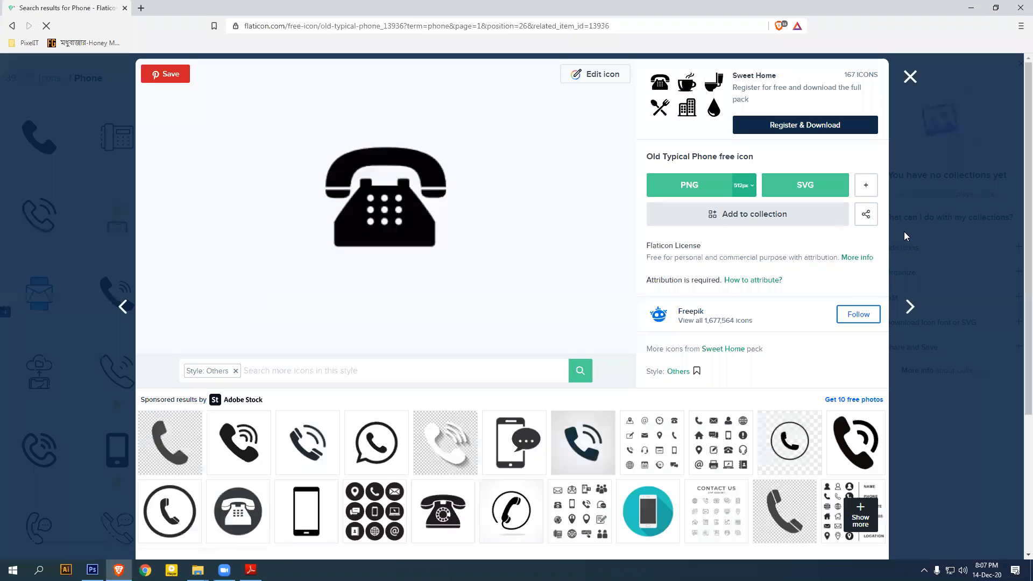
click(866, 184)
click(844, 245)
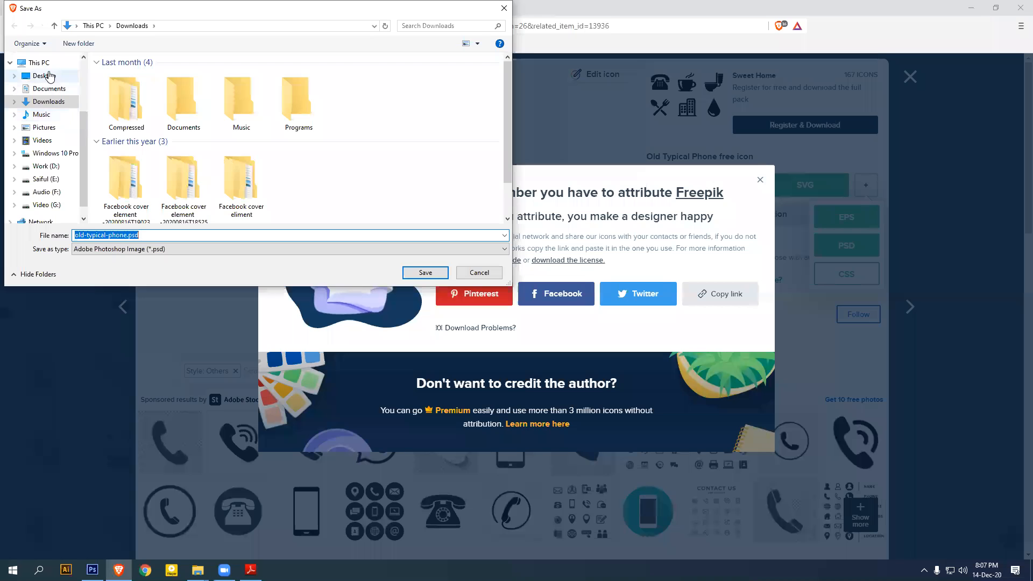
click(59, 76)
click(426, 272)
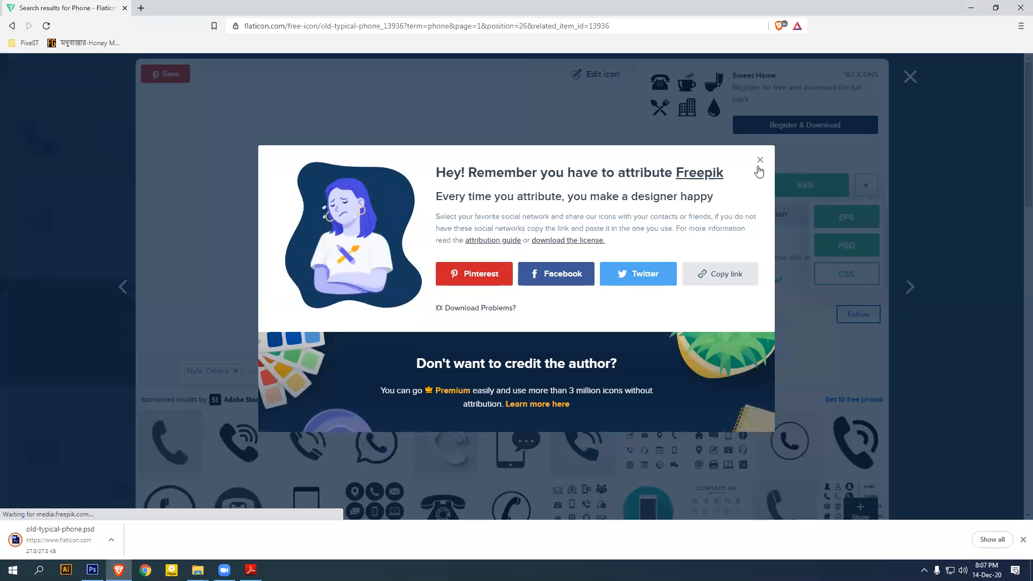
click(761, 180)
click(910, 77)
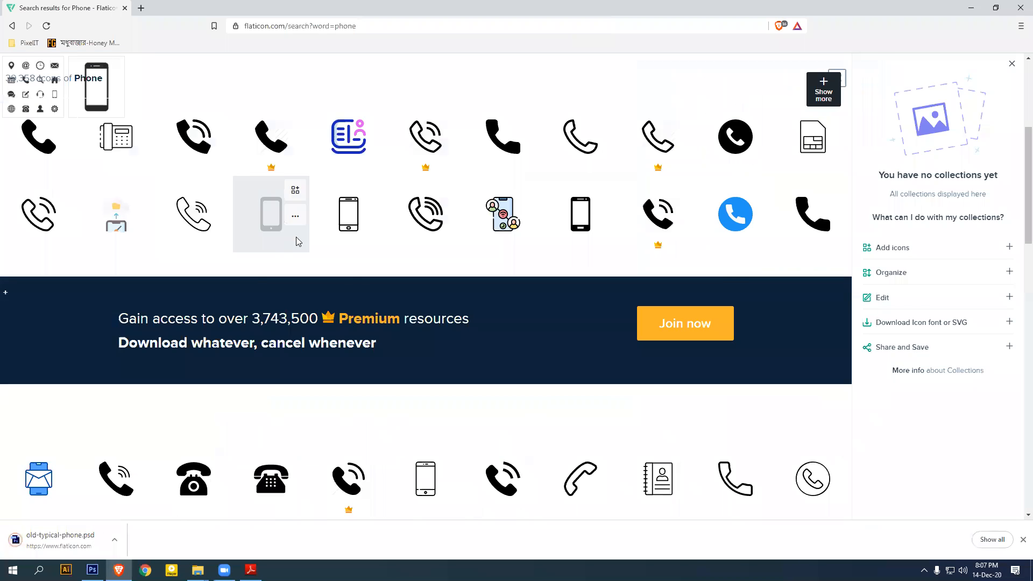
Search Flaticon for mail icons
text(mail)
key(Return)
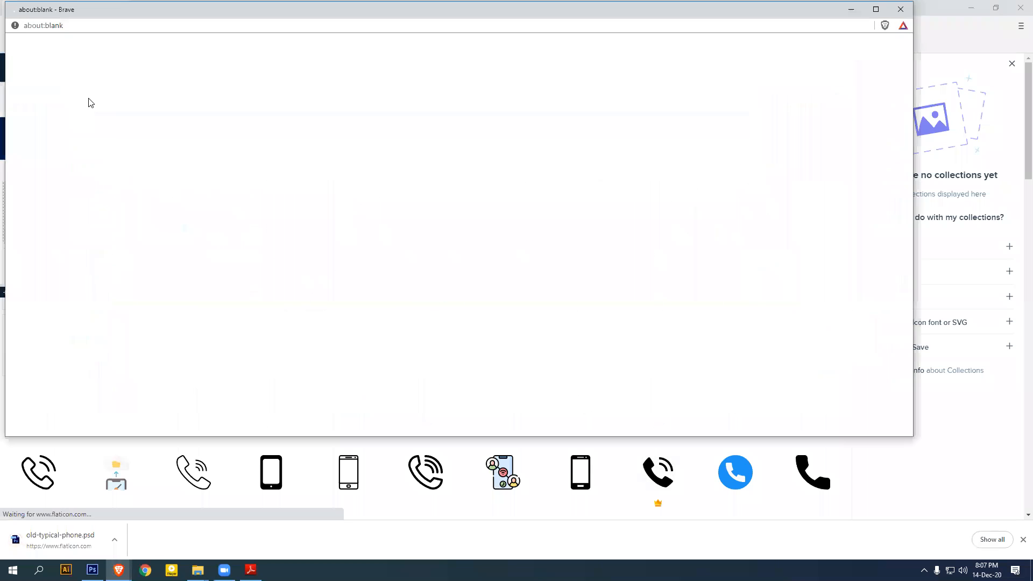
click(898, 10)
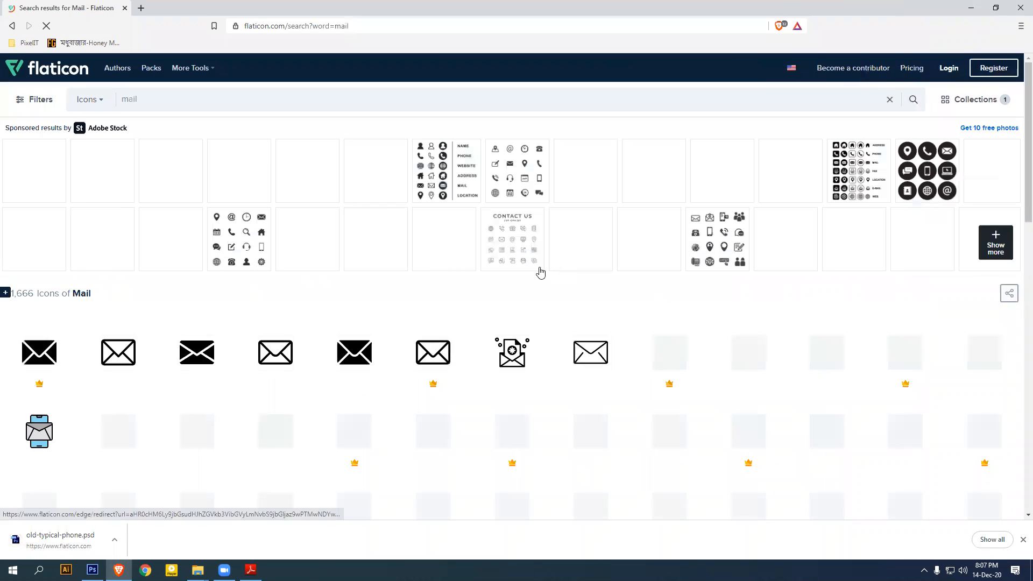
scroll(538, 266, down, 1)
scroll(540, 266, down, 1)
Download the Email icon as email.psd and return to the mail results
click(183, 246)
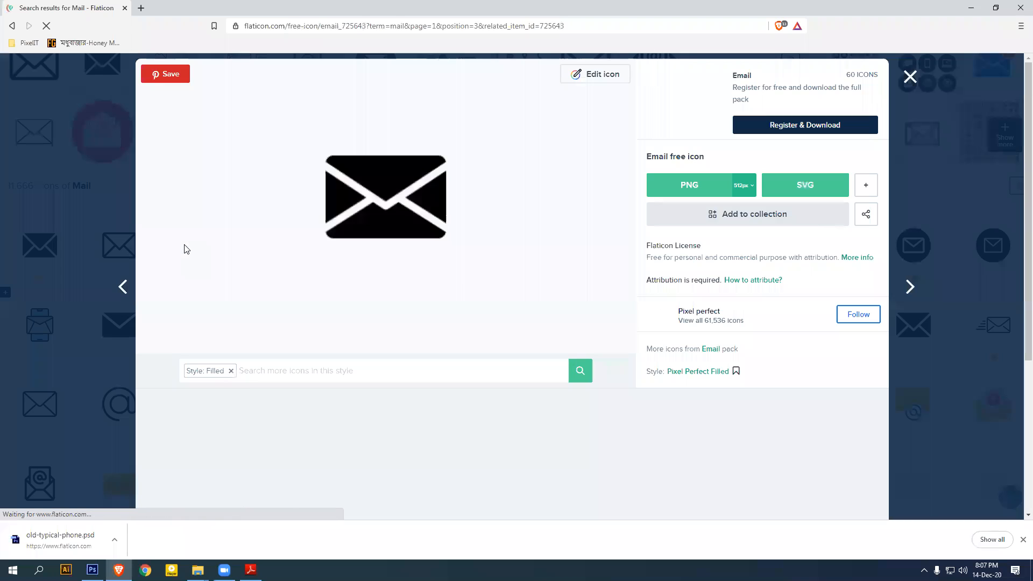
click(864, 189)
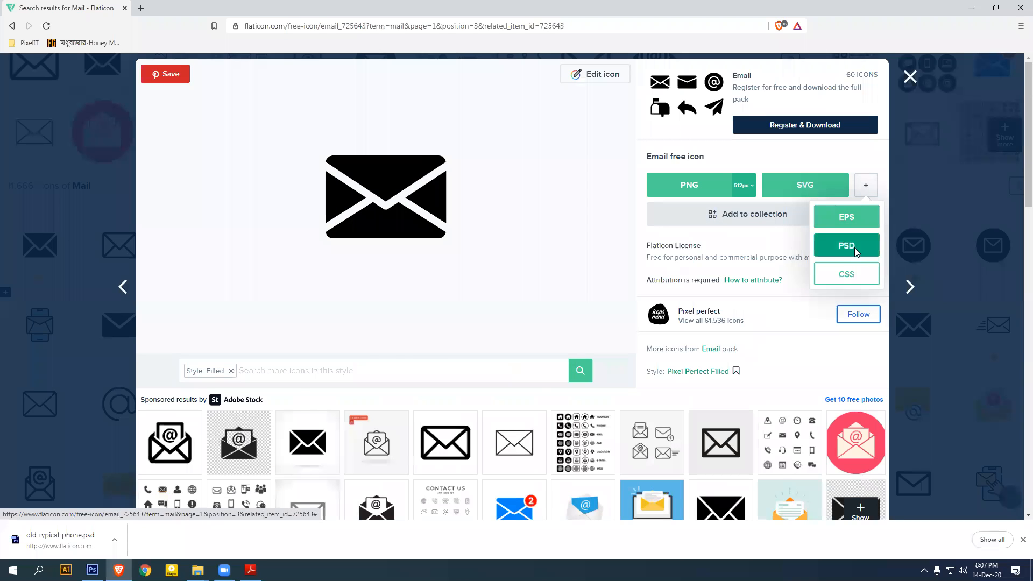
click(846, 243)
click(613, 259)
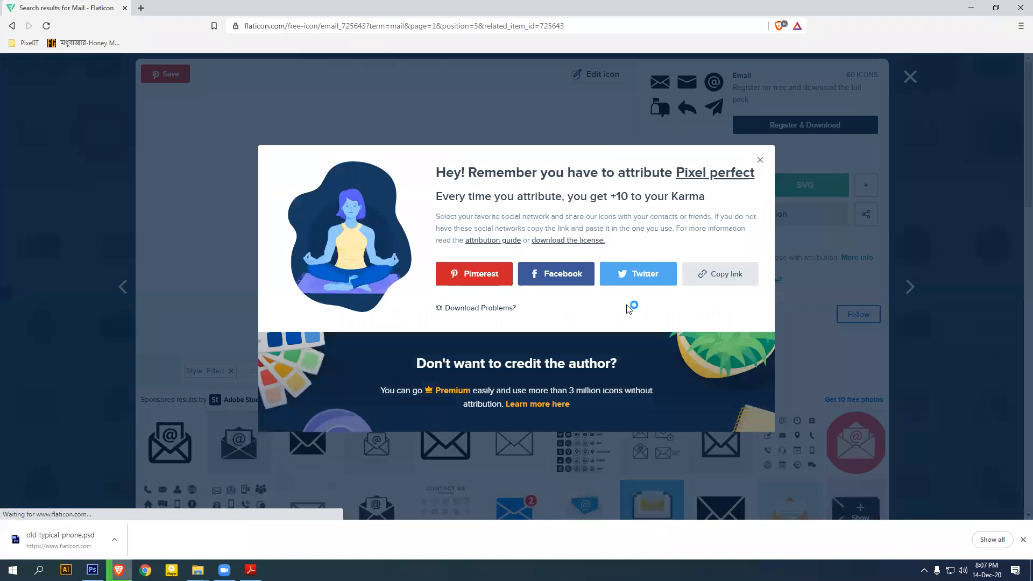
click(426, 273)
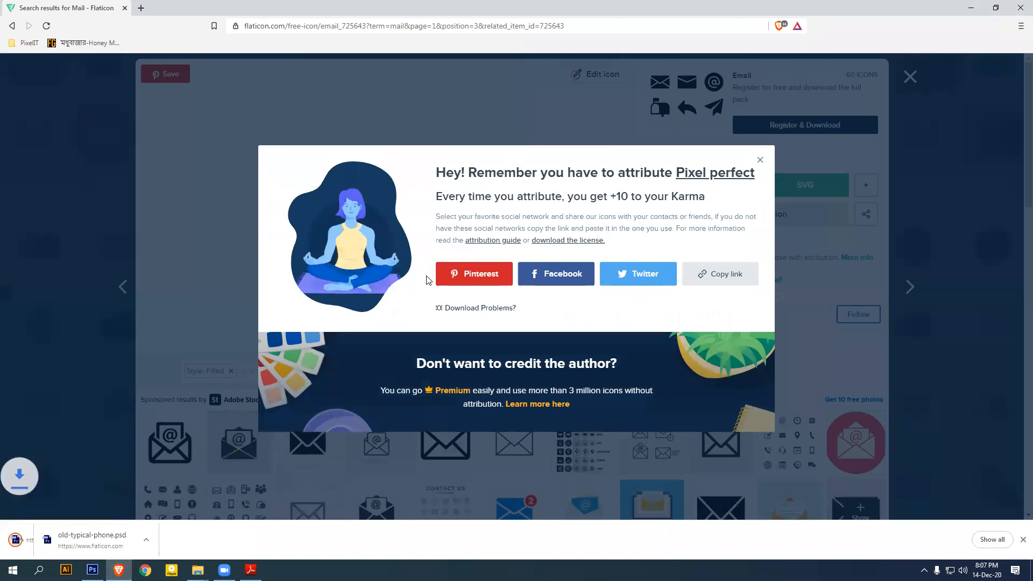
click(761, 161)
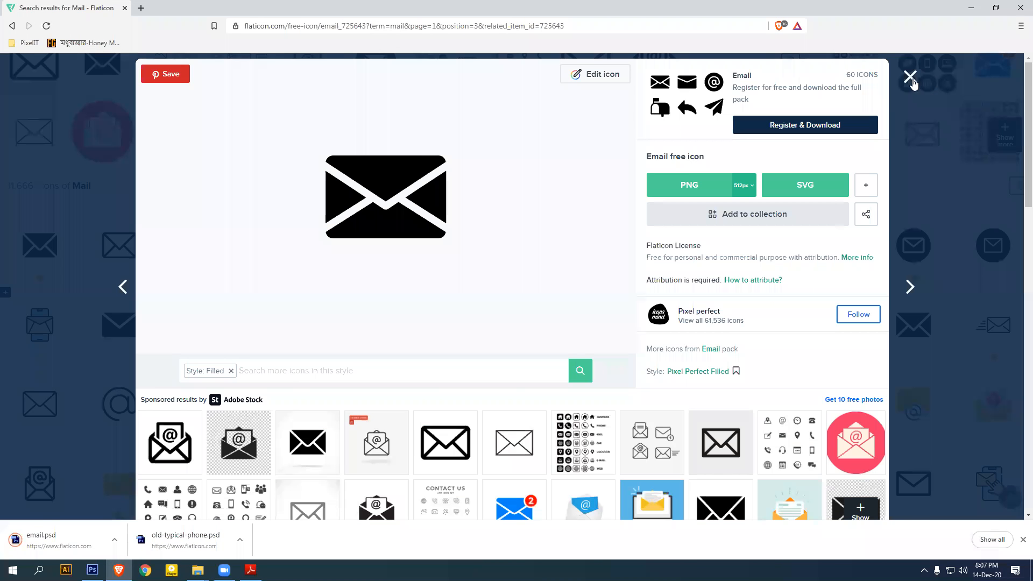
click(910, 76)
scroll(547, 286, up, 3)
drag(164, 97, 91, 101)
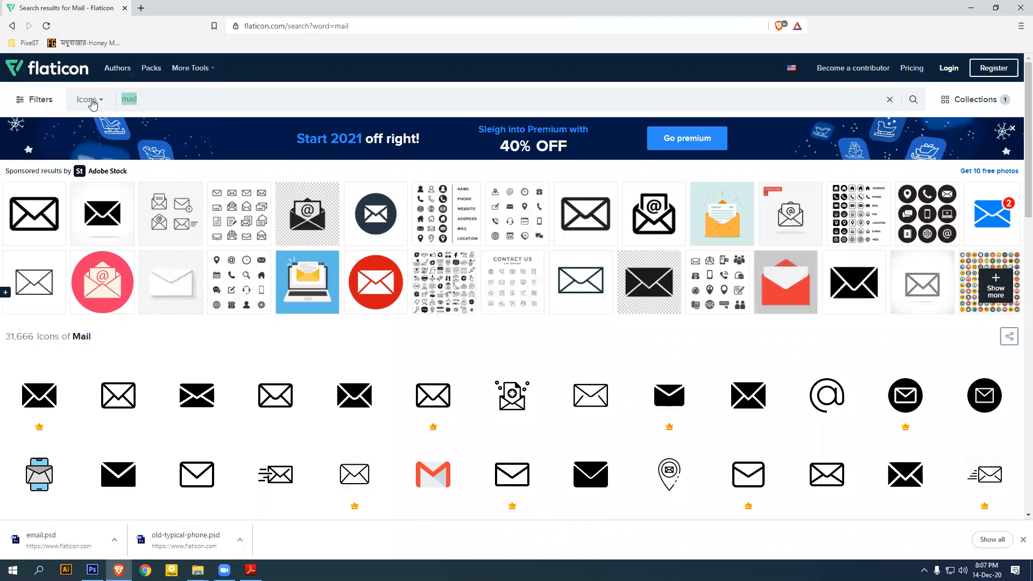
Search 'address' and save the Home Address icon to the Desktop as home-address.psd
text(add)
key(Down)
key(Down)
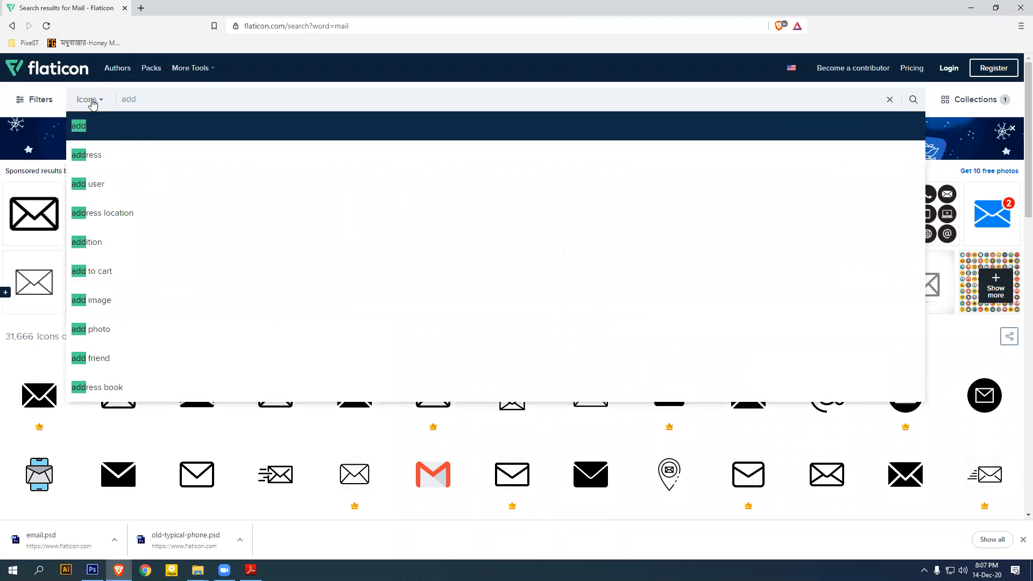
key(Return)
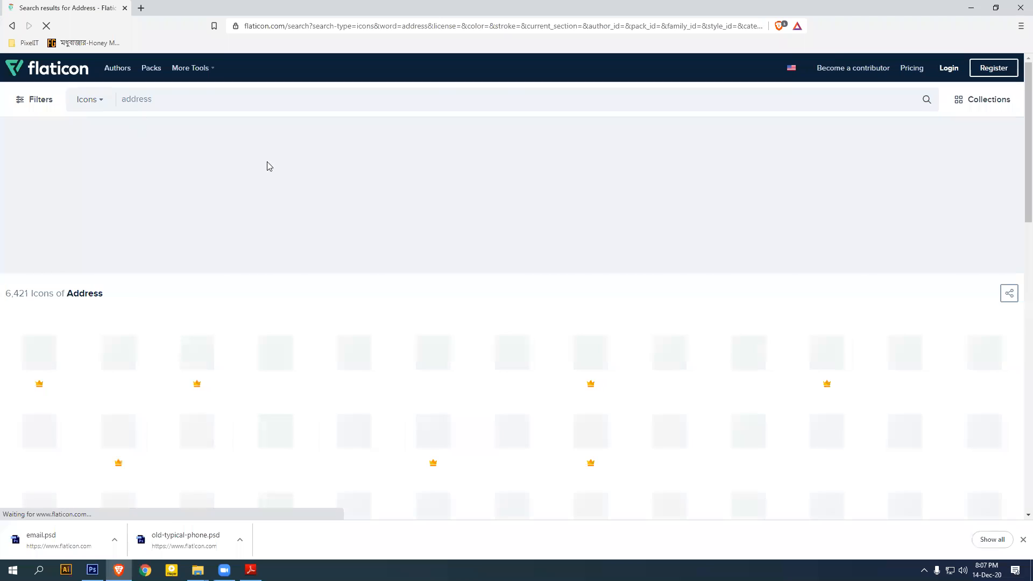
scroll(616, 259, down, 2)
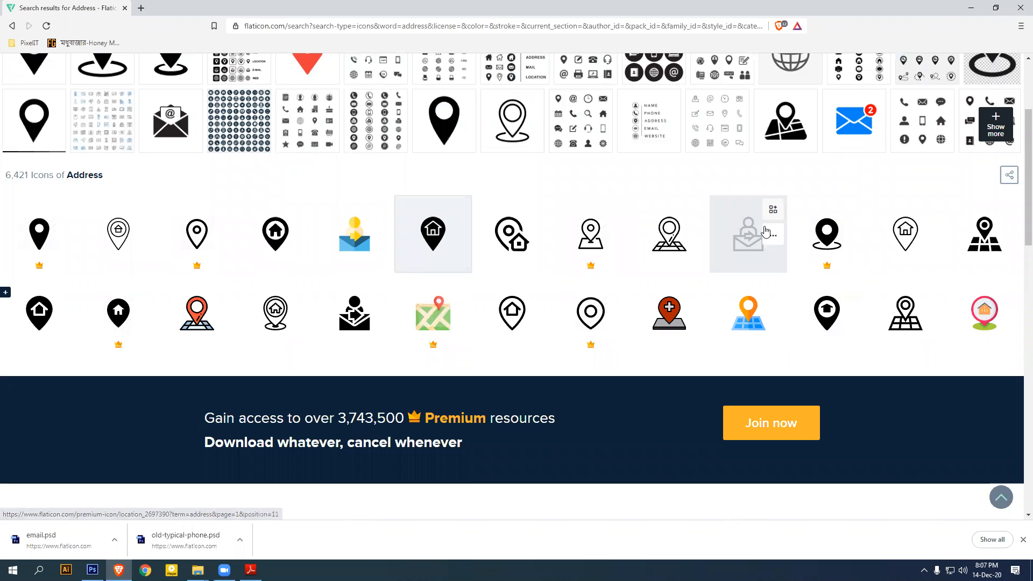
click(417, 235)
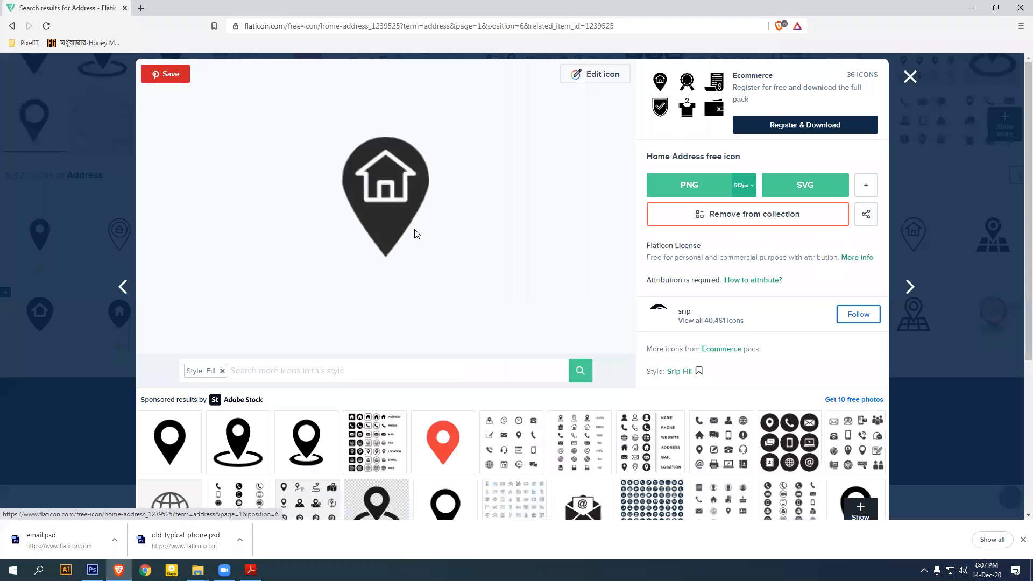
click(869, 186)
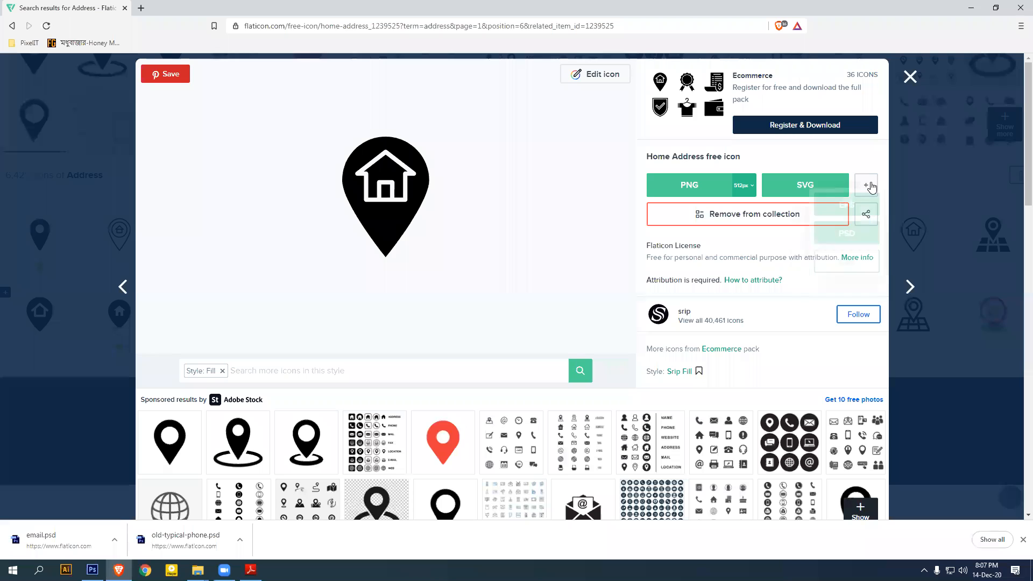
click(840, 245)
click(603, 270)
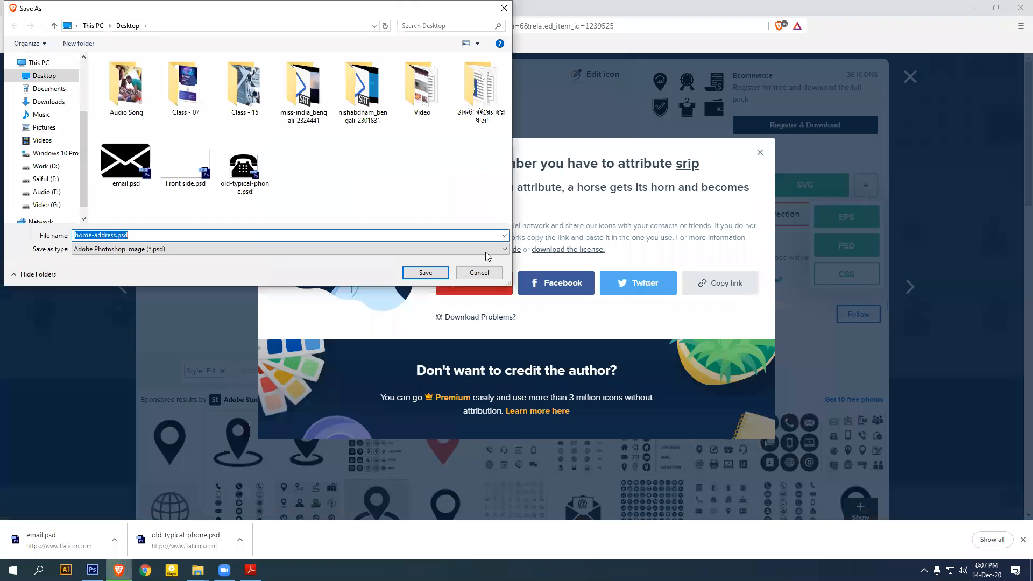
click(425, 273)
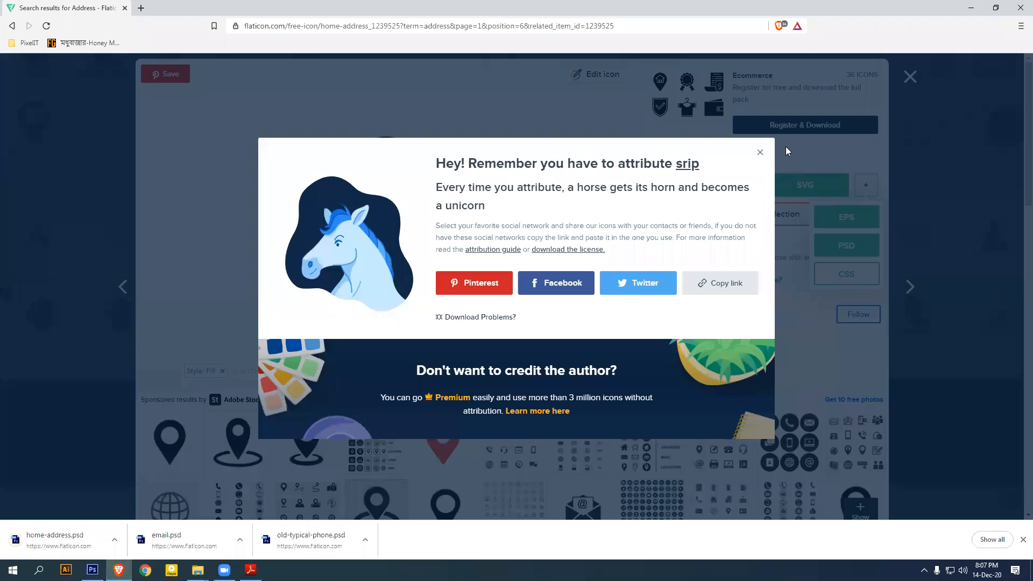
Open old-typical-phone.psd, email.psd and home-address.psd from the Desktop in Photoshop
click(977, 7)
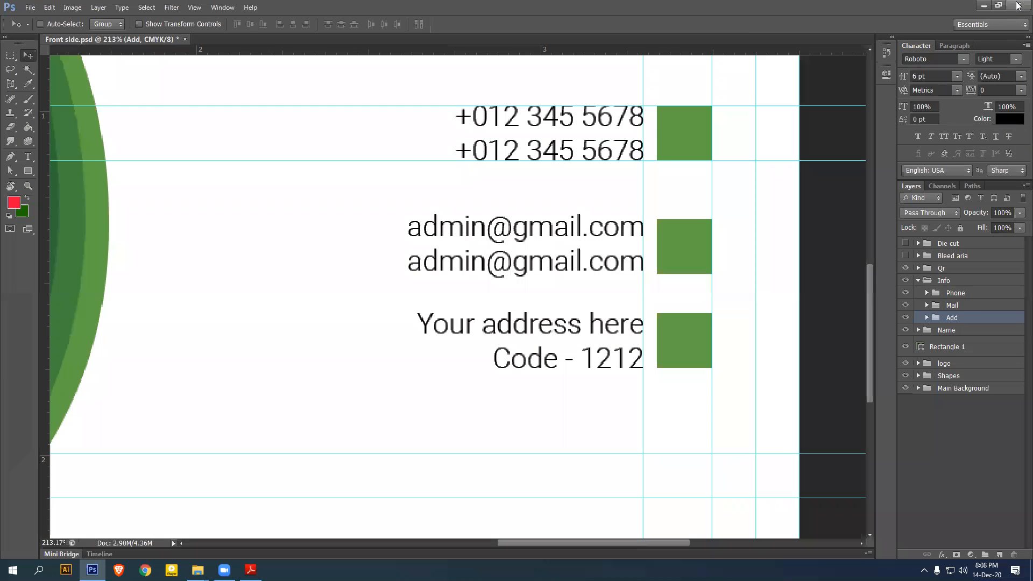
click(980, 5)
click(971, 5)
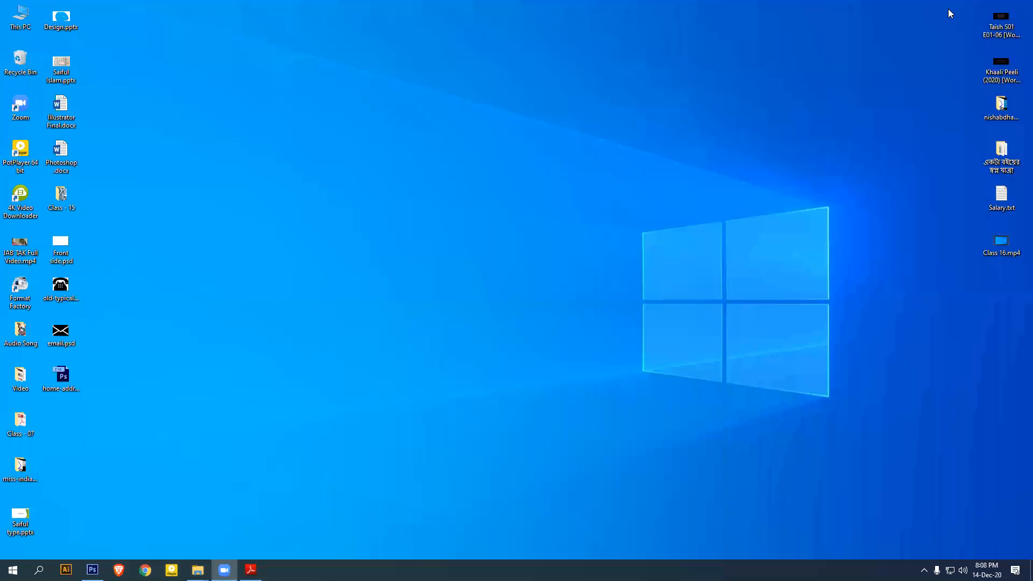
drag(114, 414, 587, 23)
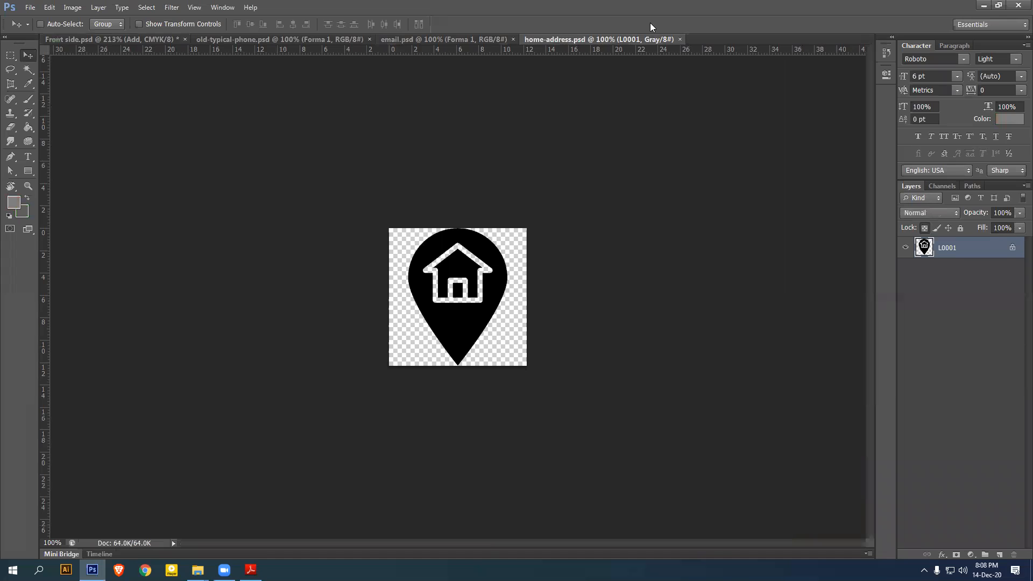
Drag the phone icon into the Front side card and close old-typical-phone.psd
click(221, 41)
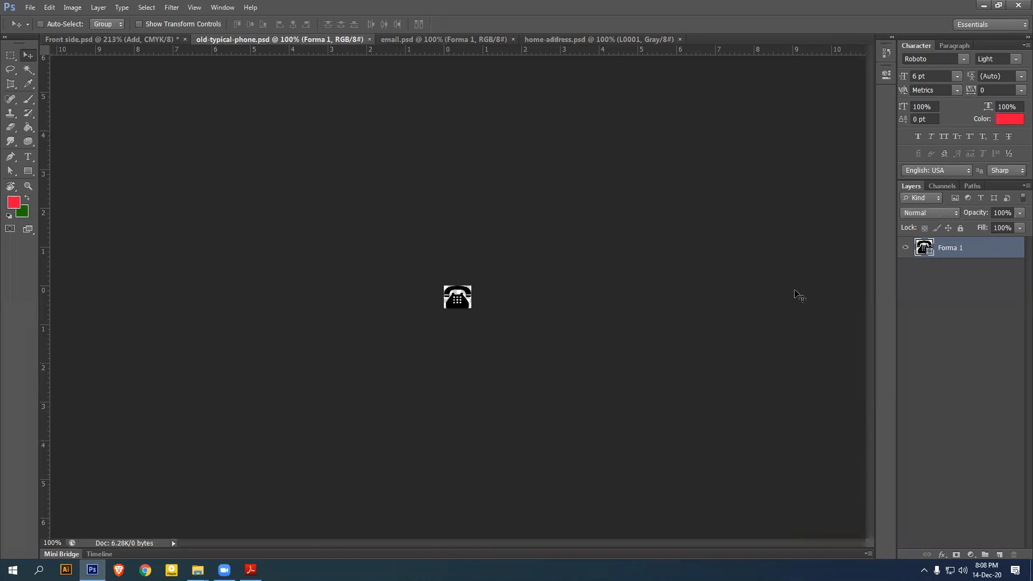
drag(464, 309, 326, 319)
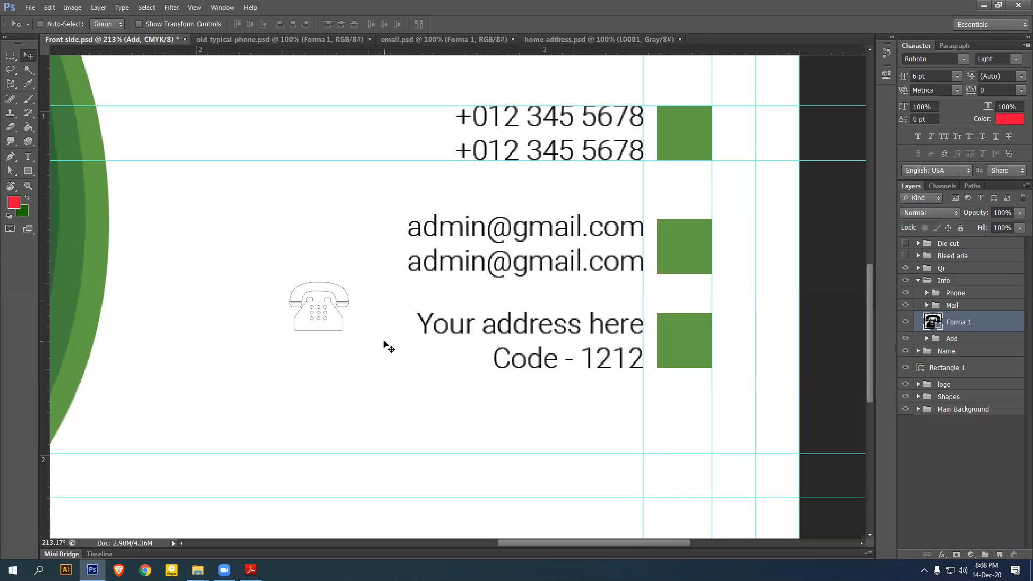
click(295, 39)
click(383, 40)
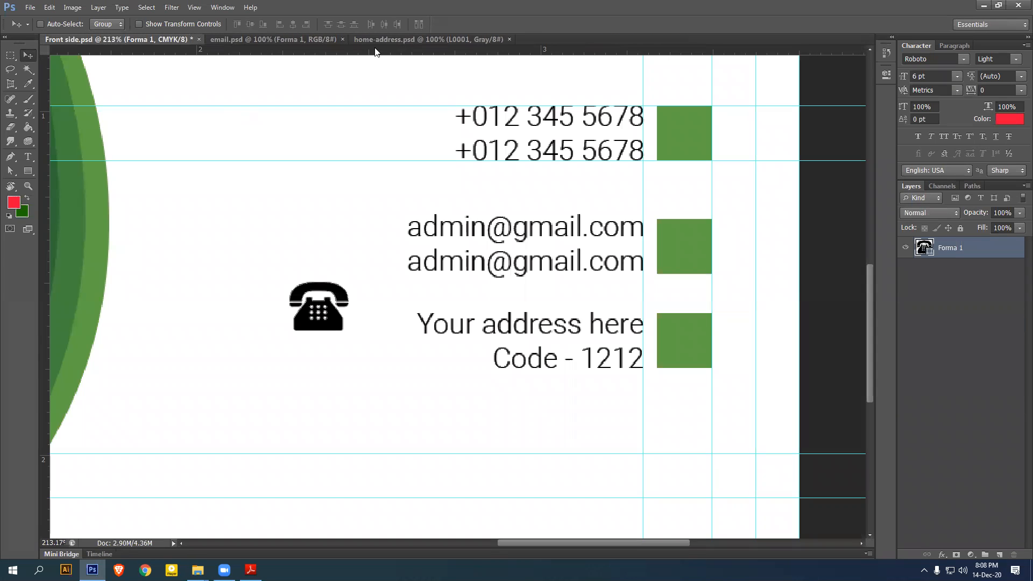
Bring the envelope and unlocked house-pin icons into the Front side card, closing email.psd
click(316, 41)
drag(509, 280, 369, 309)
click(342, 40)
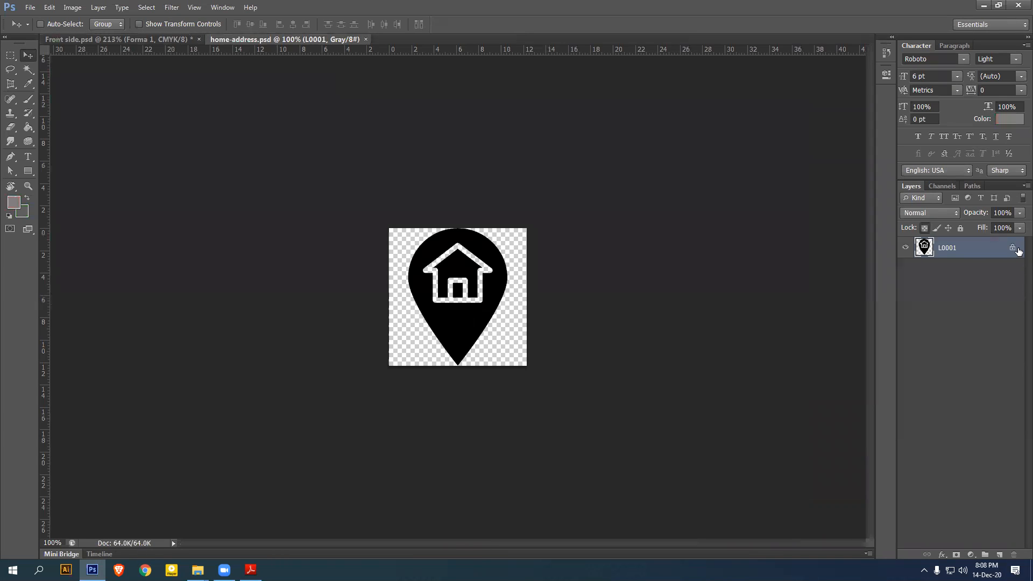
click(924, 228)
drag(460, 323, 368, 225)
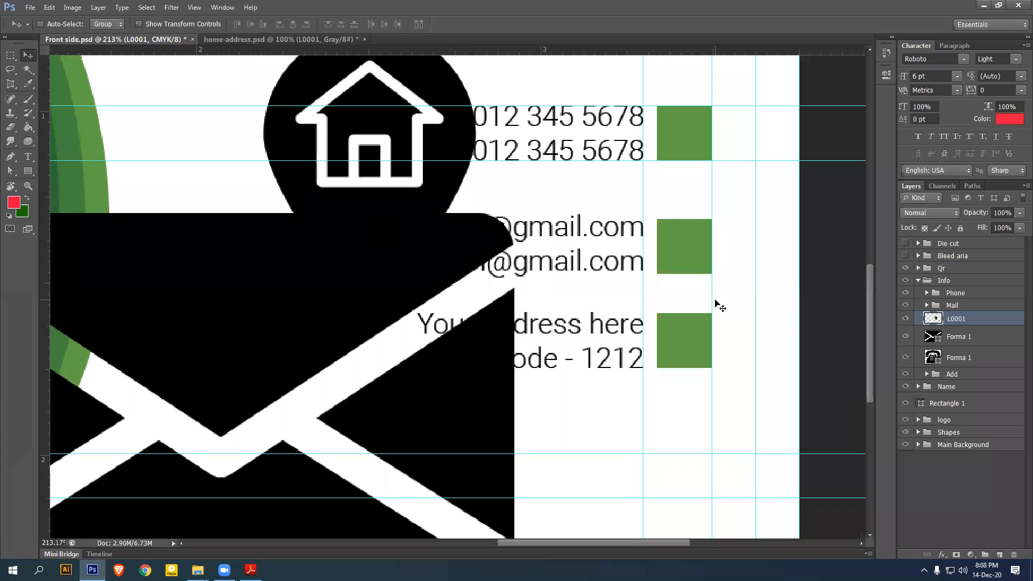
Rename the icon layers Add, Mail and Phone and drag Phone and Mail into their groups
double_click(957, 319)
text(Add)
key(Return)
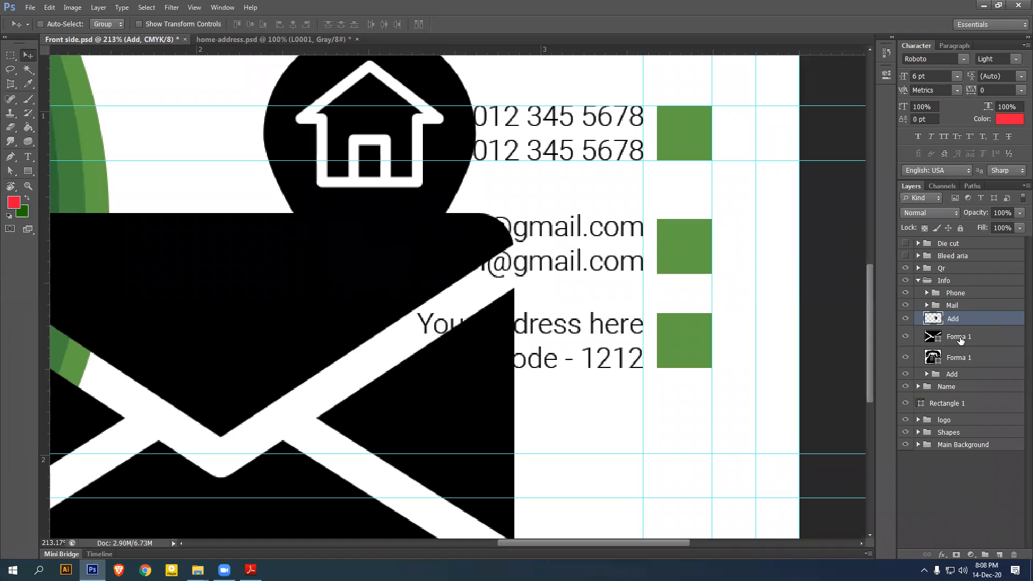
double_click(958, 337)
text(Ma)
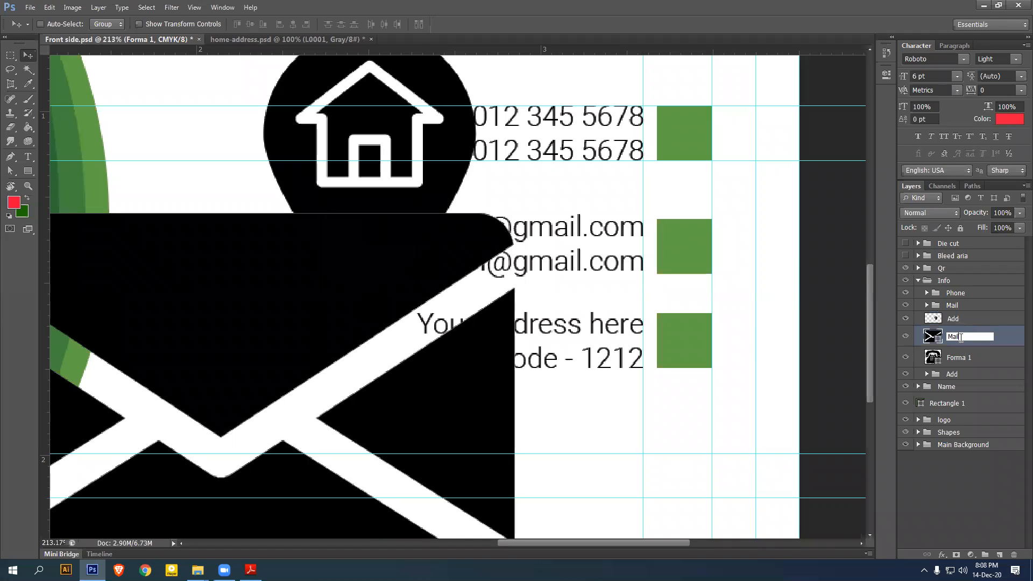
text(il)
key(Return)
double_click(958, 357)
text(Phone)
key(Return)
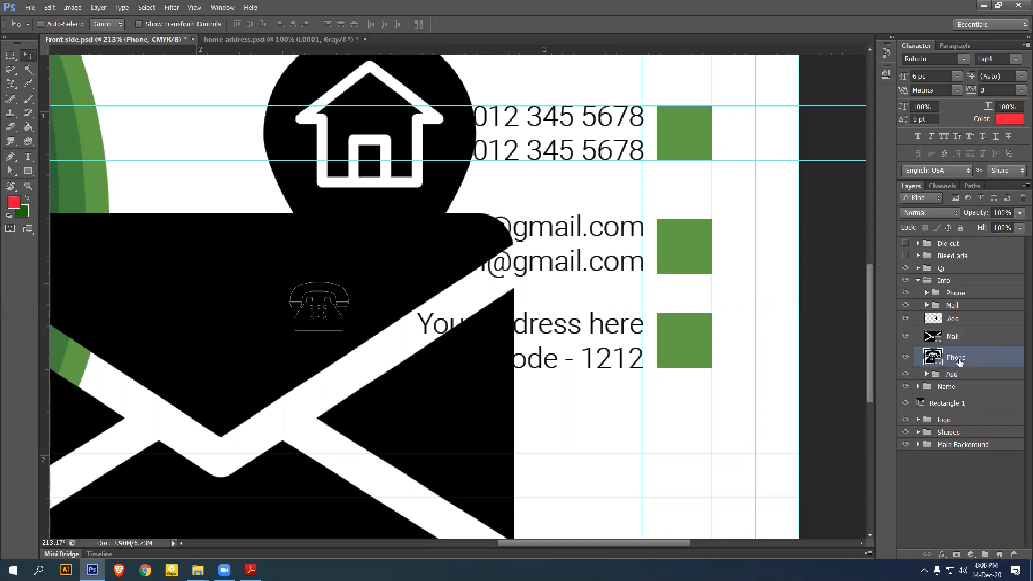
drag(966, 359, 964, 292)
mouse_move(963, 339)
mouse_down()
mouse_move(958, 307)
mouse_move(967, 337)
mouse_up()
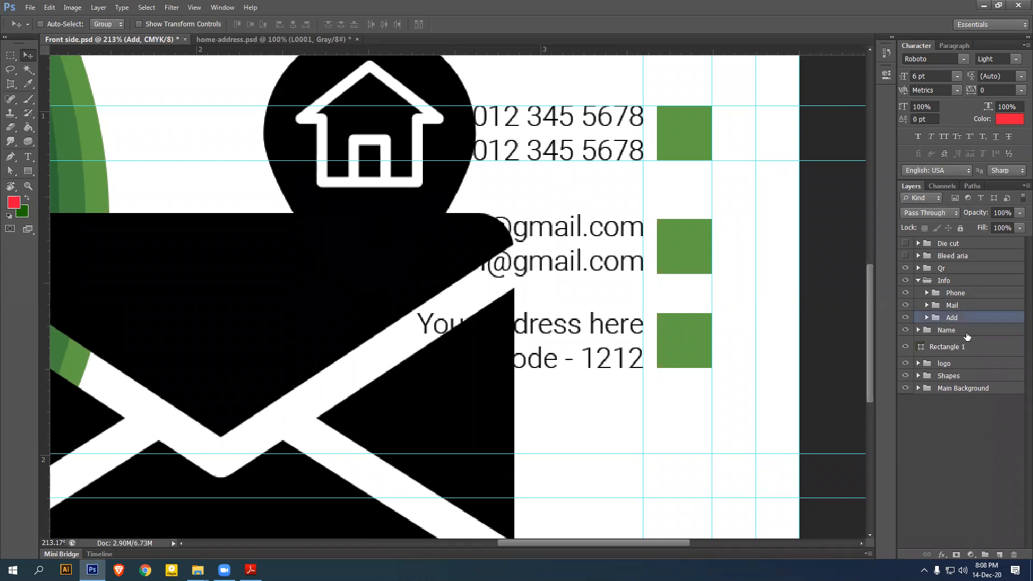
Hide the Add and Mail groups, then move the phone icon above and onto the green Rectangle 3
click(906, 318)
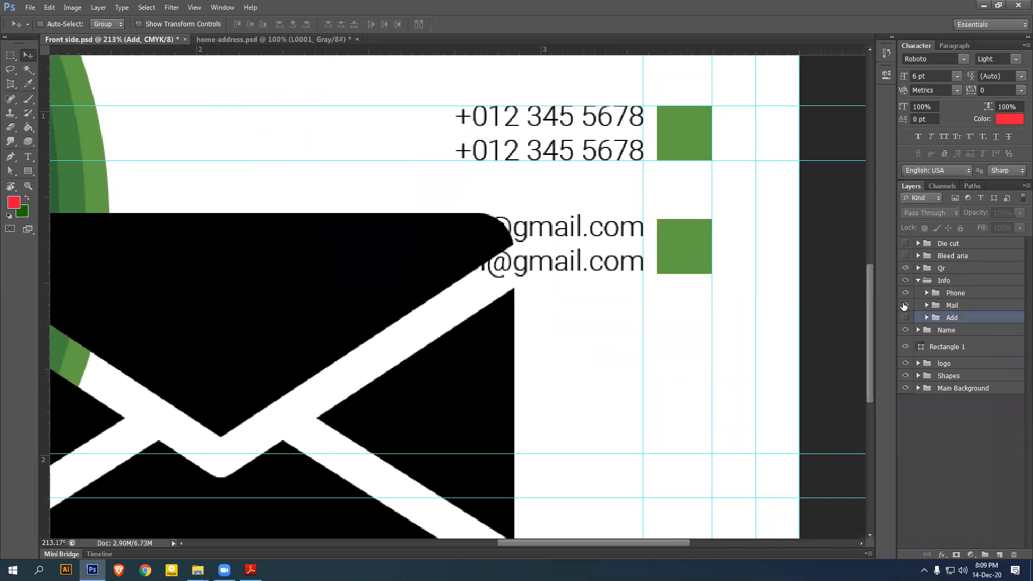
click(906, 305)
click(949, 295)
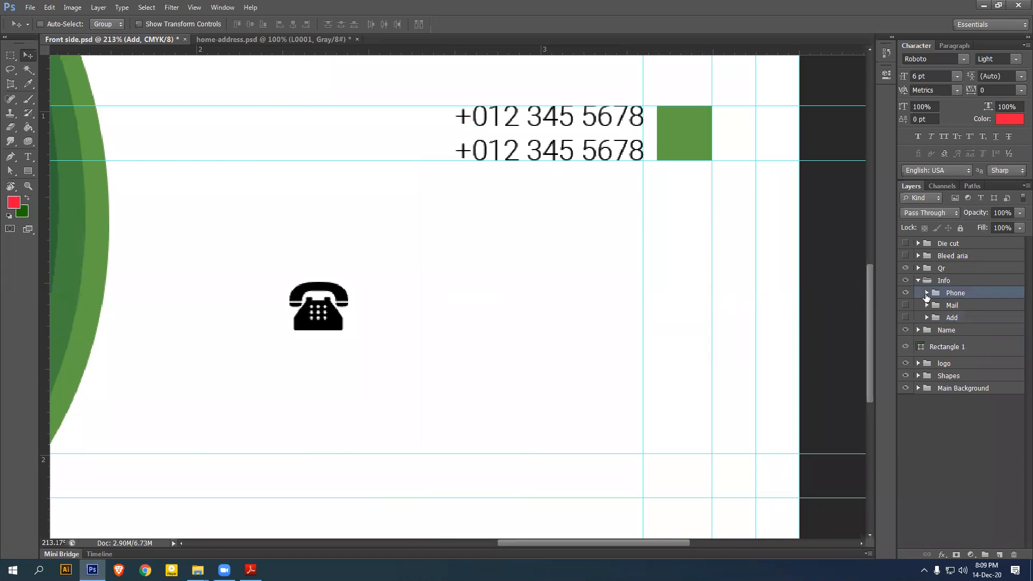
drag(675, 206, 579, 457)
drag(574, 308, 574, 185)
click(926, 293)
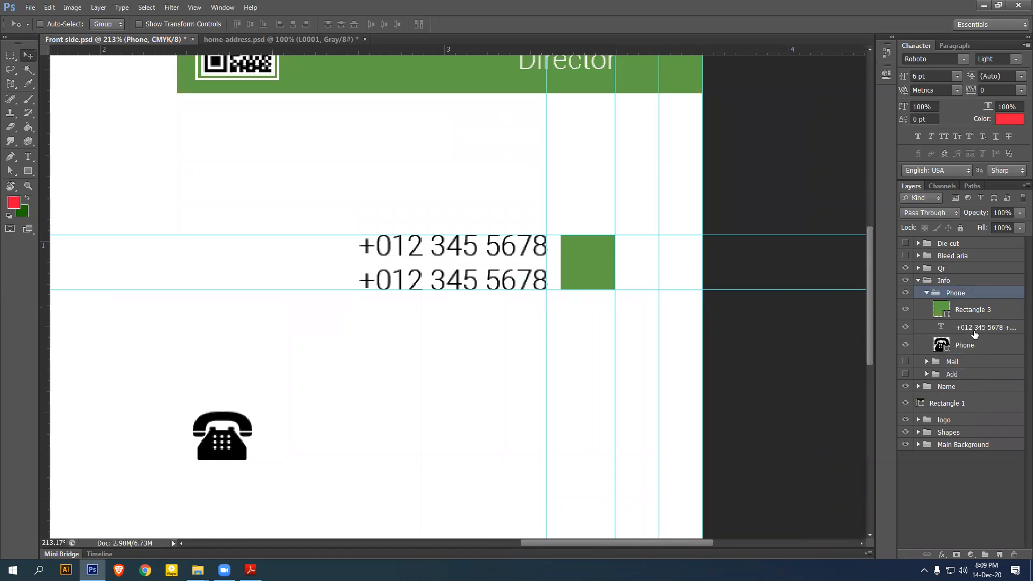
drag(963, 348, 965, 304)
drag(211, 435, 617, 247)
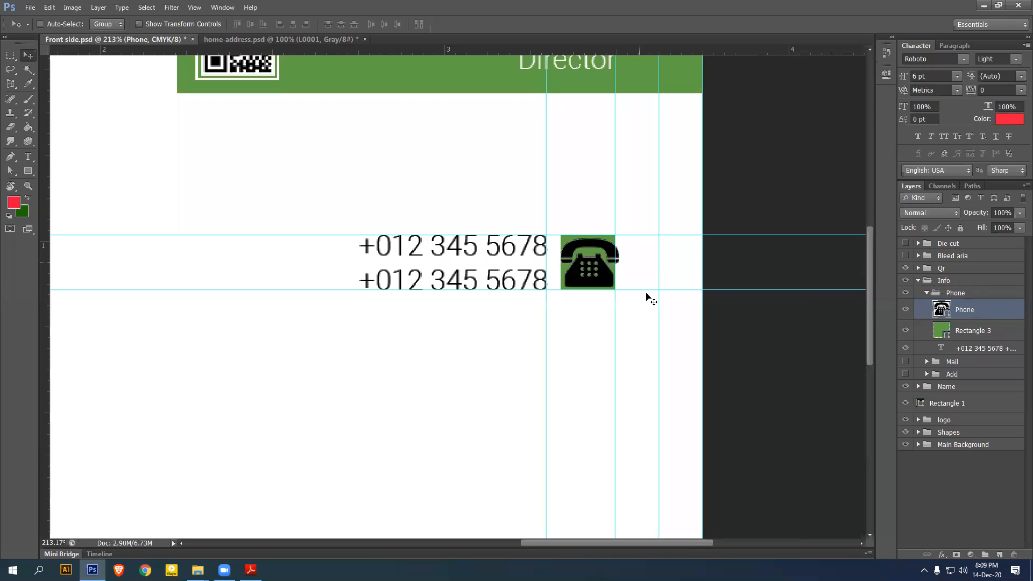
Shrink the phone icon to about 51% and fill it white
key(ctrl+t)
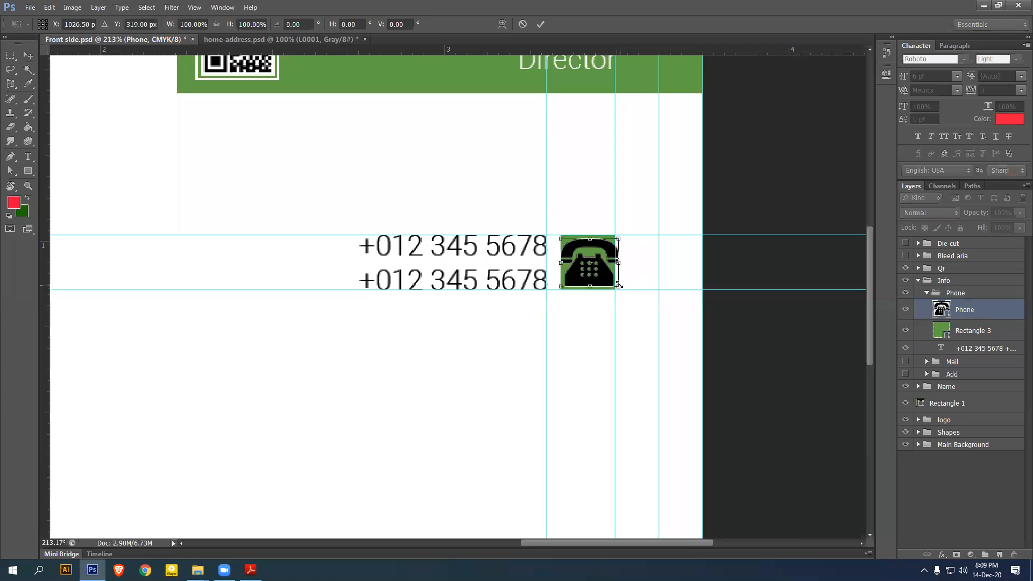
drag(619, 286, 604, 275)
key(Return)
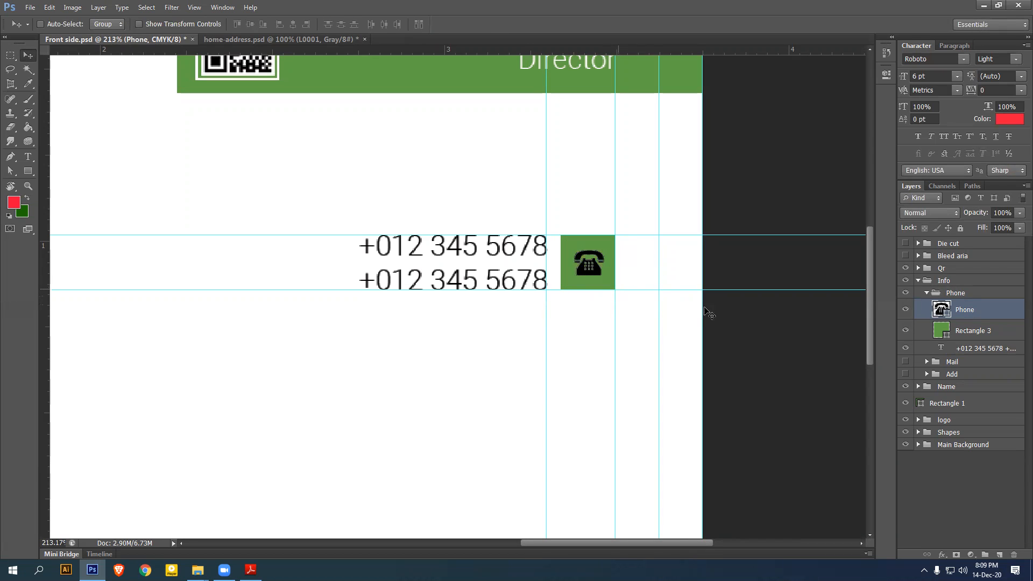
double_click(946, 315)
click(480, 357)
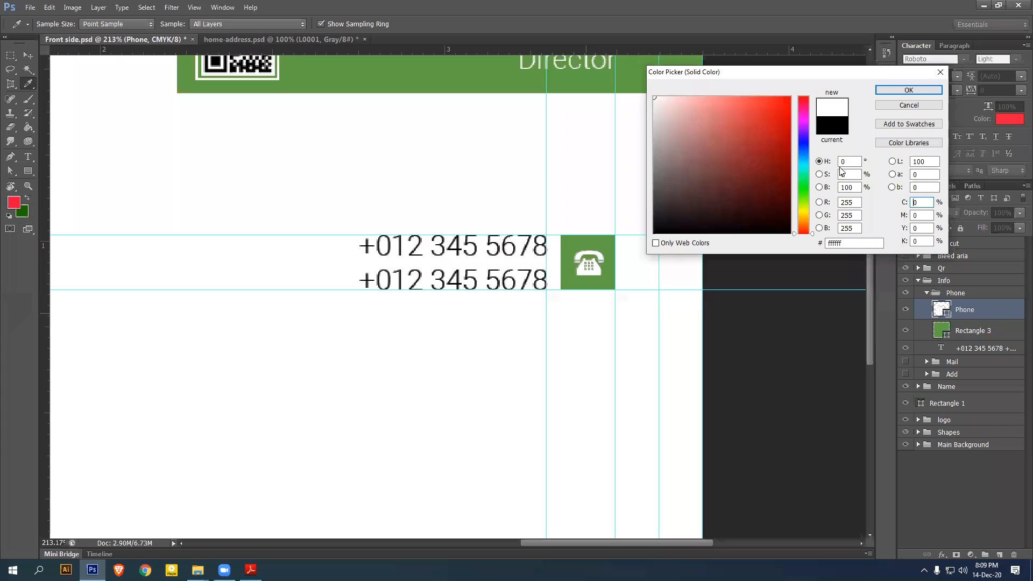
click(910, 91)
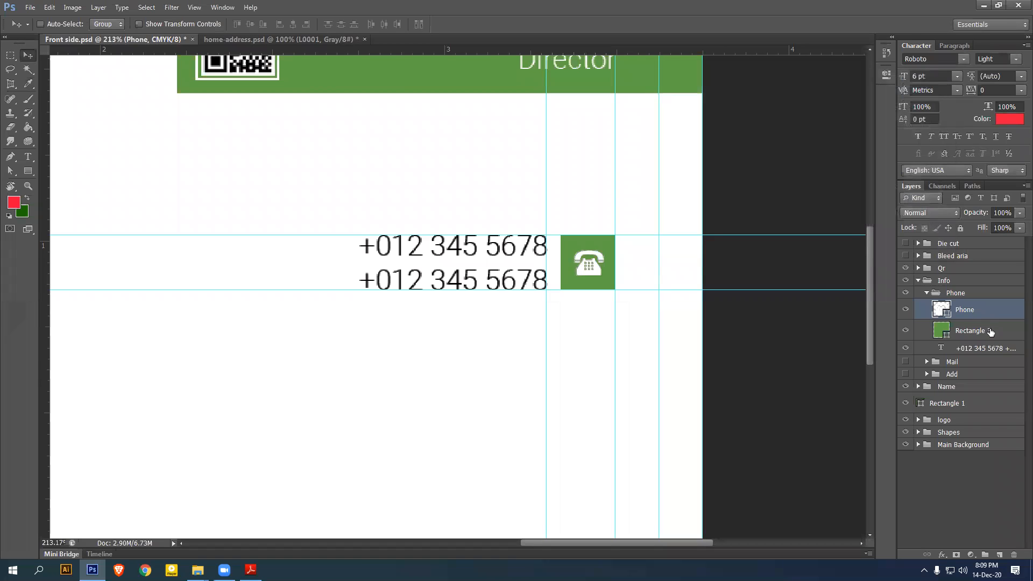
Centre the phone icon horizontally on the green square and add vertical guides through it
ctrl+click(974, 330)
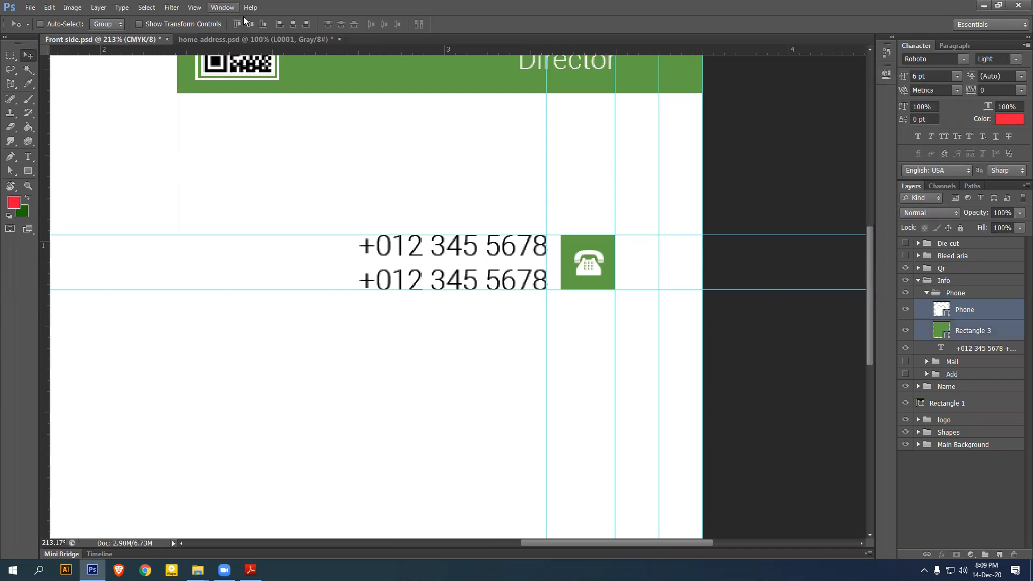
click(296, 25)
drag(46, 216, 602, 300)
drag(95, 210, 575, 286)
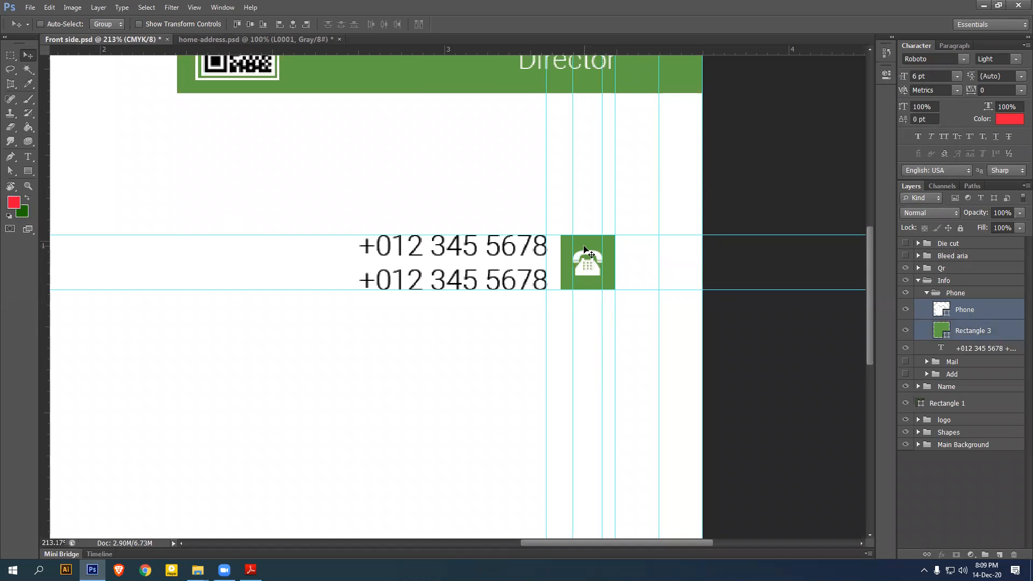
drag(598, 323, 593, 280)
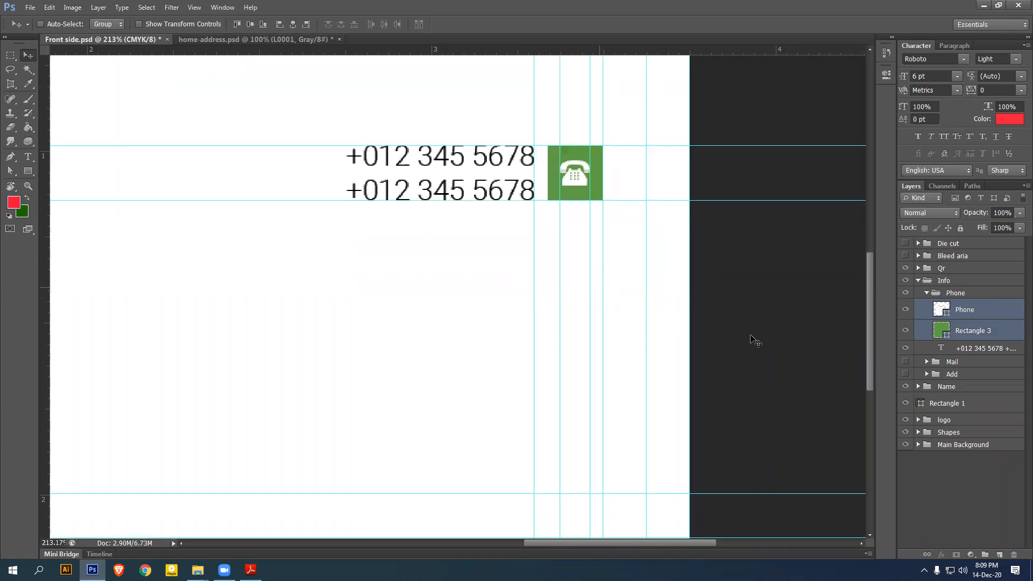
click(926, 293)
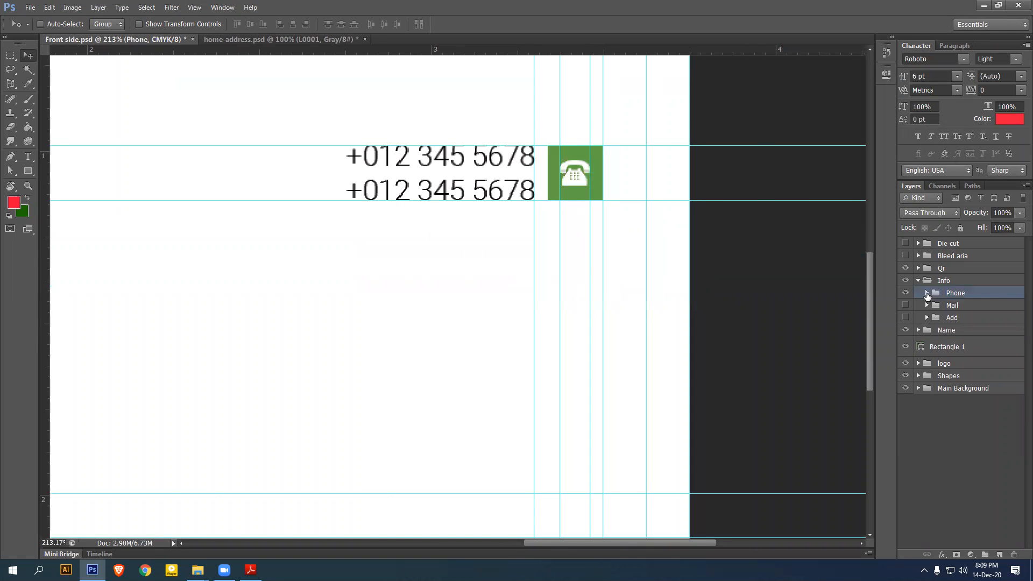
Show the Mail group, stack the envelope above its green square and shrink it to about 9%
click(906, 306)
click(951, 306)
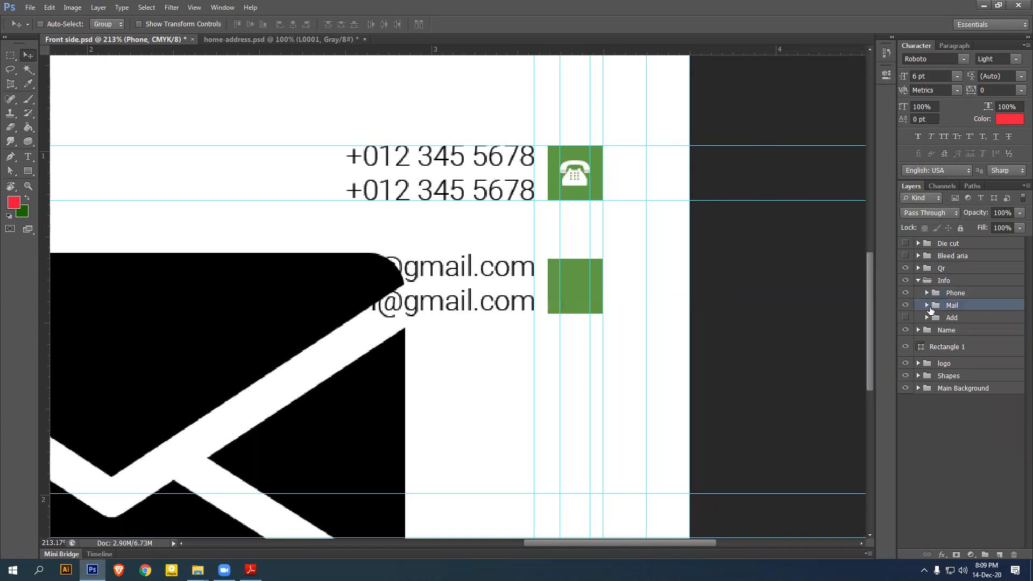
click(927, 305)
drag(969, 358, 970, 322)
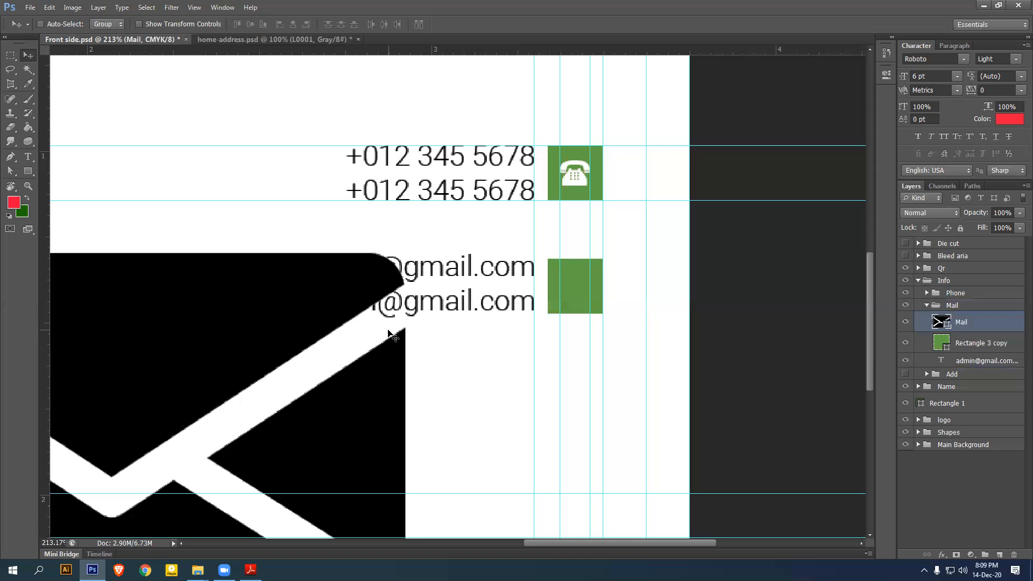
key(ctrl+t)
drag(387, 289, 590, 293)
key(Return)
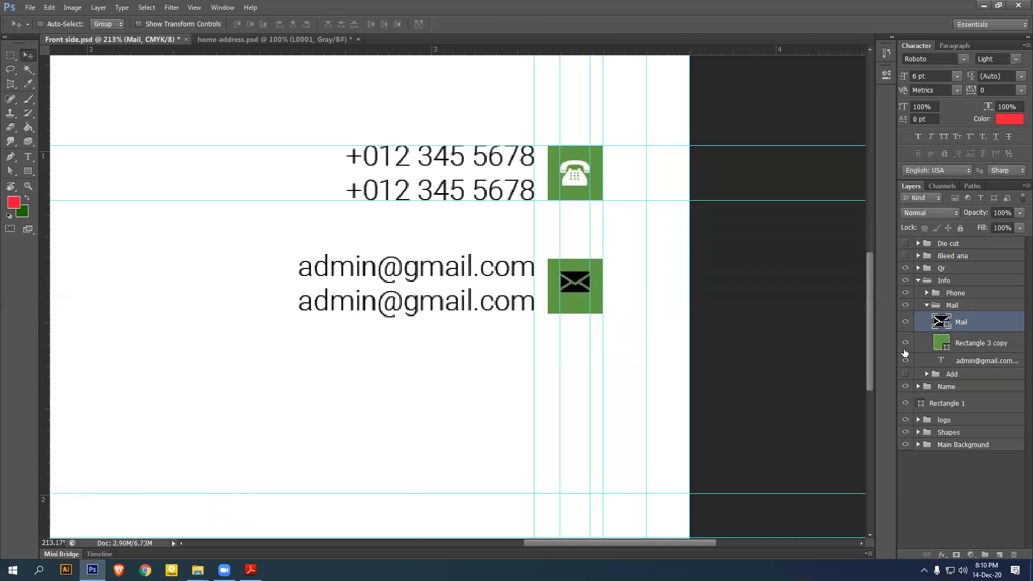
Fill the envelope white (ffffff) and centre it vertically on the green square Rectangle 3 copy
double_click(942, 321)
text(ffffff)
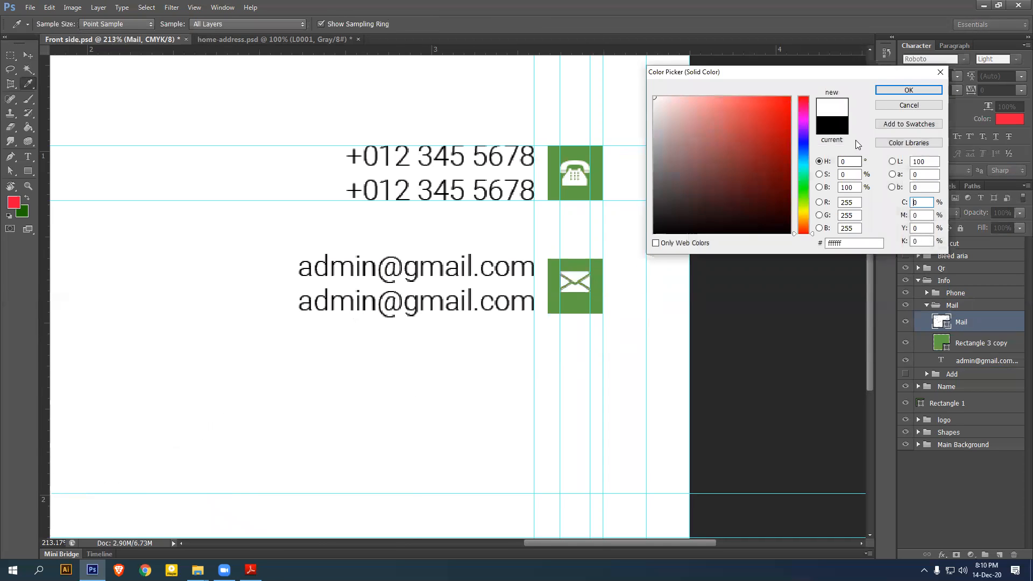
click(910, 88)
shift+click(977, 342)
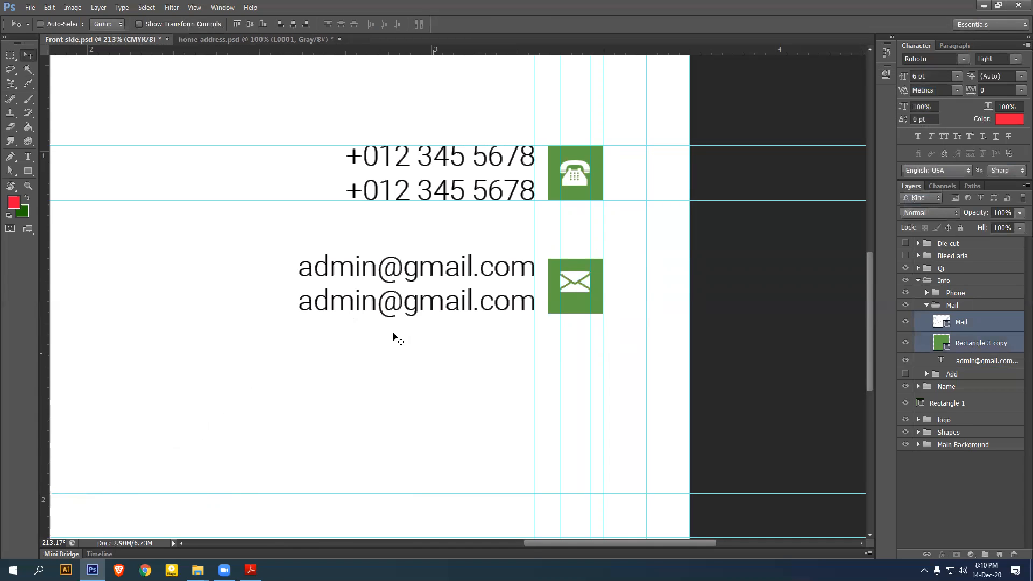
click(252, 25)
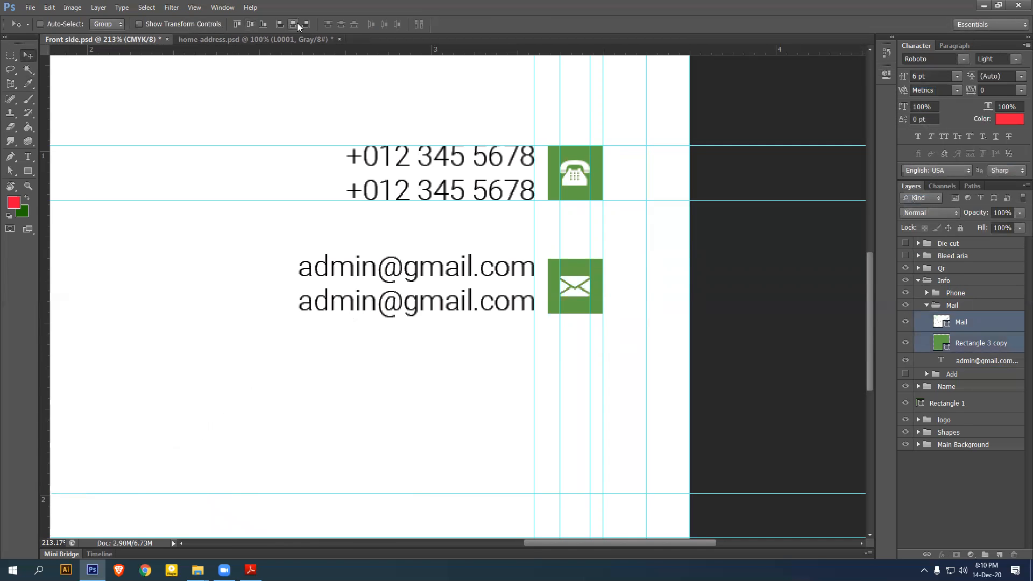
click(930, 310)
click(925, 305)
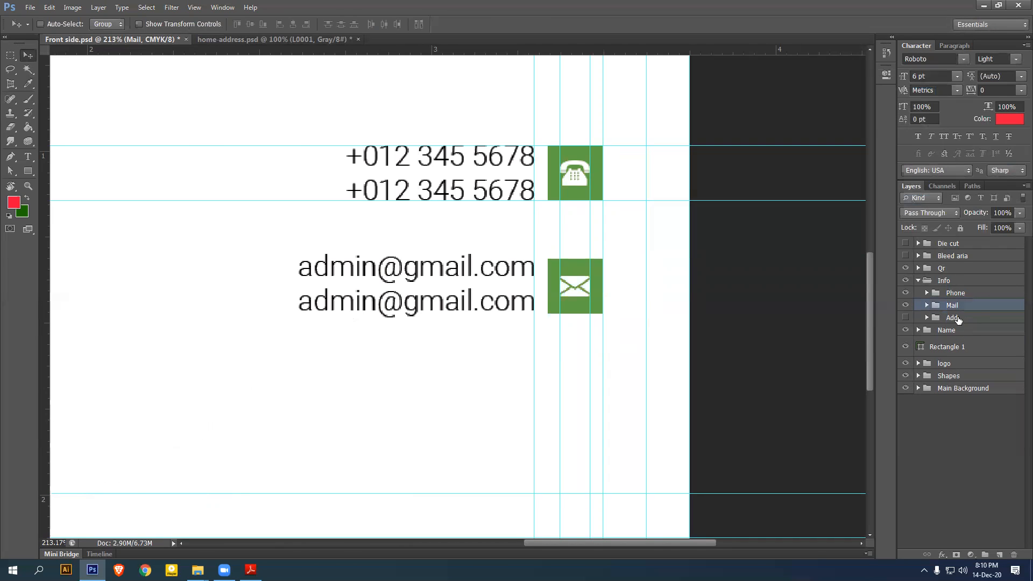
Show the Add group, move the home pin above the green square and give it a white Color Overlay
click(957, 318)
click(906, 319)
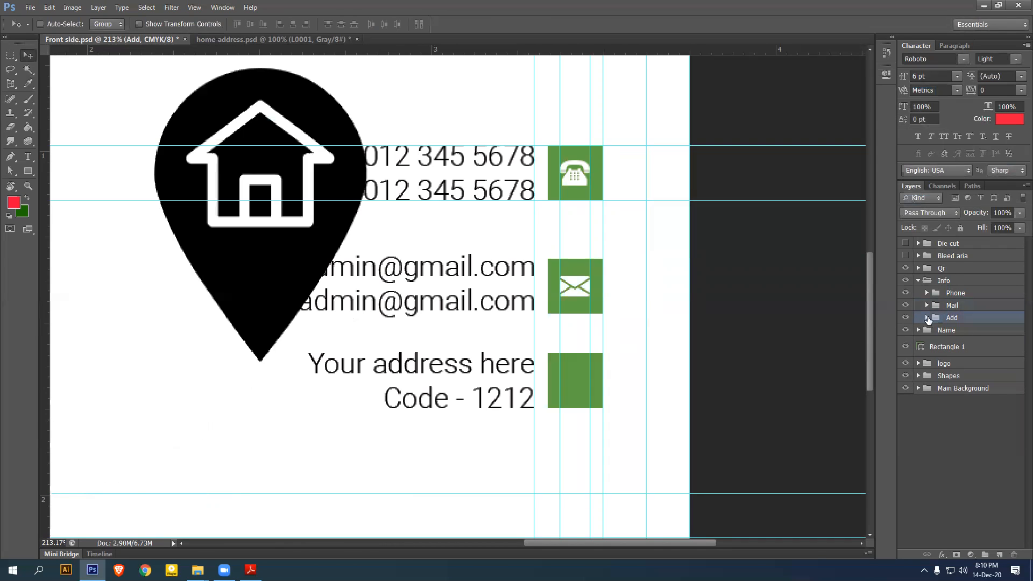
click(927, 318)
click(968, 369)
drag(968, 369, 964, 330)
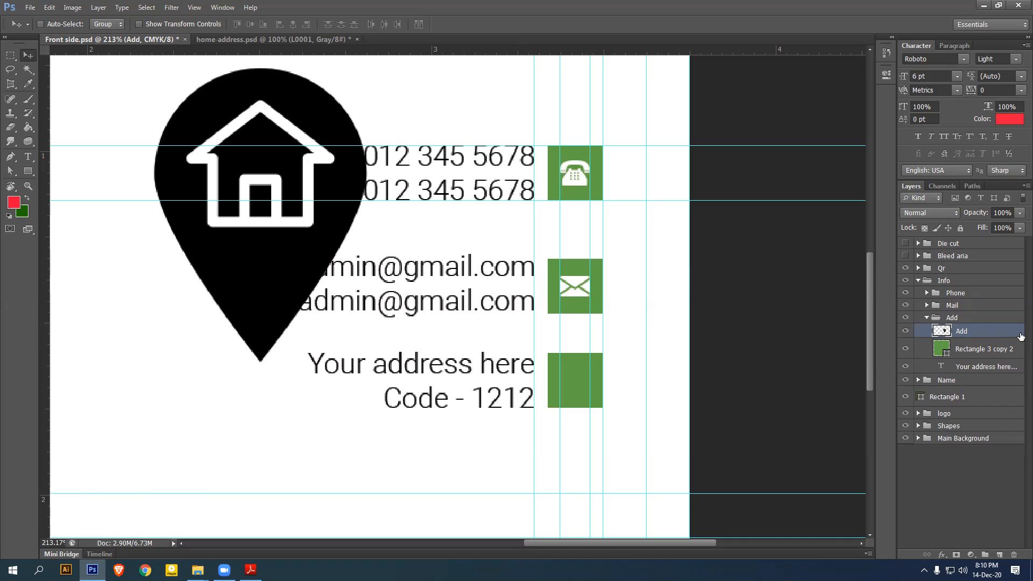
double_click(1001, 333)
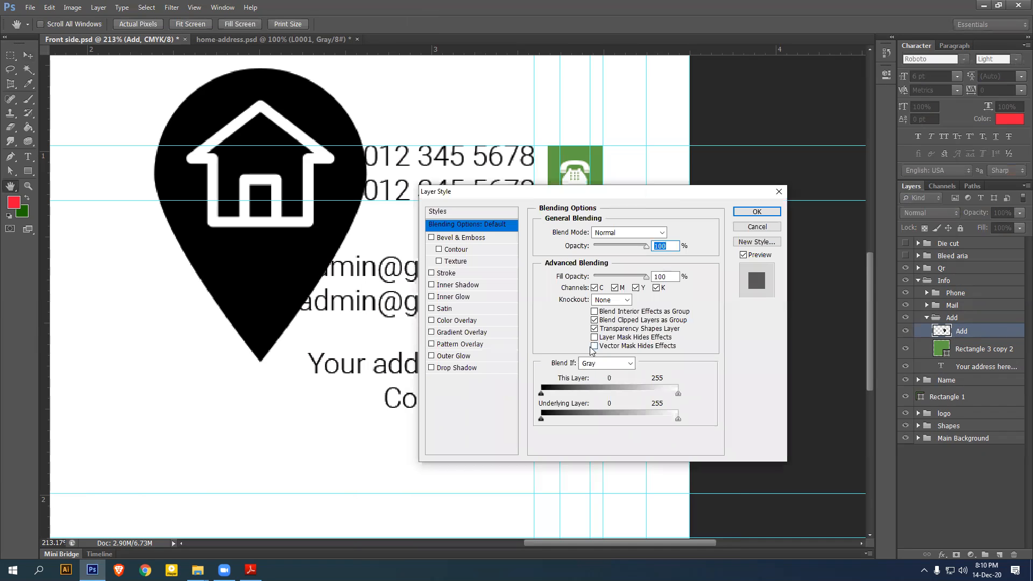
click(460, 321)
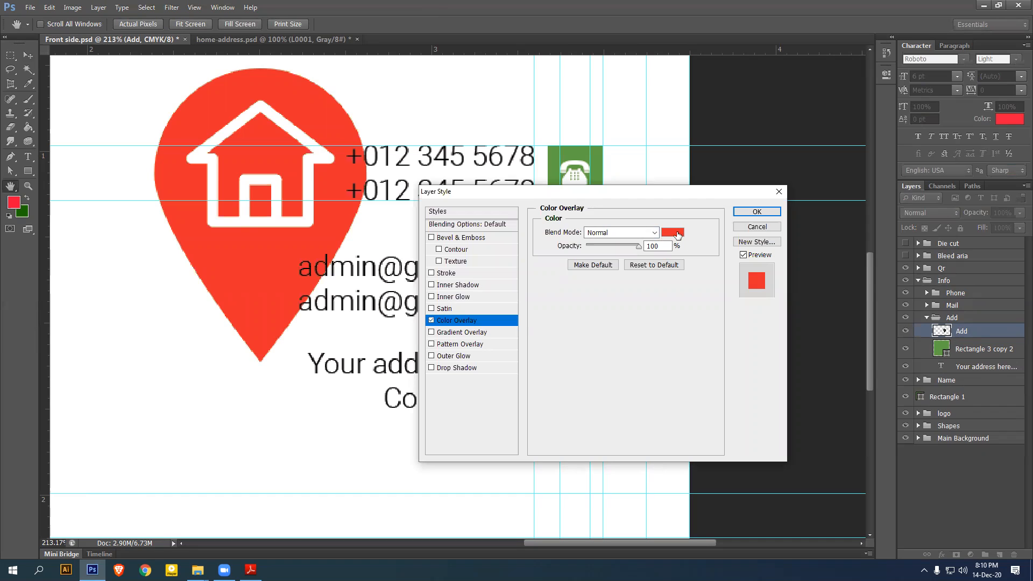
click(674, 232)
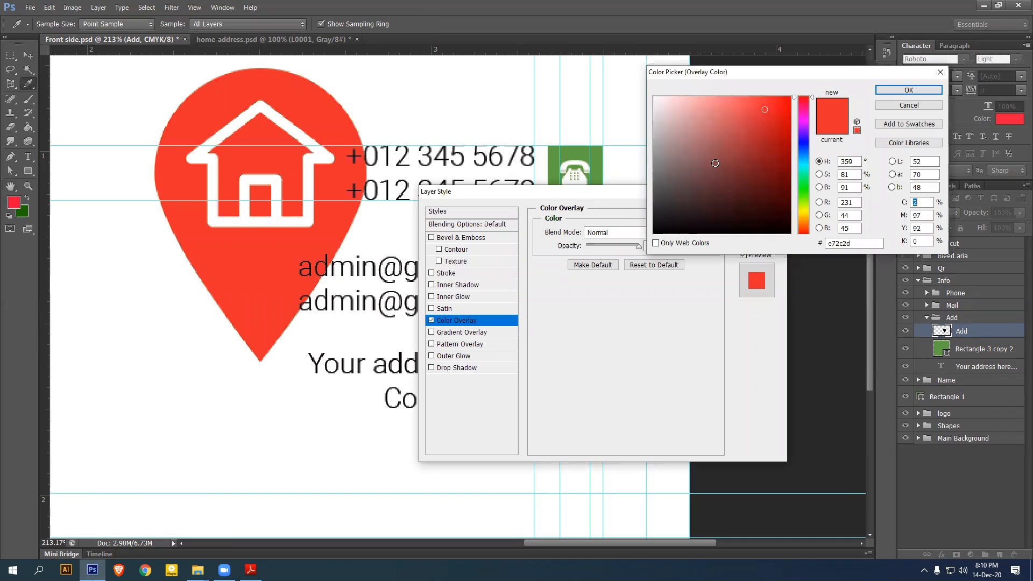
click(461, 92)
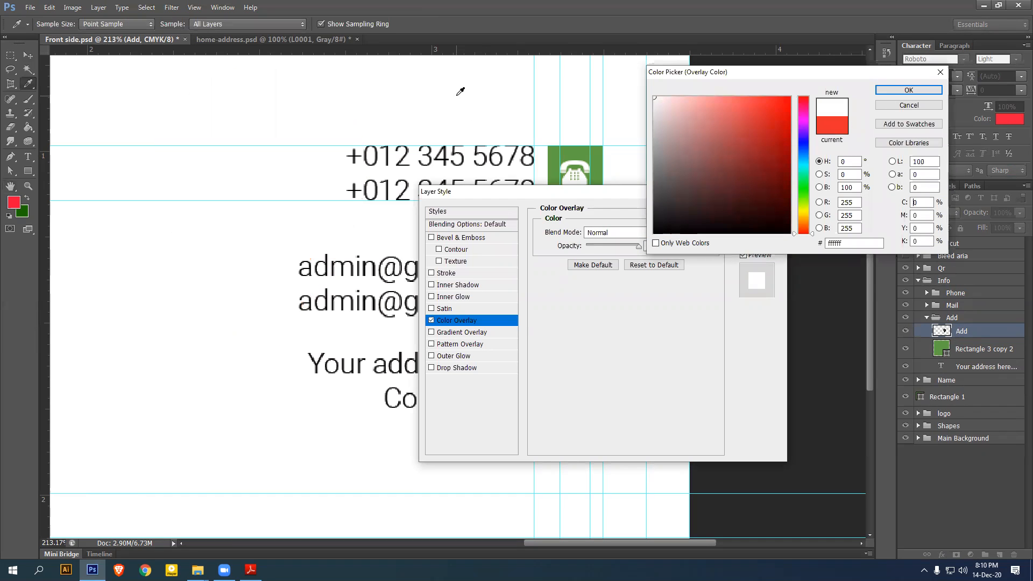
click(909, 90)
click(767, 208)
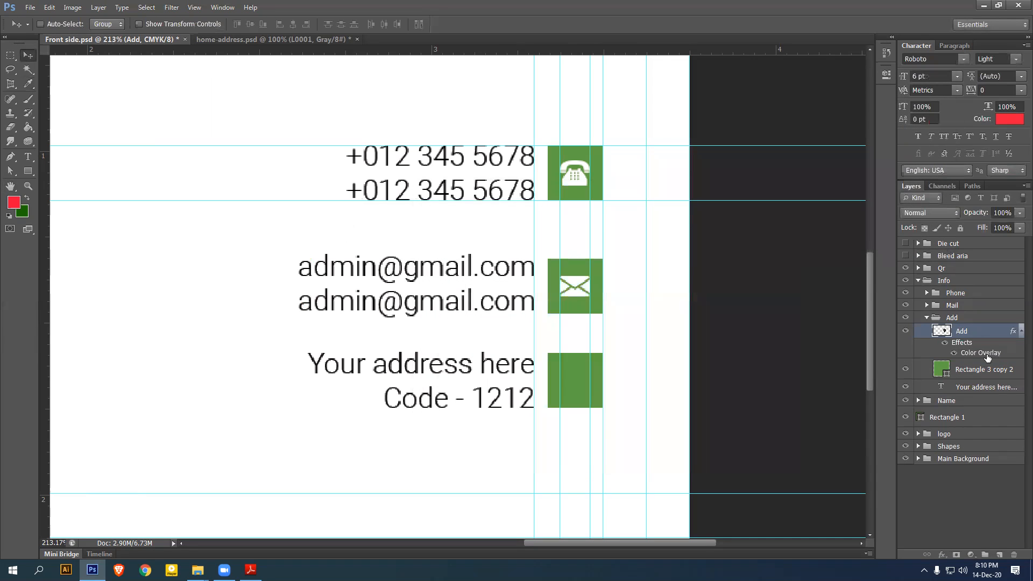
Convert the pin to a smart object, shrink it to about 13% and place it in the green square
right_click(977, 332)
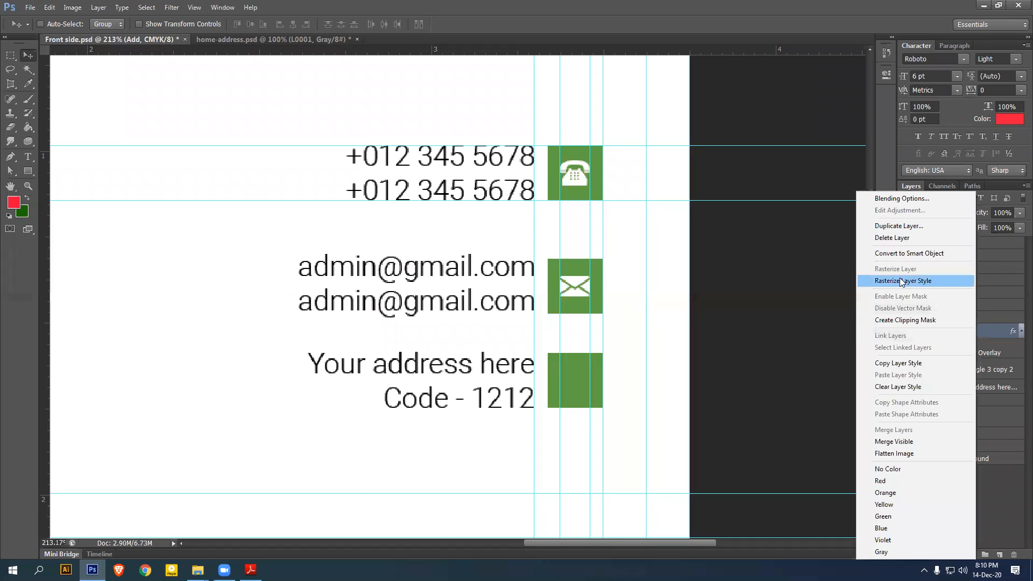
click(899, 253)
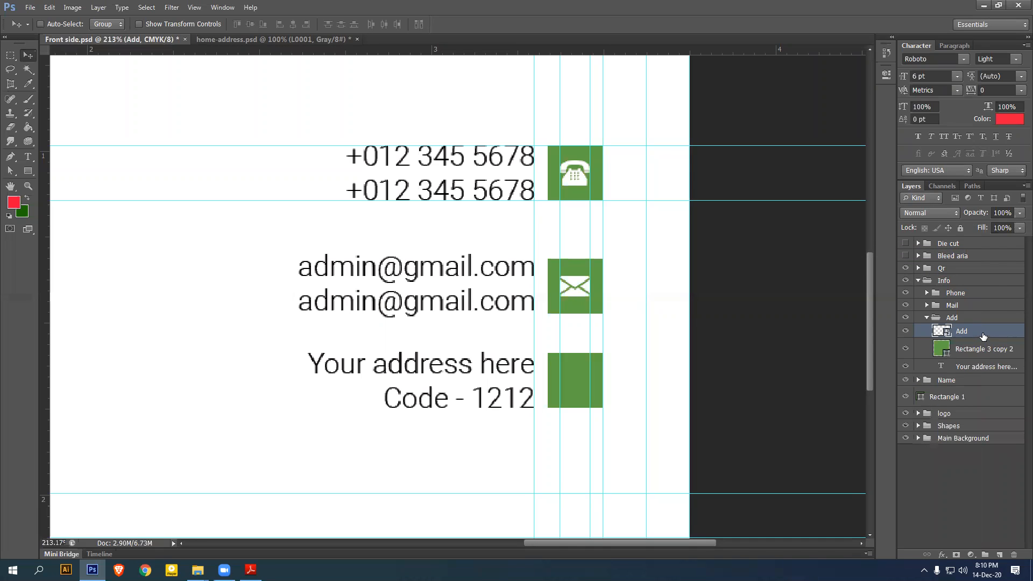
key(ctrl+t)
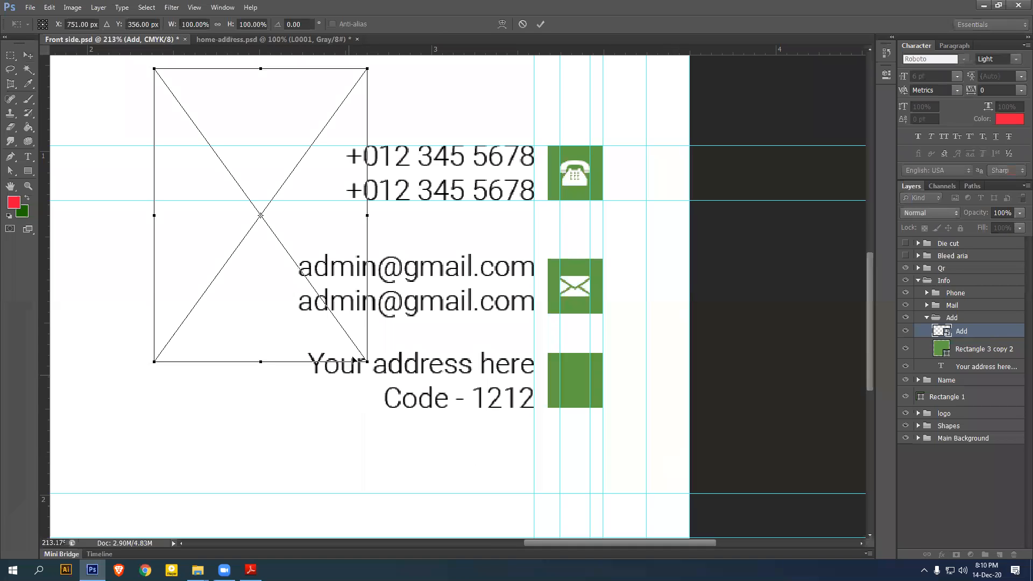
drag(367, 361, 278, 232)
key(Return)
drag(238, 206, 573, 389)
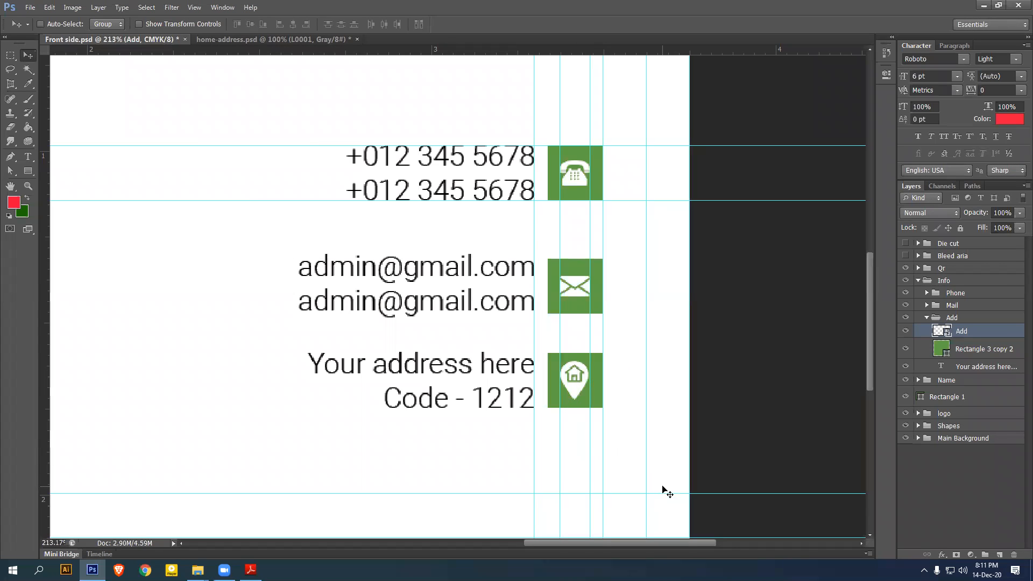
Centre the pin vertically on its green square, fit the card in view and remove the guides
shift+click(971, 351)
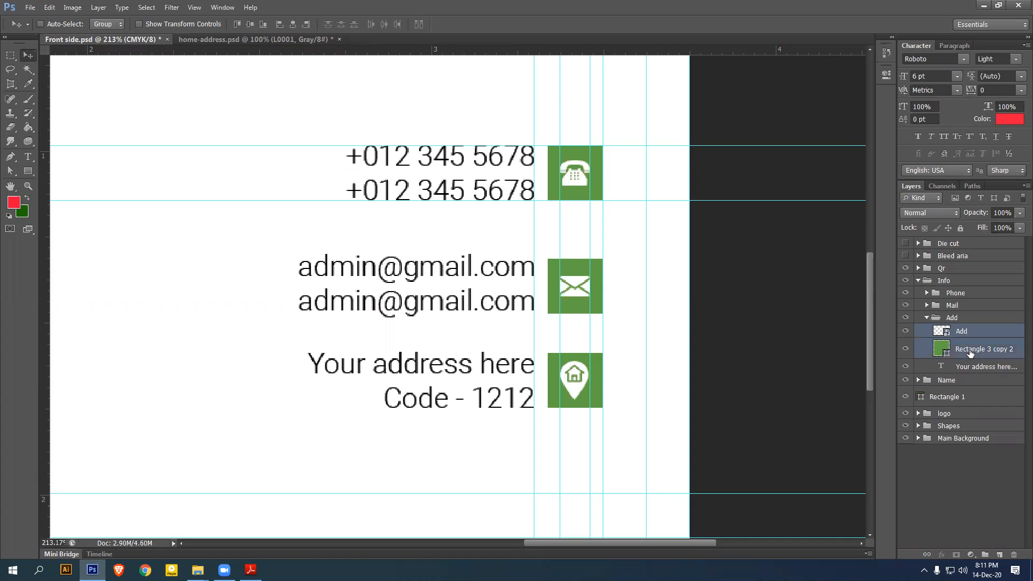
click(295, 24)
click(926, 318)
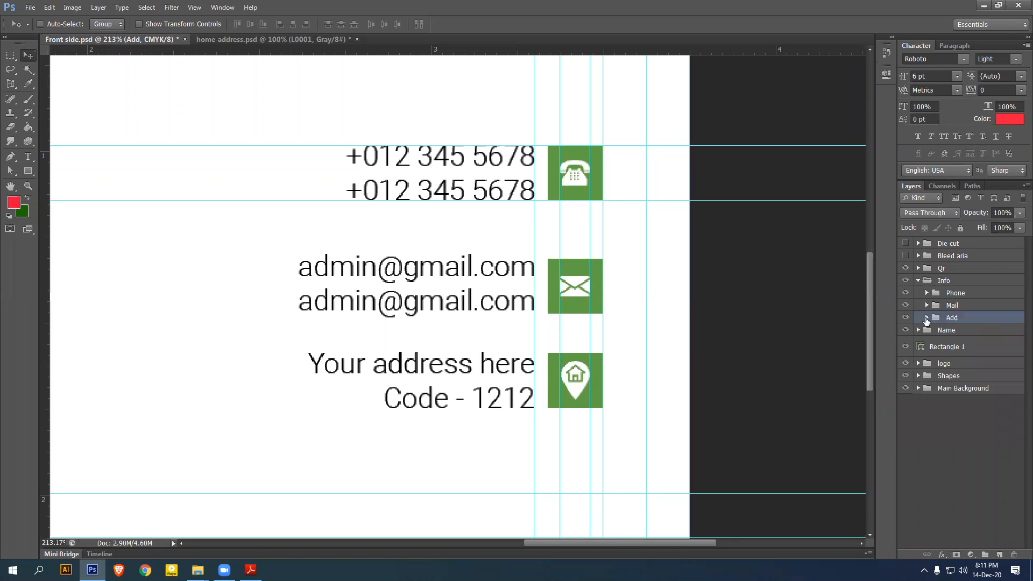
key(ctrl+0)
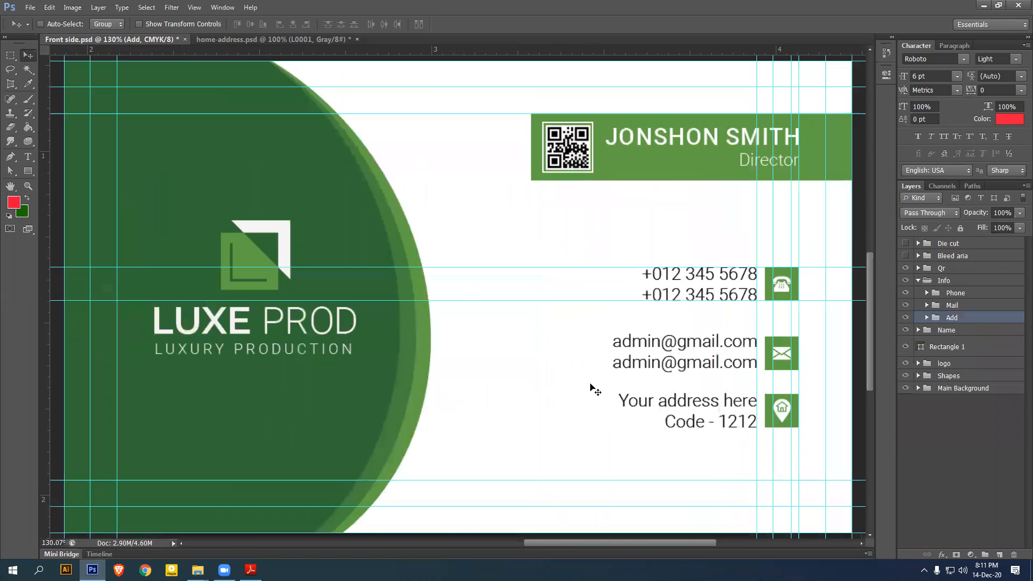
drag(615, 192, 618, 33)
drag(593, 301, 558, 4)
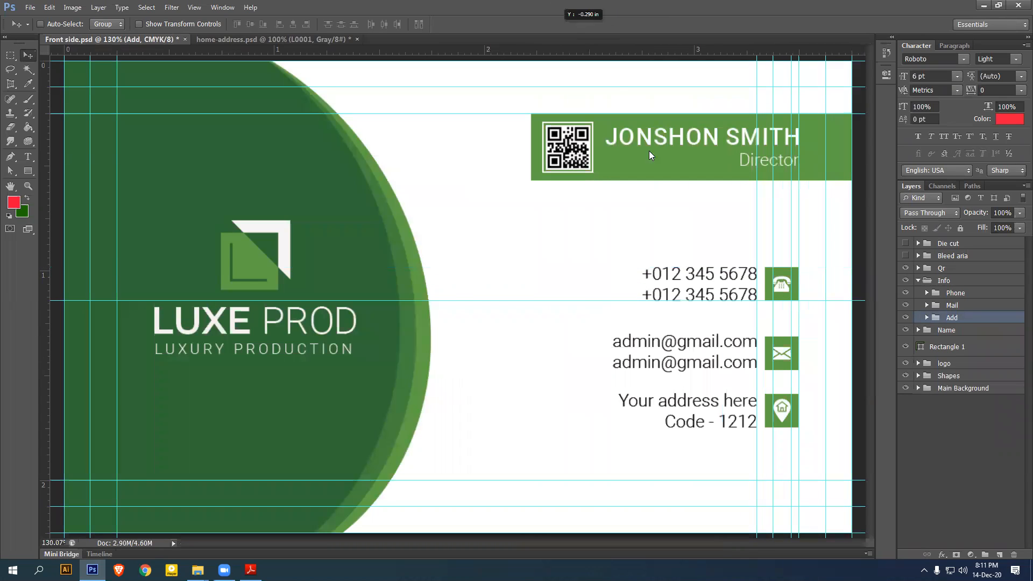
drag(757, 252, 5, 366)
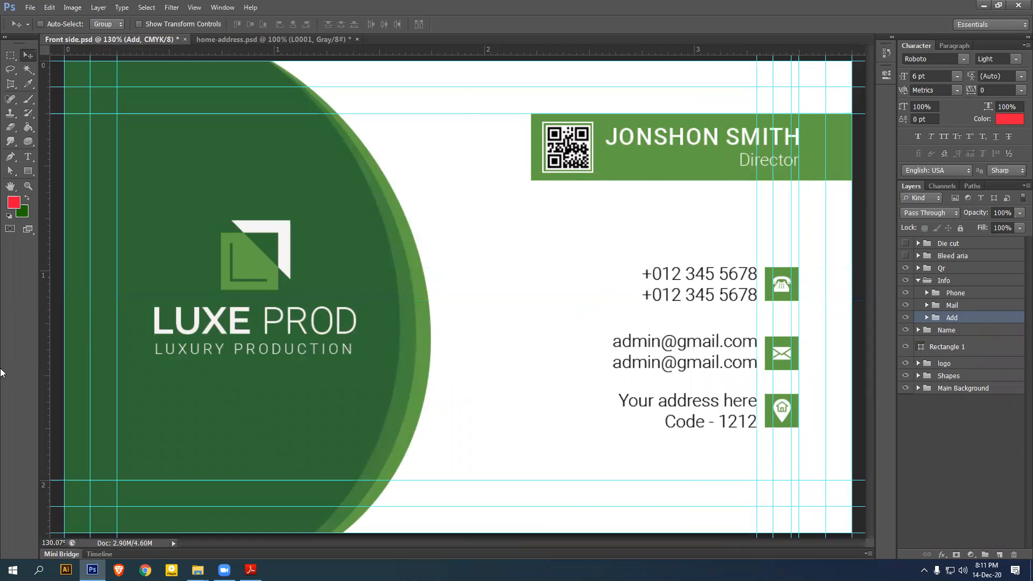
drag(772, 258, 5, 269)
drag(791, 243, 27, 233)
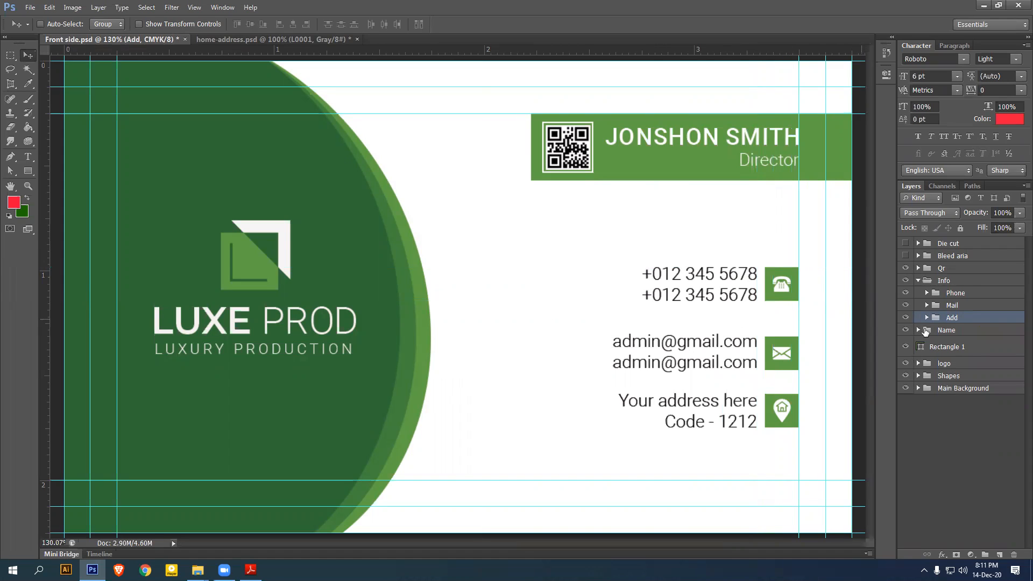
Nudge the Phone, Add and Mail rows upward with Shift+Up
click(963, 294)
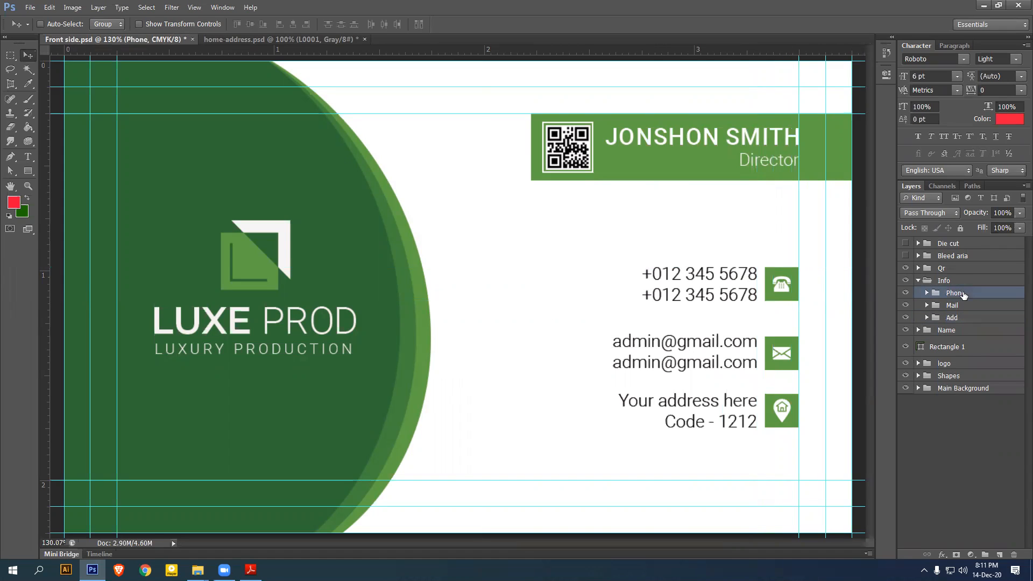
key(shift+Up)
key(shift+Up)
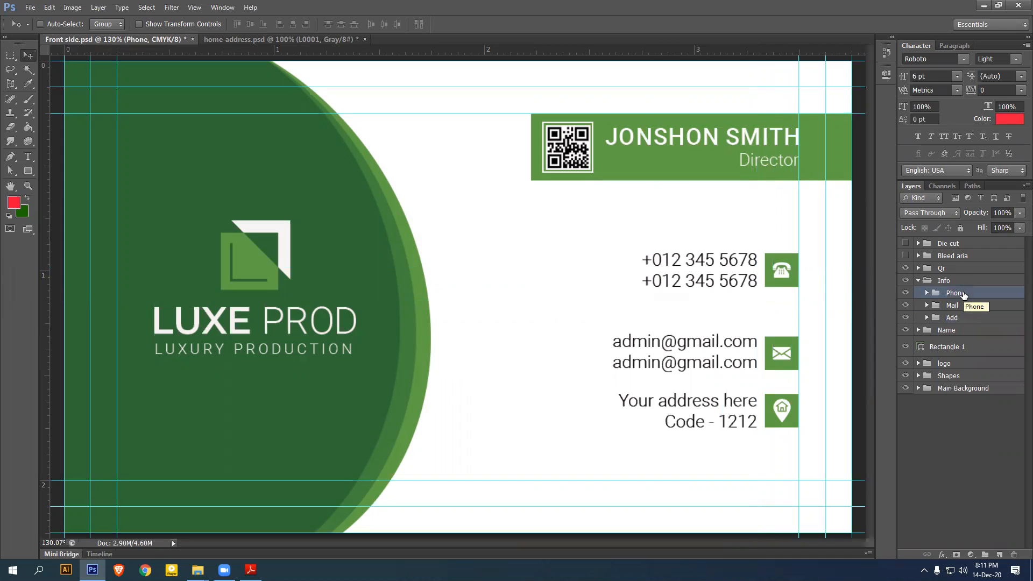
key(shift+Up)
key(shift+Up)
key(shift+Up)
key(shift+Down)
key(shift+Down)
key(shift+Up)
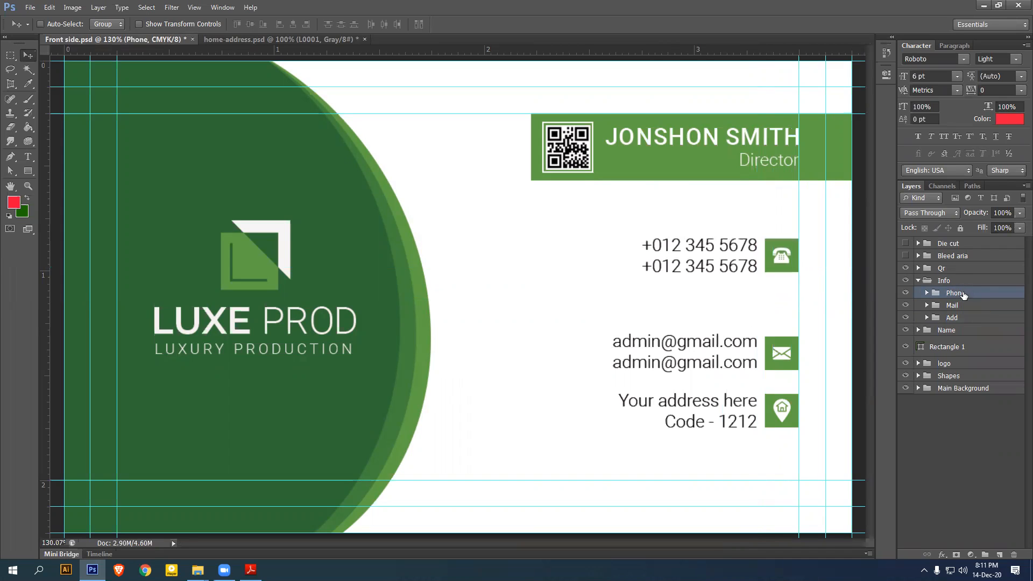
click(961, 318)
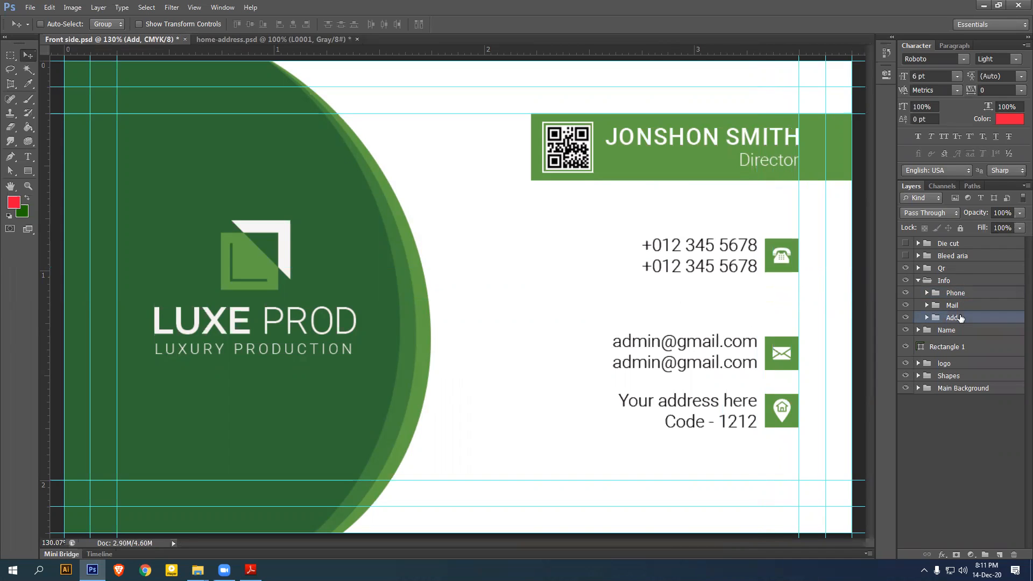
key(shift+Up)
key(shift+Up)
key(shift+Up)
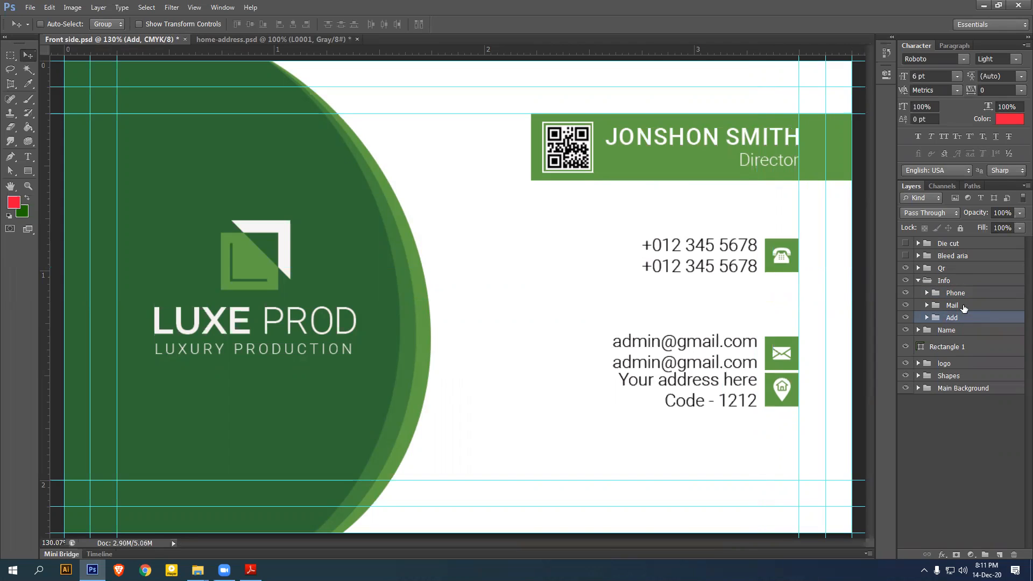
click(964, 307)
key(shift+Up)
key(shift+Up)
key(shift+Up)
key(shift+Up)
key(shift+Up)
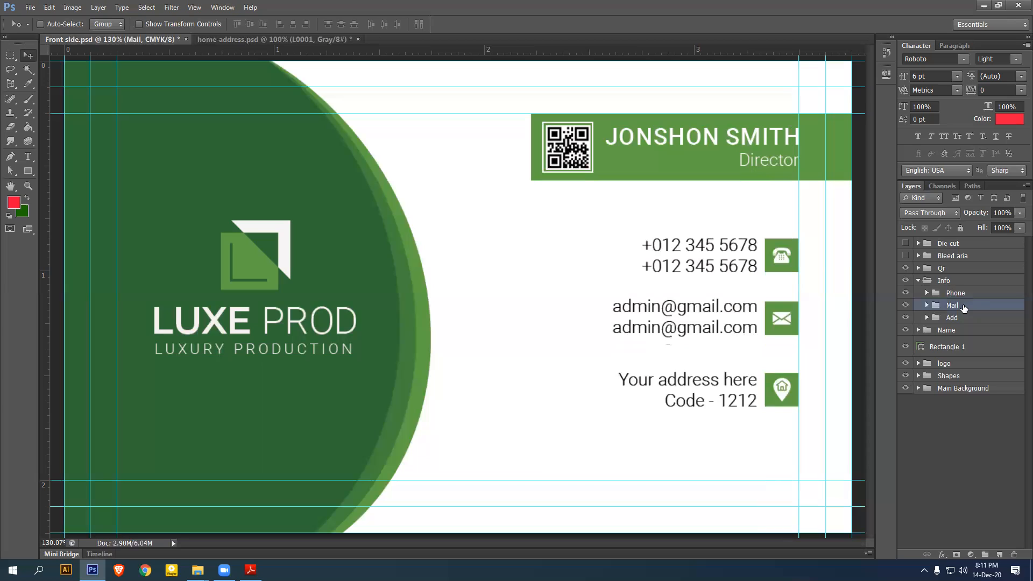
Distribute the vertical centres of the Phone, Mail and Add groups evenly
click(960, 296)
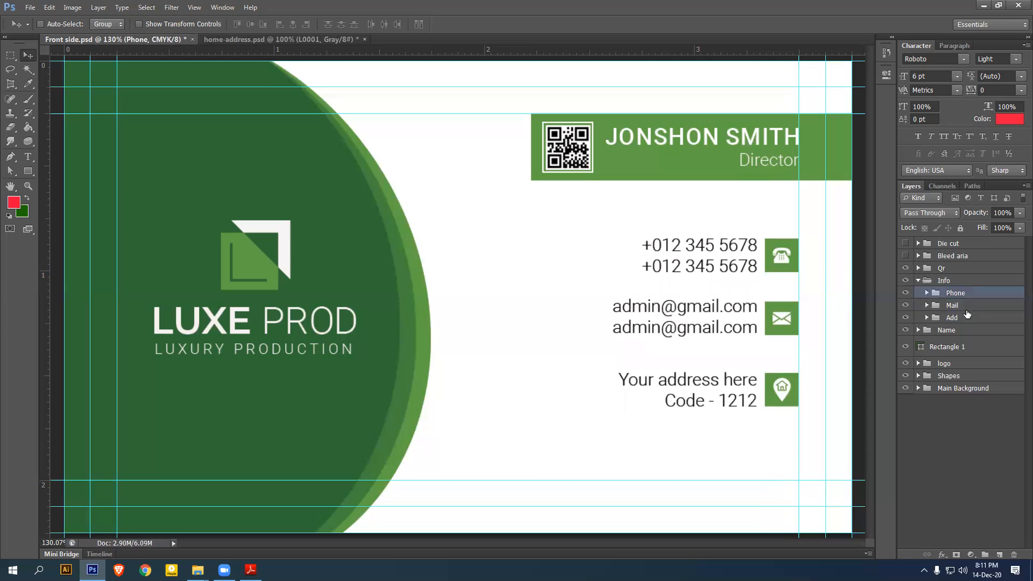
shift+click(973, 320)
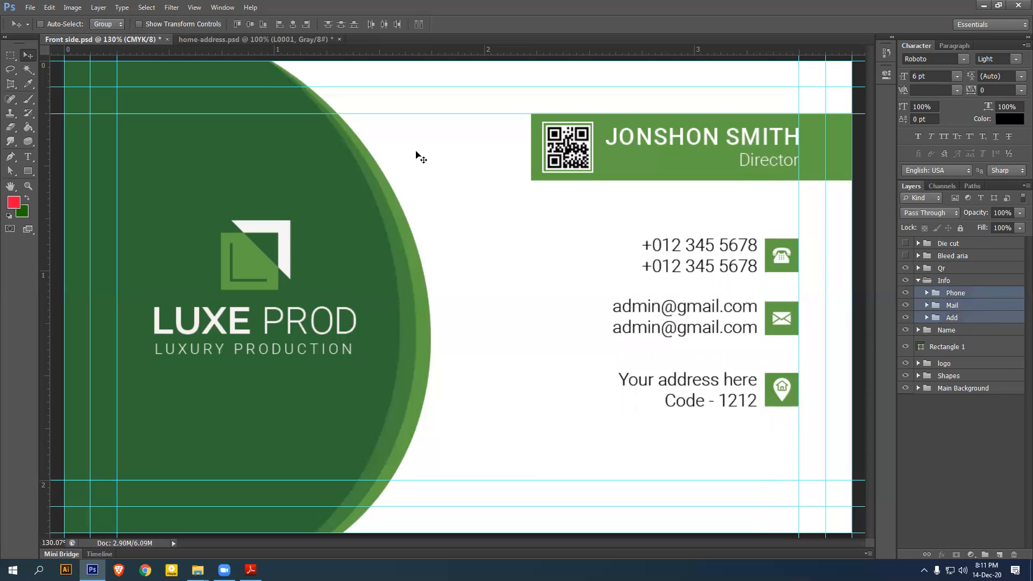
click(341, 24)
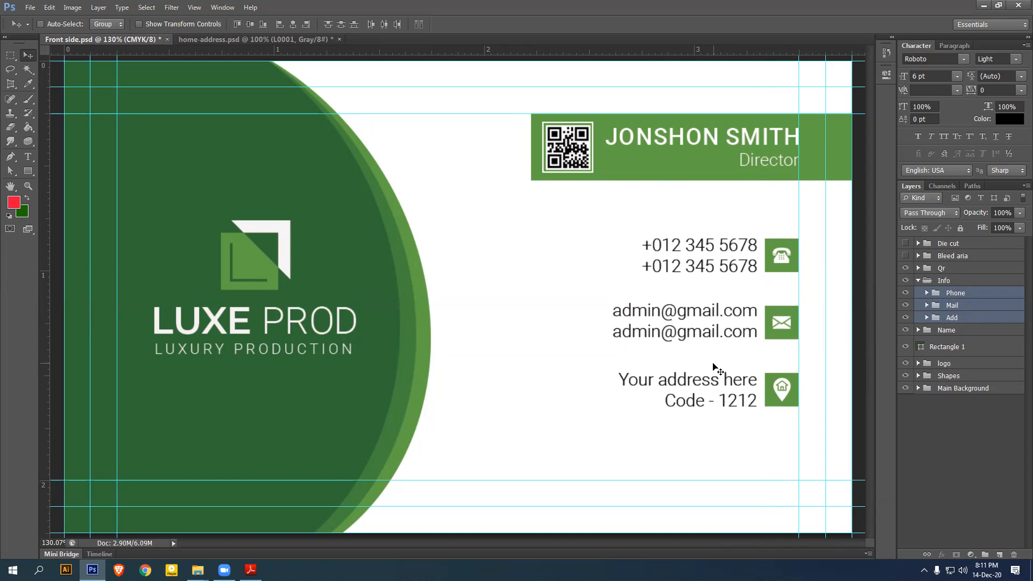
click(918, 281)
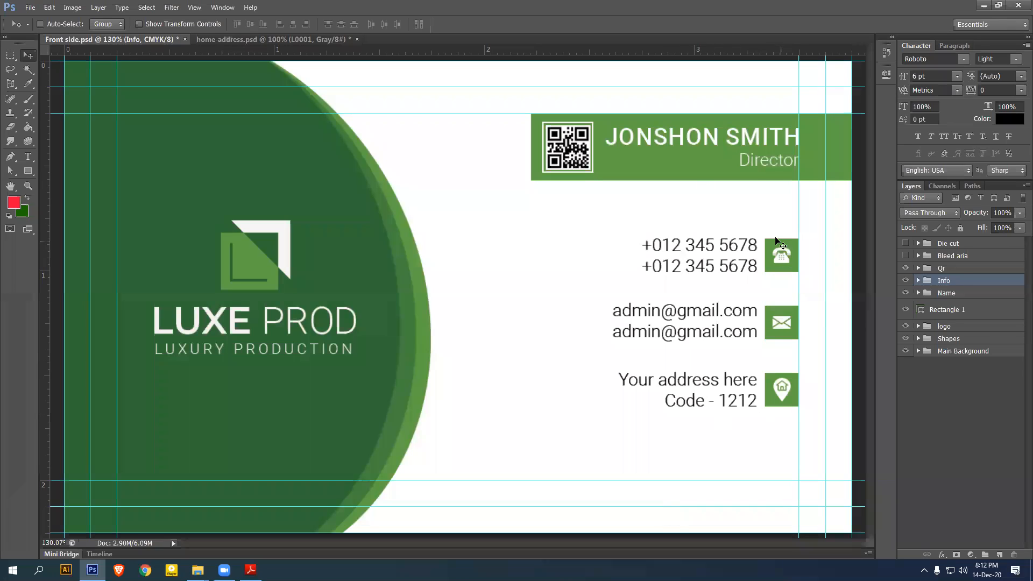
Vertically centre the contact block within a Normal-style marquee drawn below the name bar
click(10, 56)
click(58, 54)
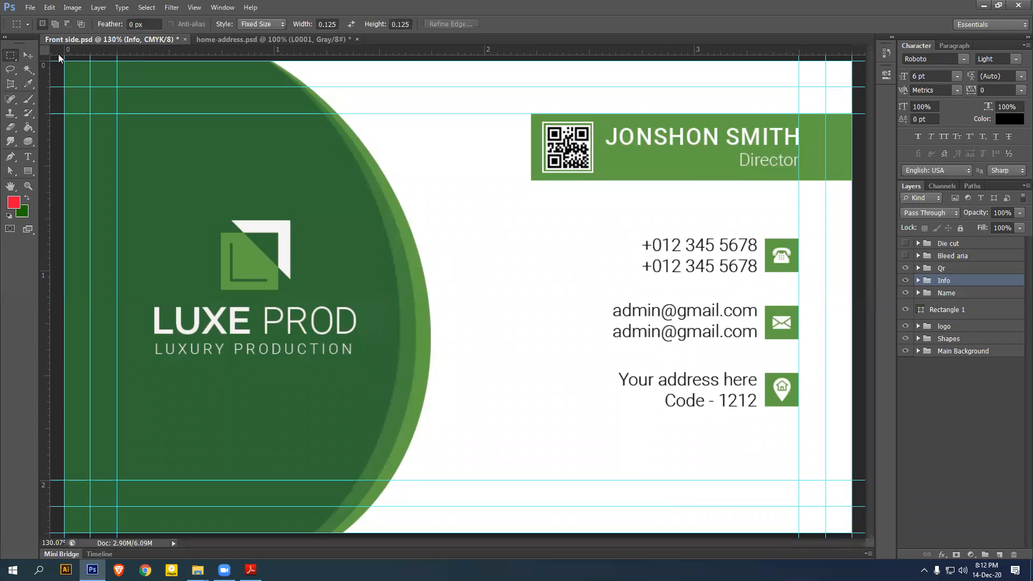
click(280, 24)
click(253, 34)
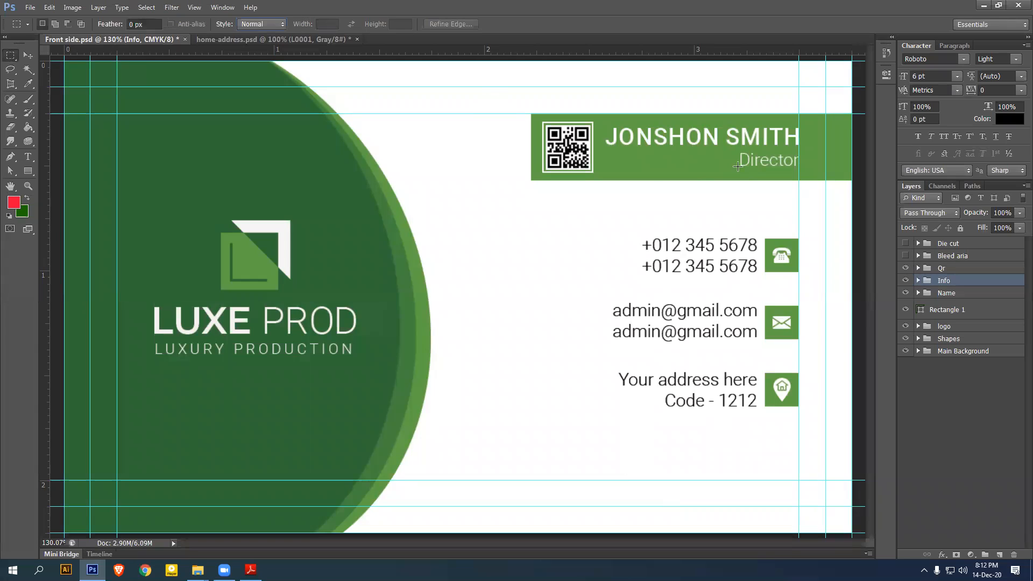
drag(627, 180, 784, 506)
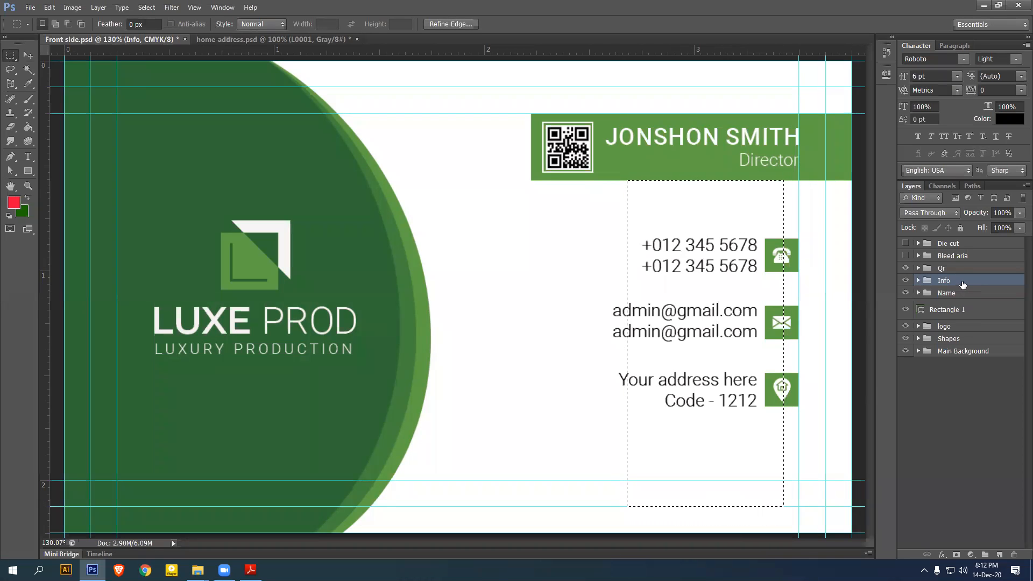
click(28, 55)
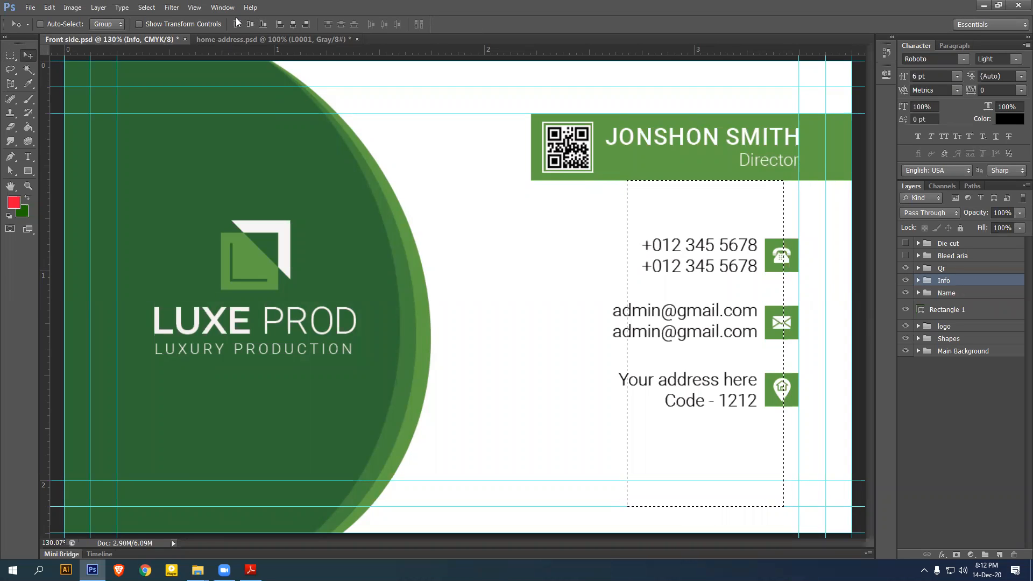
click(251, 25)
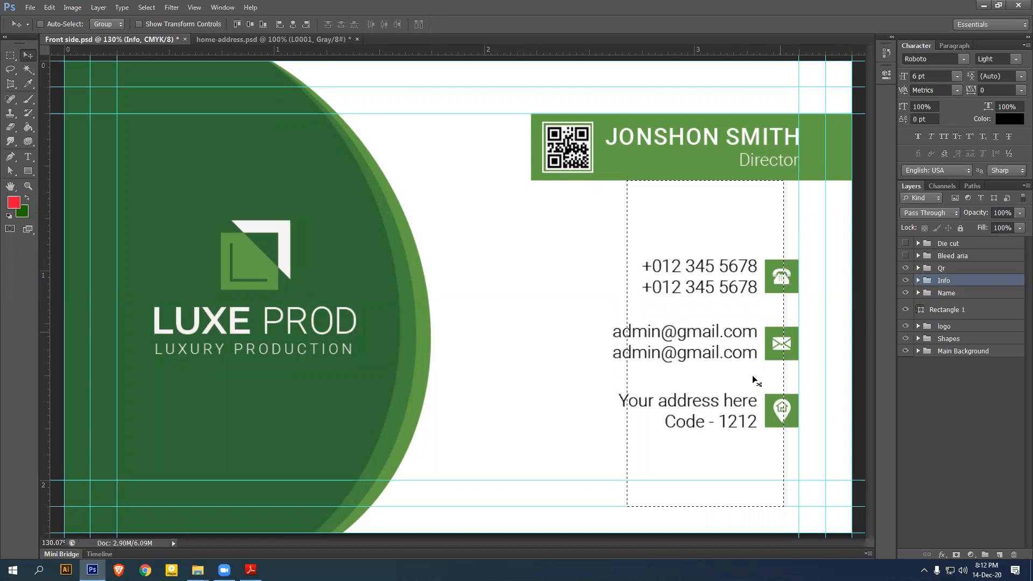
key(ctrl+d)
Zoom out and save Front side.psd
scroll(635, 329, down, 1)
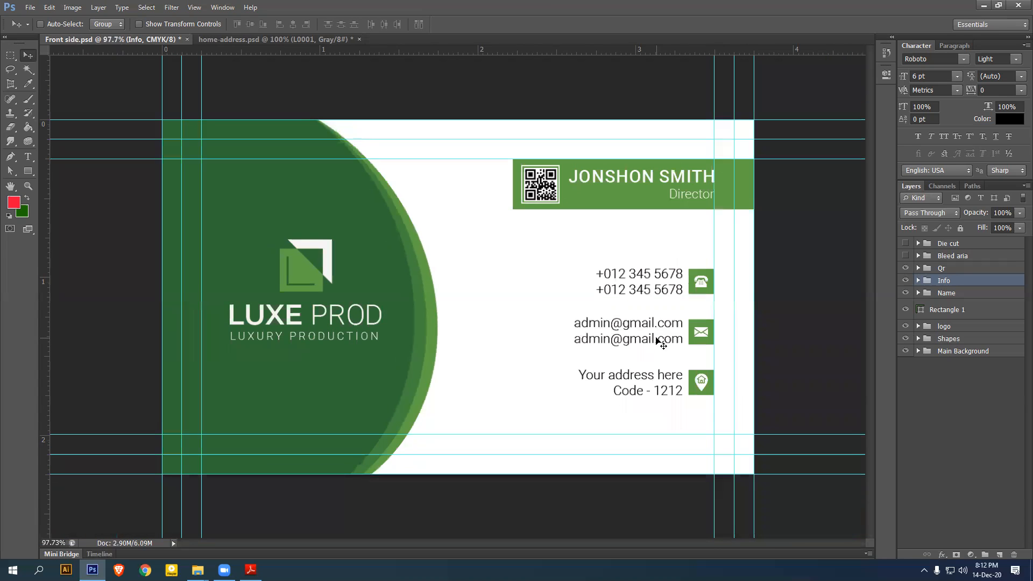
scroll(661, 339, down, 1)
key(ctrl+s)
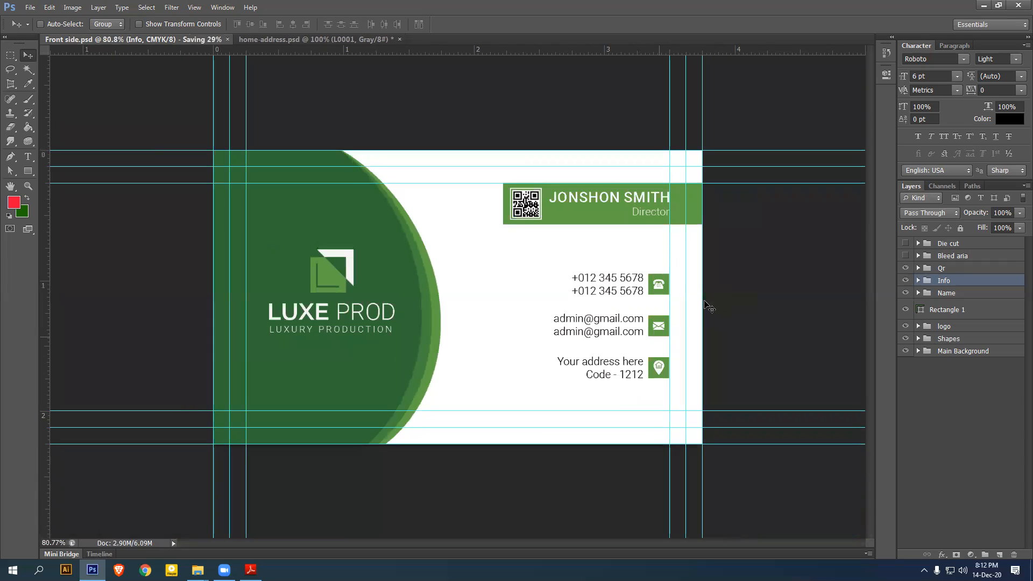
Close home-address.psd without saving and duplicate the card document as 'Back side'
click(355, 39)
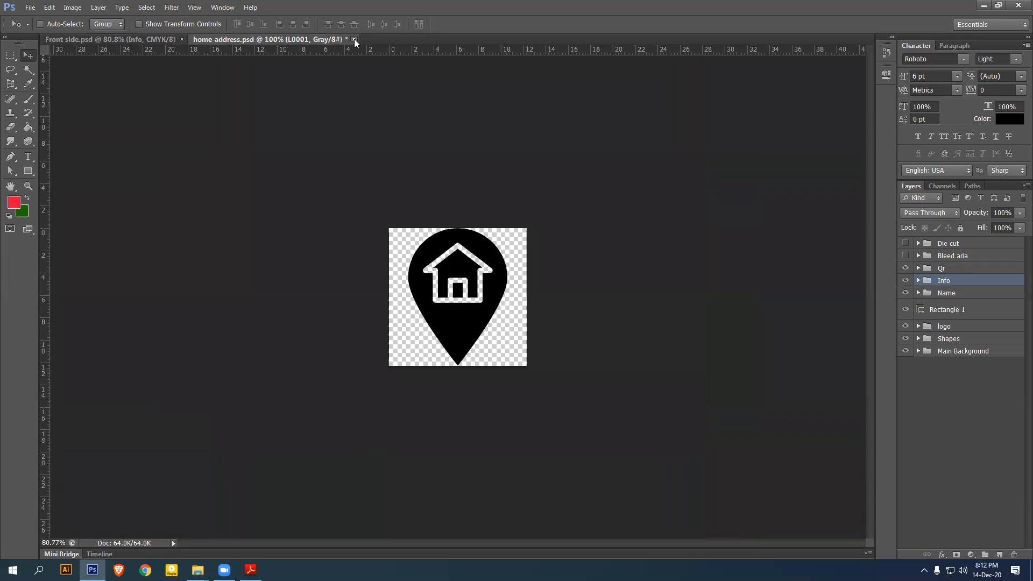
click(542, 210)
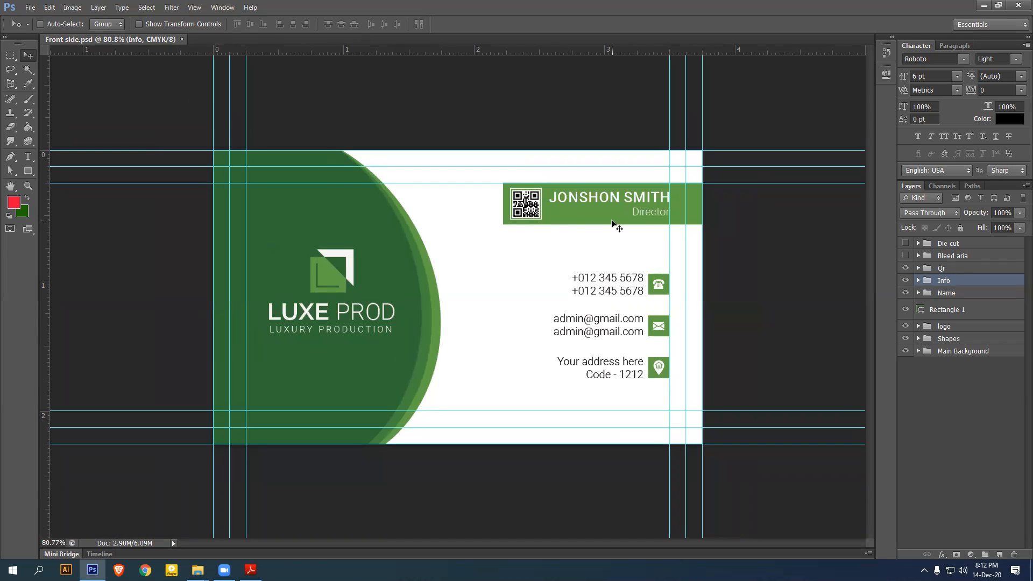
click(70, 7)
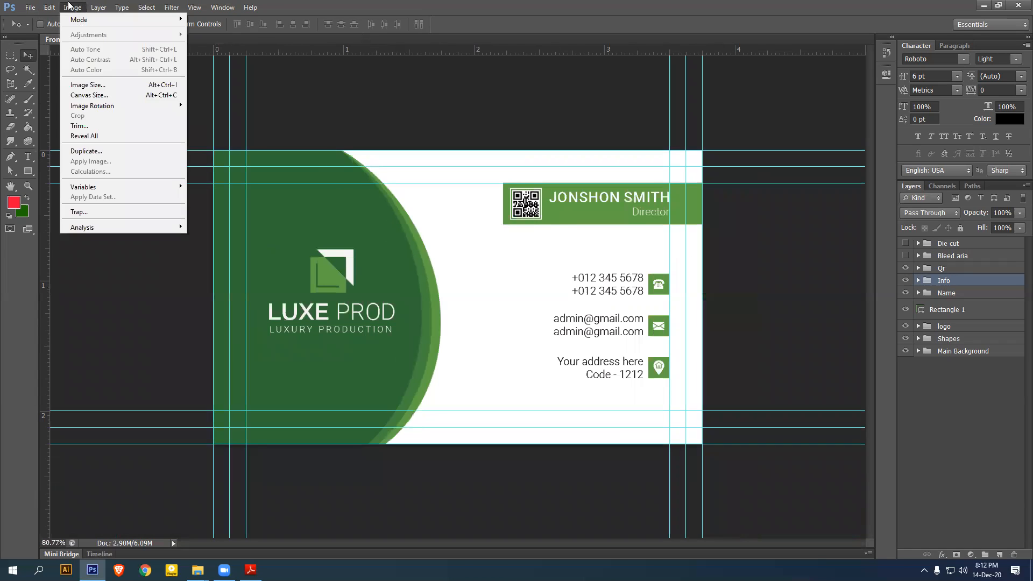
click(96, 152)
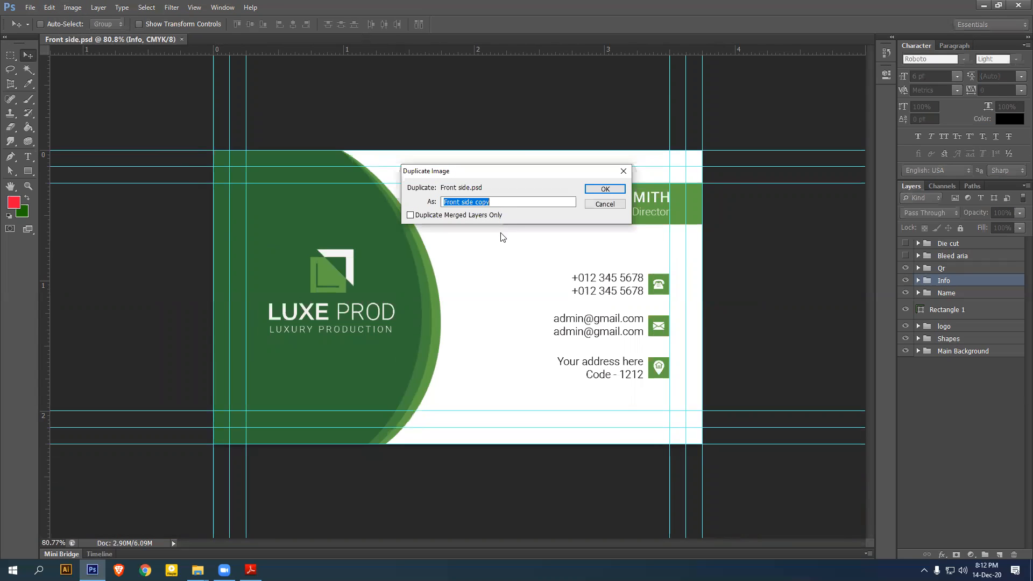
text(Back side)
key(Return)
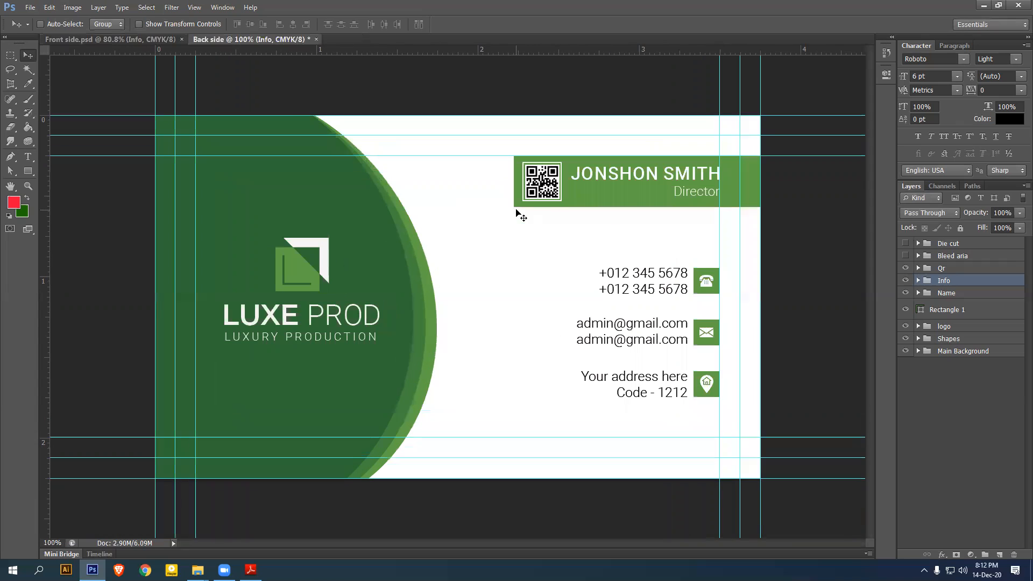
In Back side, delete the Info, Name, Rectangle 1, Qr and Shapes layers and drag the logo toward centre
click(140, 38)
click(217, 39)
key(Delete)
key(Delete)
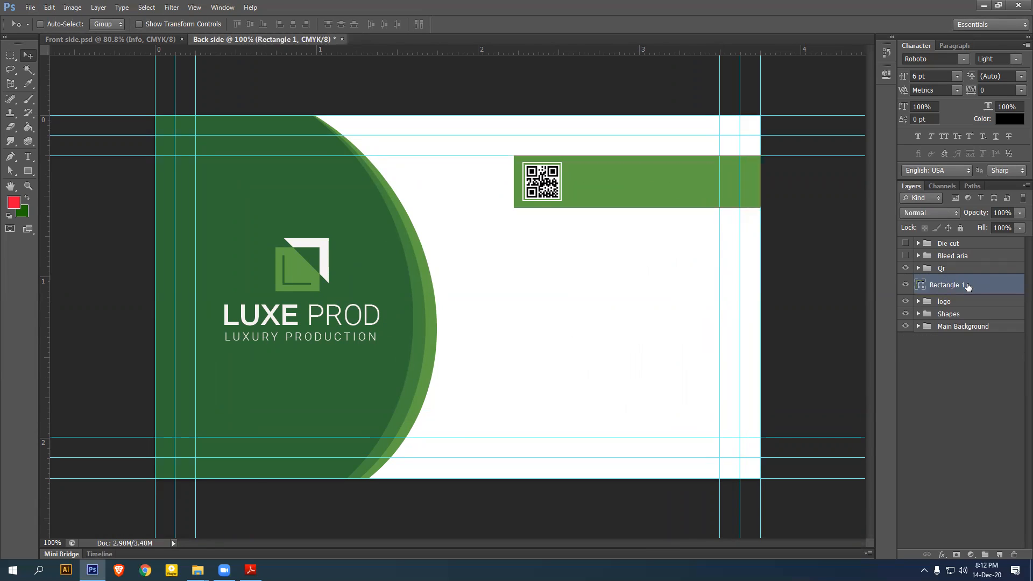
key(Delete)
click(961, 269)
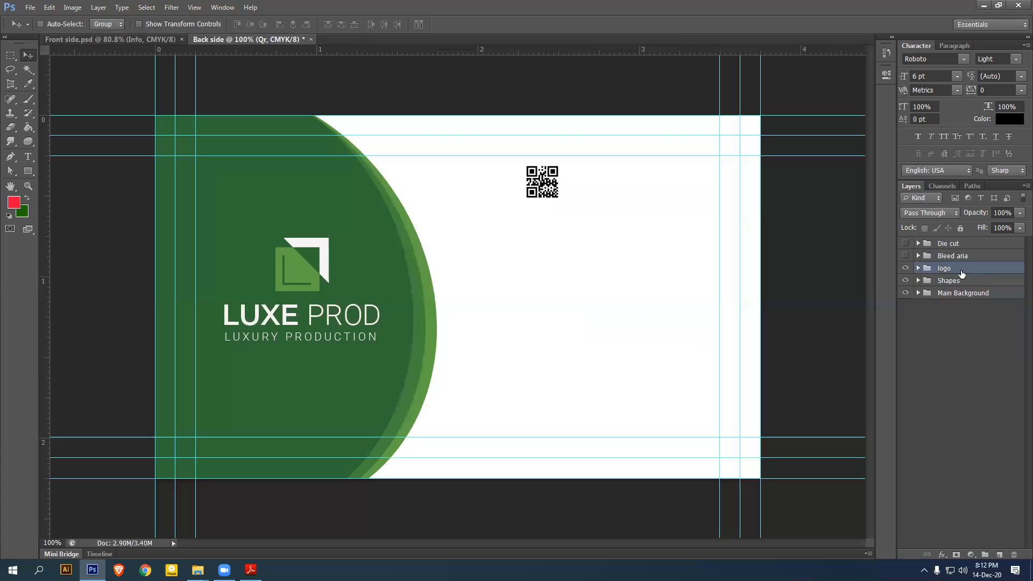
key(Delete)
click(962, 281)
key(Delete)
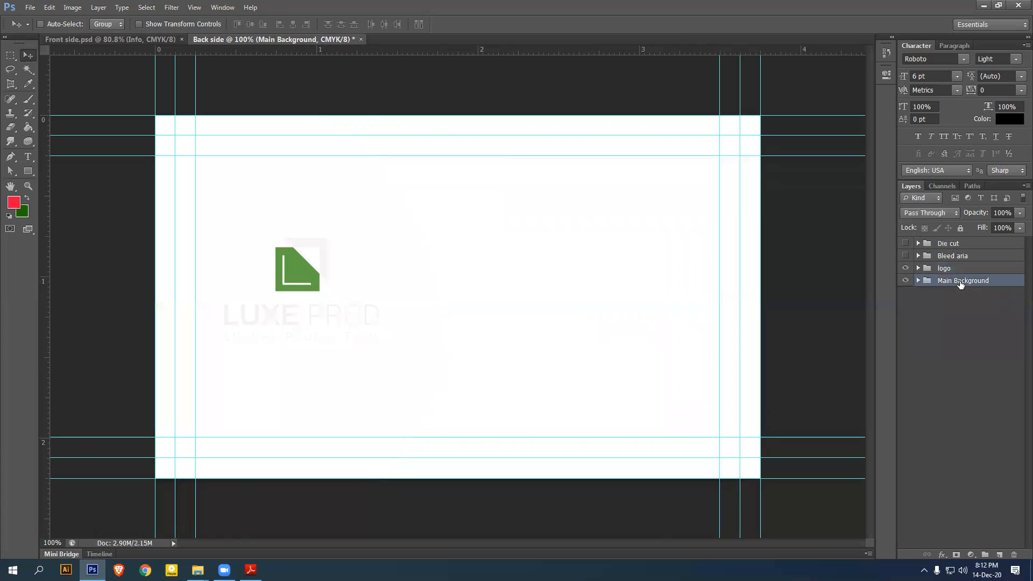
click(961, 271)
drag(310, 277, 471, 275)
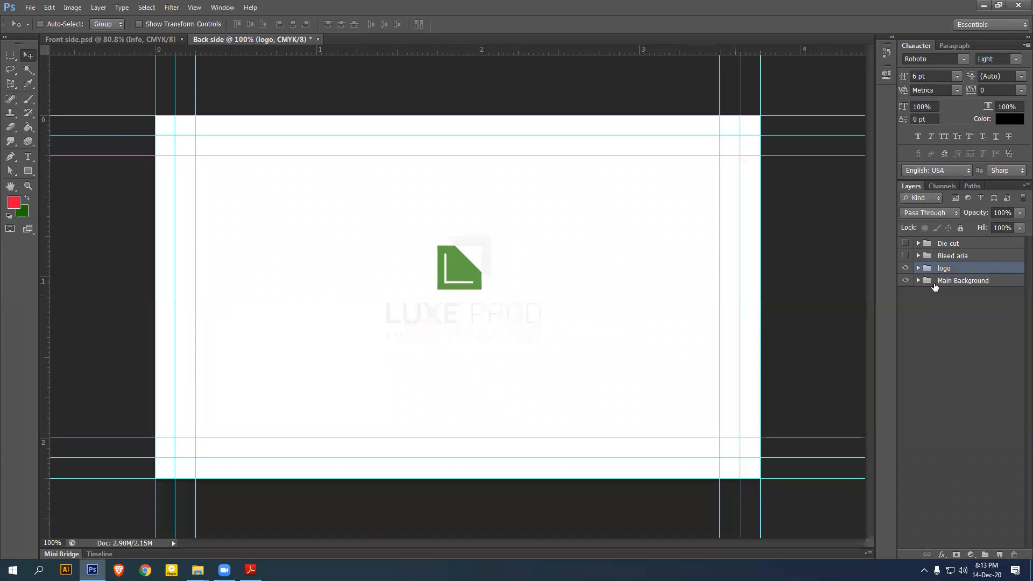
Give the logo group a black (#000000) Color Overlay
double_click(1002, 272)
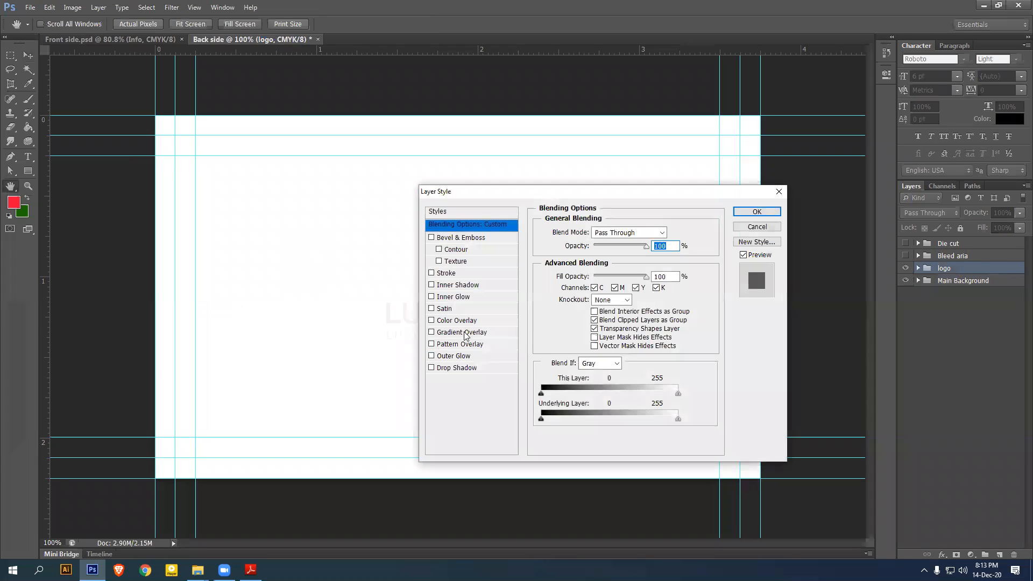
click(461, 321)
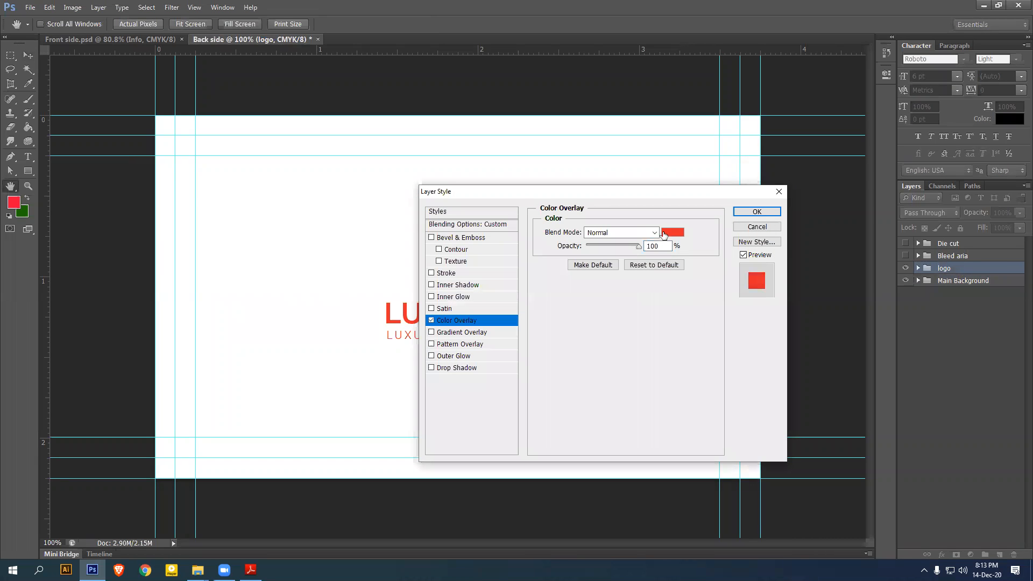
click(672, 234)
drag(672, 234, 561, 333)
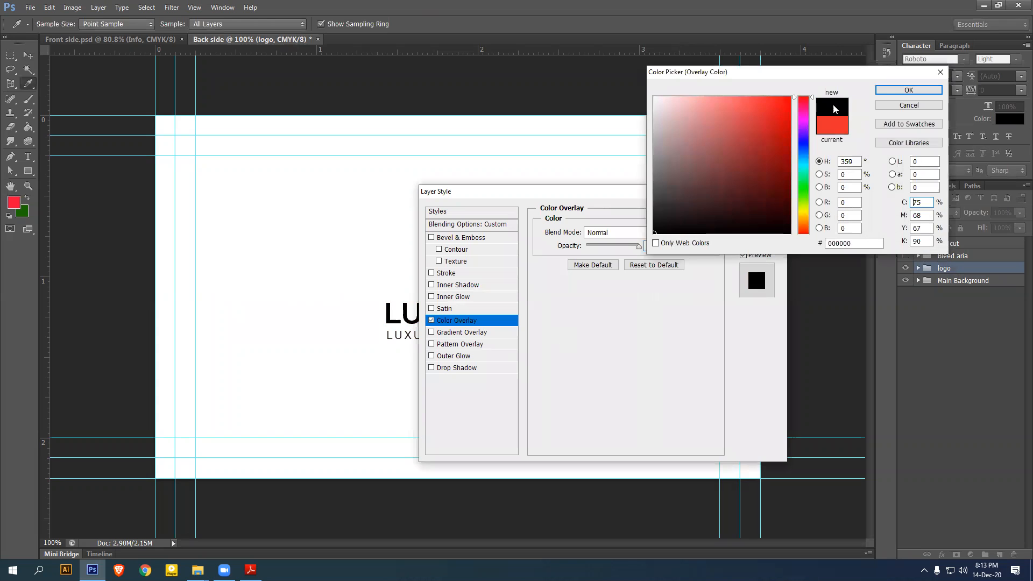
click(908, 90)
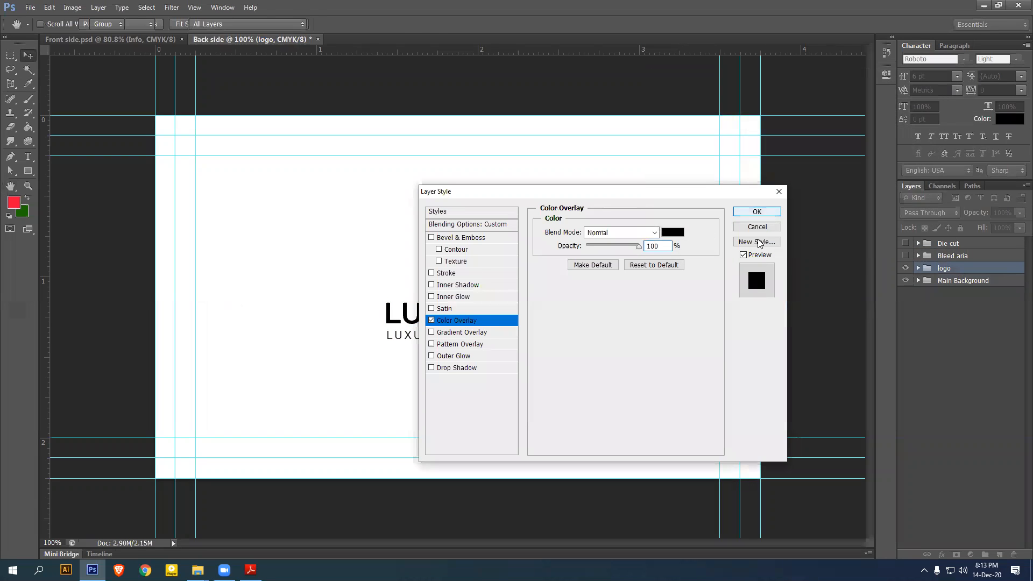
click(755, 211)
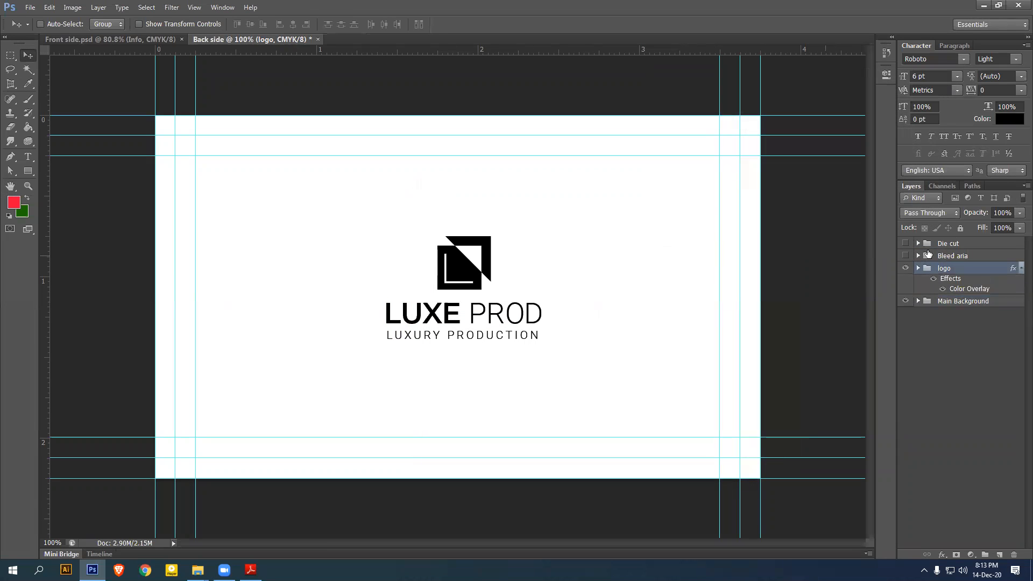
Convert the logo group to a smart object and add a vertical guide at its right edge
right_click(982, 271)
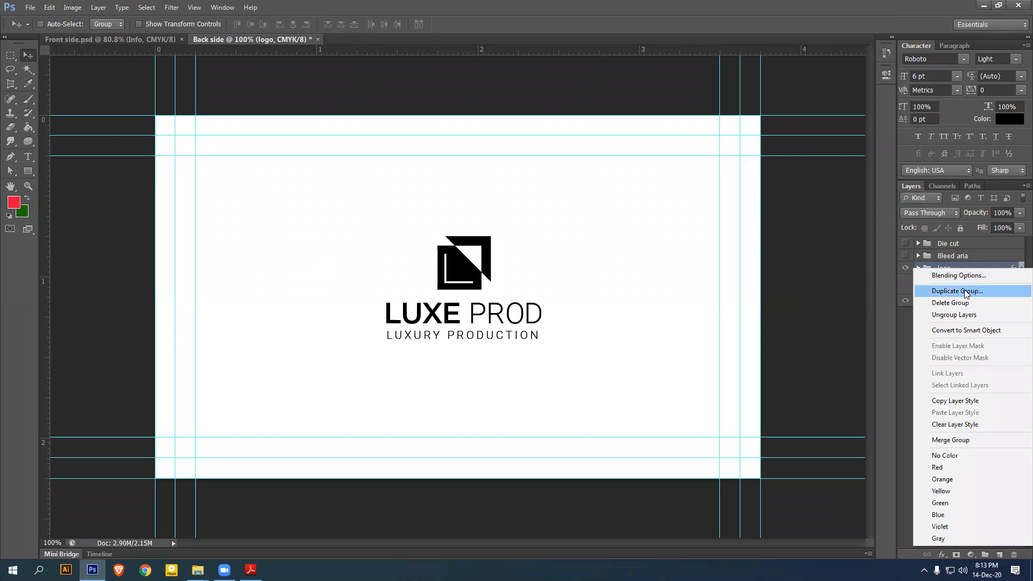
click(962, 332)
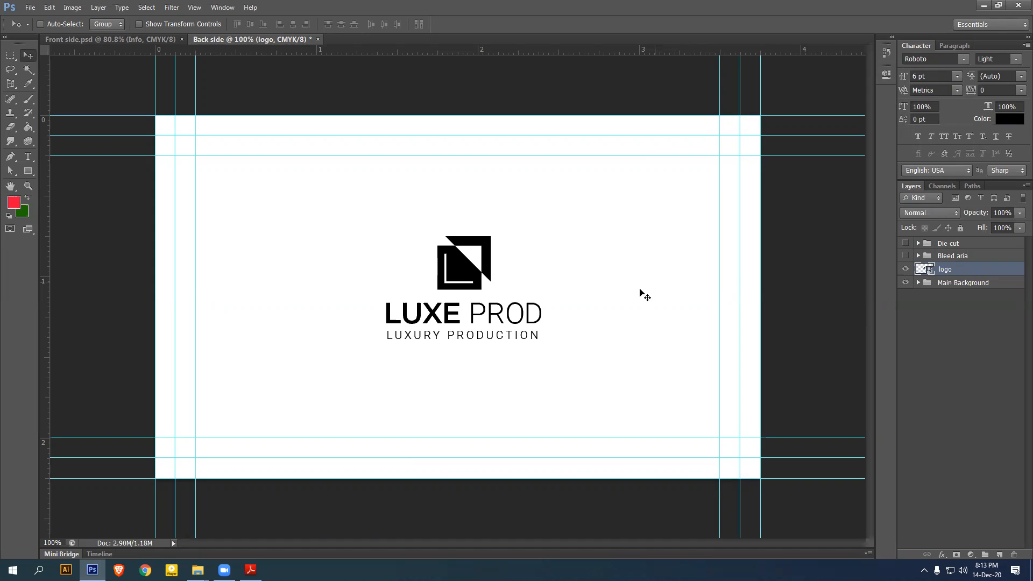
drag(108, 239, 542, 293)
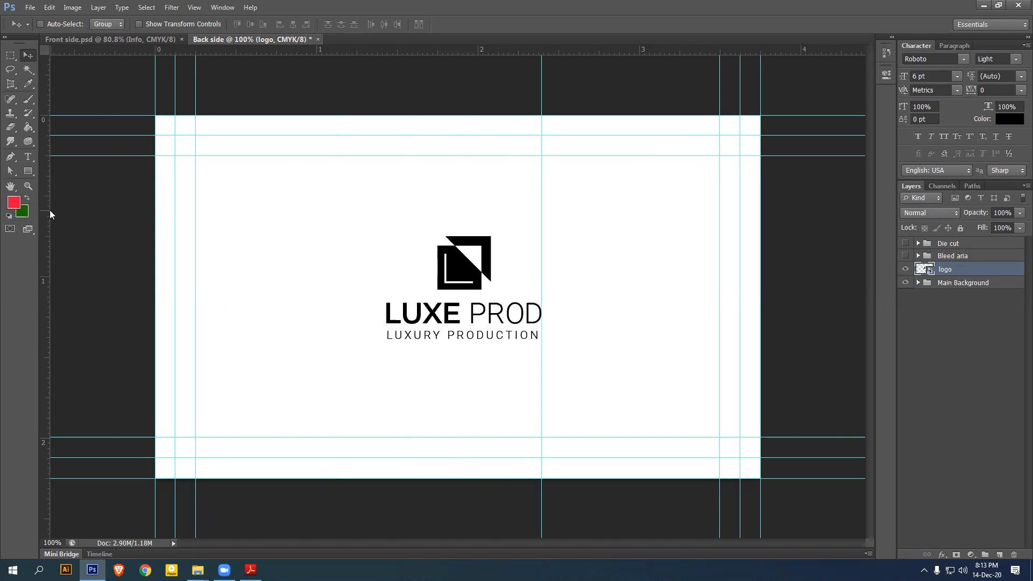
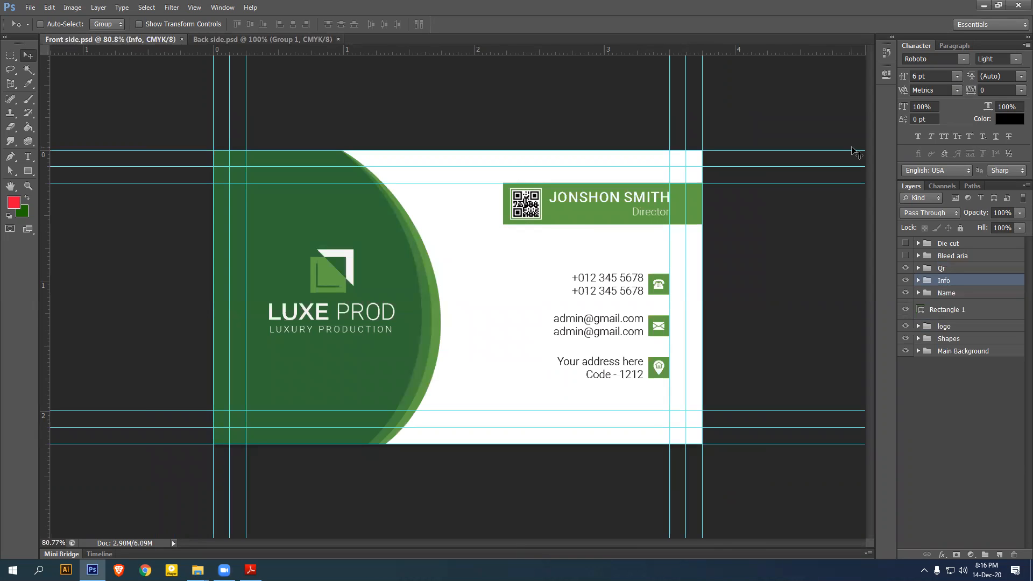
Minimize Photoshop and refresh the Windows desktop seven times from its context menu
click(981, 6)
right_click(544, 137)
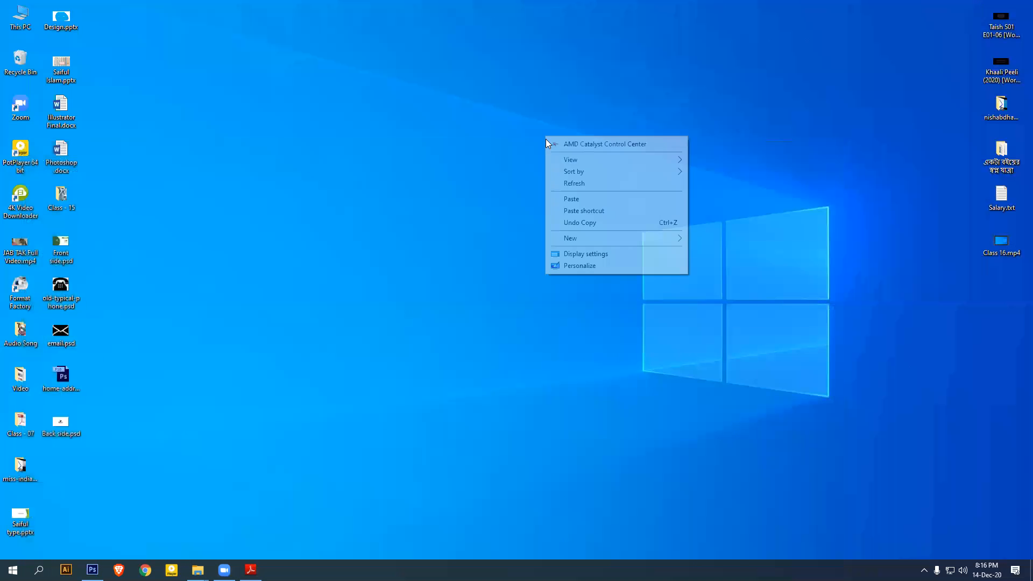
click(572, 184)
right_click(477, 165)
click(512, 211)
right_click(478, 165)
click(510, 211)
right_click(474, 190)
click(503, 237)
right_click(470, 211)
click(503, 259)
right_click(473, 217)
click(506, 266)
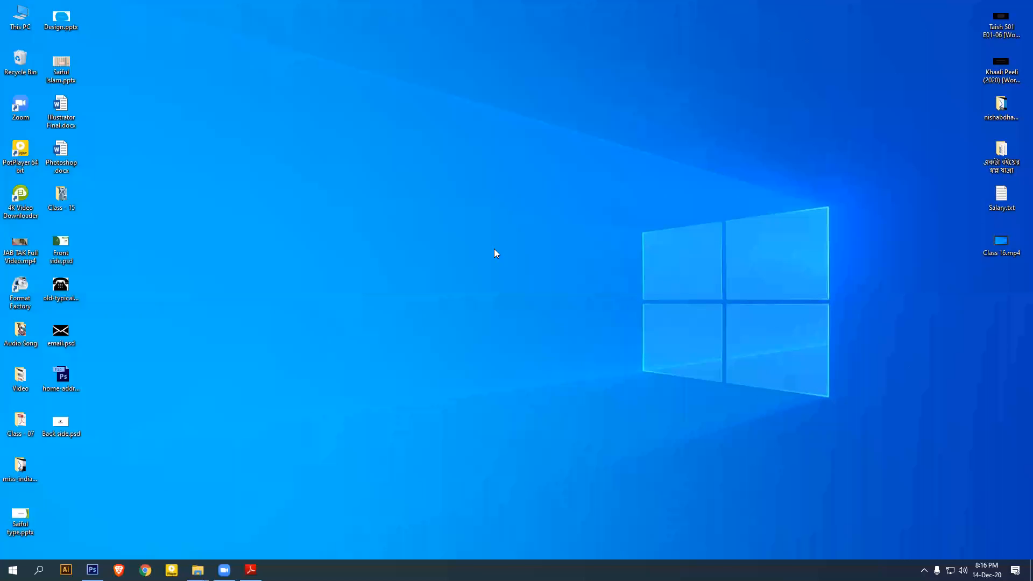
right_click(493, 245)
click(514, 288)
Start Chrome and search Google for 'good mockup' to reach goodmockups.com
click(145, 570)
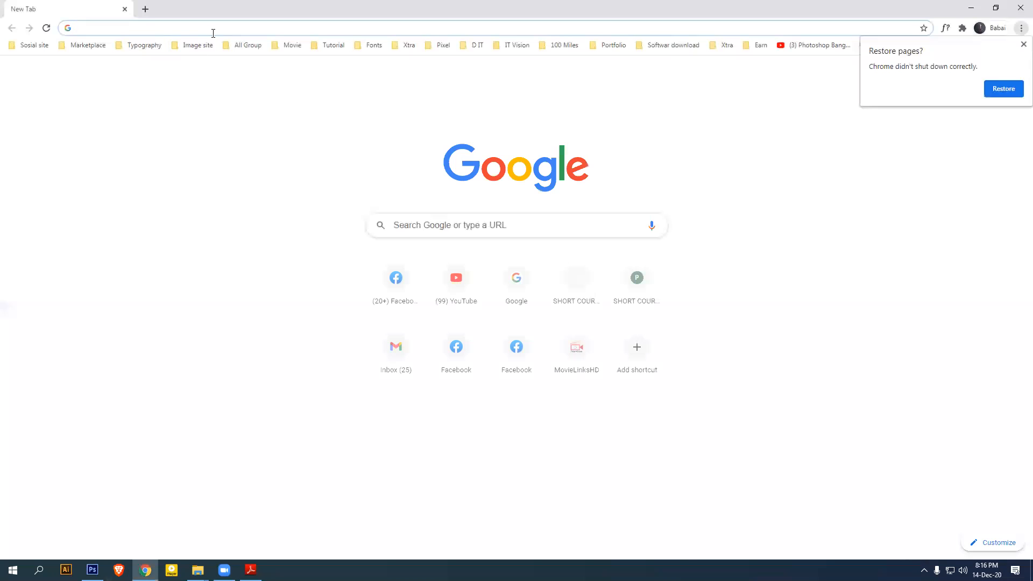
text(g)
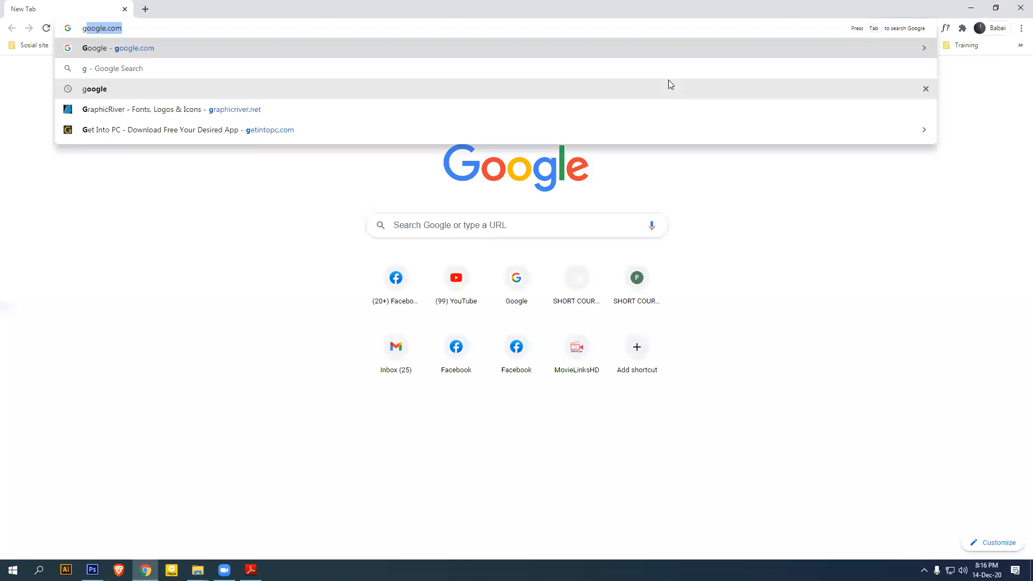
key(Return)
text(mo)
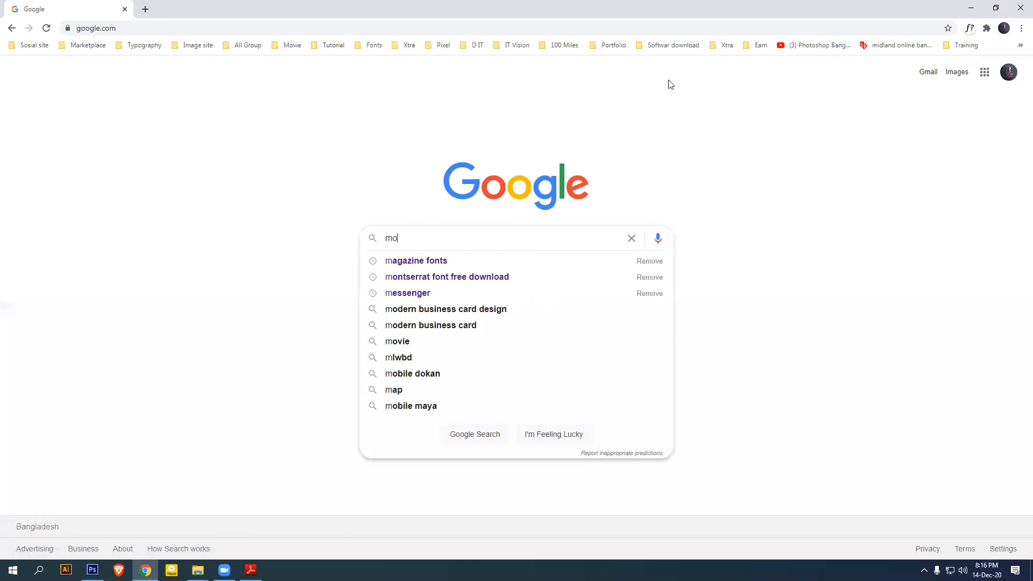
key(BackSpace)
key(BackSpace)
text(good)
key(Down)
key(Return)
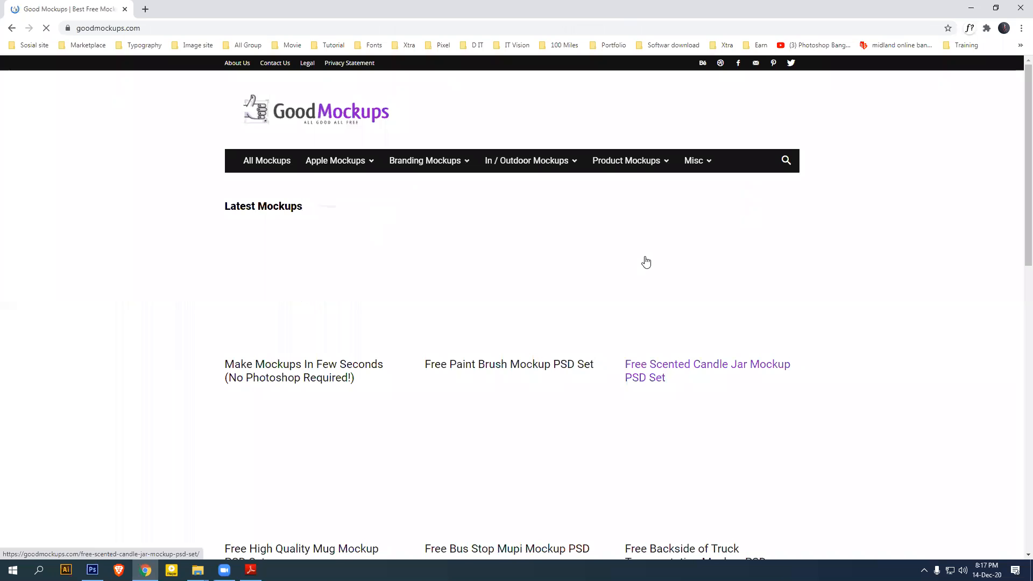
Search the Good Mockups site for 'business card' and scroll through the results
click(785, 161)
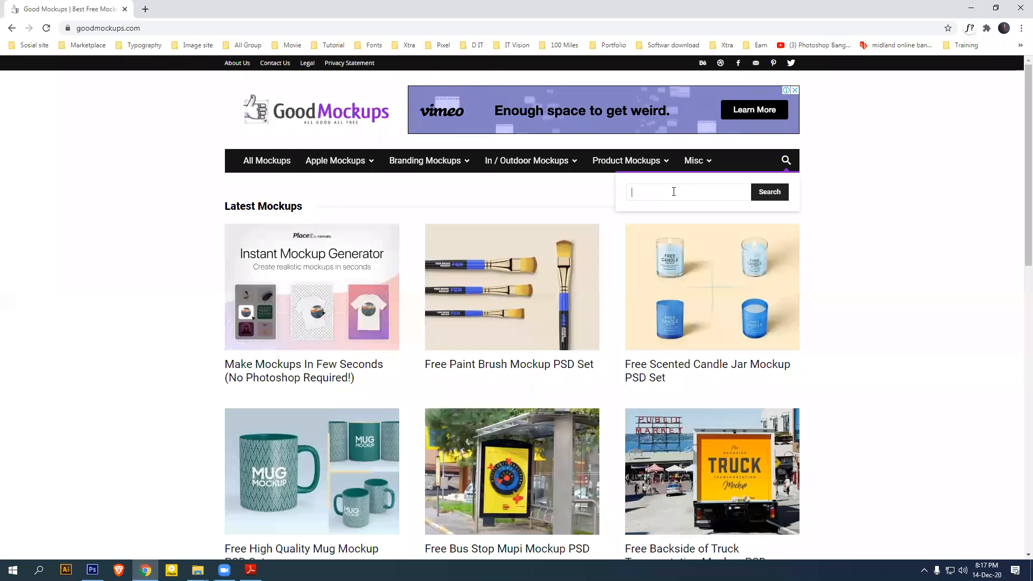
text(busin)
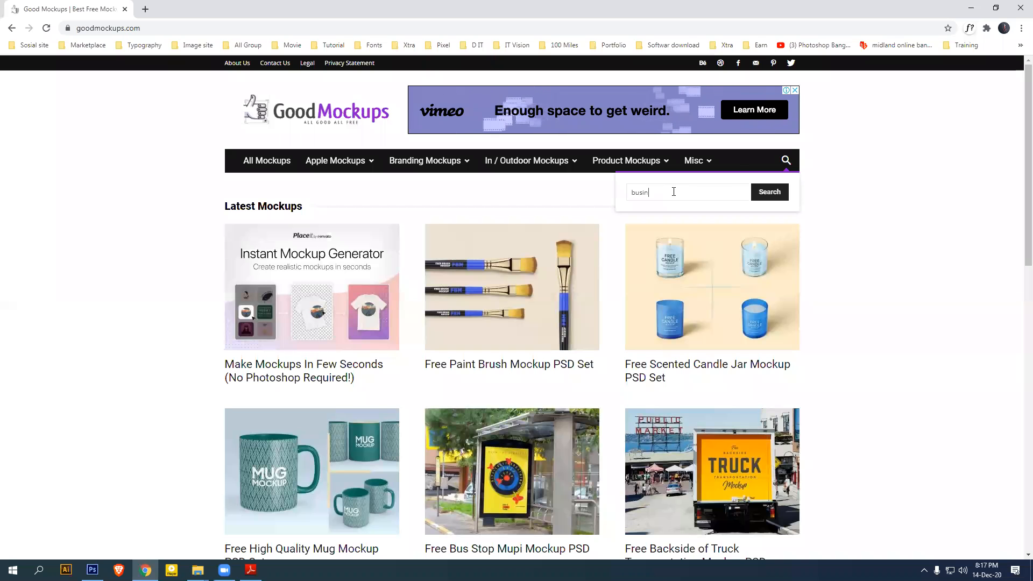
text(ess card)
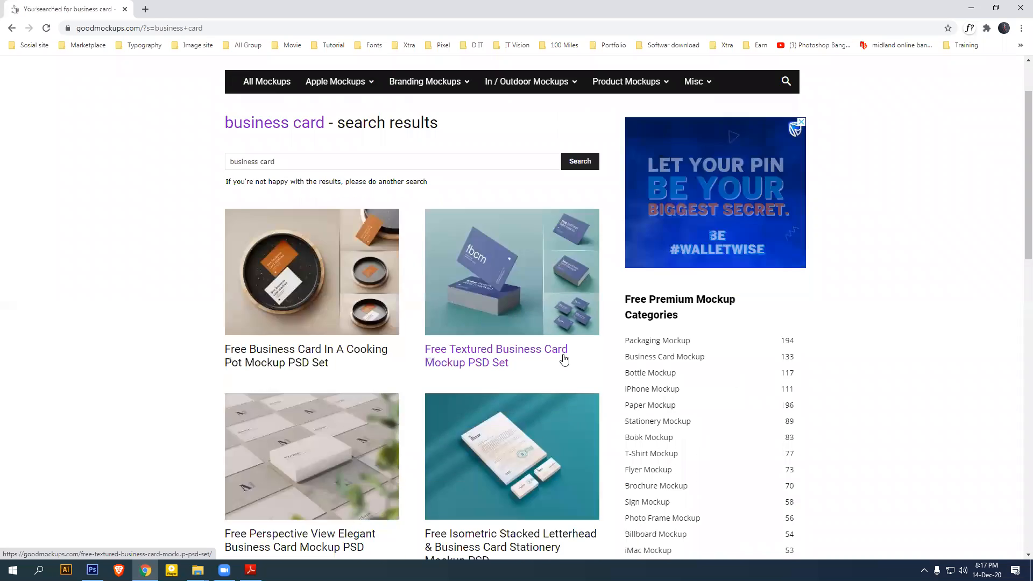
scroll(563, 358, down, 5)
scroll(431, 323, down, 5)
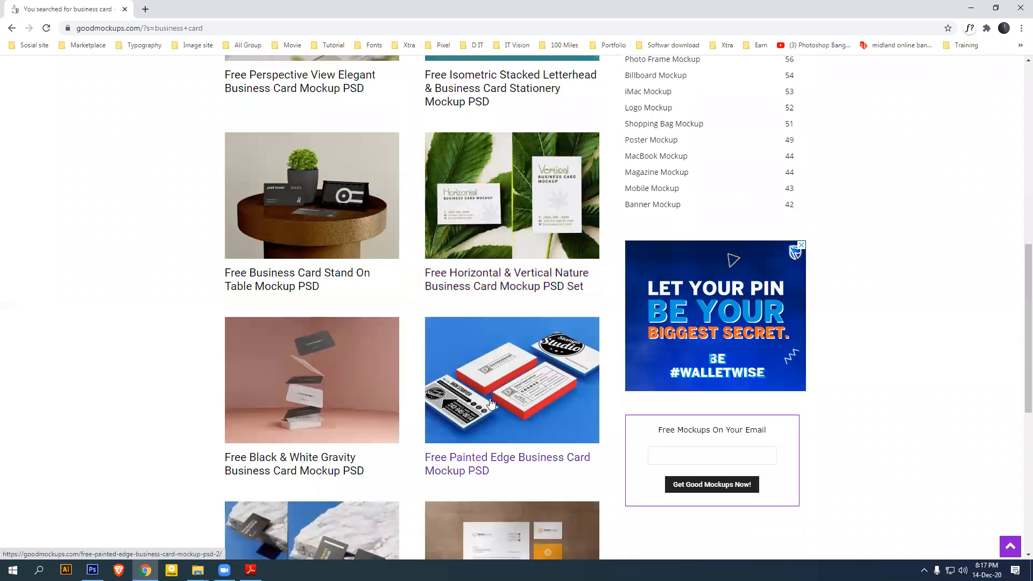
scroll(503, 398, down, 3)
scroll(333, 240, down, 3)
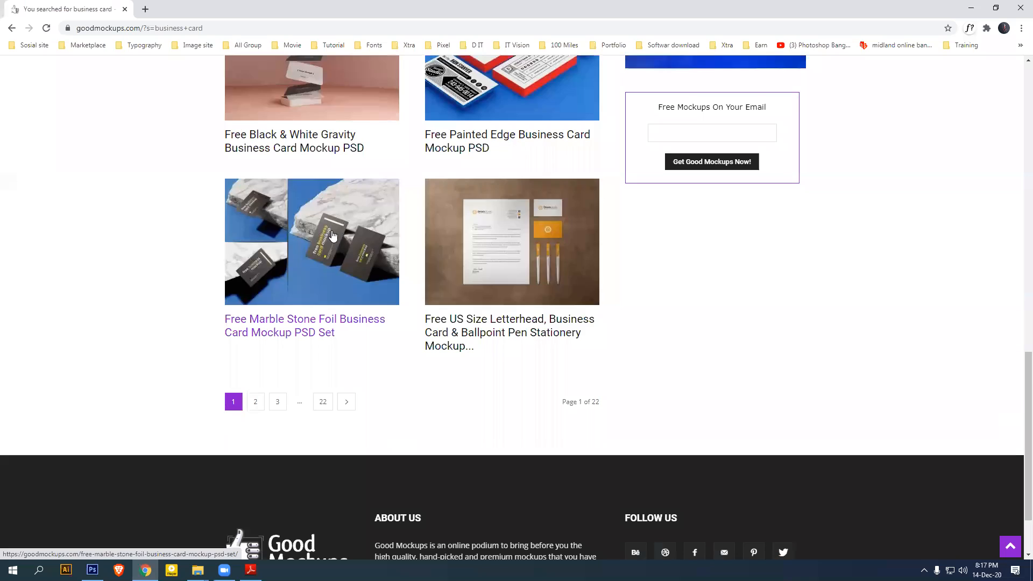
Open page 2 of the business card results and browse its mockups
click(256, 402)
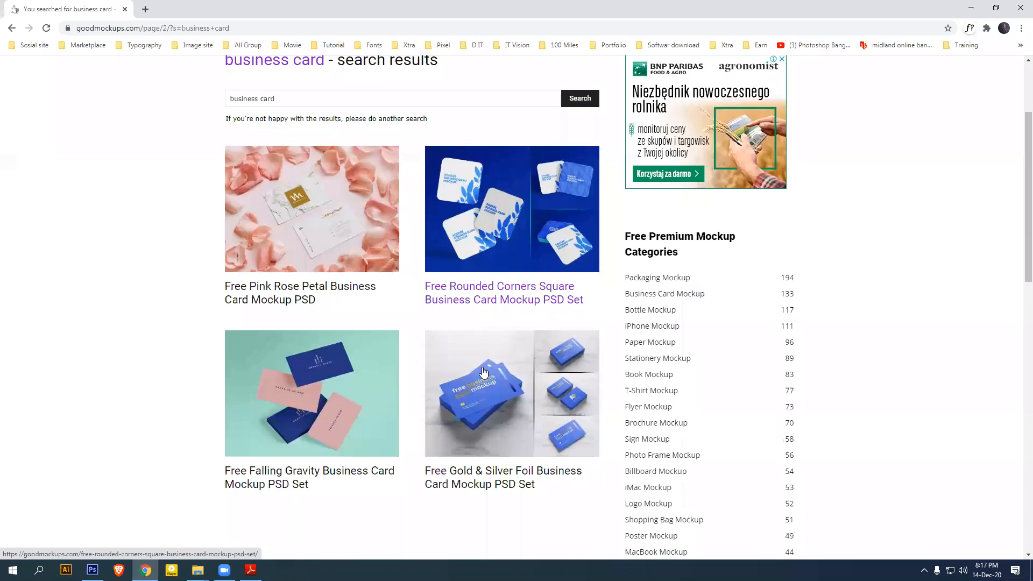
scroll(479, 376, down, 5)
scroll(376, 226, down, 5)
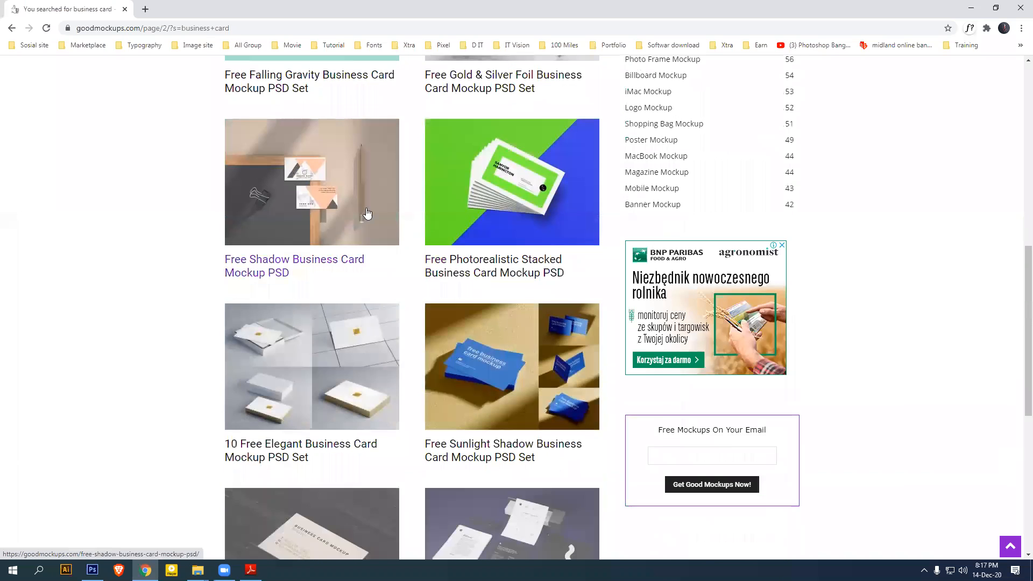
scroll(511, 253, down, 2)
scroll(530, 266, down, 3)
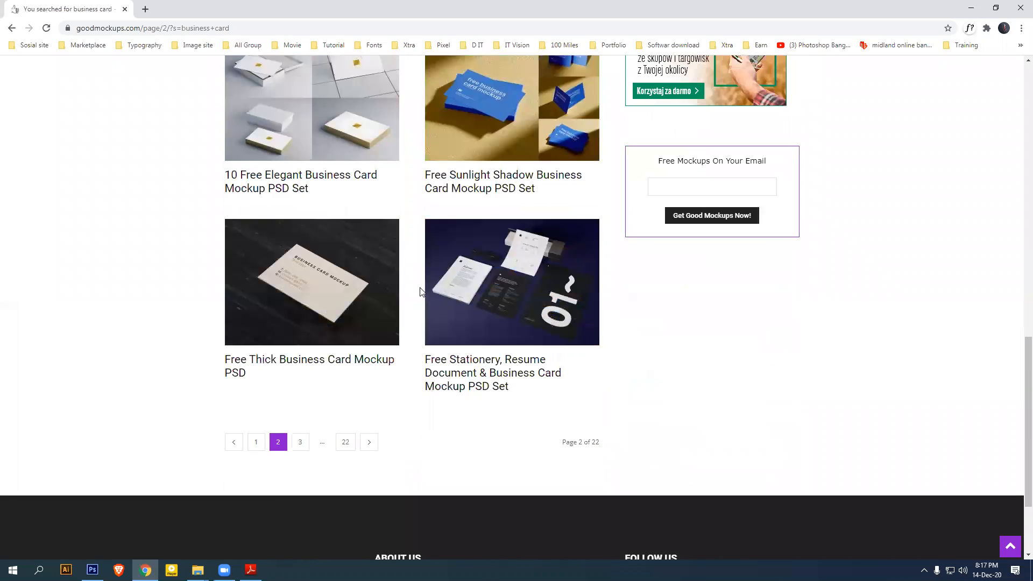
scroll(533, 327, up, 2)
scroll(532, 331, up, 3)
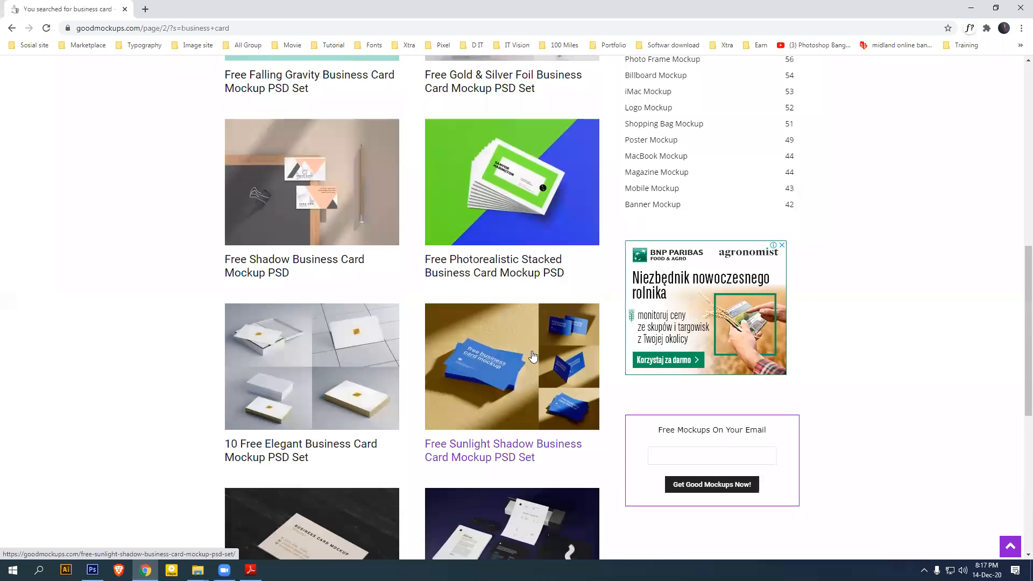
scroll(560, 307, up, 5)
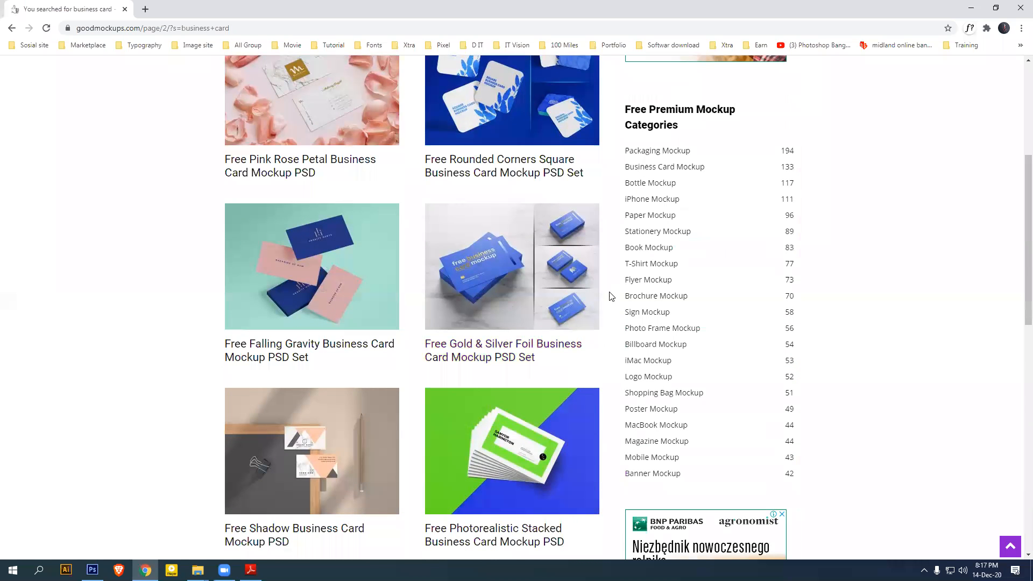
scroll(611, 299, up, 5)
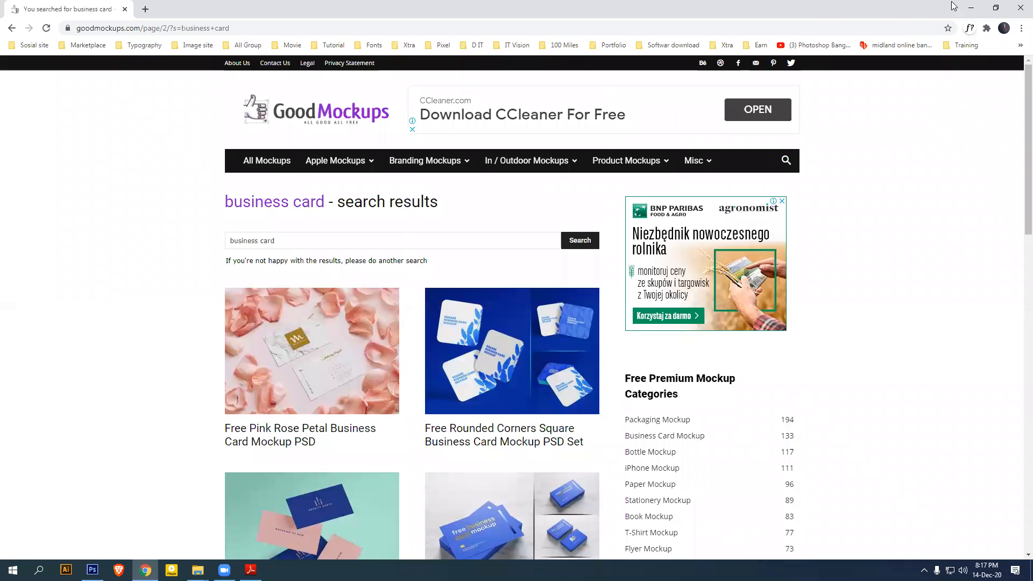
Minimize Chrome and browse to F:\All\Graphic Design\Mockup\All Business Card Mockup in File Explorer
click(971, 7)
key(super+e)
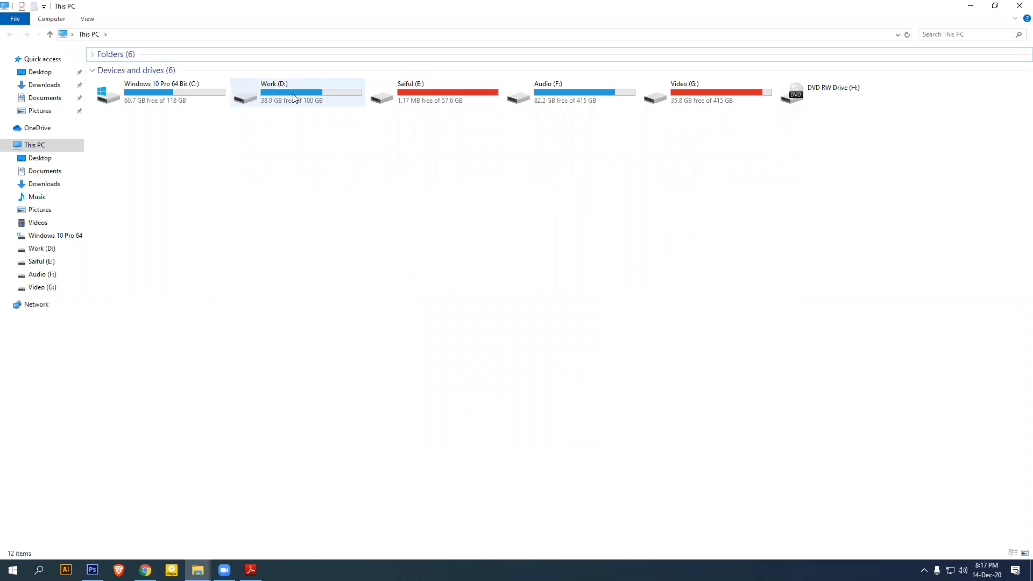
double_click(588, 98)
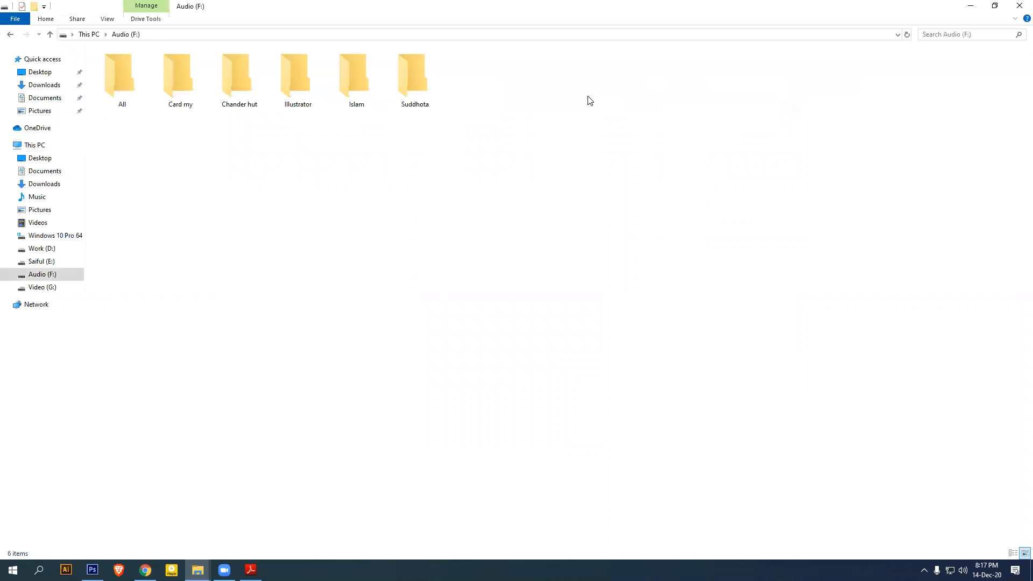
double_click(121, 98)
double_click(239, 86)
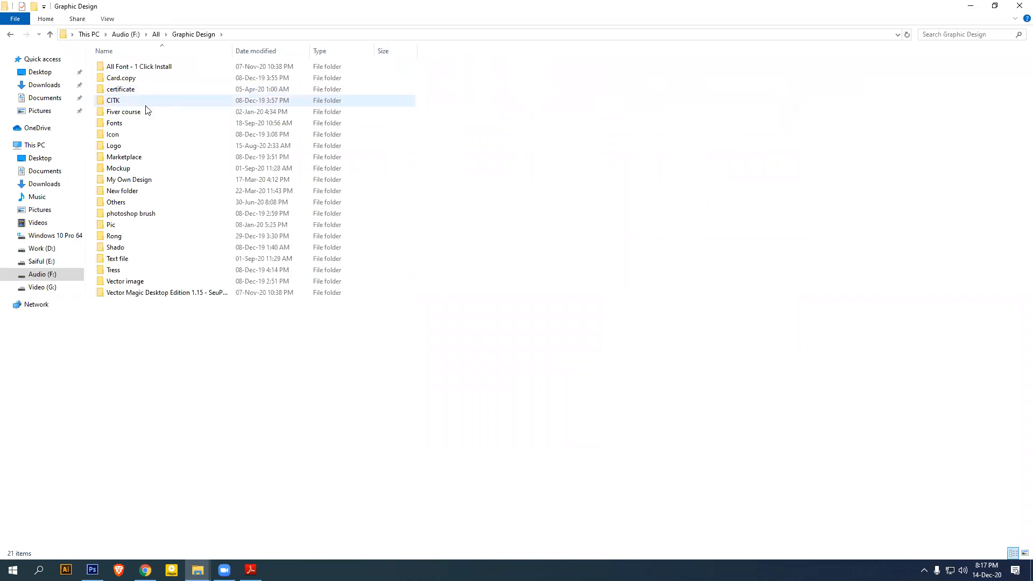
double_click(133, 169)
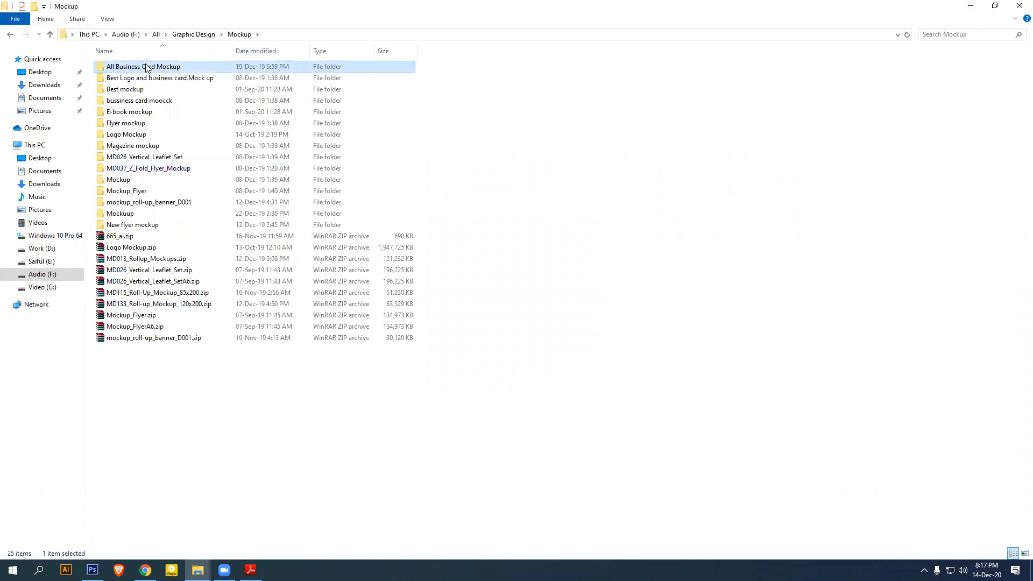
double_click(145, 67)
double_click(146, 67)
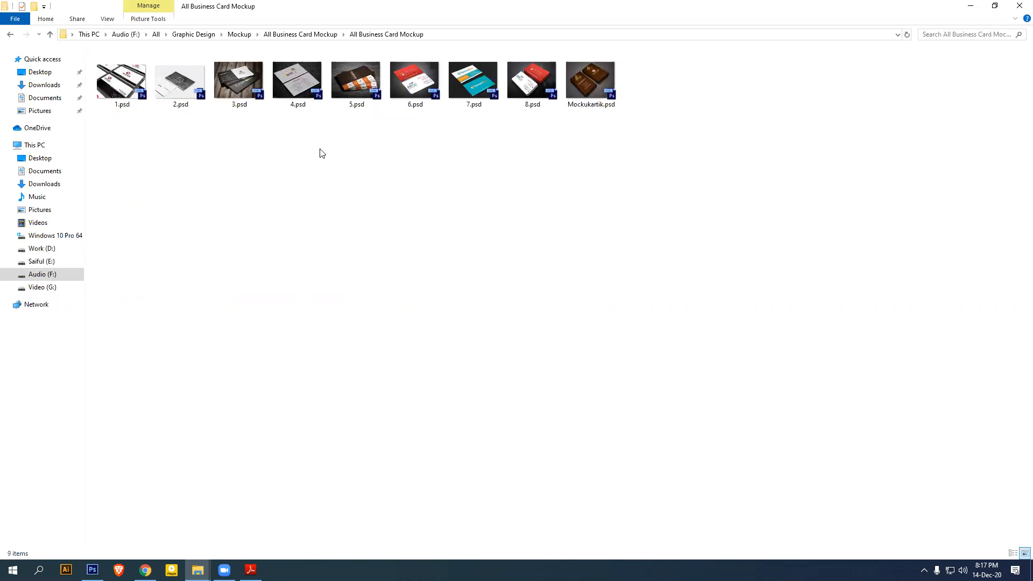
Open 4.psd and 6.psd together in Photoshop
click(299, 86)
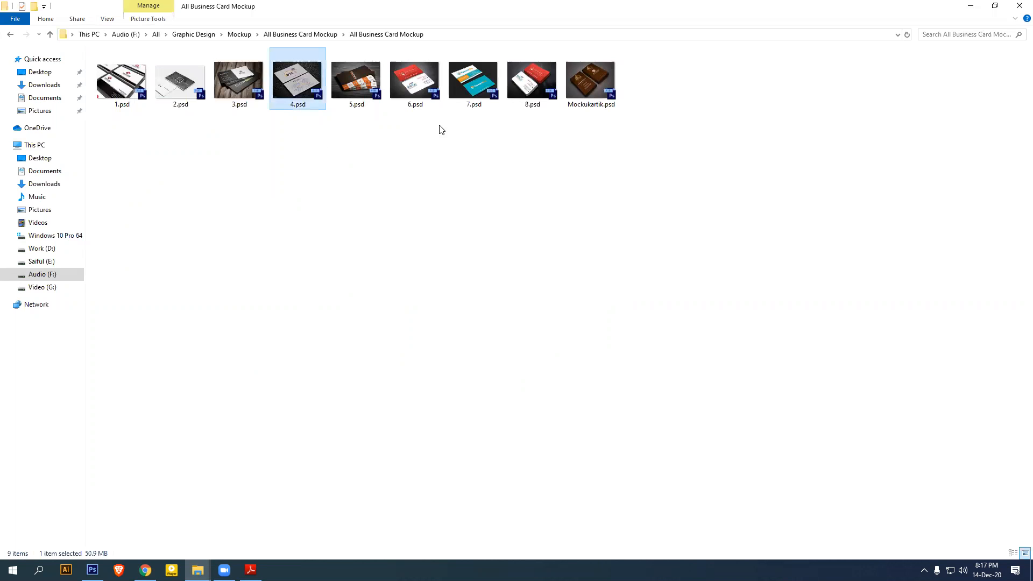
ctrl+click(414, 81)
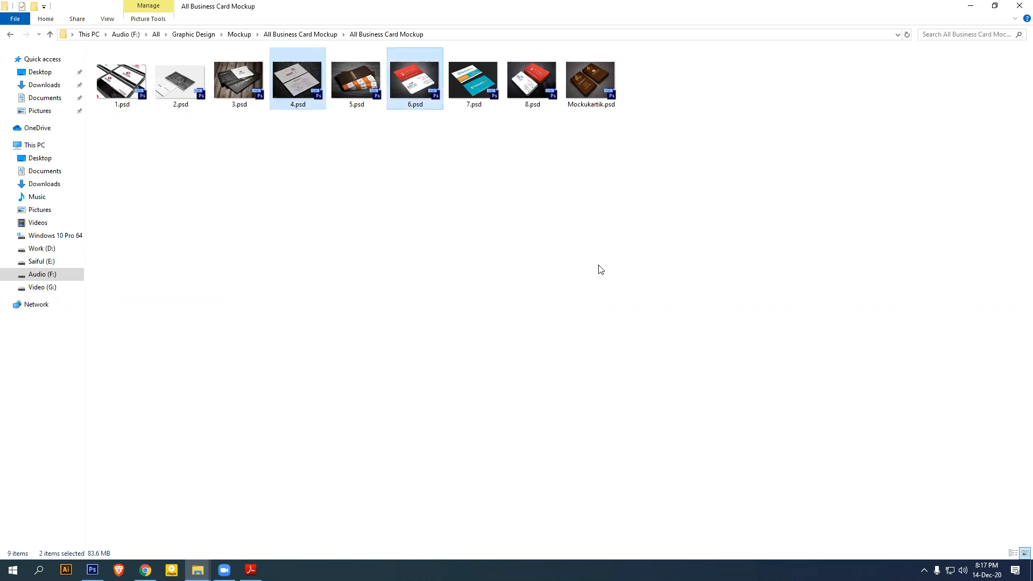
key(Return)
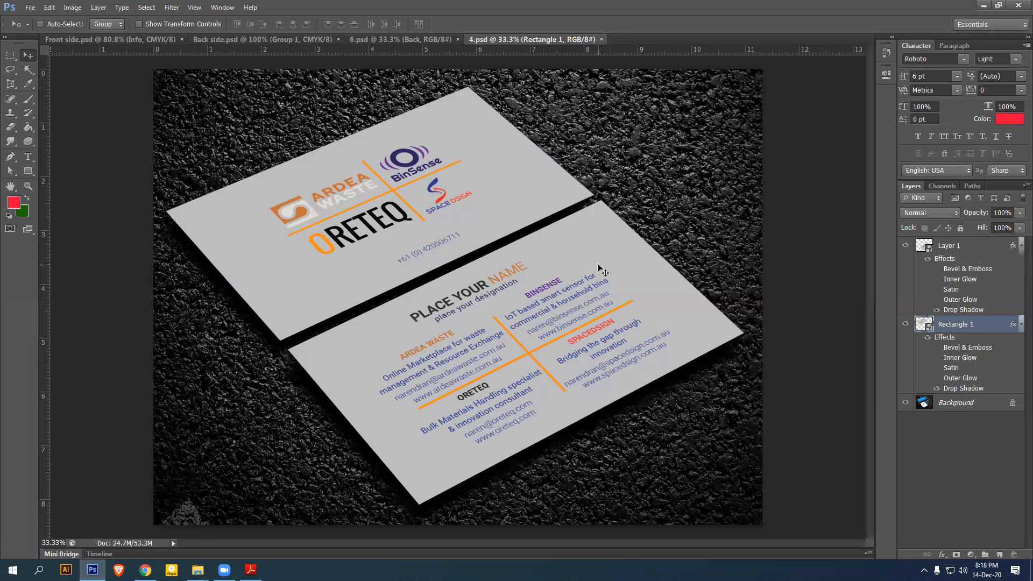
Look over the 6.psd mockup, then select the Die cut group in Front side.psd
click(411, 40)
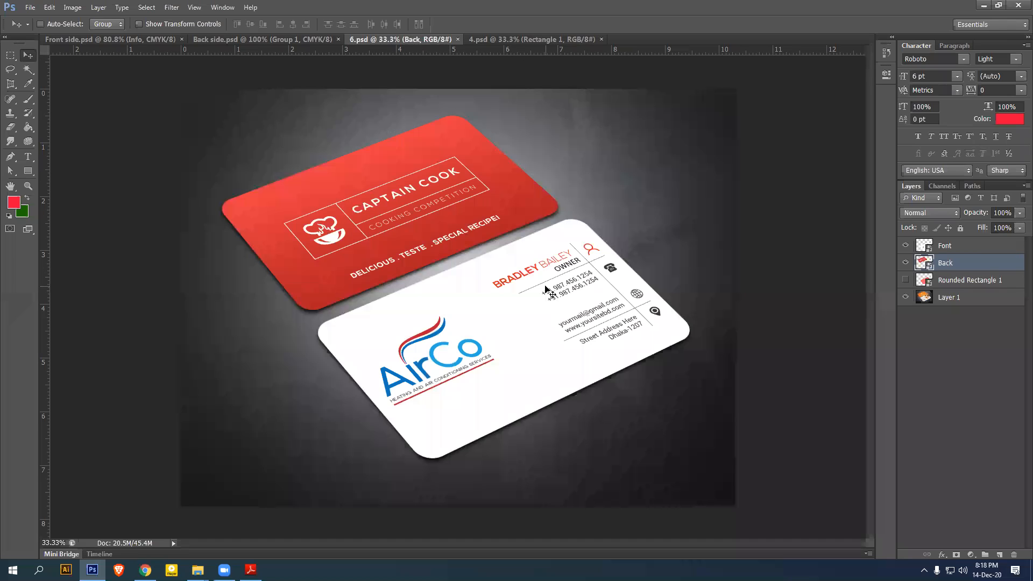
click(127, 40)
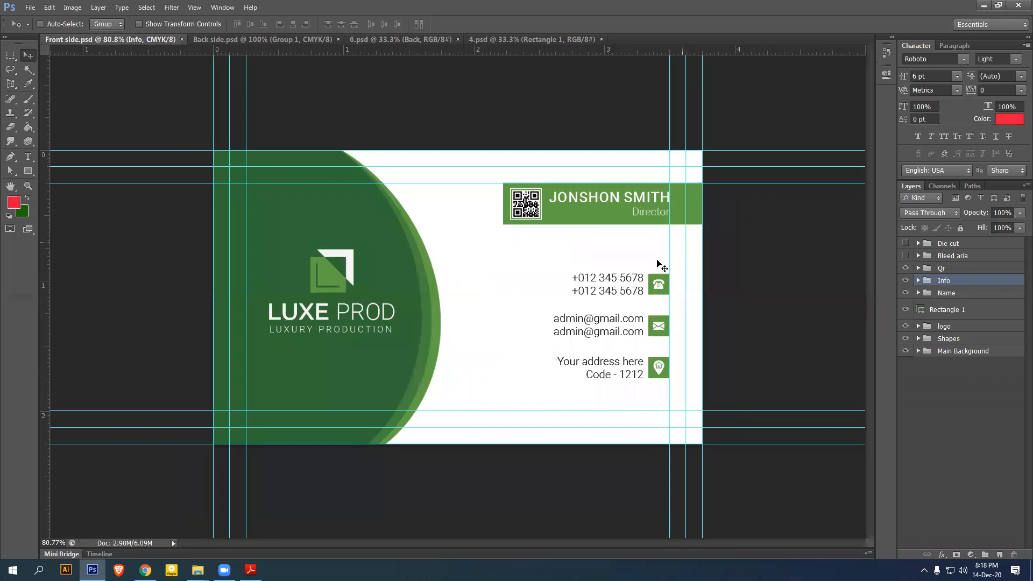
click(962, 245)
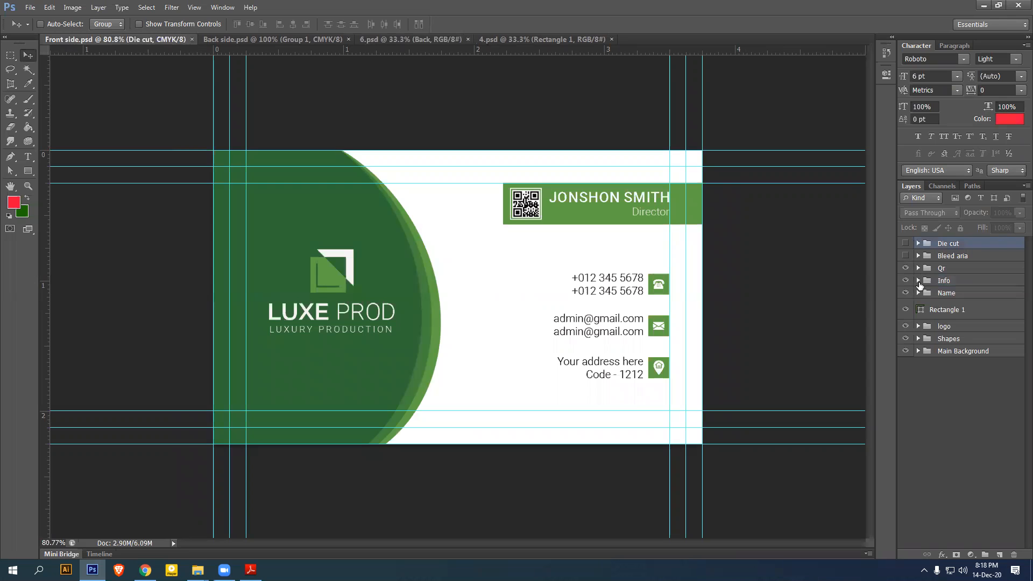
click(431, 39)
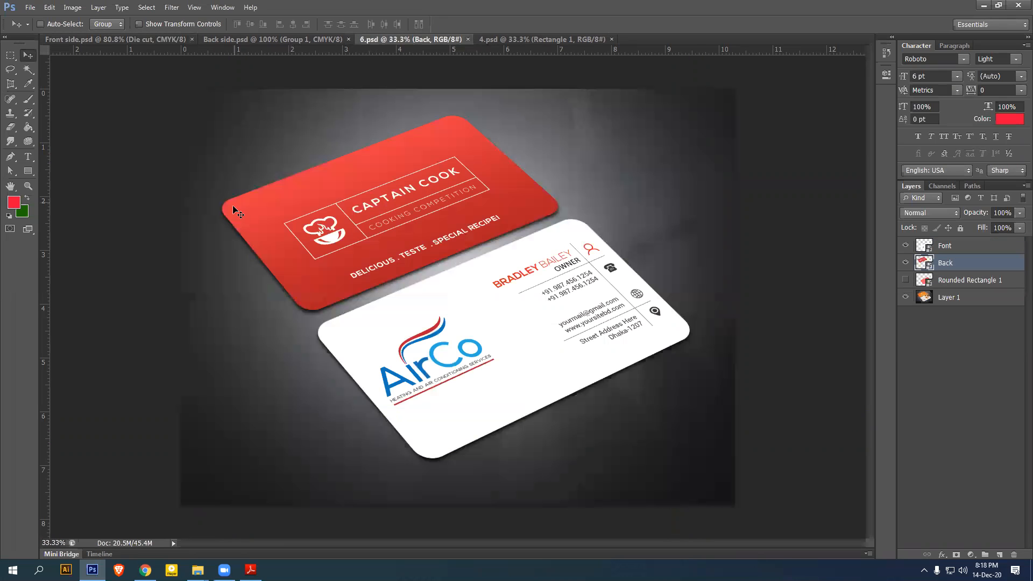
click(130, 43)
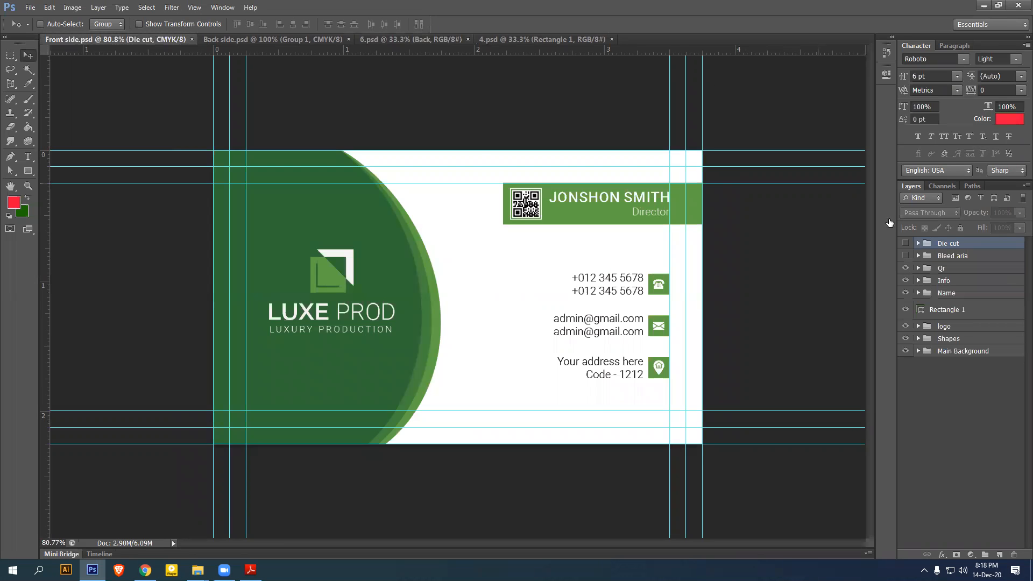
Load the Die cut outline as a selection and Copy Merged the front design
click(918, 244)
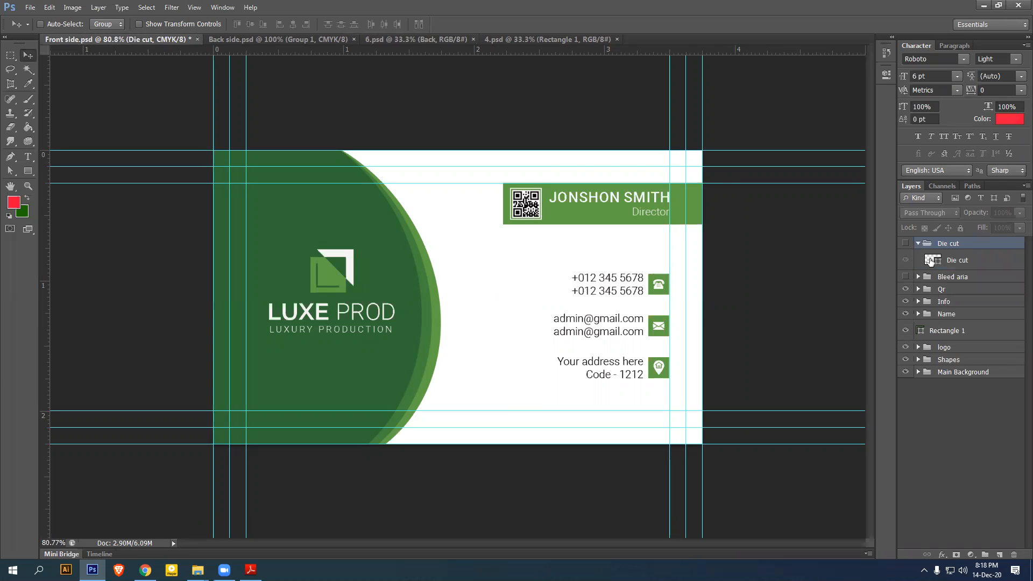
ctrl+click(931, 262)
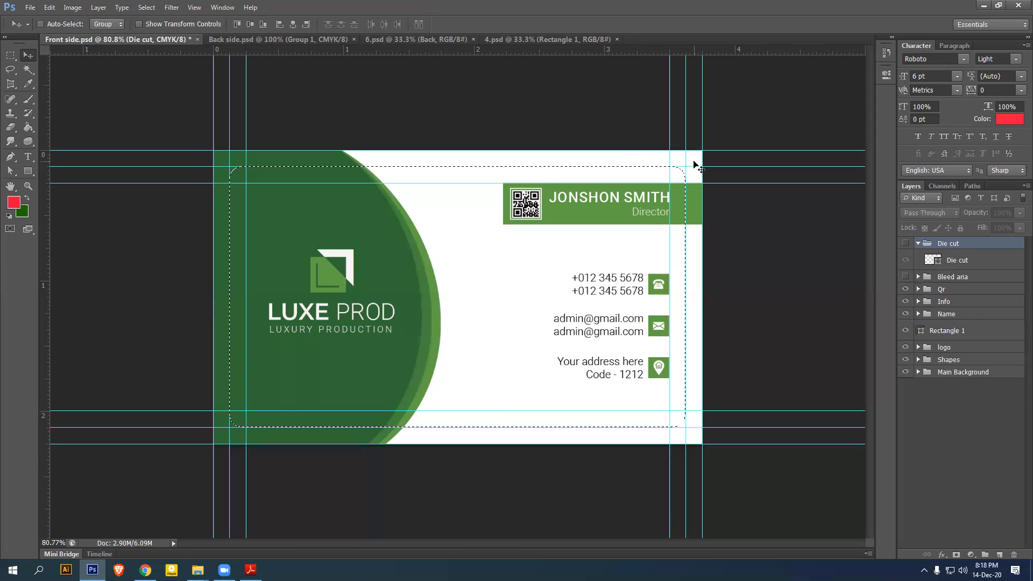
click(50, 7)
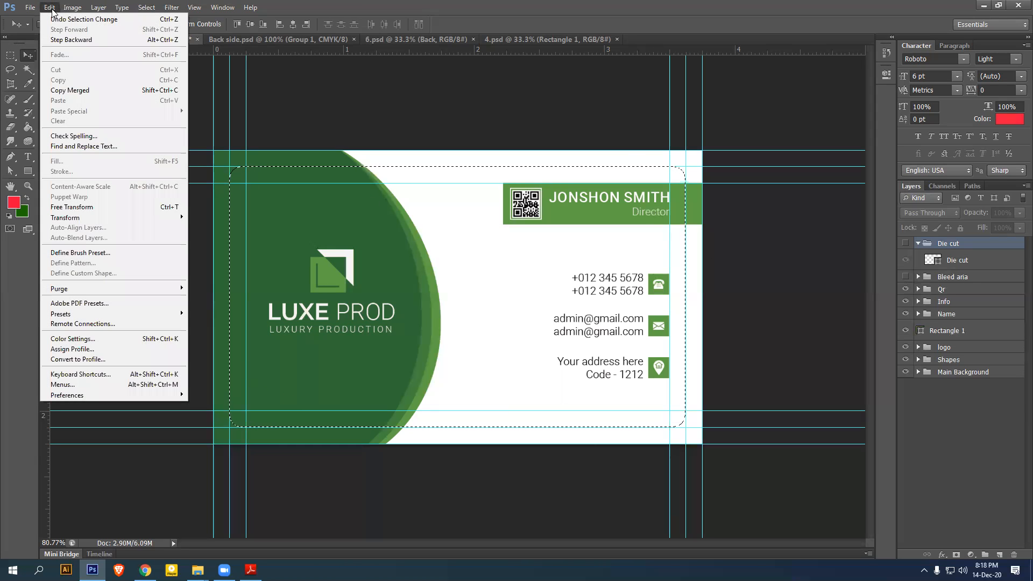
click(76, 91)
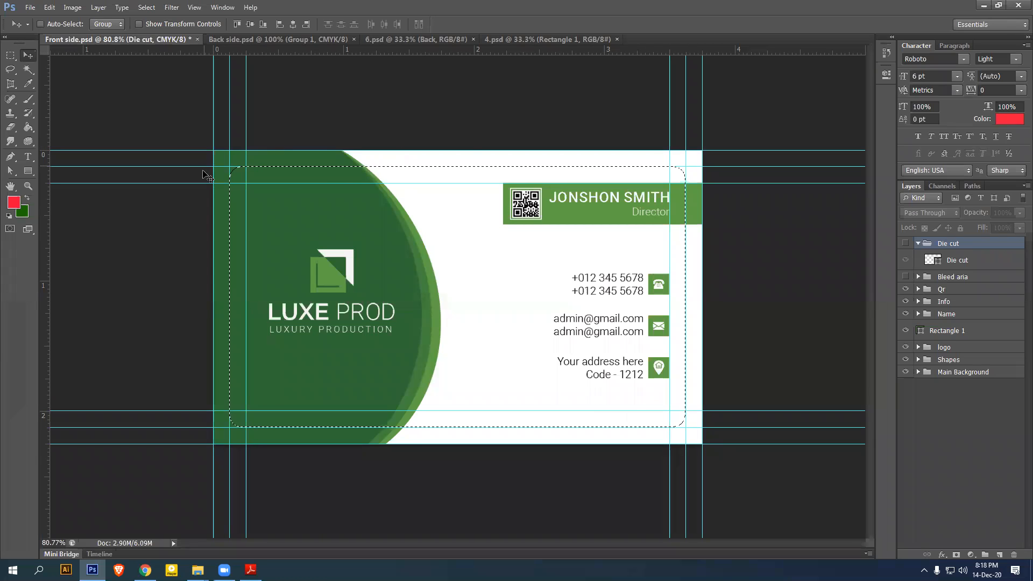
In 6.psd, open the Font smart object's contents, keeping its layers
click(390, 39)
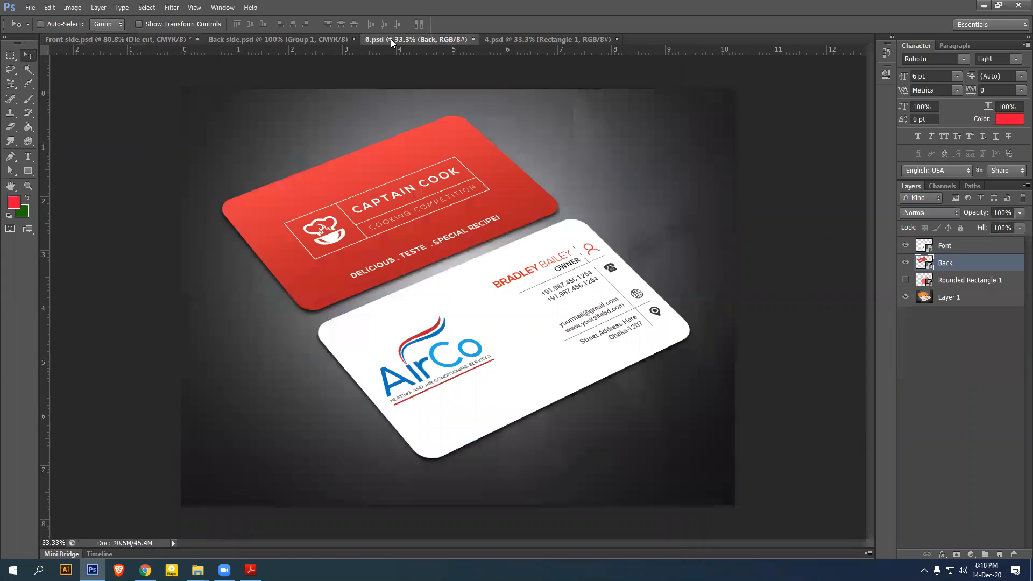
click(961, 247)
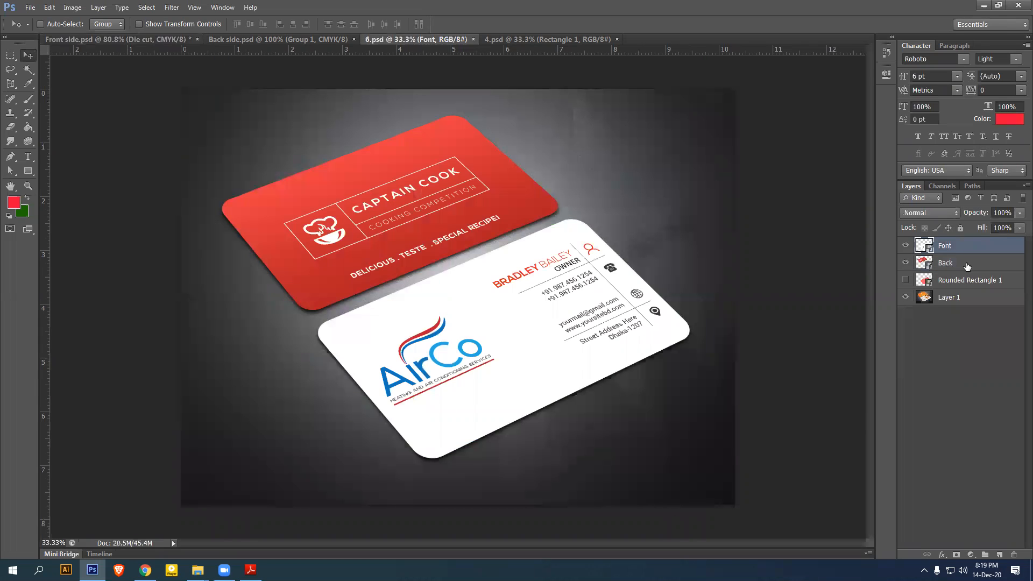
click(967, 264)
click(905, 246)
click(906, 245)
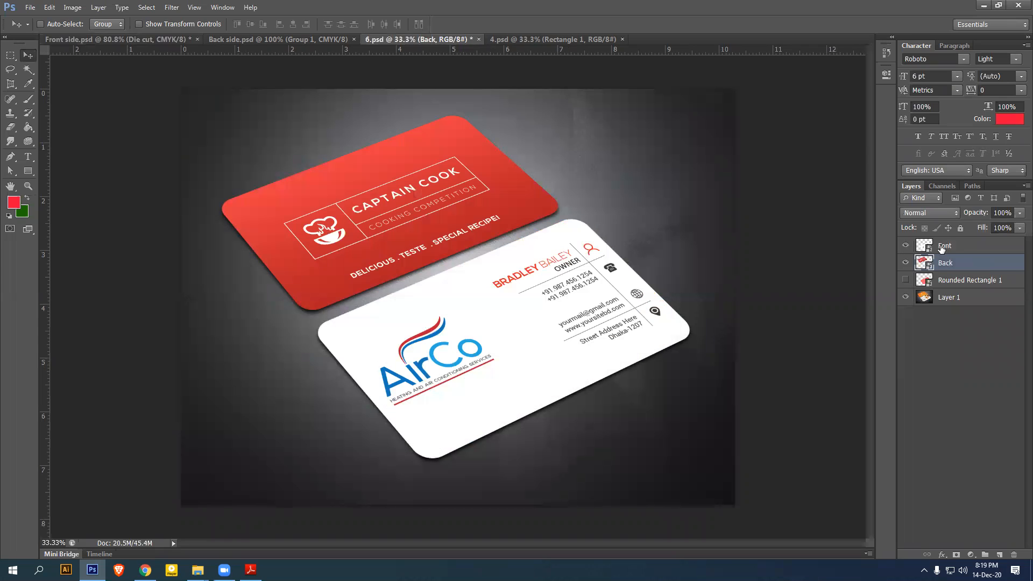
click(942, 247)
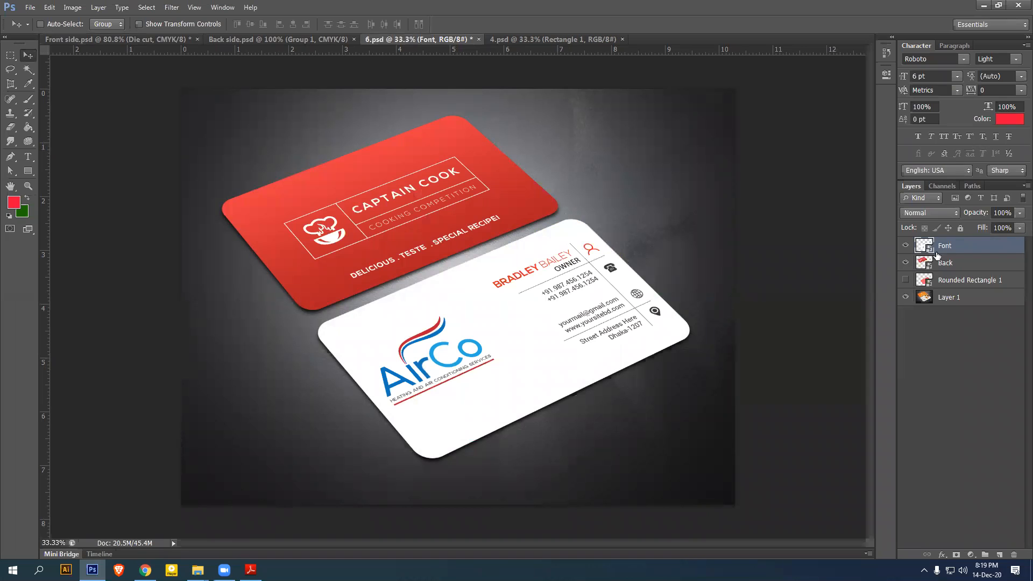
double_click(929, 251)
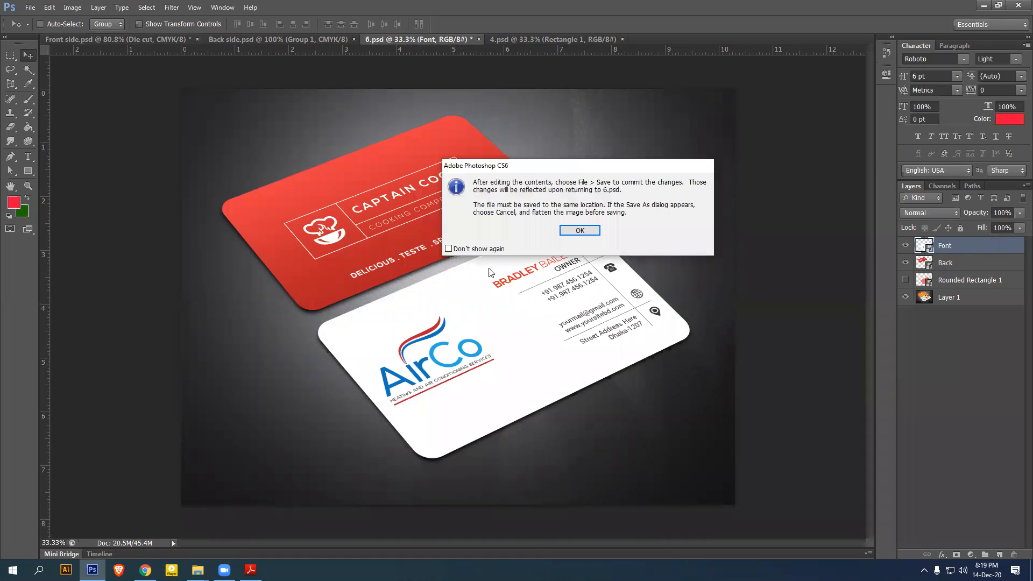
click(579, 233)
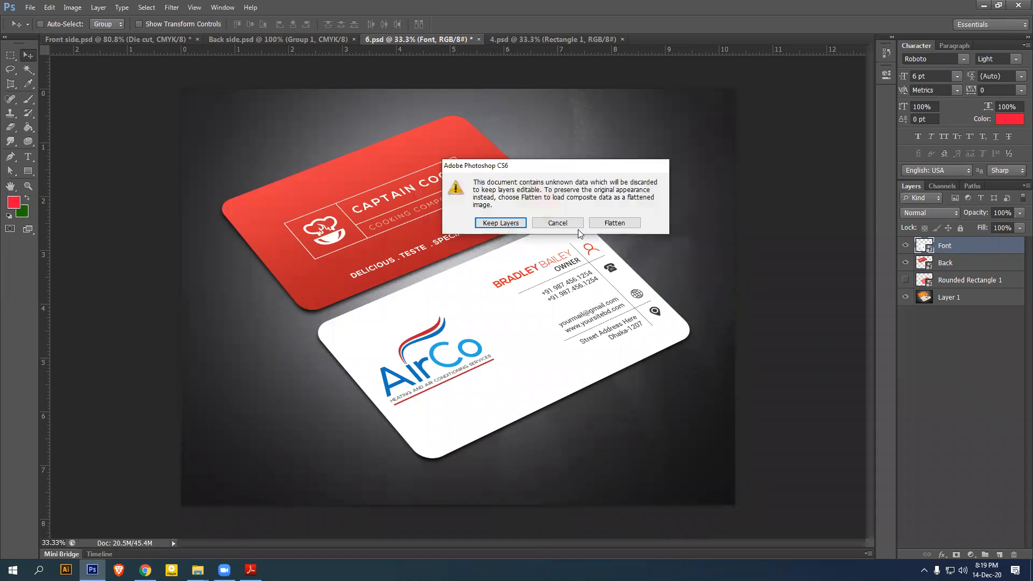
click(501, 223)
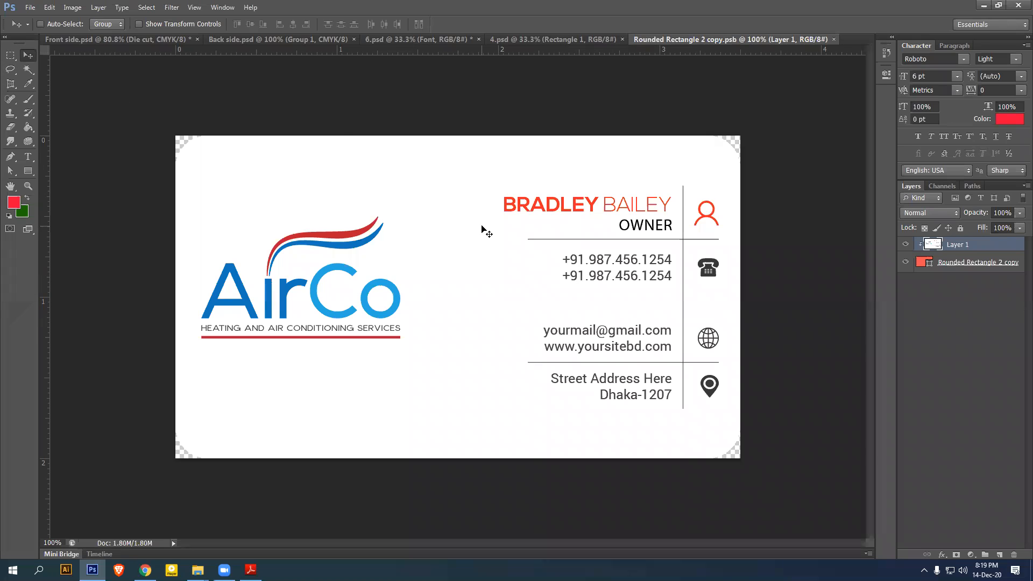
Paste the front design, clip it to the card shape, save and close the .psb
key(ctrl+v)
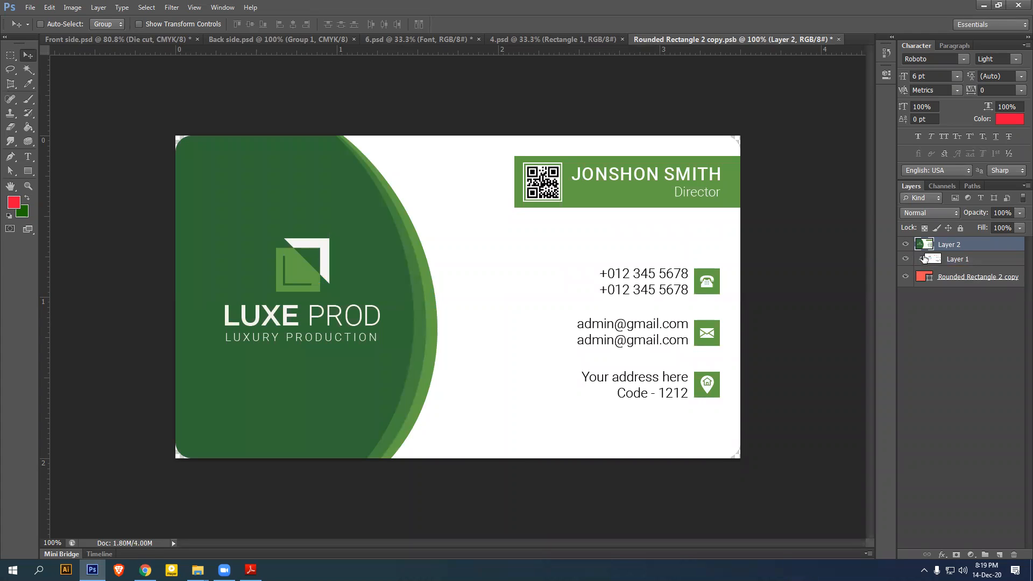
right_click(971, 246)
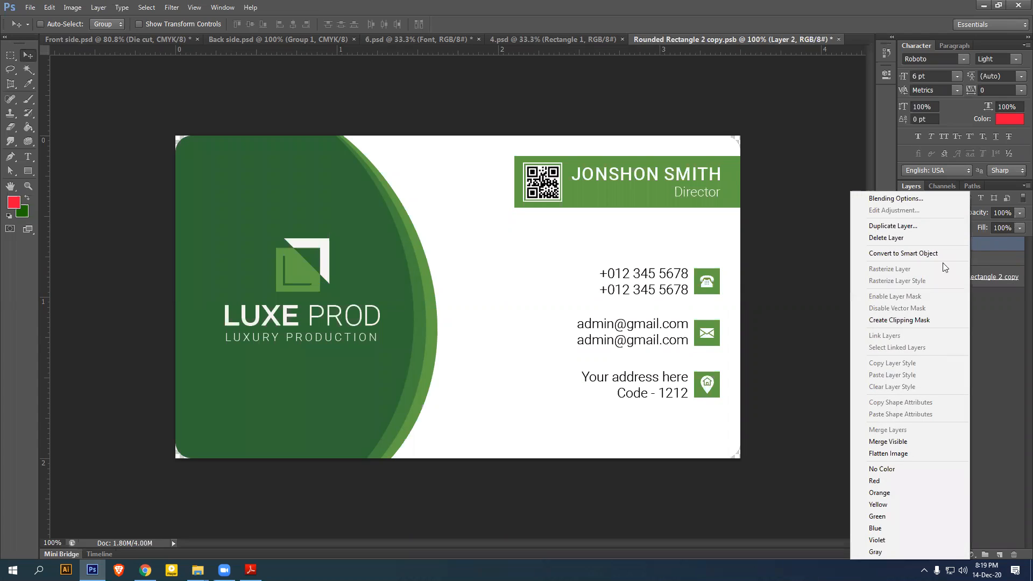
click(884, 320)
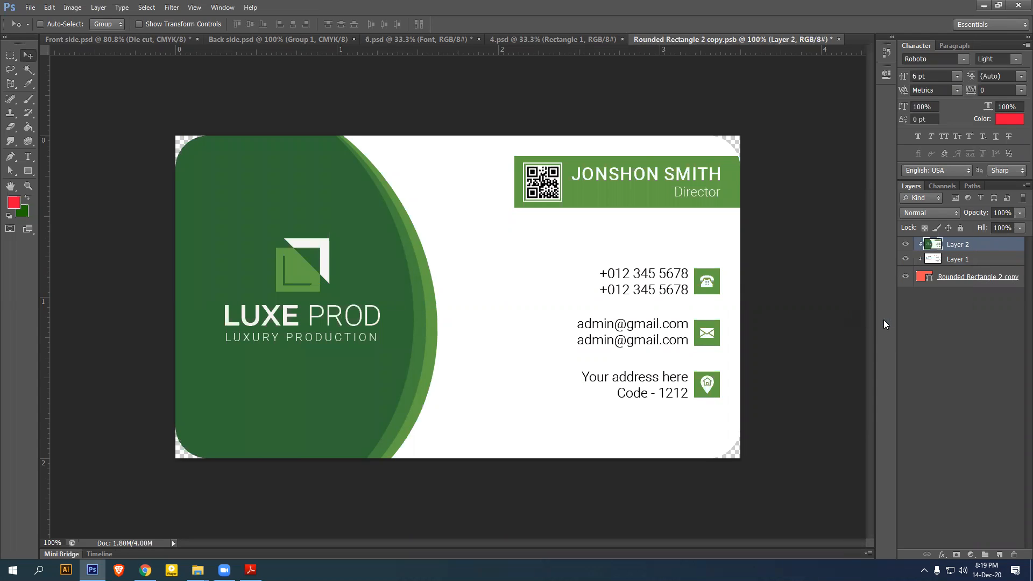
key(ctrl+s)
click(835, 39)
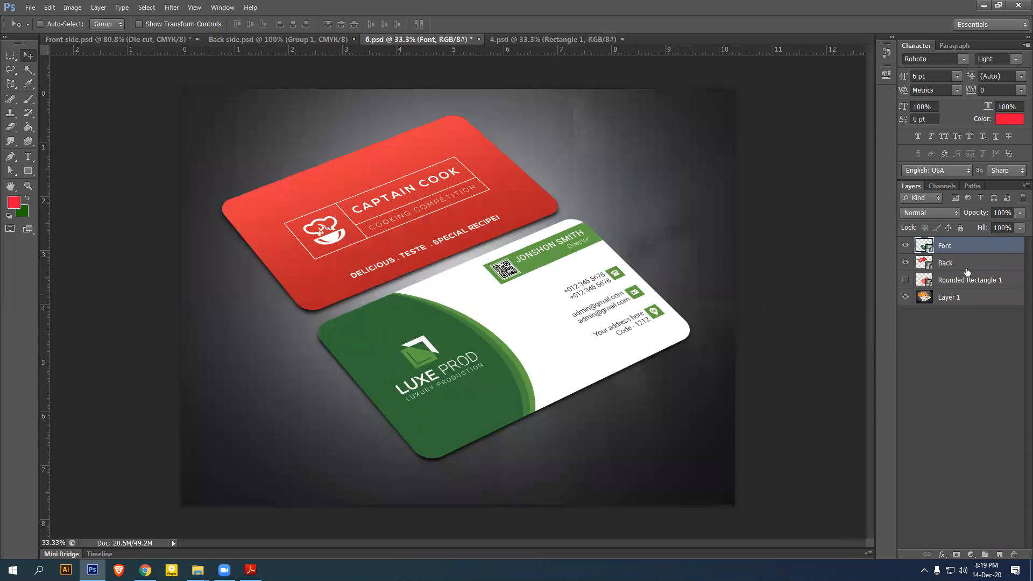
In Back side.psd, load the Die cut outline as a selection and Copy Merged it
click(264, 39)
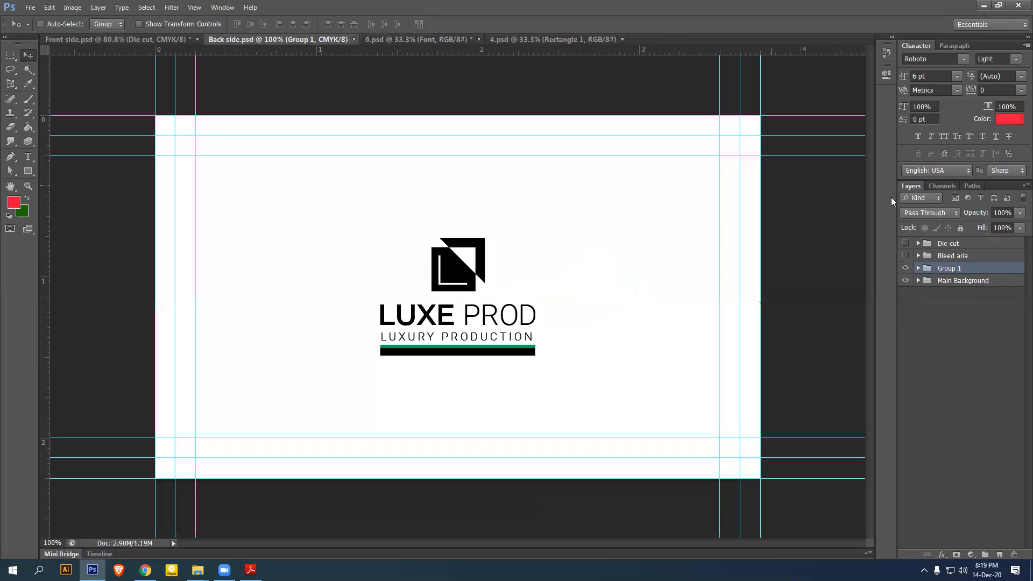
click(962, 247)
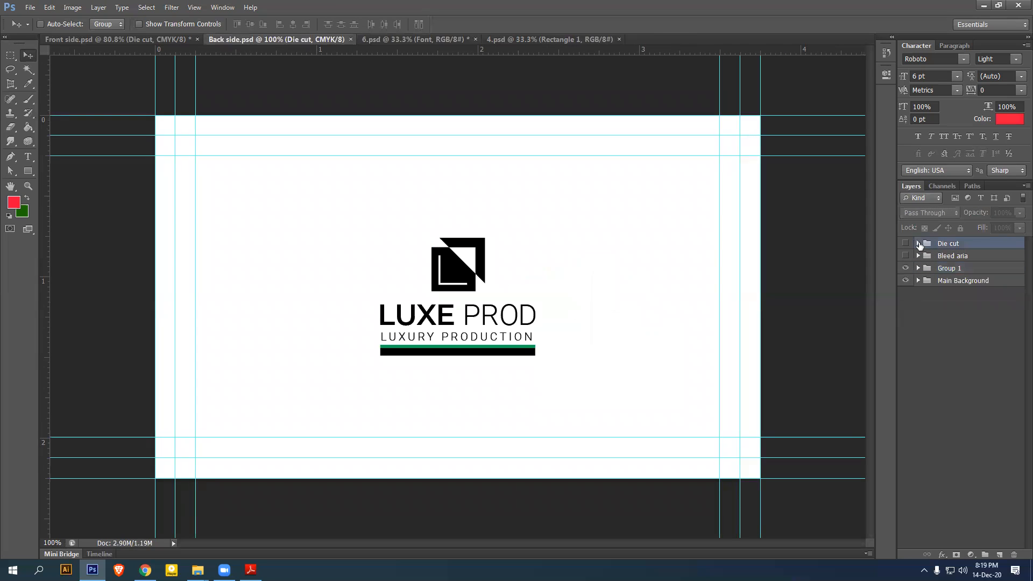
click(919, 244)
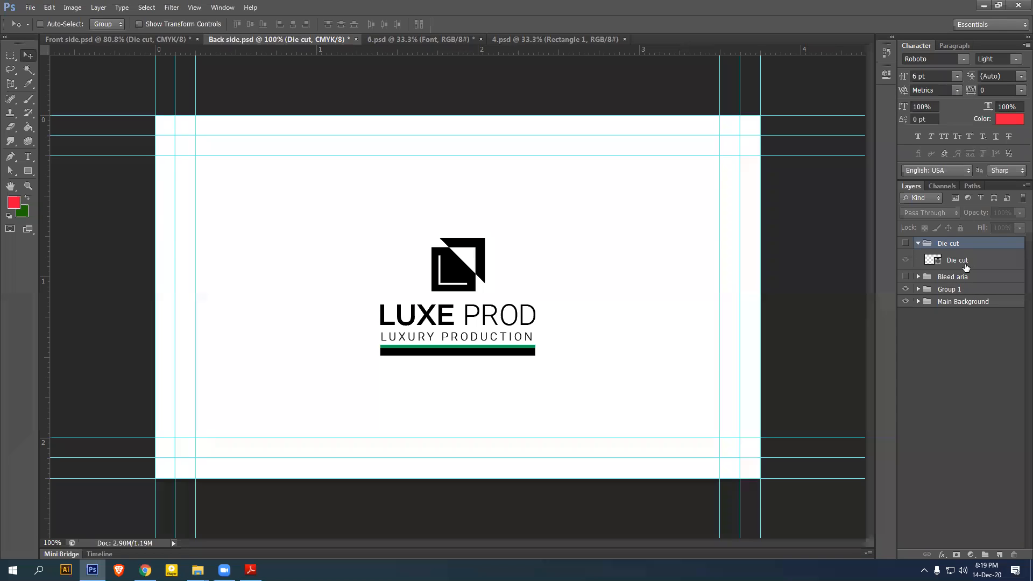
ctrl+click(937, 264)
click(49, 6)
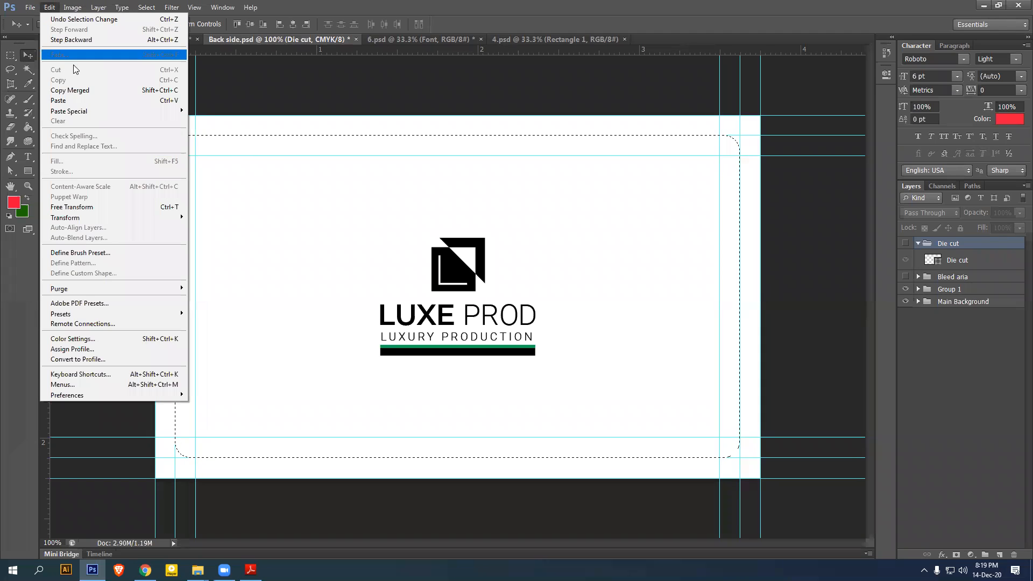
click(84, 90)
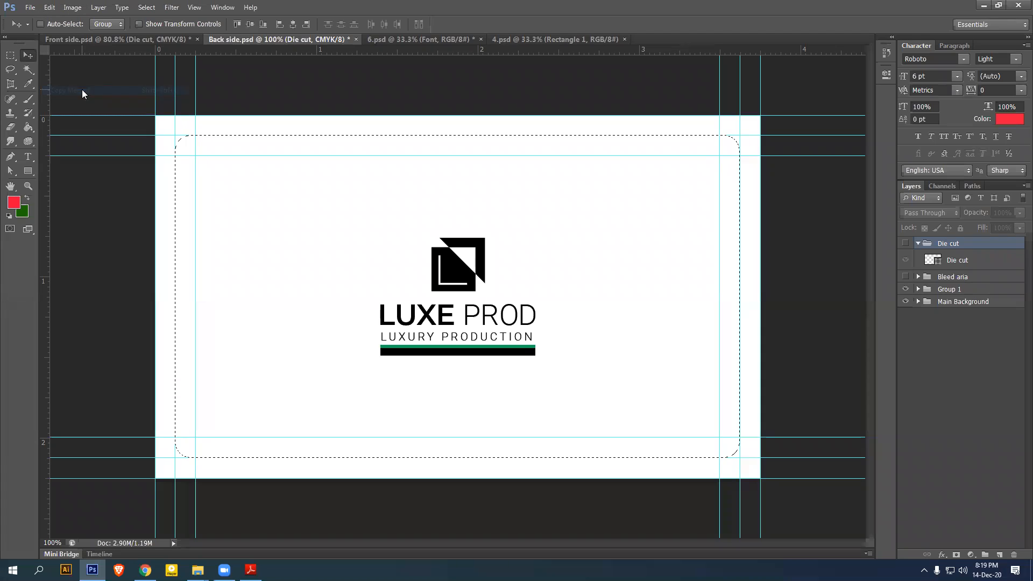
click(403, 40)
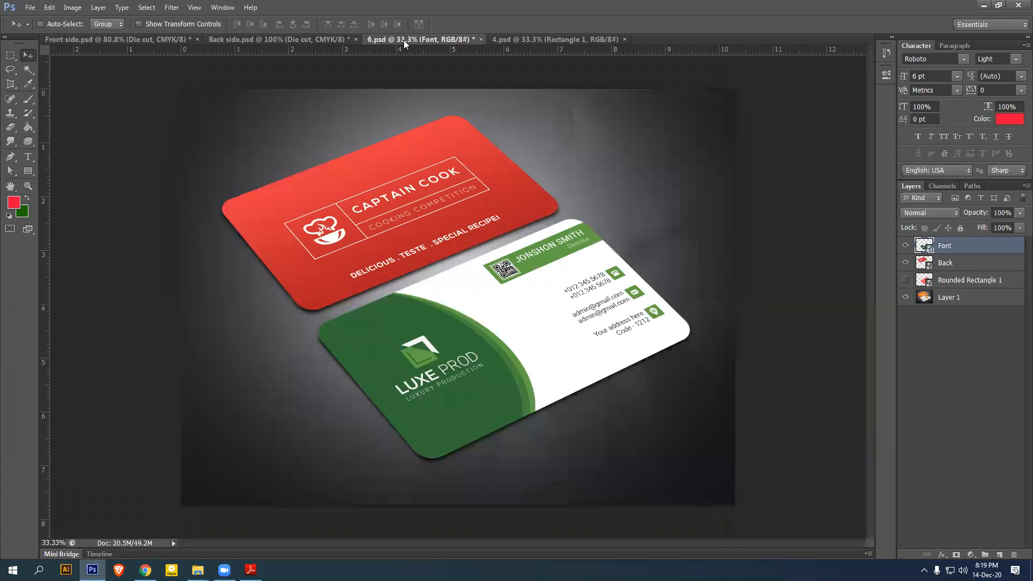
Paste the back design into the Back smart object, clip it to the card, and save
click(960, 266)
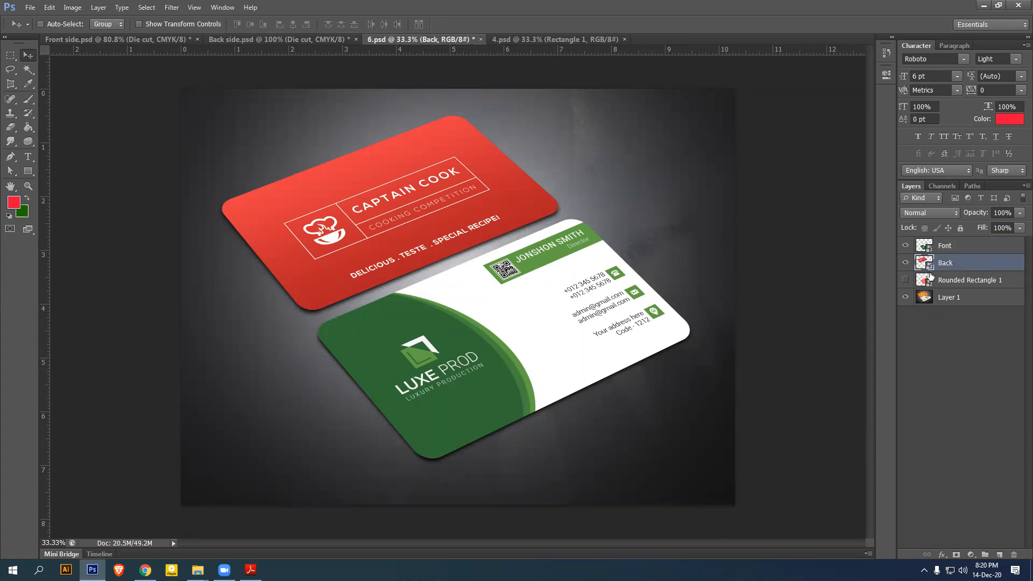
double_click(927, 264)
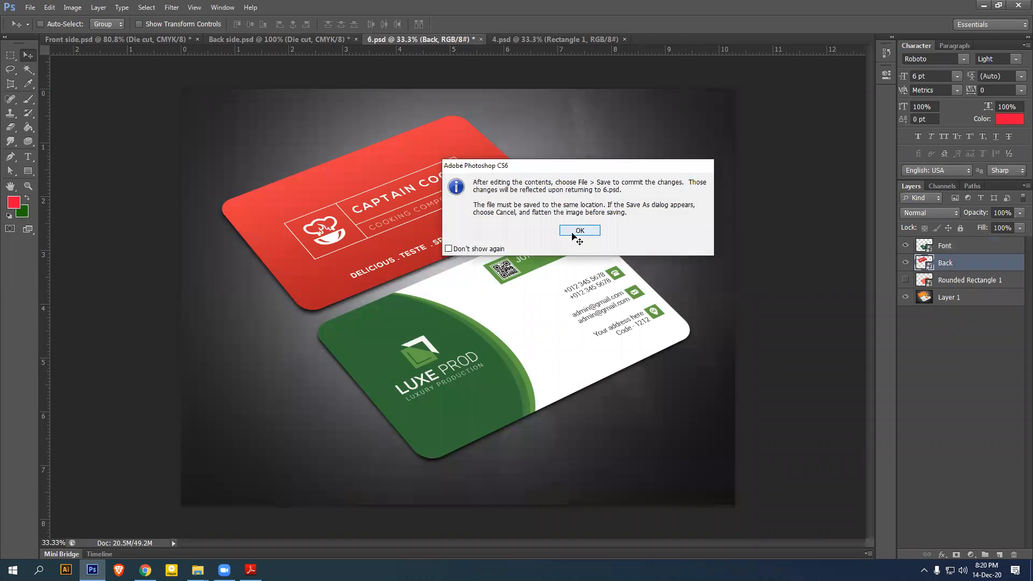
click(578, 231)
click(501, 223)
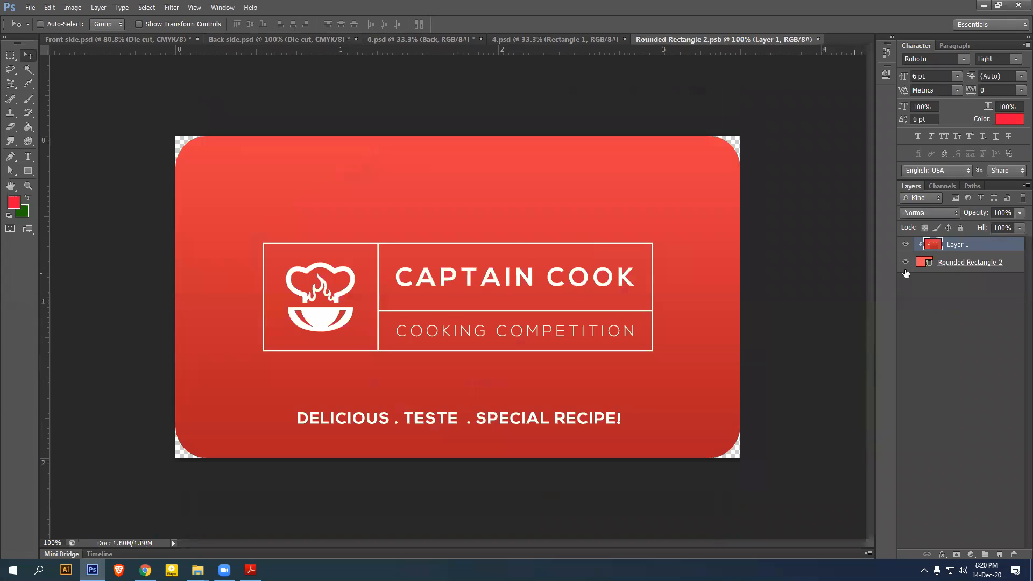
key(ctrl+v)
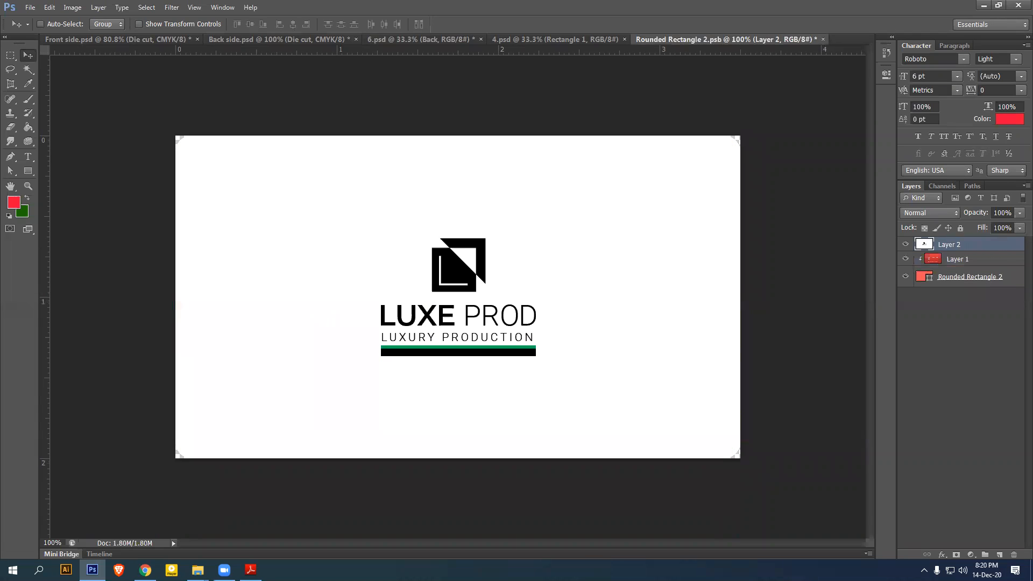
right_click(984, 246)
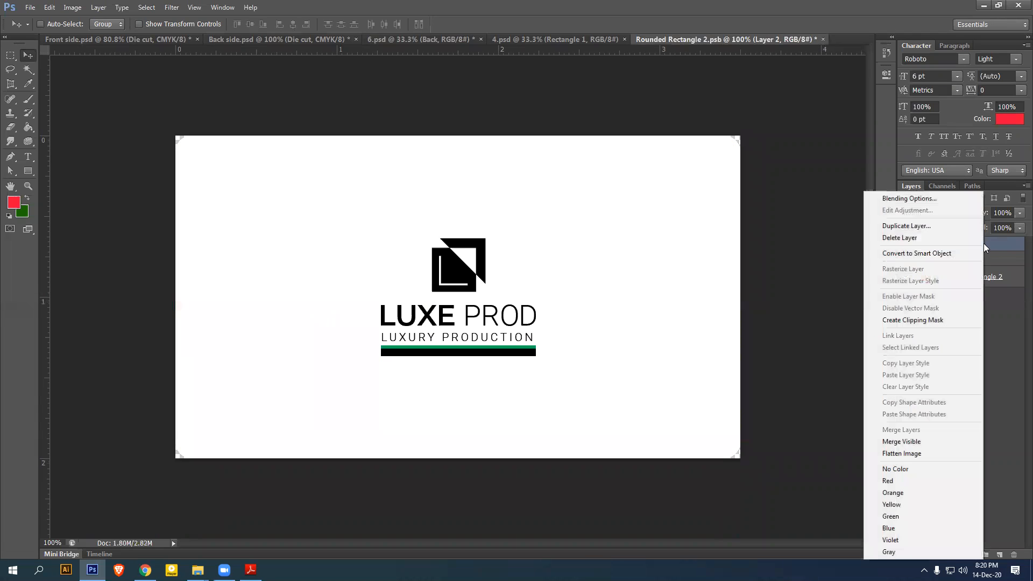
click(903, 320)
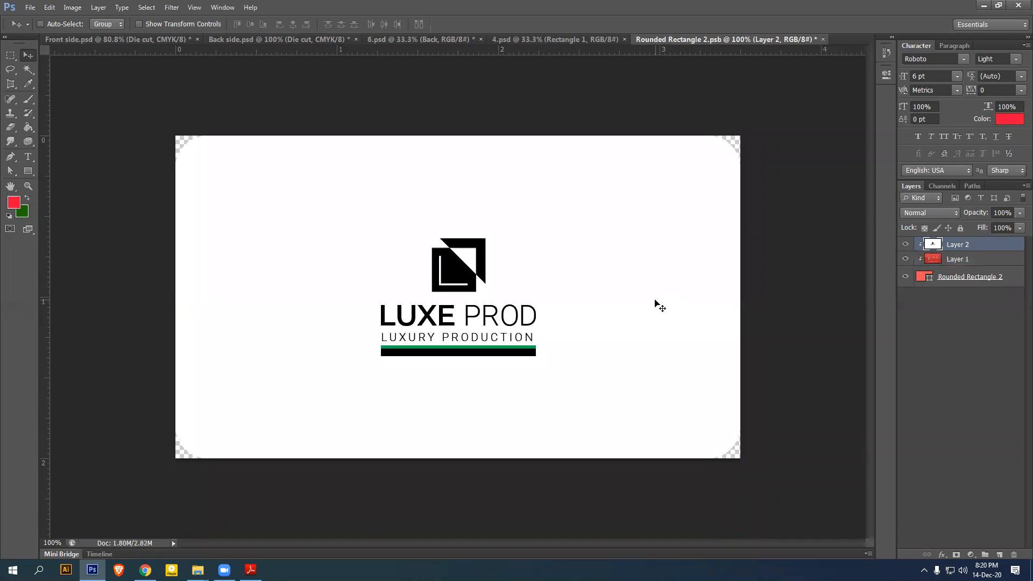
key(ctrl+s)
click(818, 39)
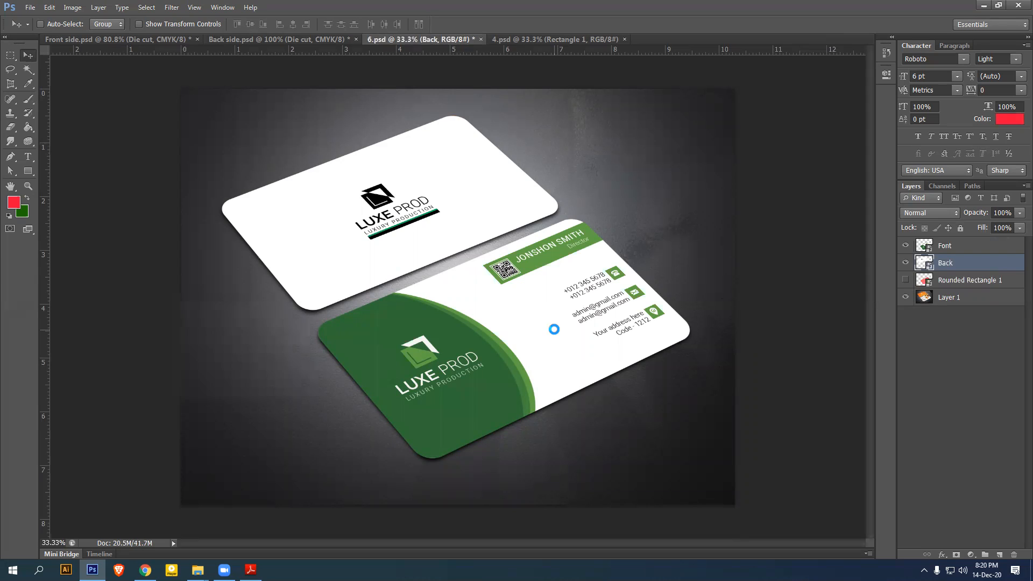
Save the mockup for web as a Maximum-quality JPEG named 001
key(ctrl+alt+shift+s)
click(576, 90)
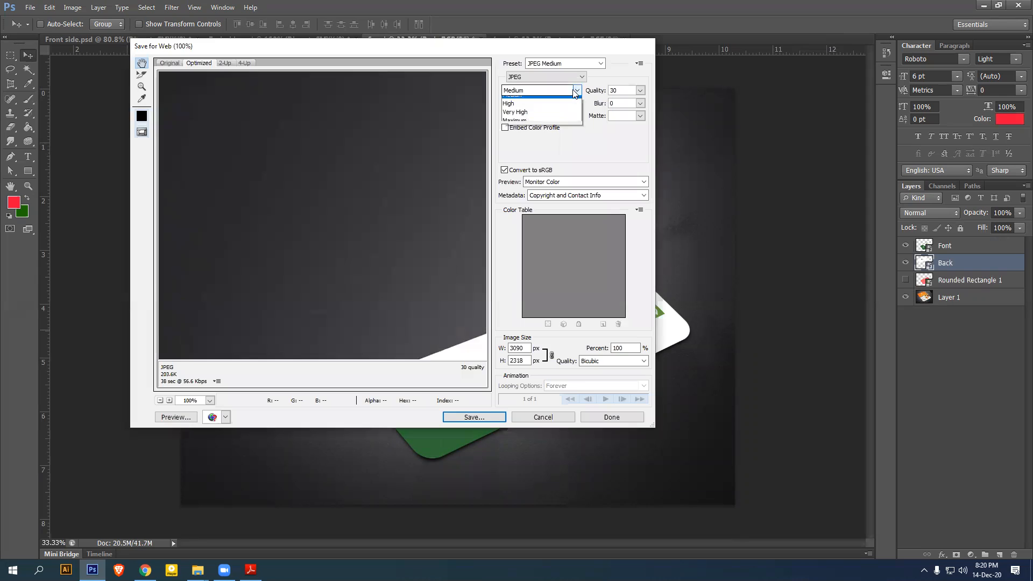
click(530, 139)
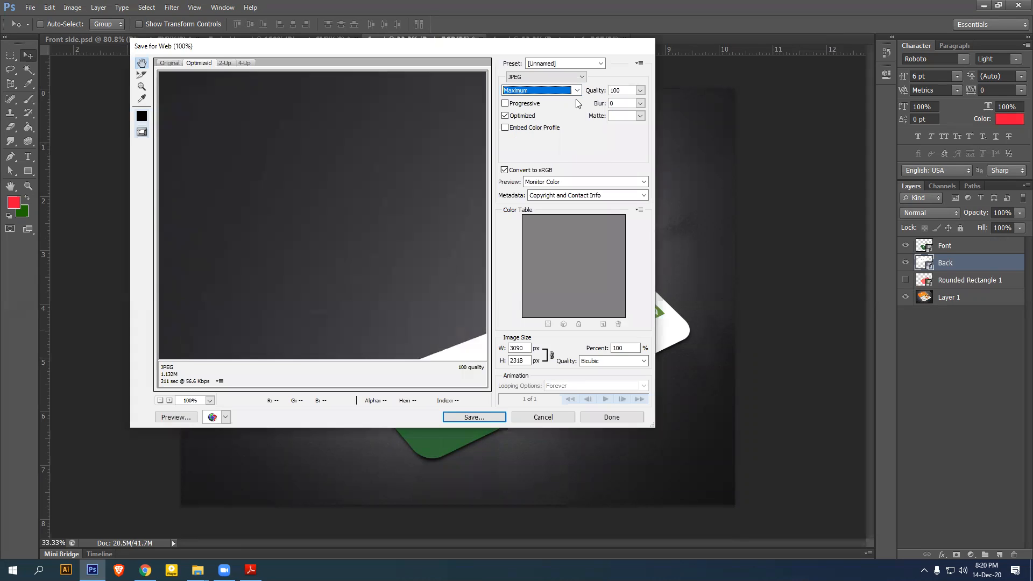
click(472, 417)
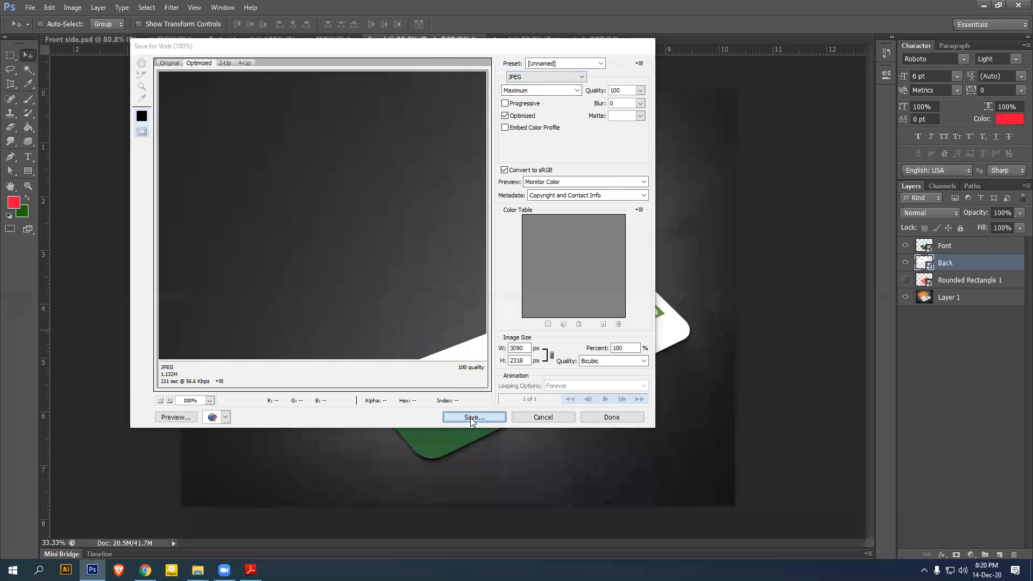
text(001)
key(Return)
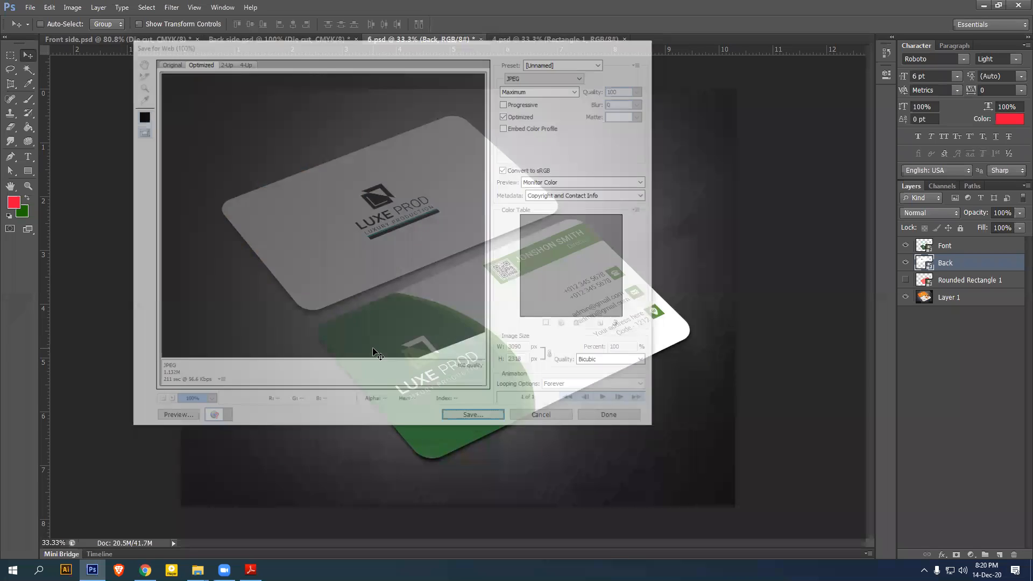
Close 6.psd without saving and return to the Front side.psd design
click(480, 40)
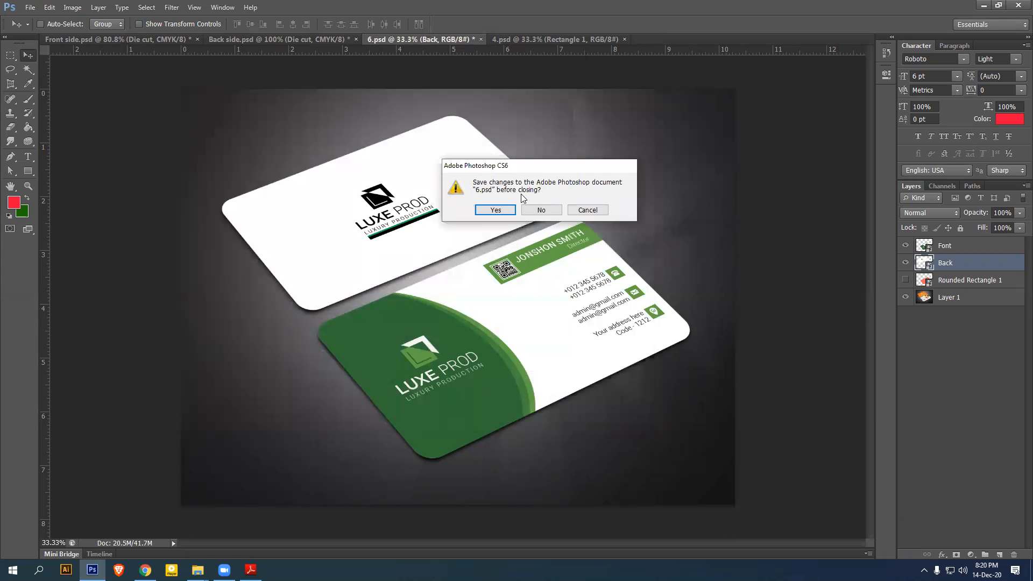
click(545, 210)
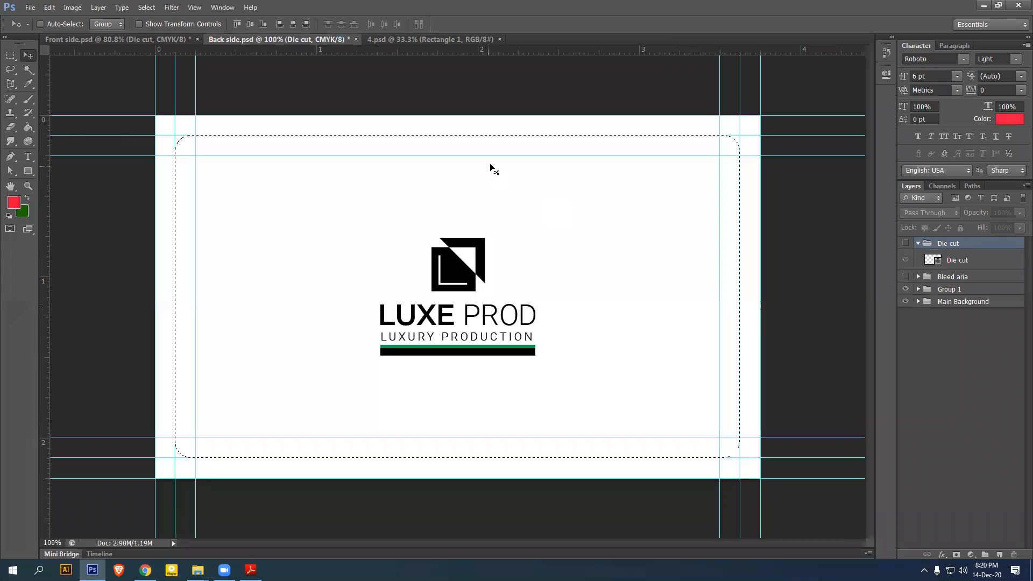
click(919, 245)
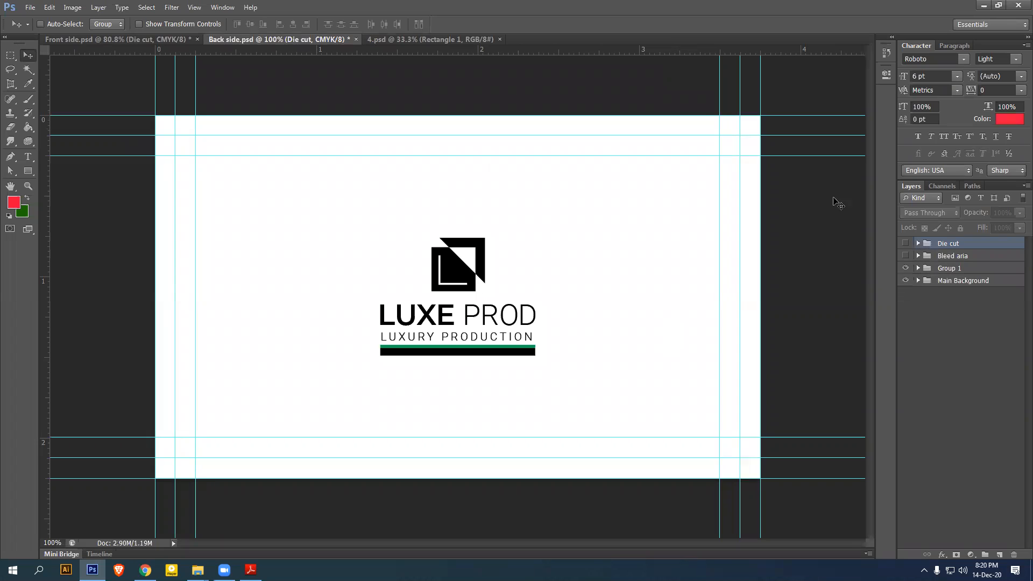
click(396, 39)
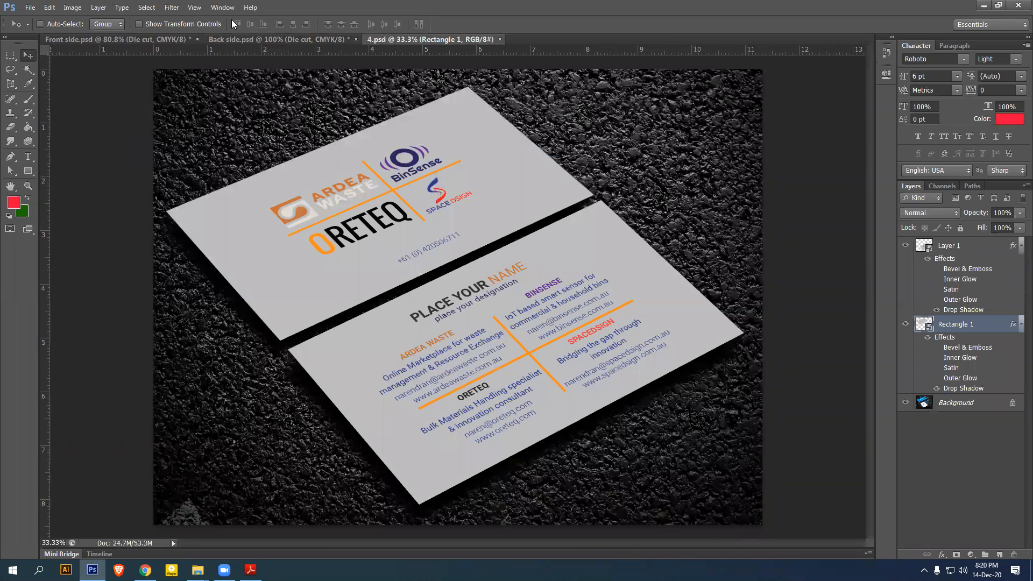
click(227, 42)
click(174, 42)
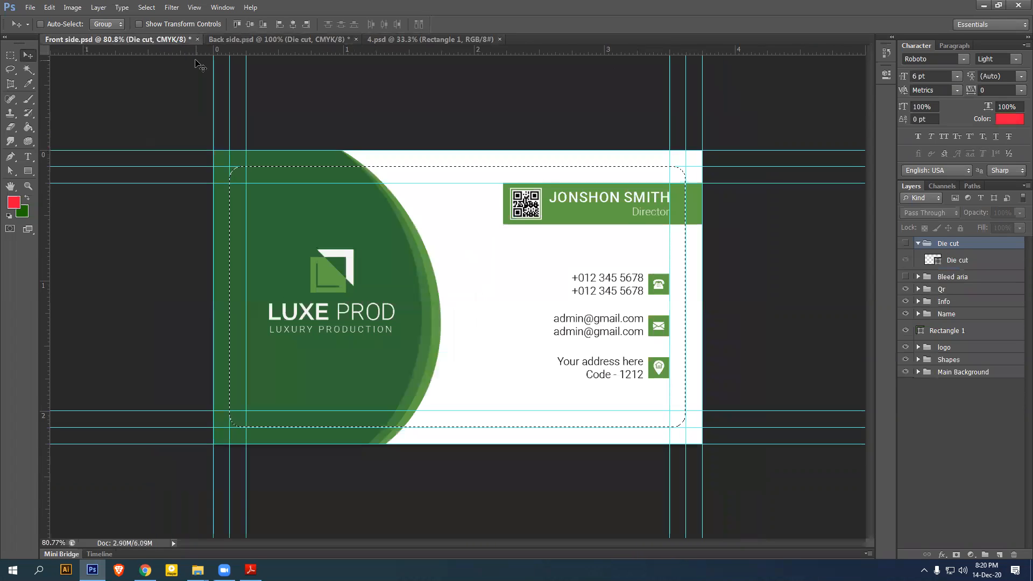
Marquee the green LUXE PROD front card inside the die cut guides and copy it merged
click(920, 244)
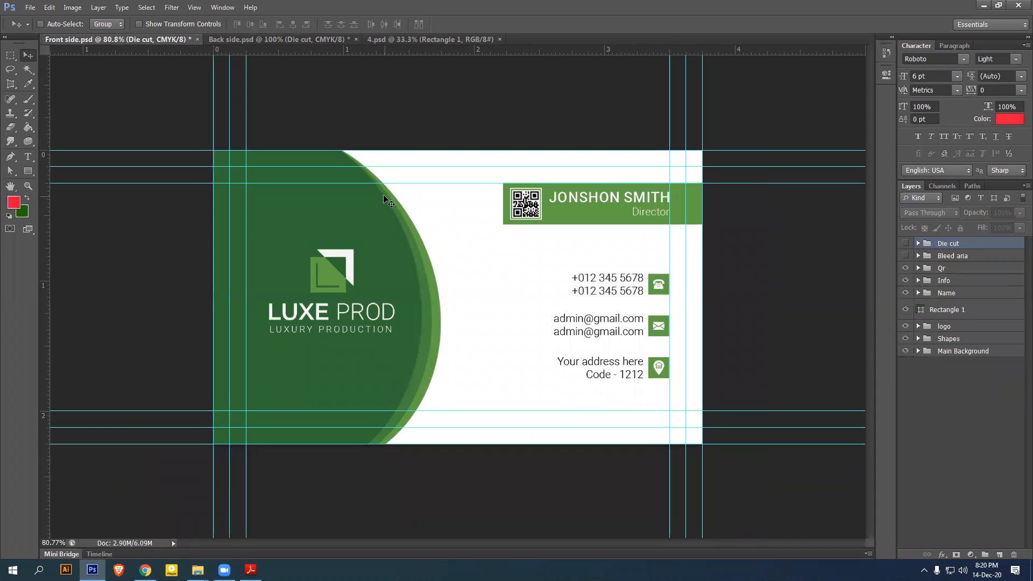
click(10, 57)
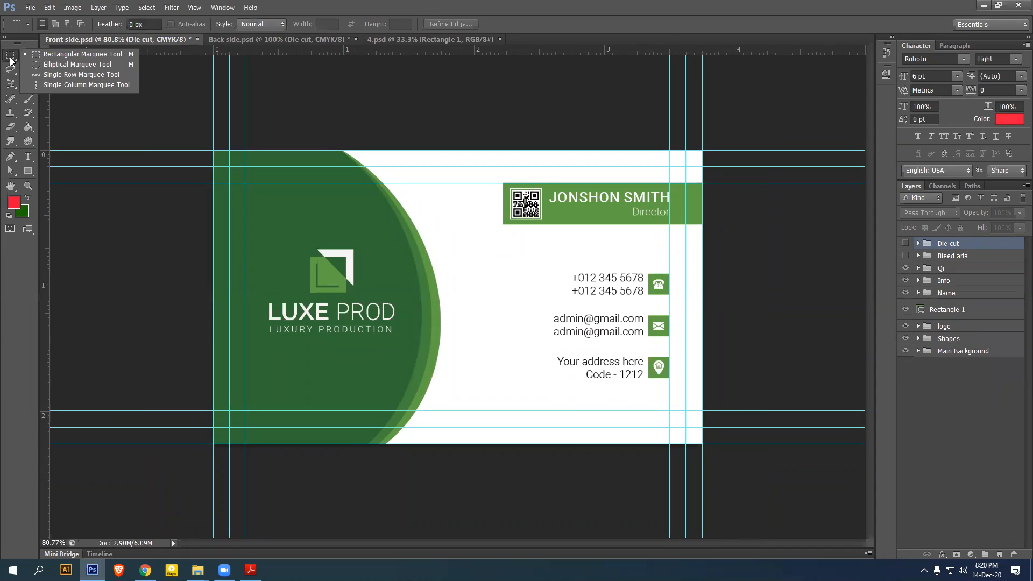
click(61, 55)
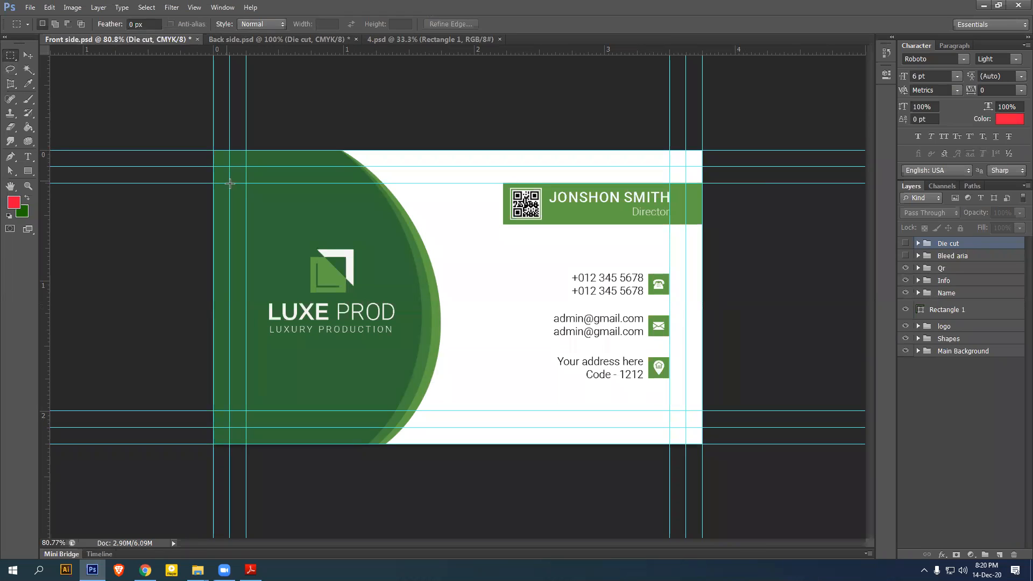
drag(229, 165, 686, 427)
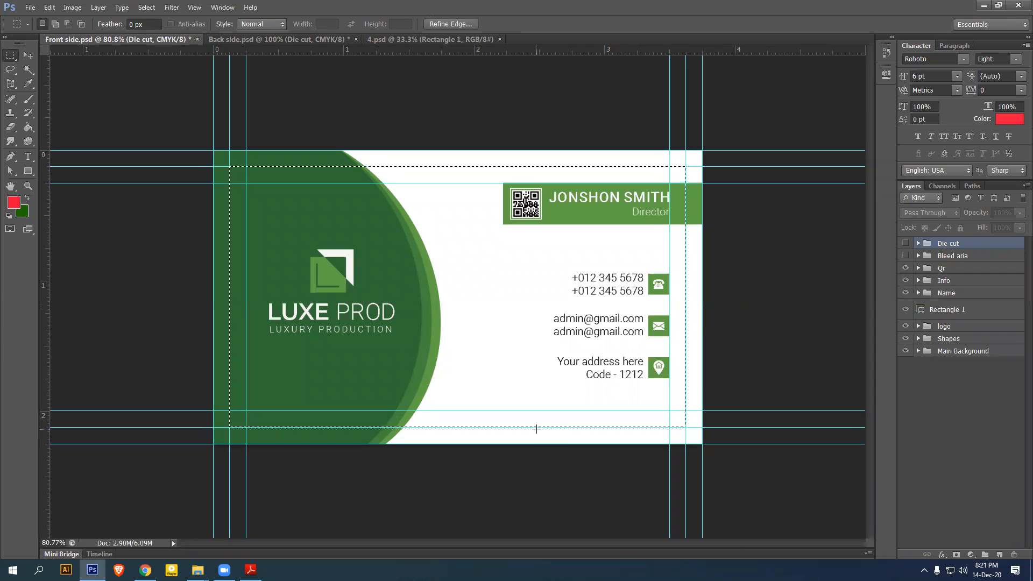
click(49, 7)
click(77, 91)
Paste the front design onto a new layer in 4.psd's front card smart object, then save and close it
click(384, 39)
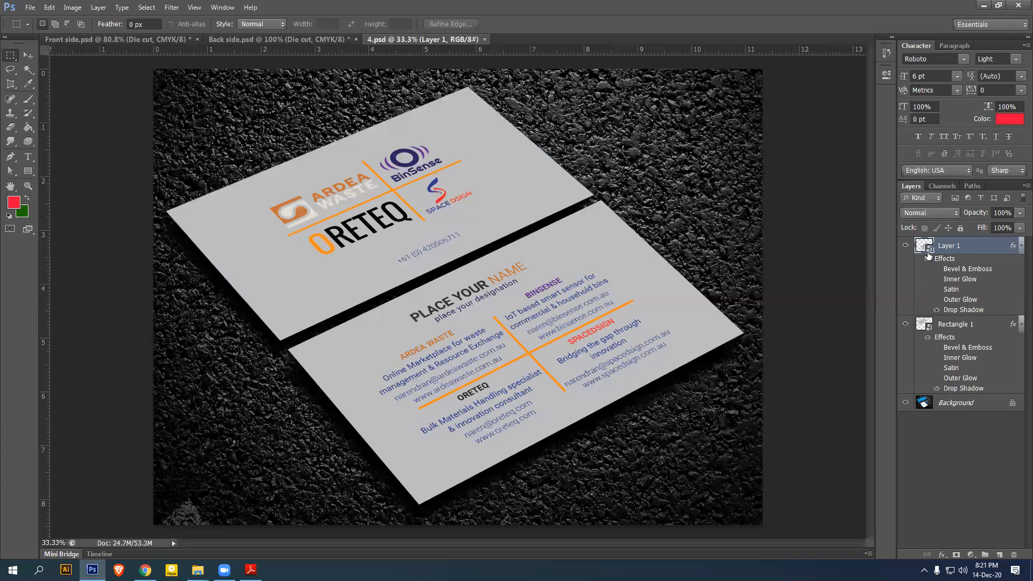
double_click(928, 247)
click(580, 230)
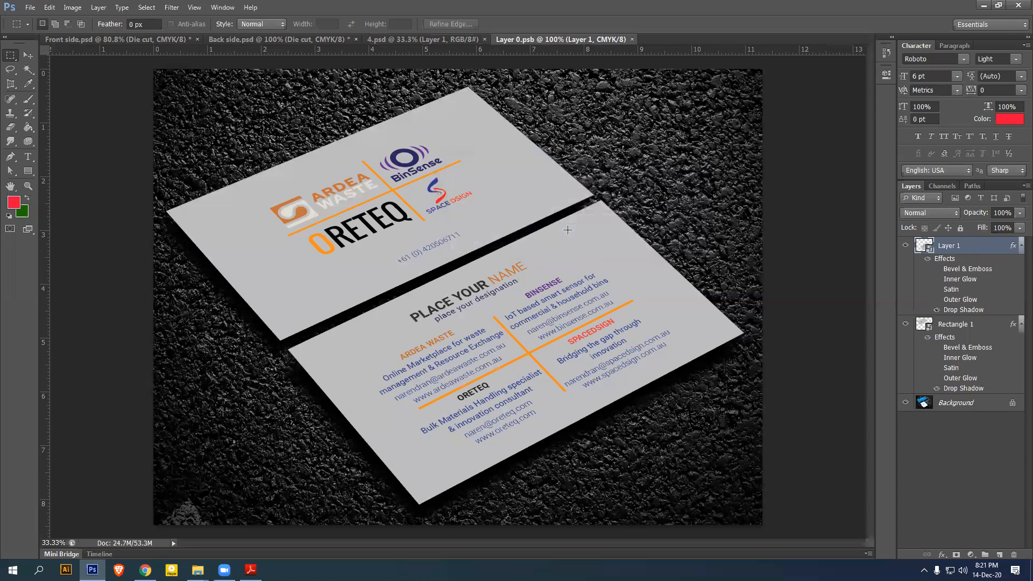
key(ctrl+shift+alt+n)
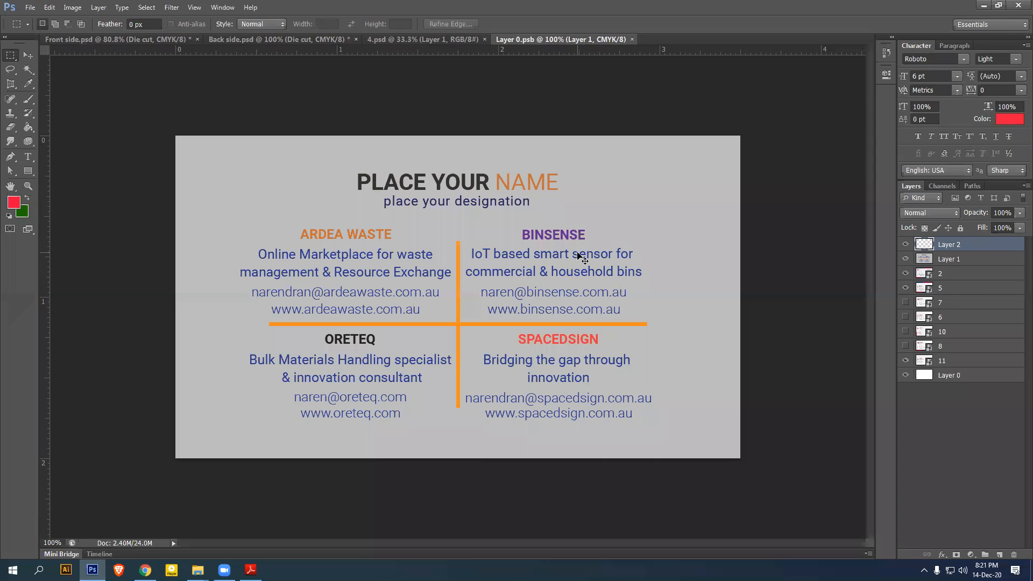
key(ctrl+v)
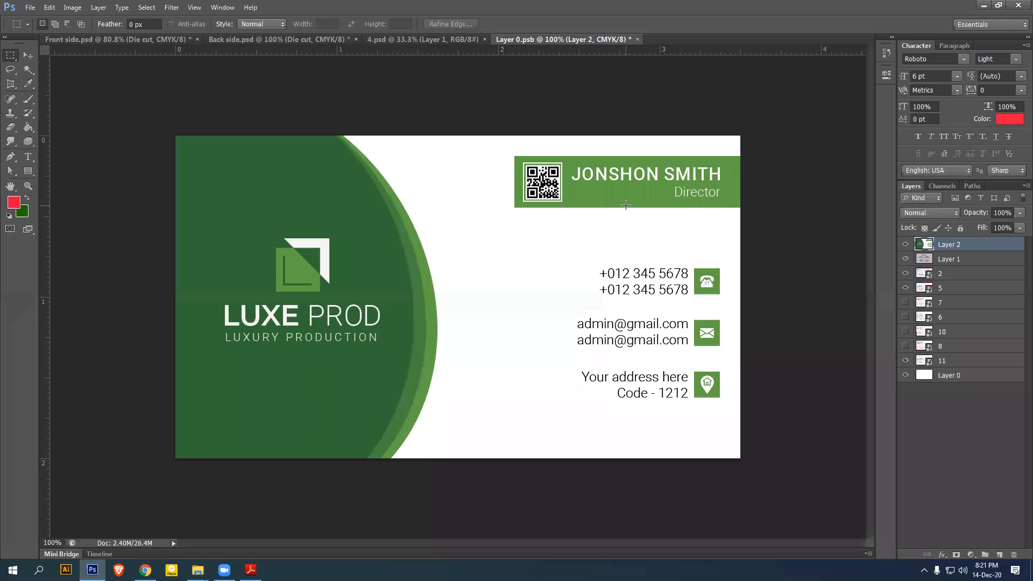
key(ctrl+s)
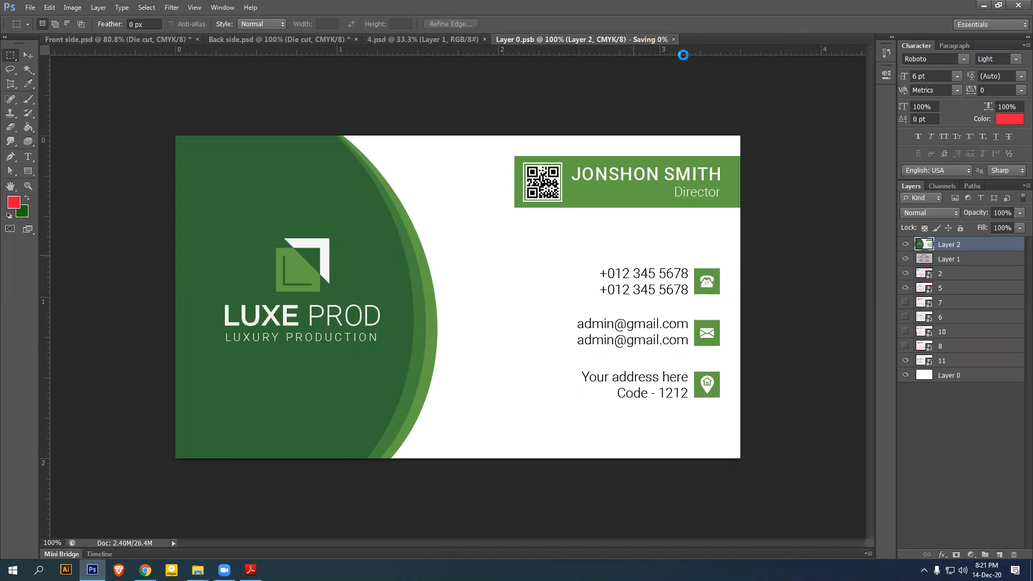
click(637, 38)
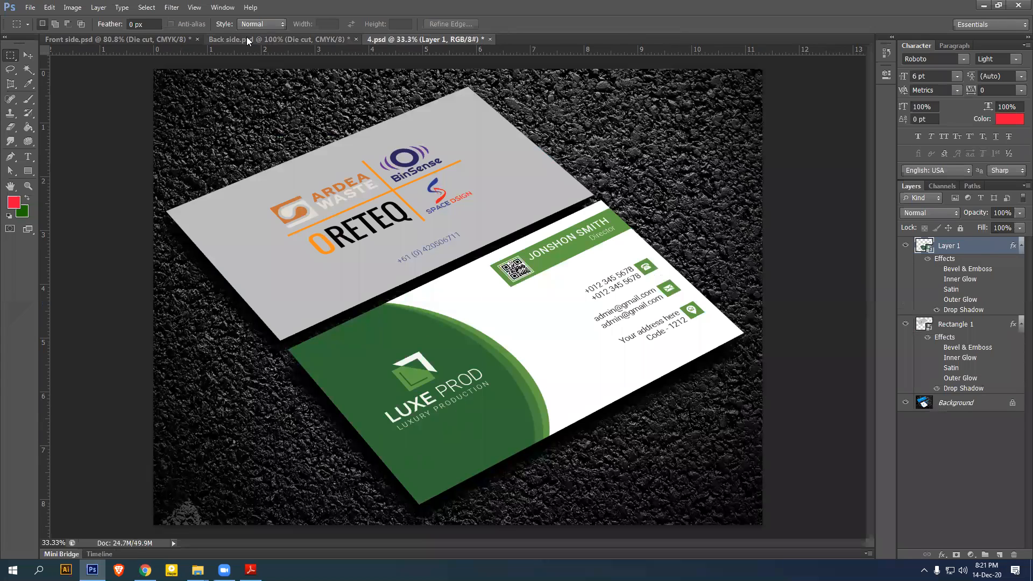
In Back side.psd, marquee the 3.5 x 2 in card area and copy it merged
click(279, 40)
drag(174, 135, 736, 458)
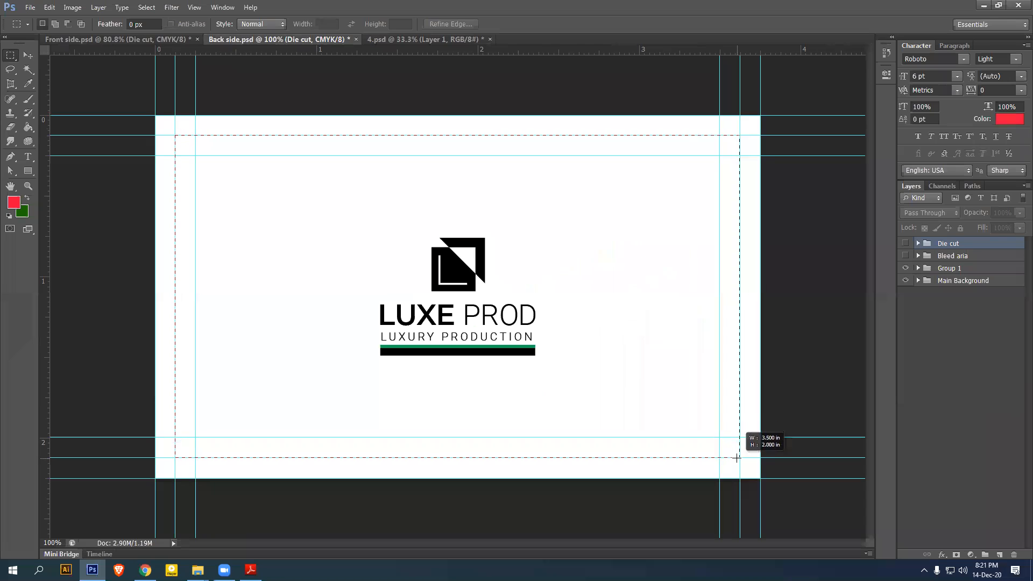
click(65, 9)
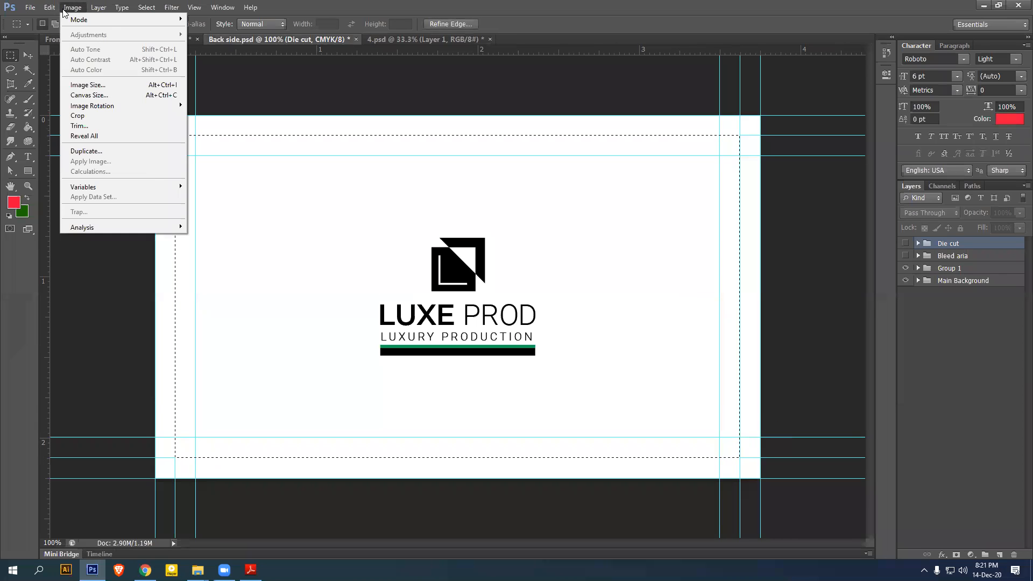
click(60, 91)
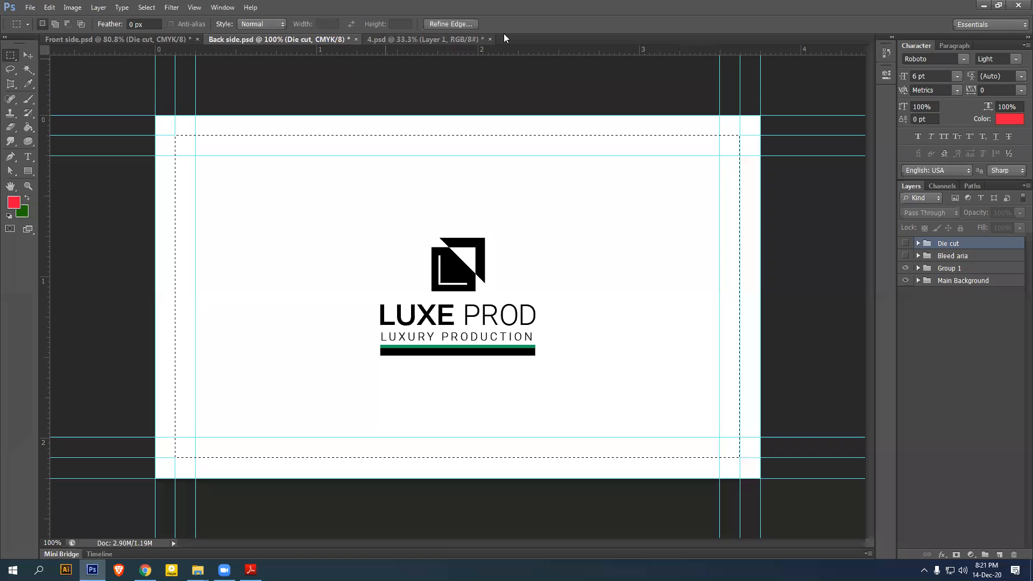
Paste the back design onto a new layer inside the Rectangle 1 smart object, then save and close it
click(447, 39)
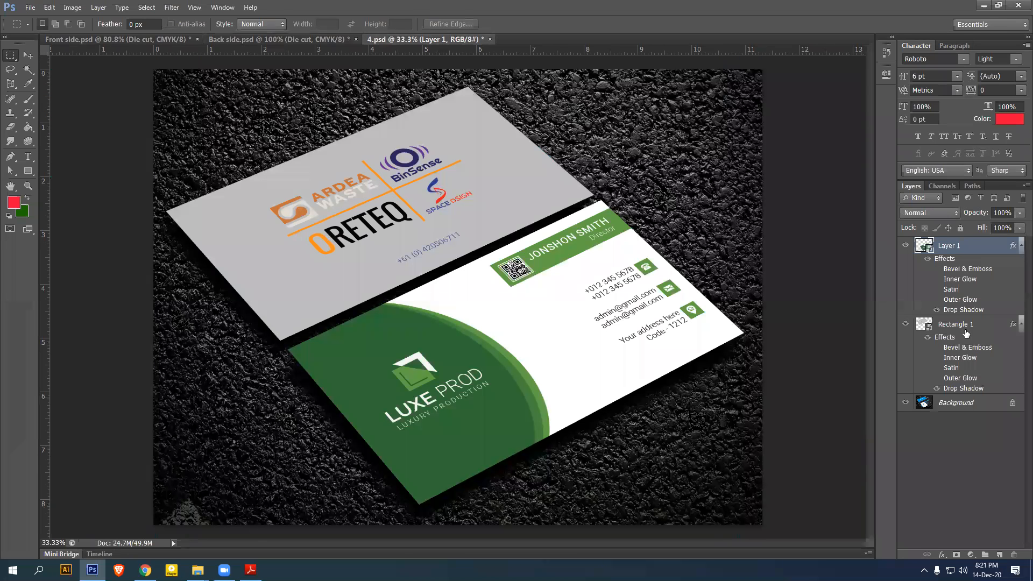
click(937, 332)
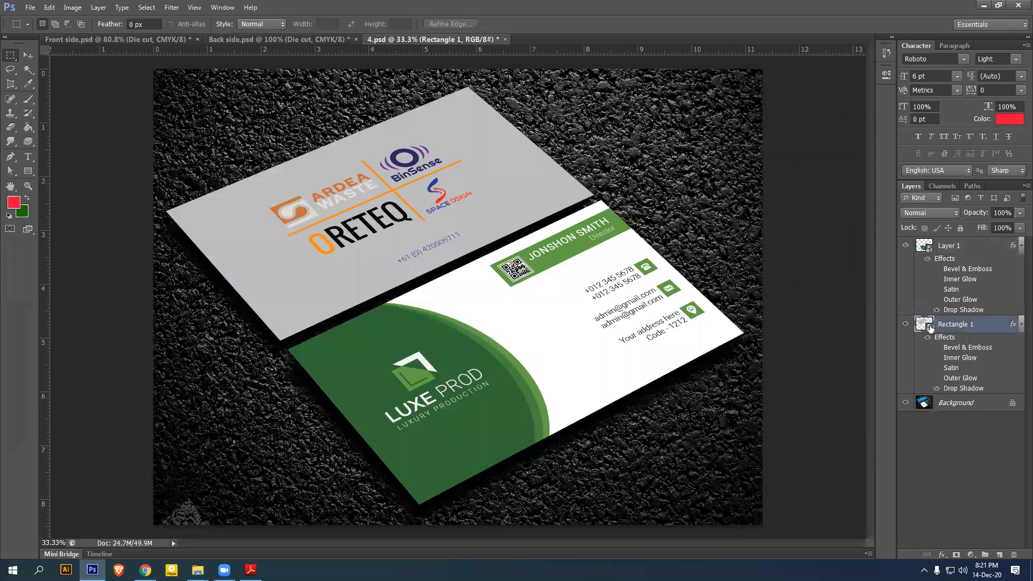
double_click(931, 329)
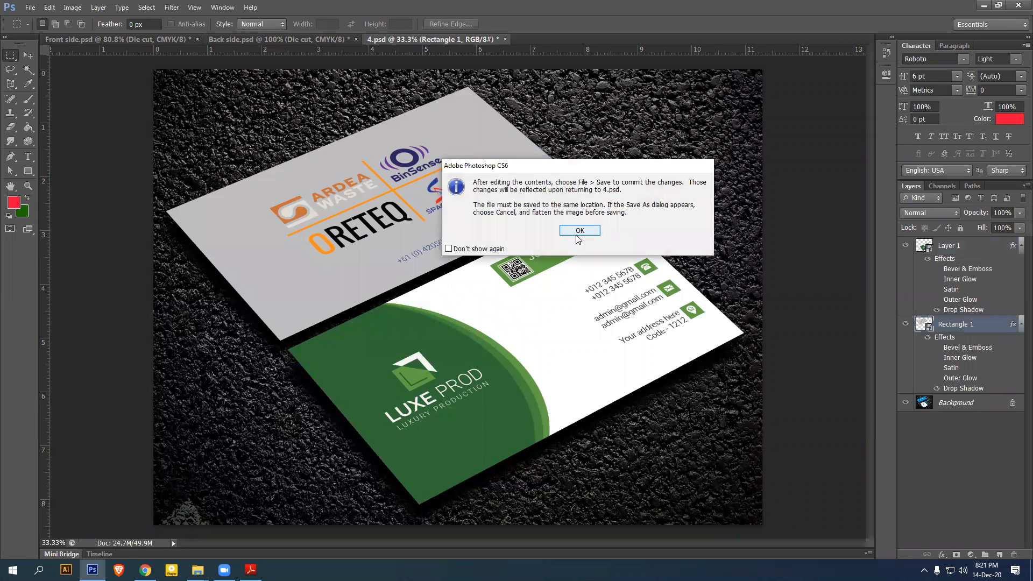
click(582, 243)
key(ctrl+shift+alt+n)
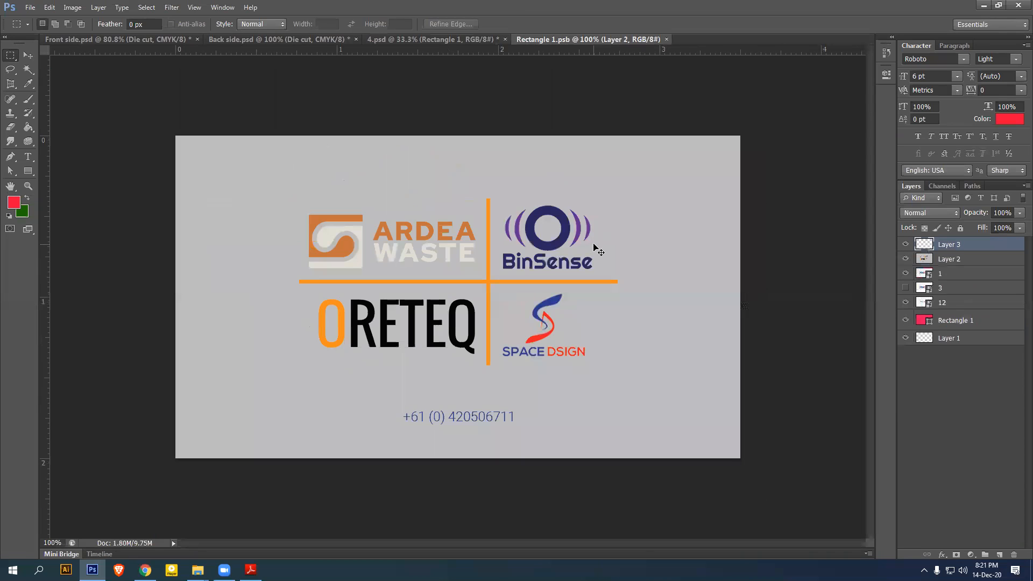
key(ctrl+v)
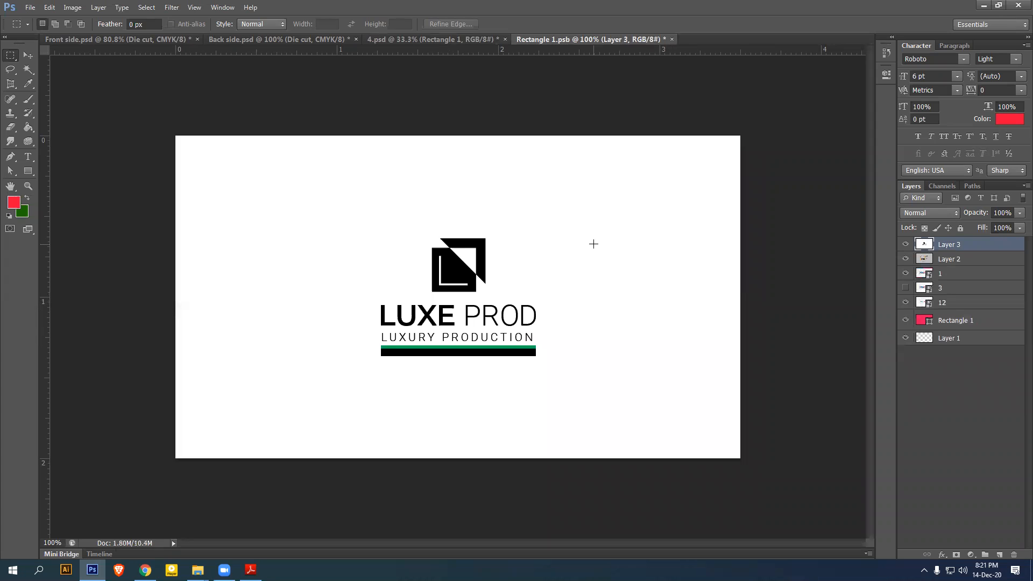
key(ctrl+s)
click(666, 39)
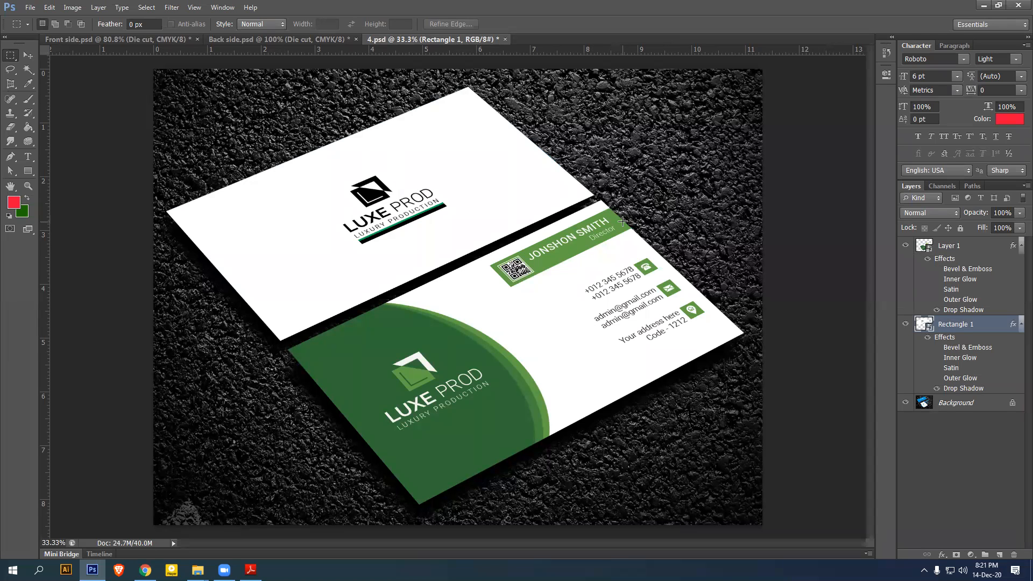
In Save for Web, set the export format to JPEG at Maximum quality
click(30, 8)
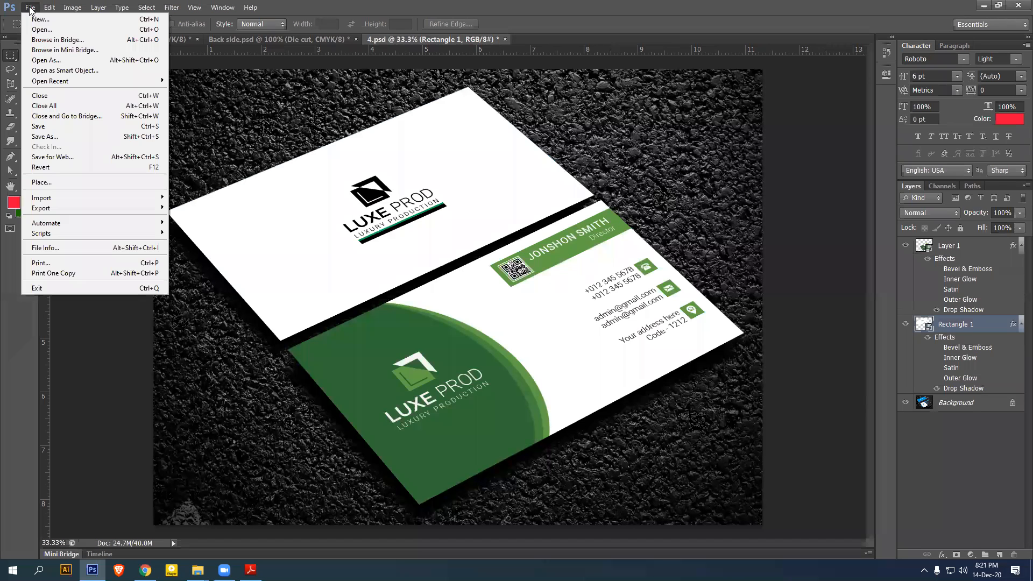
click(60, 158)
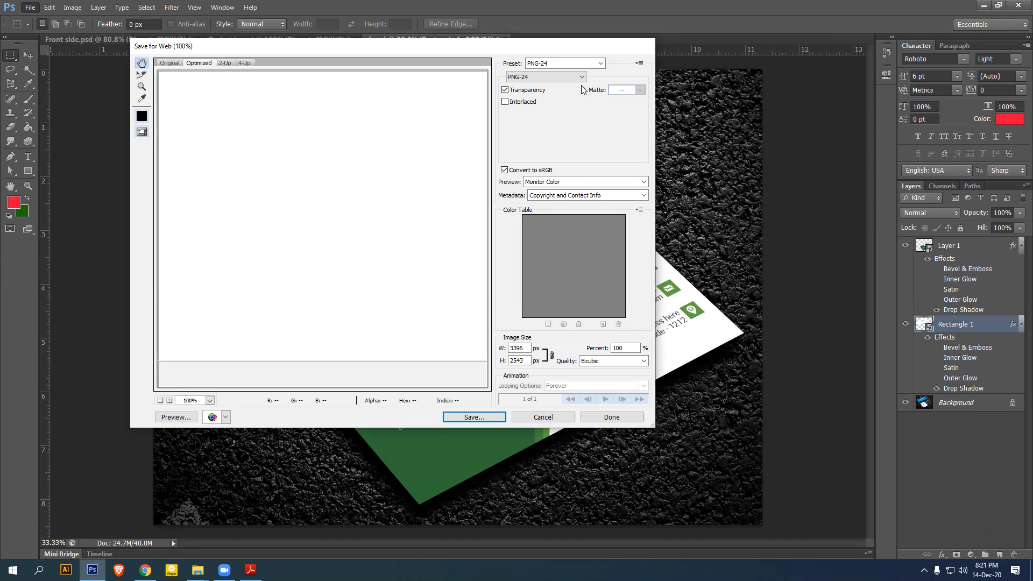
click(581, 77)
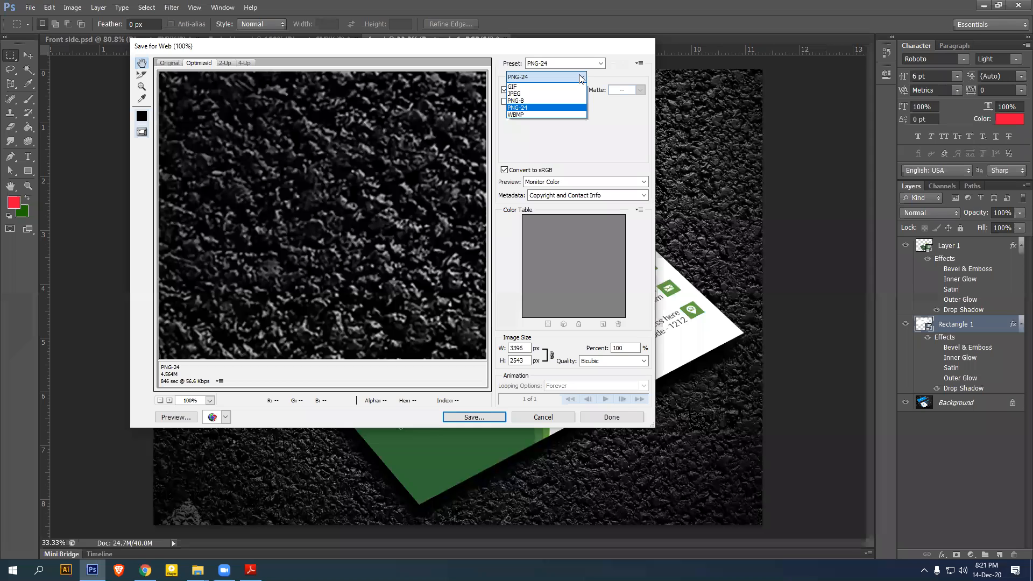
click(537, 91)
click(532, 90)
click(516, 135)
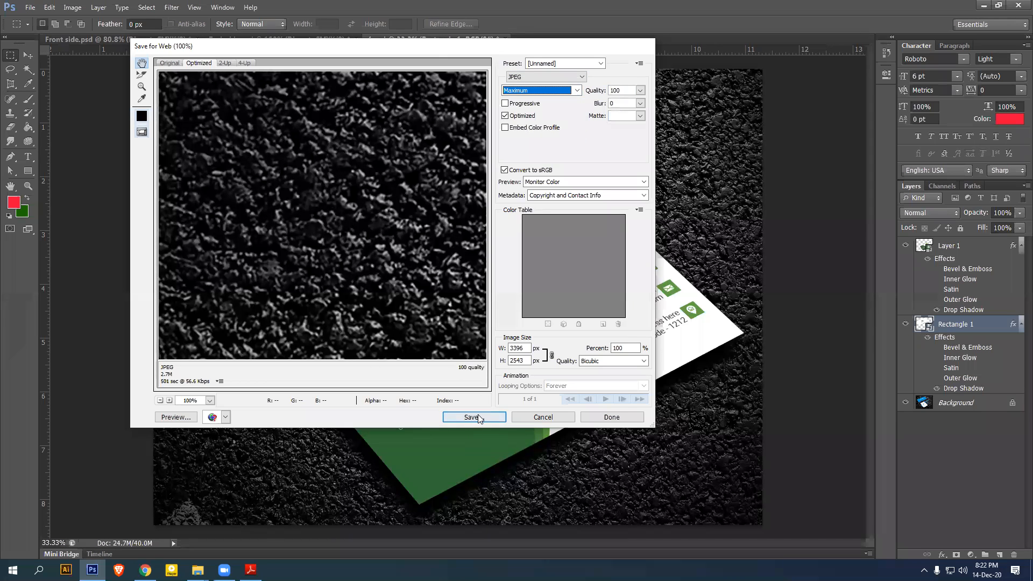
Save the export to the Desktop as 002.jpg and minimize Photoshop
click(473, 418)
click(161, 137)
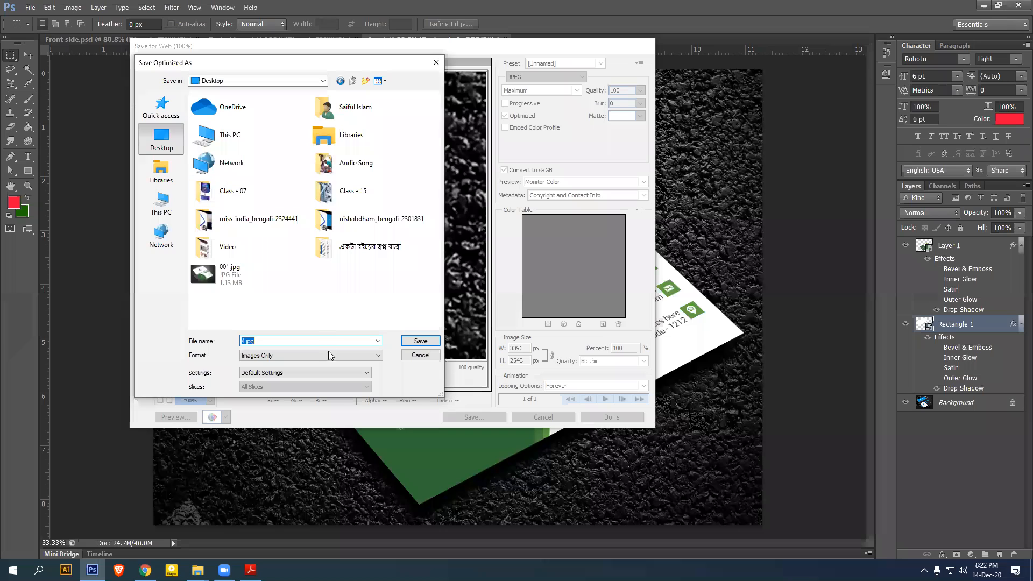
text(002)
key(Return)
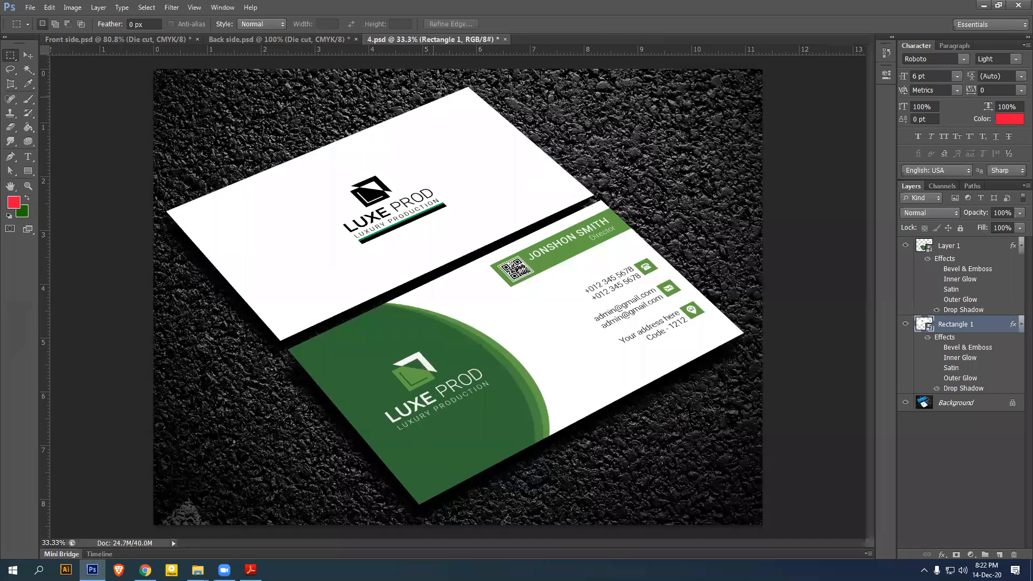
click(985, 6)
Move 001.jpg and 002.jpg to the desktop centre and flip between them in Picasa before closing it
click(1019, 6)
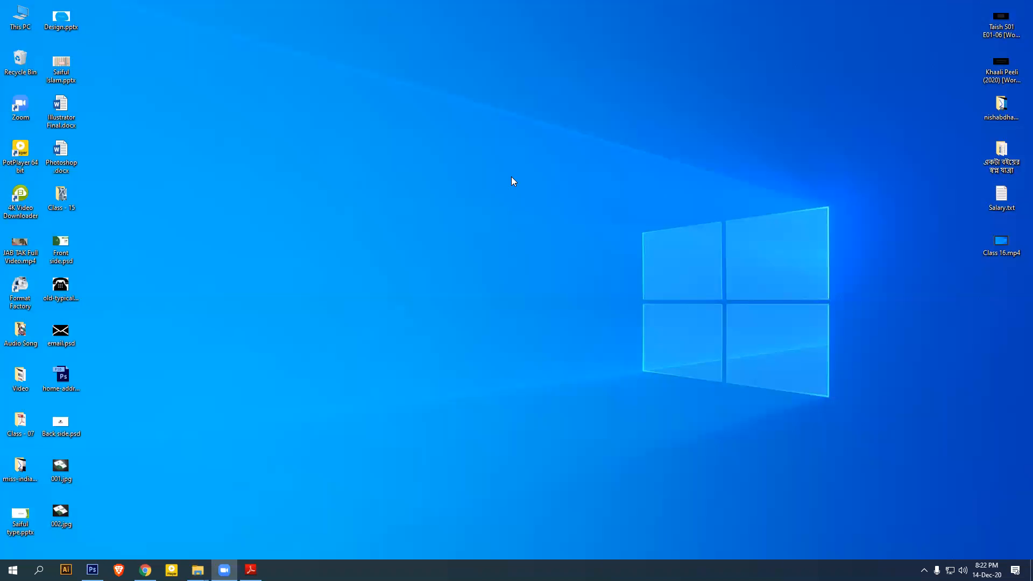
drag(105, 528, 347, 240)
double_click(347, 242)
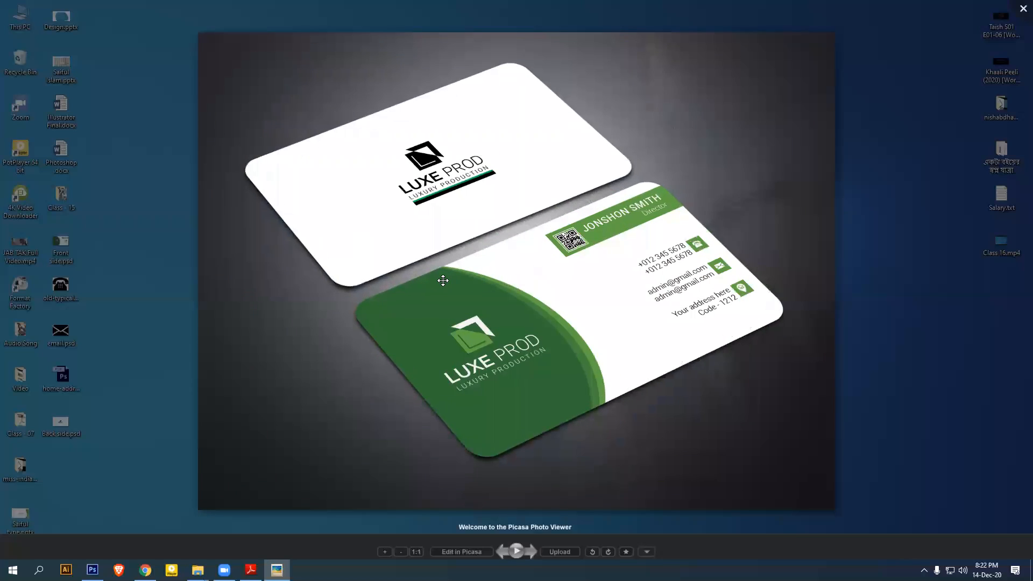
key(Right)
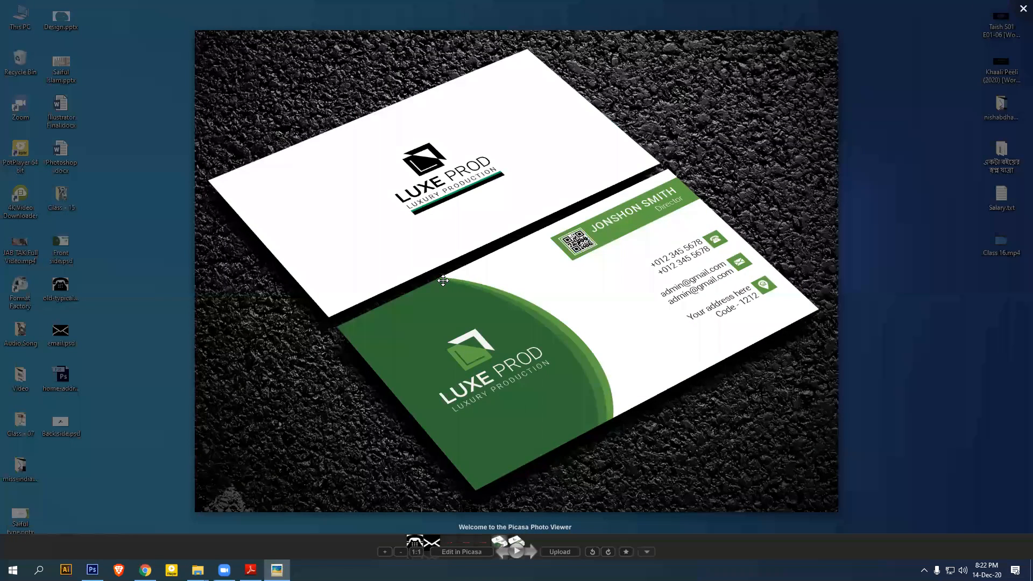
key(Left)
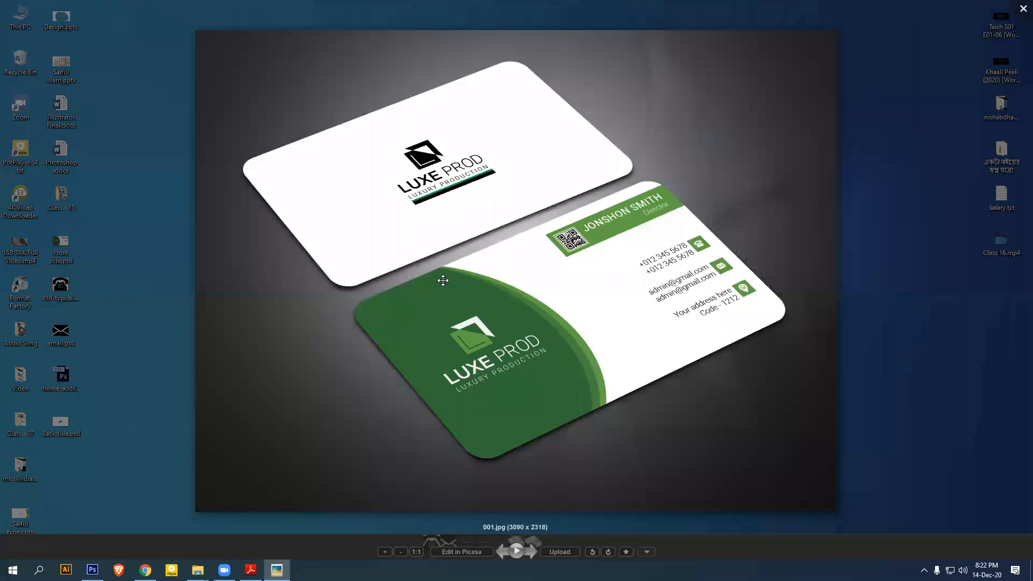
click(1023, 9)
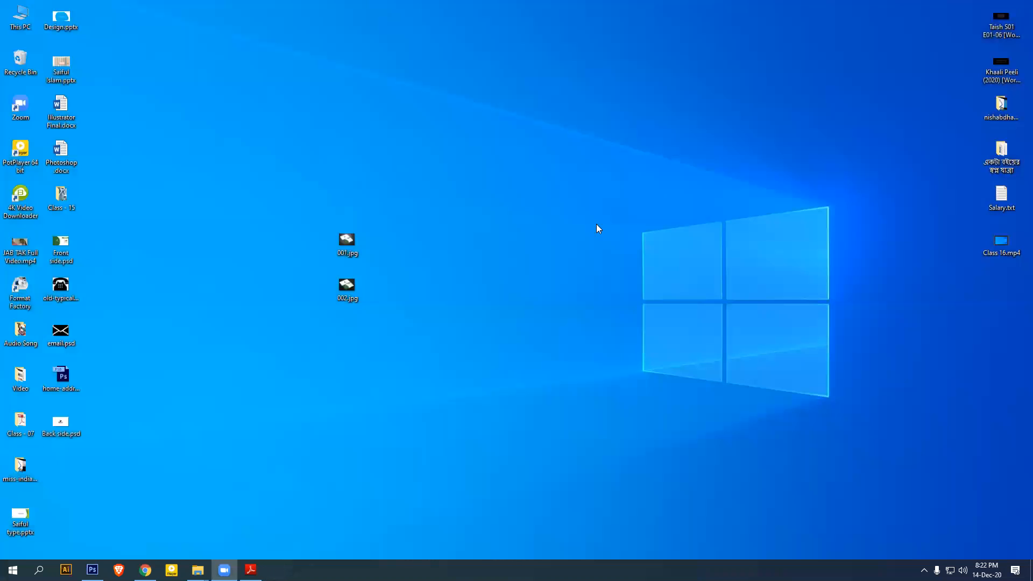